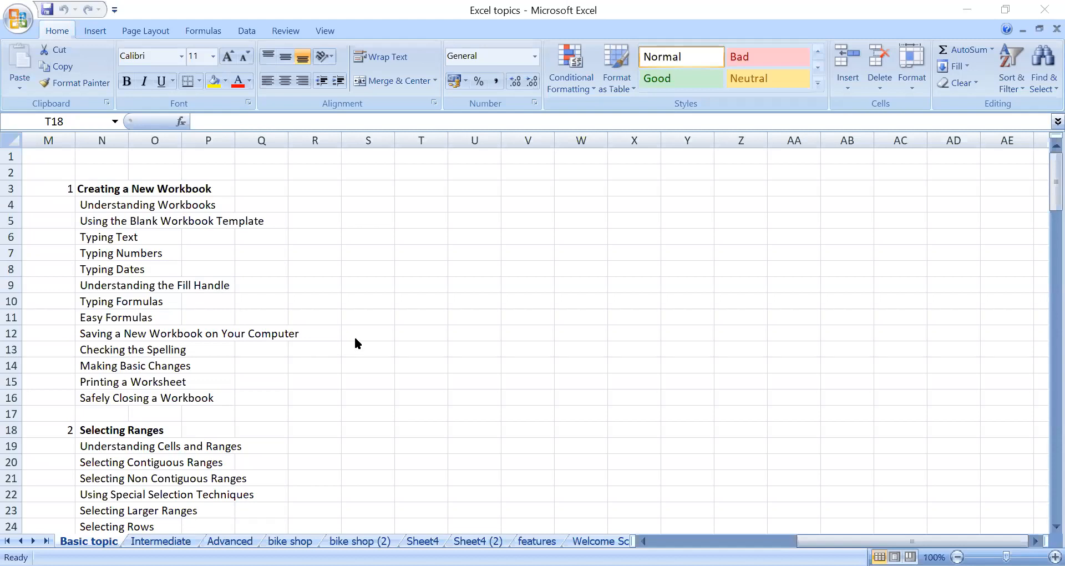
Step: Review the outline of Excel training topics on the Basic topic sheet, from Creating a New Workbook through Page Setup
scroll(325, 356, down, 3)
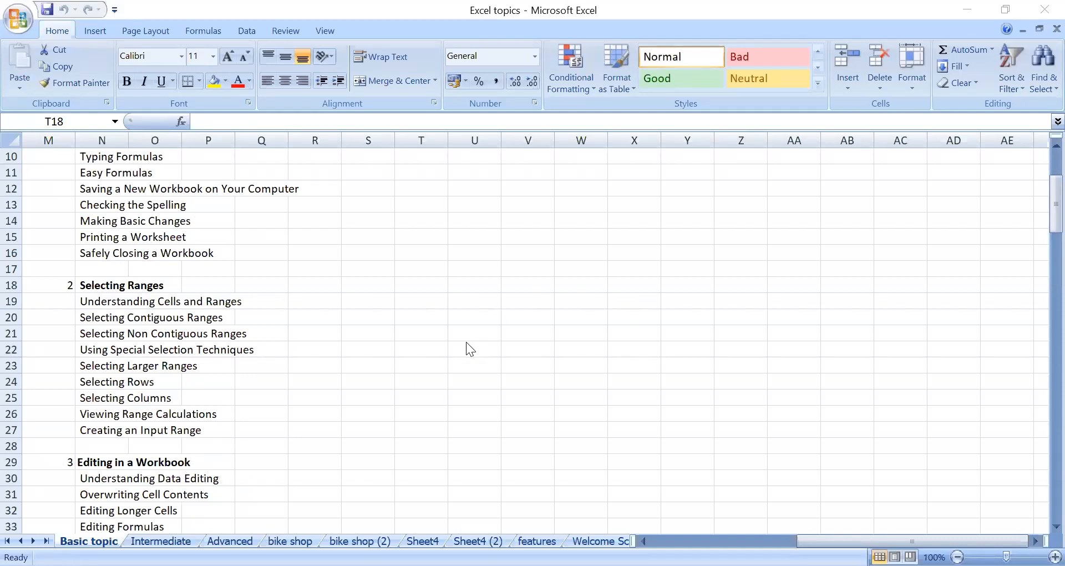
scroll(426, 329, down, 4)
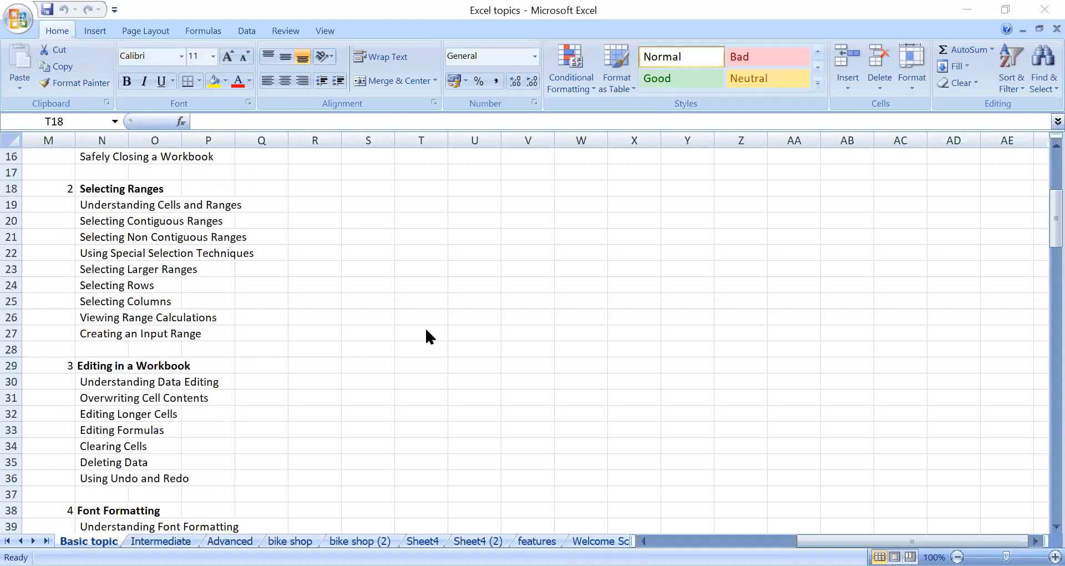
scroll(426, 330, down, 2)
scroll(425, 330, down, 5)
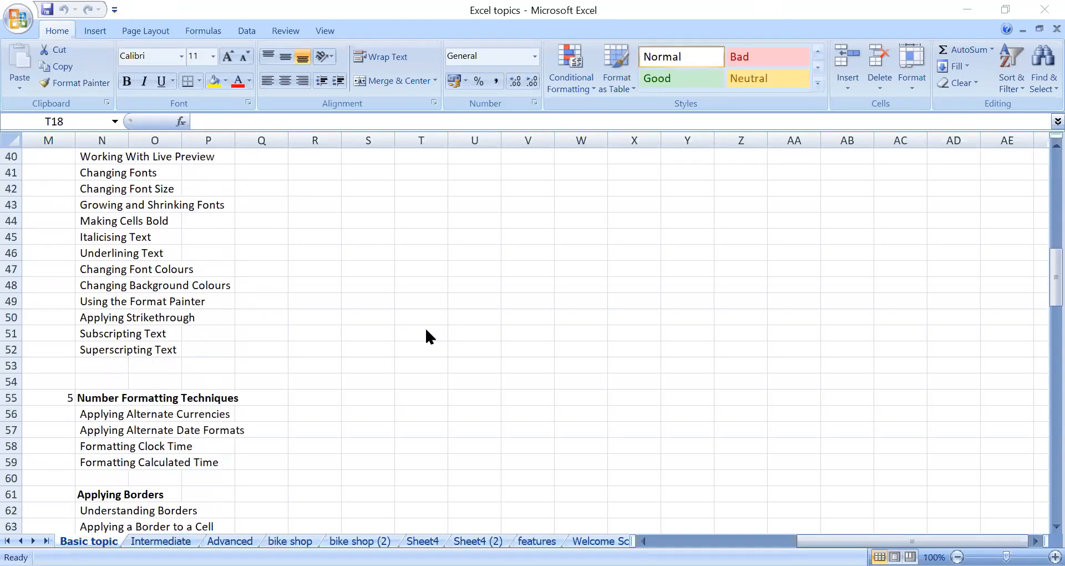
scroll(426, 336, down, 3)
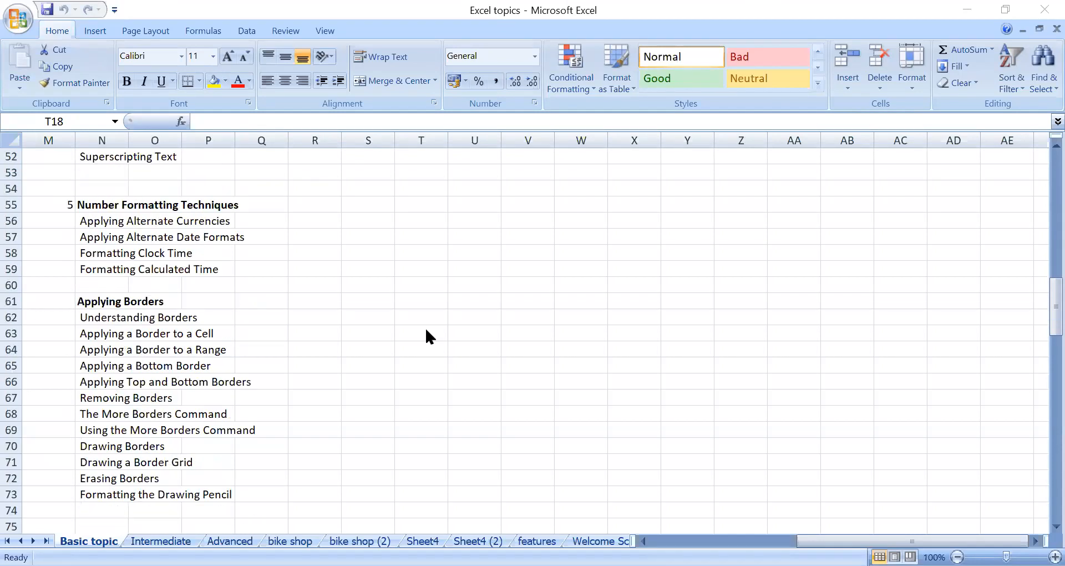
scroll(426, 336, down, 3)
scroll(427, 336, down, 4)
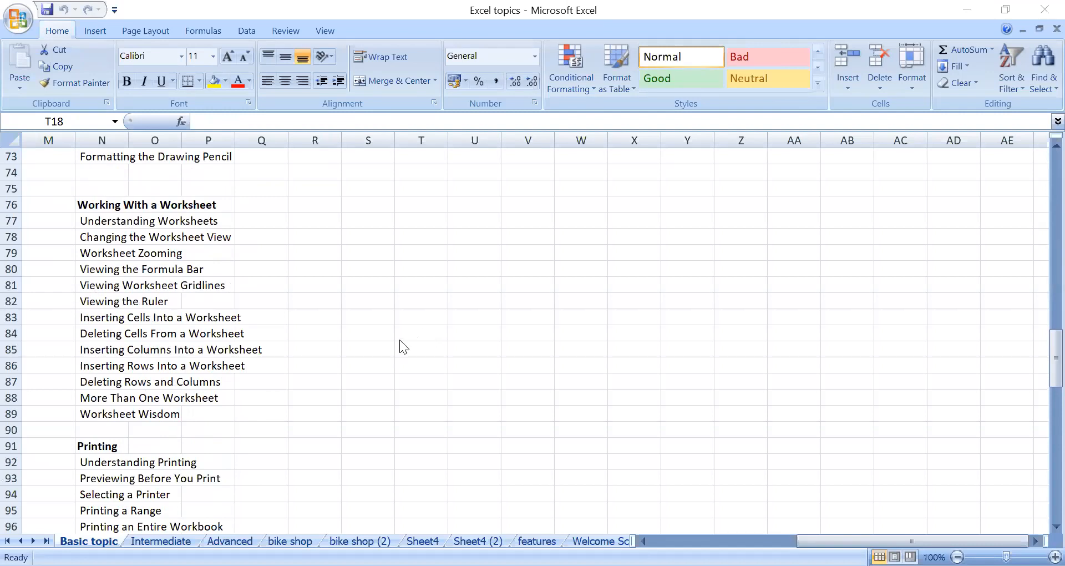
scroll(401, 342, down, 6)
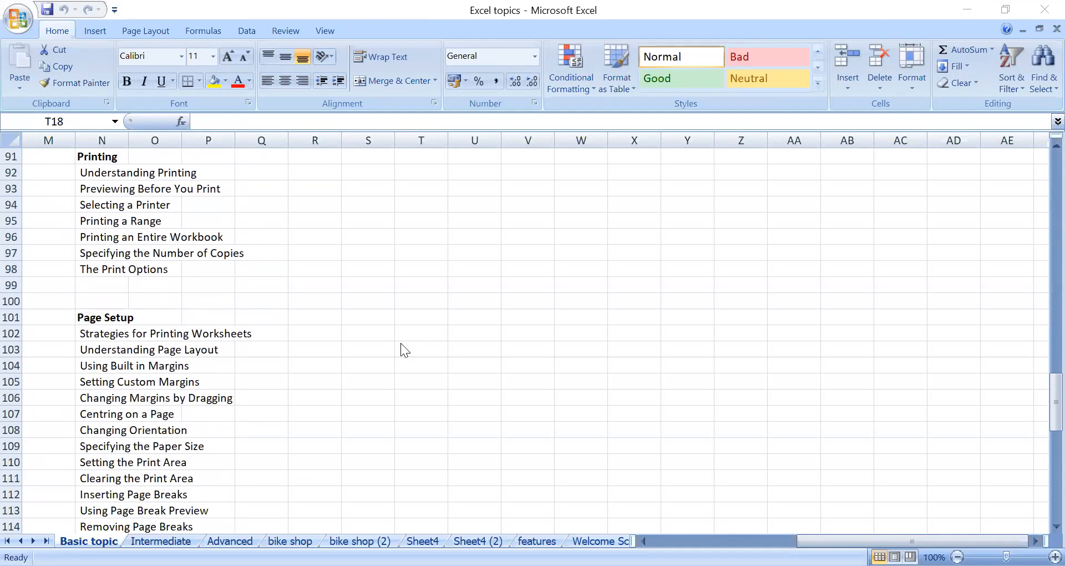
scroll(401, 342, down, 3)
scroll(497, 355, up, 20)
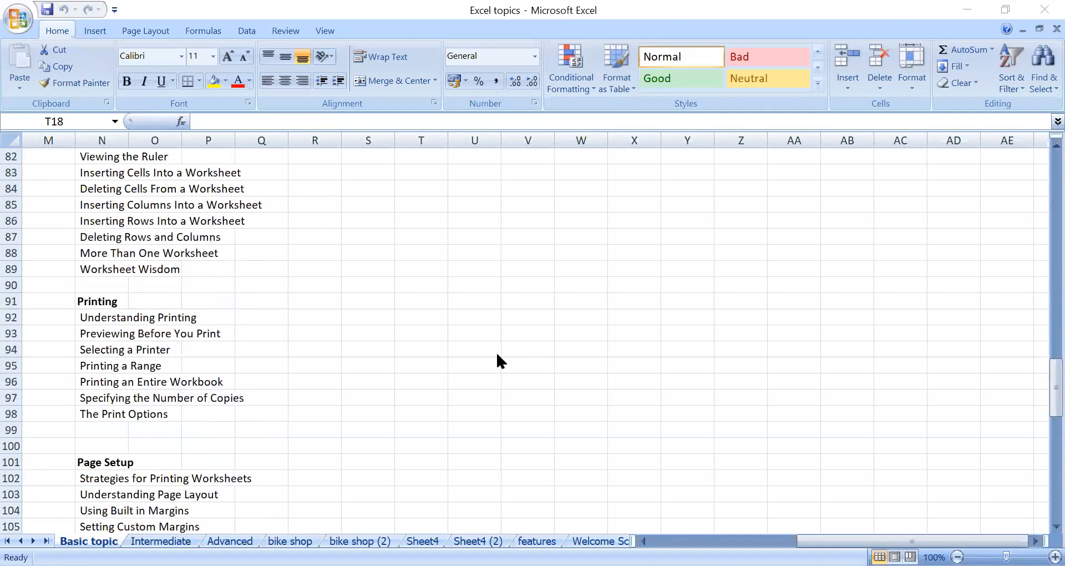
scroll(497, 355, up, 13)
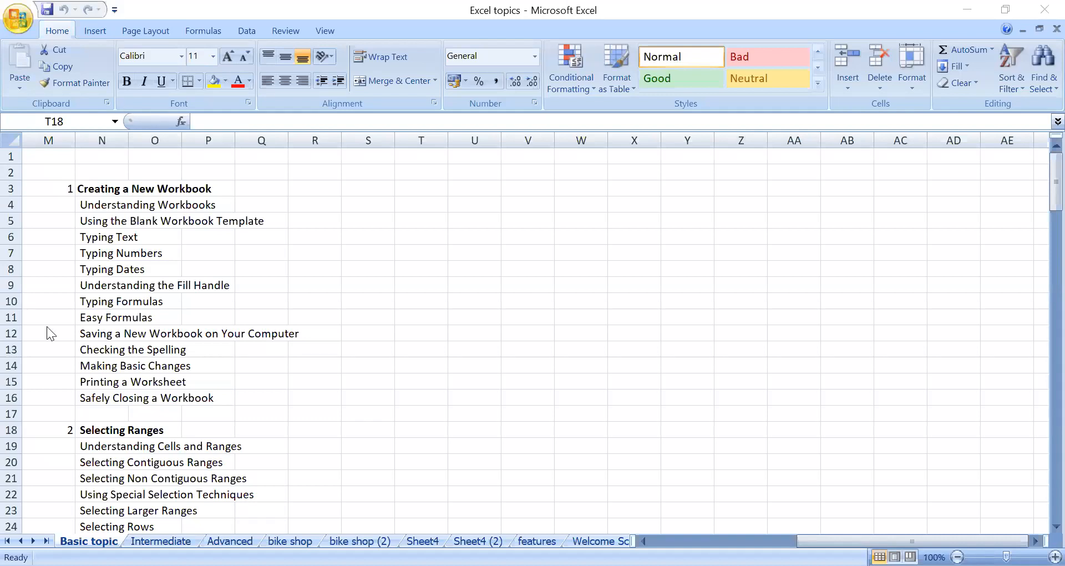
click(15, 19)
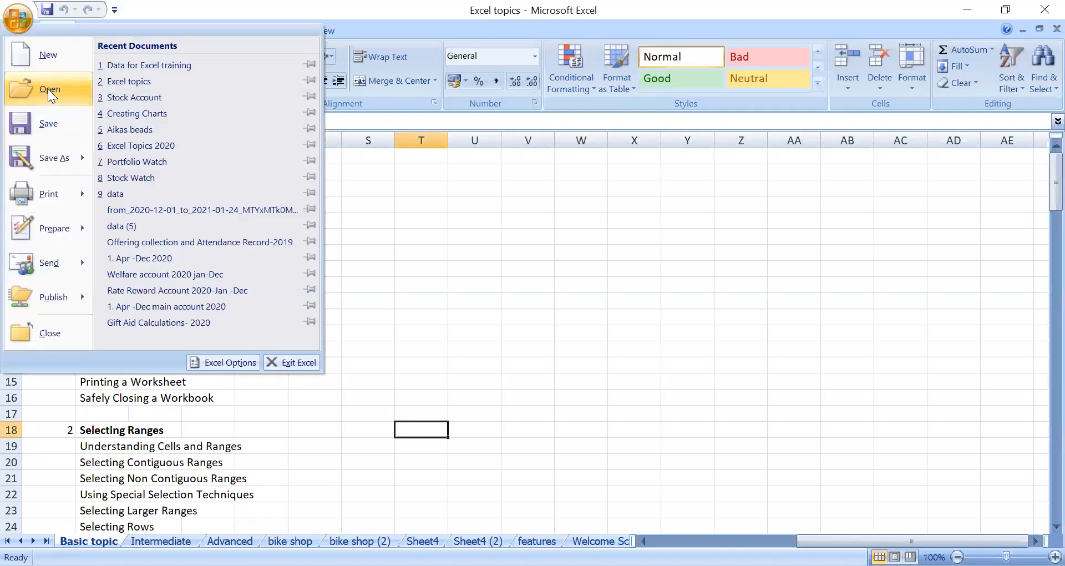
click(48, 89)
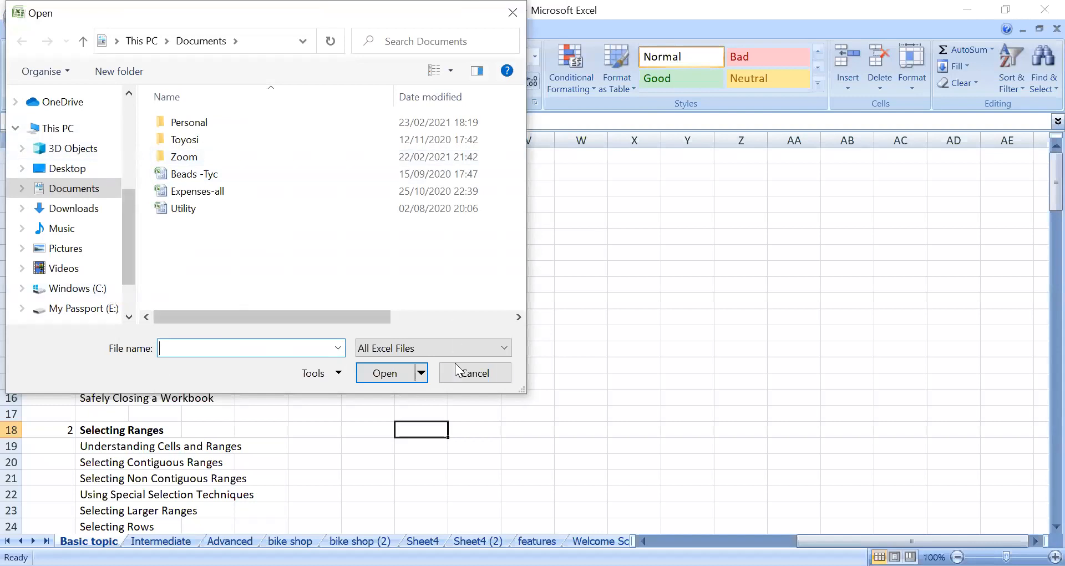
click(468, 377)
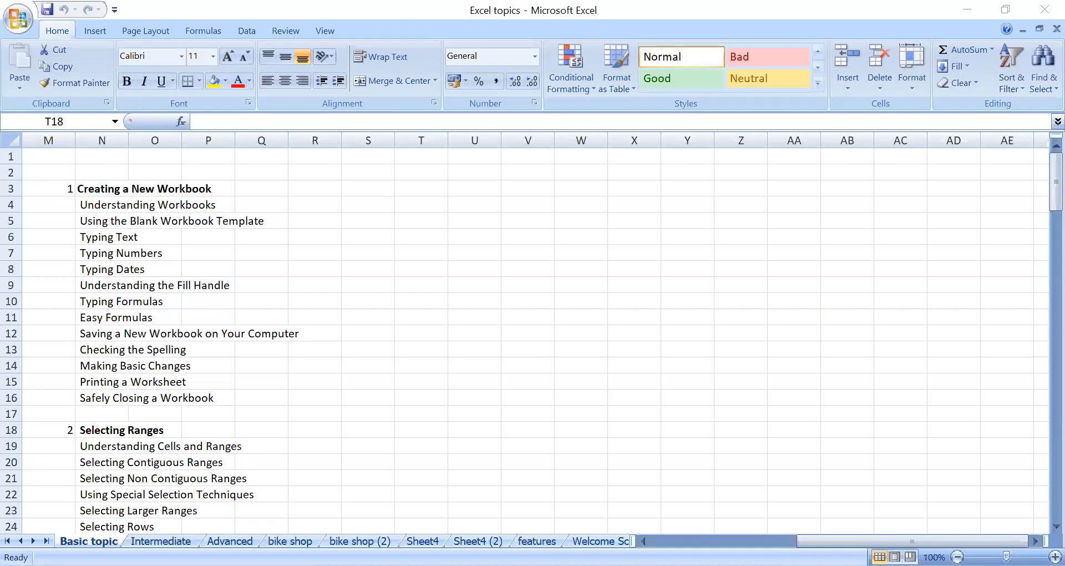
Step: Insert a new blank worksheet after the Welcome Screen sheet at the end of the workbook
key(alt+Tab)
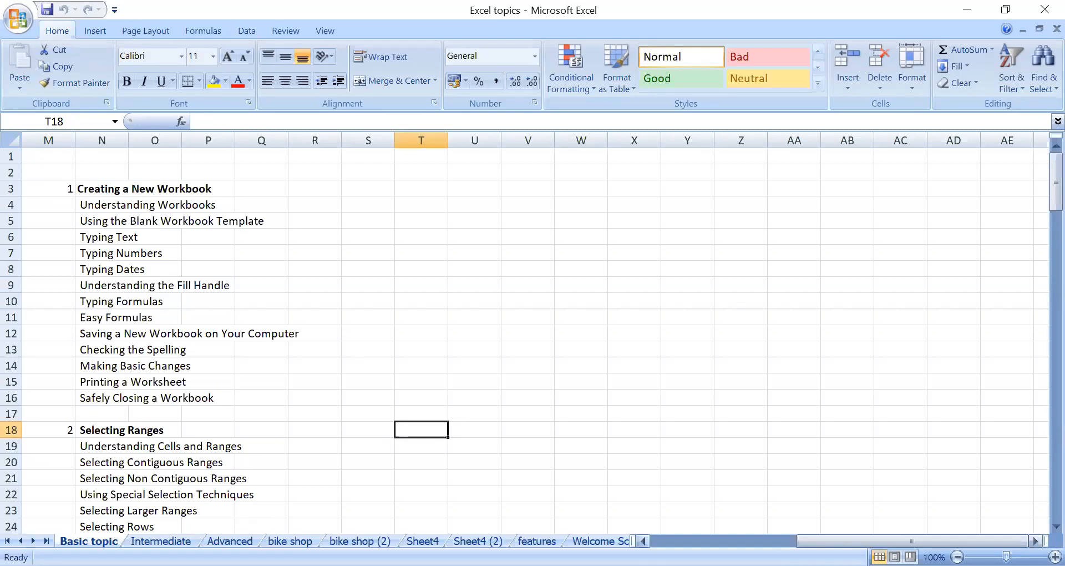
click(33, 540)
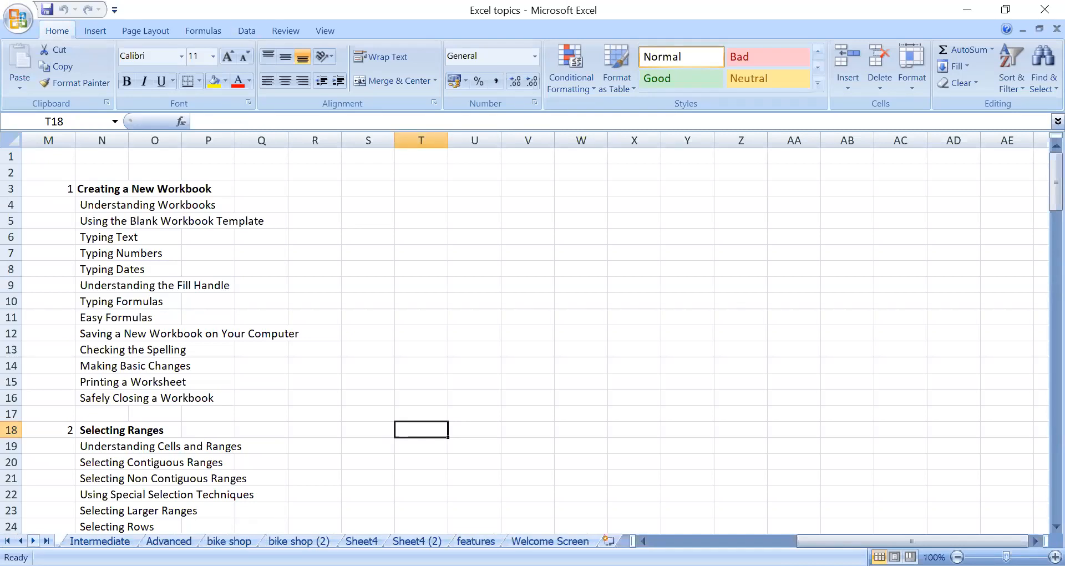
click(615, 540)
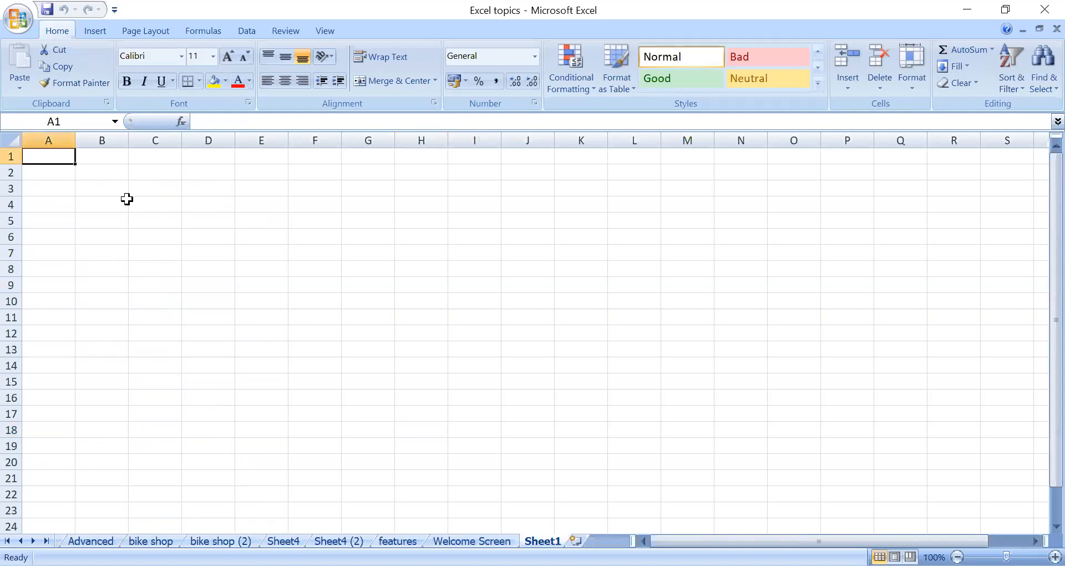
Step: Enter the shopping list heading Tesco in cell B2 of the new sheet
click(115, 169)
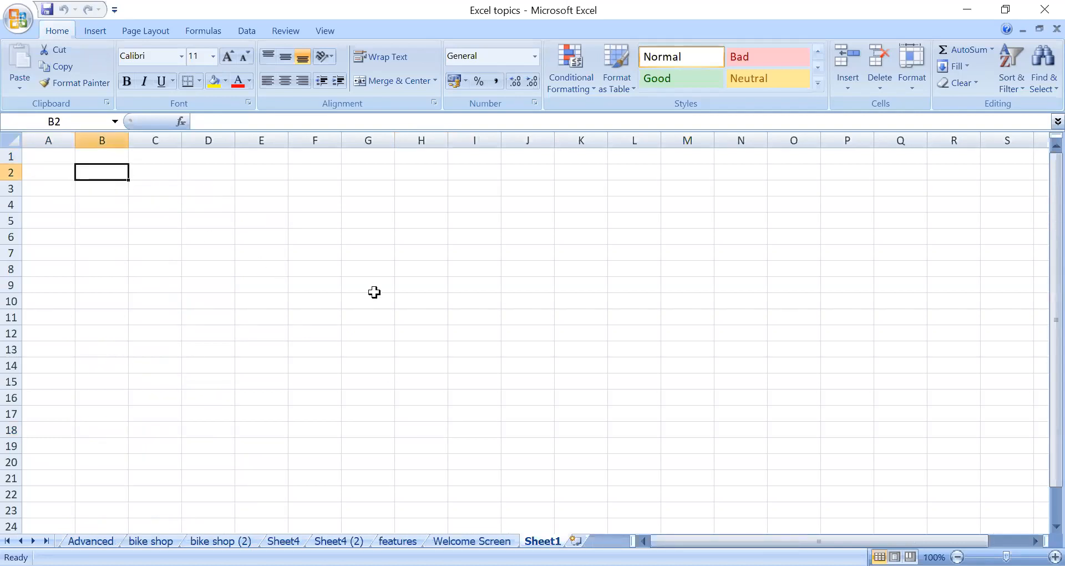
text(Trsc)
text(o)
key(BackSpace)
key(BackSpace)
key(BackSpace)
key(BackSpace)
text(esco)
key(Return)
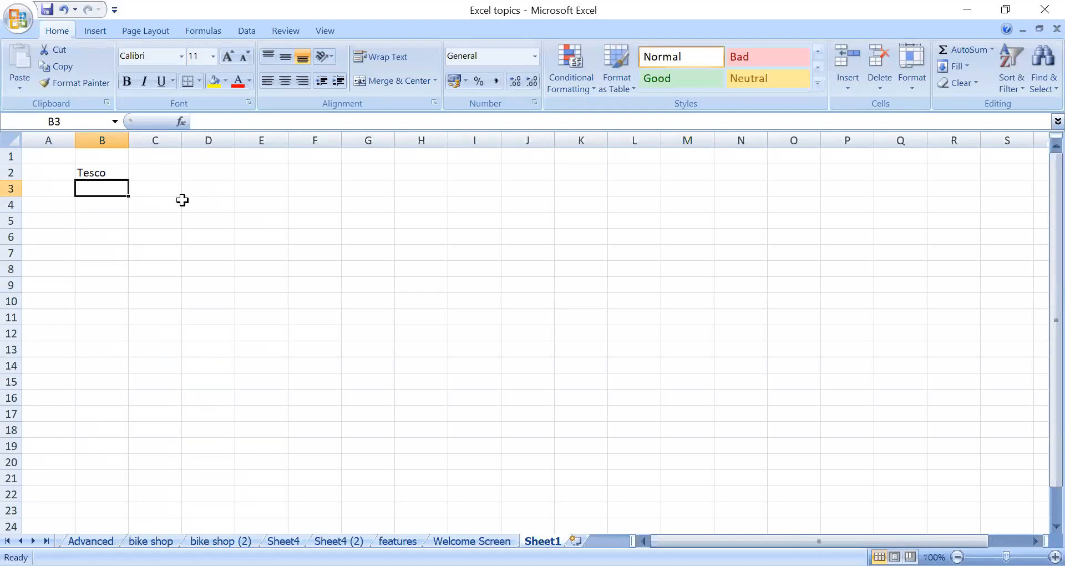
Step: List Bread, Milk and Cheese in cells B3 to B5 under the Tesco heading
click(110, 172)
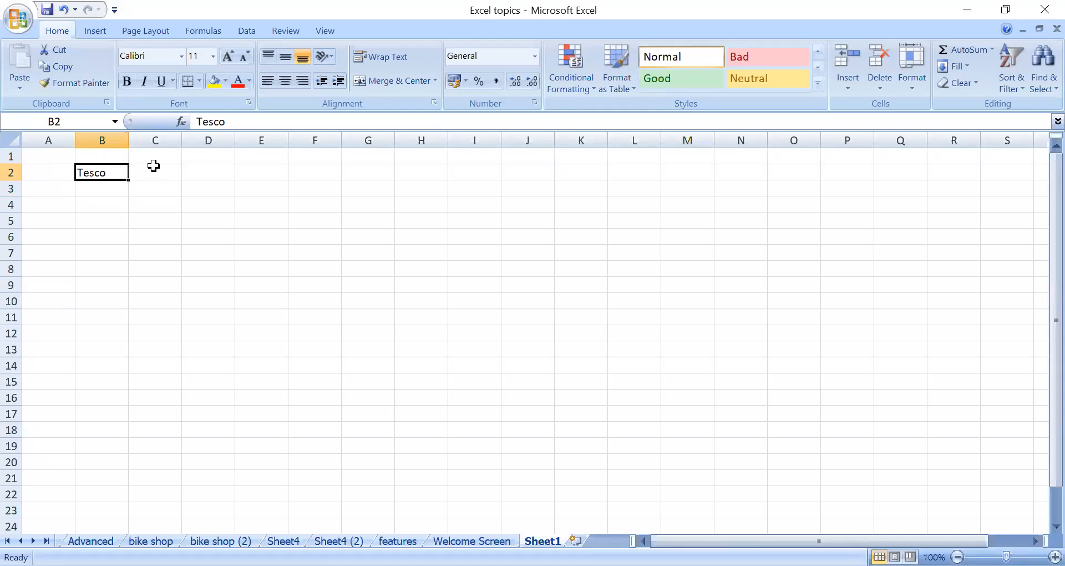
key(Return)
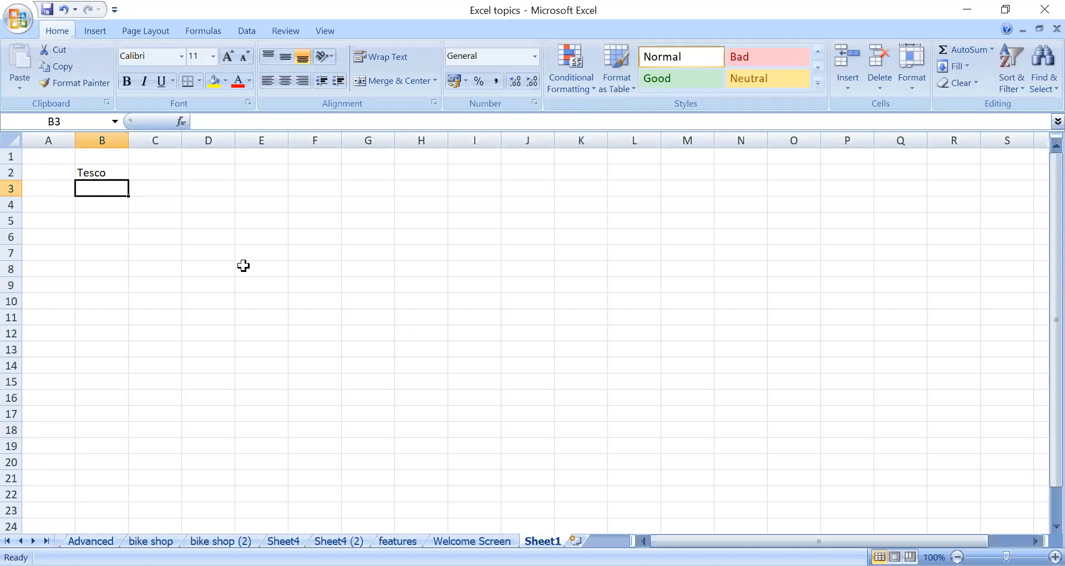
text(Bread)
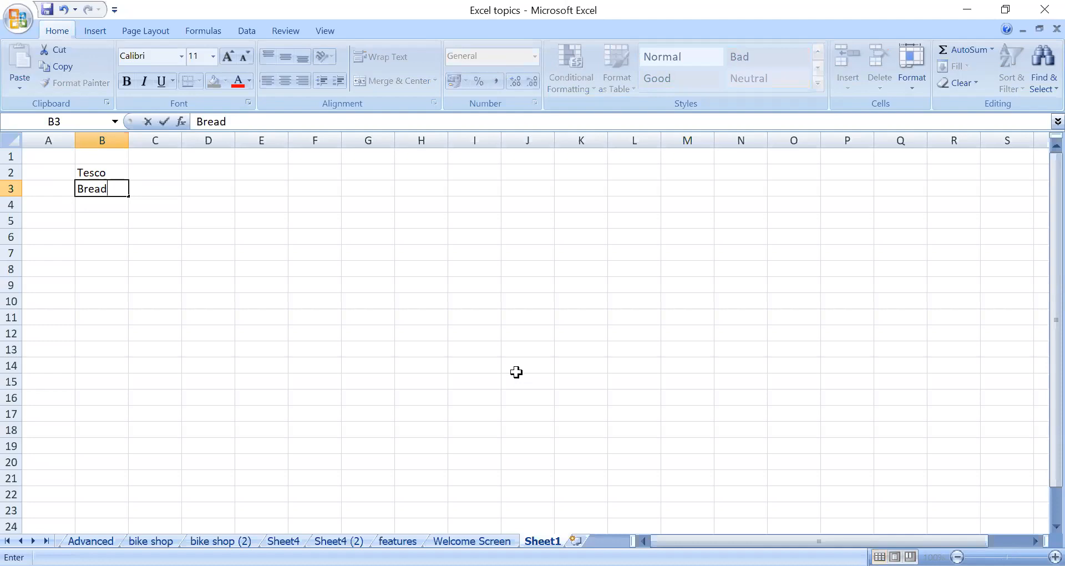
key(Return)
text(Milk)
key(Return)
text(Cheese)
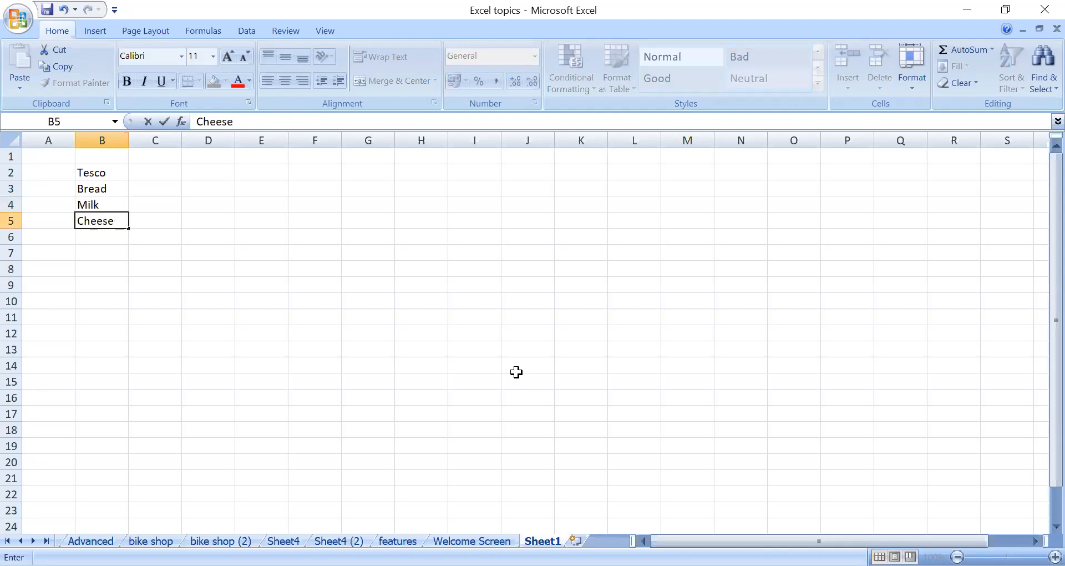
key(Return)
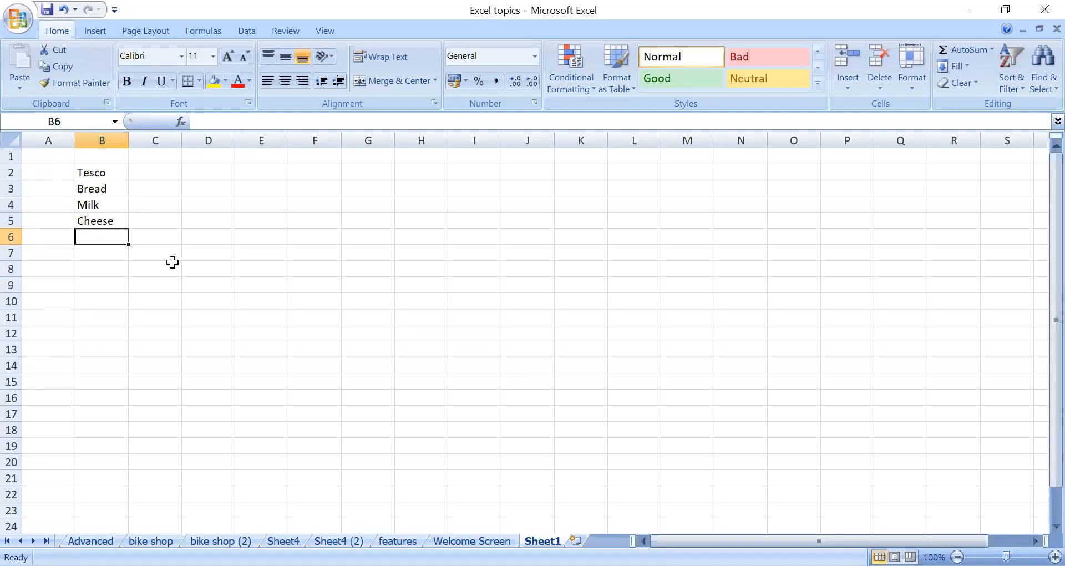
Step: Add Tomatoes and Lemon to the shopping list in cells B6 and B7
click(100, 173)
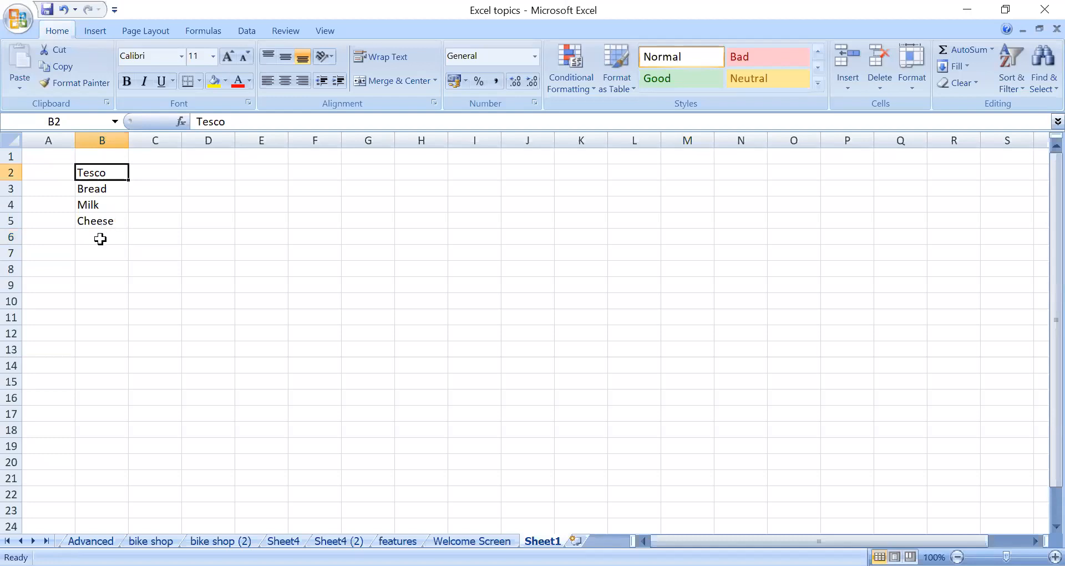
click(100, 236)
text(To)
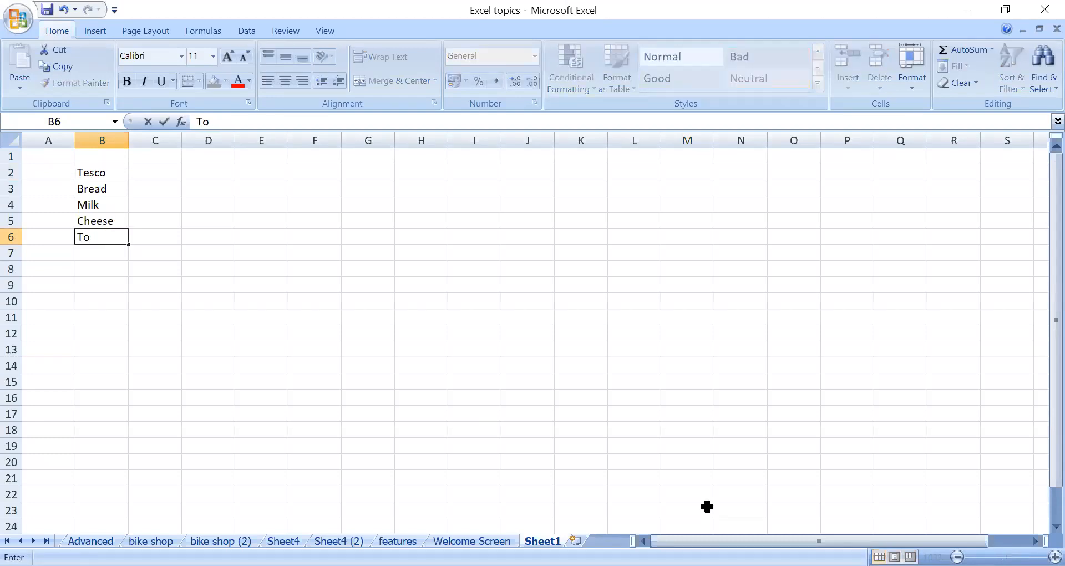
text(matoes)
key(Return)
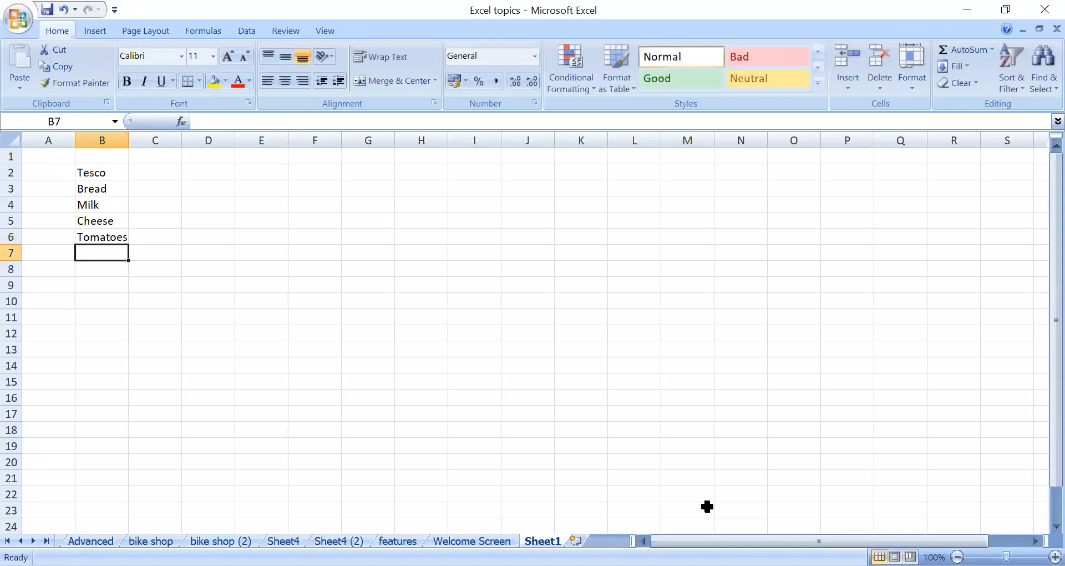
text(Lemon)
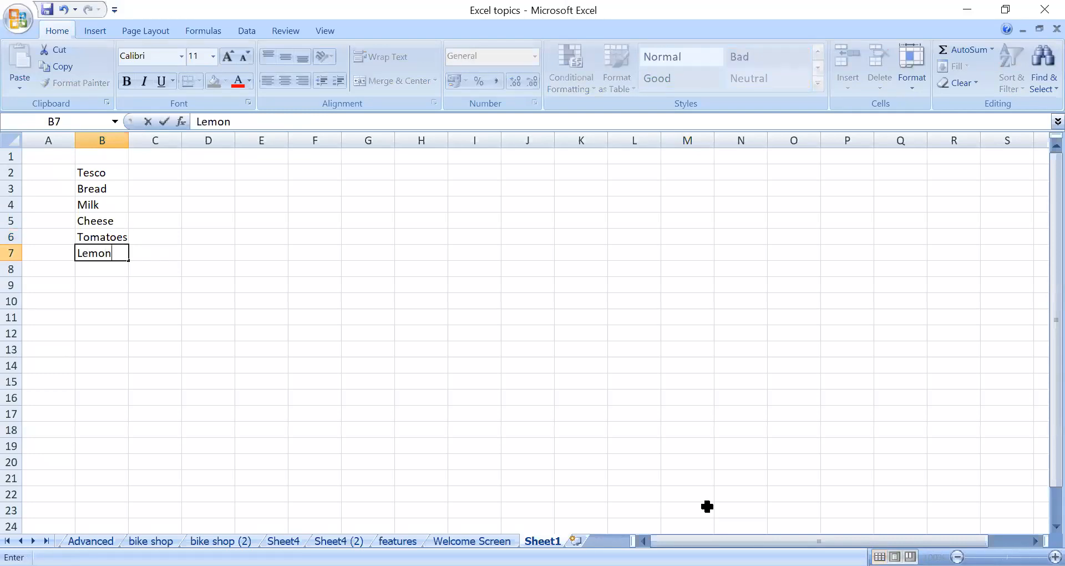
key(Return)
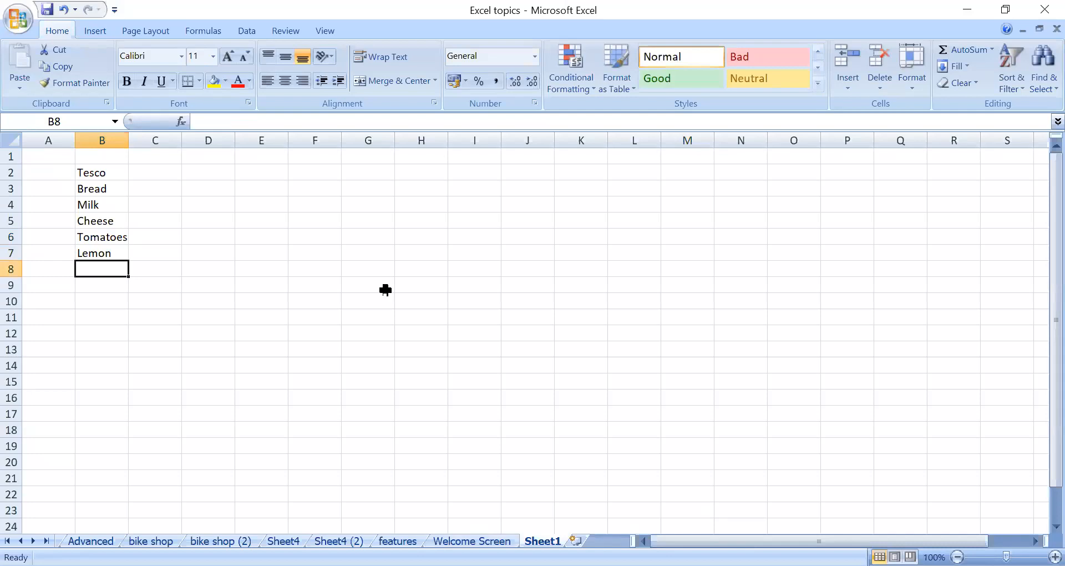
Step: Number the first two list items by entering 1 in A3 and 2 in A4
click(111, 173)
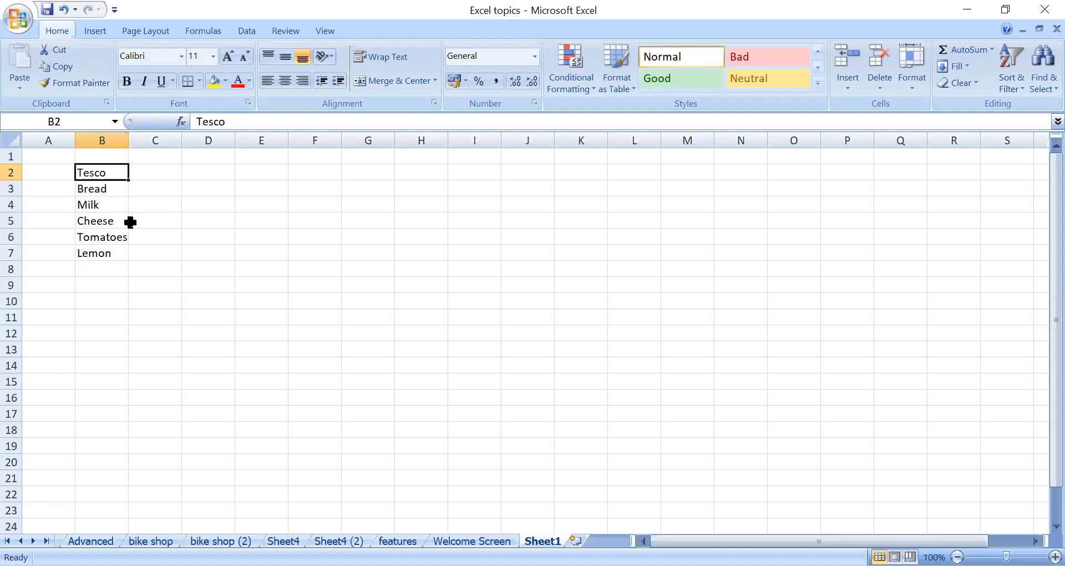
click(53, 188)
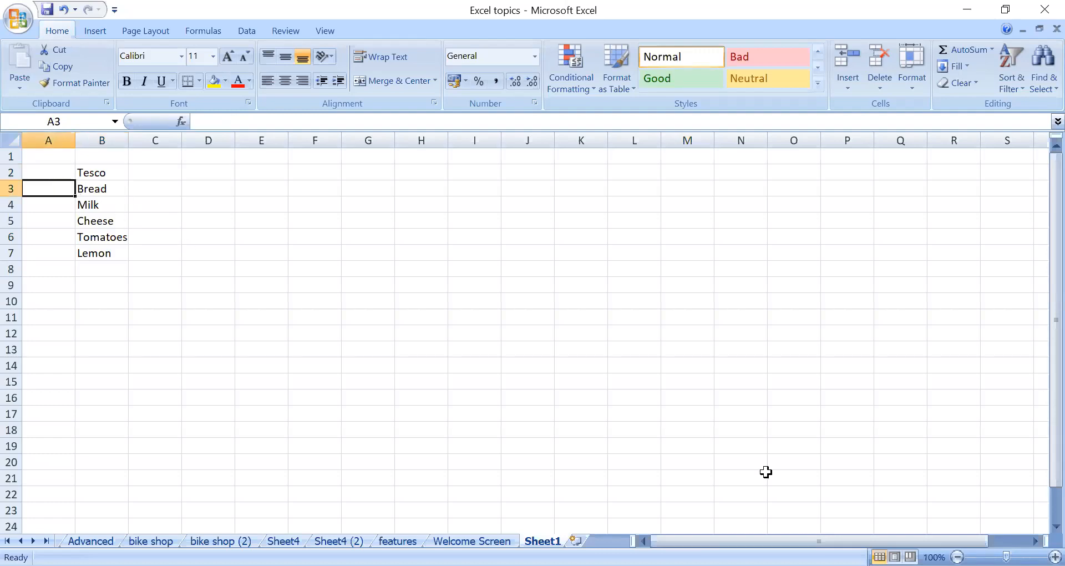
text(1)
key(Return)
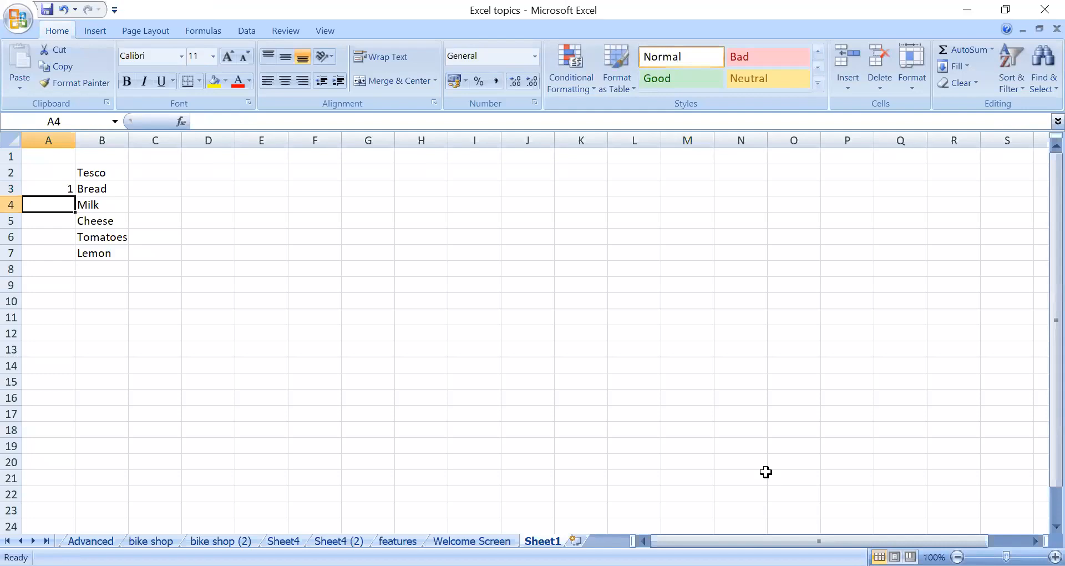
text(2)
key(Return)
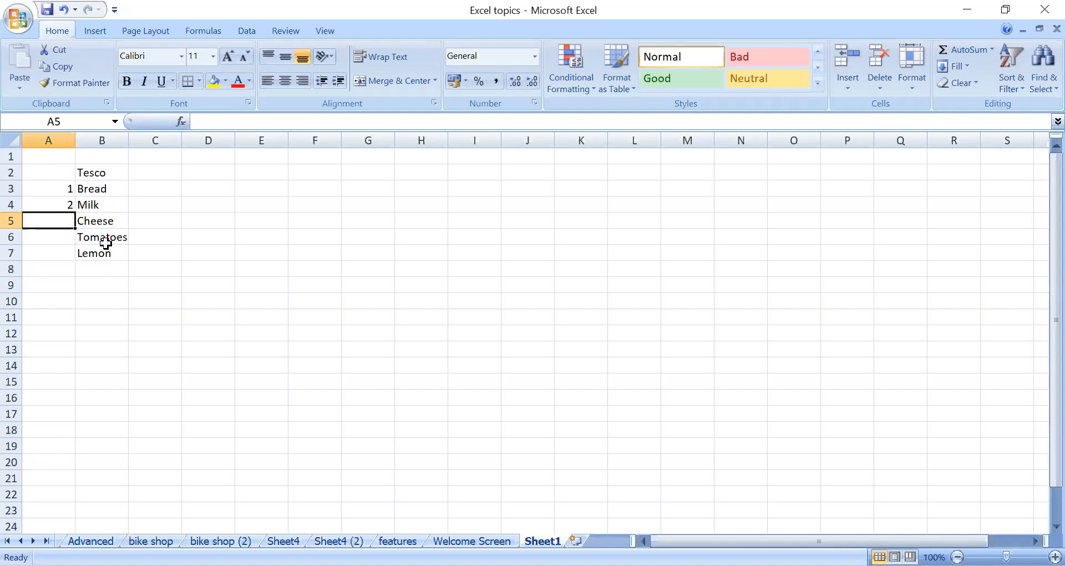
click(65, 190)
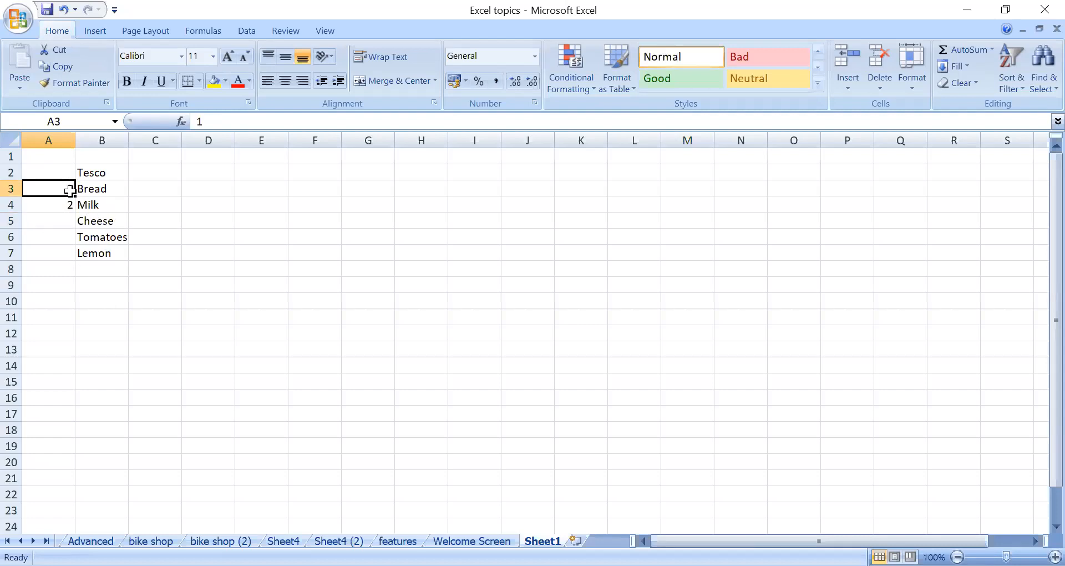
drag(68, 187, 64, 201)
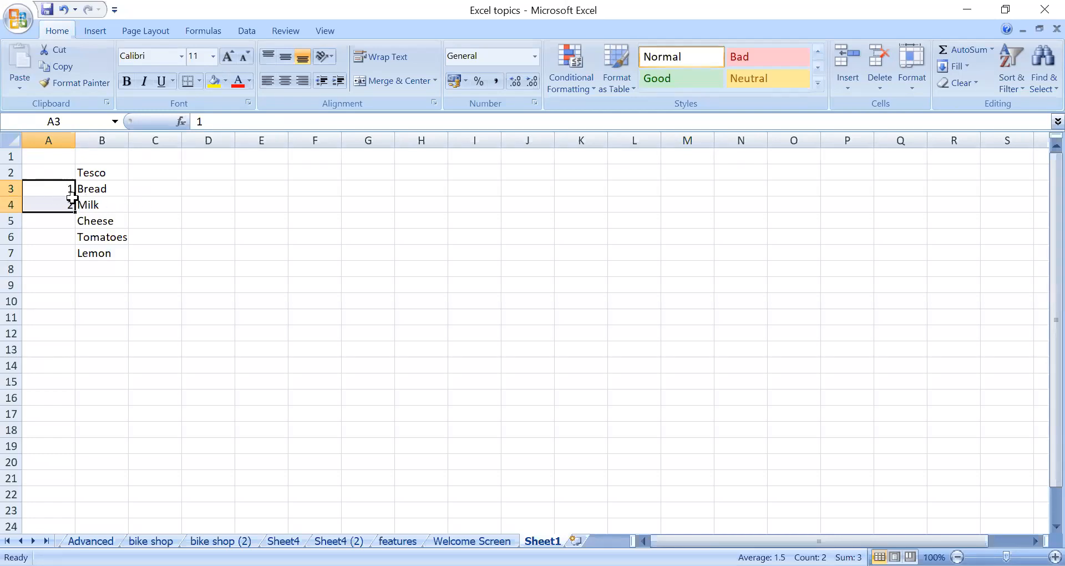
key(Down)
key(Right)
key(Right)
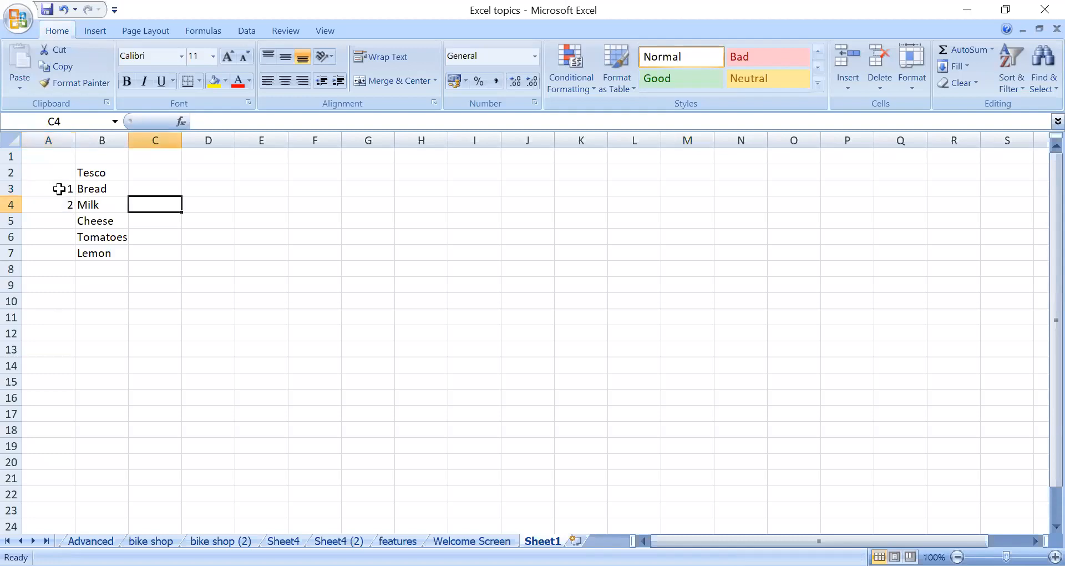
Step: Extend the numbering from A3:A4 down to A7 so every shopping list item is numbered
click(58, 189)
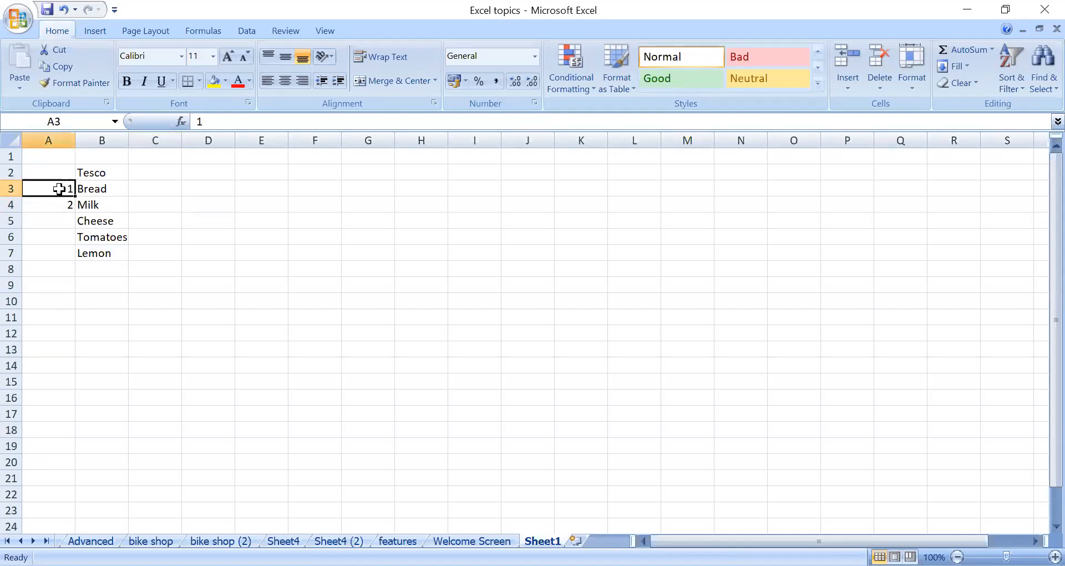
drag(58, 189, 60, 203)
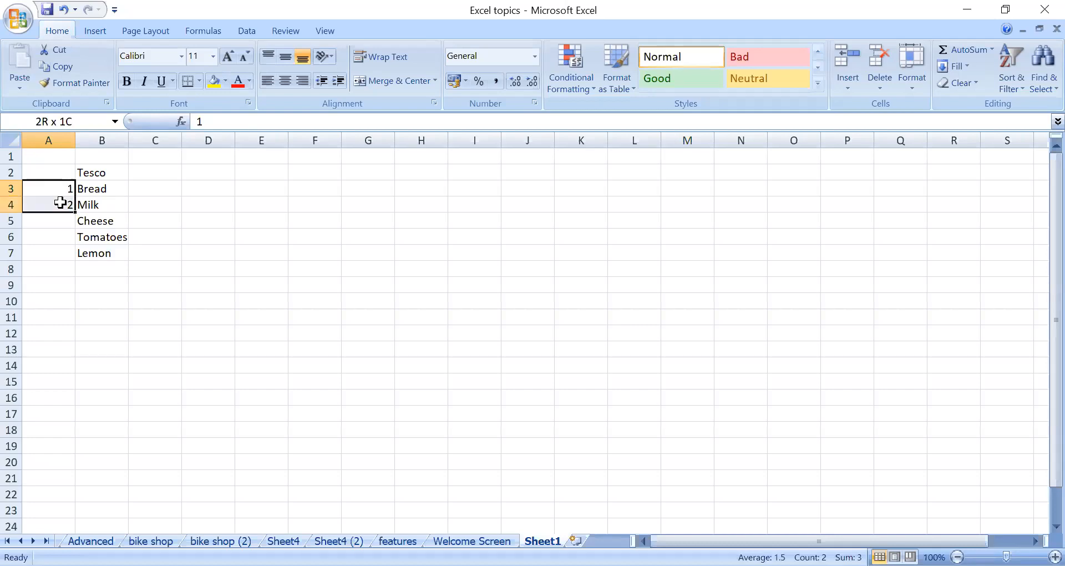
drag(60, 203, 60, 203)
drag(74, 211, 73, 259)
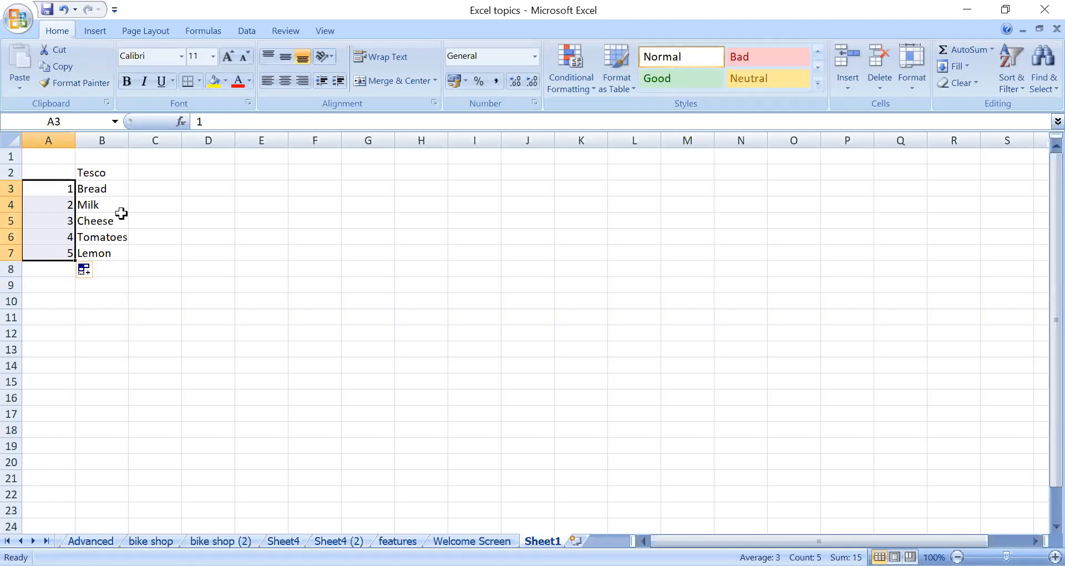
click(85, 221)
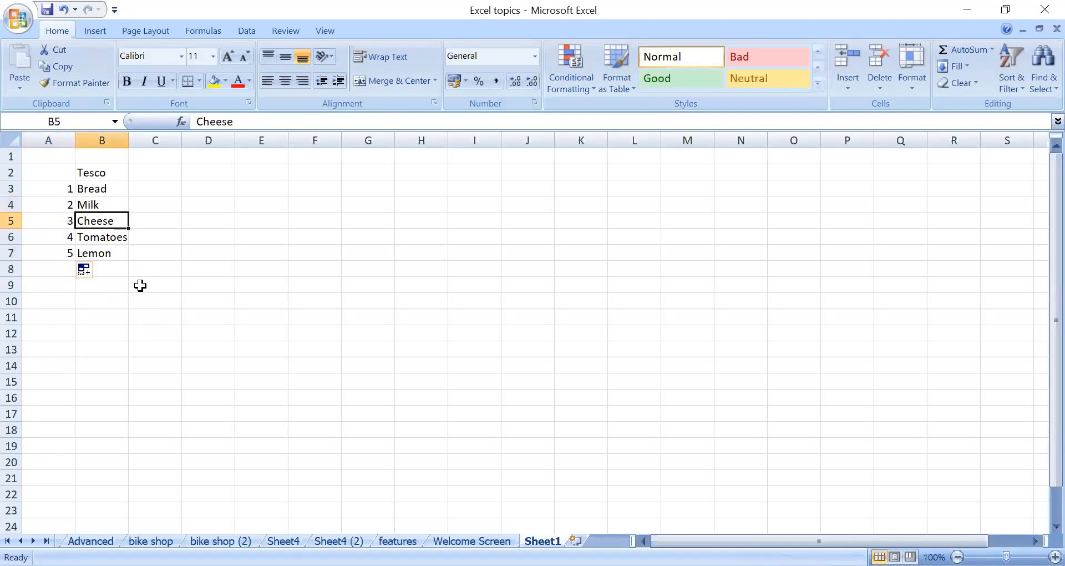
Step: Clear the numbers beside Cheese, Tomatoes and Lemon in cells A5 to A7
click(69, 188)
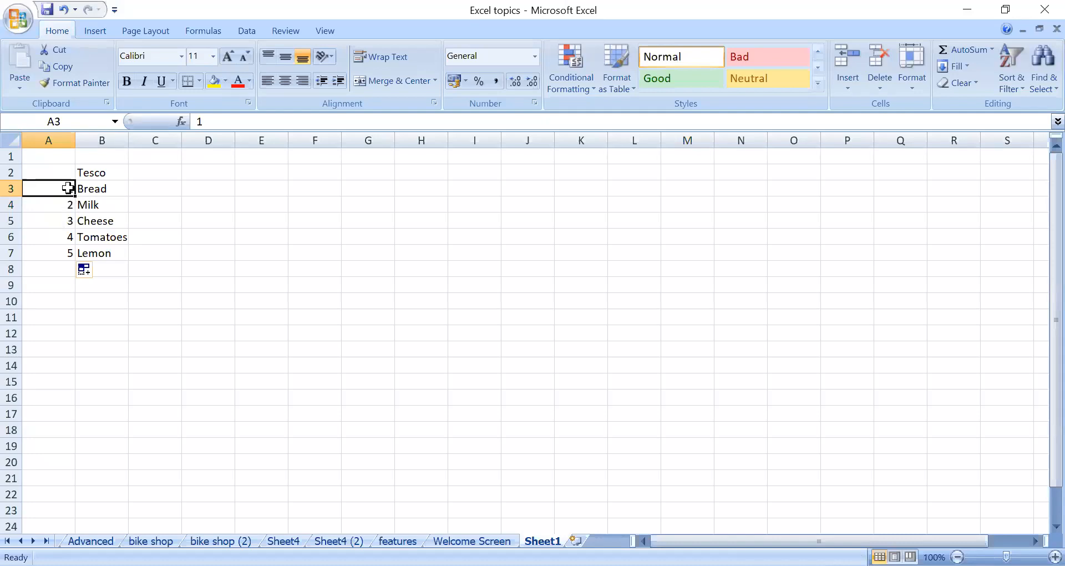
drag(67, 221, 71, 253)
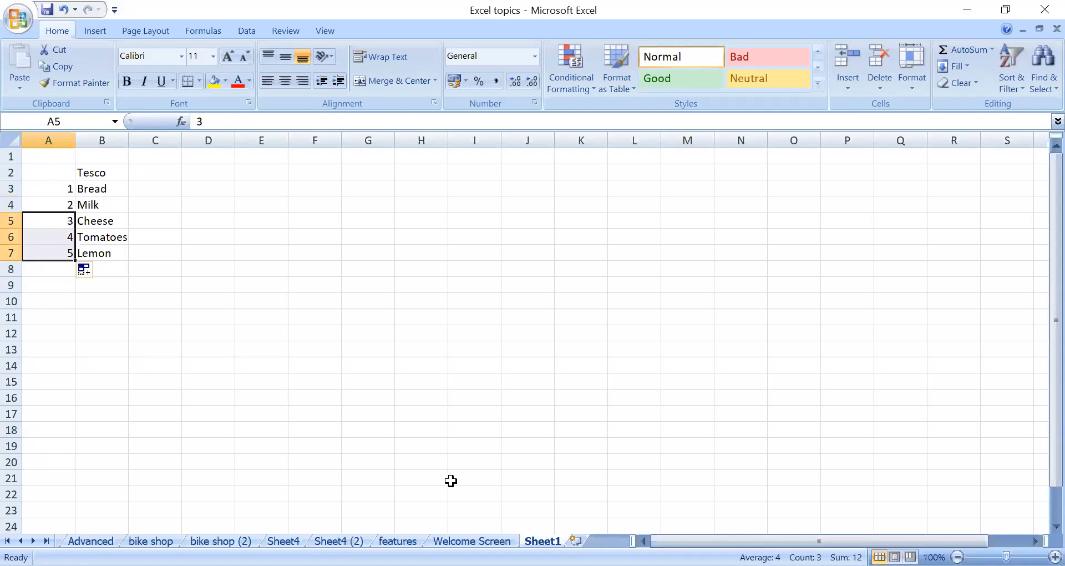
key(Delete)
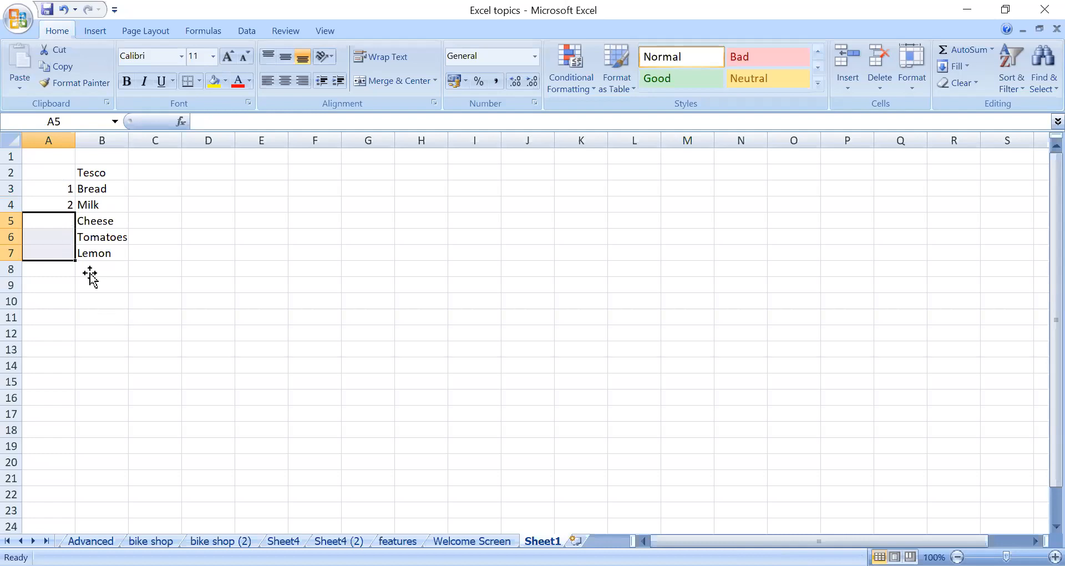
click(153, 287)
Step: Fill the number series from A3:A4 down to A7 once more, and clear A5 to A7 again
drag(62, 187, 68, 205)
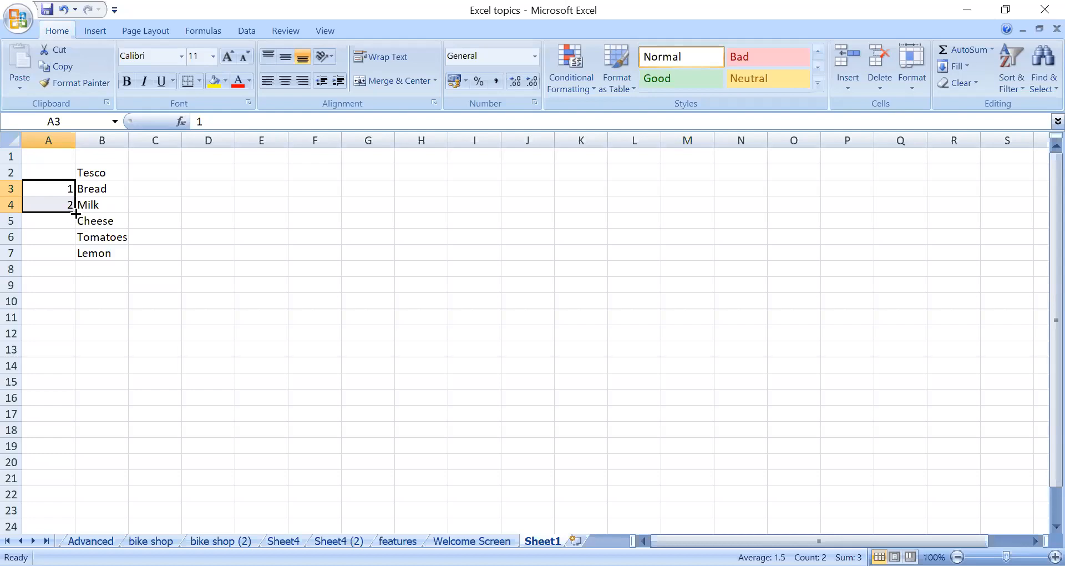
drag(75, 213, 74, 260)
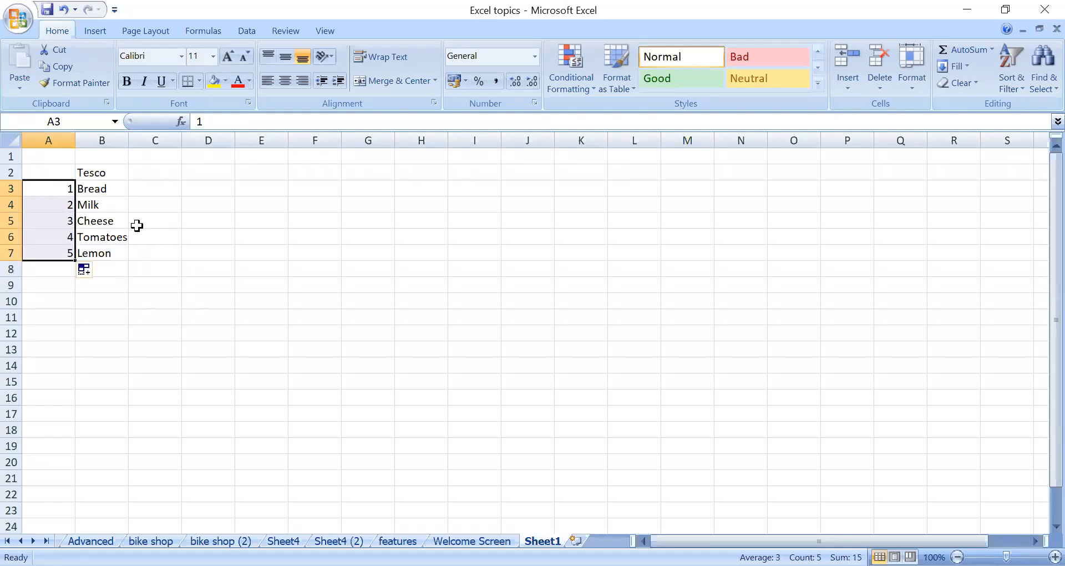
drag(64, 222, 70, 253)
key(Delete)
Step: Auto-fill the number series from A3:A4 down to the last list item in row 7
drag(56, 184, 66, 214)
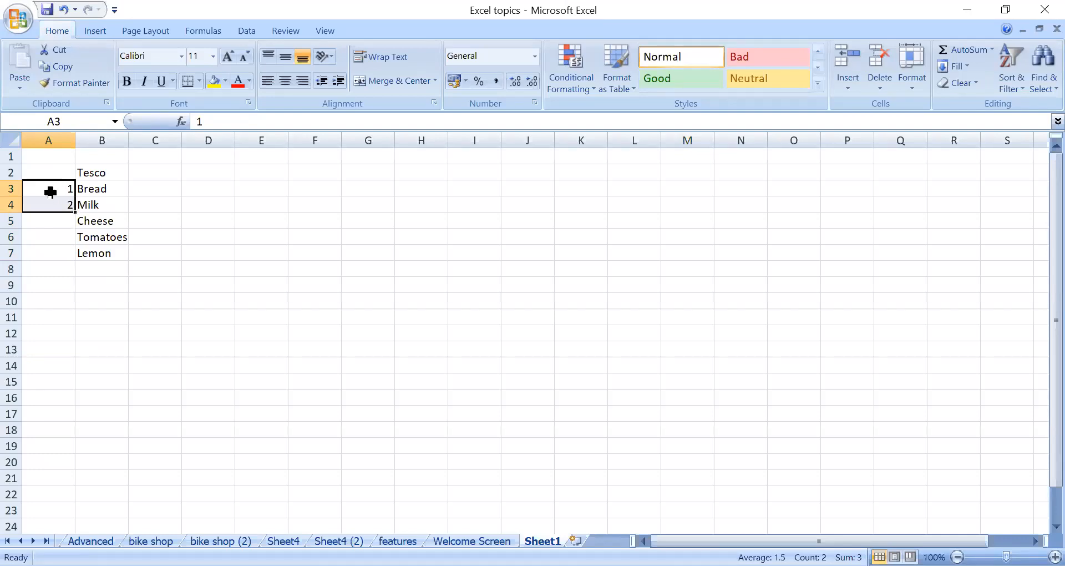
double_click(75, 211)
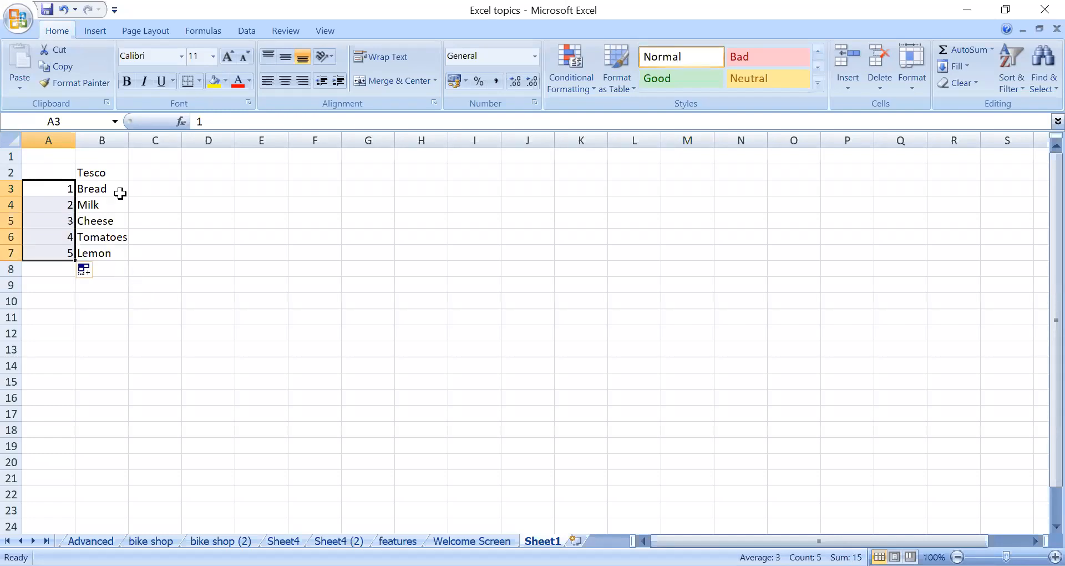
Step: Add the heading qty in C2 and enter quantities 2 for Bread and 7 for Milk below it
click(159, 173)
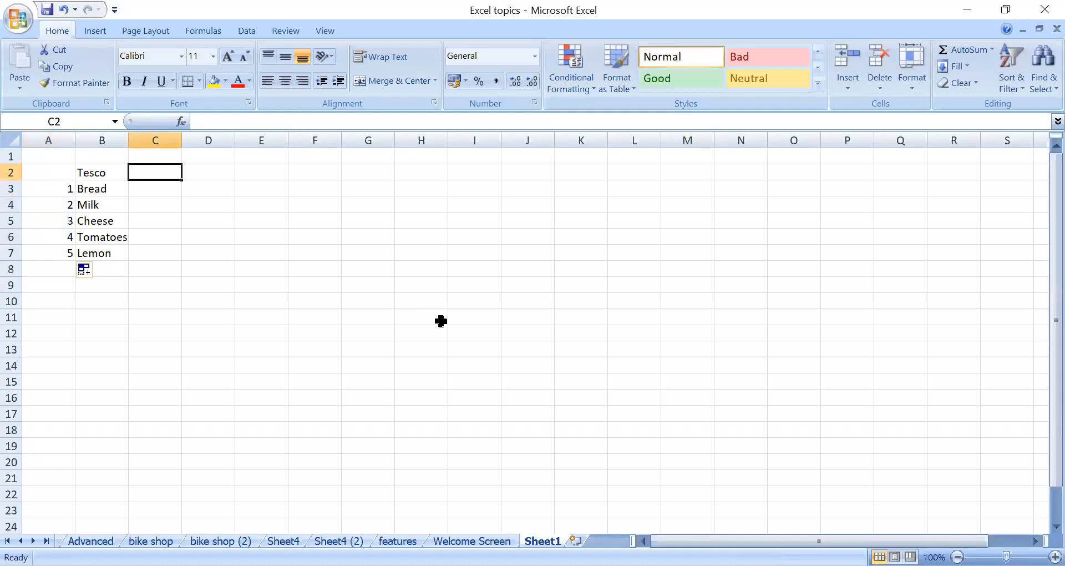
text(qty)
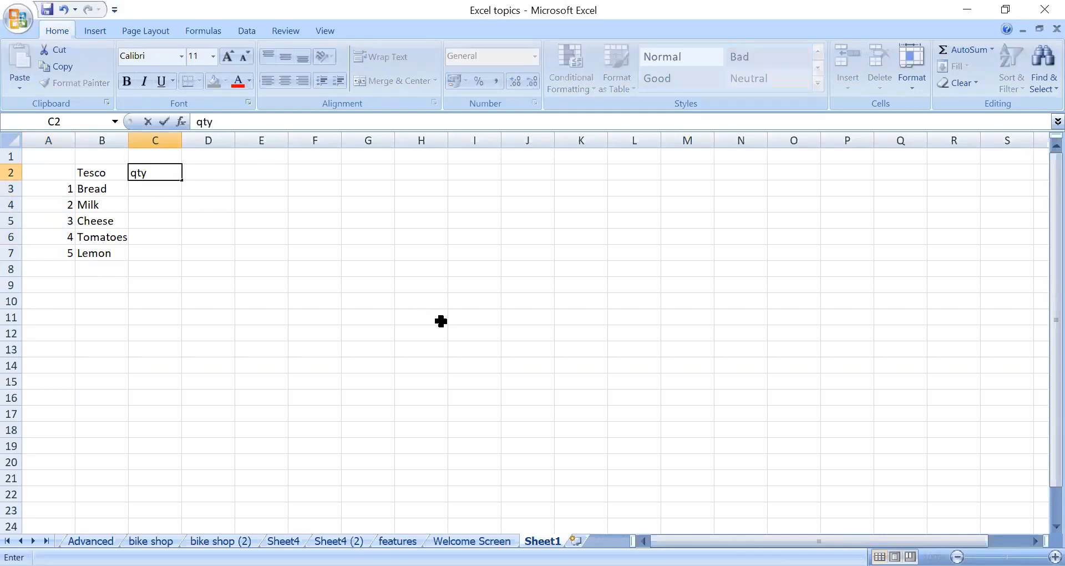
key(Return)
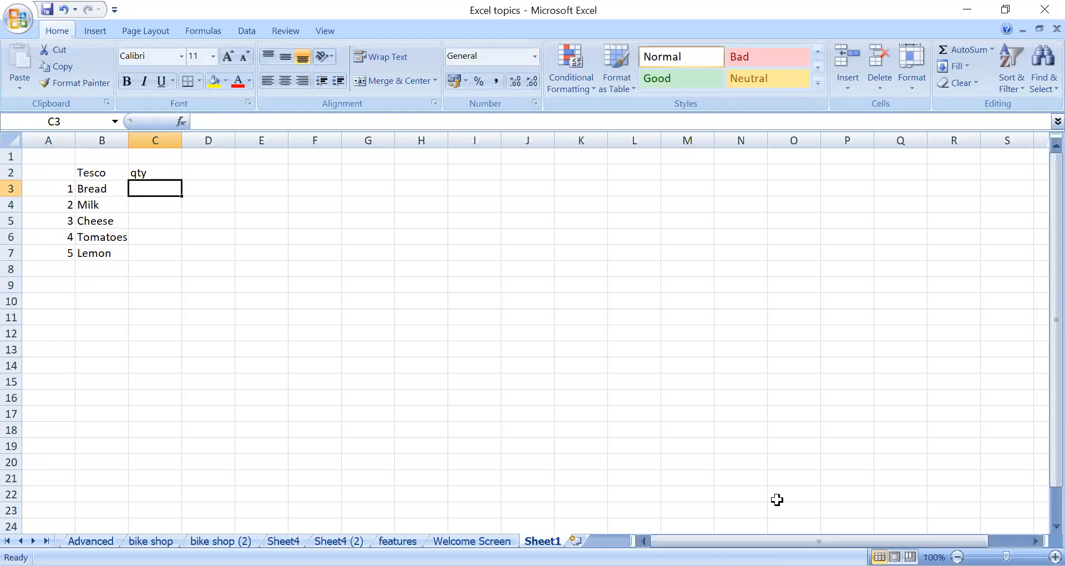
text(2)
key(Return)
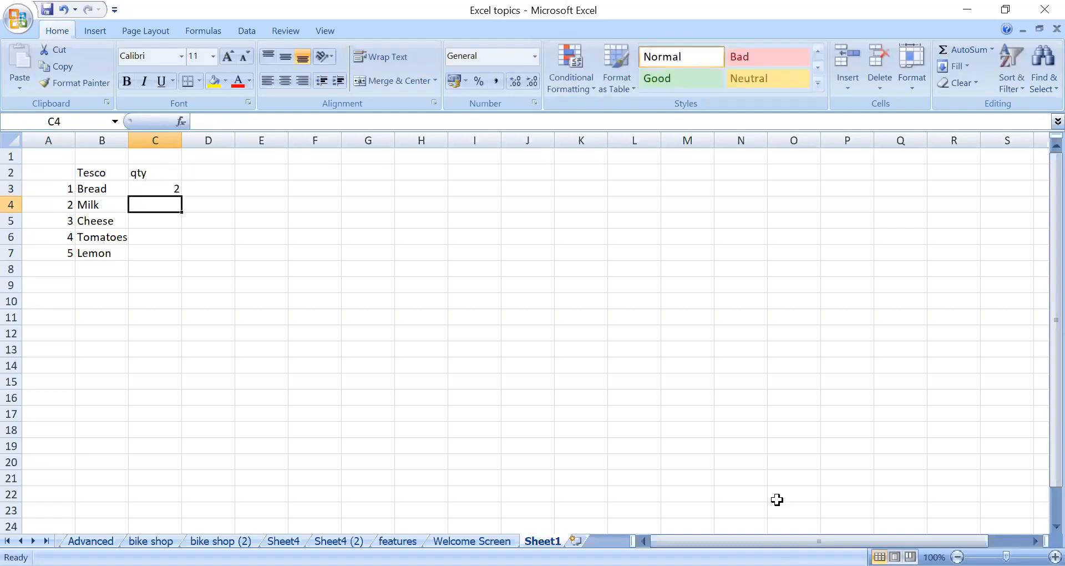
text(7)
key(Return)
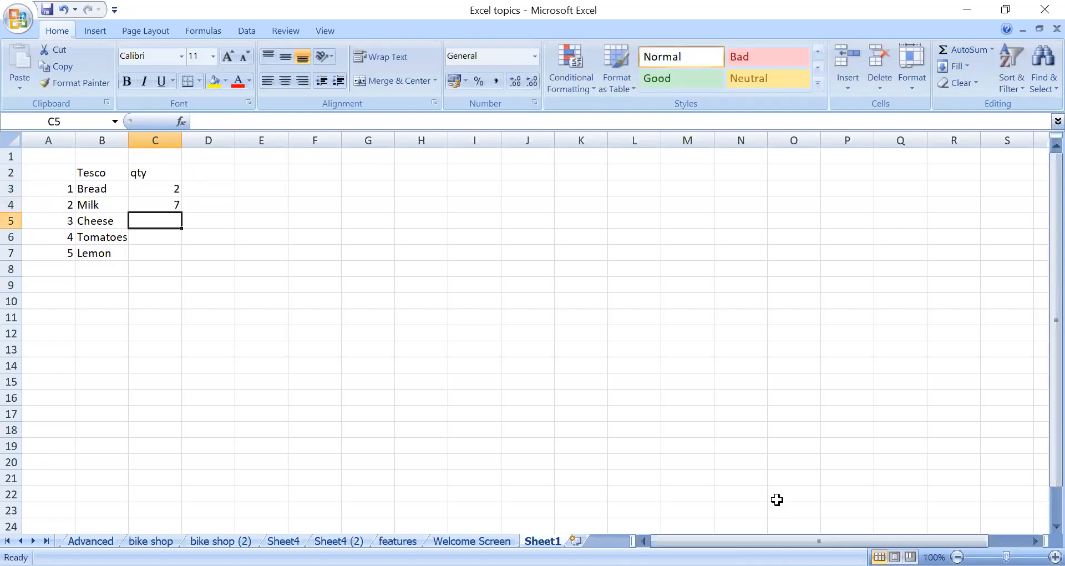
Step: Enter quantities 2 for Cheese, 4 for Tomatoes and 9 for Lemon in cells C5 to C7
text(2)
key(Return)
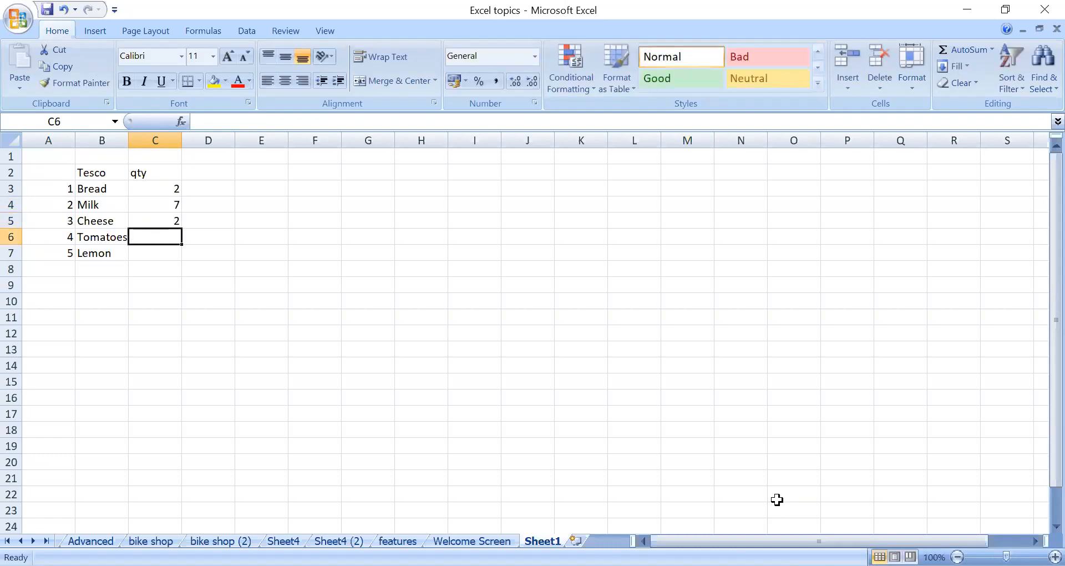
text(4)
key(Return)
text(9)
key(Return)
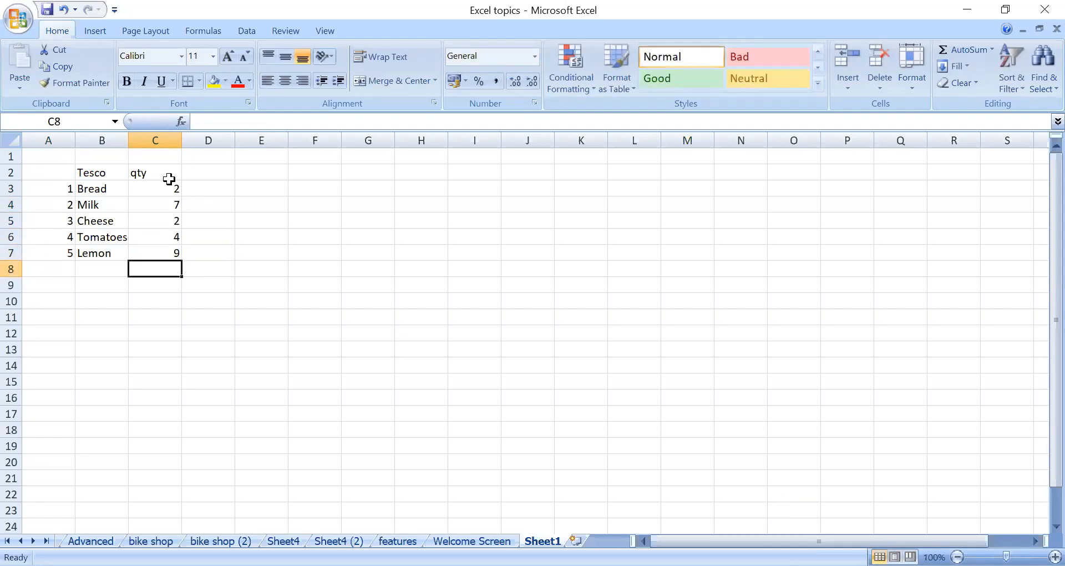
Step: Add the heading Price in D2 and enter prices 2 for Bread and 7 for Milk below it
click(163, 185)
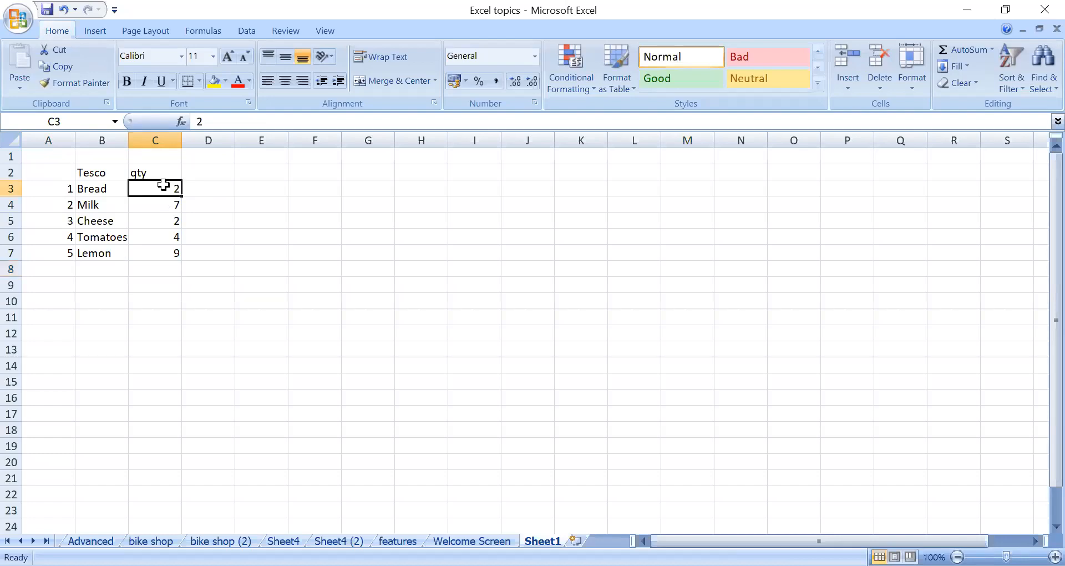
click(203, 172)
text(Price)
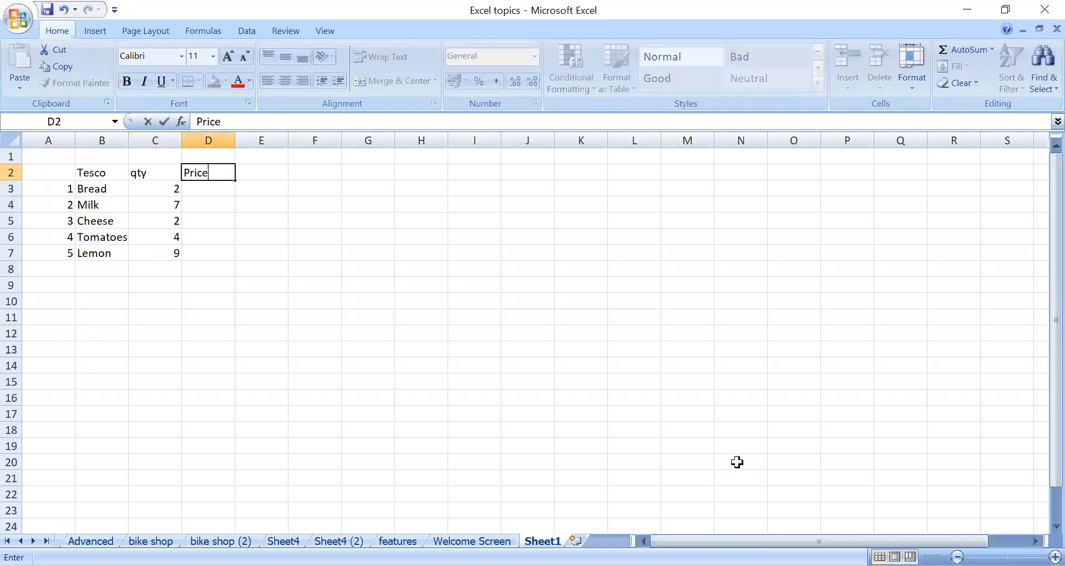
key(Return)
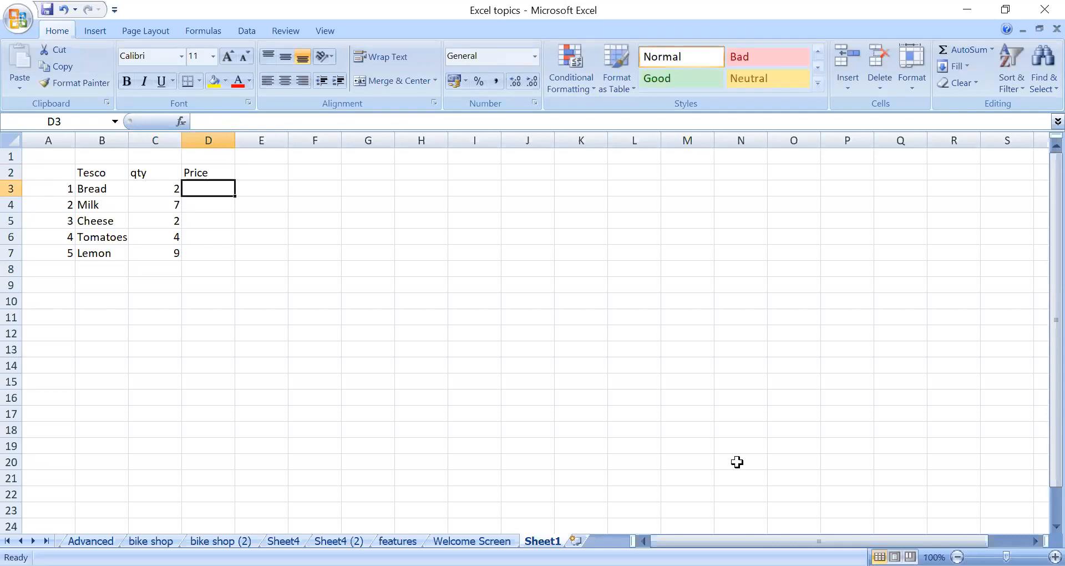
text(2)
key(Return)
text(7)
key(Return)
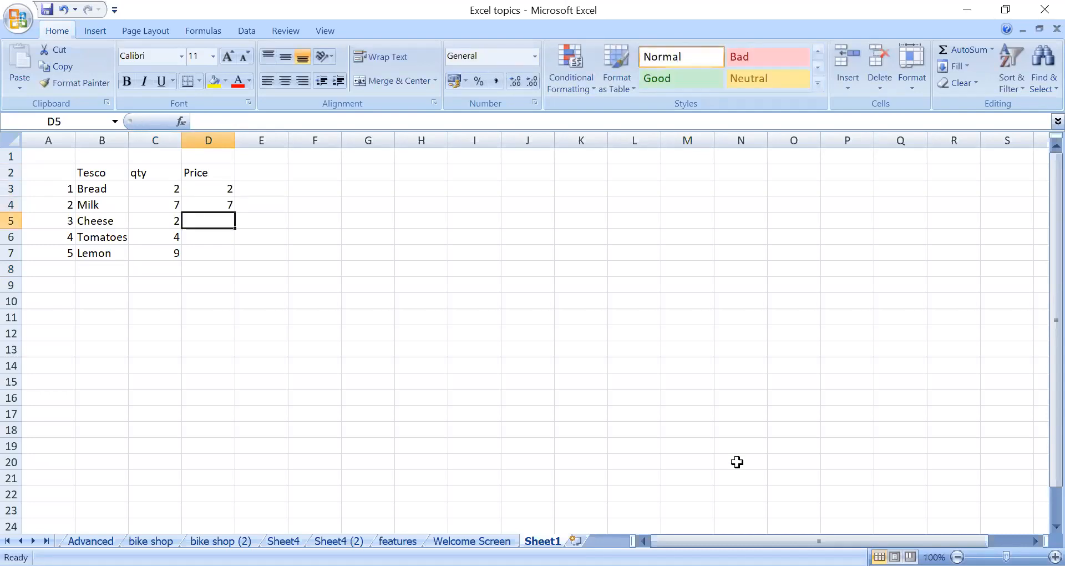
Step: Enter prices 5 for Cheese, 8 for Tomatoes and 4 for Lemon in cells D5 to D7
text(5)
key(Return)
text(8)
key(Return)
text(4)
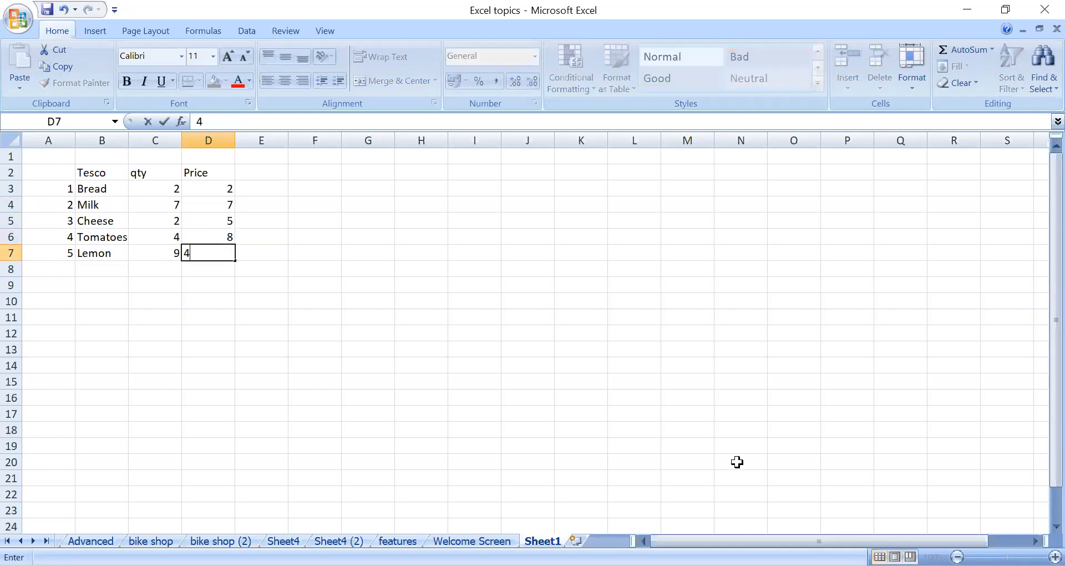
click(367, 386)
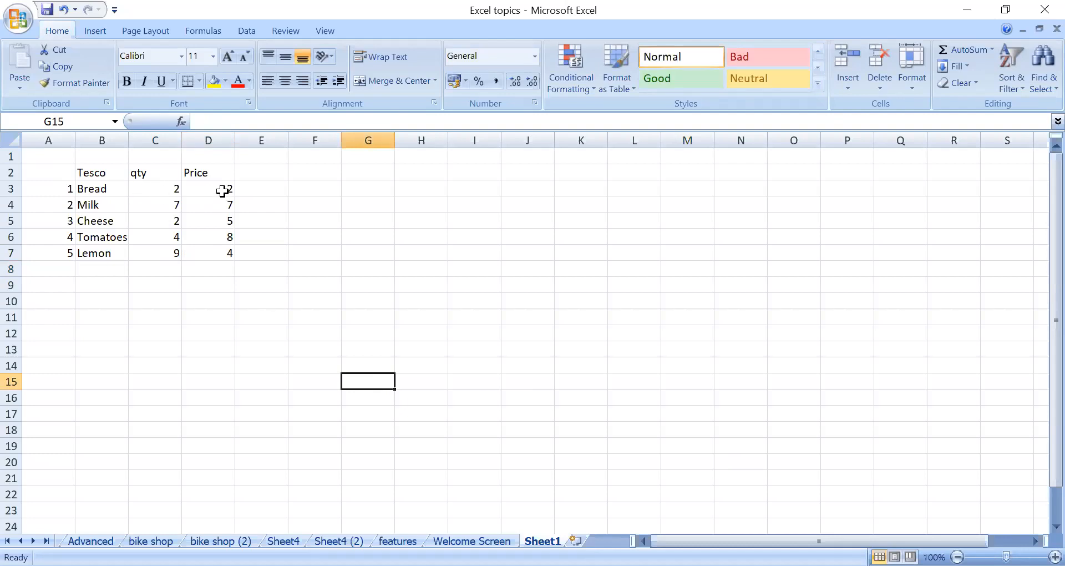
click(219, 285)
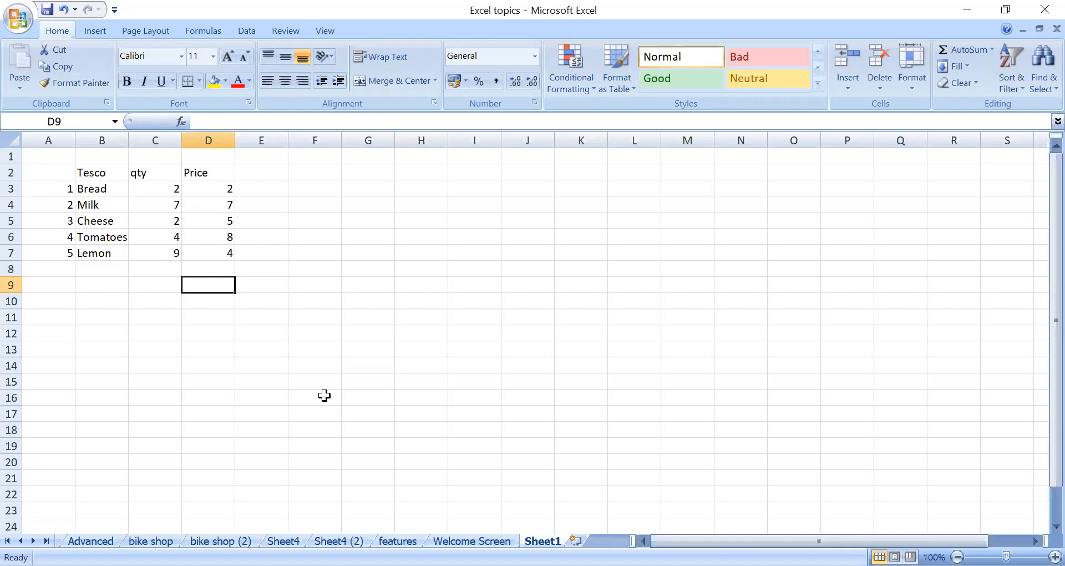
Step: Calculate each item's cost with the formula =C3*D3 in E3, filled down to E7
click(261, 187)
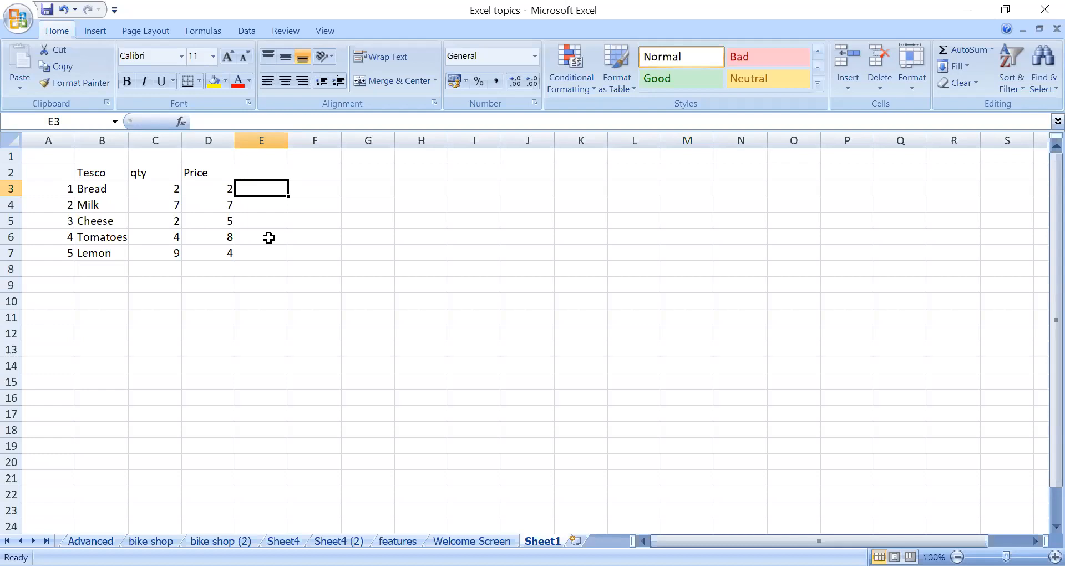
text(=)
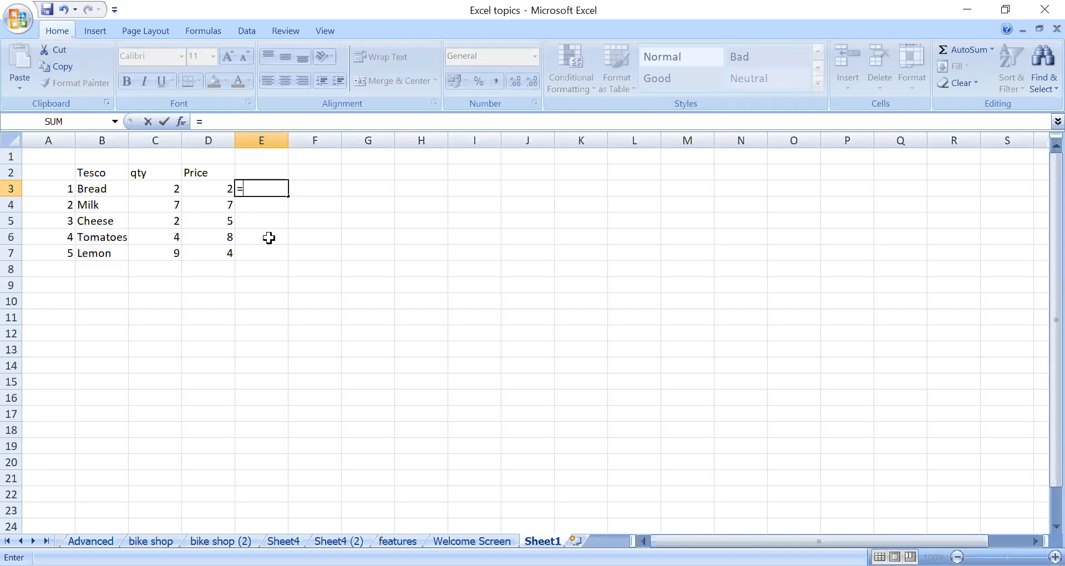
click(154, 188)
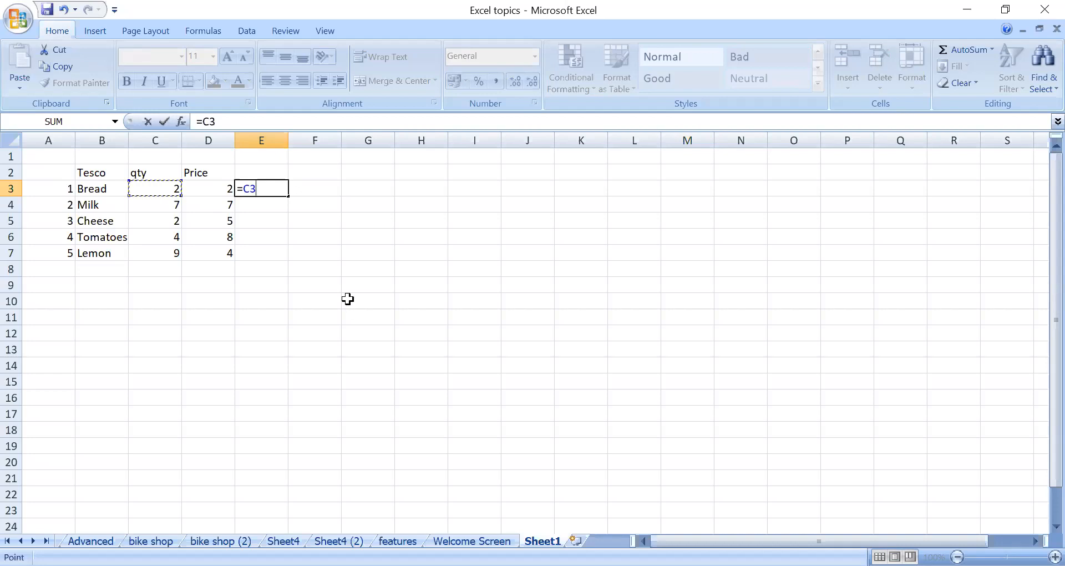
text(*)
click(210, 190)
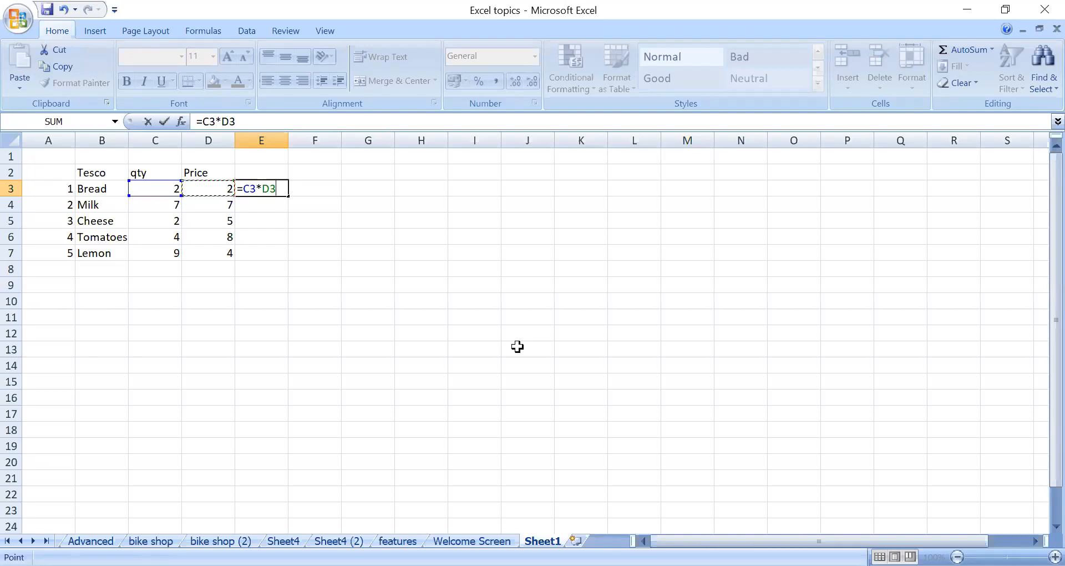
key(Return)
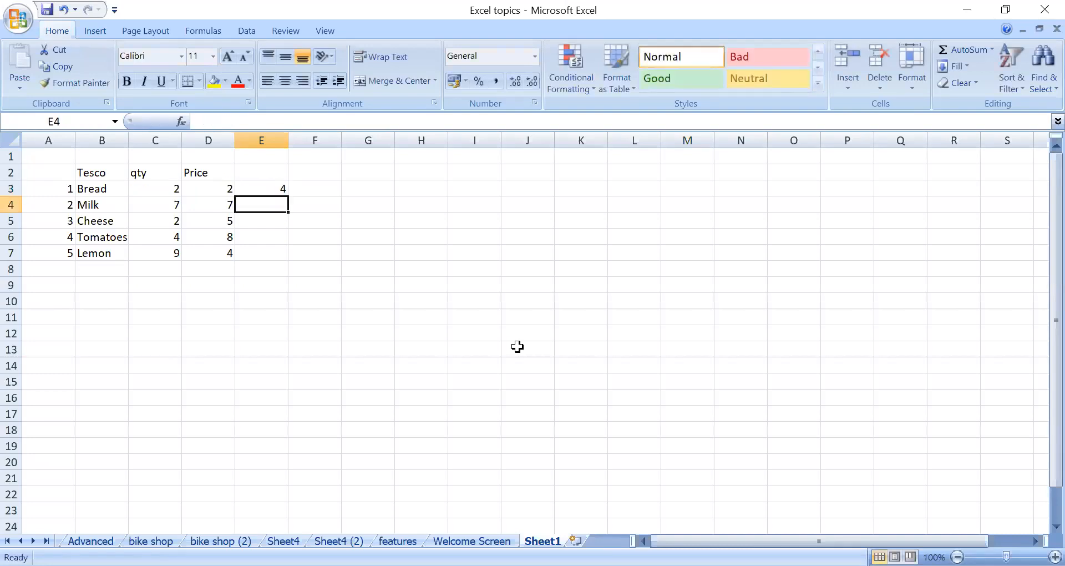
click(277, 189)
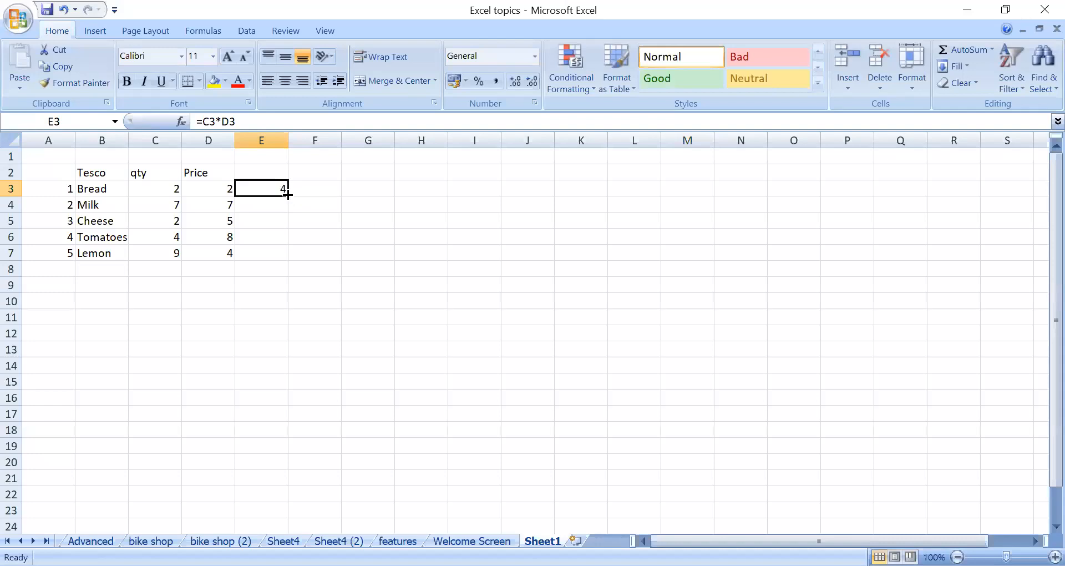
drag(288, 195, 288, 258)
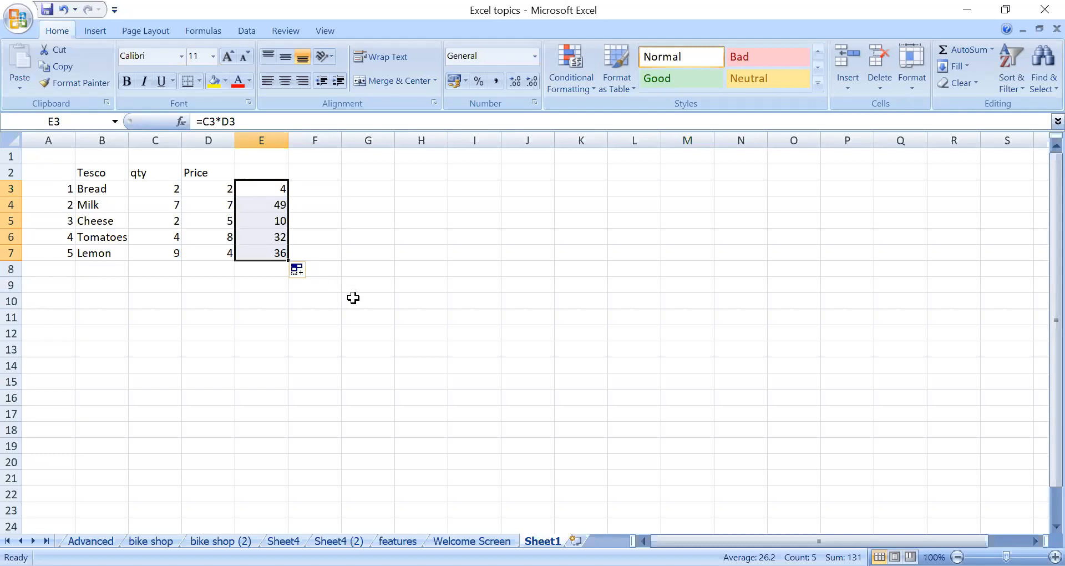
Step: Total the item costs in E8 using AutoSum over E3:E7
click(262, 269)
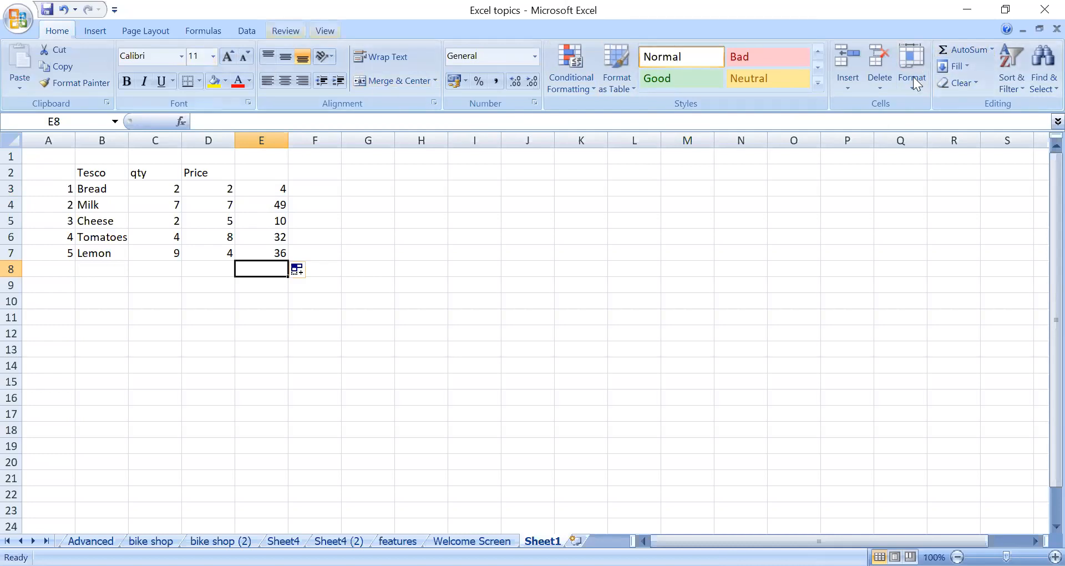
click(970, 50)
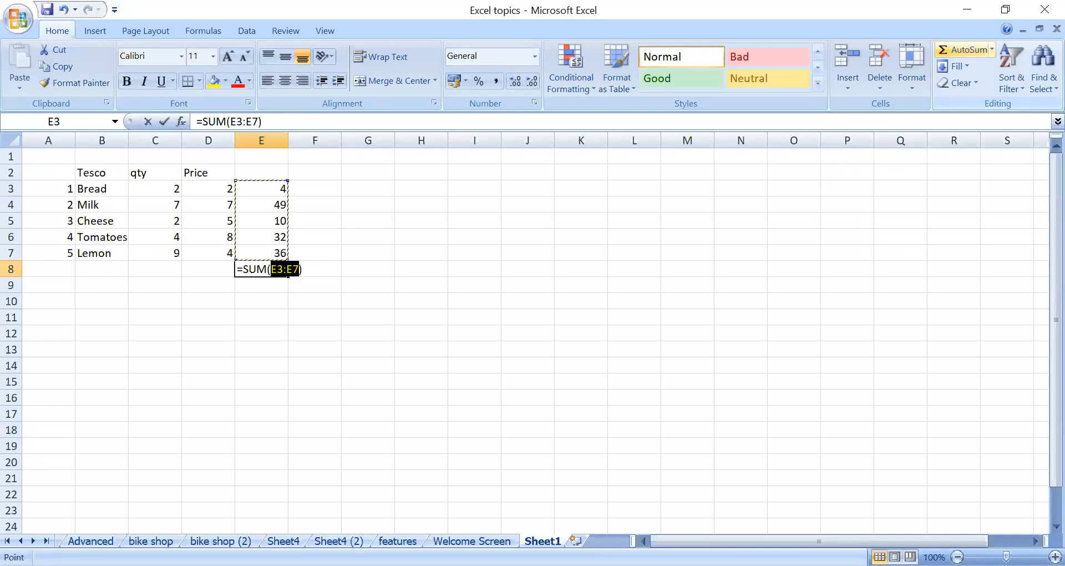
key(Return)
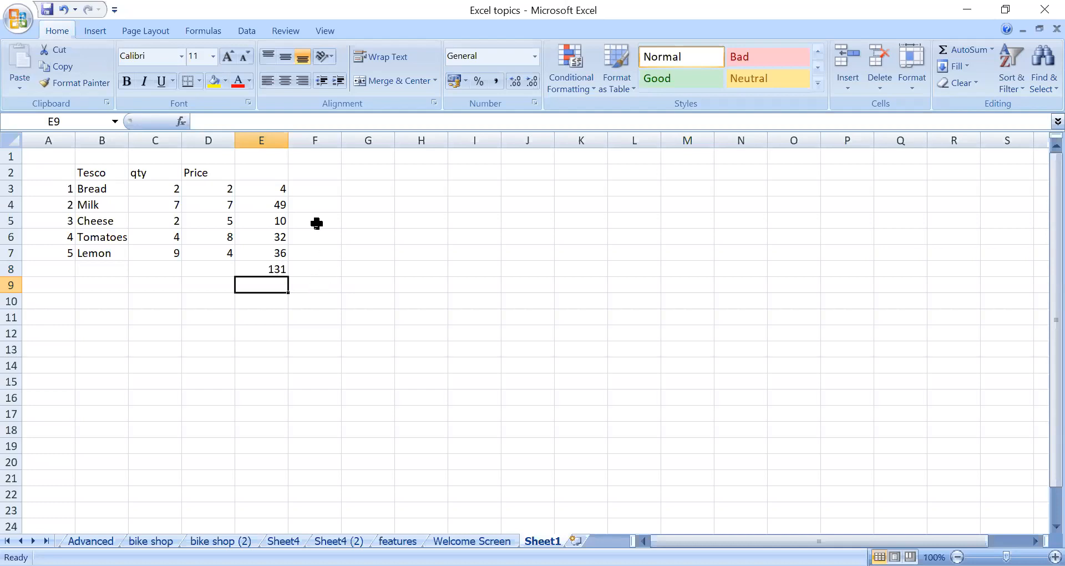
Step: Check the SUM formula in E8 and review the qty and Price columns
click(270, 269)
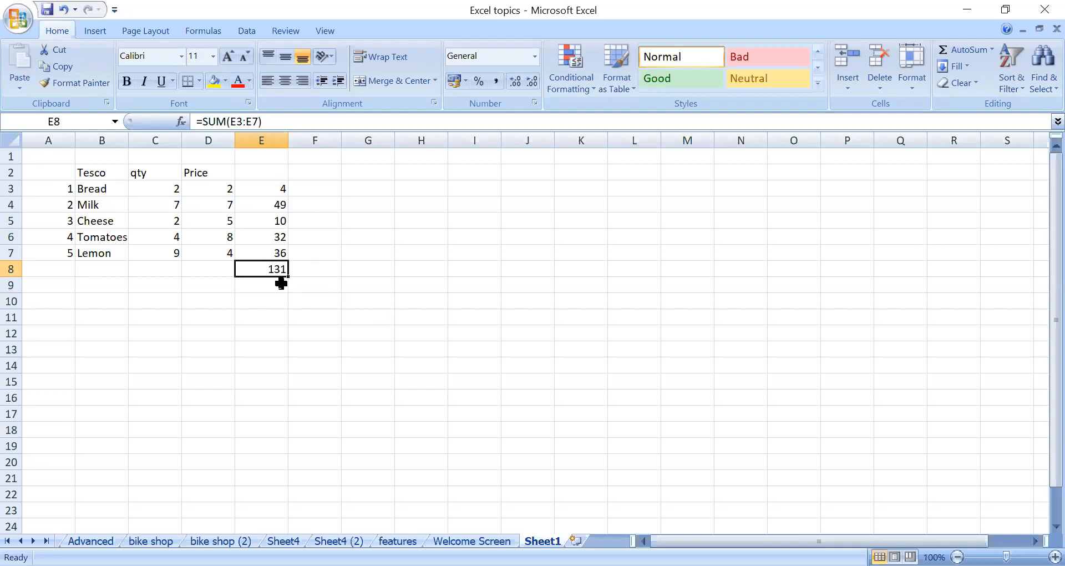
click(312, 271)
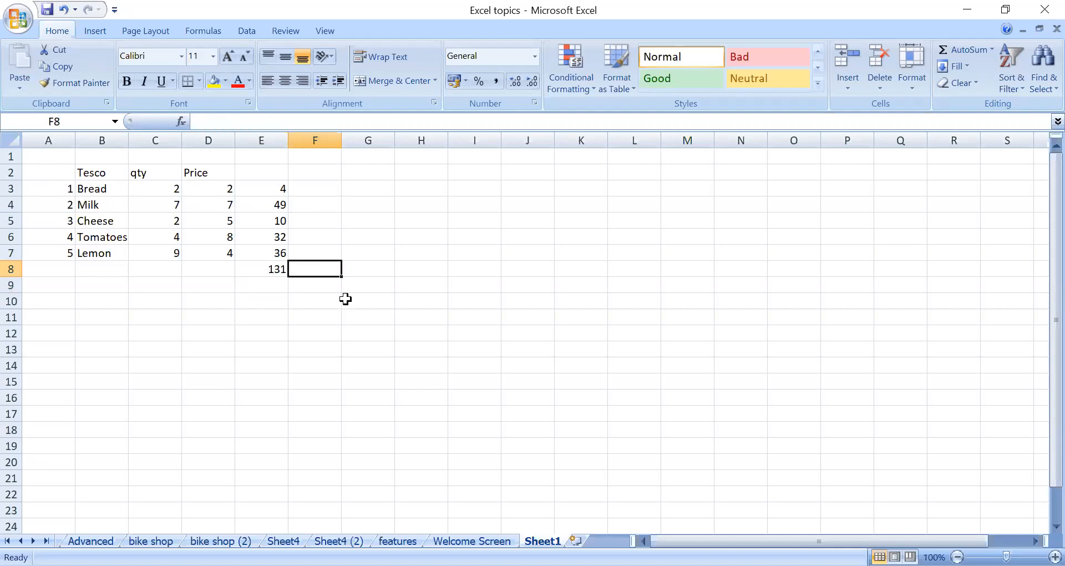
click(276, 271)
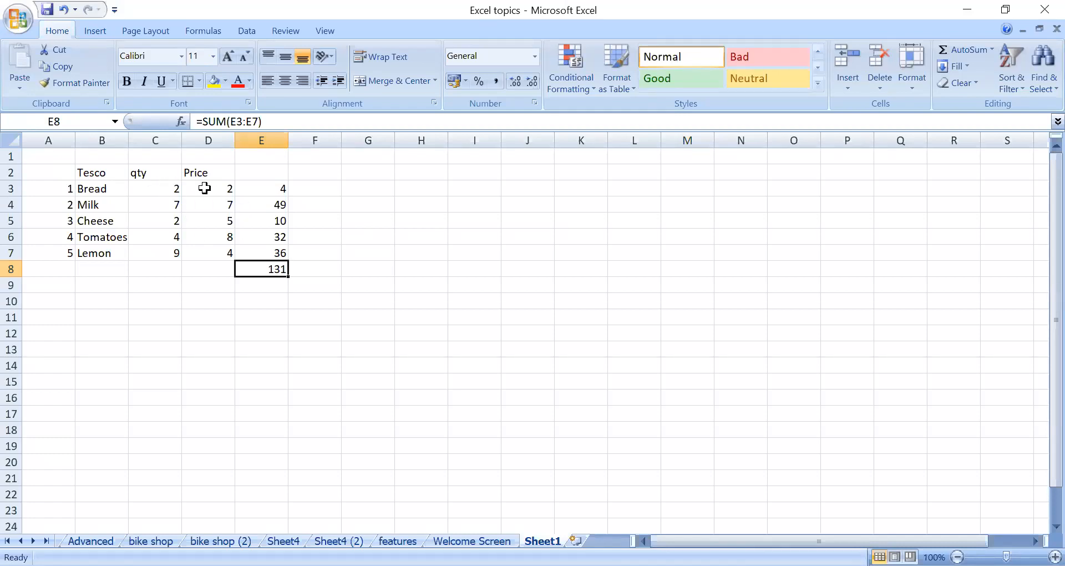
click(155, 140)
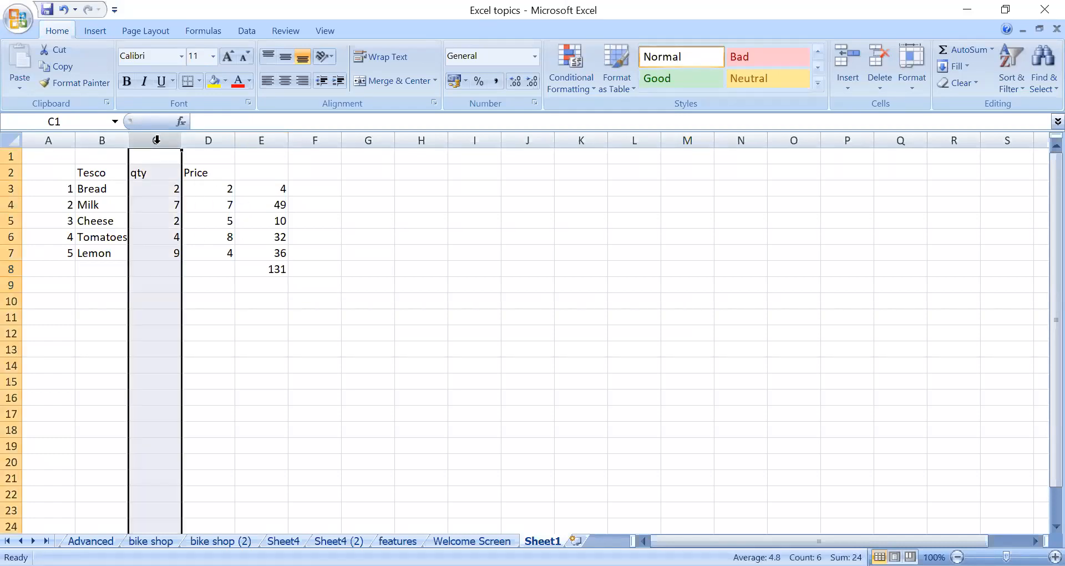
click(207, 140)
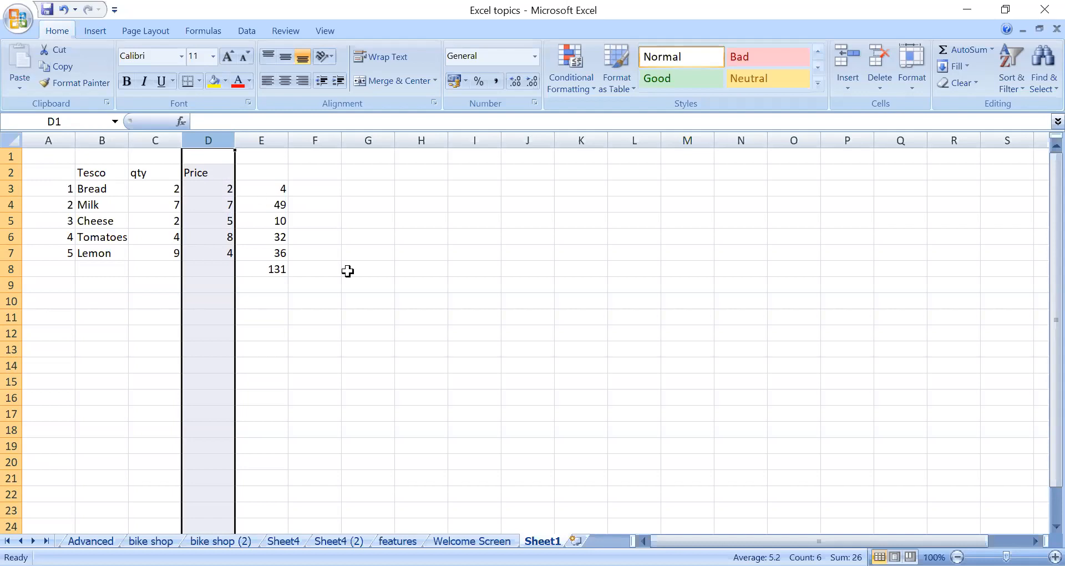
click(354, 249)
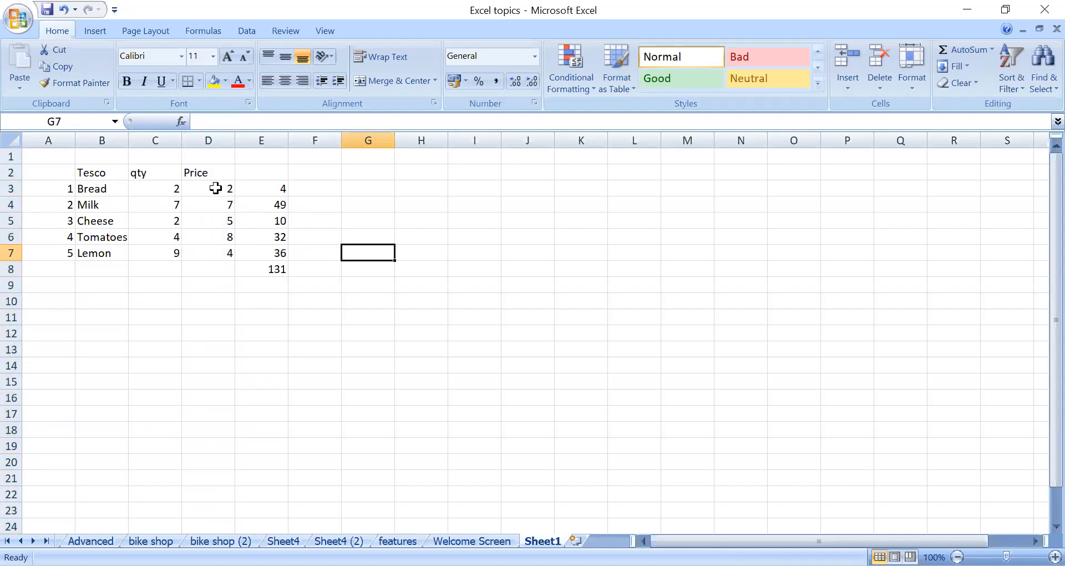
Step: Format the prices in D3:D7 with the £ English (U.K.) accounting format and undo the change
drag(216, 189, 217, 253)
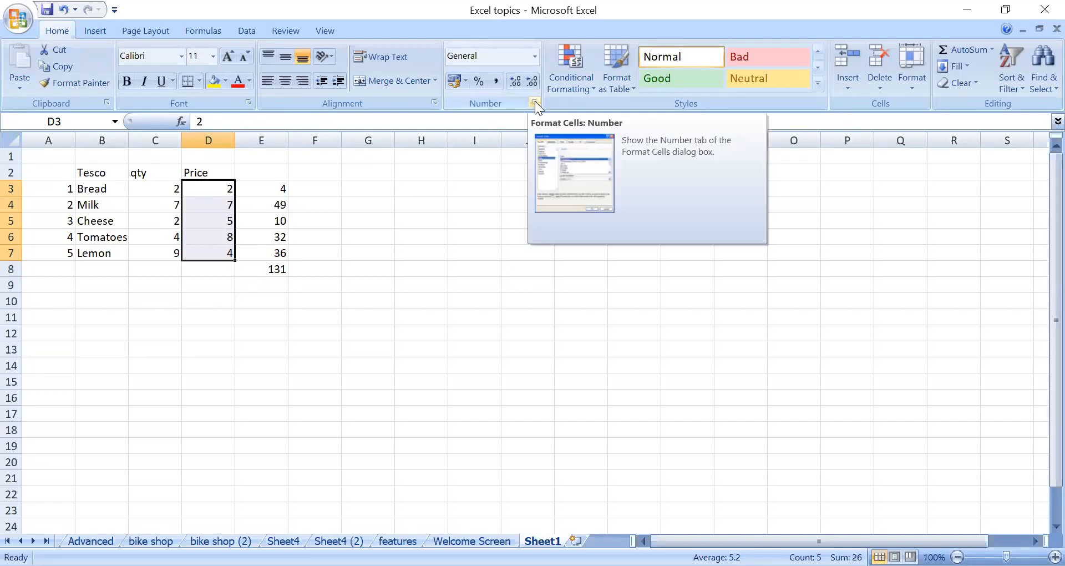
click(466, 81)
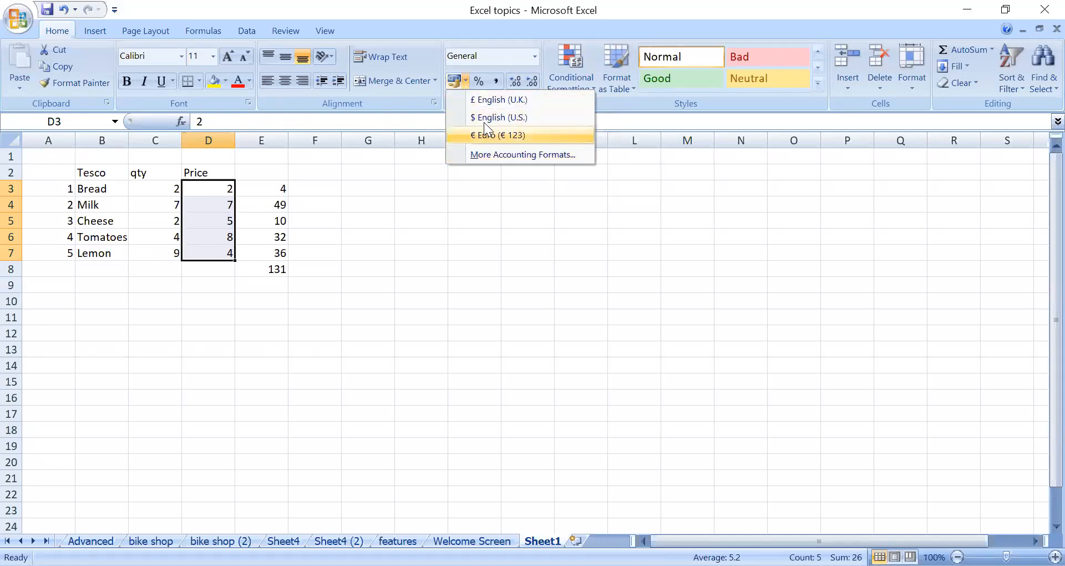
click(502, 99)
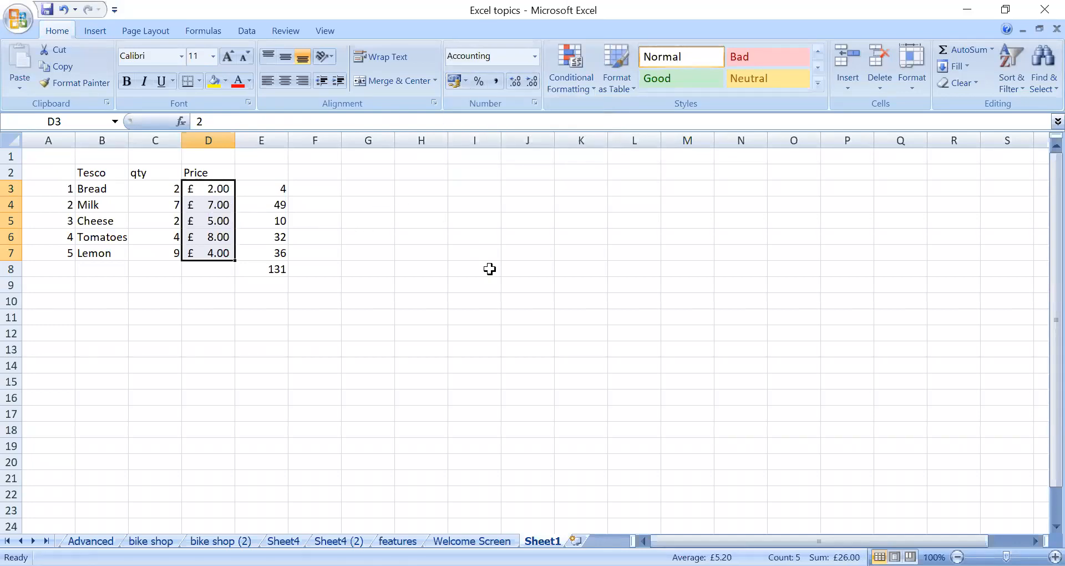
click(206, 189)
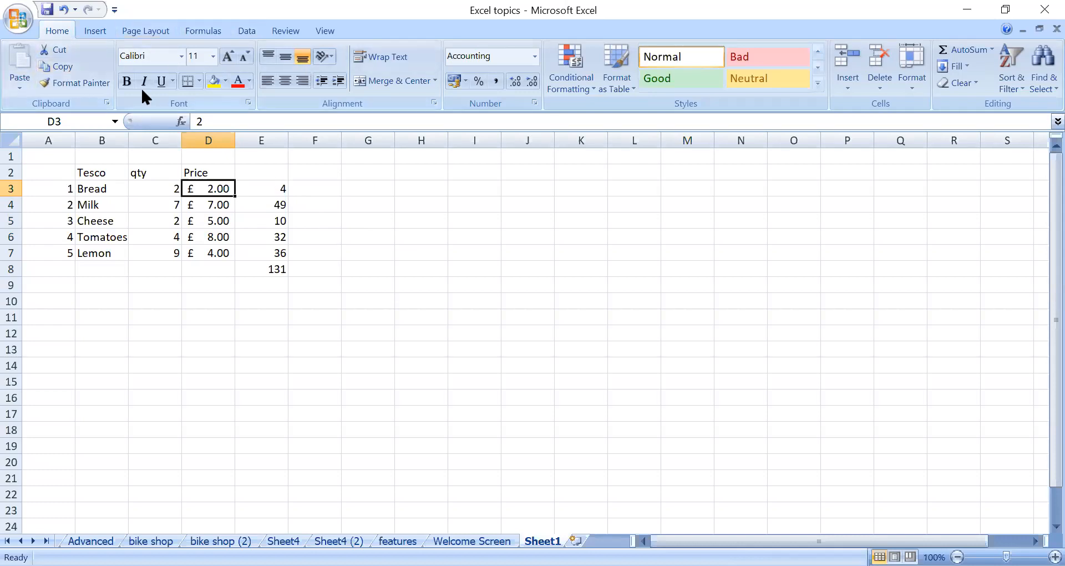
click(326, 187)
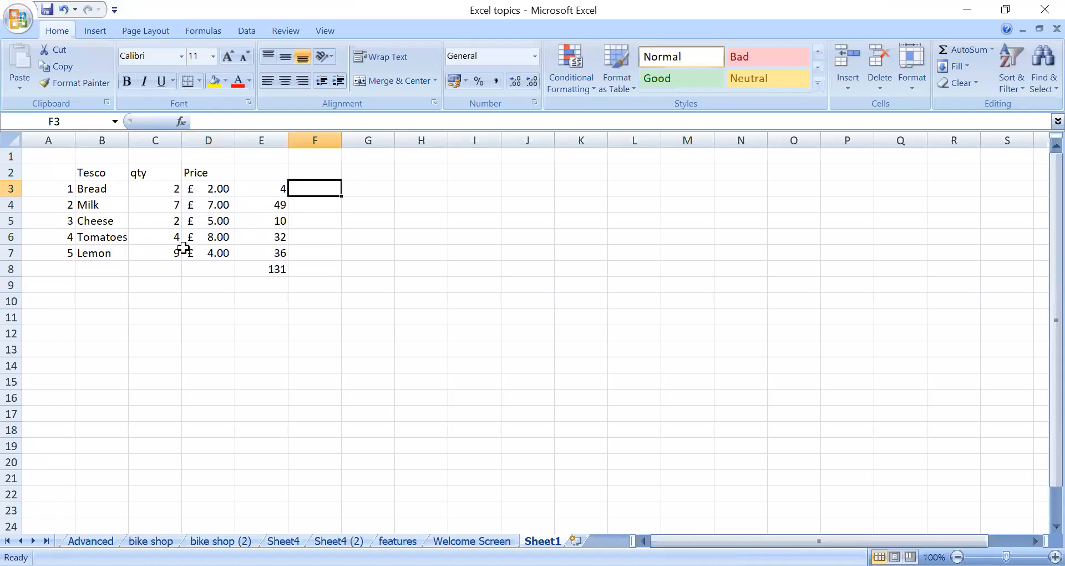
click(64, 10)
click(314, 332)
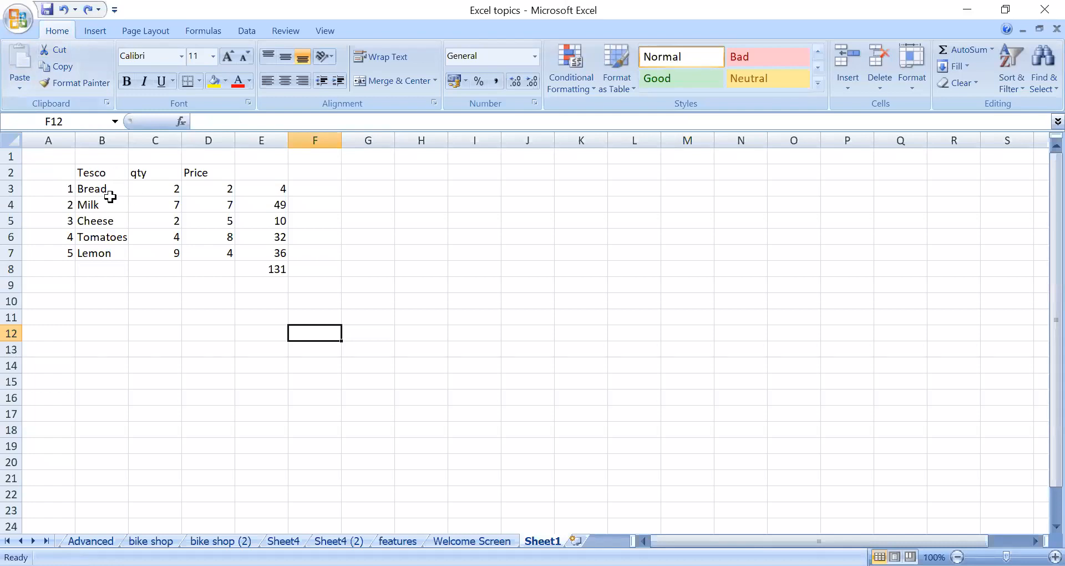
Step: Cut the shopping list A2:E8, paste it at I2, and undo the move
drag(64, 172, 270, 266)
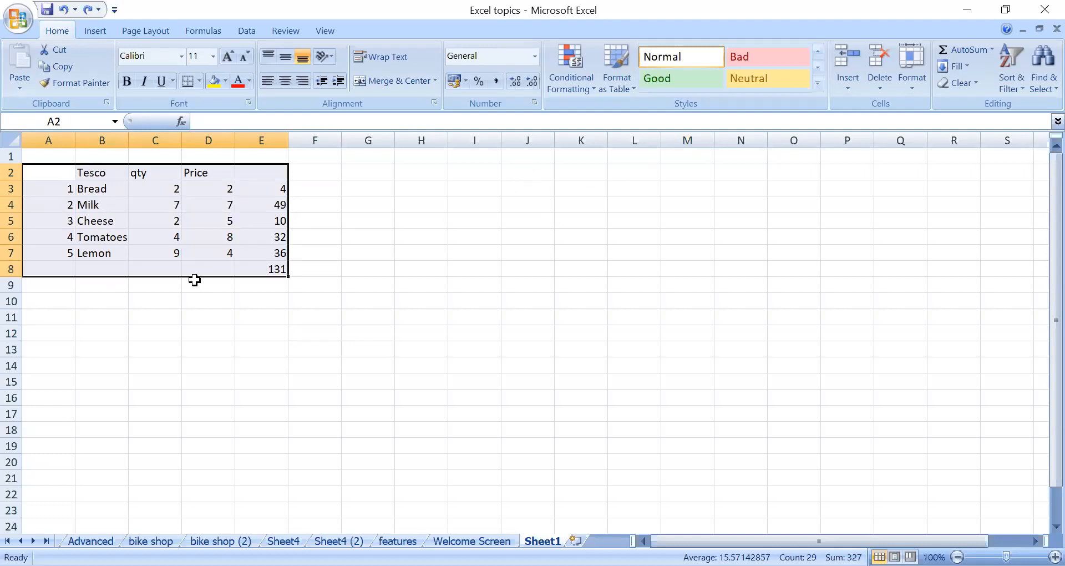
click(58, 50)
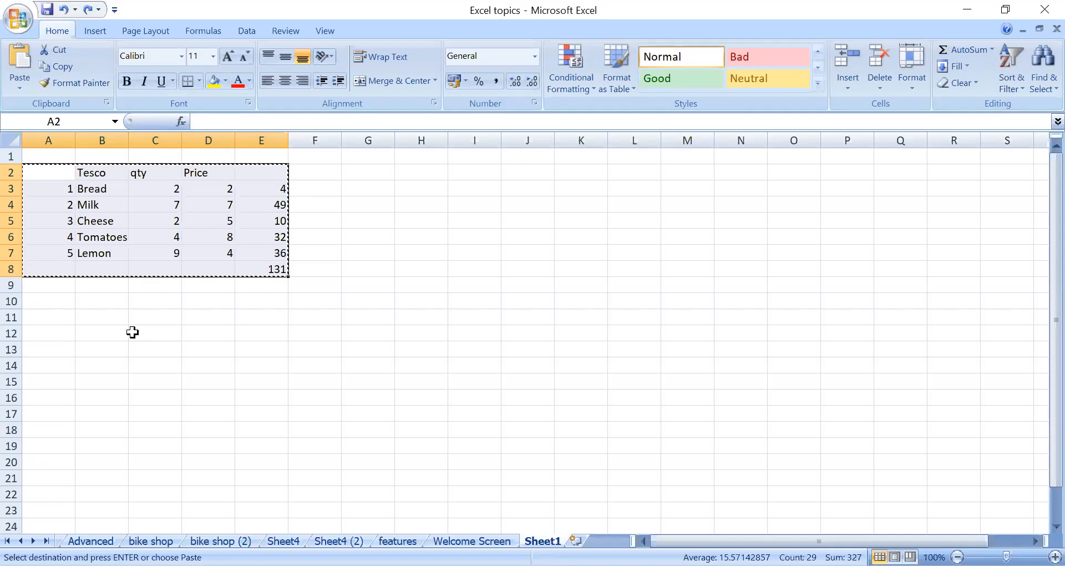
click(472, 170)
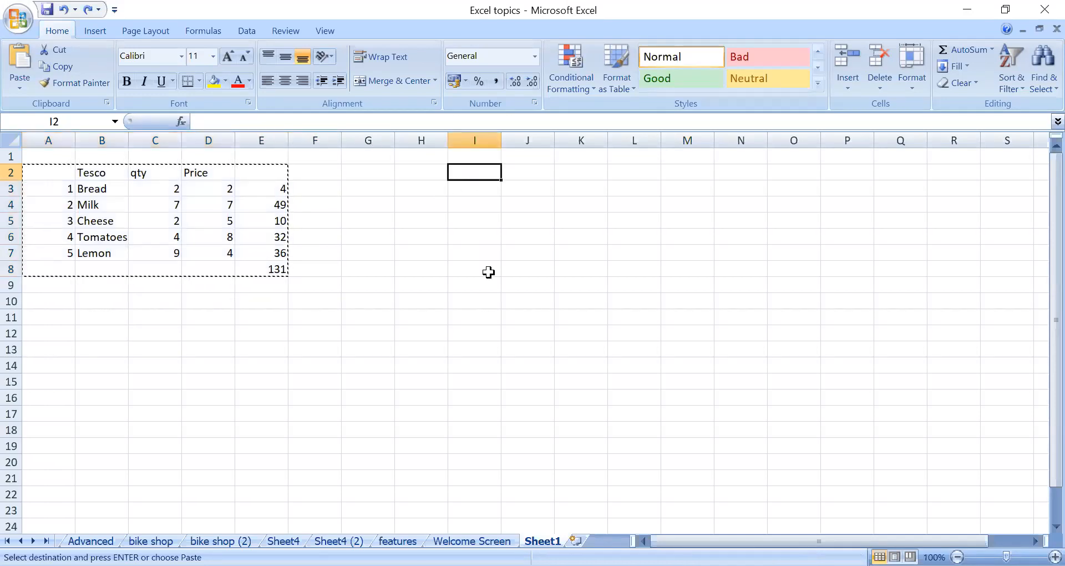
click(23, 59)
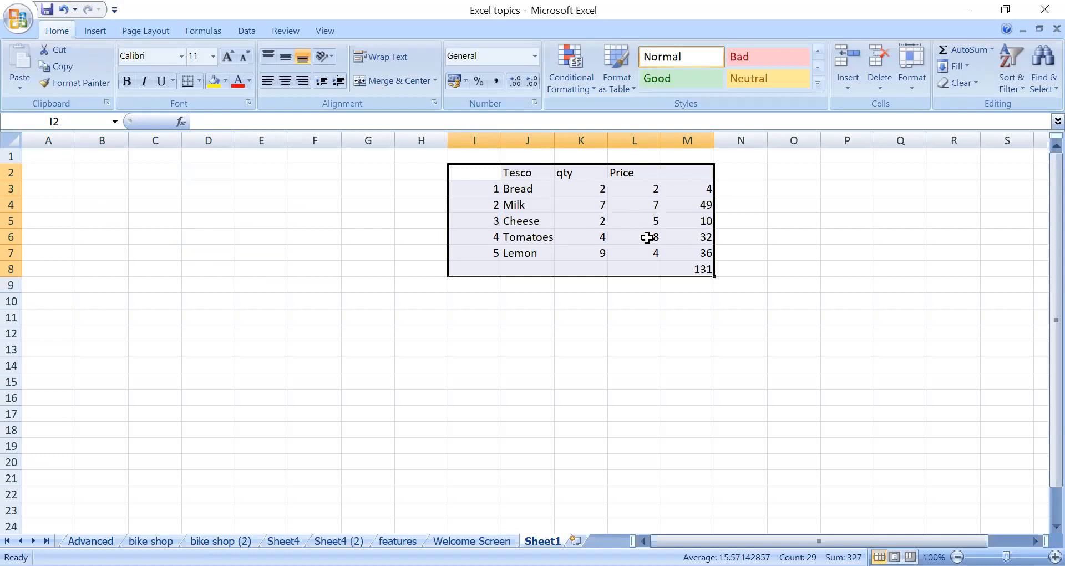
click(64, 10)
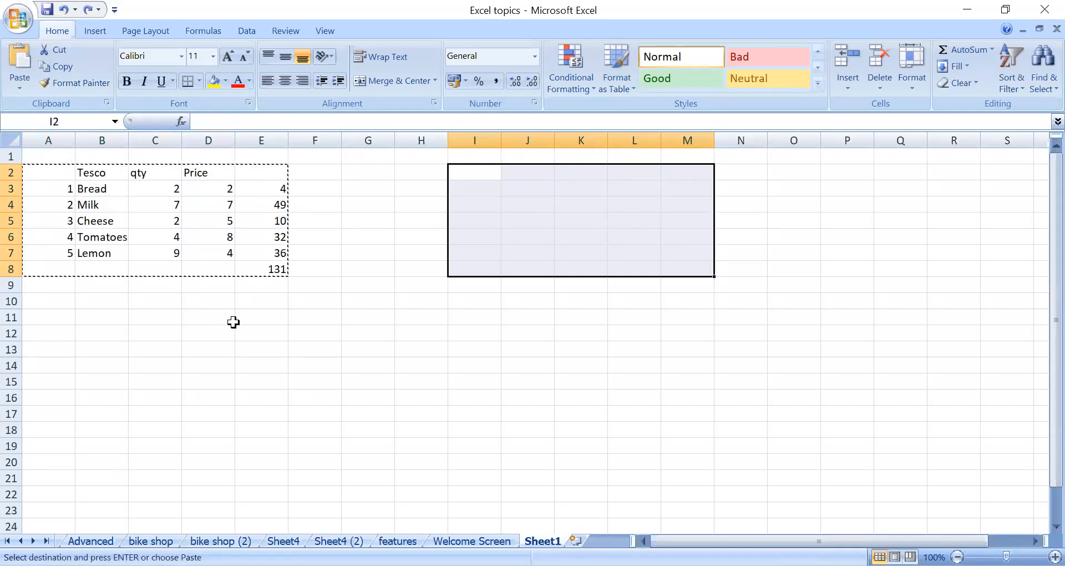
key(Escape)
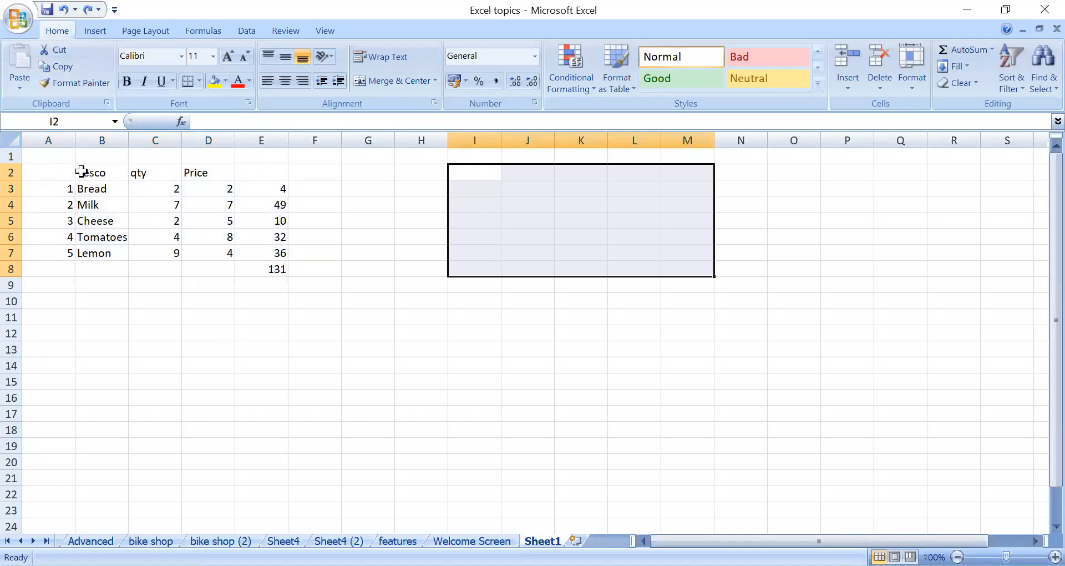
Step: Copy the shopping list A2:E8, paste the duplicate at I2, and undo the paste
drag(74, 171, 265, 270)
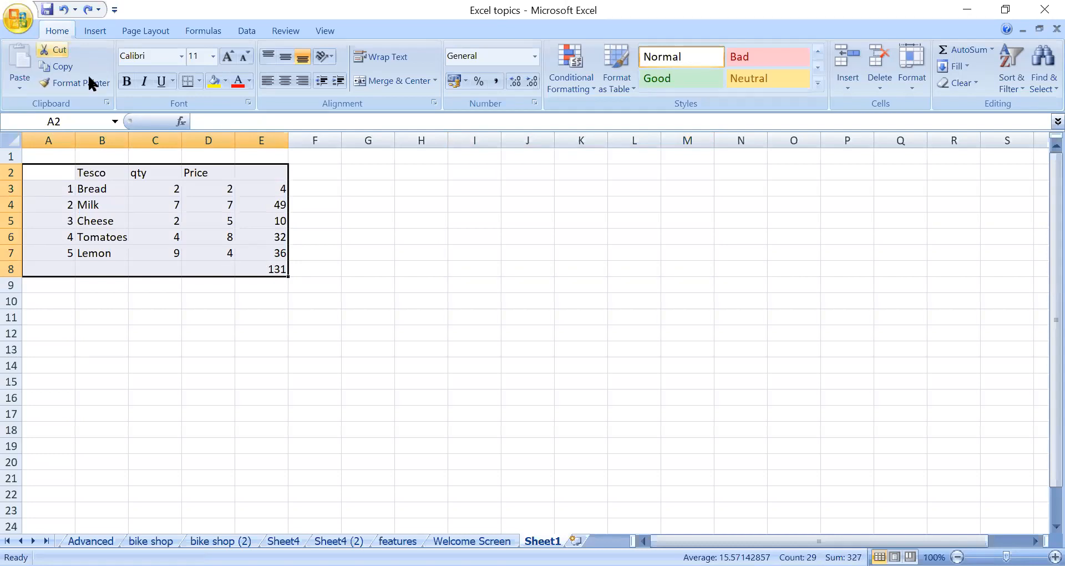
click(63, 66)
click(474, 172)
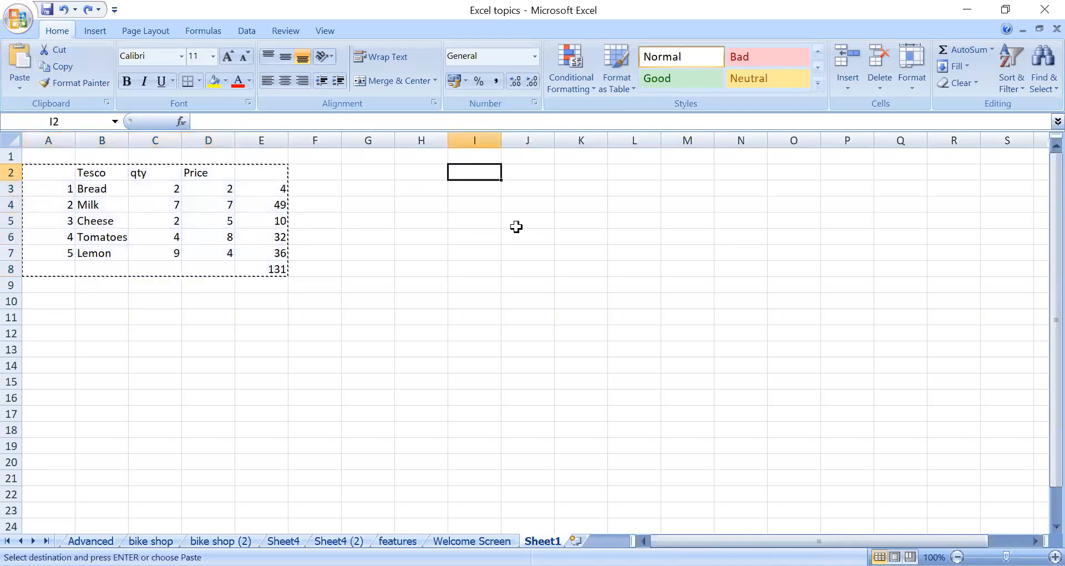
click(20, 57)
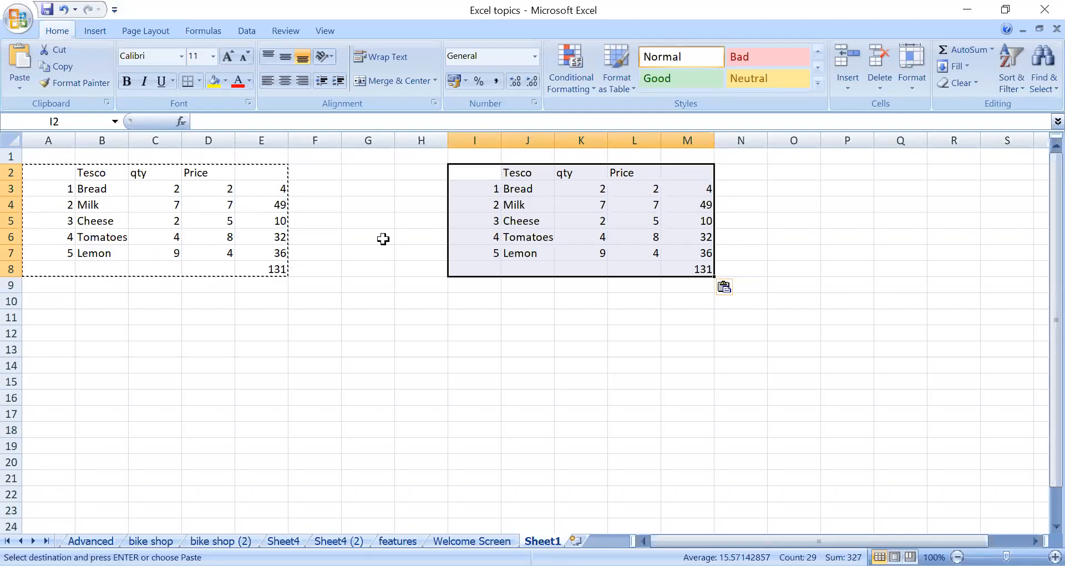
click(64, 11)
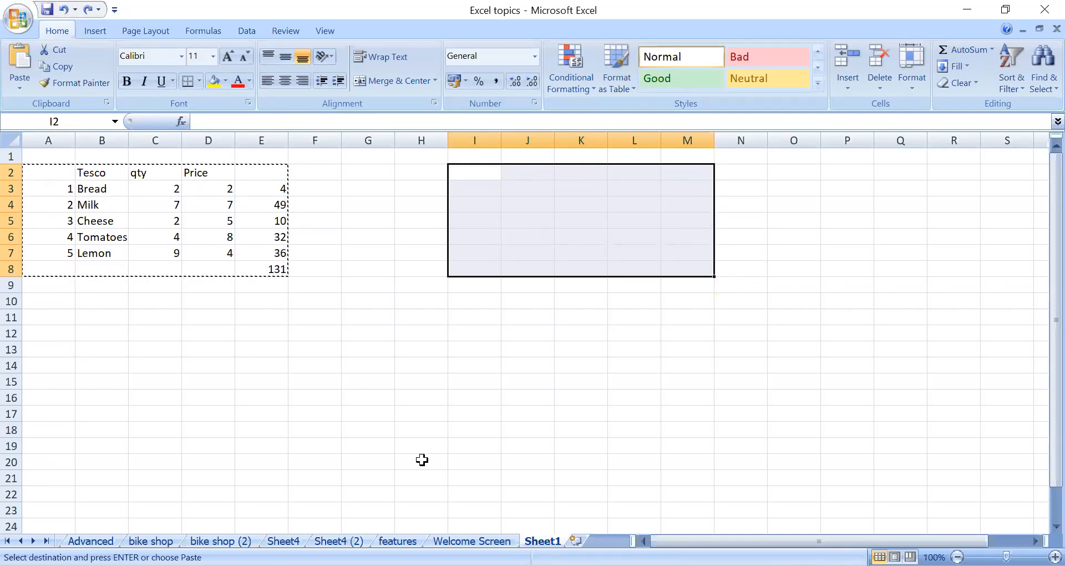
key(Escape)
click(244, 317)
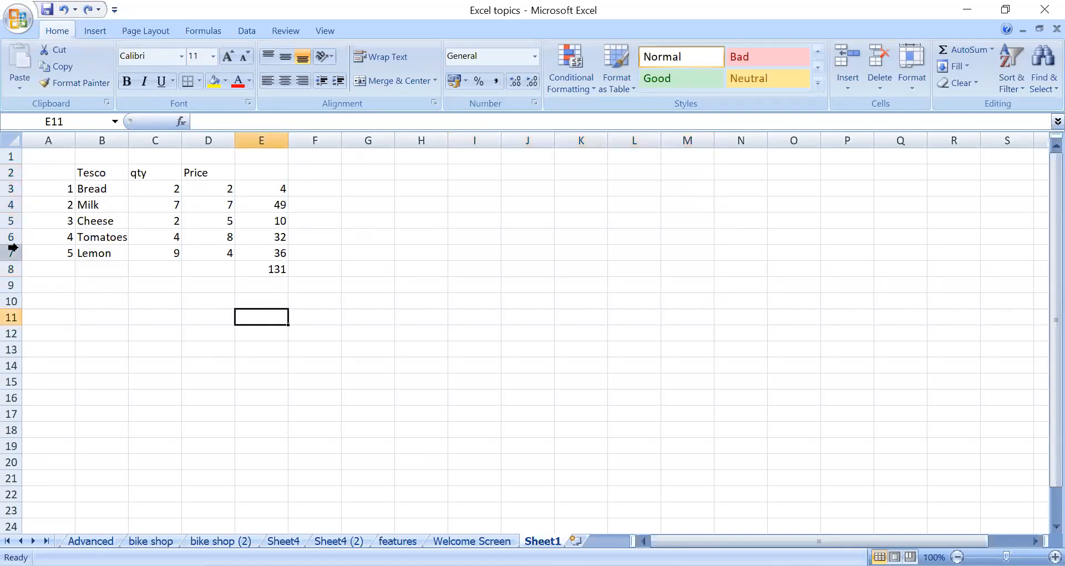
Step: Make the Tesco heading in B2 bold
click(75, 83)
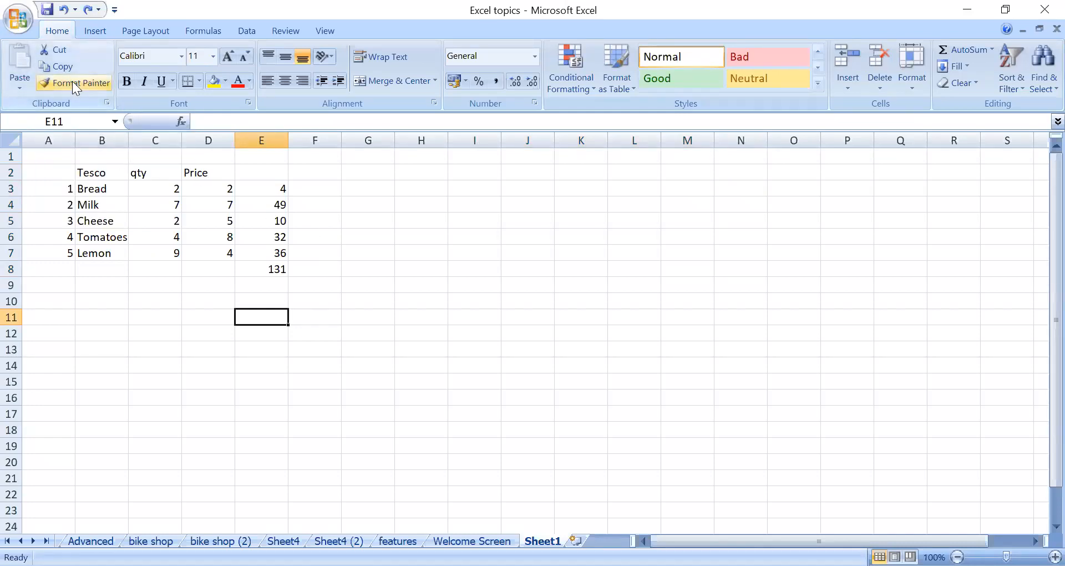
click(72, 81)
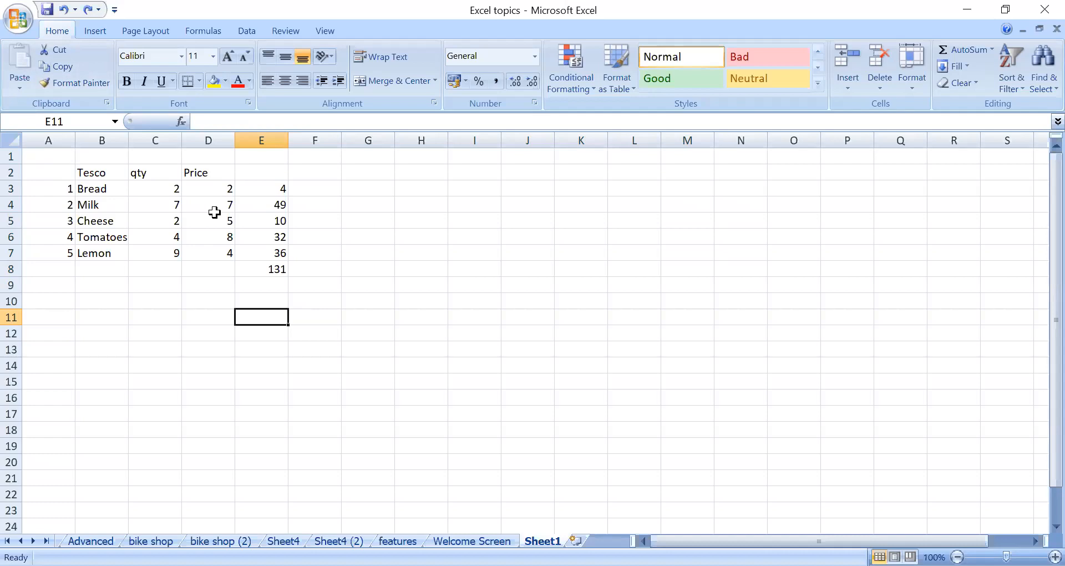
click(94, 187)
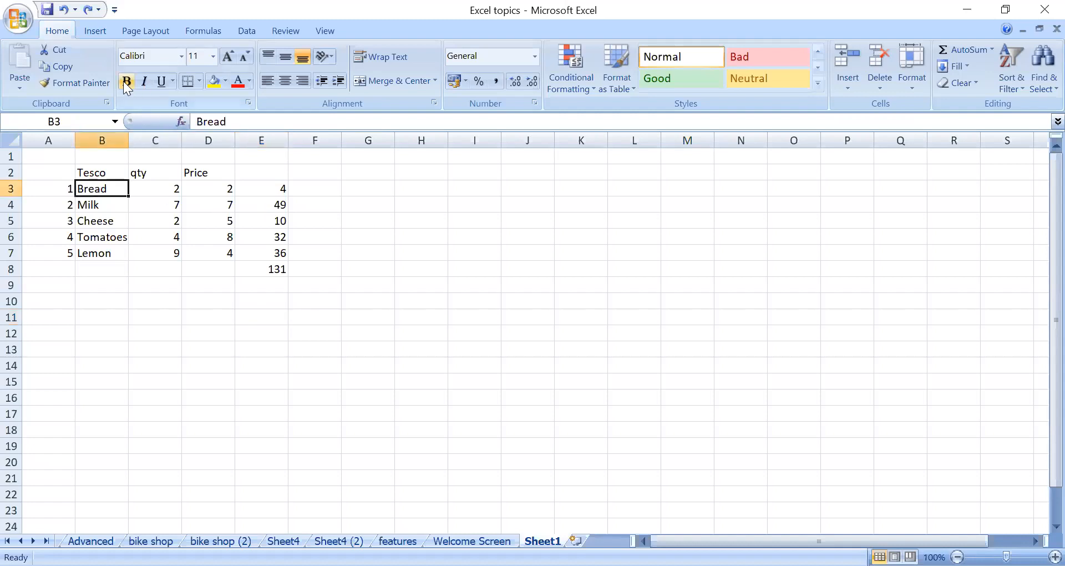
click(95, 169)
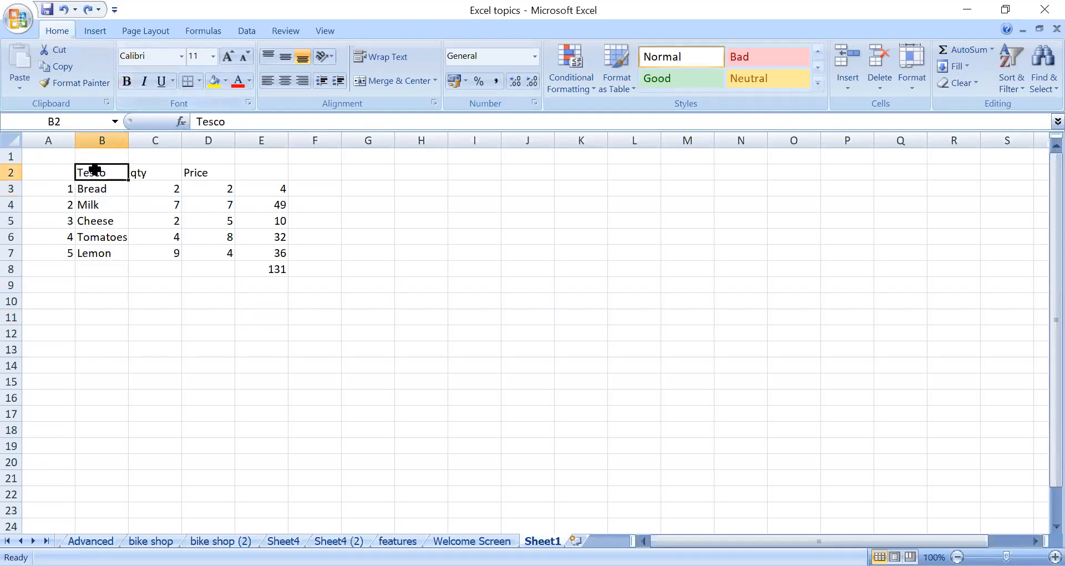
click(127, 81)
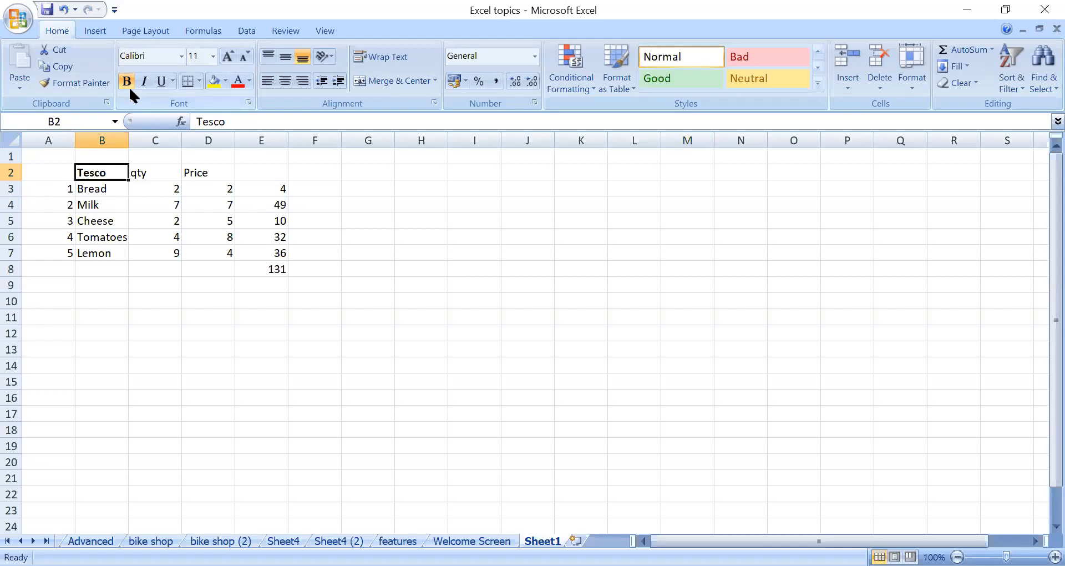
Step: Copy the formatting of the Tesco heading to the qty and Price headings in C2:D2 with Format Painter
click(82, 83)
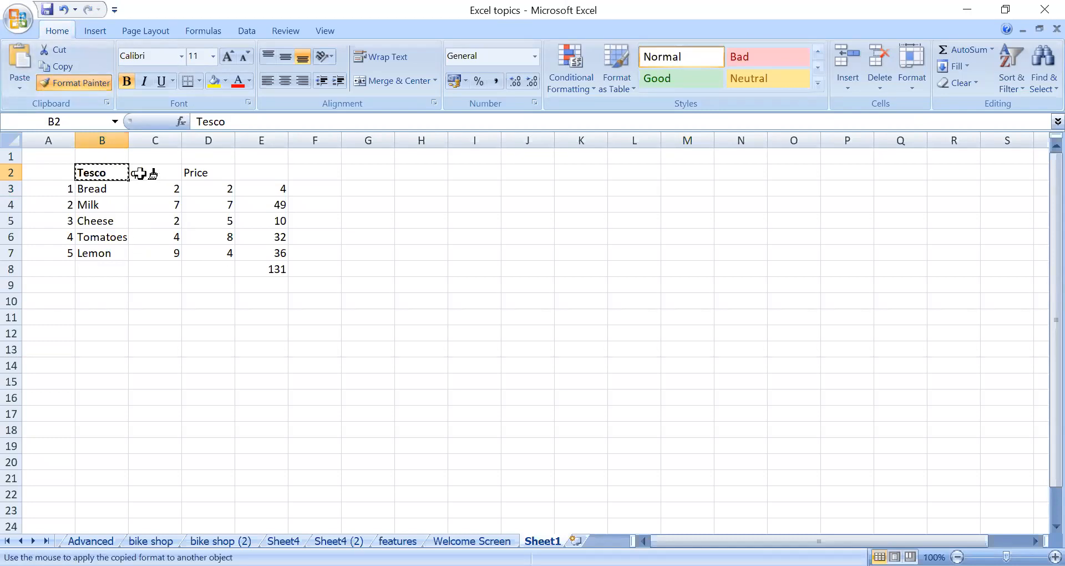
drag(141, 173, 208, 172)
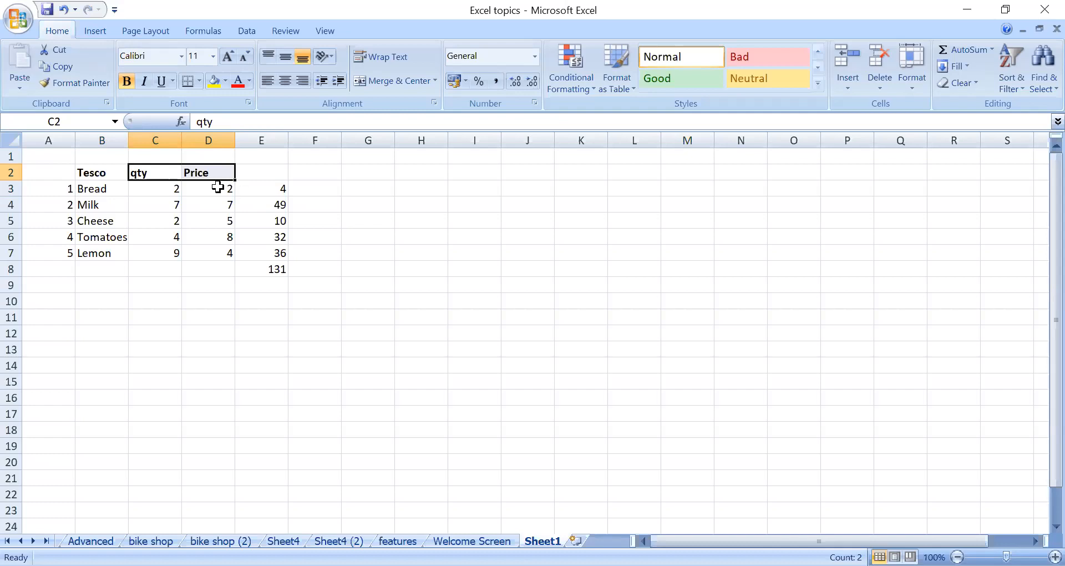
click(113, 316)
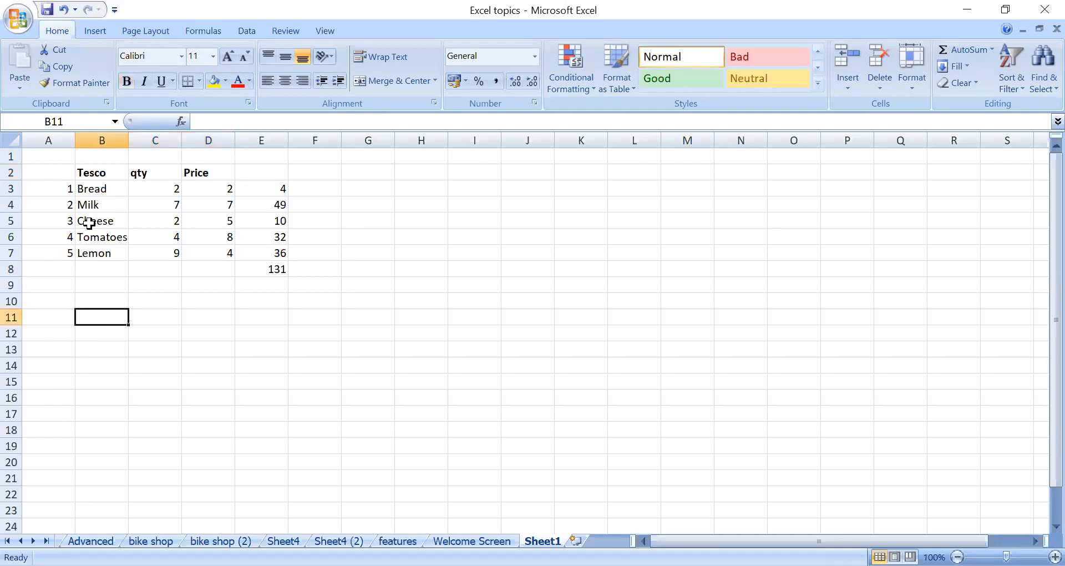
Step: Fill the Bread cell B3 with yellow and the Milk cell B4 with green
click(101, 191)
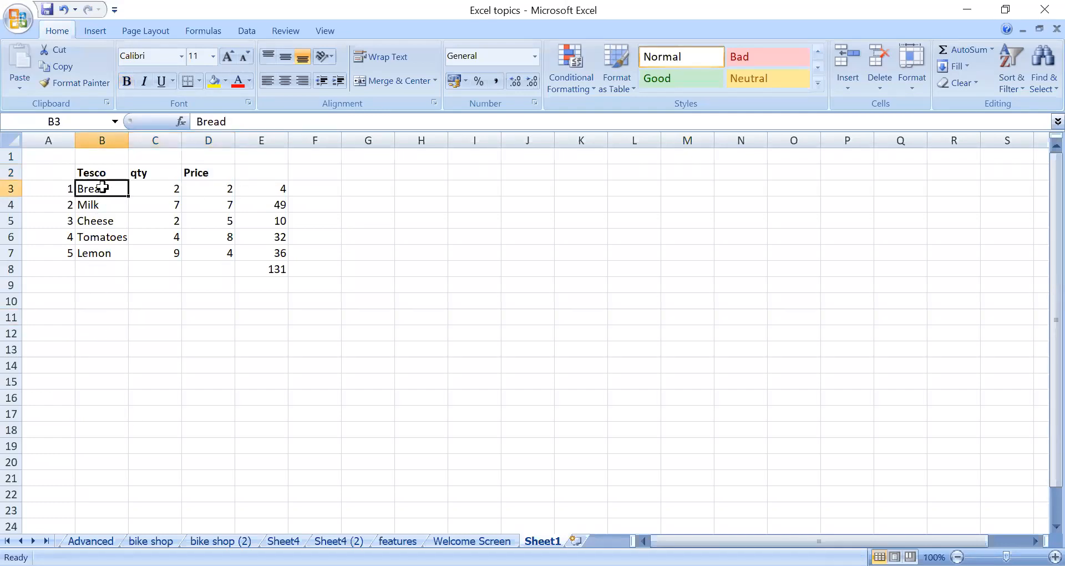
click(213, 81)
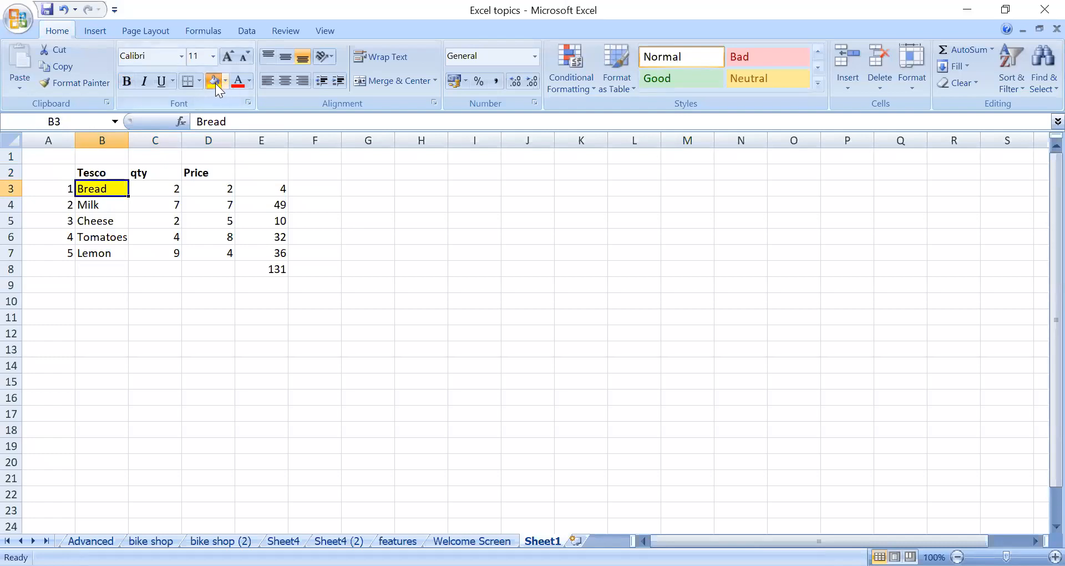
click(87, 213)
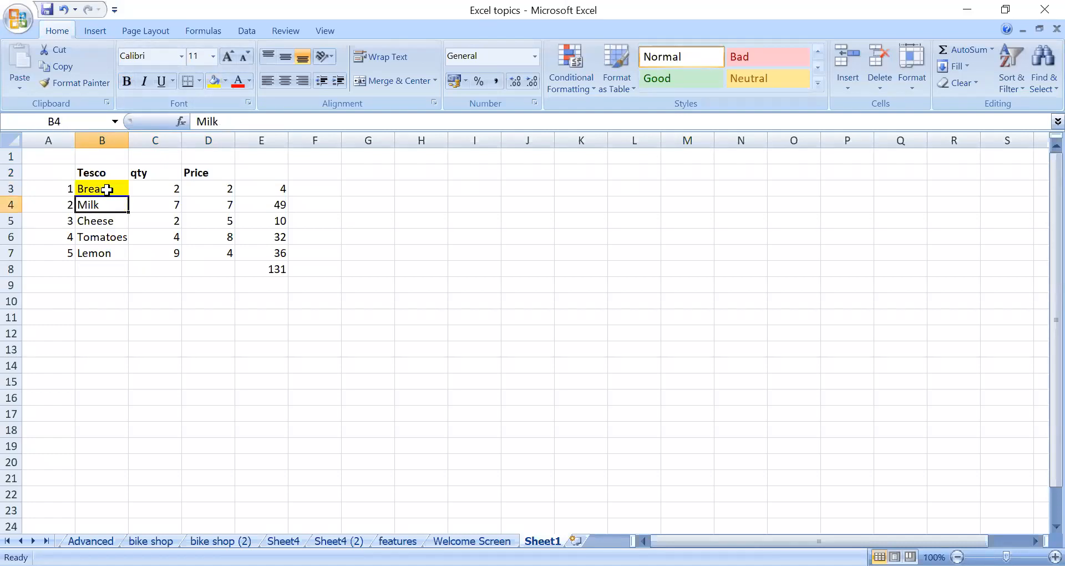
click(225, 81)
click(323, 144)
click(109, 217)
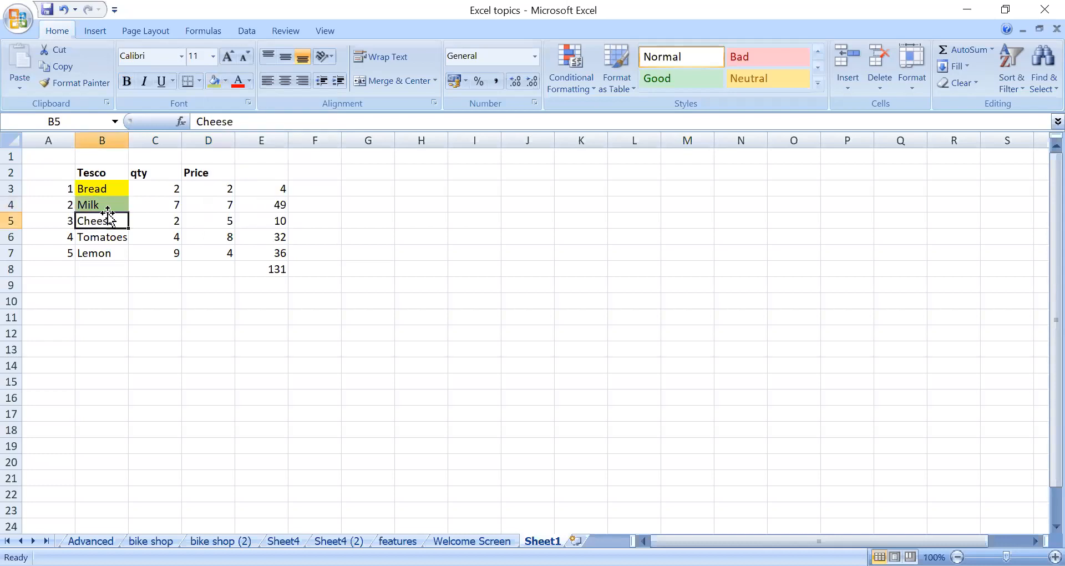
Step: Fill the Cheese cell B5 with light orange
click(225, 81)
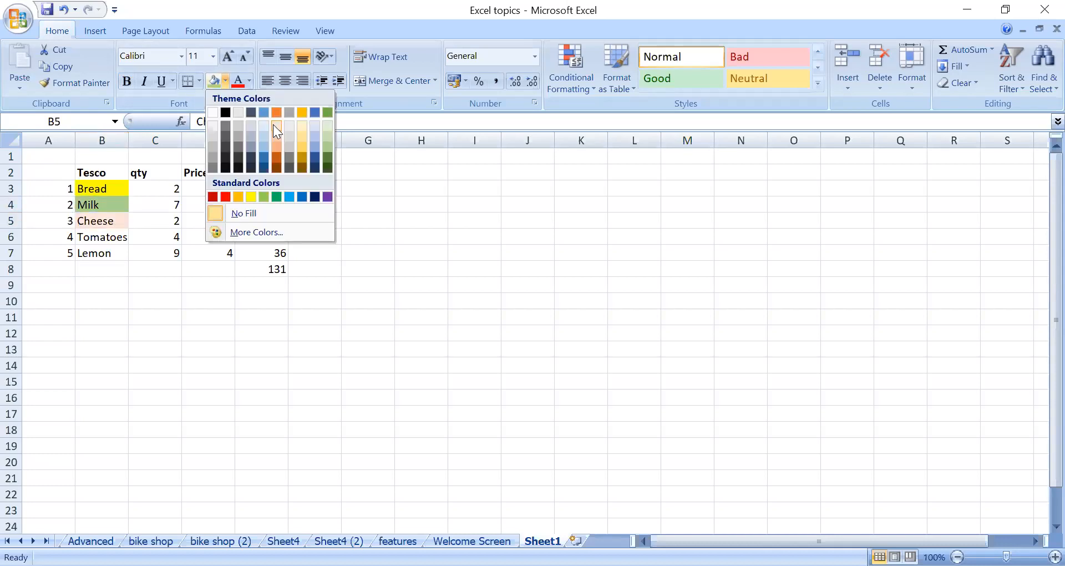
click(273, 124)
click(119, 289)
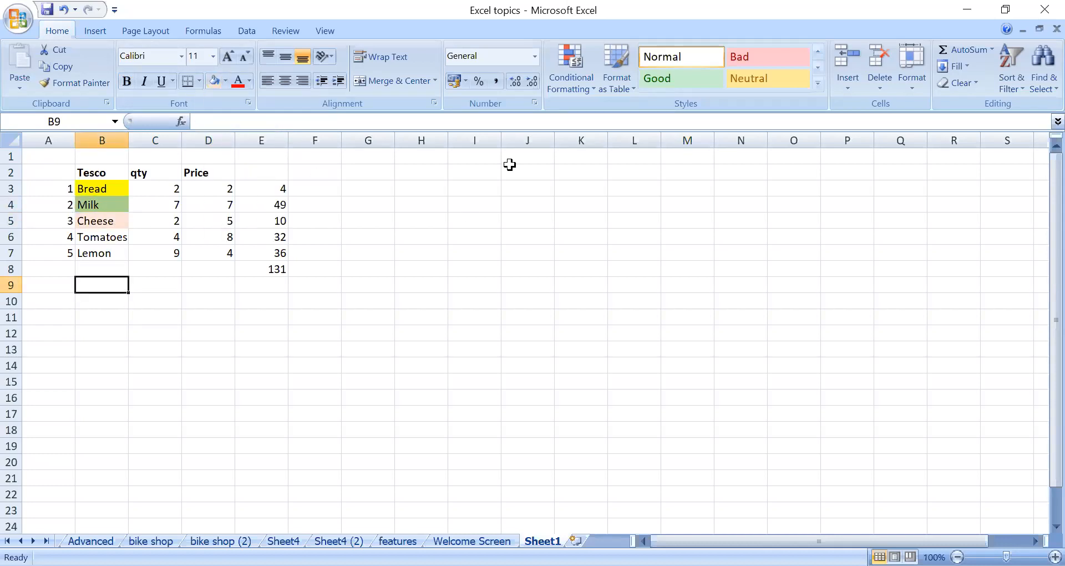
Step: Copy the formatting of B2:B7 to the empty cells starting at I2 with Format Painter
click(471, 189)
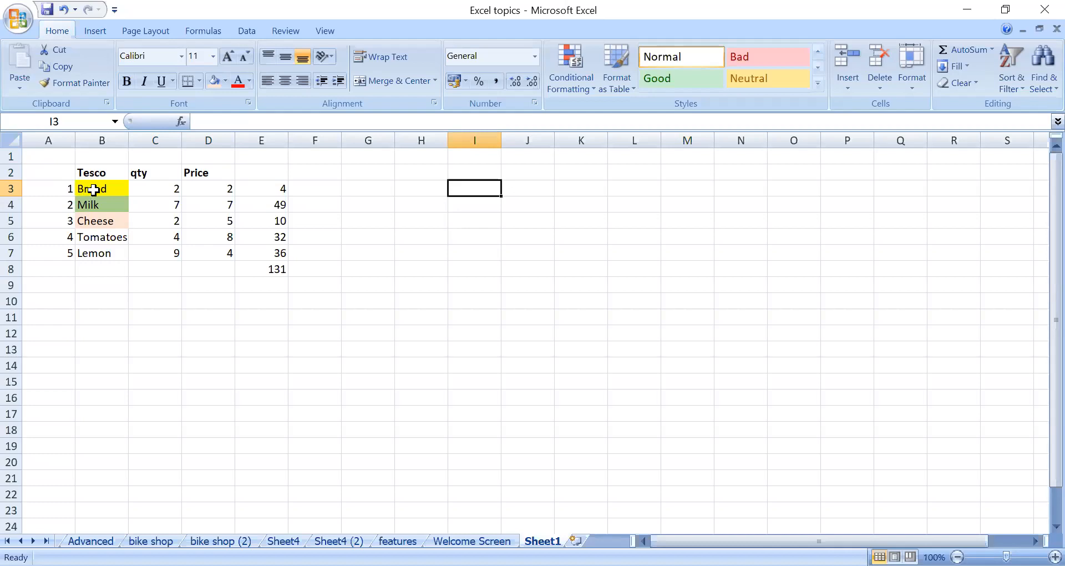
mouse_move(101, 174)
mouse_down()
mouse_move(104, 247)
mouse_move(114, 244)
mouse_up()
click(80, 82)
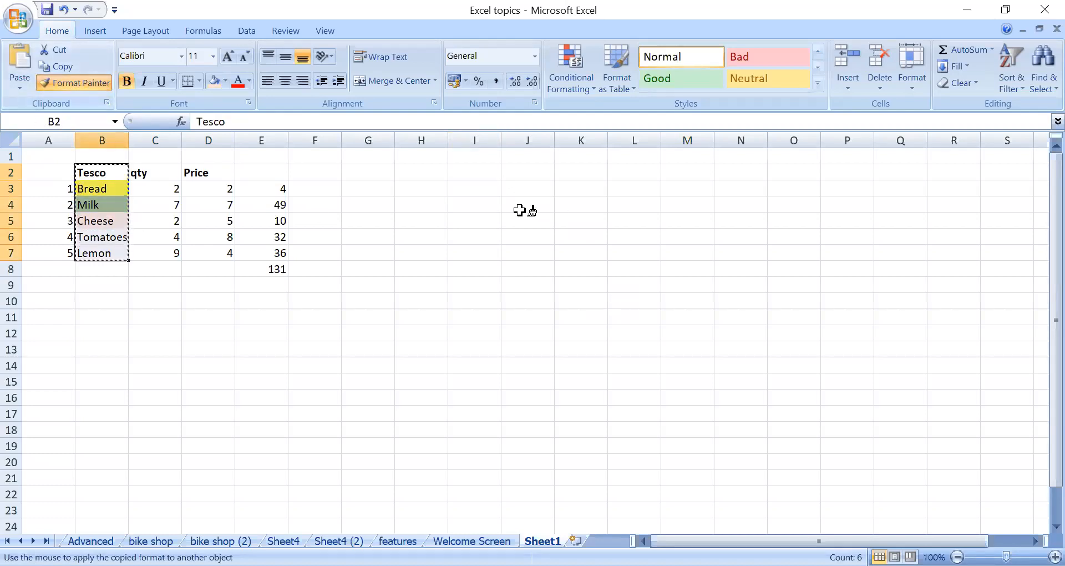
click(474, 172)
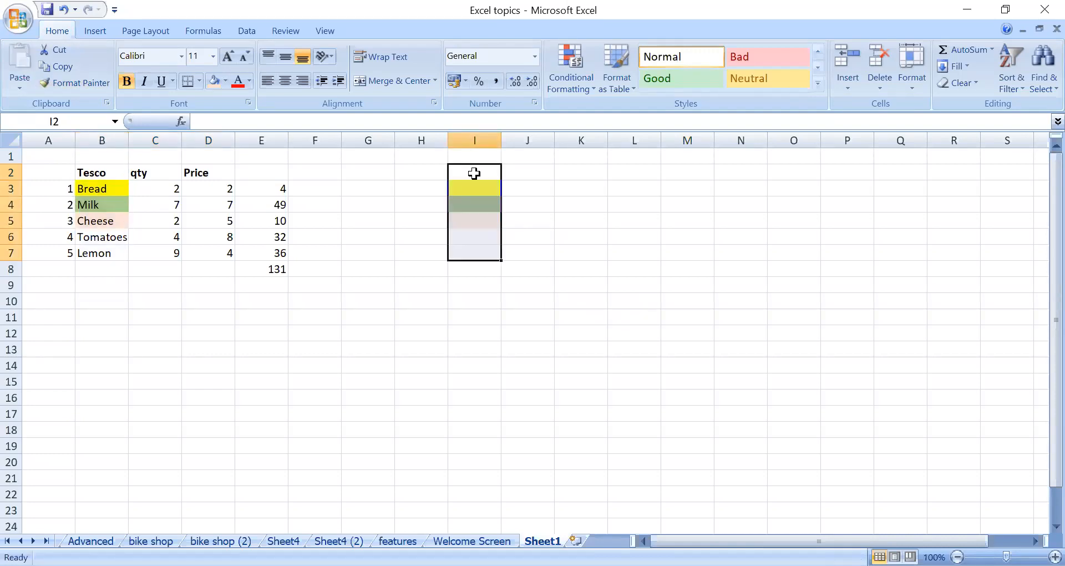
click(595, 255)
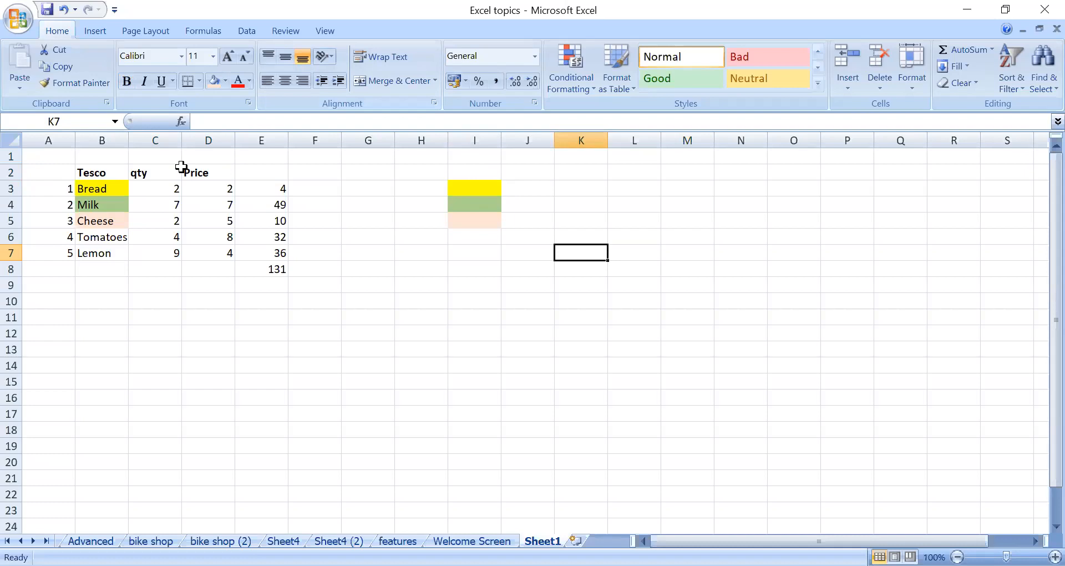
Step: Undo the formatting copied to column I, the three item cell fills and the bold formatting copied to the qty and Price headings
click(63, 11)
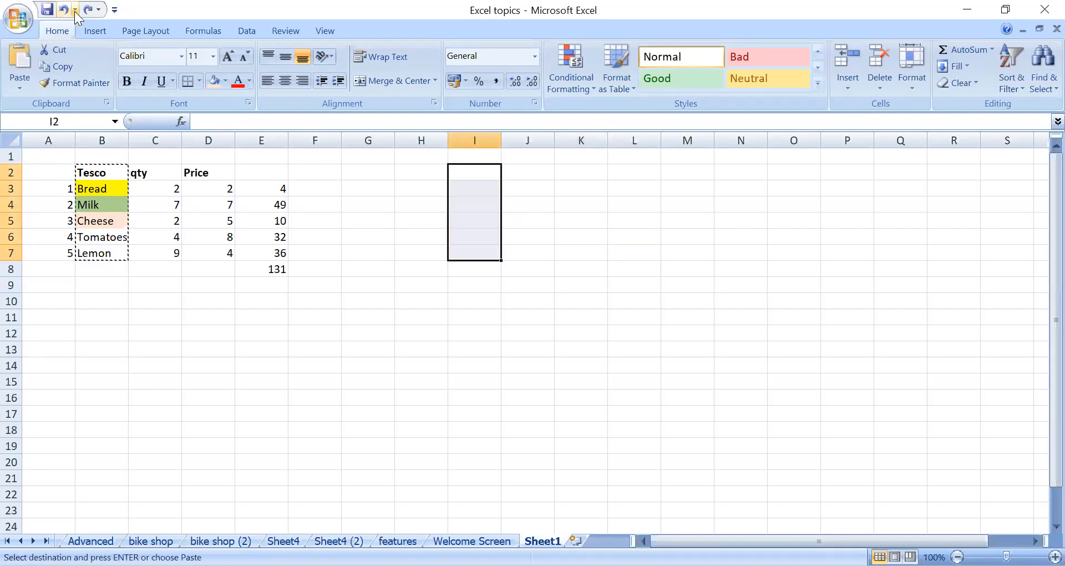
click(75, 10)
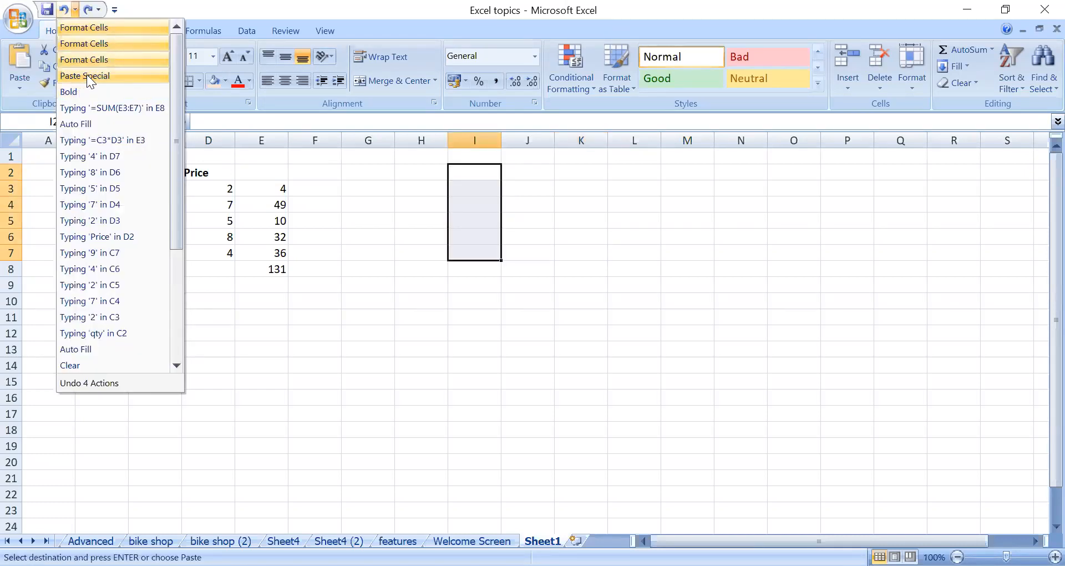
click(86, 75)
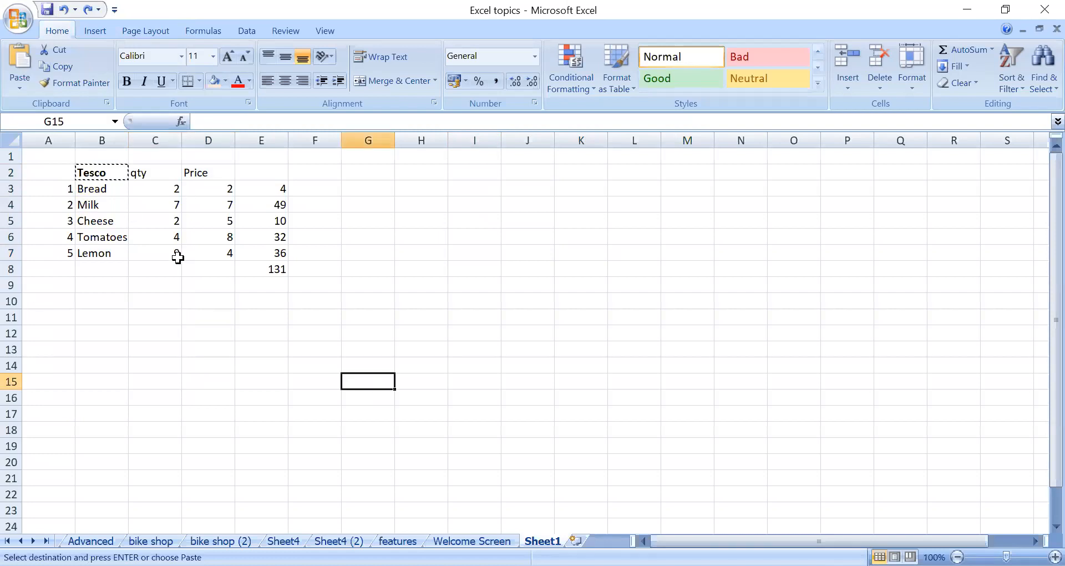
key(Escape)
click(125, 301)
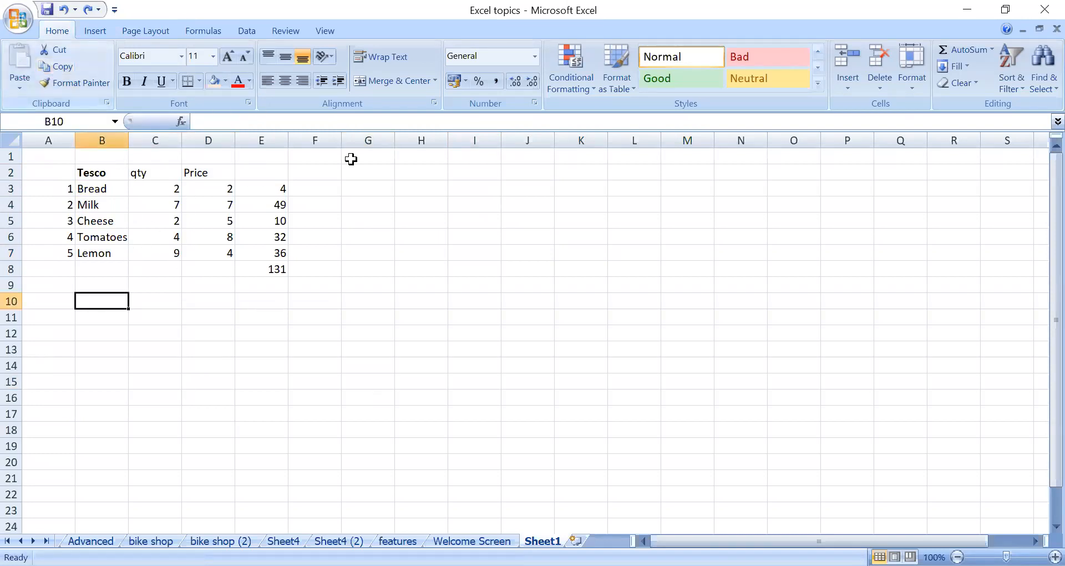
Step: Make the Bread cell B3 bold and italic, and underline the Cheese cell B5
click(107, 188)
click(127, 82)
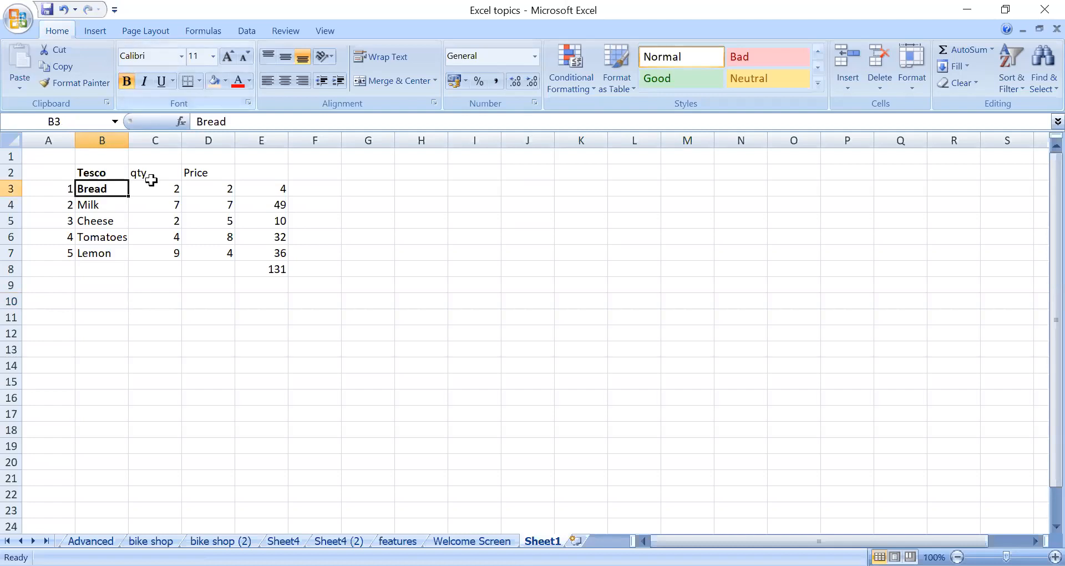
click(143, 82)
click(118, 221)
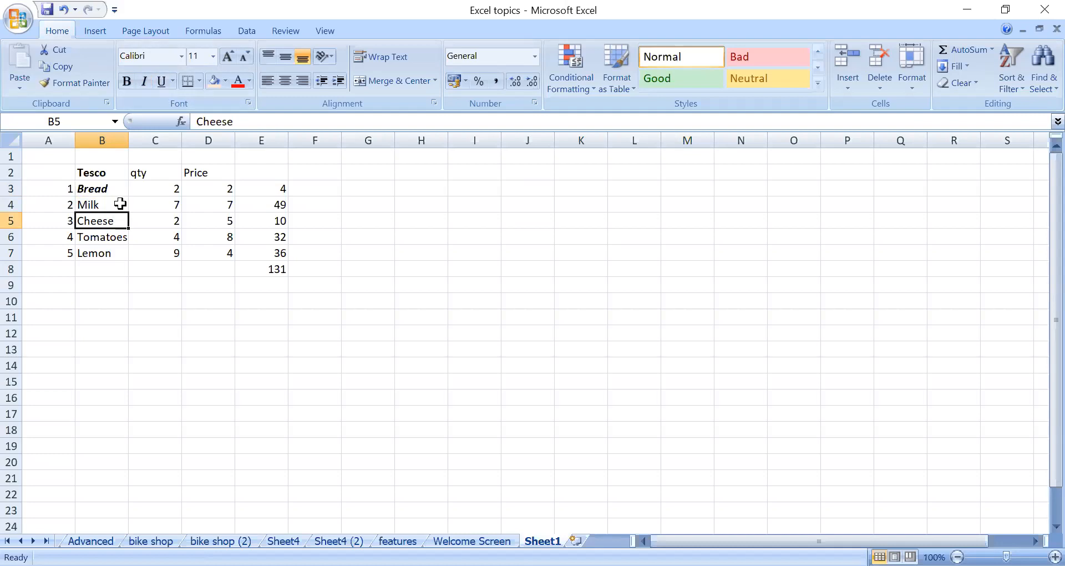
click(163, 87)
click(127, 317)
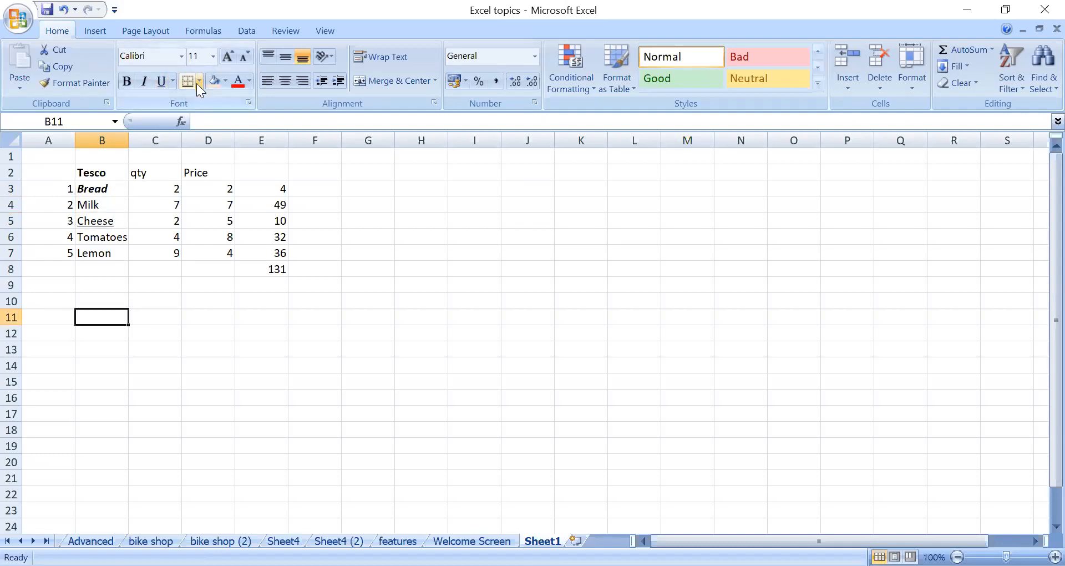
Step: Apply outside borders to the shopping list range B2:E9
drag(99, 173, 274, 284)
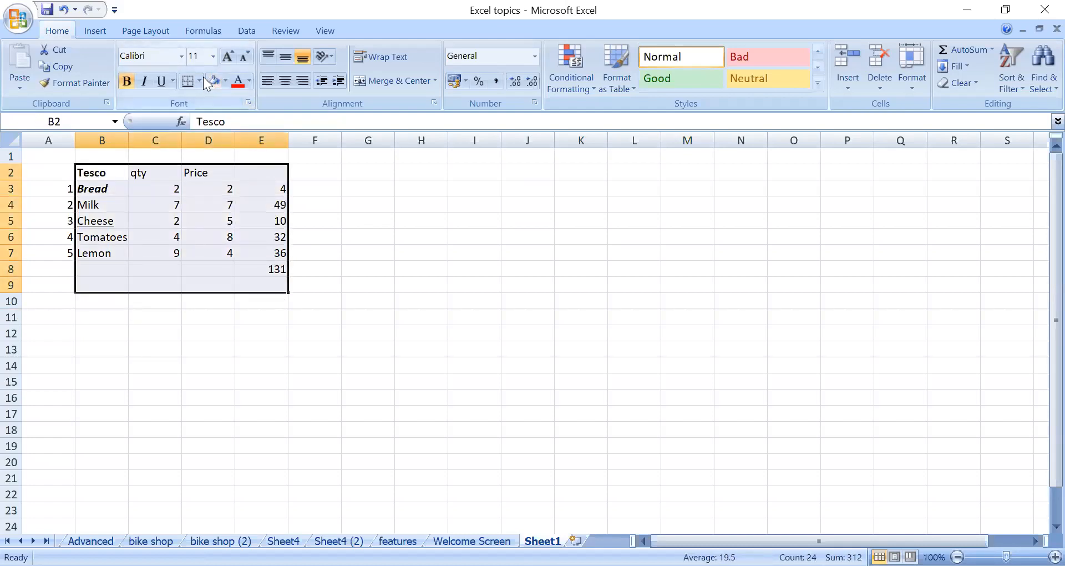
click(200, 80)
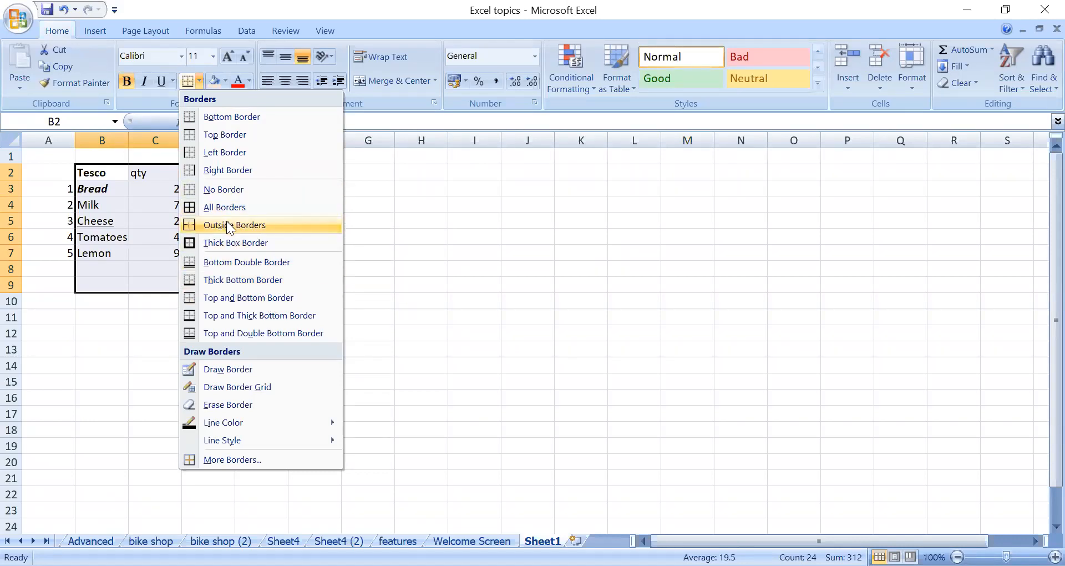
click(155, 349)
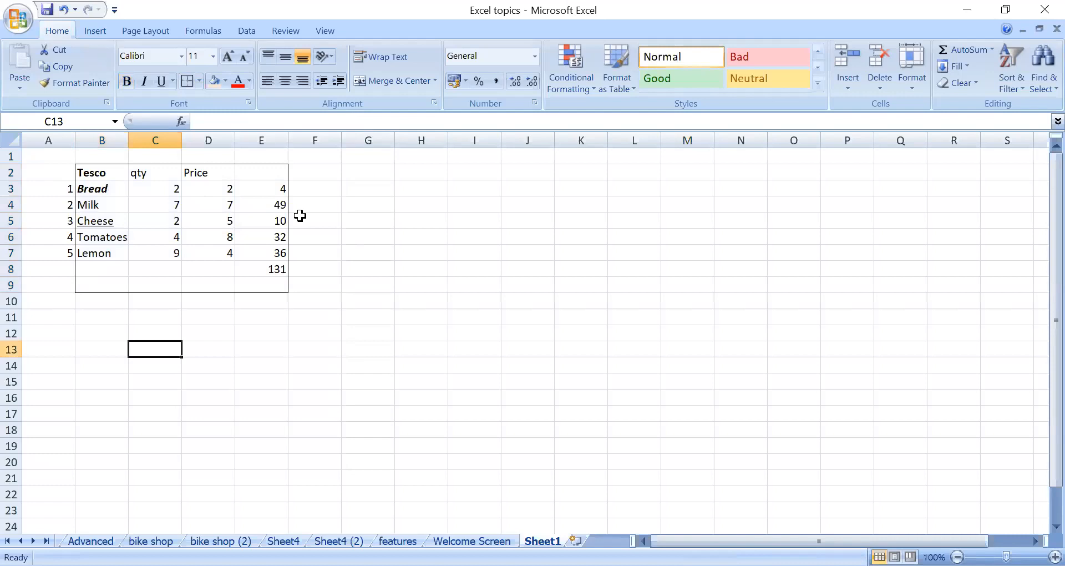
Step: Apply all borders to every cell of the shopping list range B2:E9
drag(87, 172, 263, 276)
click(198, 80)
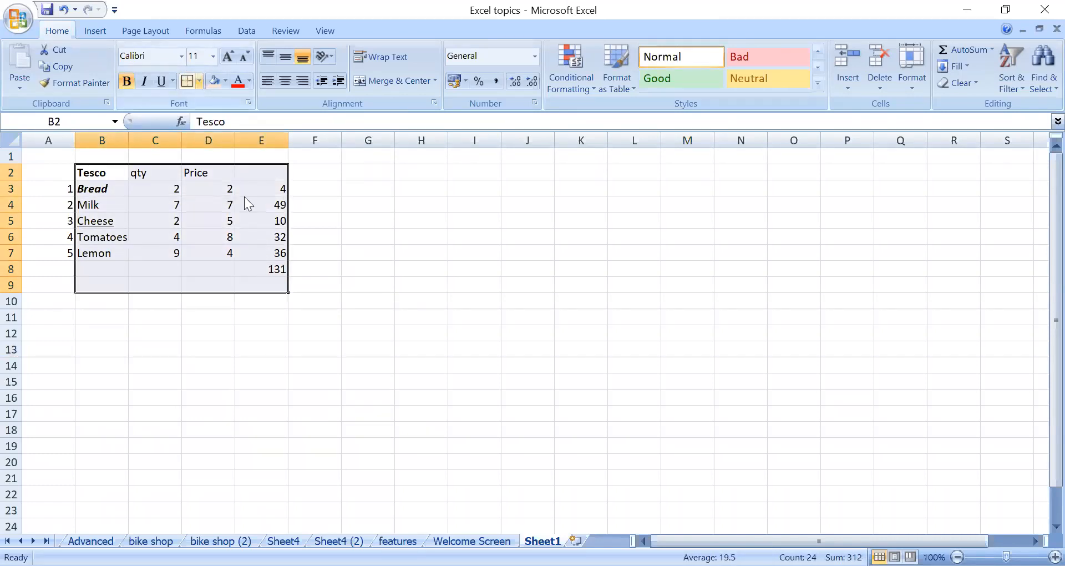
click(238, 203)
click(245, 366)
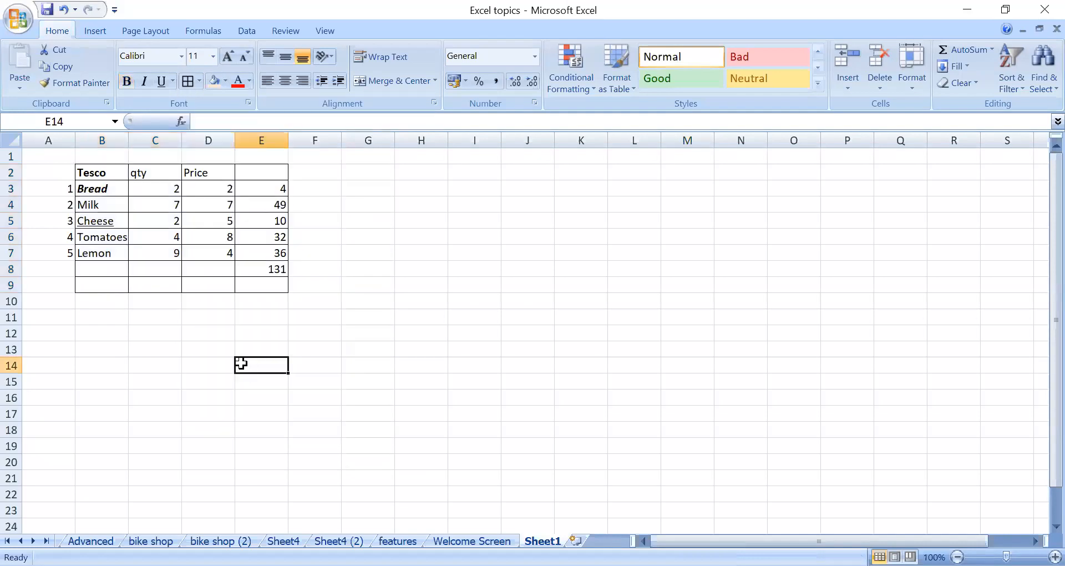
Step: Put a thick box border around the item number column A2:A9
drag(68, 170, 66, 281)
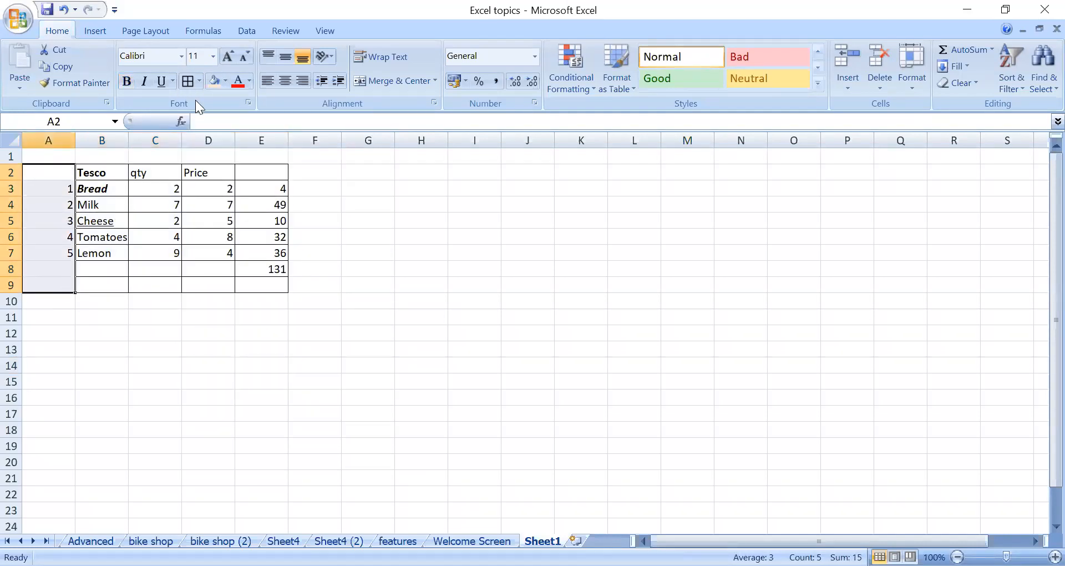
click(199, 79)
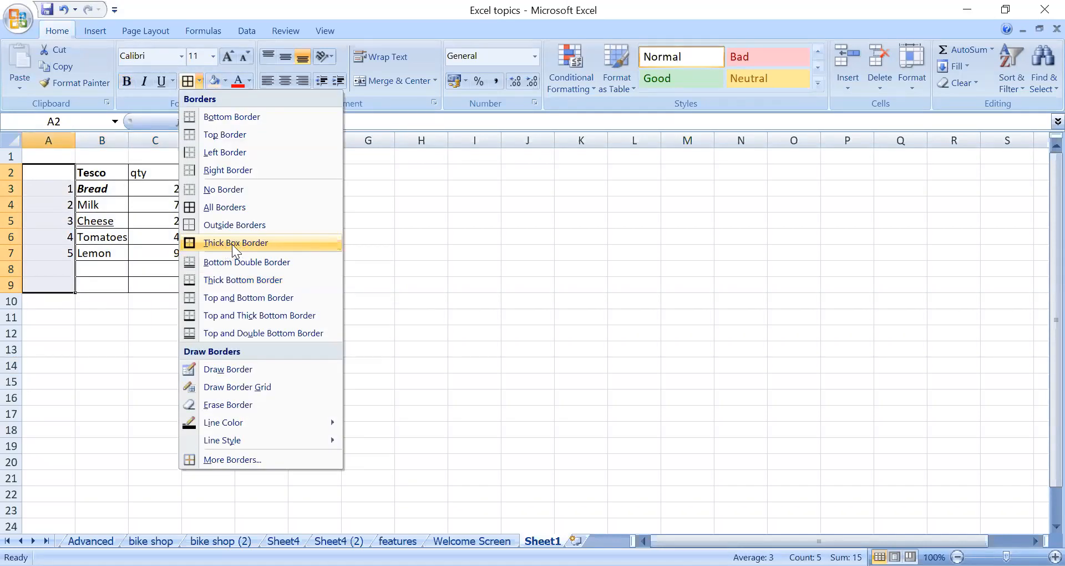
click(232, 244)
click(143, 288)
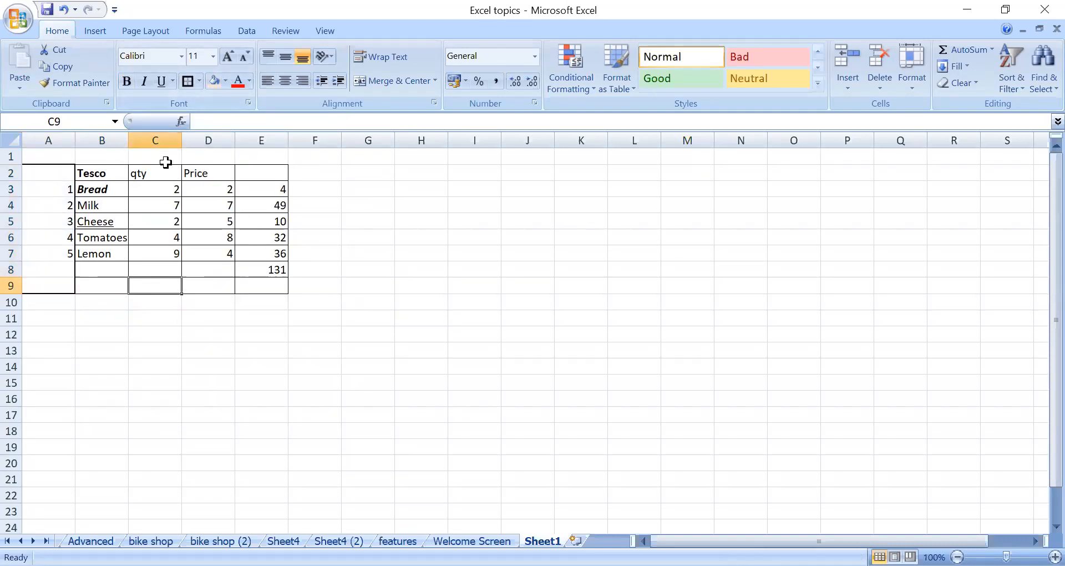
Step: Fill the heading cells C2:E2 with light orange
click(225, 81)
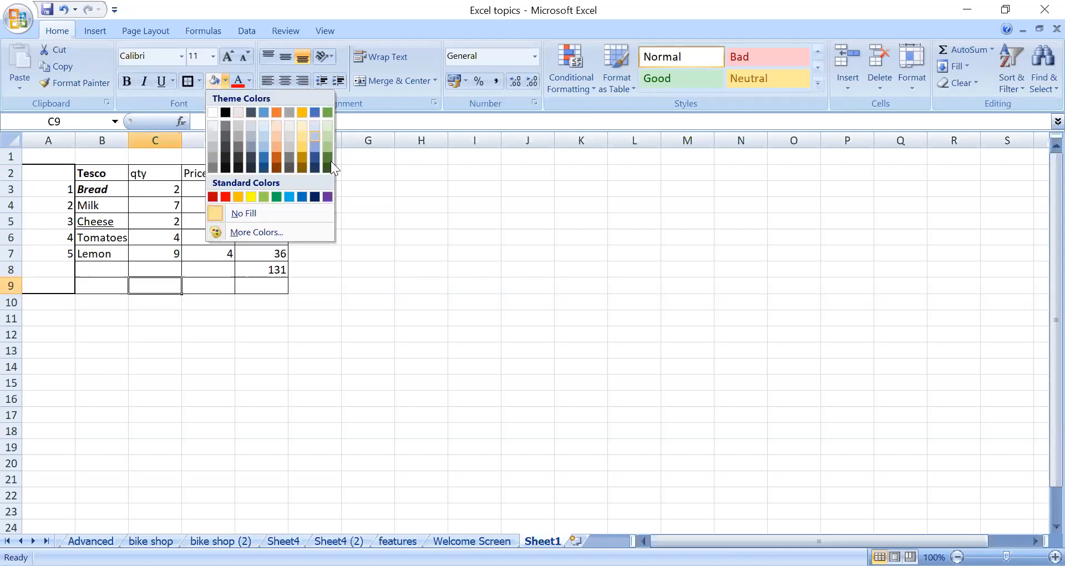
click(138, 169)
drag(138, 171, 269, 171)
click(215, 82)
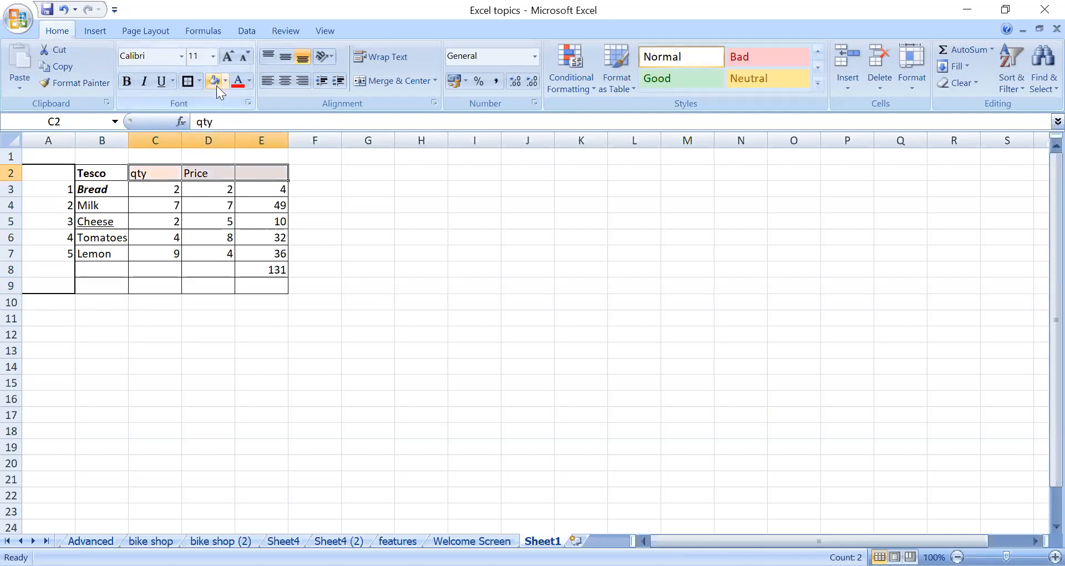
click(333, 221)
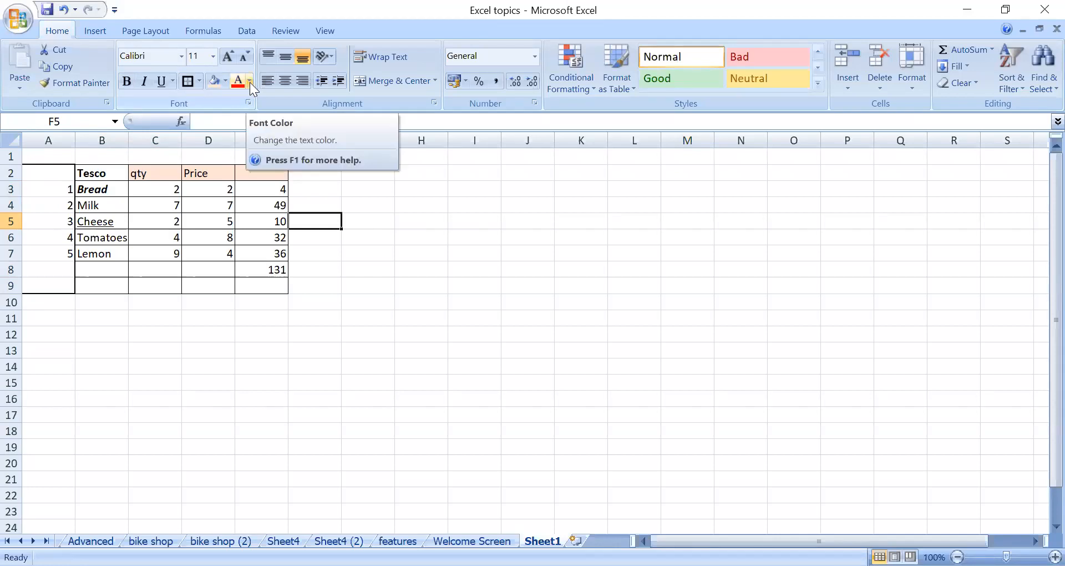
Step: Change the font colour of the Bread row values in C3:E3 to olive green
click(145, 189)
drag(144, 189, 280, 189)
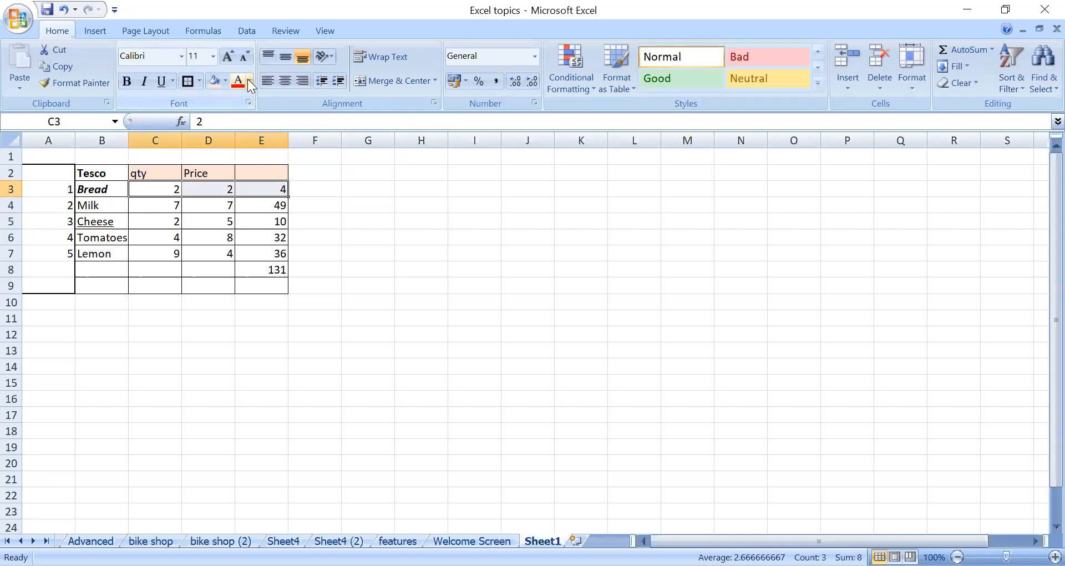
click(249, 81)
click(313, 169)
click(368, 302)
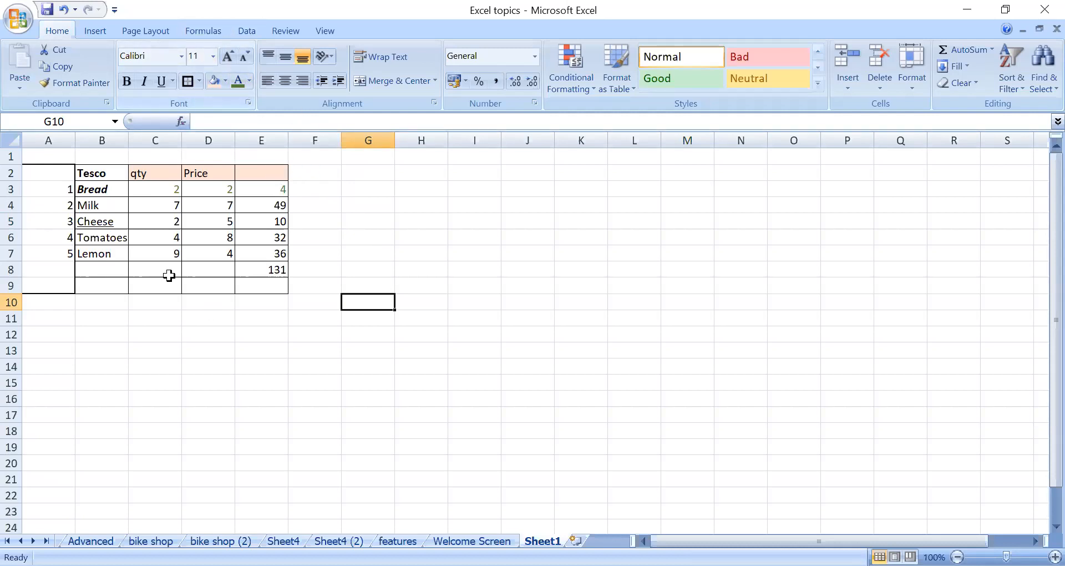
Step: Set the font of the shopping list range B2:E8 to Arial
drag(92, 174, 262, 276)
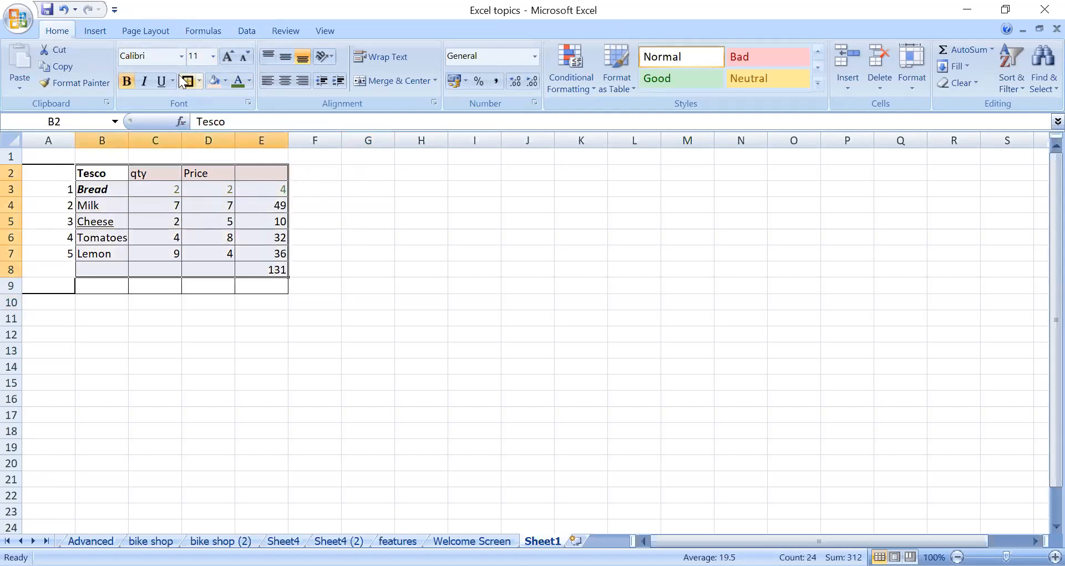
click(180, 56)
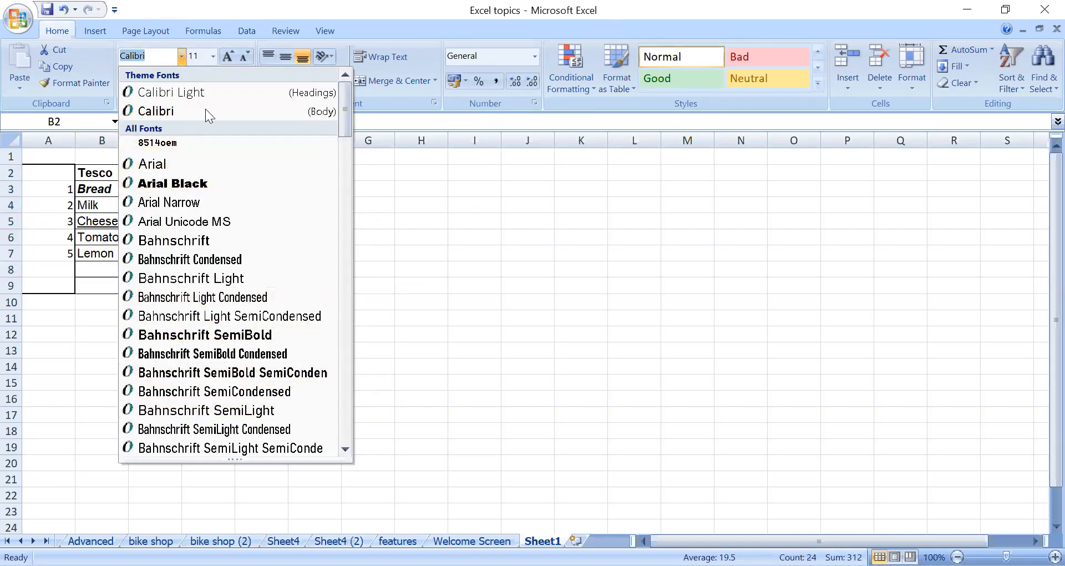
click(166, 163)
click(370, 316)
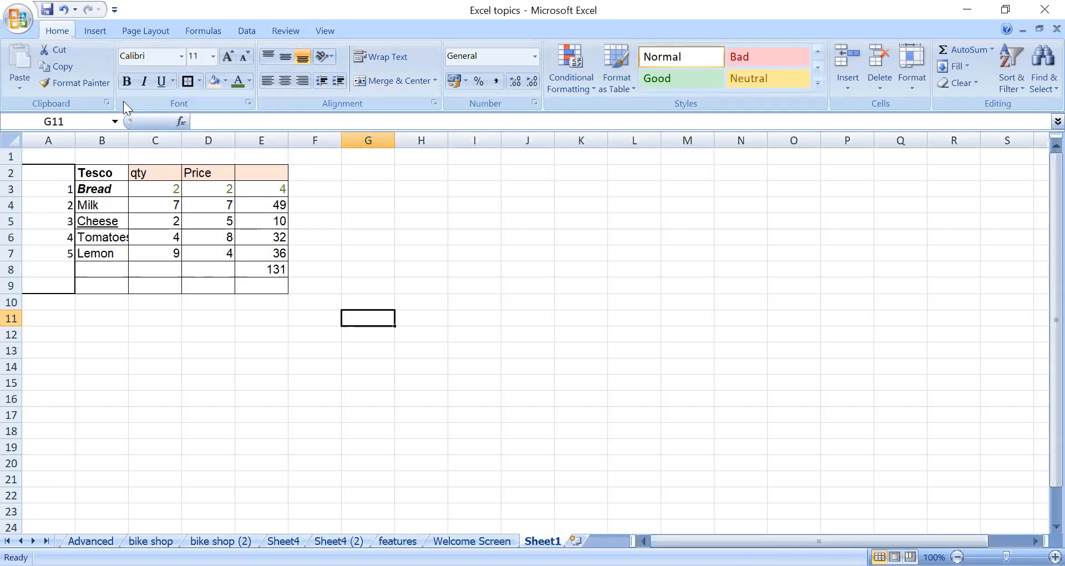
Step: Try the Arial Black and Arial Narrow fonts for the item names B3:B7 in Format Cells, and cancel the change
drag(95, 193, 105, 256)
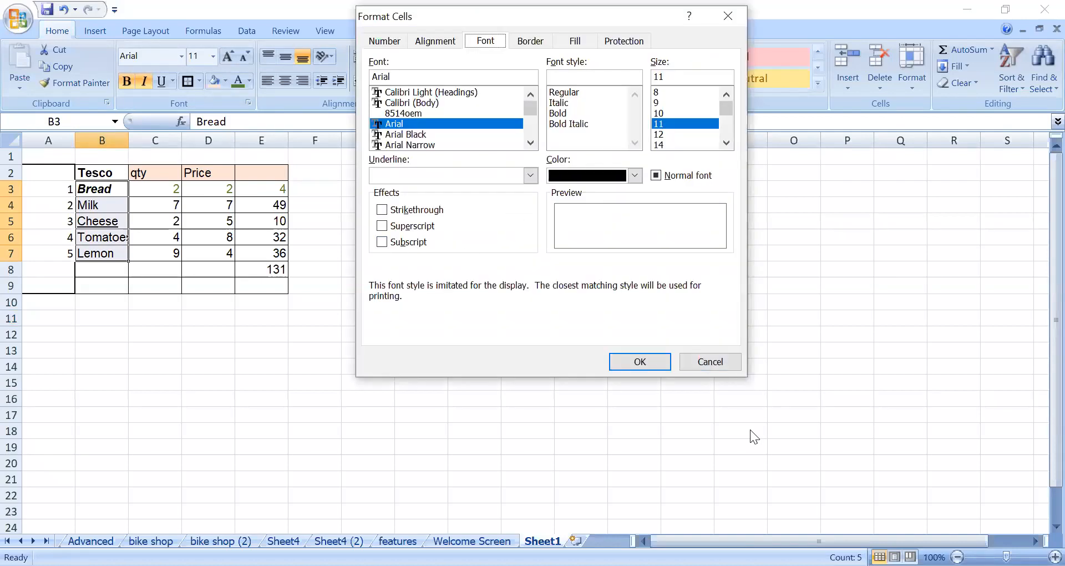
click(720, 360)
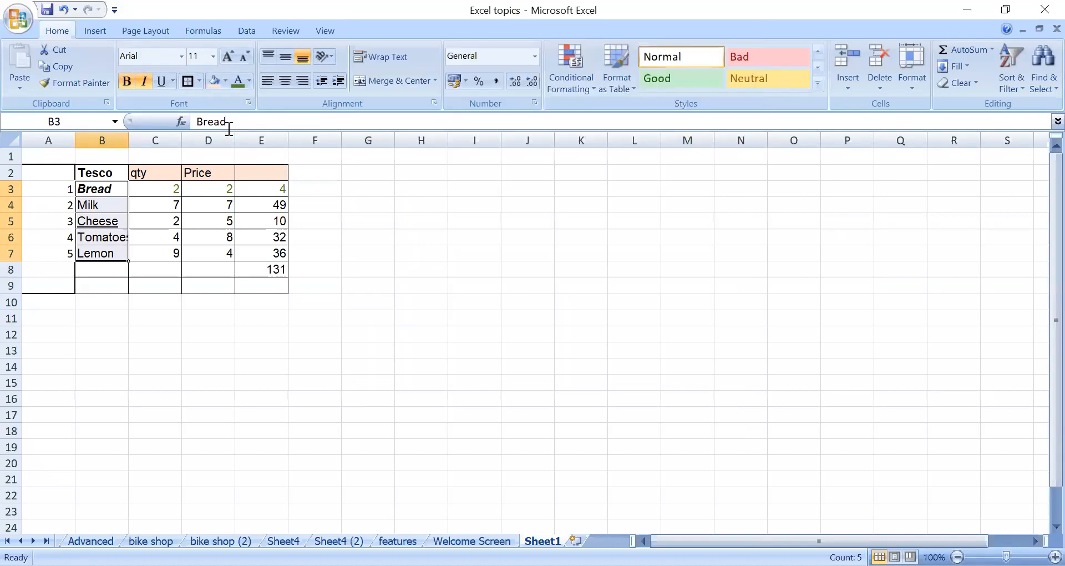
click(248, 103)
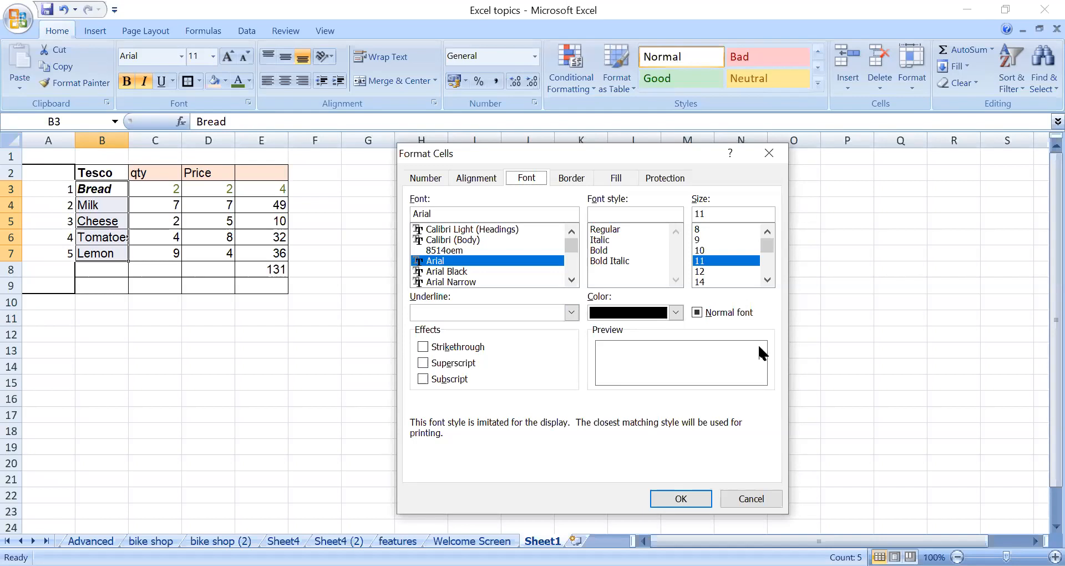
click(464, 274)
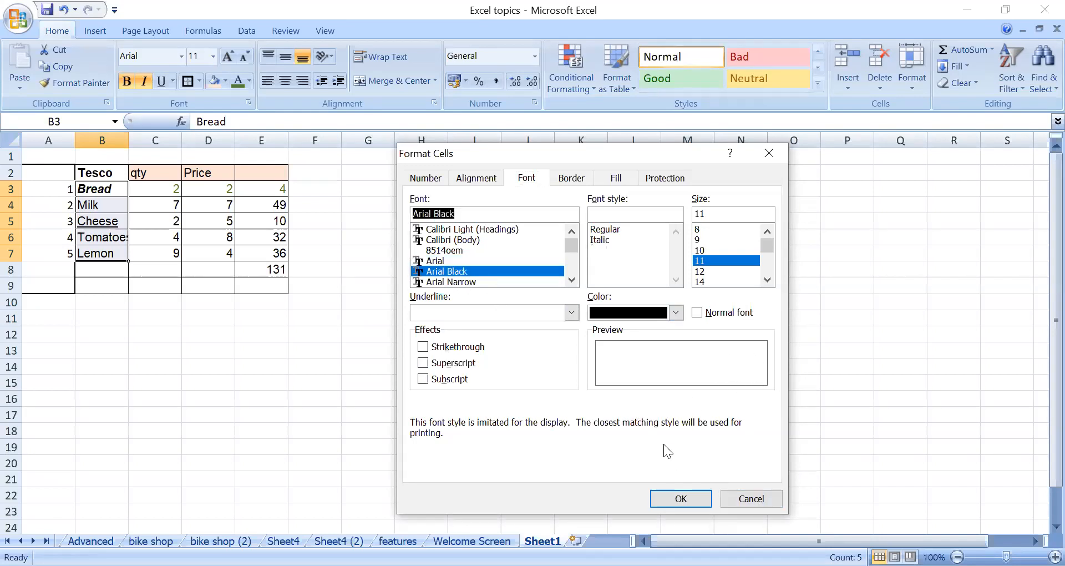
key(Down)
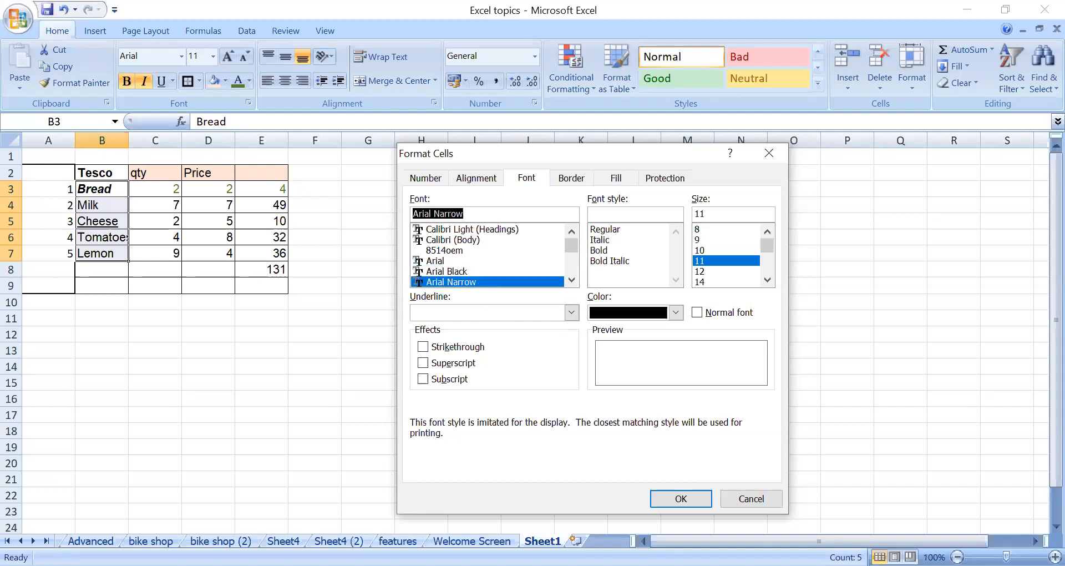
click(756, 501)
click(110, 250)
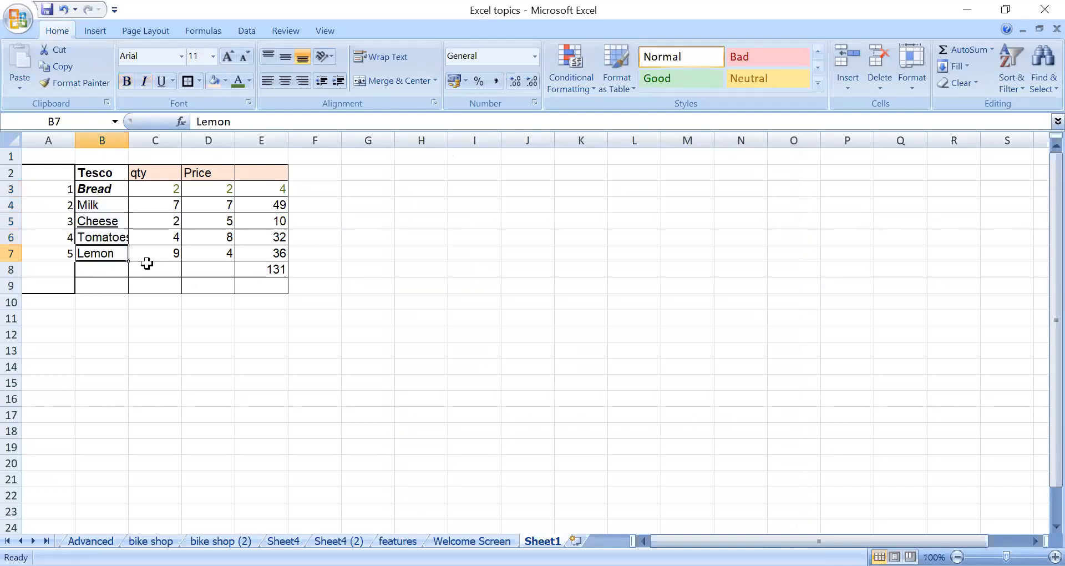
Step: Preview the Arial Narrow, Arial Black and Bahnschrift fonts for the Lemon cell B7 in Format Cells
click(249, 102)
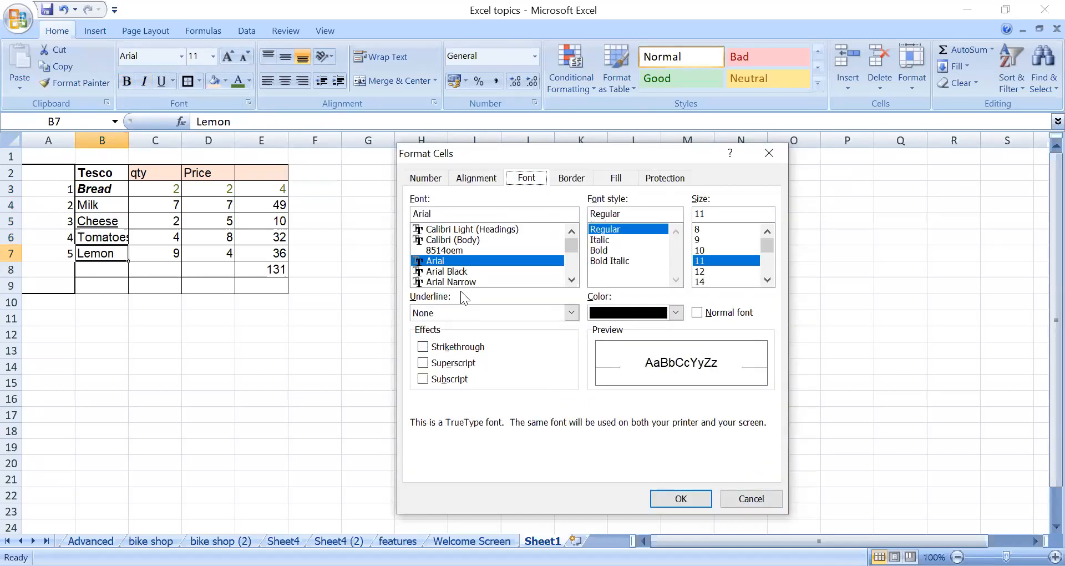
click(468, 282)
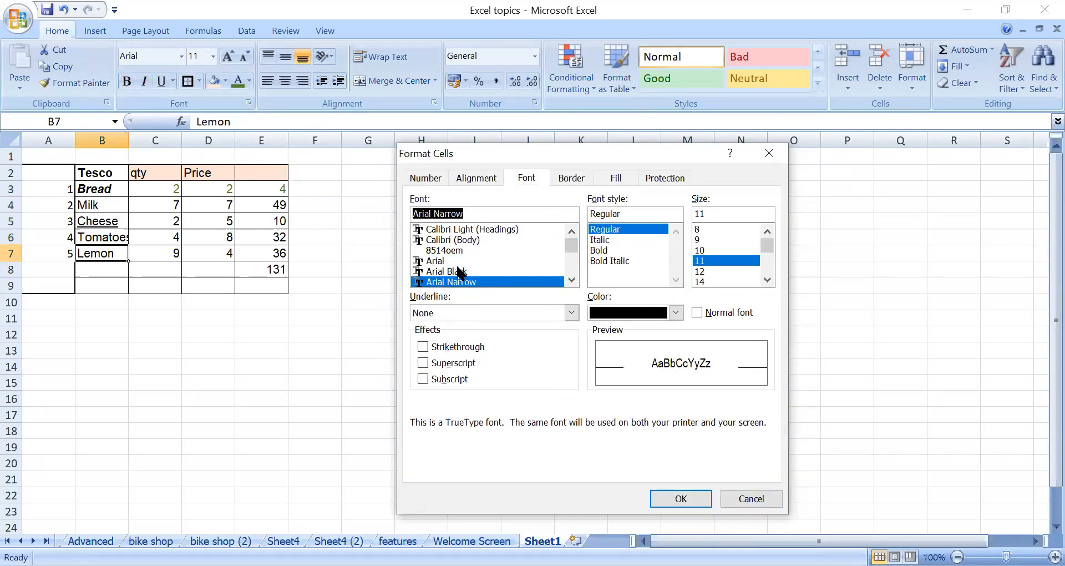
click(459, 271)
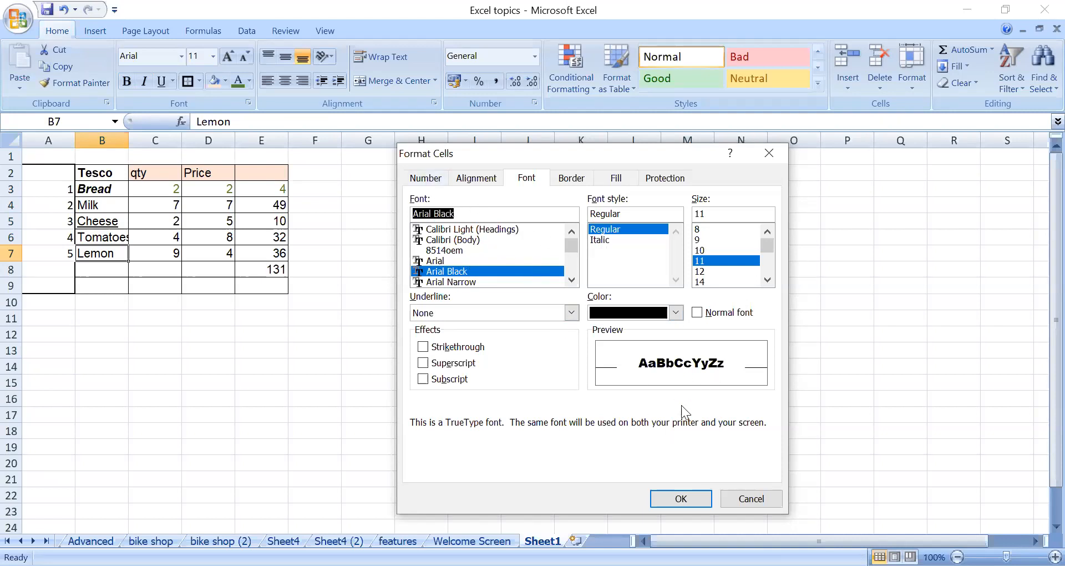
click(571, 279)
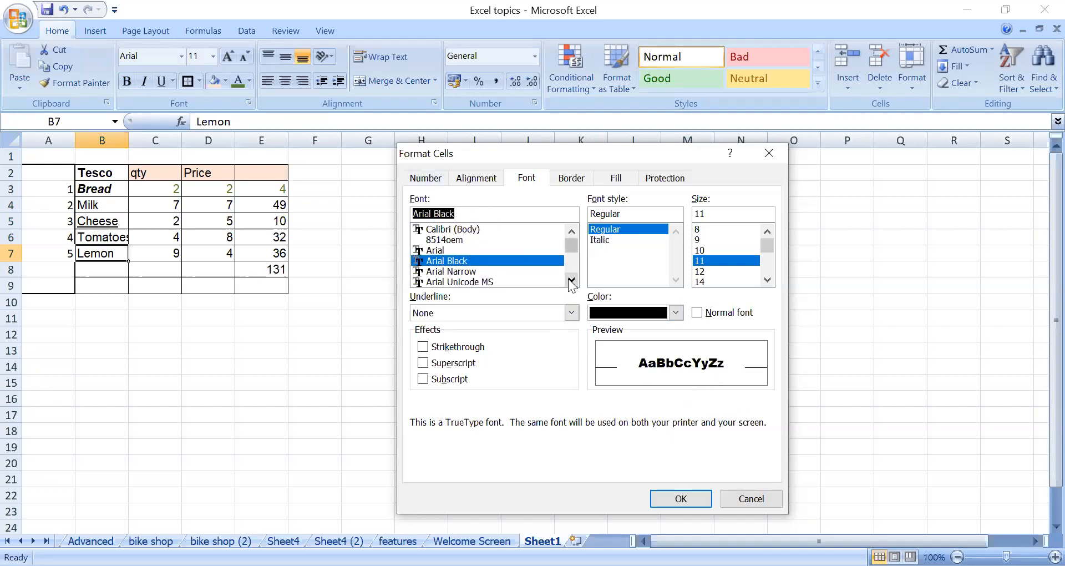
click(571, 279)
click(571, 280)
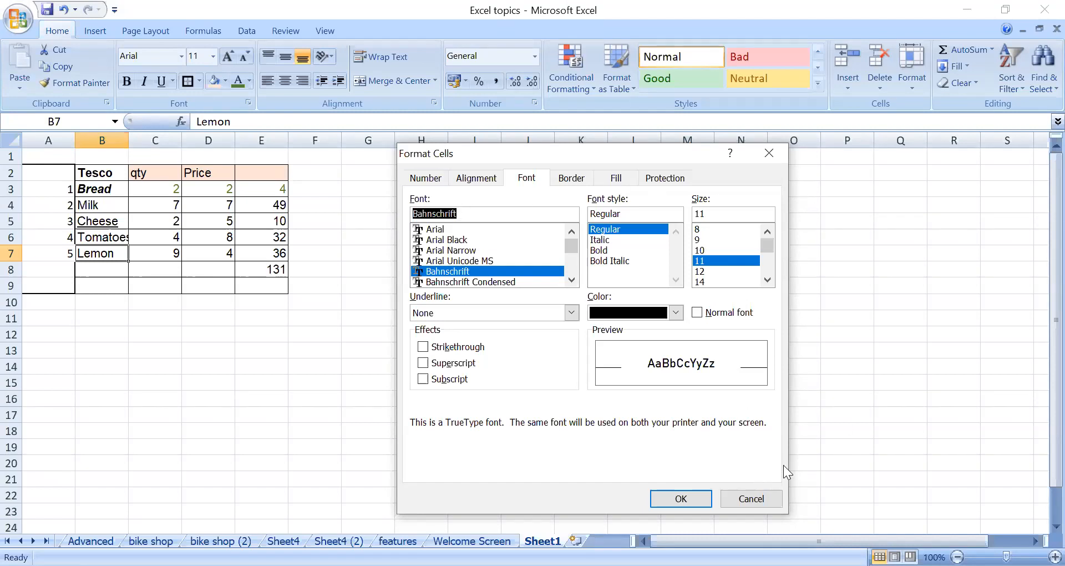
Step: Try the strikethrough, superscript and subscript effects on the Lemon cell, and cancel the format changes
click(425, 348)
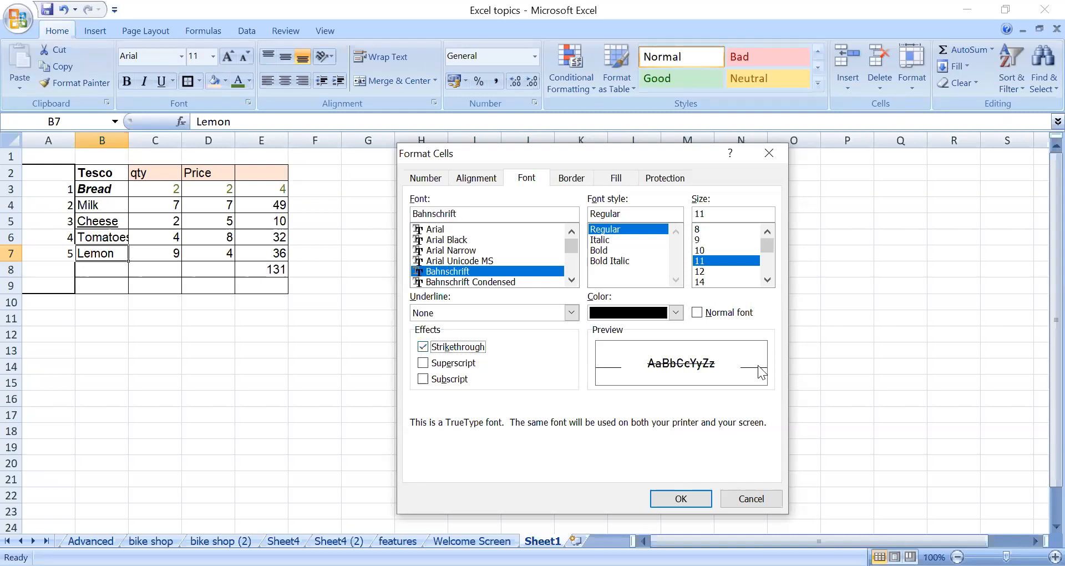
click(423, 363)
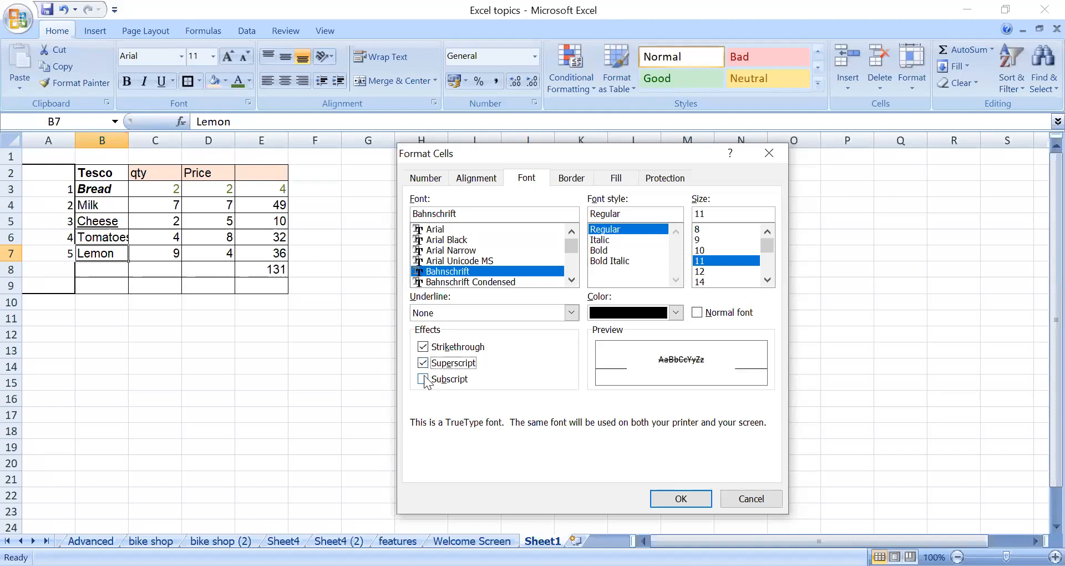
click(427, 378)
click(424, 380)
click(423, 347)
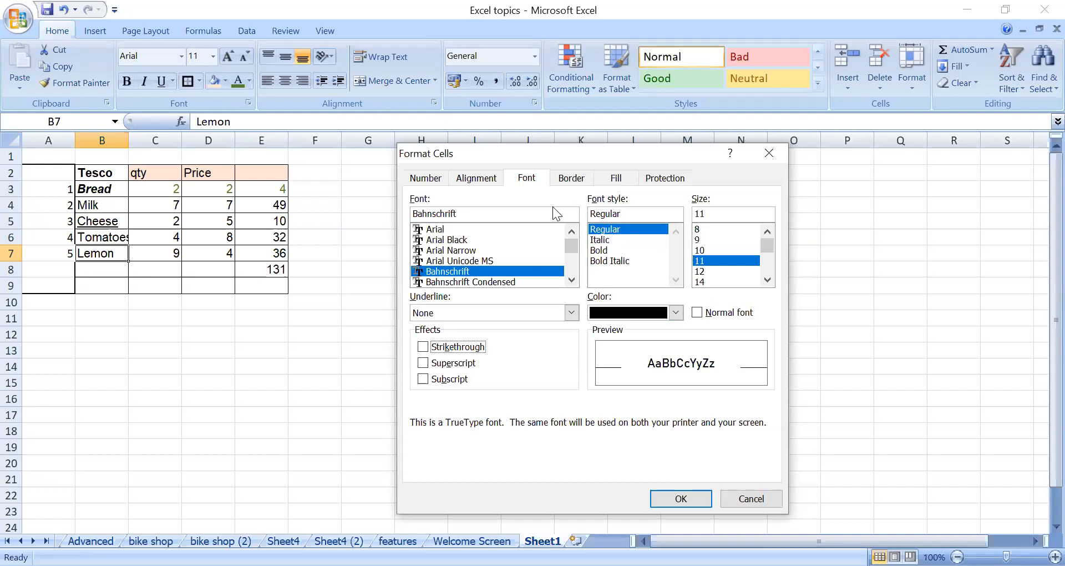
click(430, 178)
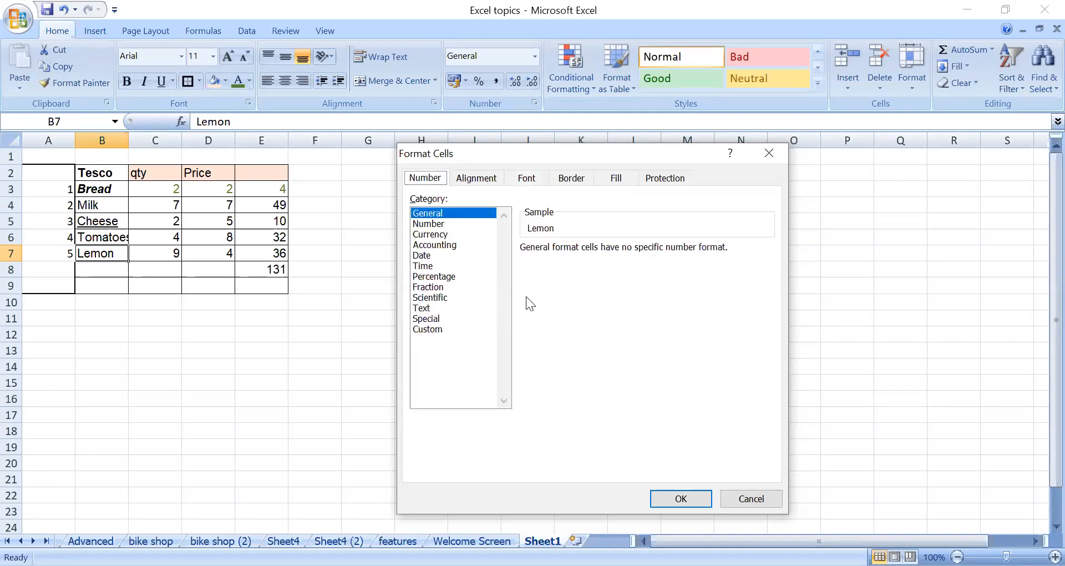
click(749, 499)
click(220, 392)
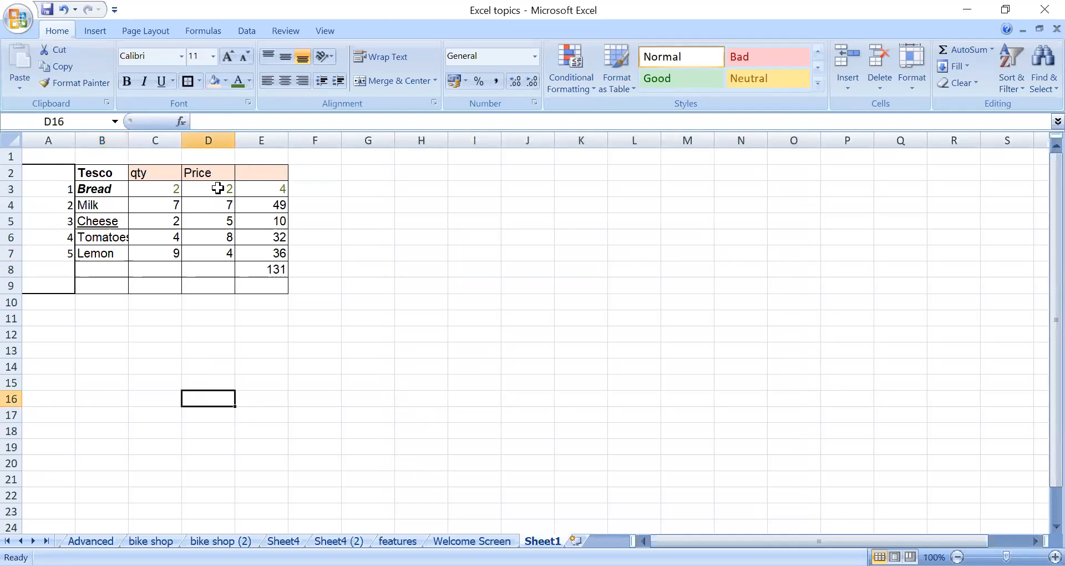
Step: Choose the Currency number category in Format Cells for the prices in D3:D7
click(221, 185)
drag(222, 185, 216, 255)
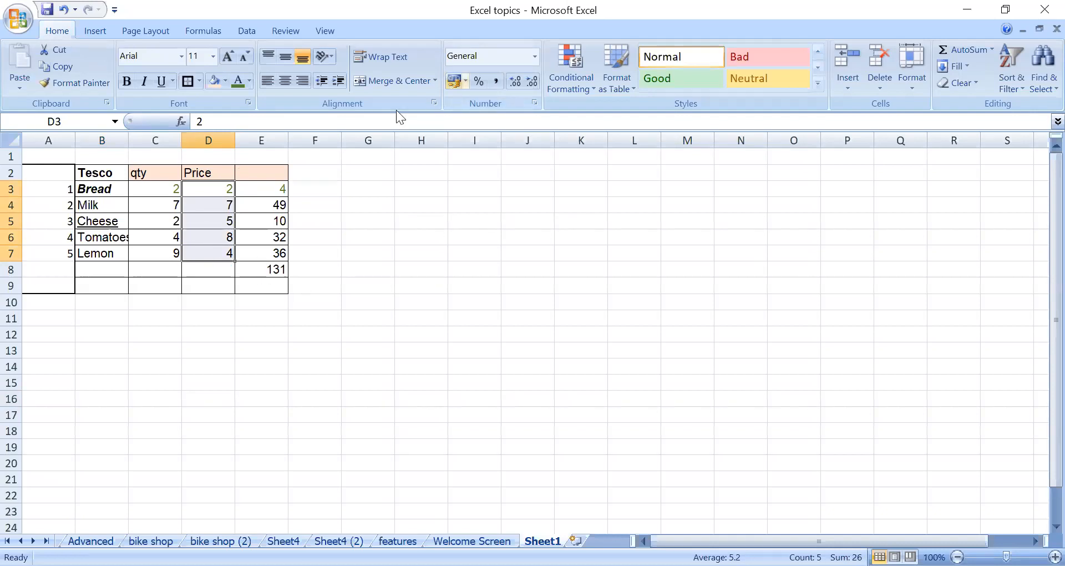
click(249, 104)
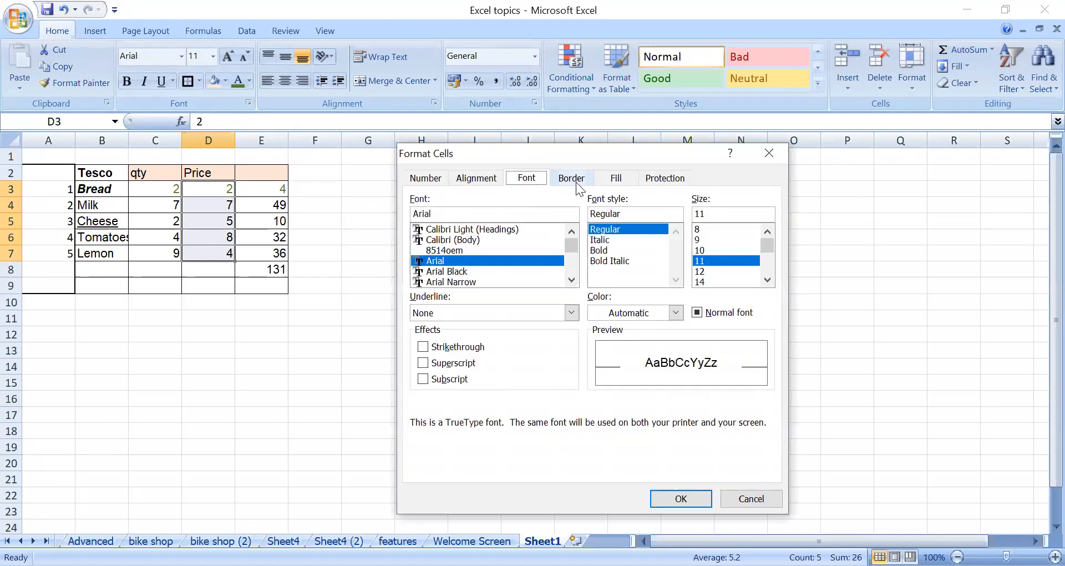
click(426, 178)
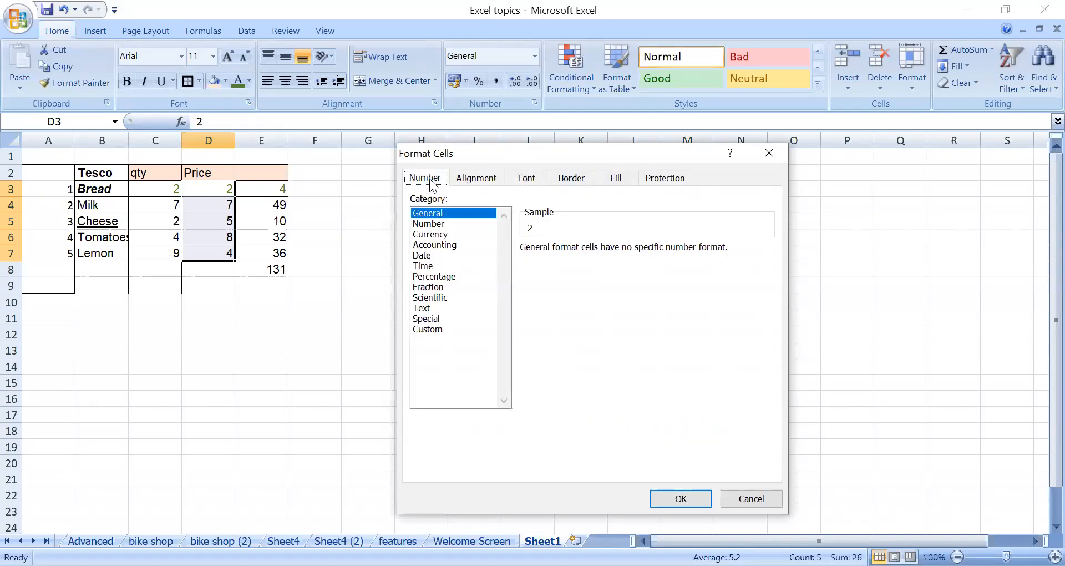
click(444, 234)
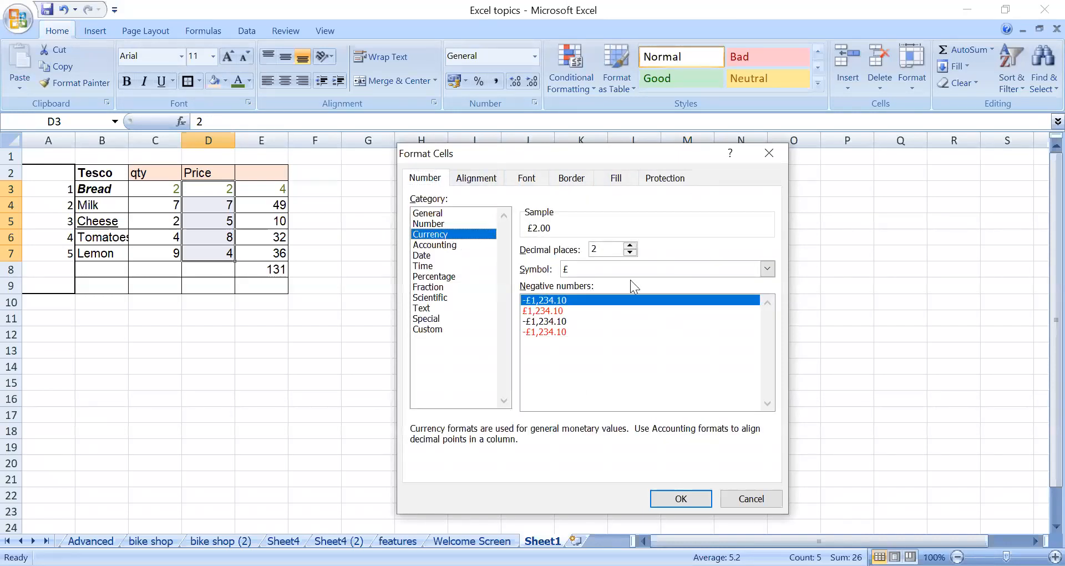
Step: Use the £ symbol with two decimal places for the prices' currency format, and apply it
click(767, 269)
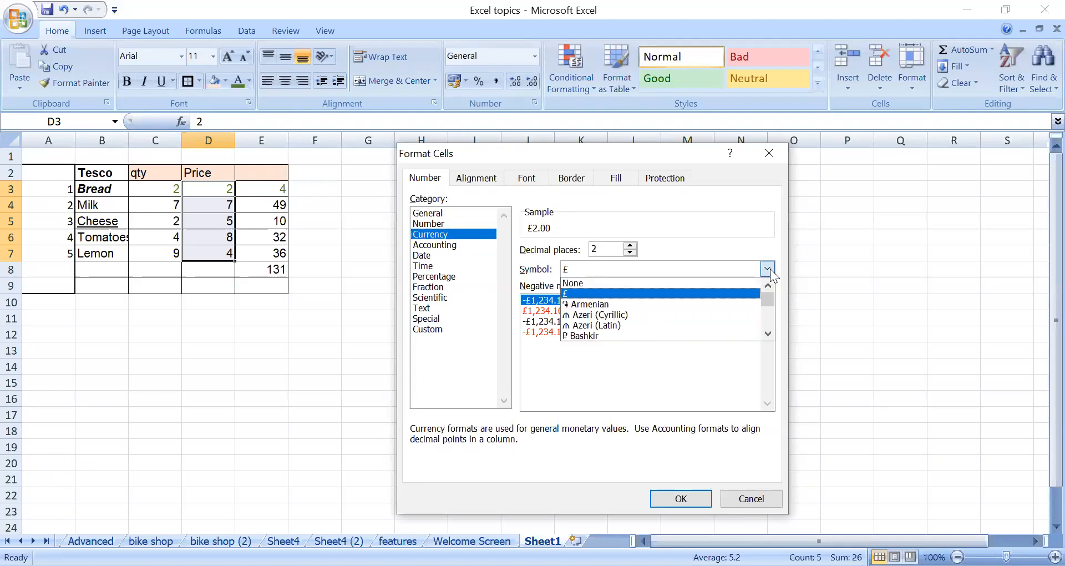
click(767, 332)
click(767, 333)
click(767, 333)
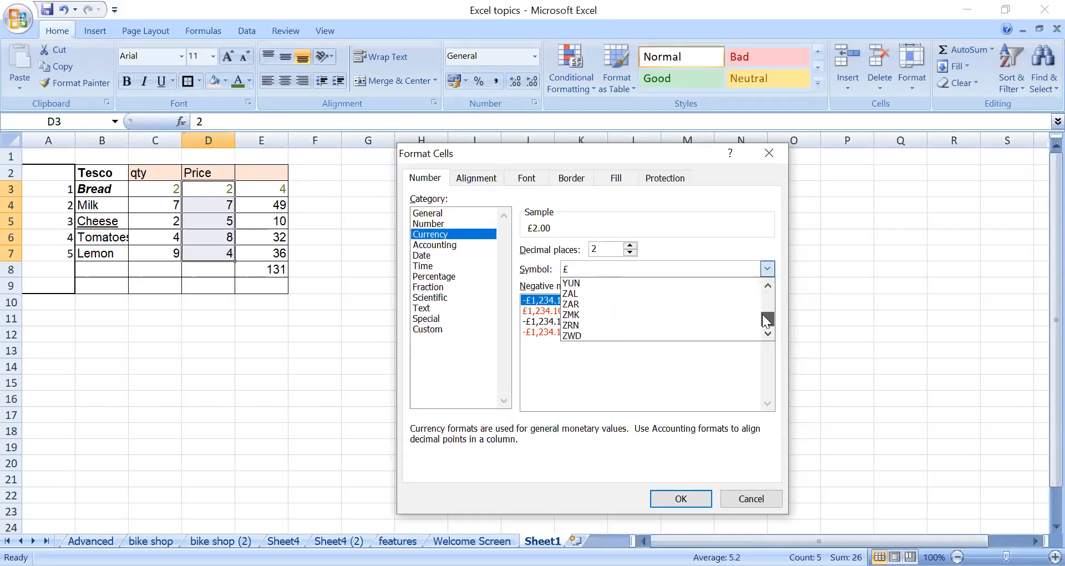
scroll(762, 314, up, 4)
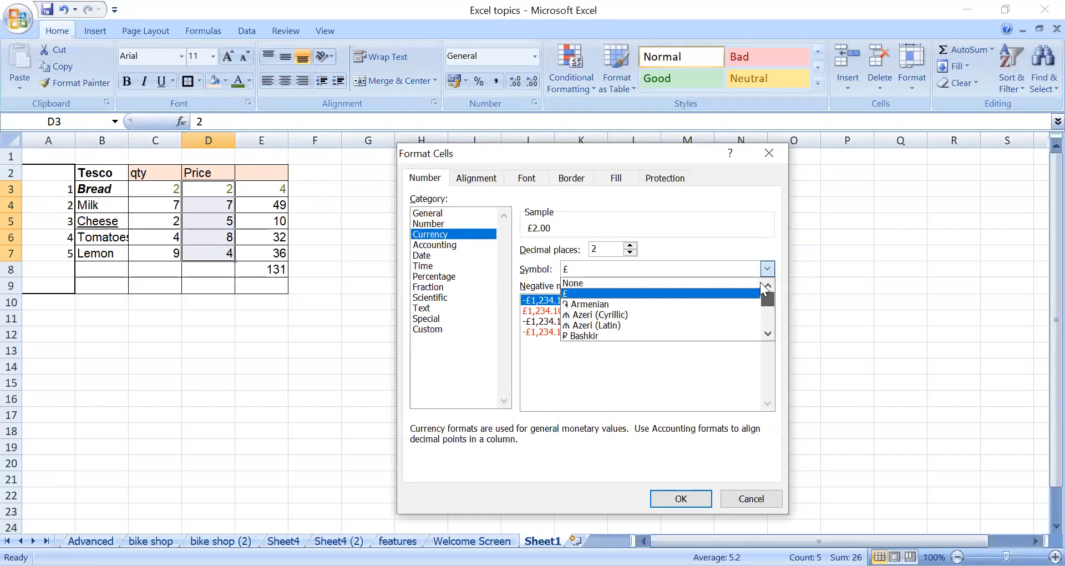
click(598, 292)
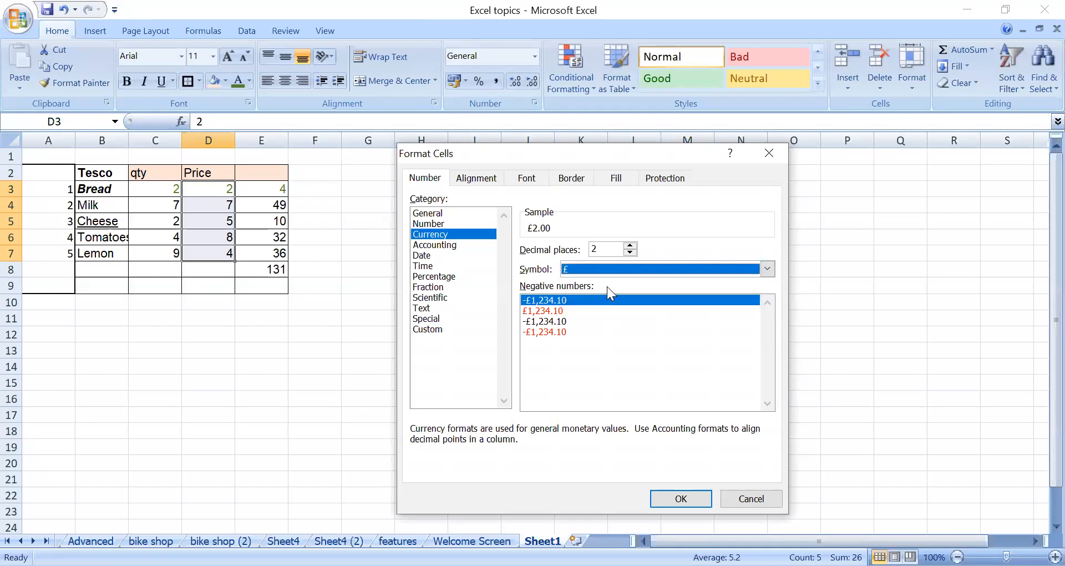
click(630, 252)
click(629, 245)
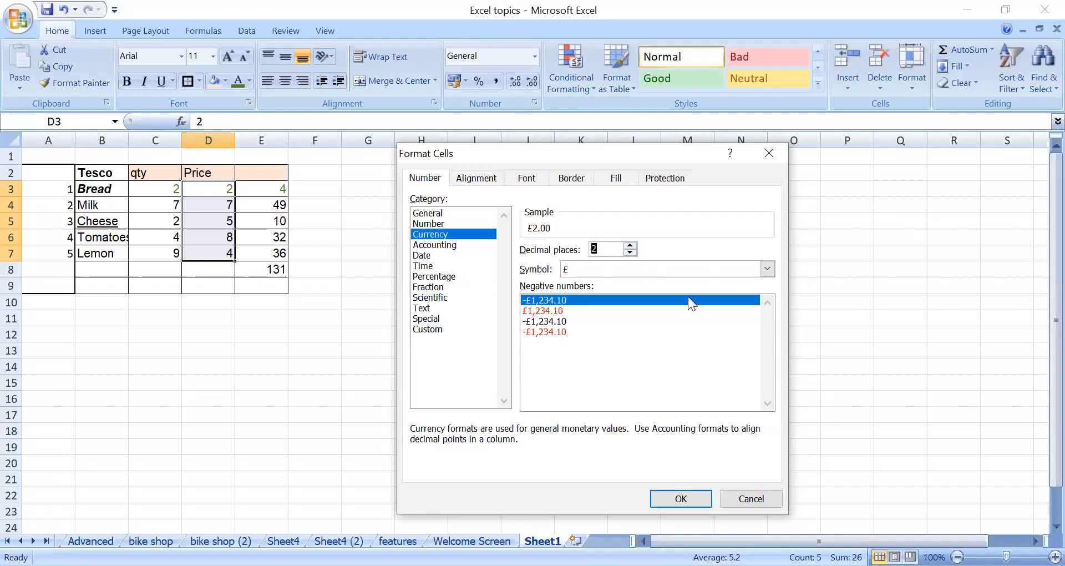
click(688, 499)
click(207, 331)
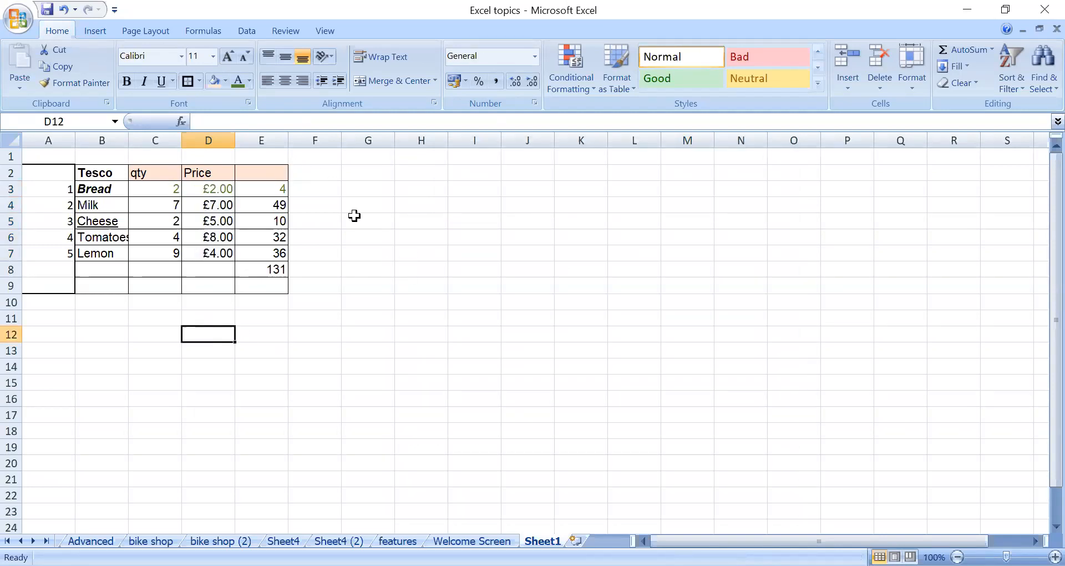
Step: Enter the heading Total in cell E2
click(266, 174)
text(Total)
key(Return)
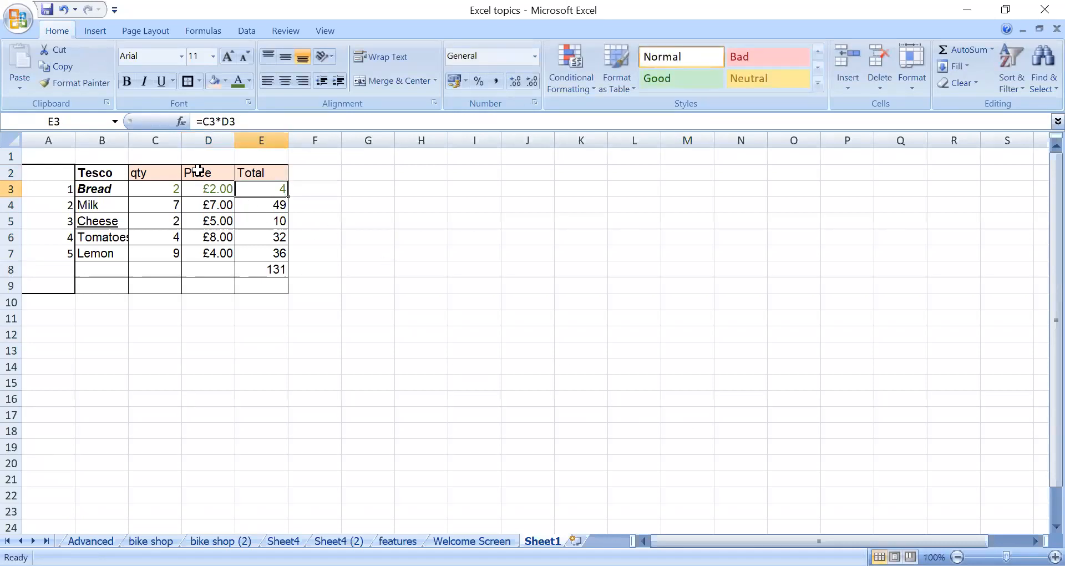
Step: Copy the currency format of the Milk price in D4 to the totals E3:E8 with Format Painter
click(200, 203)
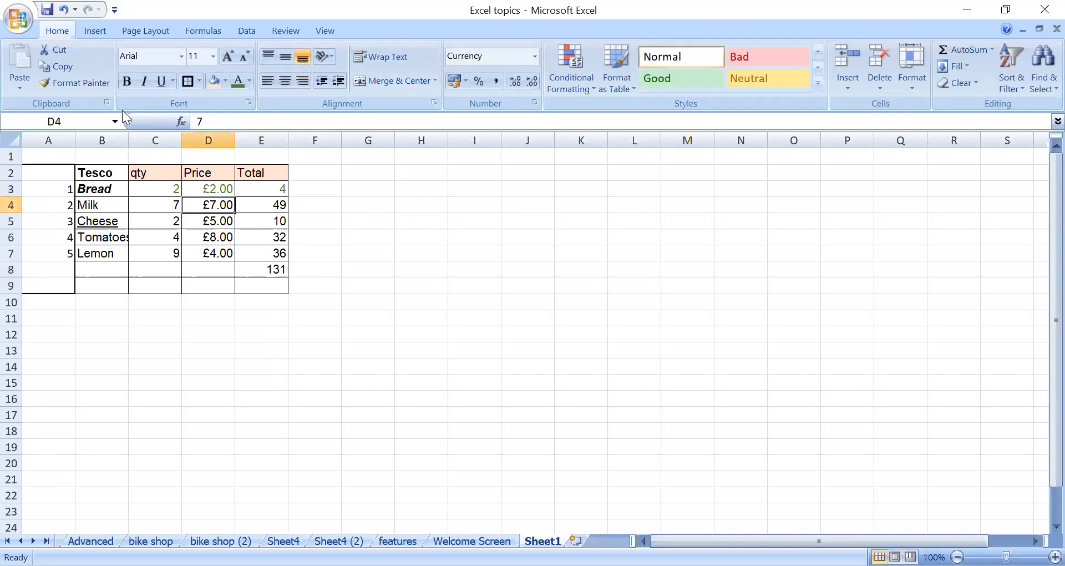
click(76, 83)
drag(274, 187, 275, 270)
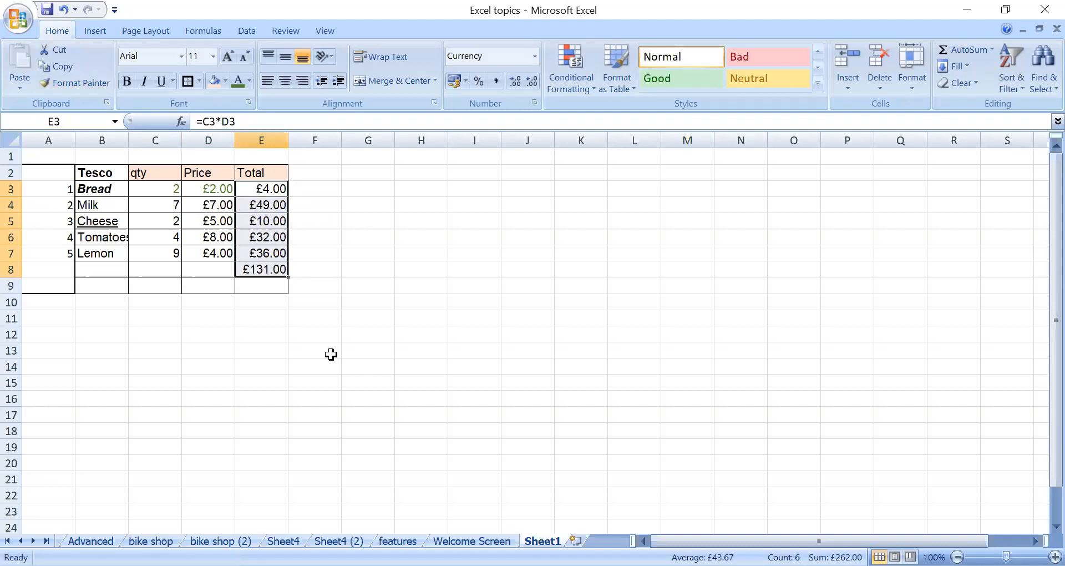
click(261, 316)
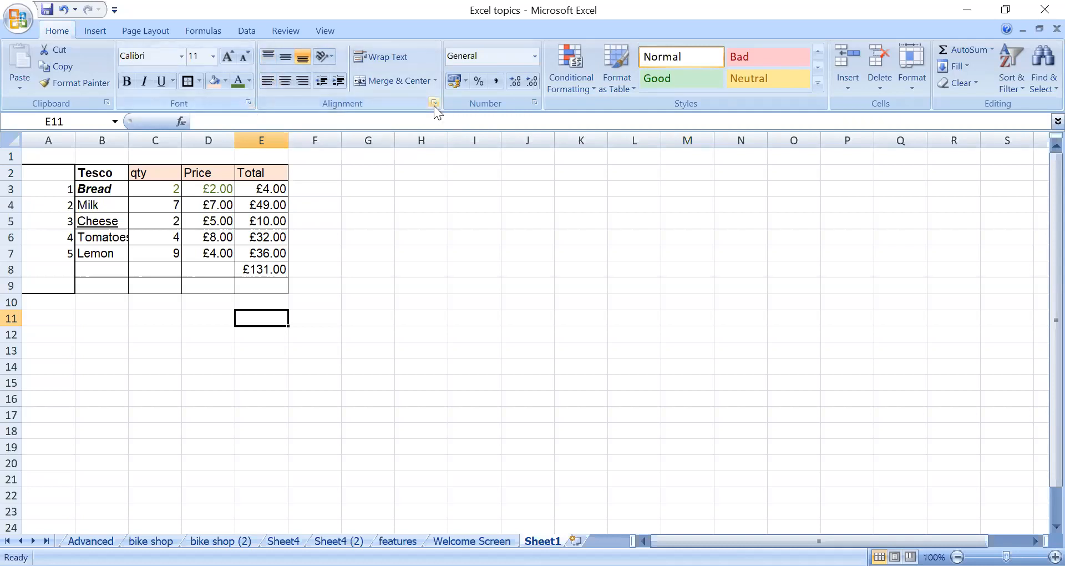
Step: Widen the qty, Price and Total columns C to E
click(206, 189)
mouse_move(235, 136)
mouse_down()
mouse_move(197, 143)
mouse_move(247, 135)
mouse_up()
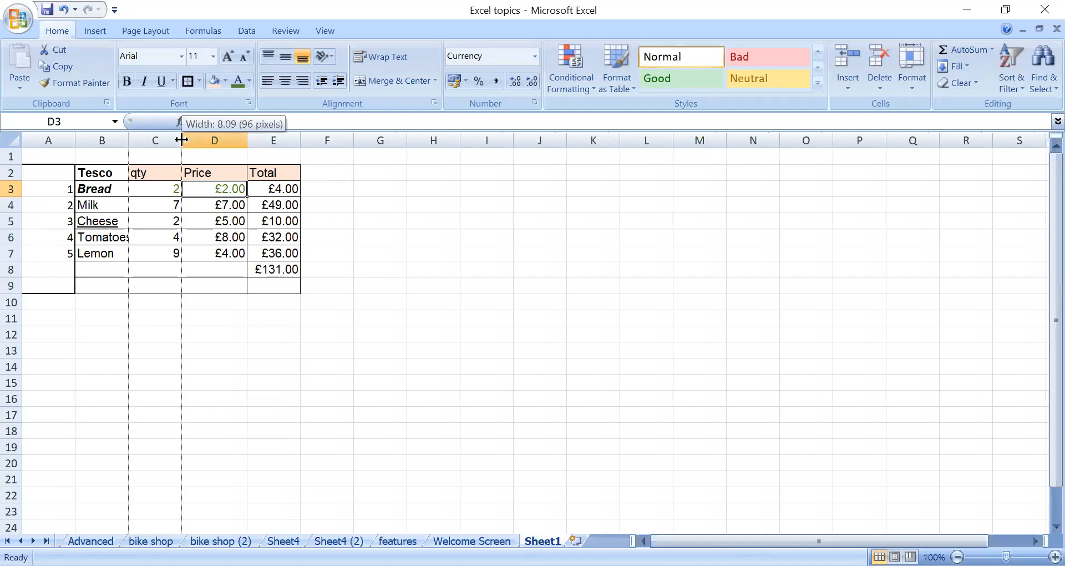
drag(181, 138, 192, 138)
click(176, 136)
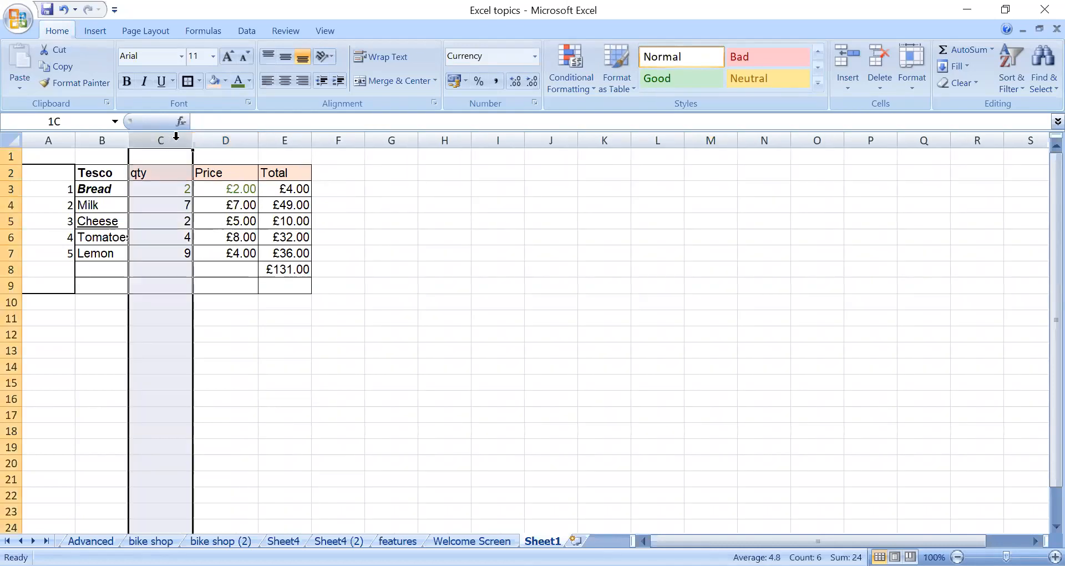
Step: Centre the contents of the qty column C horizontally
click(180, 187)
drag(186, 190, 186, 252)
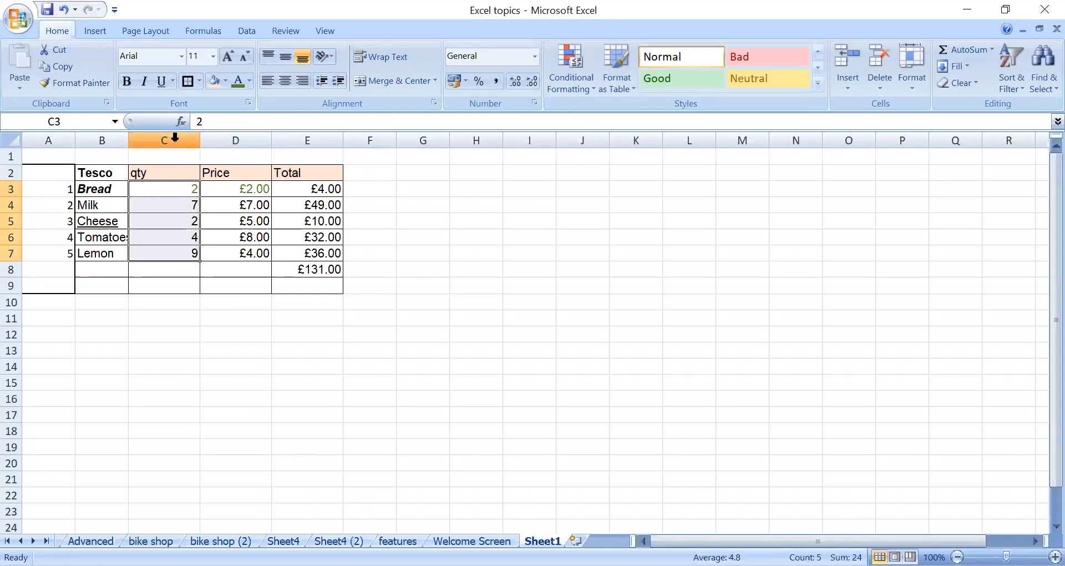
click(165, 138)
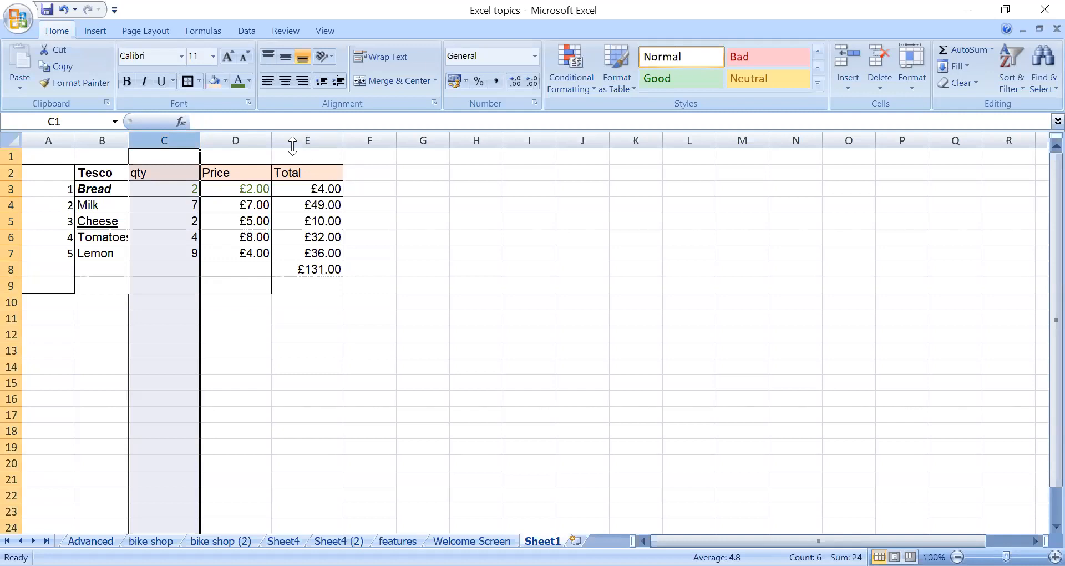
click(285, 82)
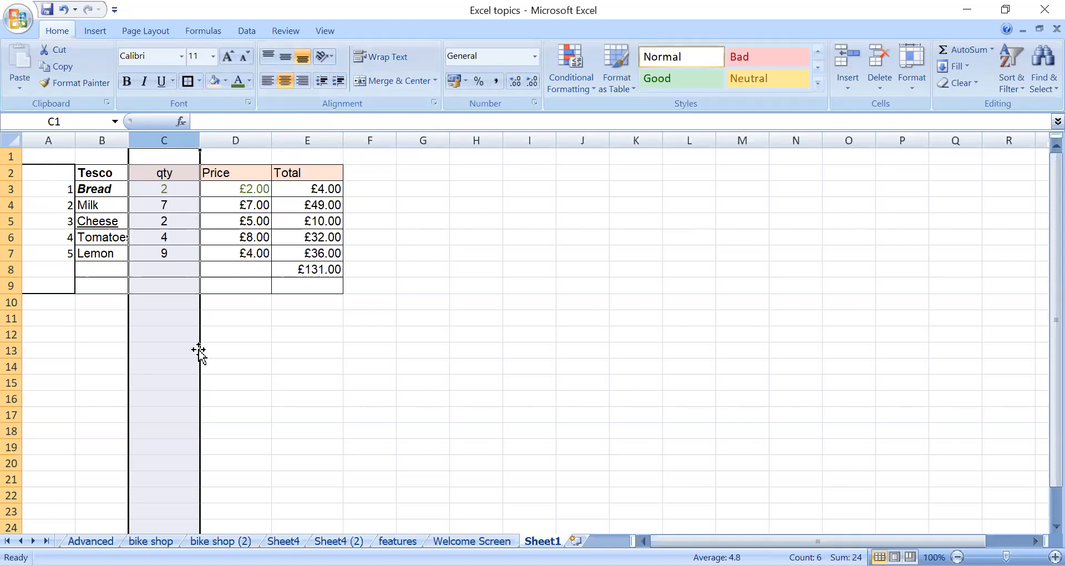
click(235, 352)
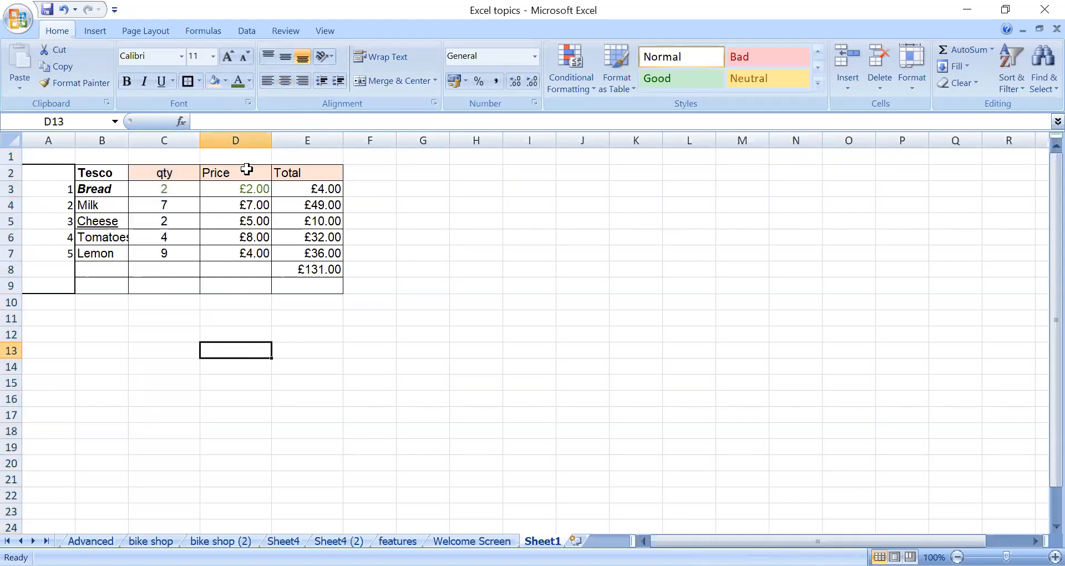
Step: Left-align the contents of the Price column D
click(245, 141)
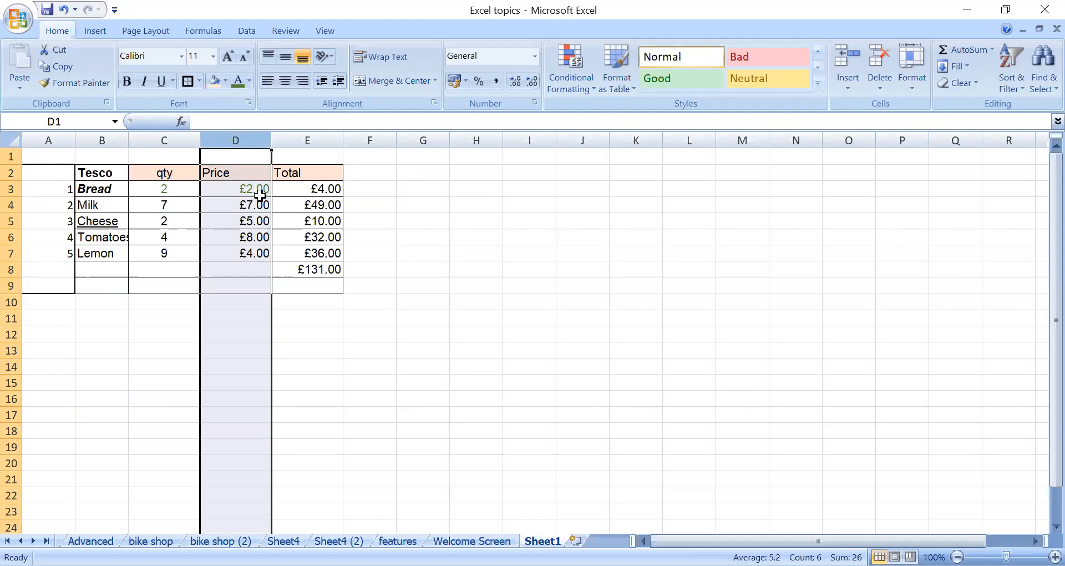
click(269, 82)
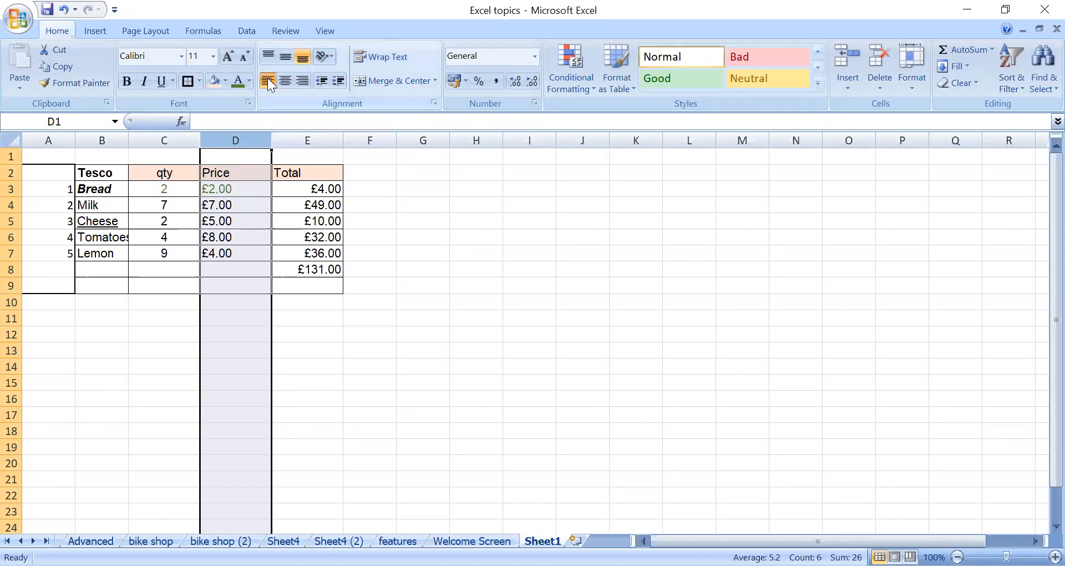
click(367, 234)
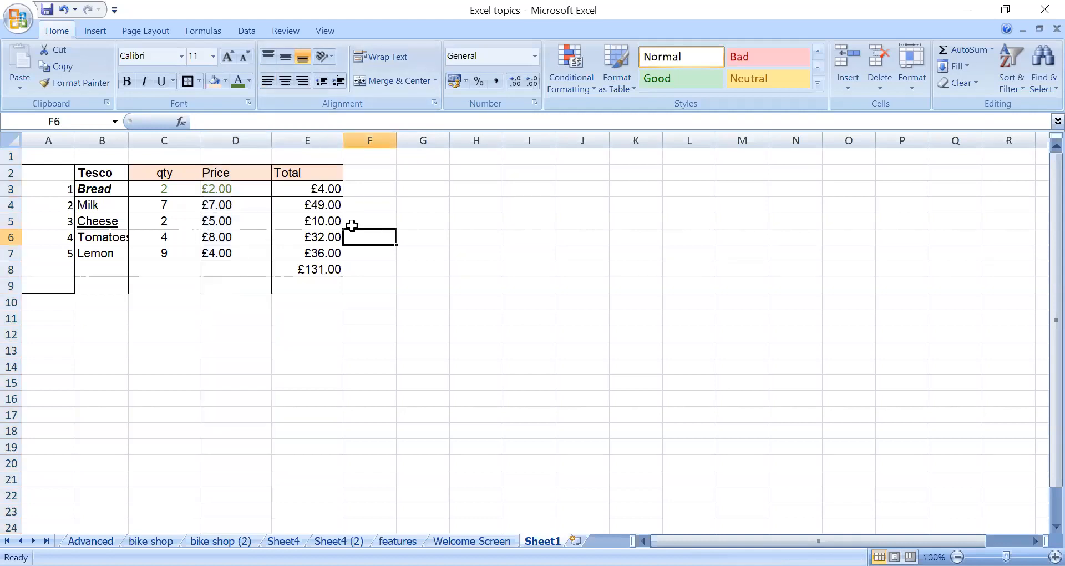
Step: Increase the height of heading row 2 and top-align the Price heading in D2
click(272, 88)
drag(13, 178, 11, 228)
click(220, 195)
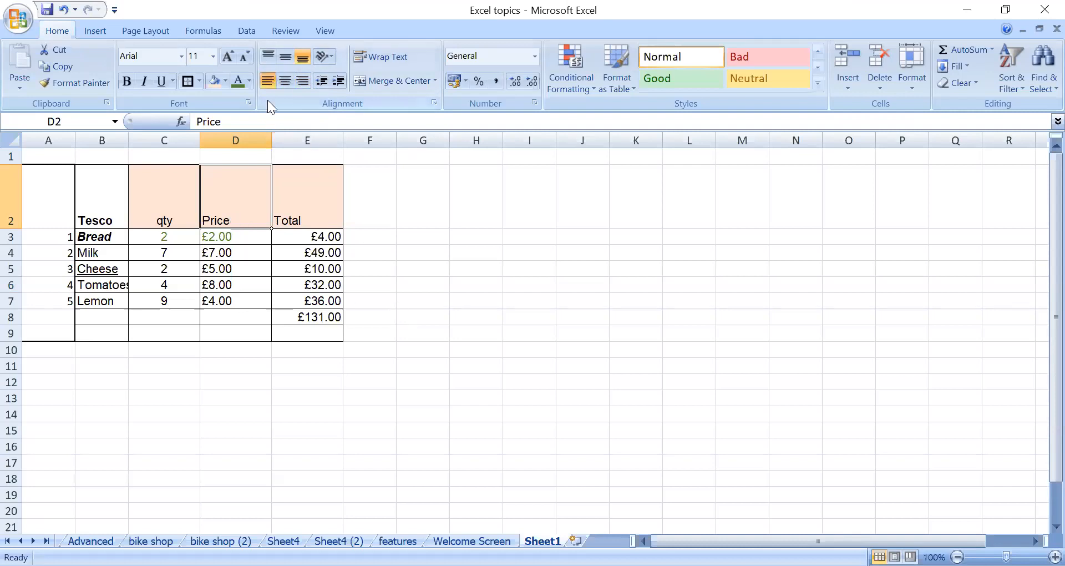
click(268, 57)
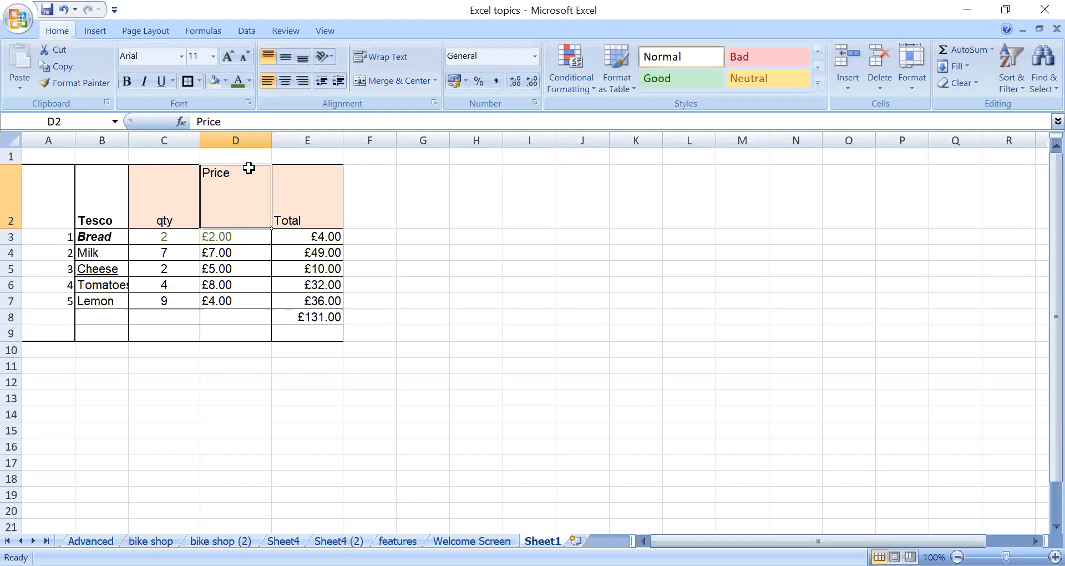
Step: Bottom-align the Price heading in D2 and angle its text counterclockwise, after trying the clockwise angle
click(285, 58)
click(302, 59)
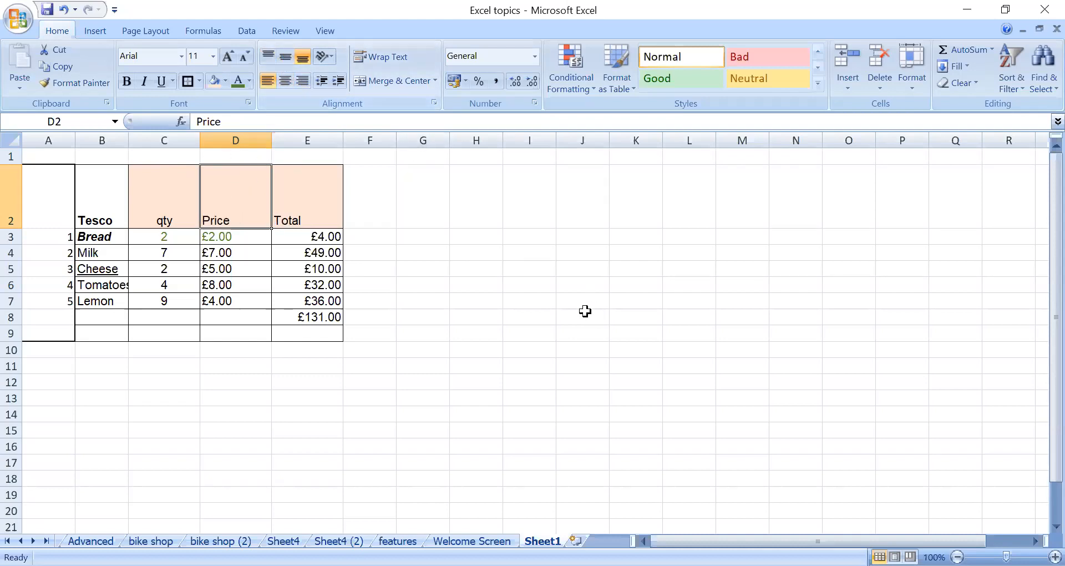
click(322, 56)
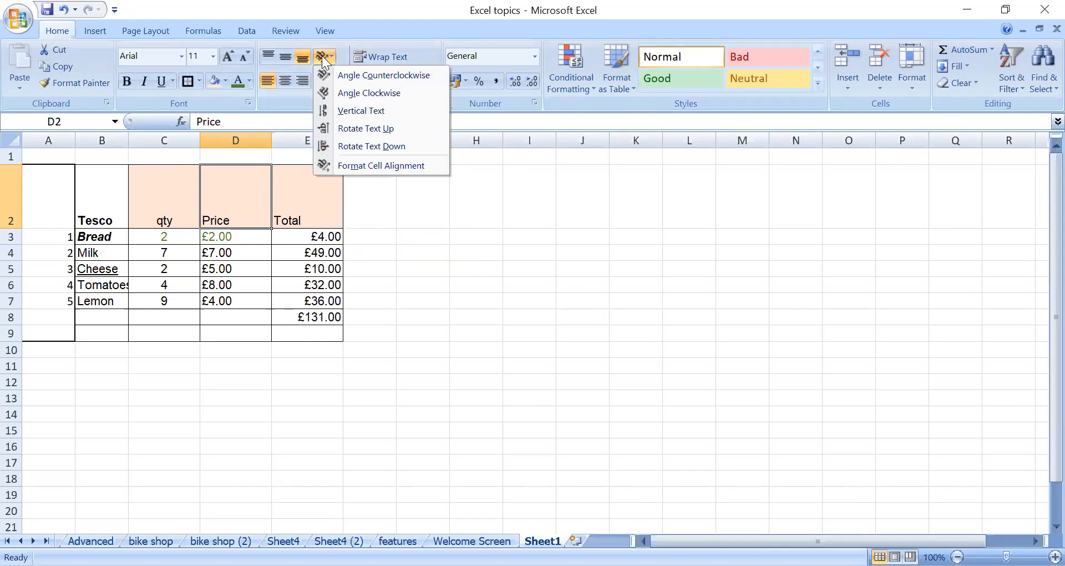
click(386, 94)
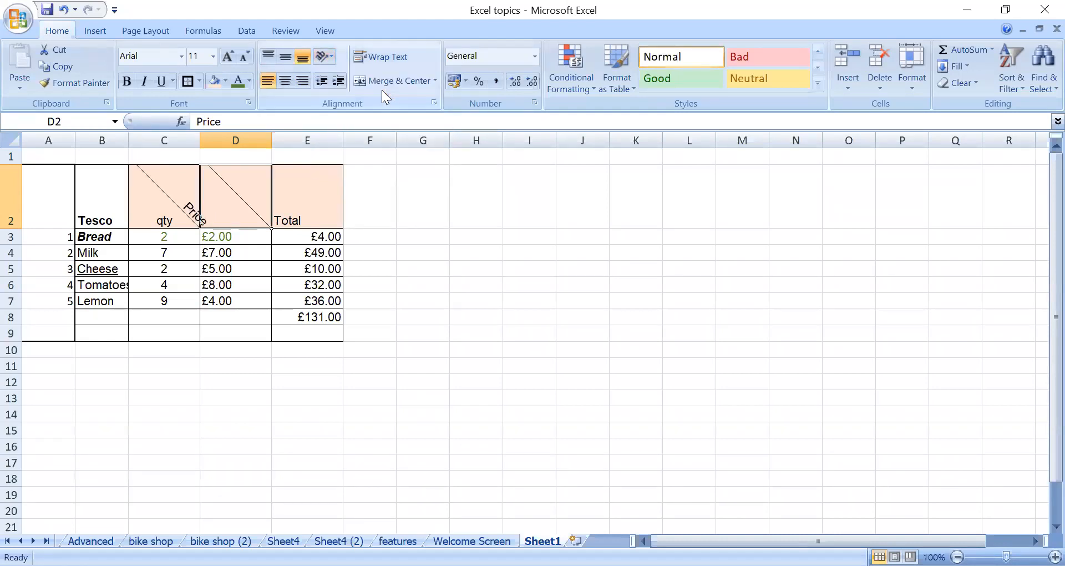
click(331, 53)
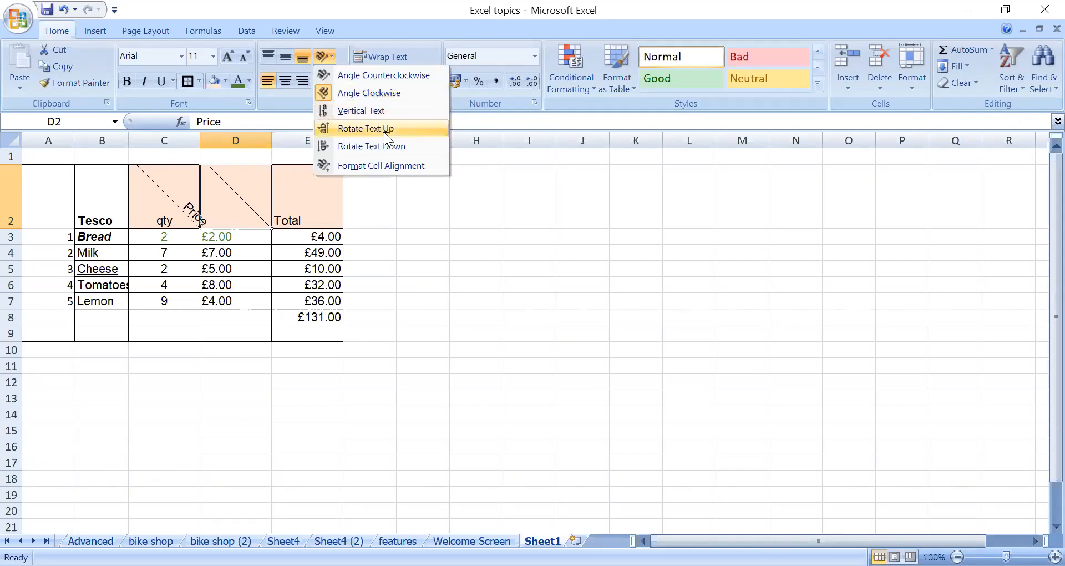
click(399, 76)
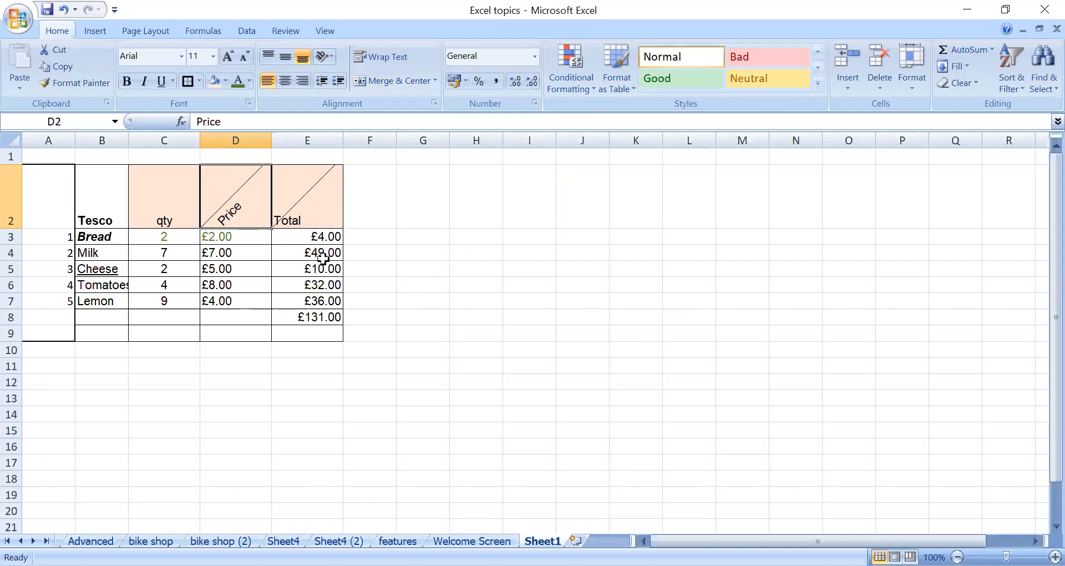
Step: Examine the Number, Alignment, Font, Border, Fill and Protection settings of cell D2, leaving the cell format as it is
click(434, 101)
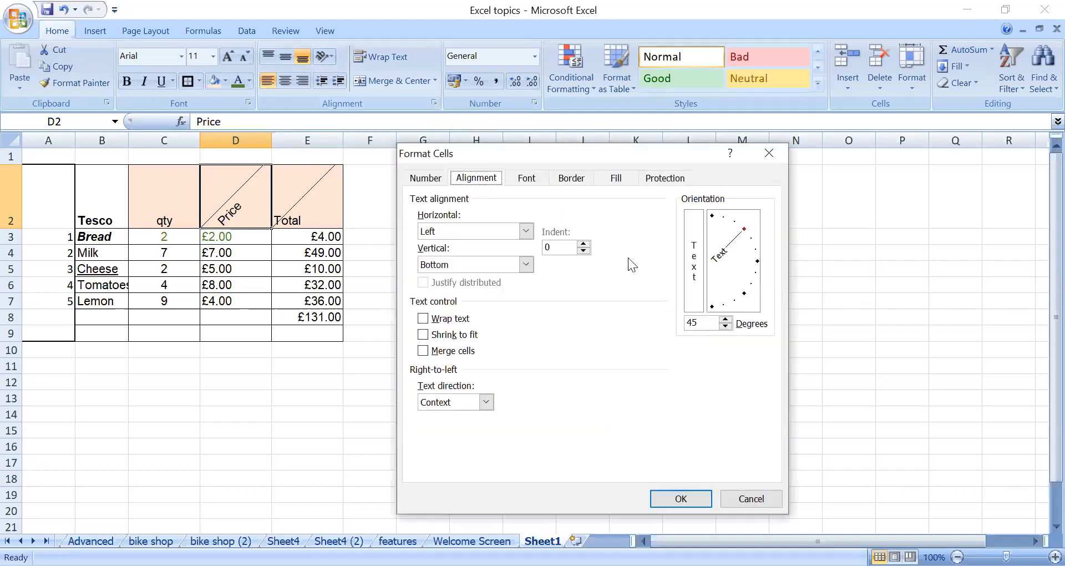
click(427, 178)
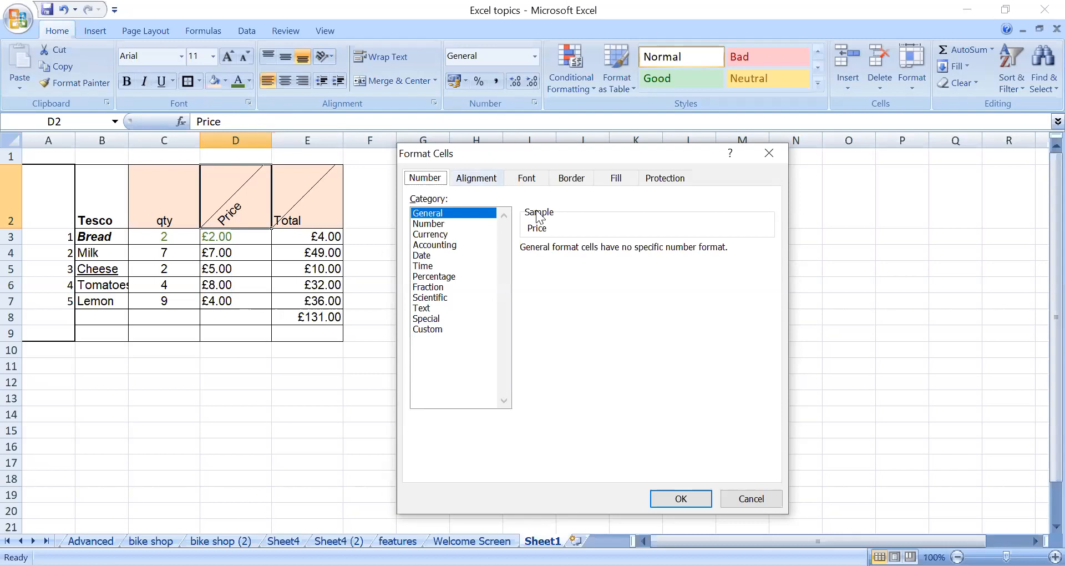
click(481, 177)
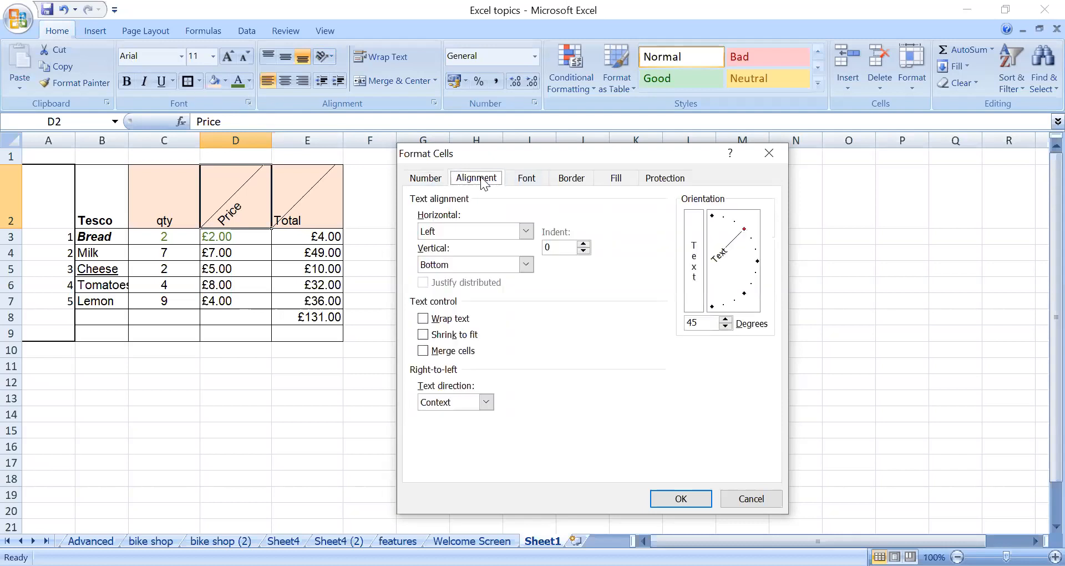
click(527, 178)
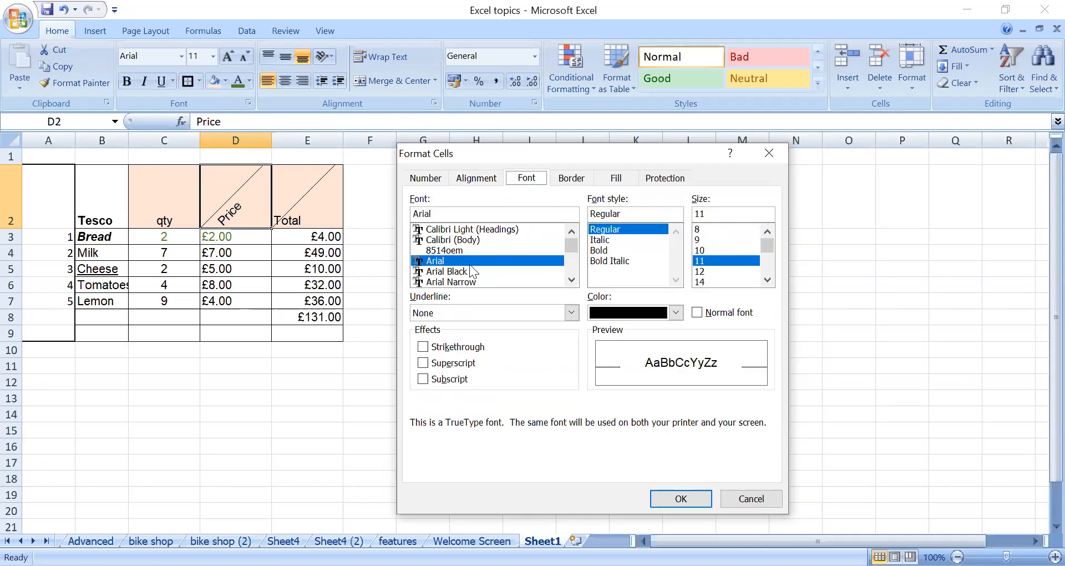
click(574, 182)
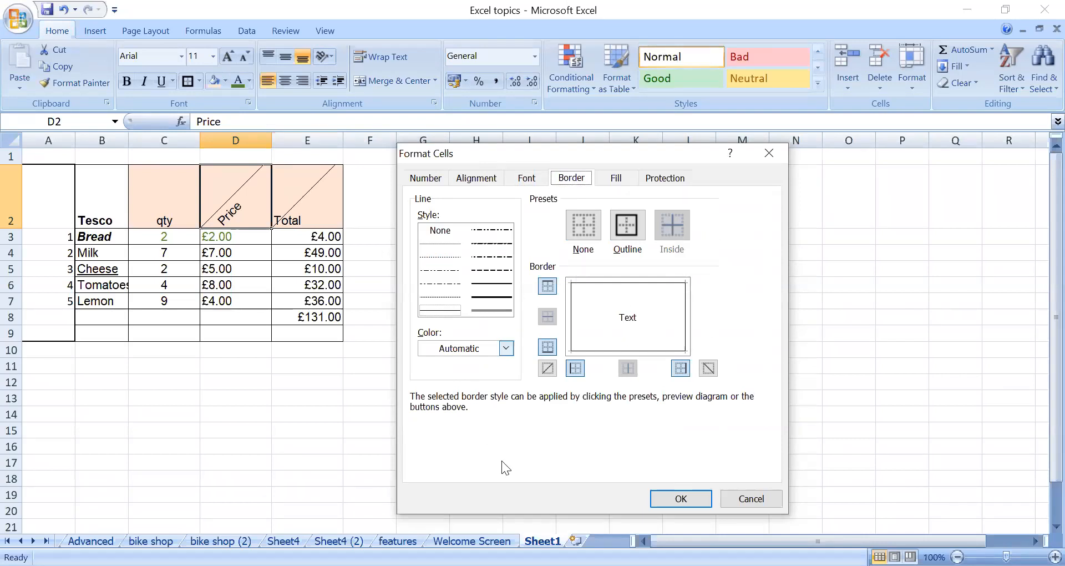
click(619, 180)
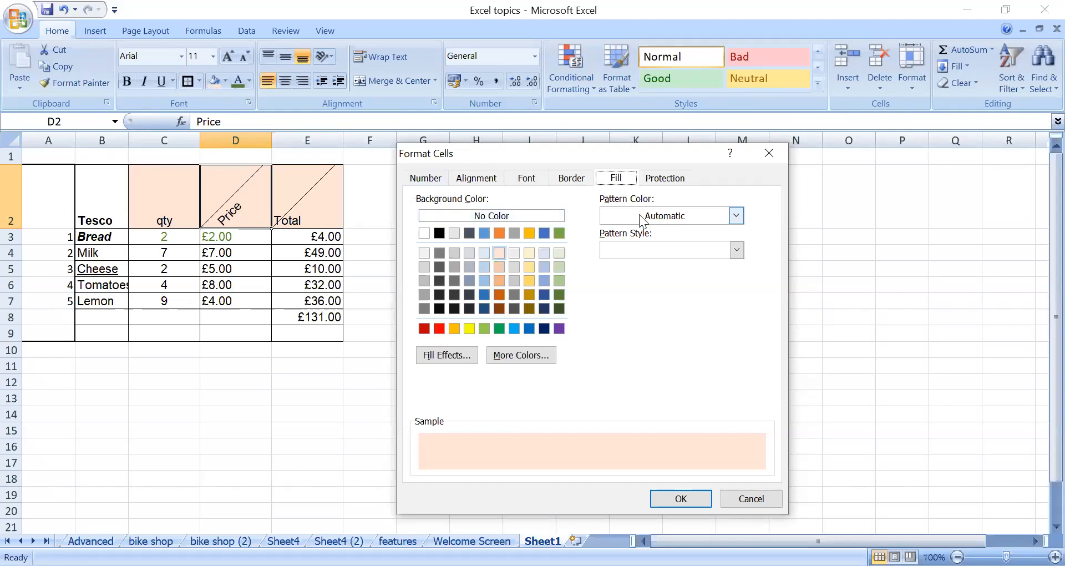
click(677, 182)
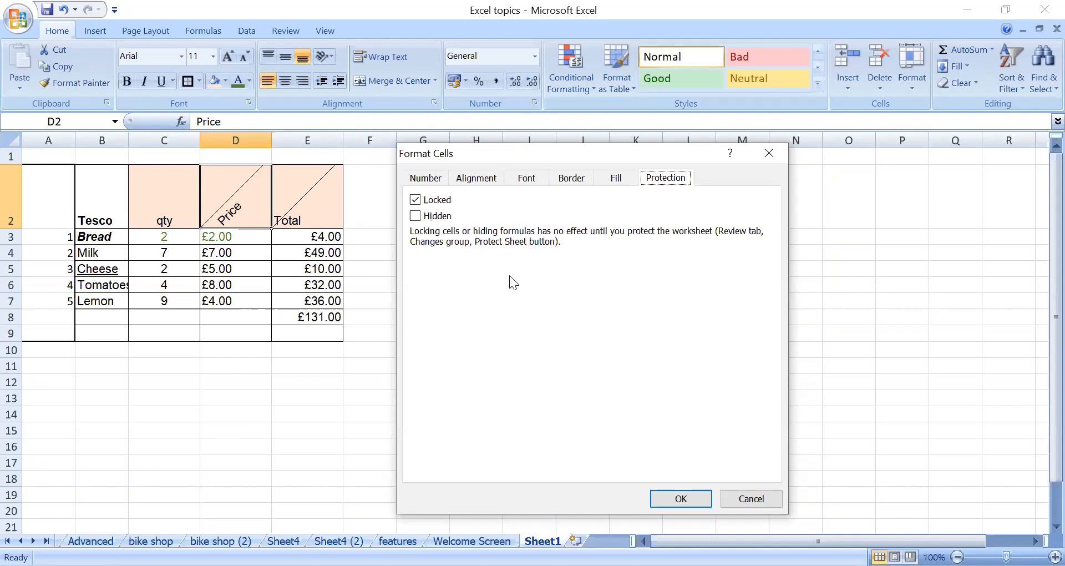
click(757, 499)
click(300, 416)
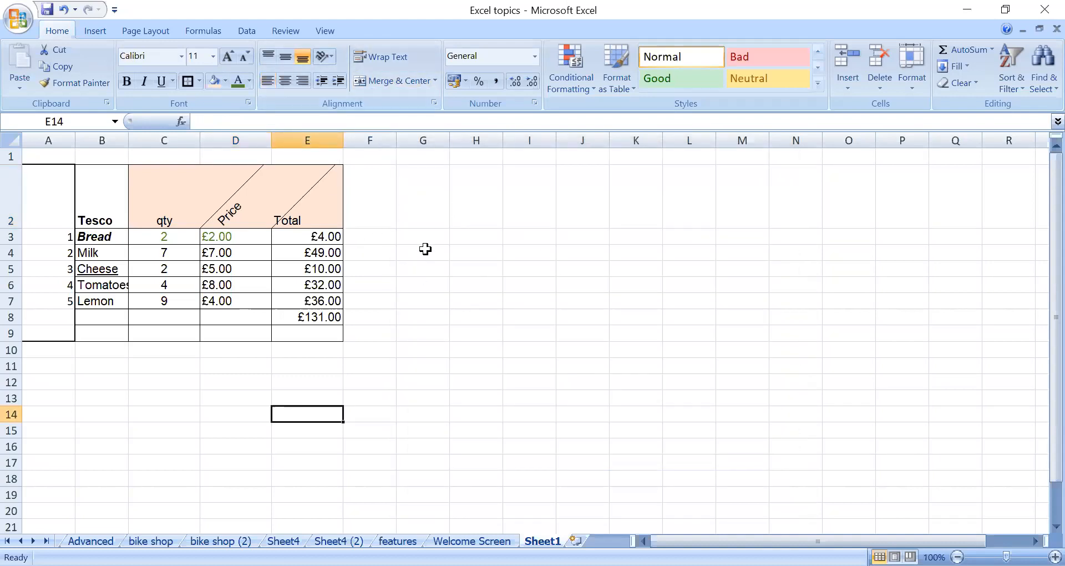
click(299, 196)
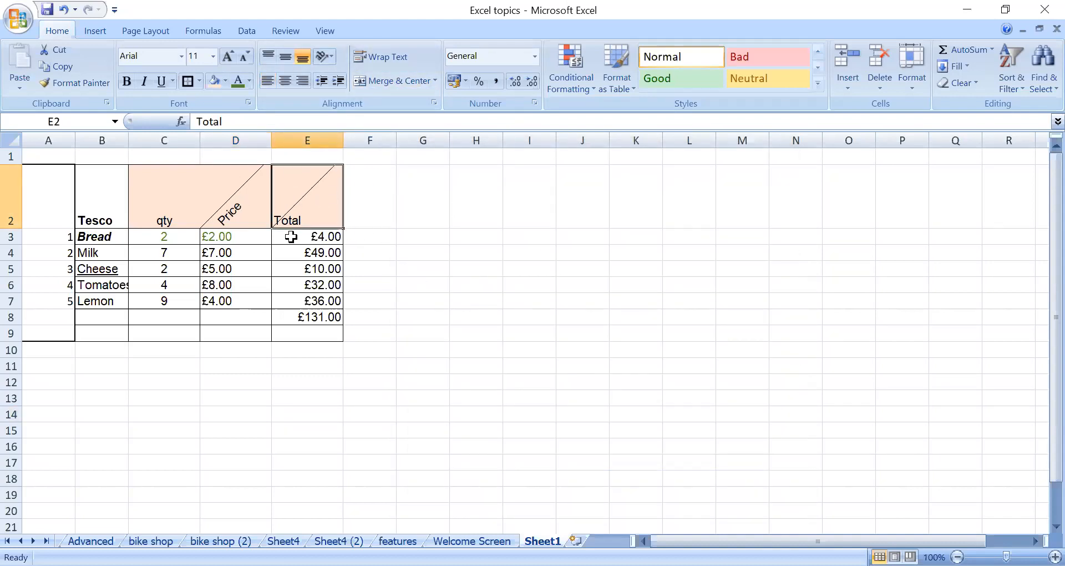
click(233, 199)
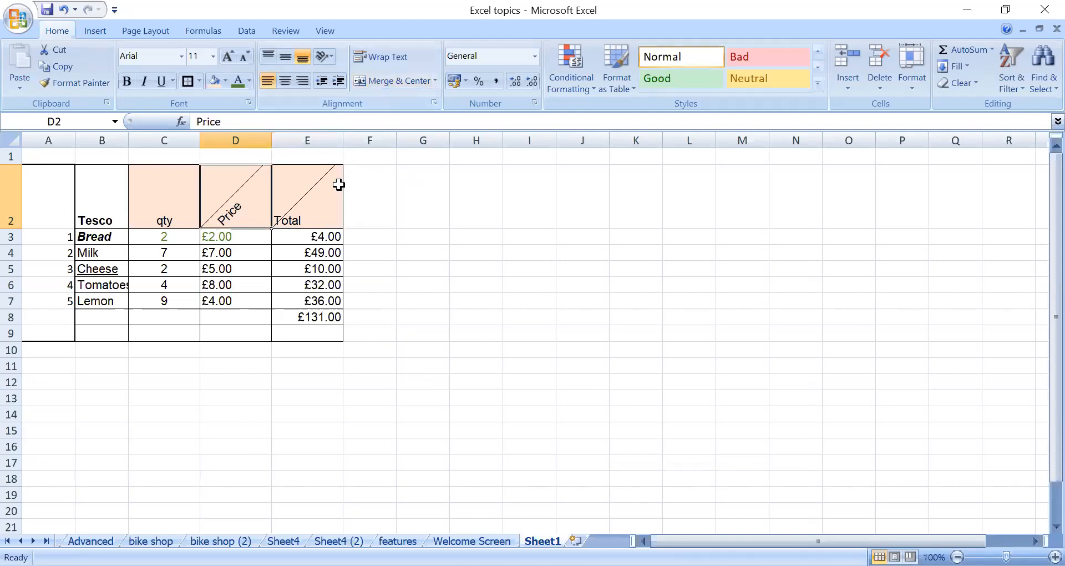
Step: Enter the sample heading Tesco in the empty cell G2
drag(418, 192, 515, 191)
click(442, 197)
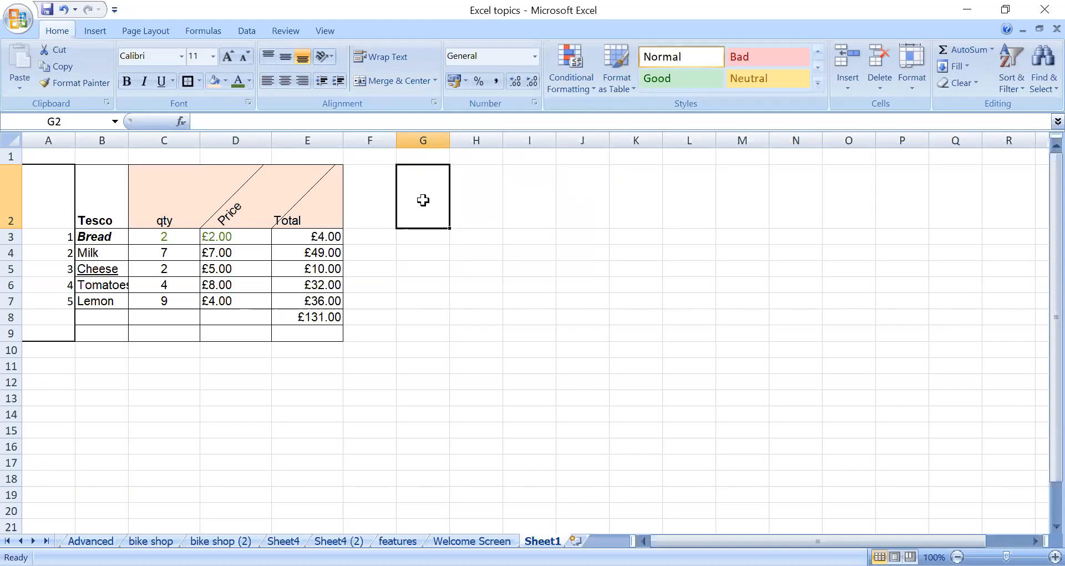
text(I)
key(BackSpace)
key(BackSpace)
key(BackSpace)
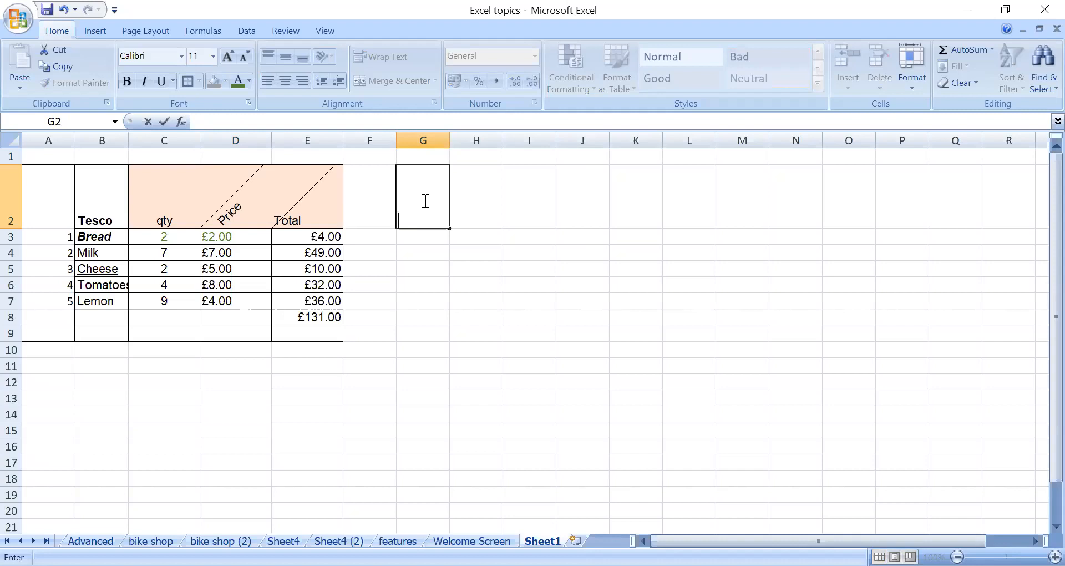
text(Tesco)
click(458, 316)
Step: Try merging and centring the Tesco heading across cells G2 to I2, and undo the merge
click(433, 198)
click(488, 198)
click(534, 197)
drag(415, 183, 516, 189)
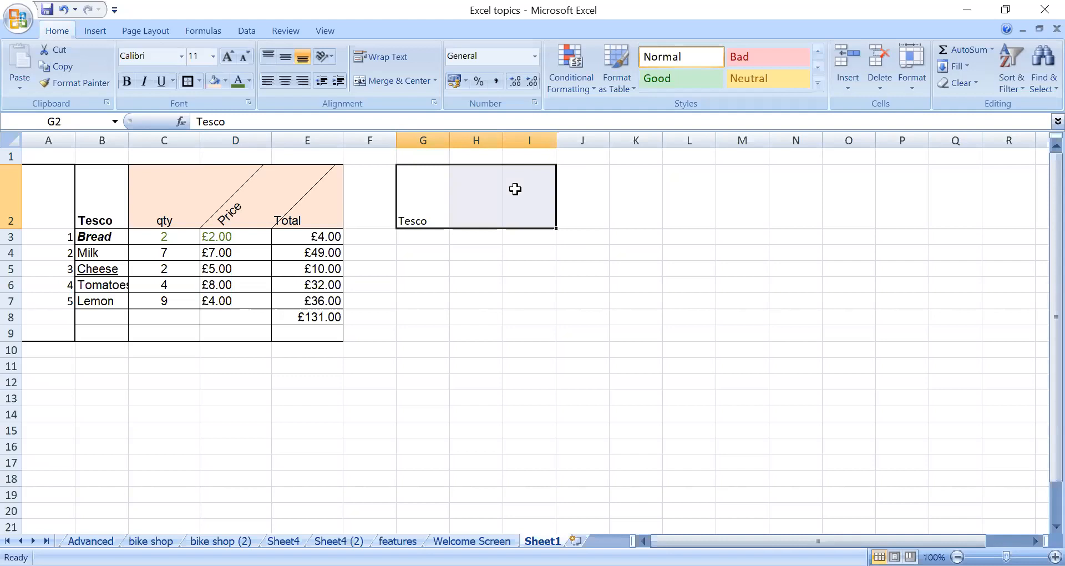
click(399, 82)
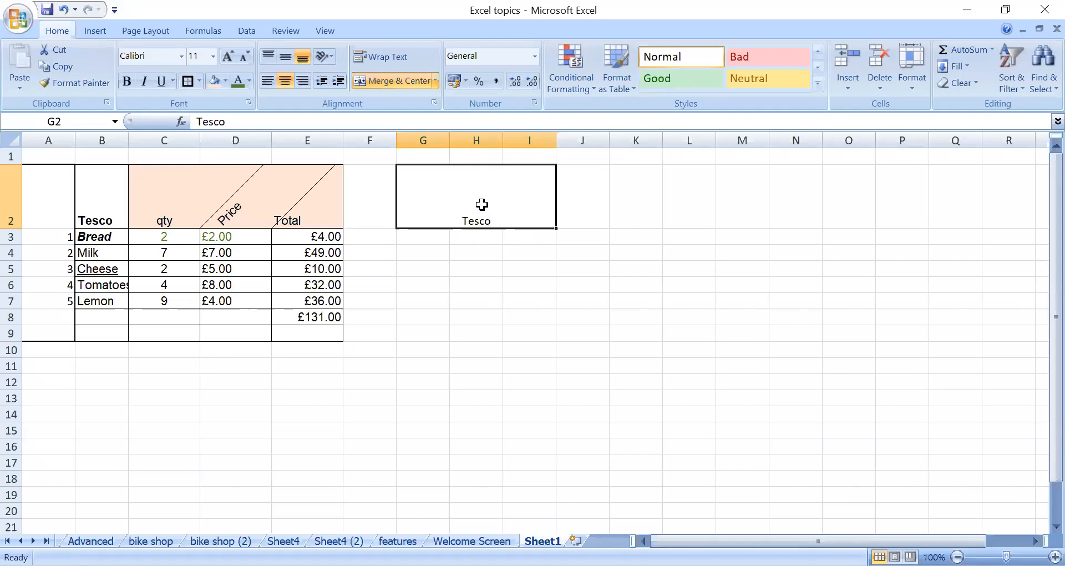
click(63, 9)
Step: Enter the sample sentence "i am going to Tesco" in cell J2
click(570, 193)
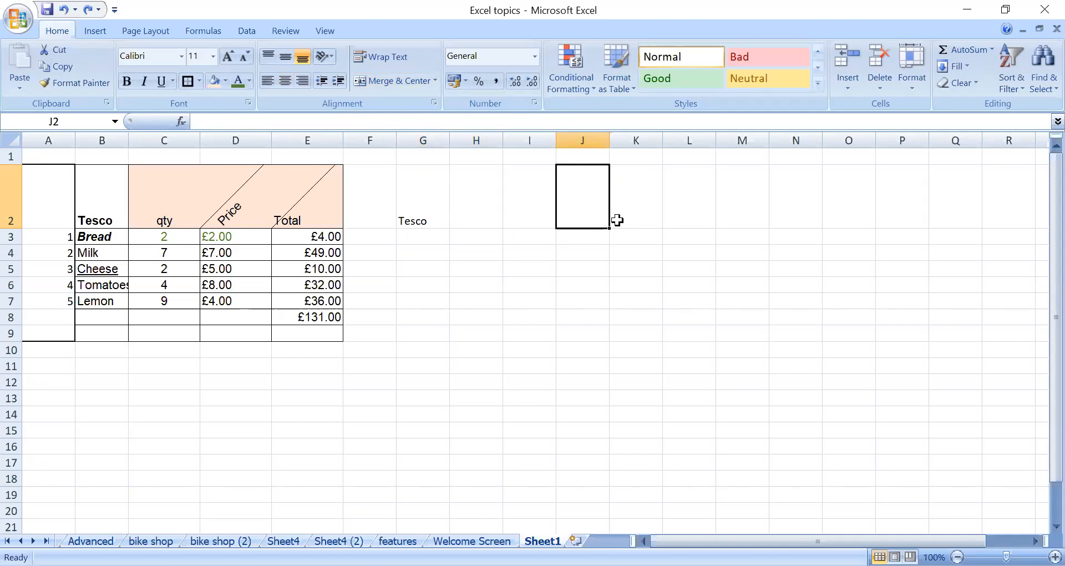
text(i am)
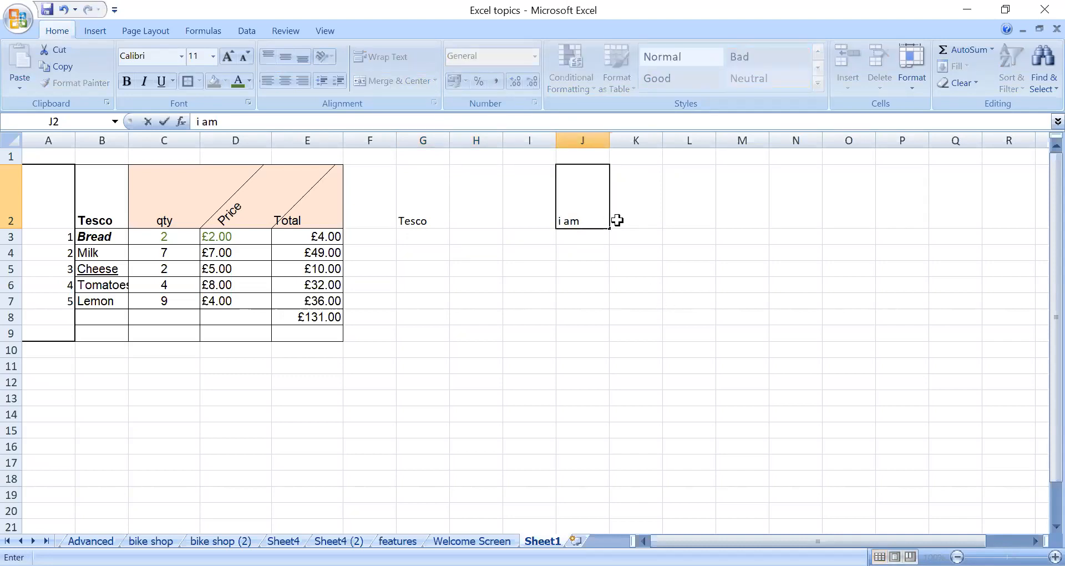
text( going to Tesco)
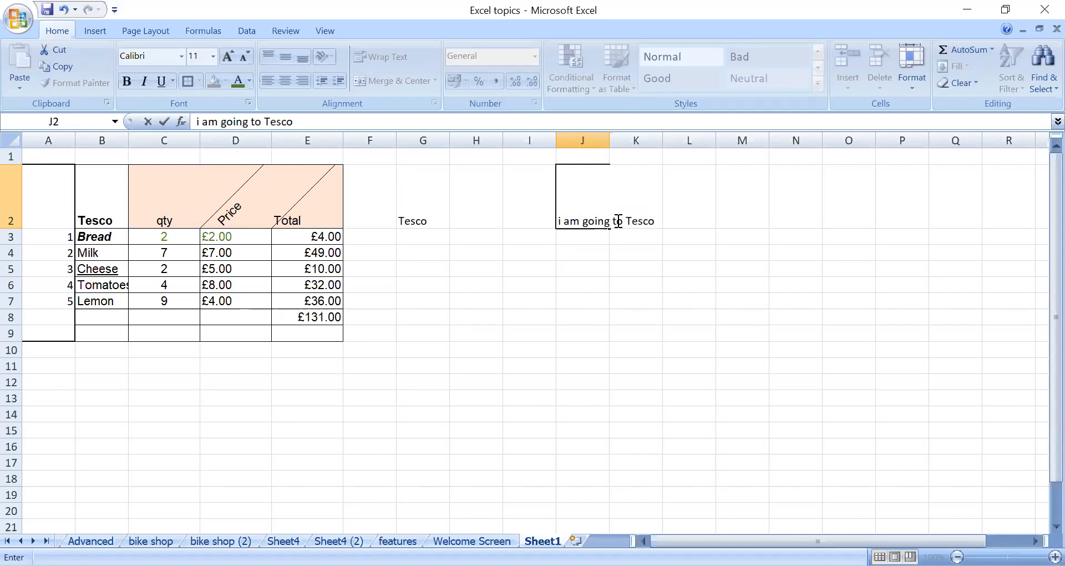
key(Return)
click(577, 219)
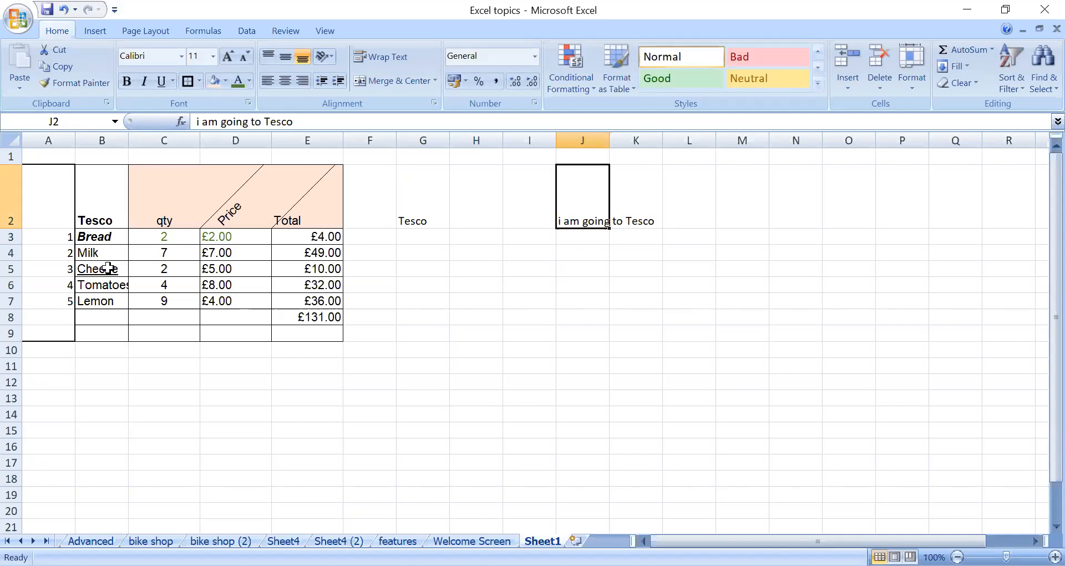
Step: Reduce the height of row 2 and enter the filler text "ghr ujjjd" in cell K2
drag(11, 228, 15, 185)
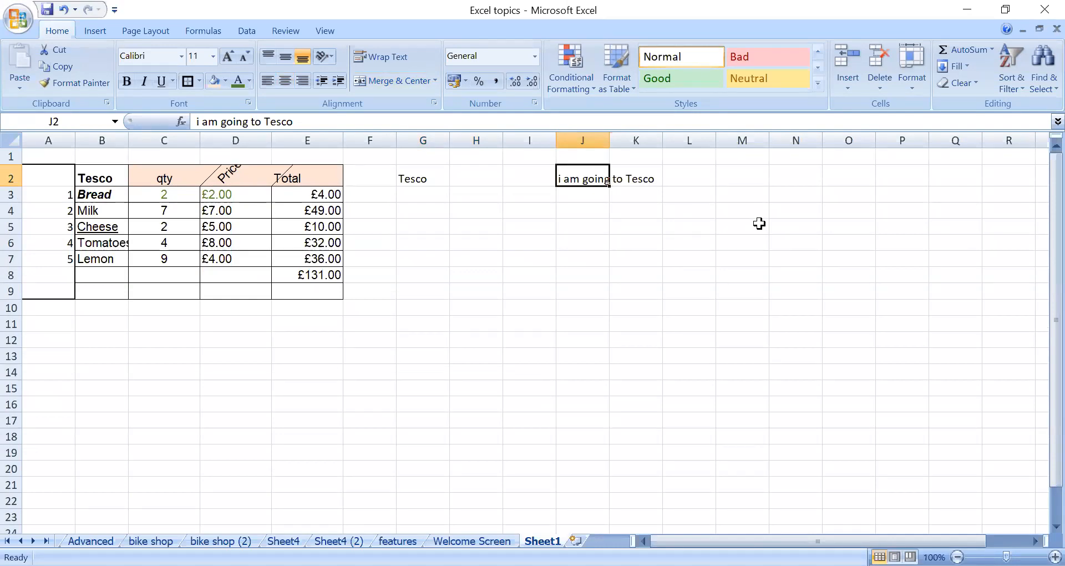
click(628, 181)
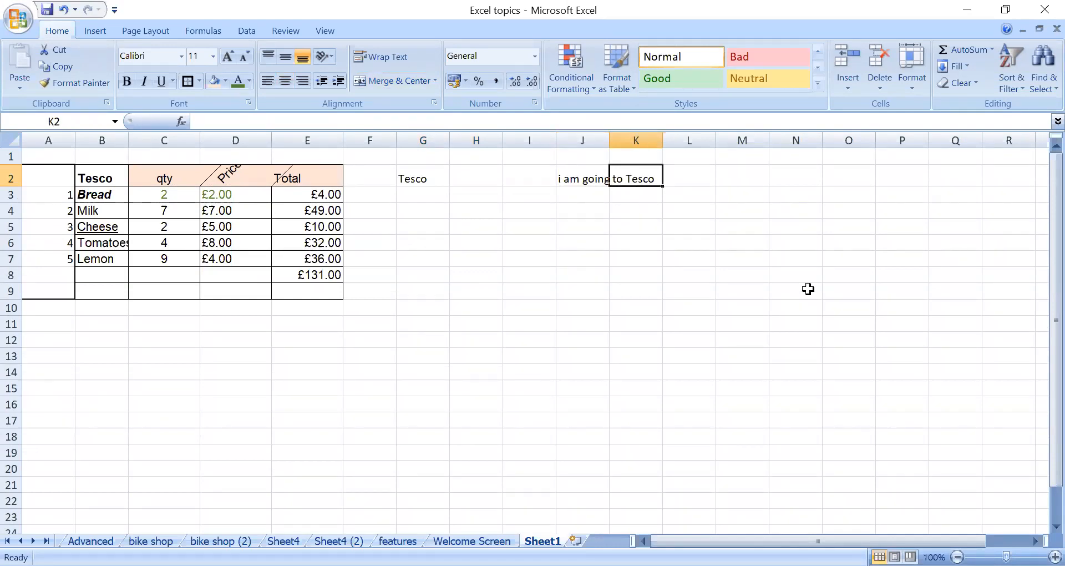
text(ghr ujjjd)
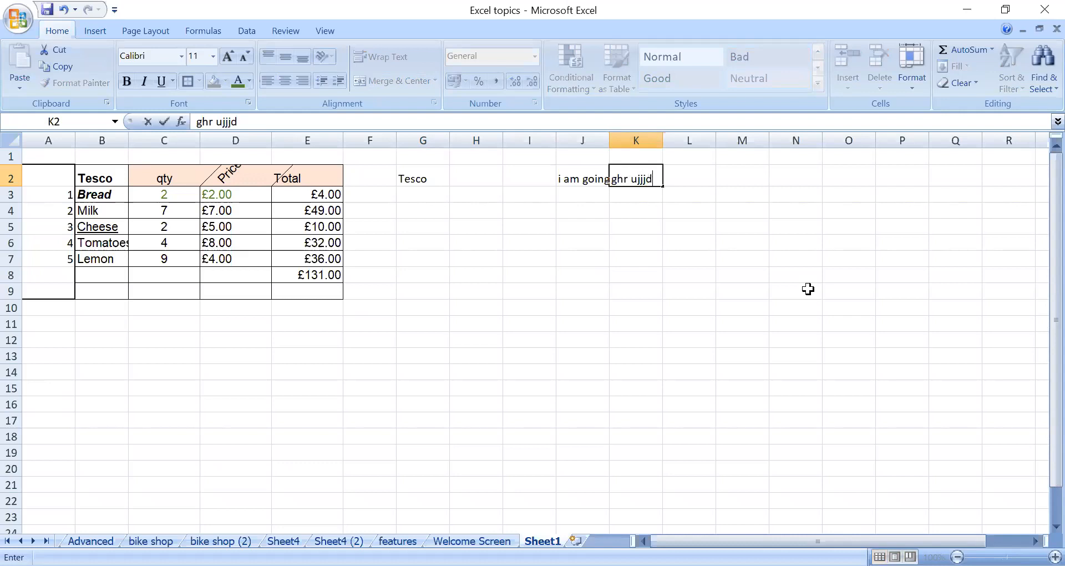
click(764, 276)
Step: Wrap the sentence in J2, auto-fitting the height of row 2 and slightly widening column J around it
click(584, 173)
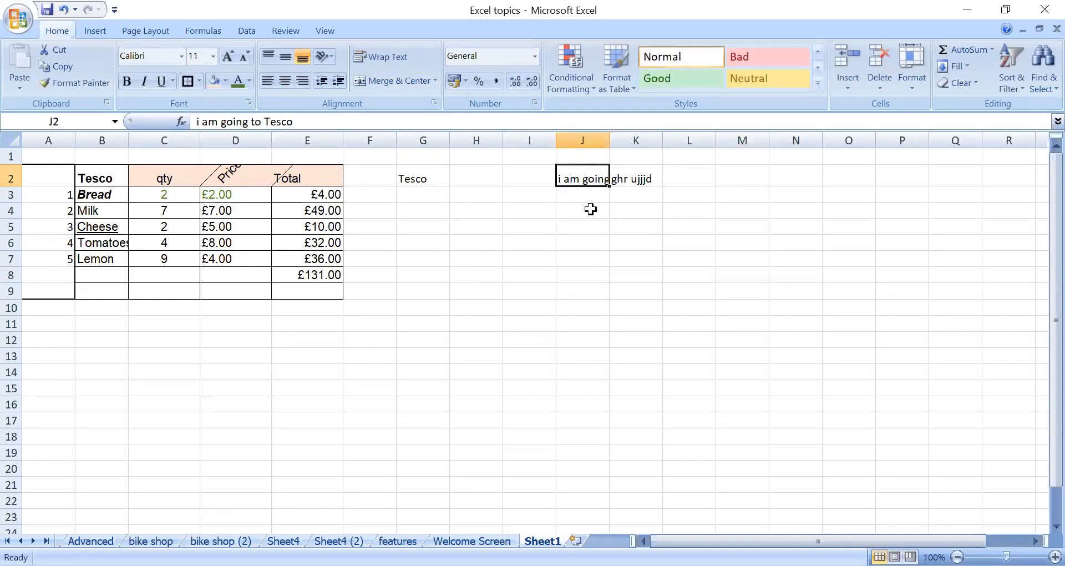
click(385, 55)
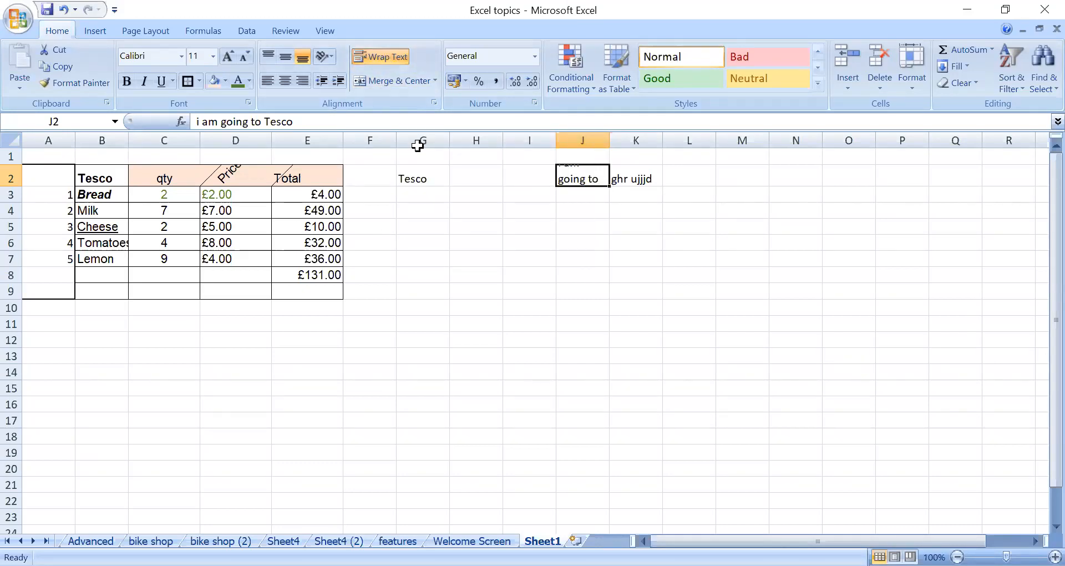
click(383, 56)
click(383, 55)
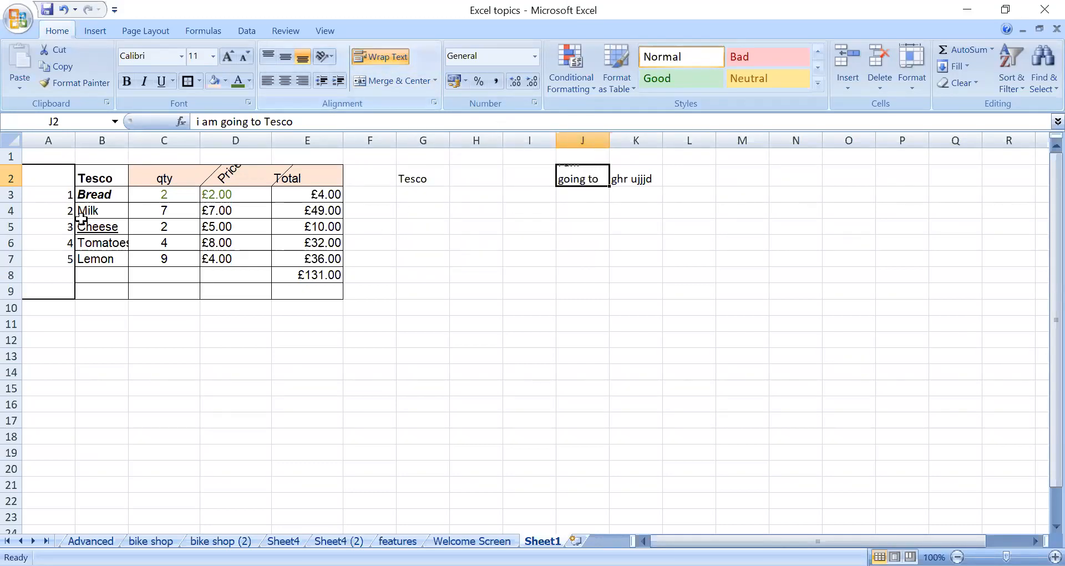
double_click(14, 187)
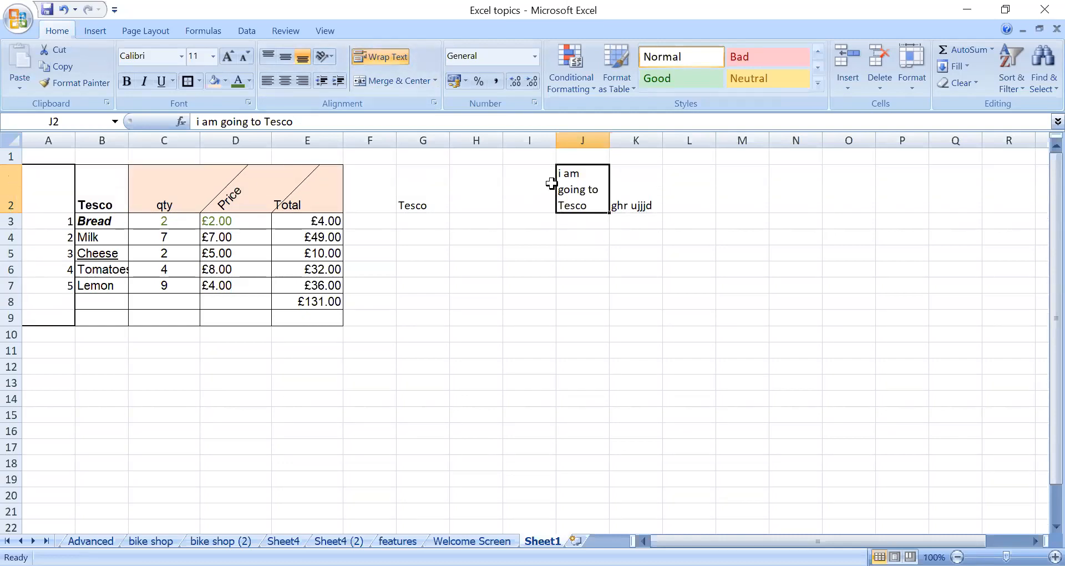
drag(608, 142, 621, 142)
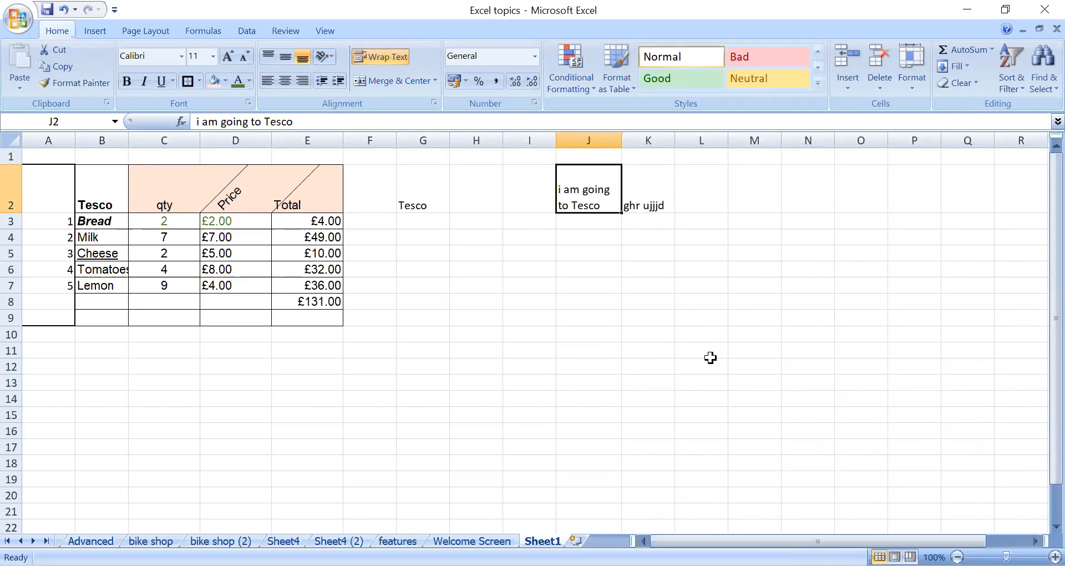
Step: Delete the filler text in K2 and the remaining sample text in cells G2 to J2
click(645, 195)
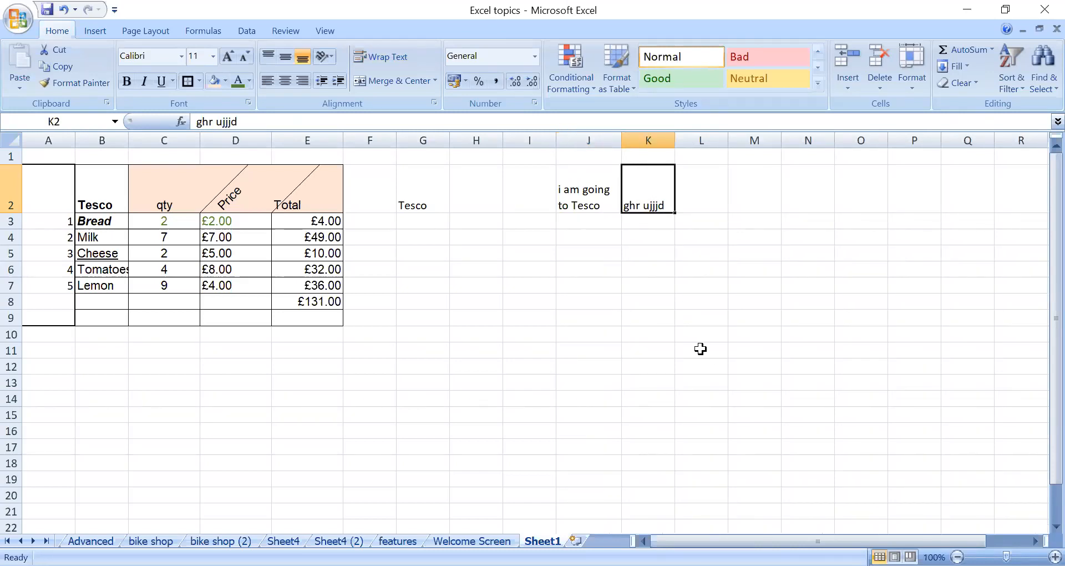
key(Delete)
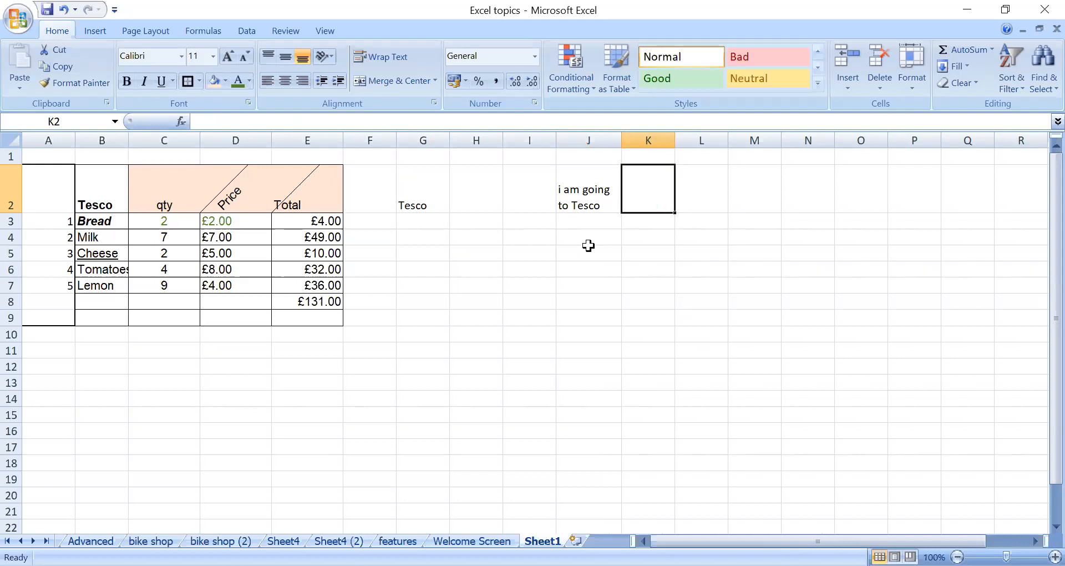
drag(659, 189, 428, 190)
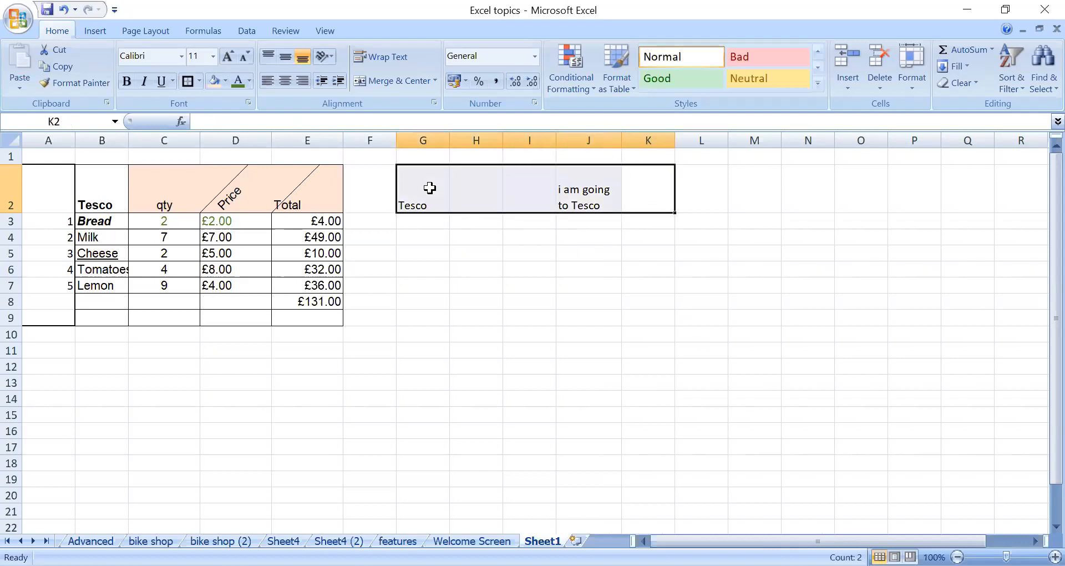
key(Delete)
click(536, 368)
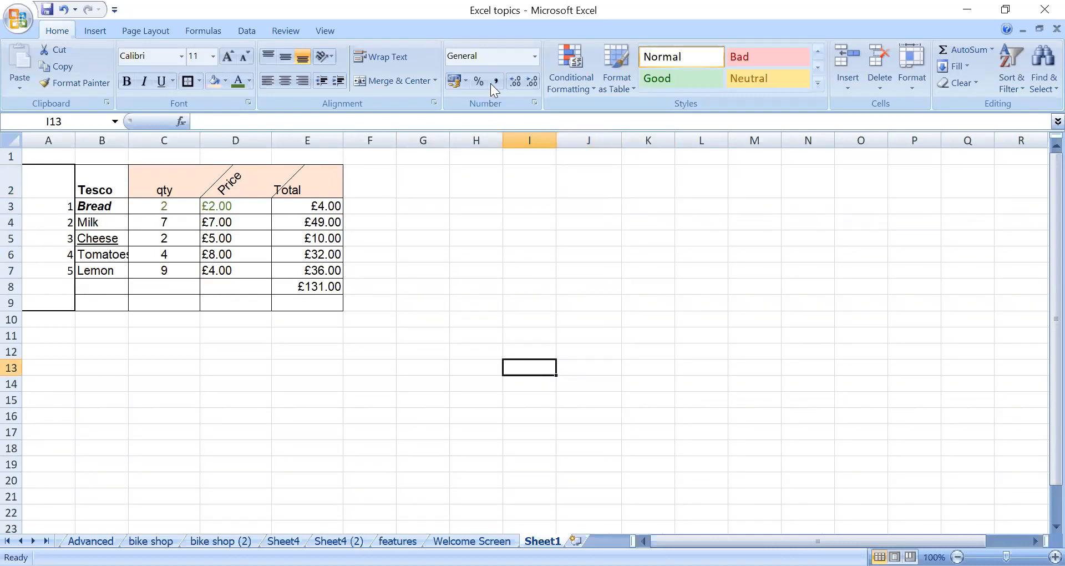
Step: Examine the Date number formats in the Format Cells dialog for an empty cell and leave without applying one
click(533, 103)
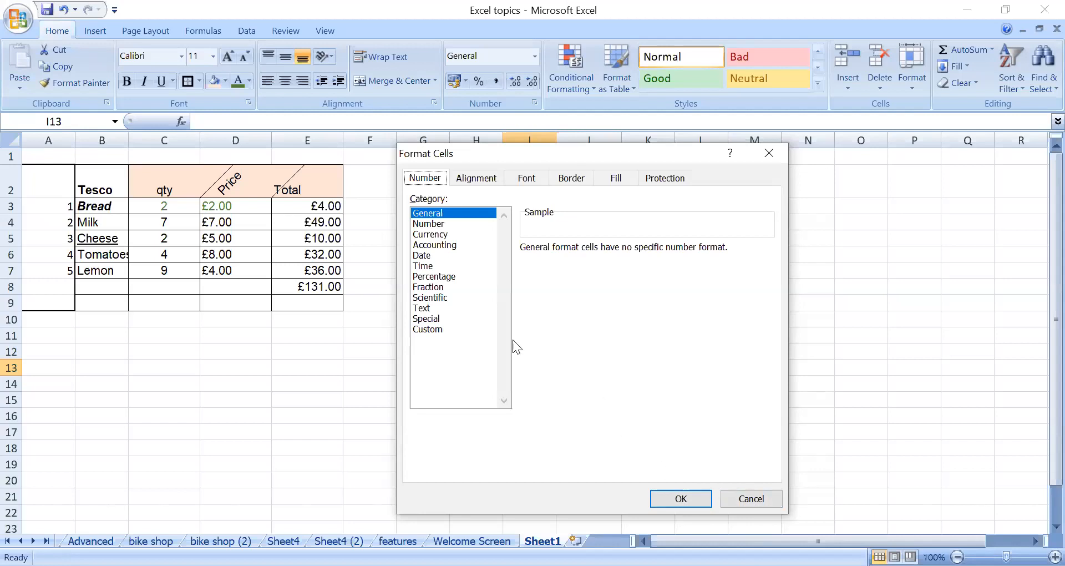
click(428, 255)
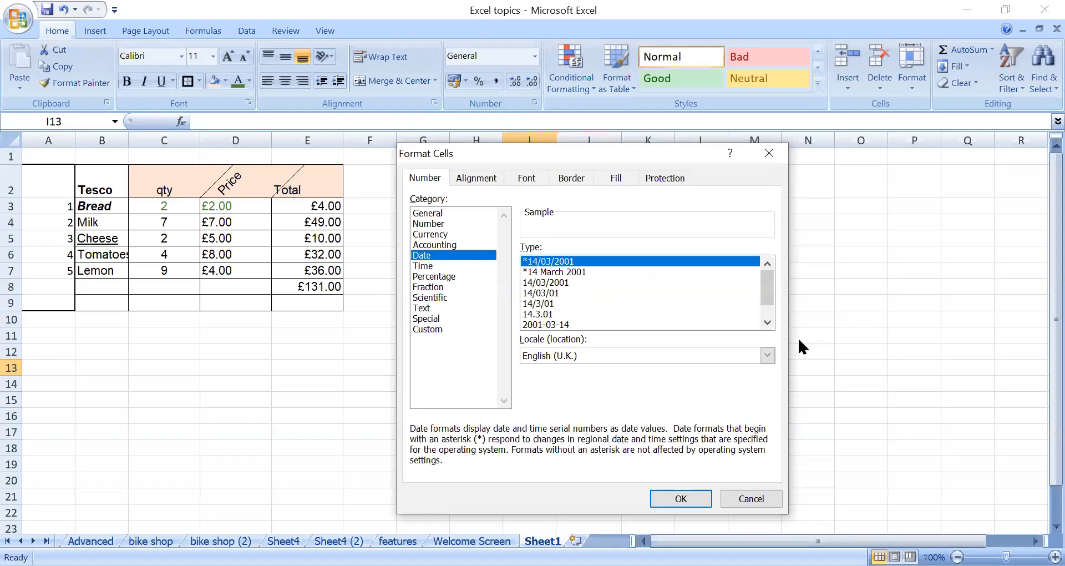
click(766, 321)
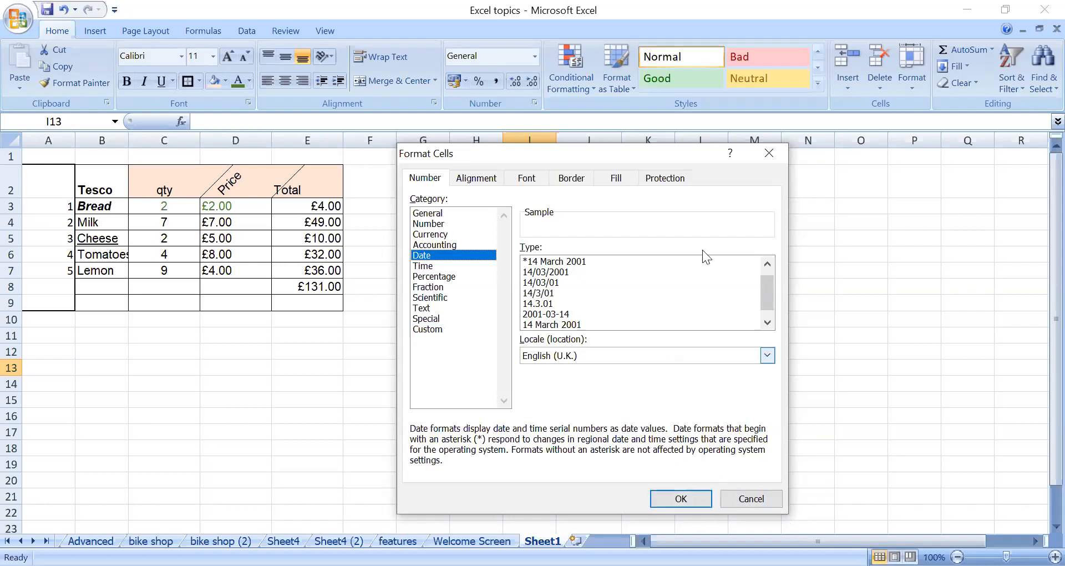
click(752, 499)
click(663, 283)
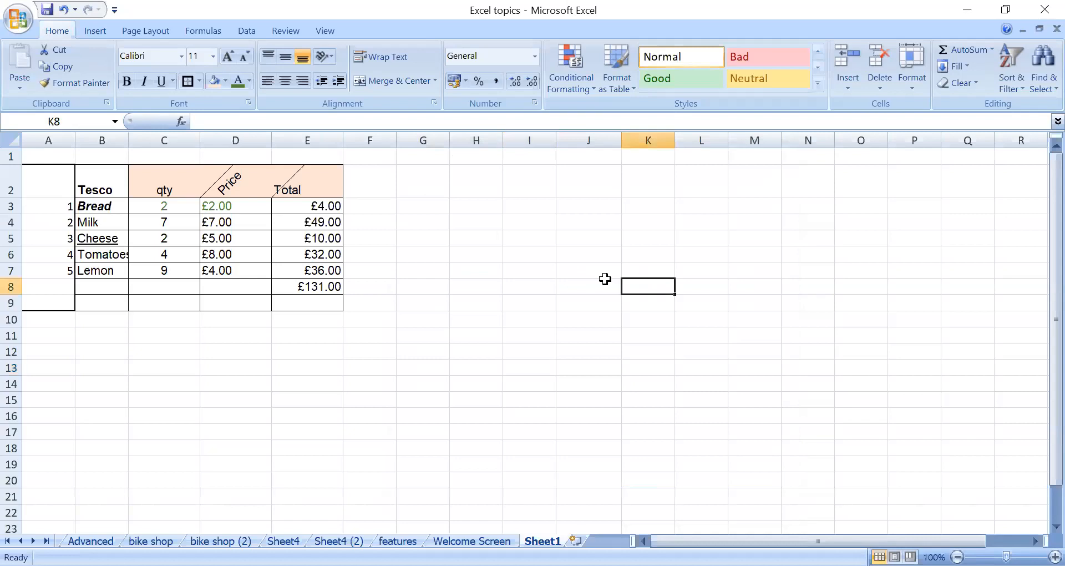
Step: Look over the Conditional Formatting options and the Format as Table style gallery without applying any
click(592, 88)
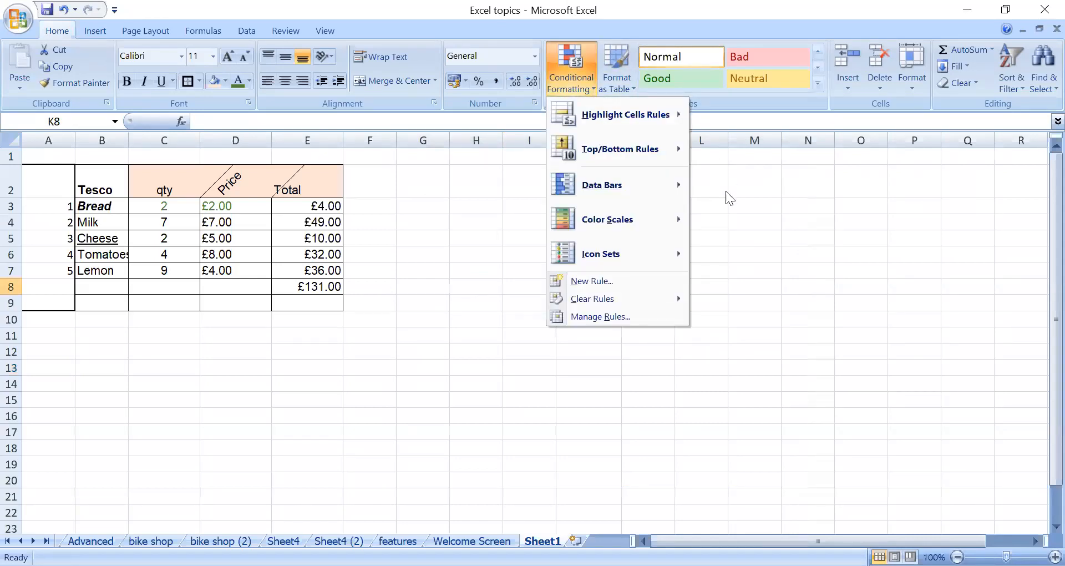
click(632, 93)
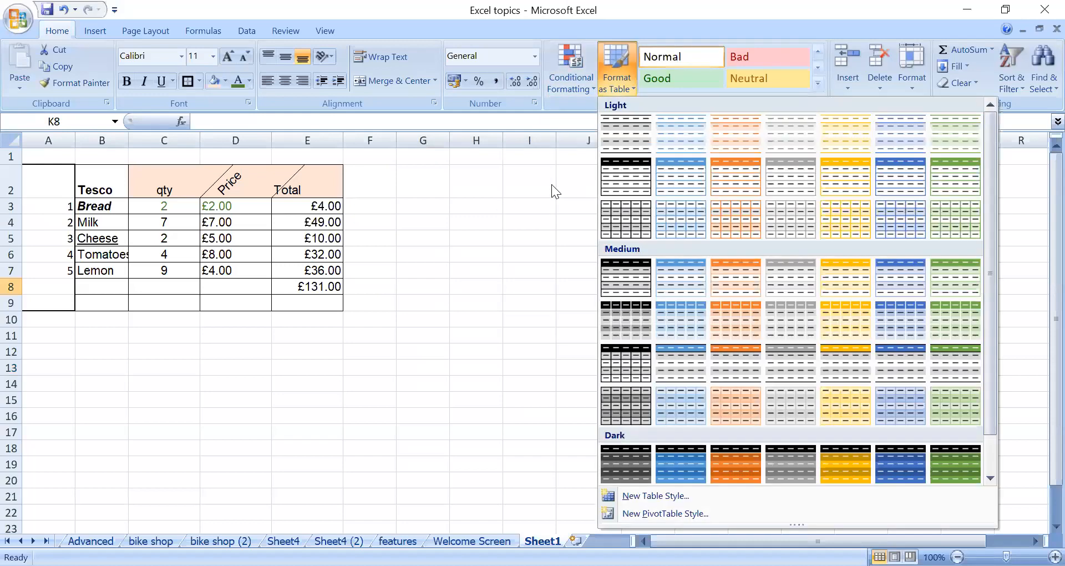
click(551, 184)
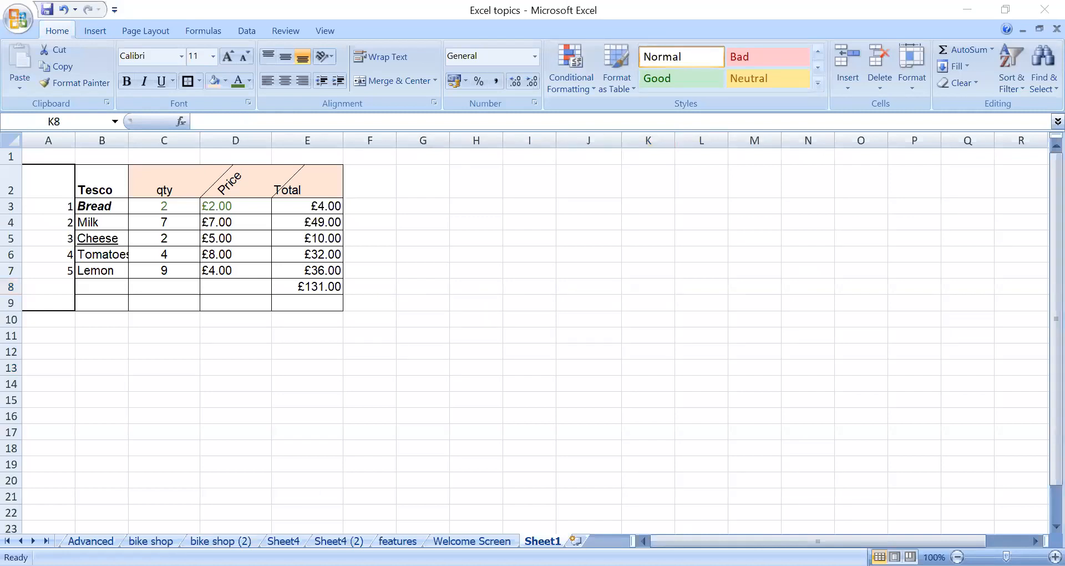
Step: Look at the topic list on the Basic topic sheet and return to Sheet1
click(7, 540)
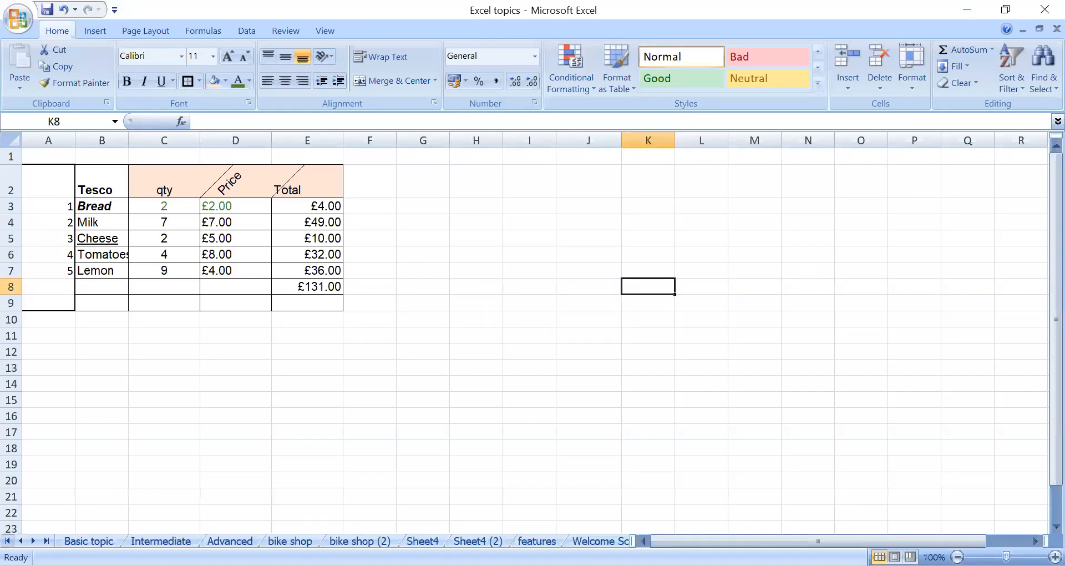
click(89, 541)
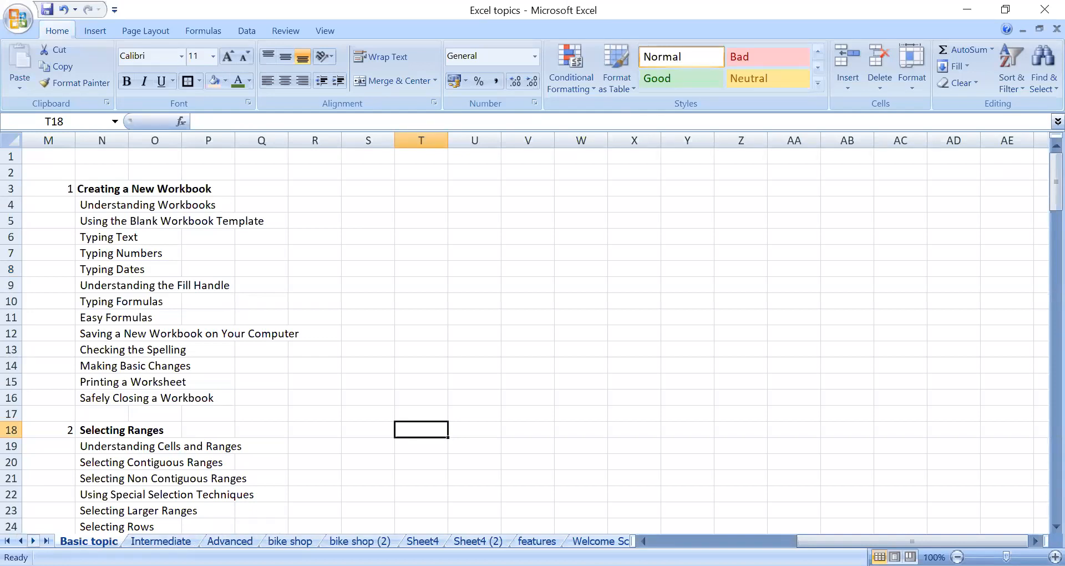
click(33, 541)
click(33, 540)
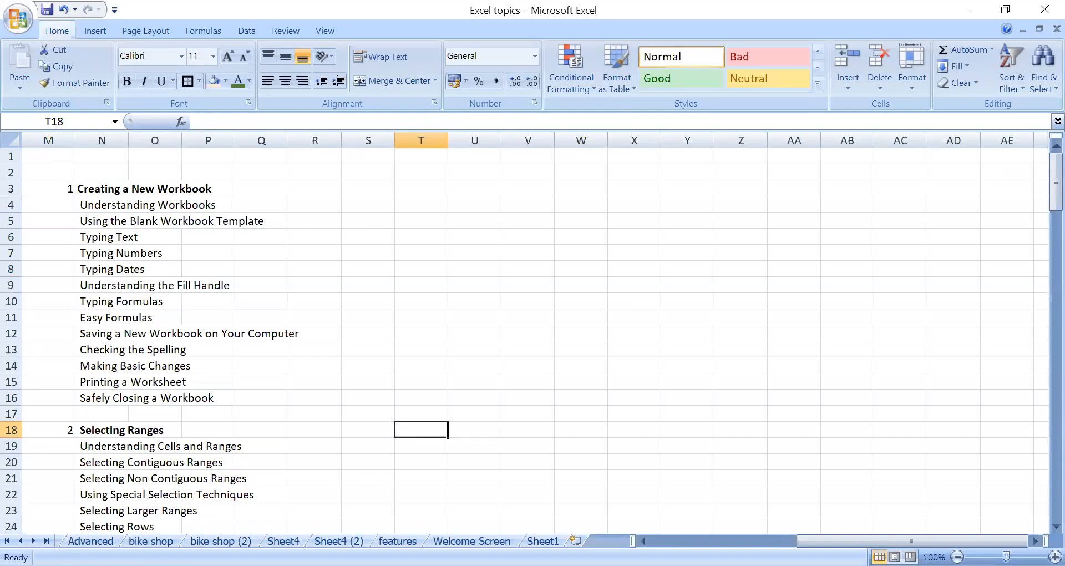
click(543, 540)
click(307, 335)
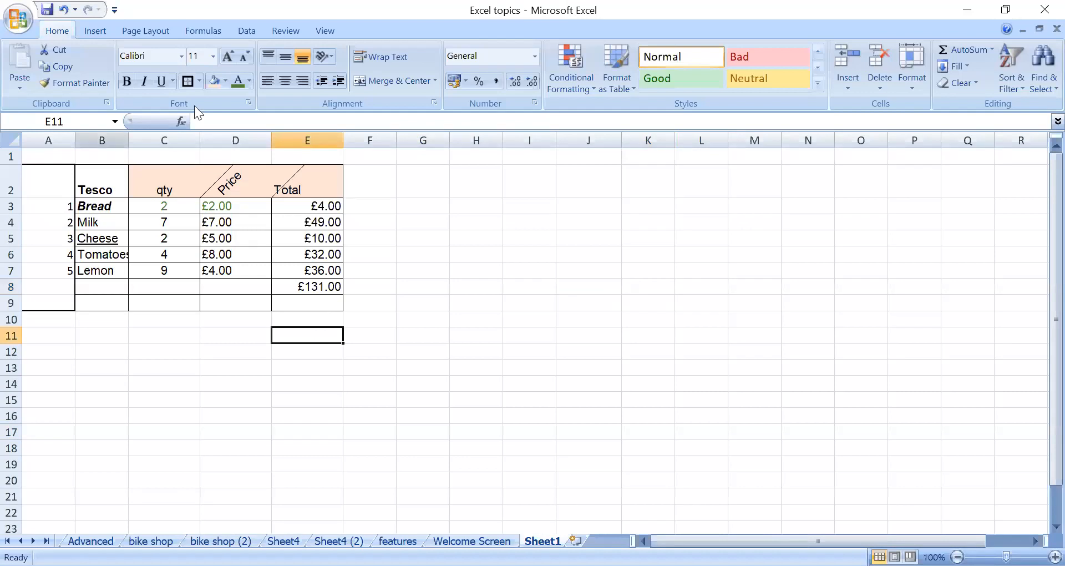
Step: Left- and bottom-align the header cells B2:E2 of the shopping list and set their orientation to Vertical Text
drag(65, 182, 315, 297)
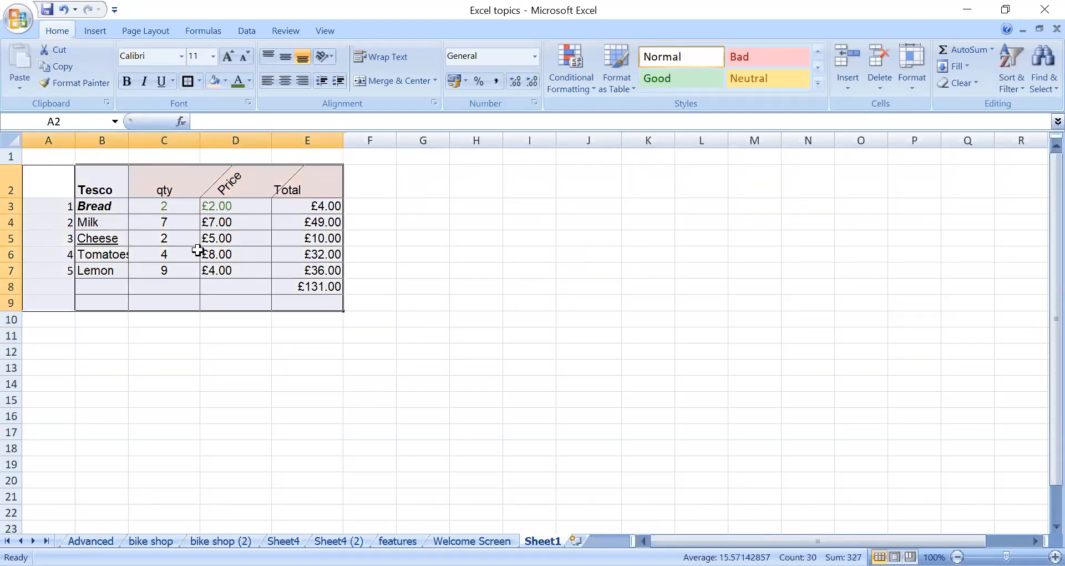
drag(93, 176, 304, 174)
click(267, 81)
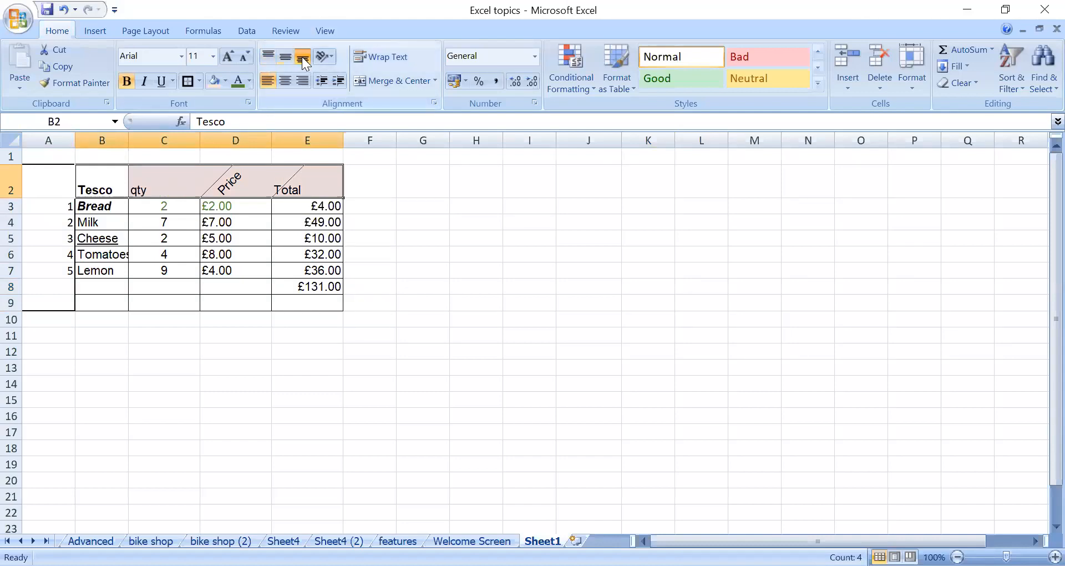
click(331, 56)
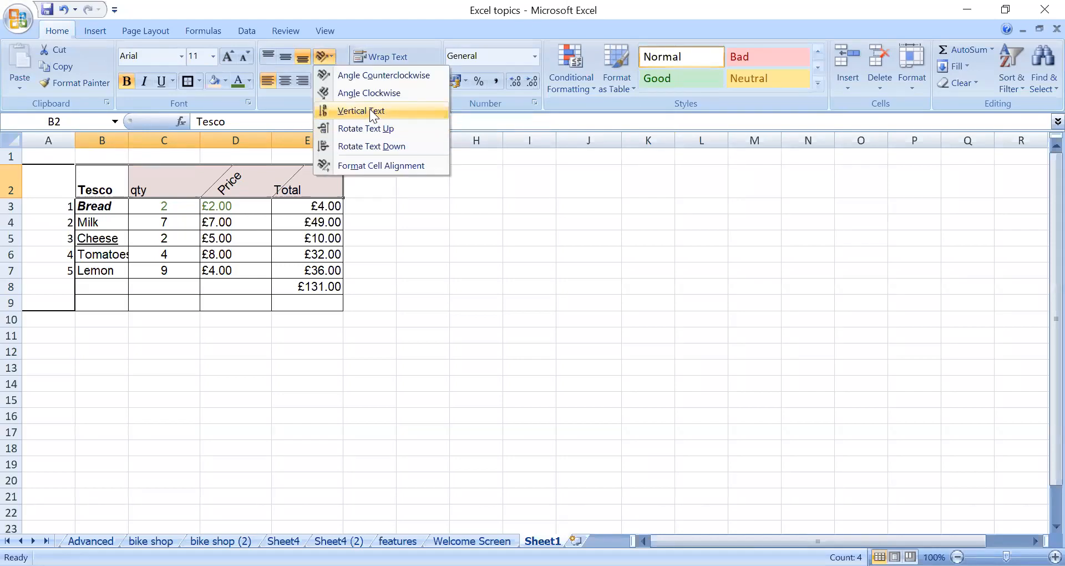
click(369, 109)
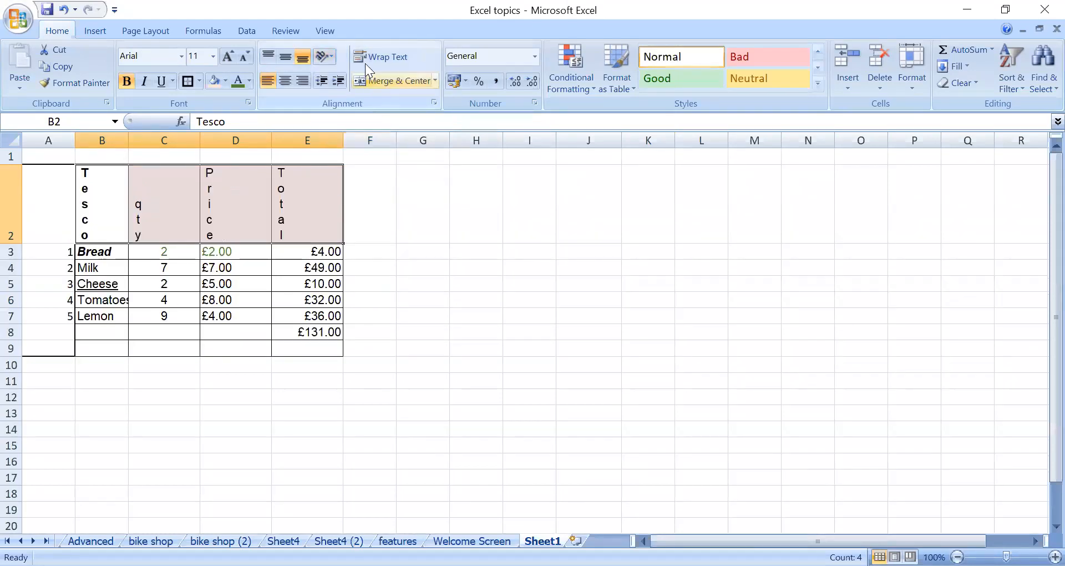
Step: Review the undo history and undo the vertical orientation of the header cells
click(331, 56)
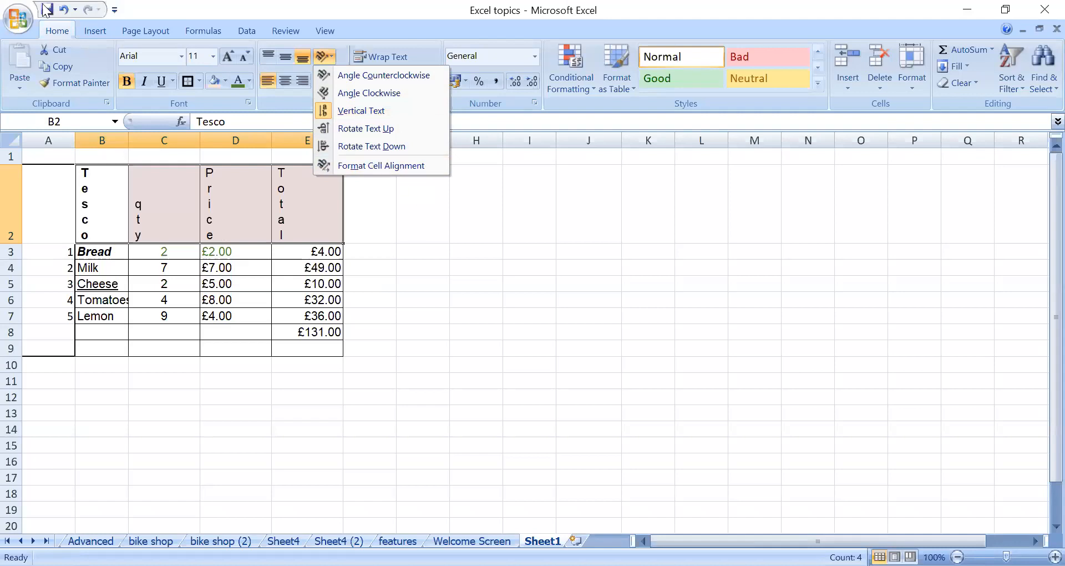
click(75, 10)
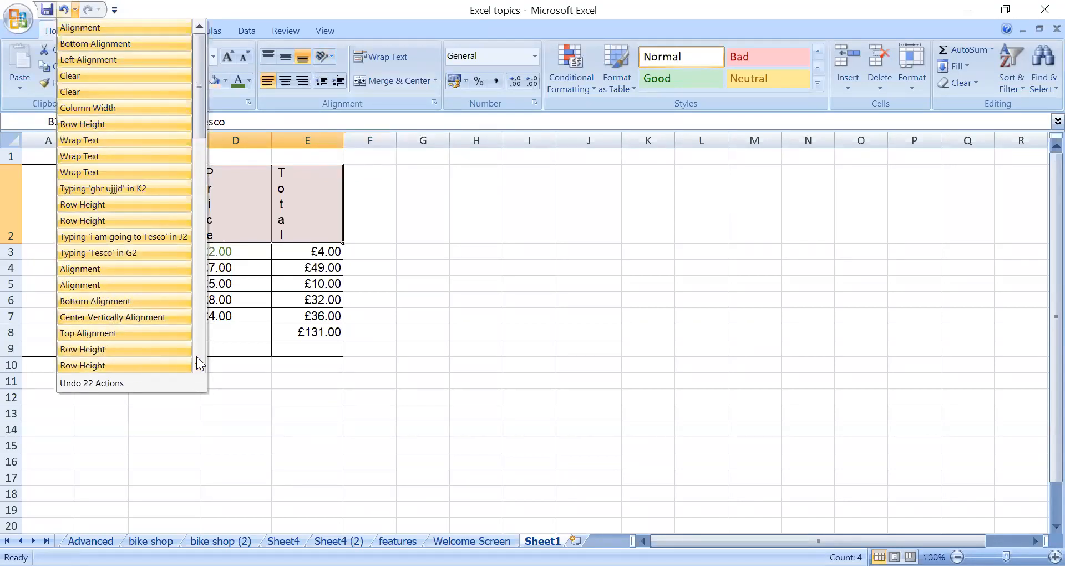
click(75, 10)
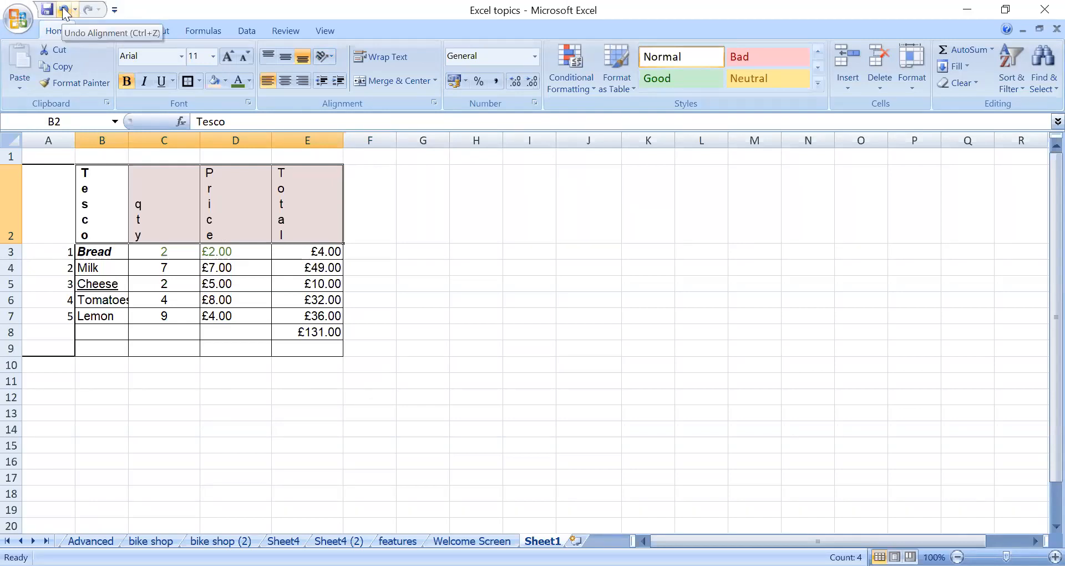
click(438, 216)
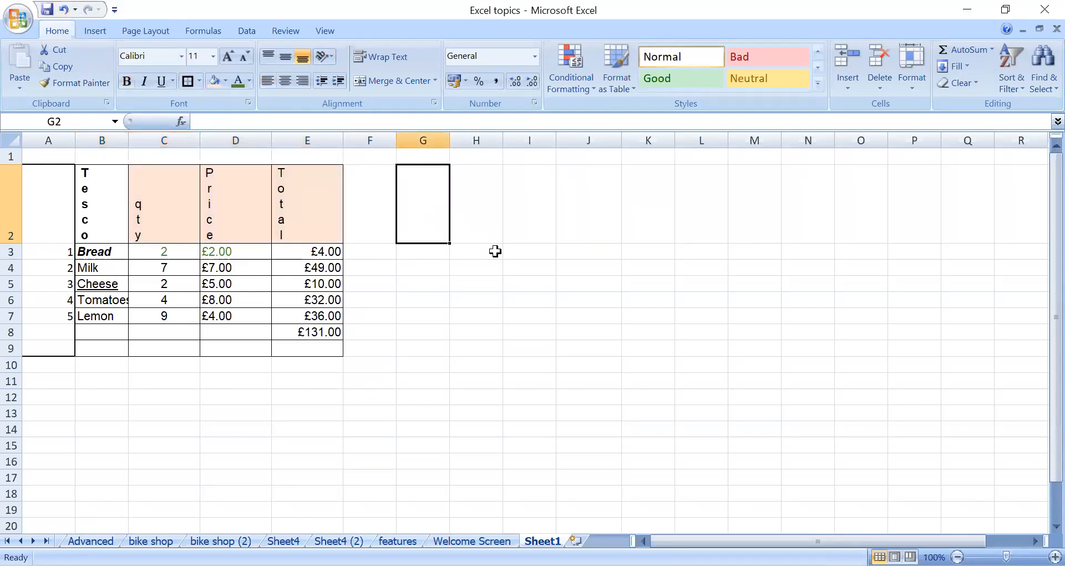
click(63, 10)
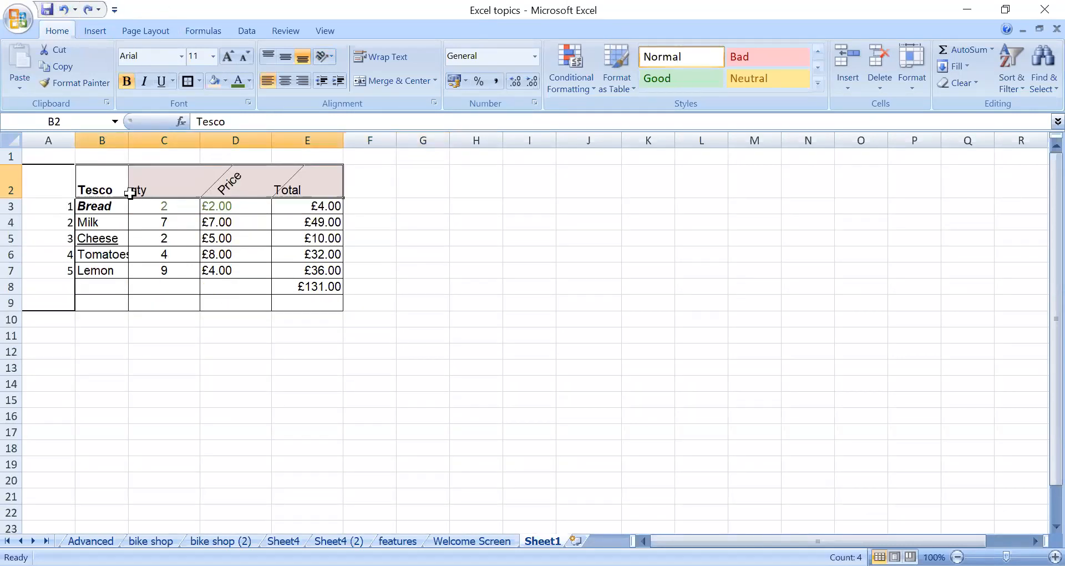
Step: Undo all actions in the history back through the earliest Bold entry, and clear the copy marquee around D4
click(75, 10)
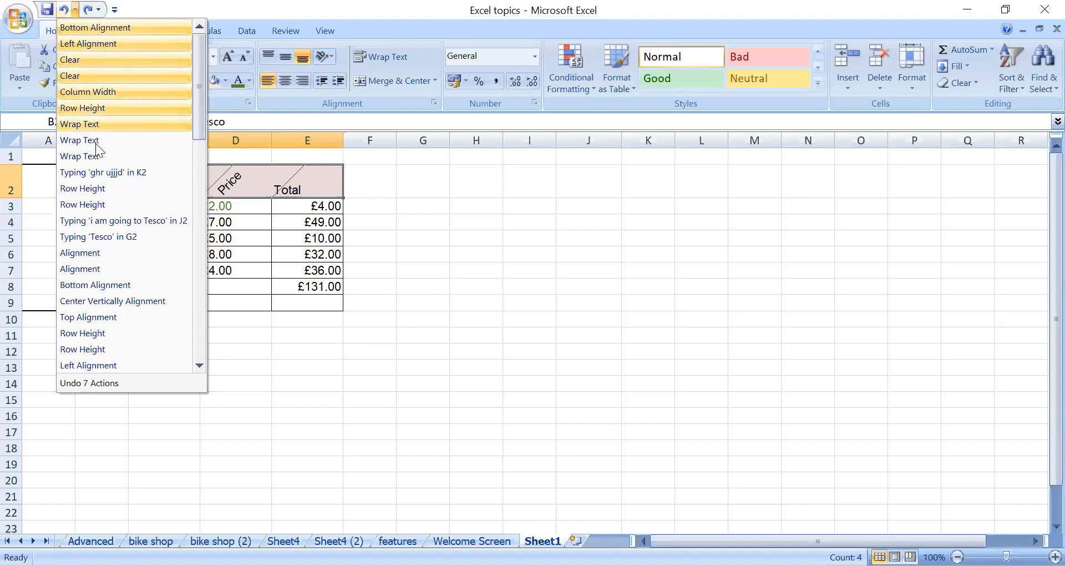
drag(200, 120, 202, 213)
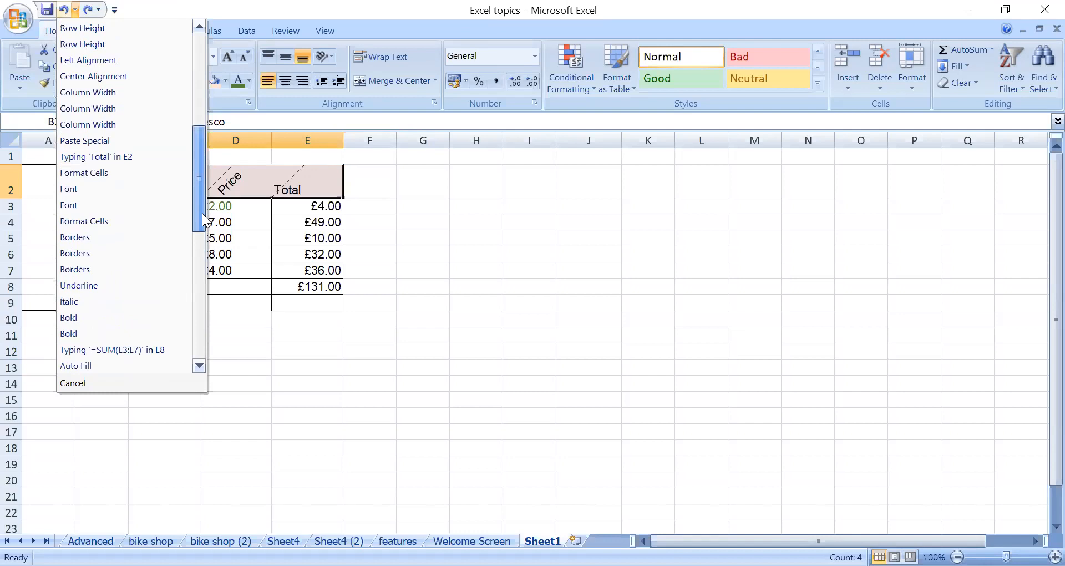
click(101, 332)
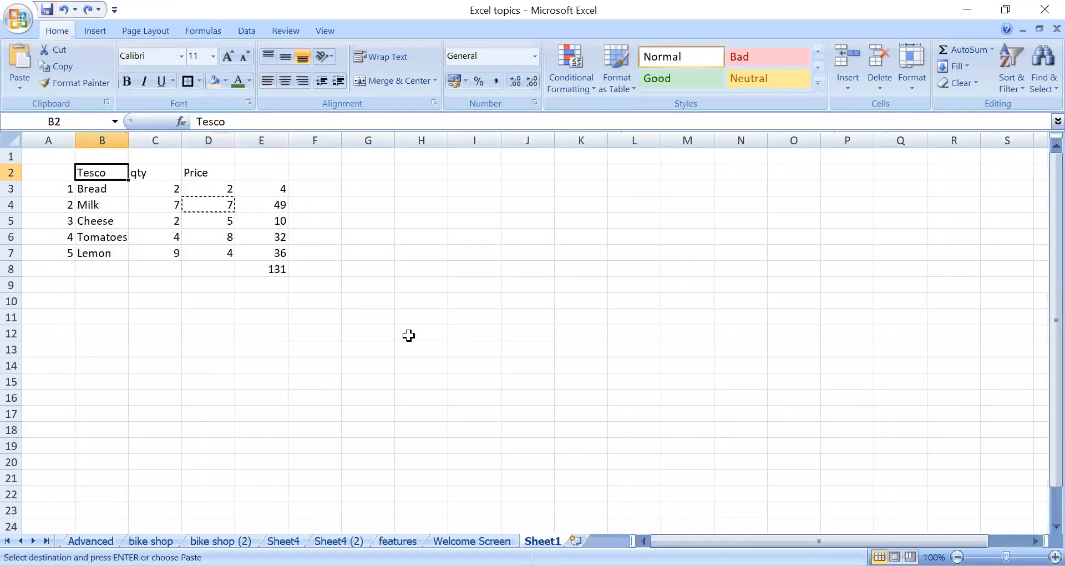
key(Escape)
click(282, 333)
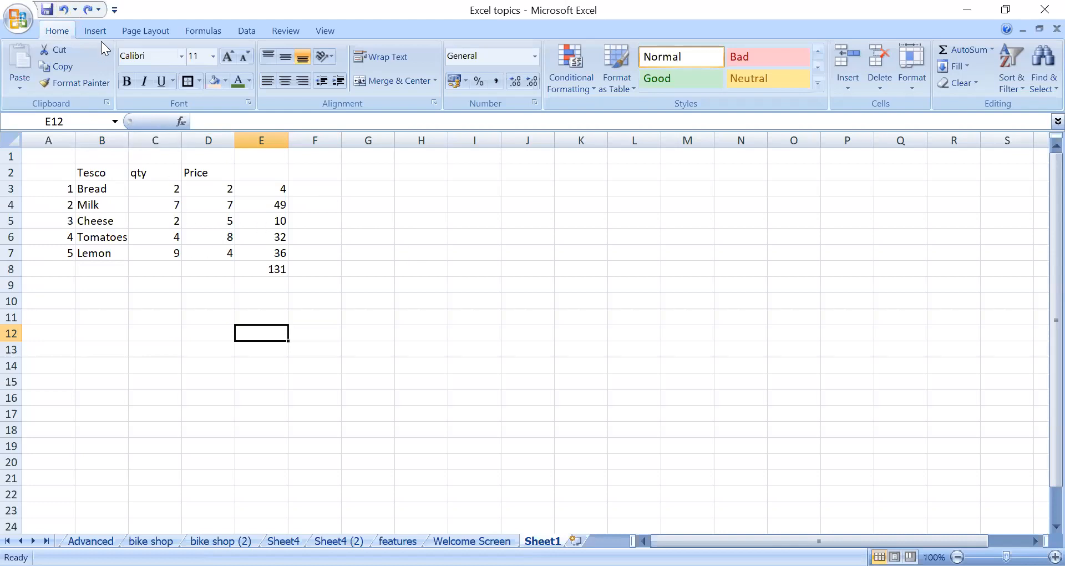
Step: Review the redo history and redo the two Bold actions and the Italic action
click(98, 9)
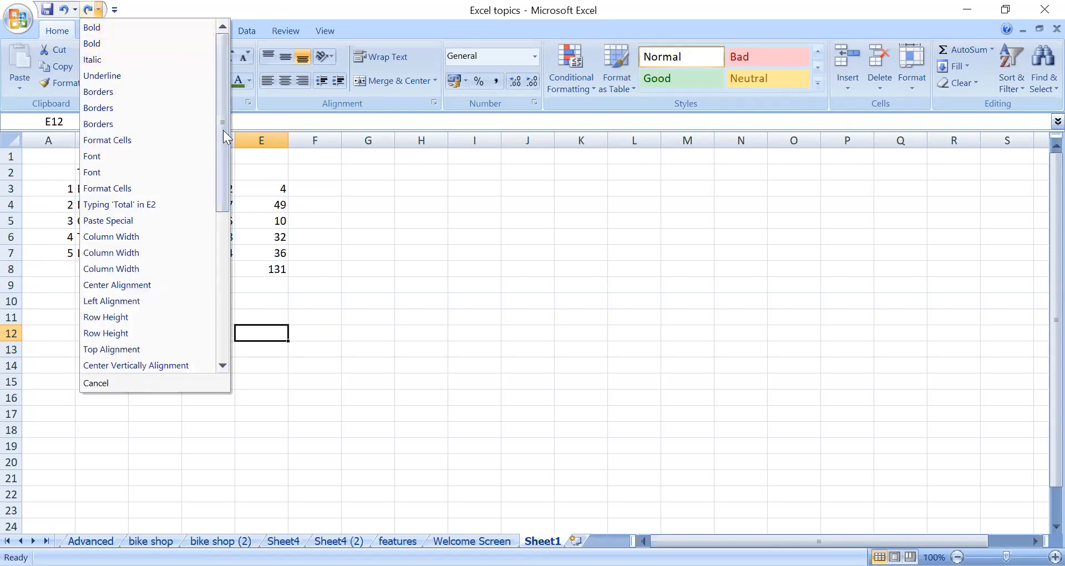
scroll(223, 131, down, 1)
scroll(230, 338, down, 5)
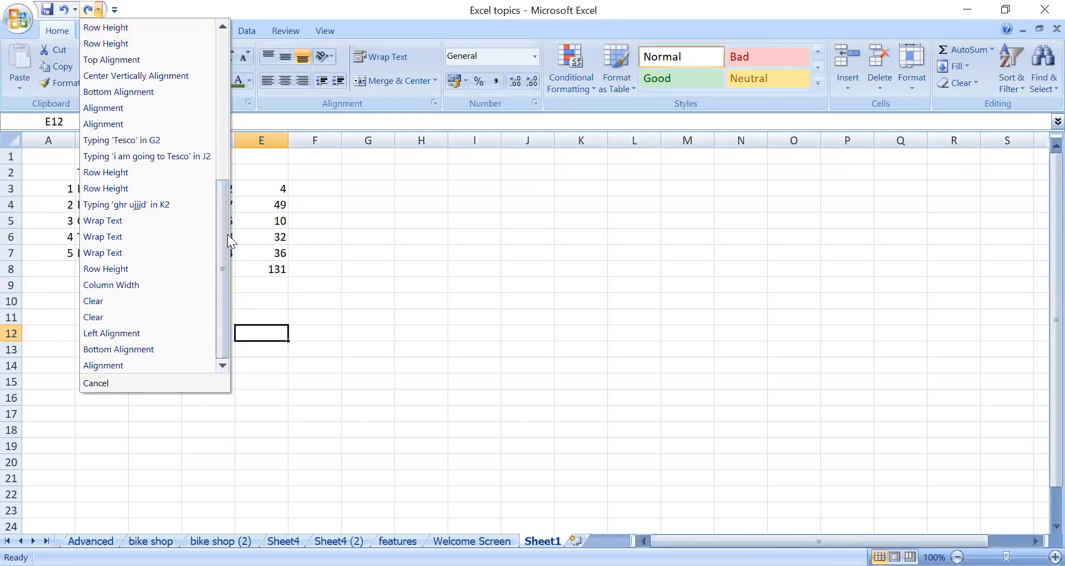
drag(223, 245, 221, 29)
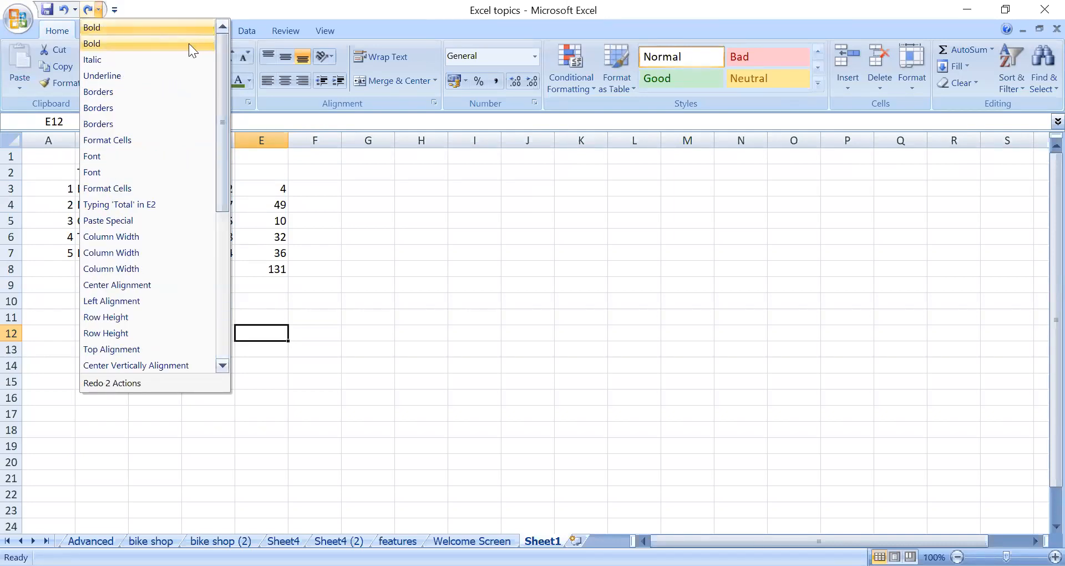
click(101, 55)
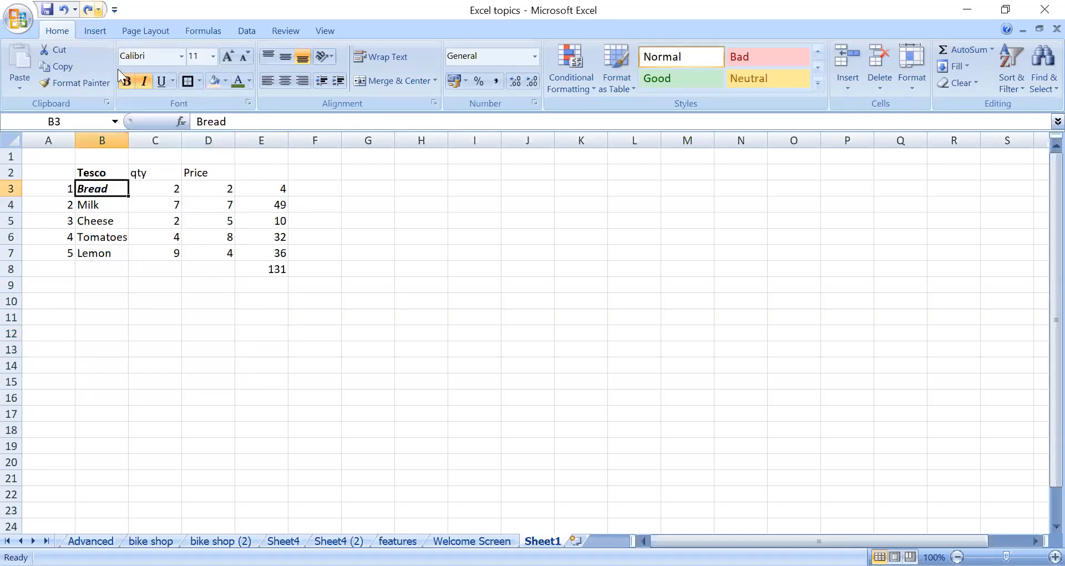
Step: Redo the actions from Underline through the first Format Cells entry, and undo the last one, the header fill
click(101, 10)
click(115, 89)
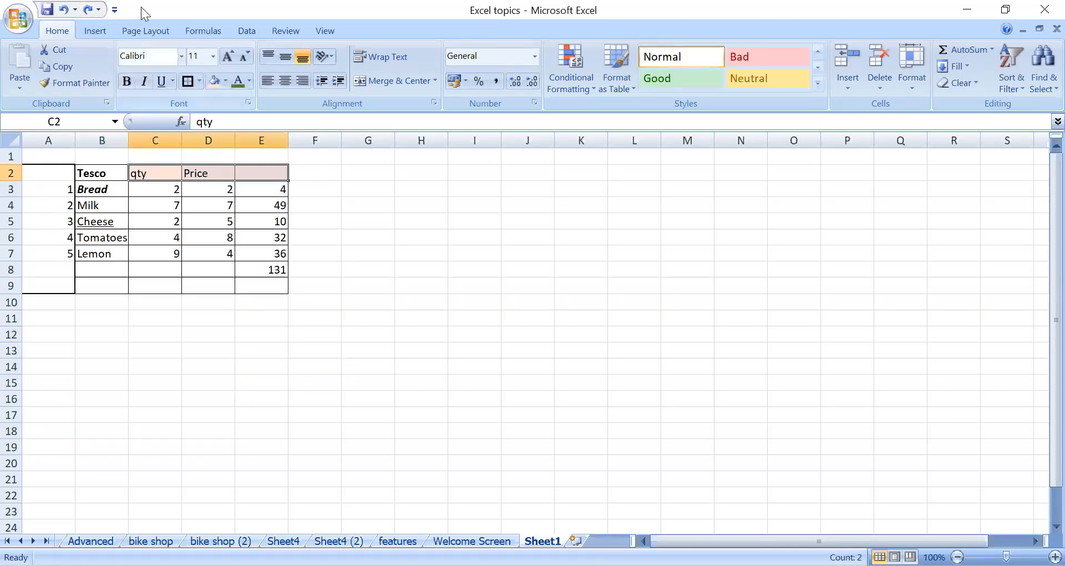
click(63, 9)
click(317, 321)
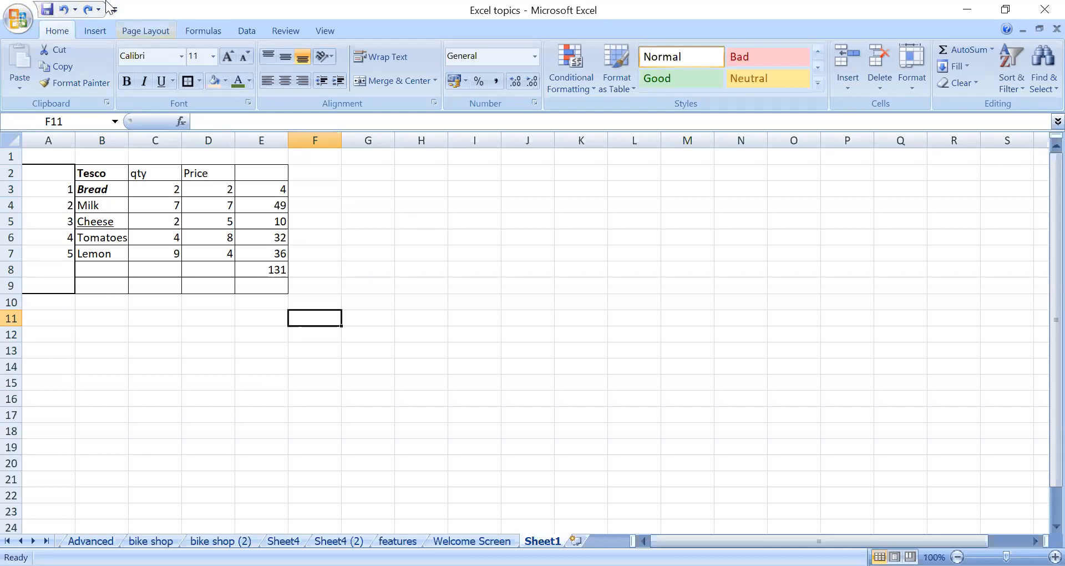
Step: Save the workbook, and bring up the Save As dialog and cancel it without saving a copy
click(48, 10)
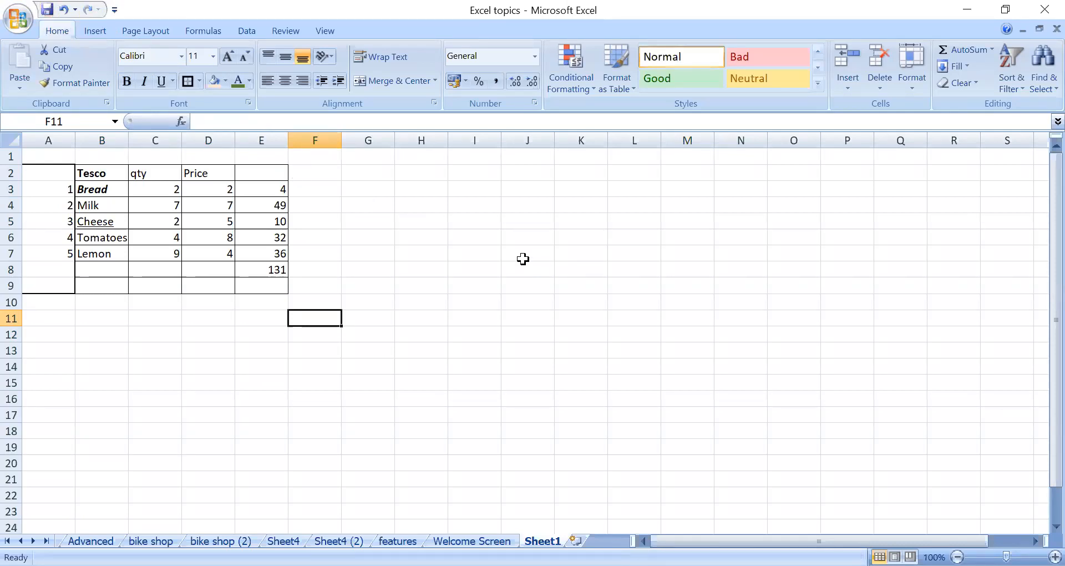
click(17, 21)
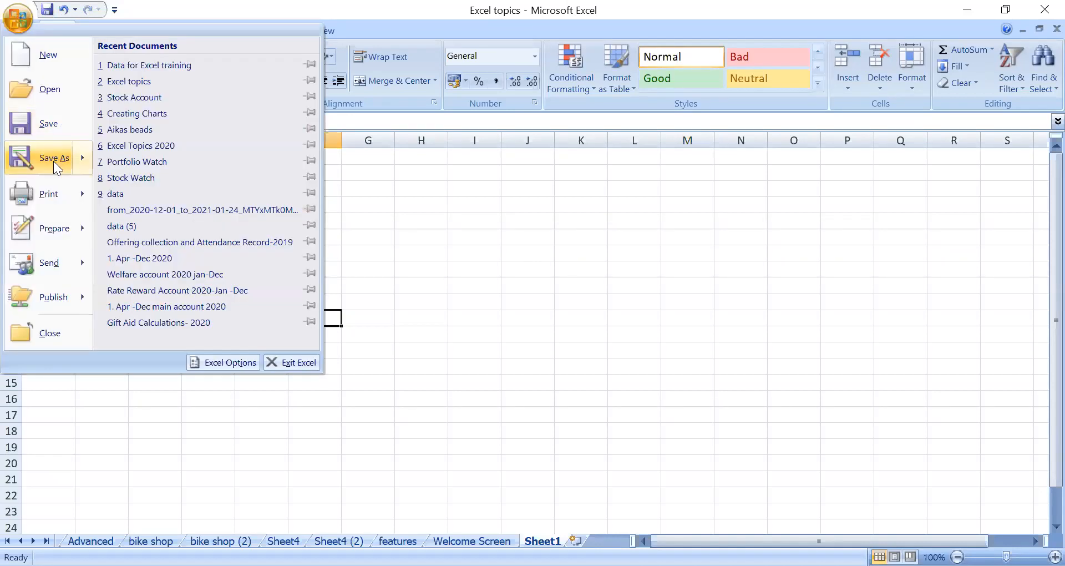
key(F12)
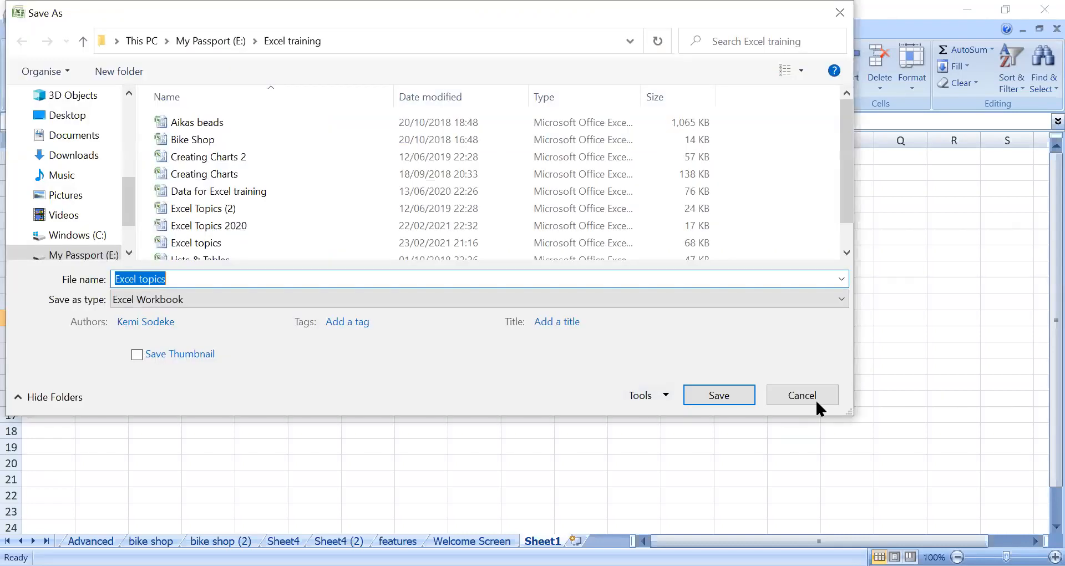
click(815, 397)
click(547, 235)
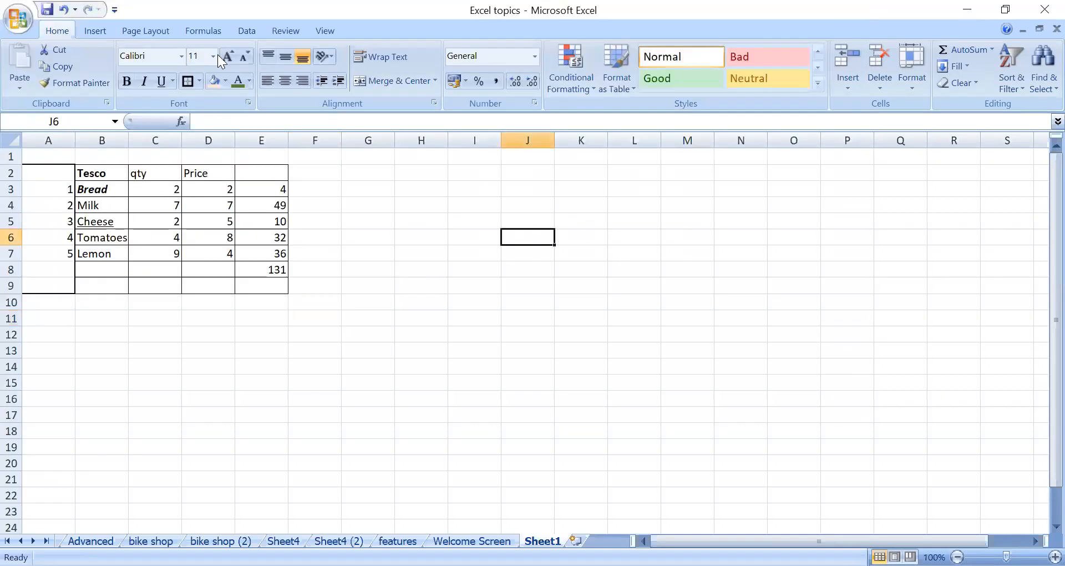
Step: Bring up the Clip Art pane to view its search options, and close it without inserting anything
click(98, 29)
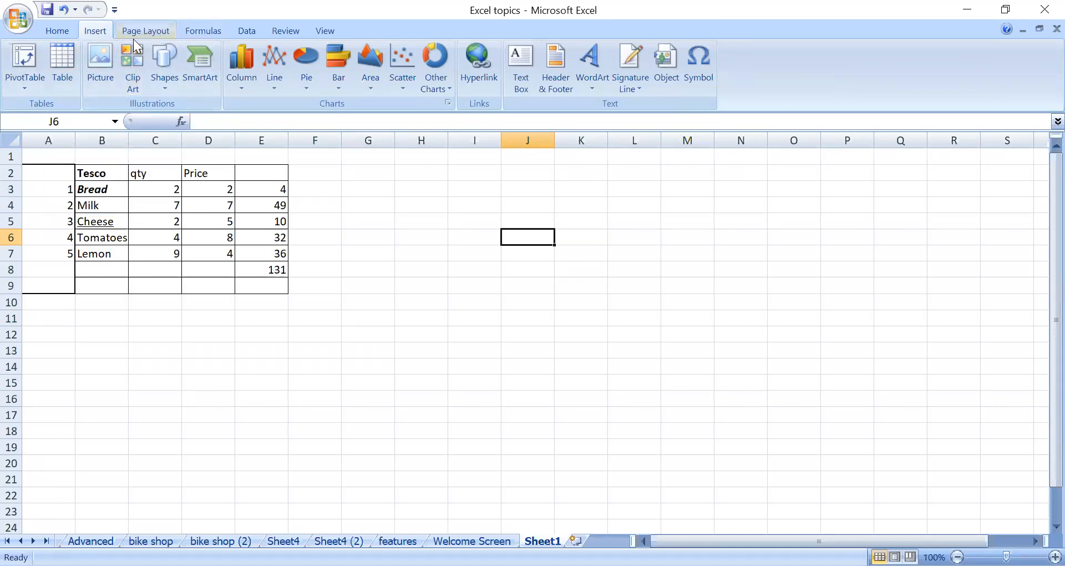
click(132, 53)
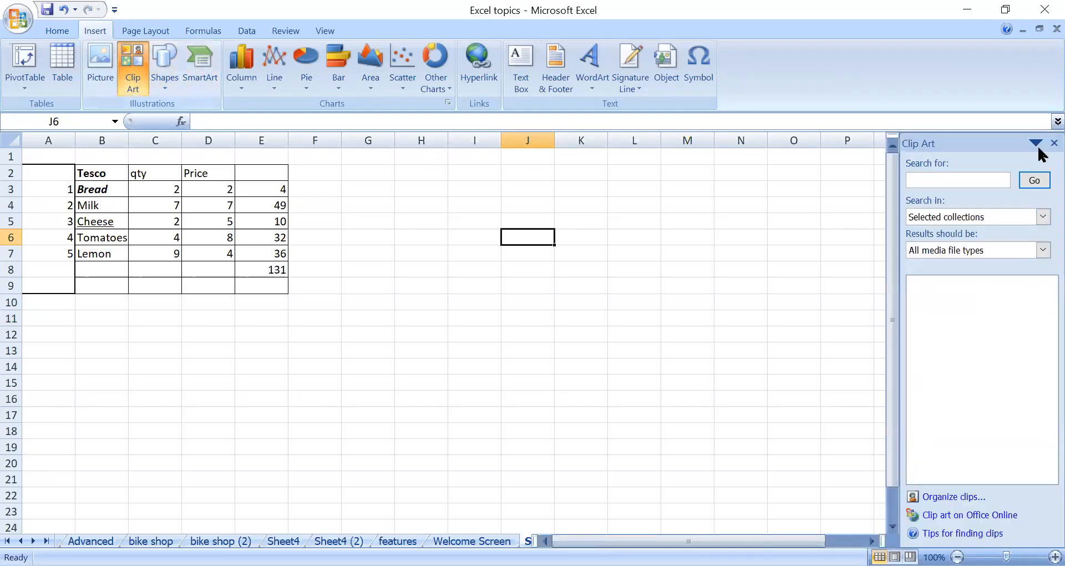
click(1053, 143)
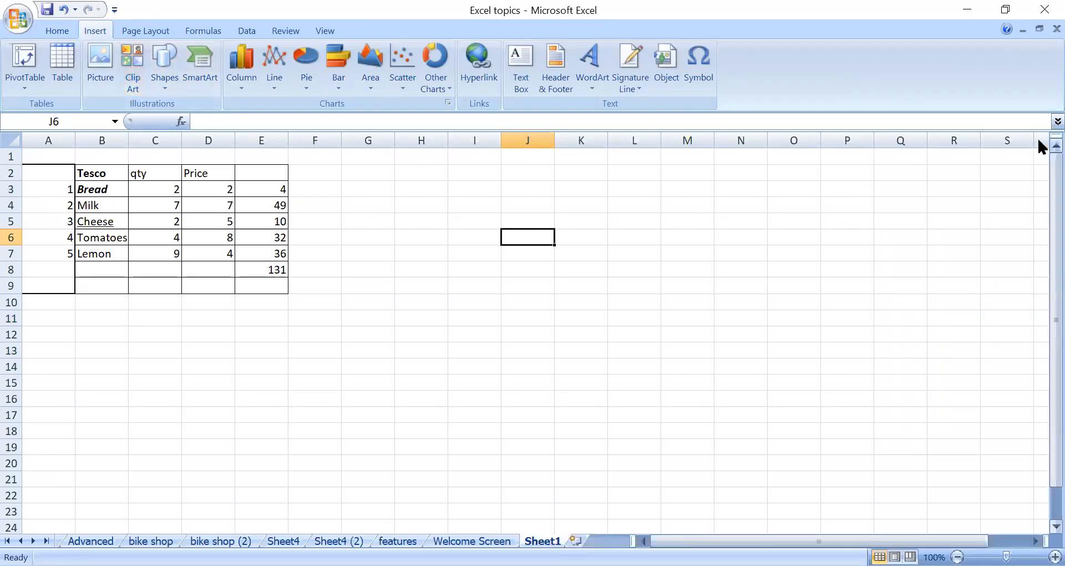
Step: Draw a straight arrow about 1.04 cm long in cell F3, pointing away from the Bread row, and deselect it
click(161, 55)
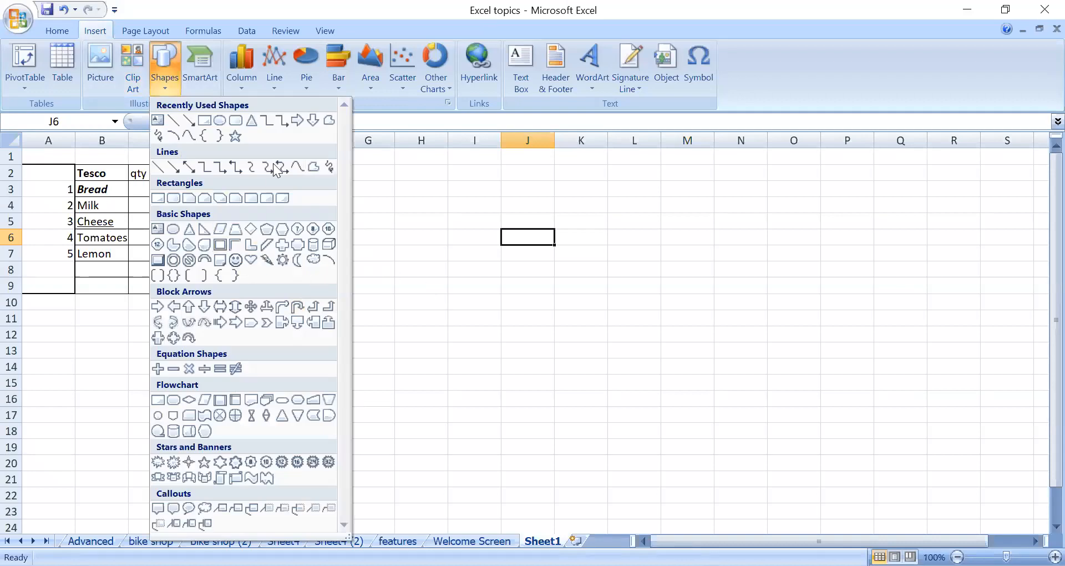
click(189, 120)
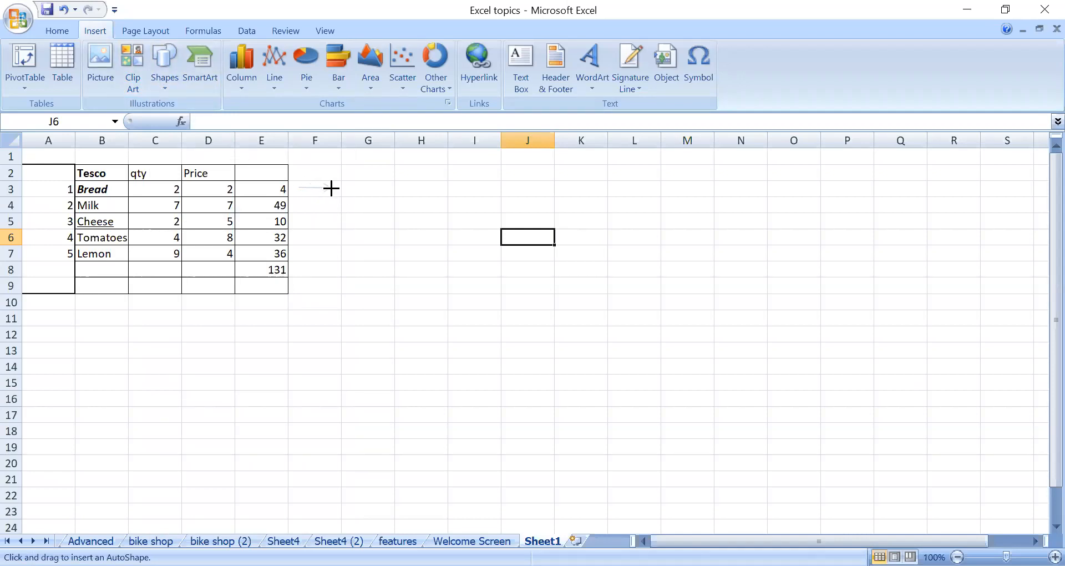
drag(331, 188, 331, 188)
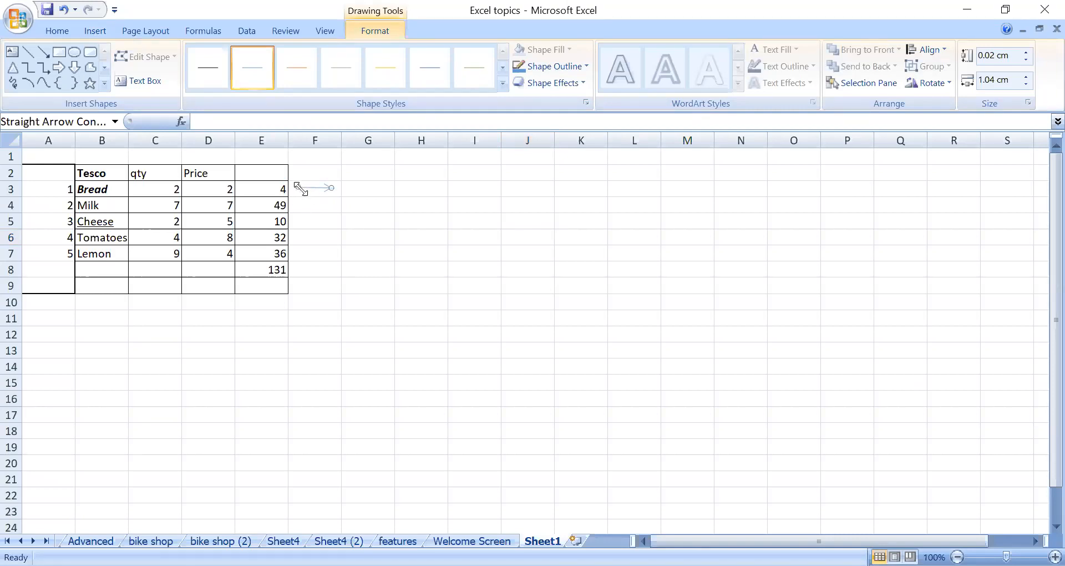
click(371, 191)
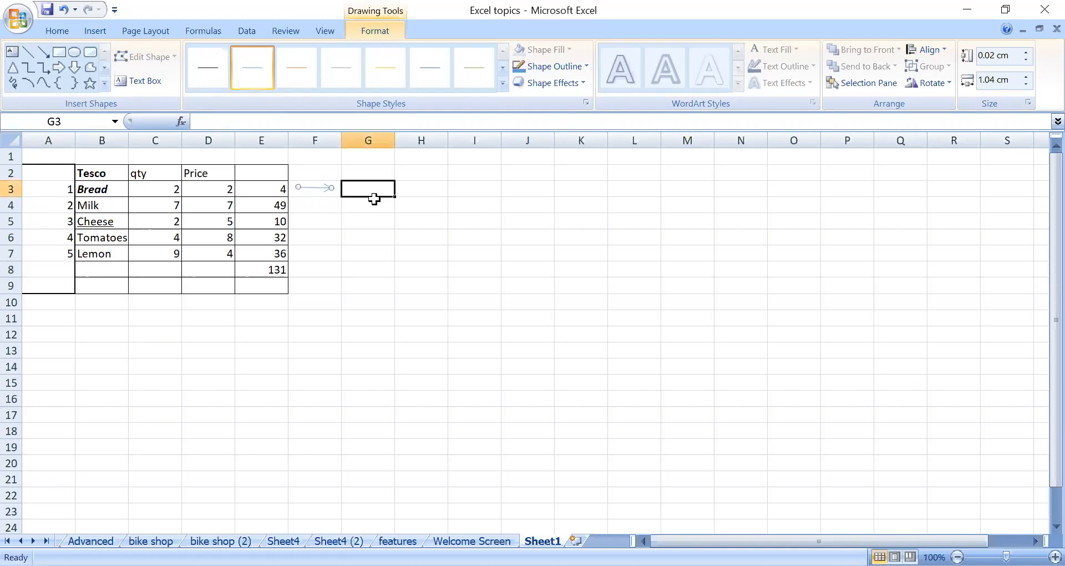
click(317, 187)
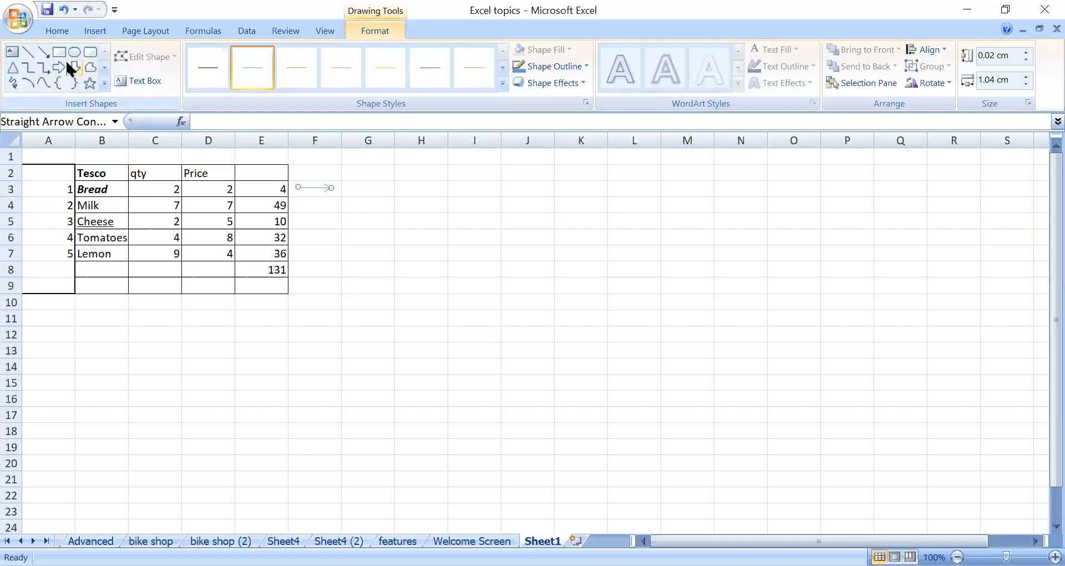
click(367, 193)
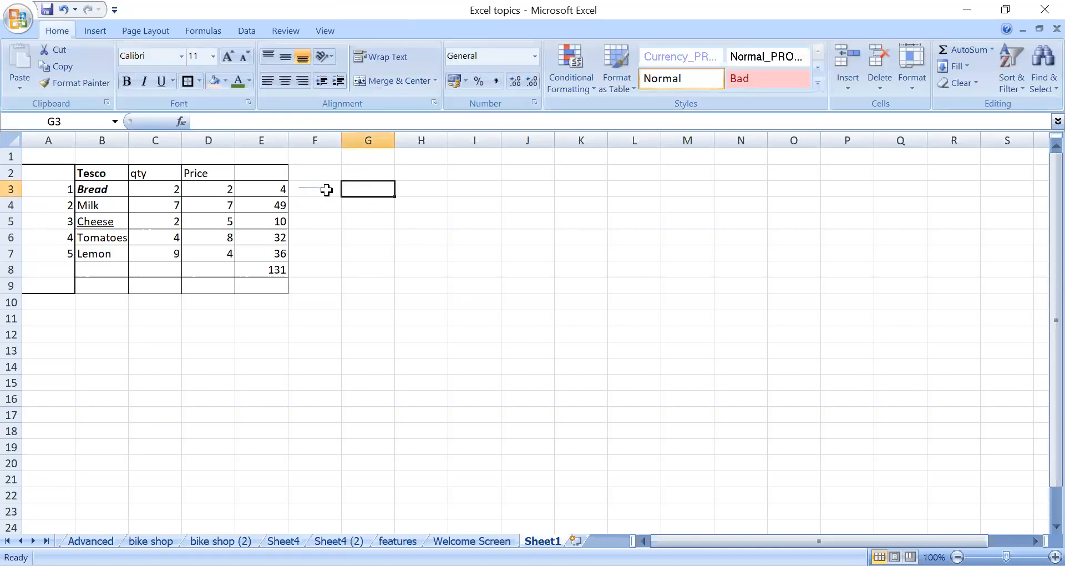
Step: Draw a rectangle about 1.27 cm high and 1.59 cm wide over columns H and I, rows 3 to 5
click(97, 31)
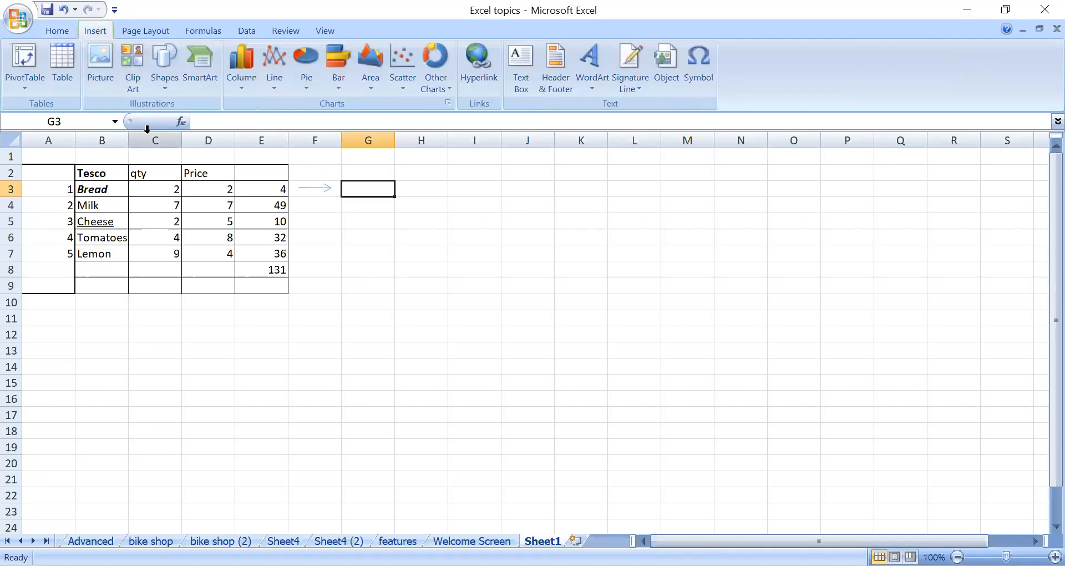
click(165, 87)
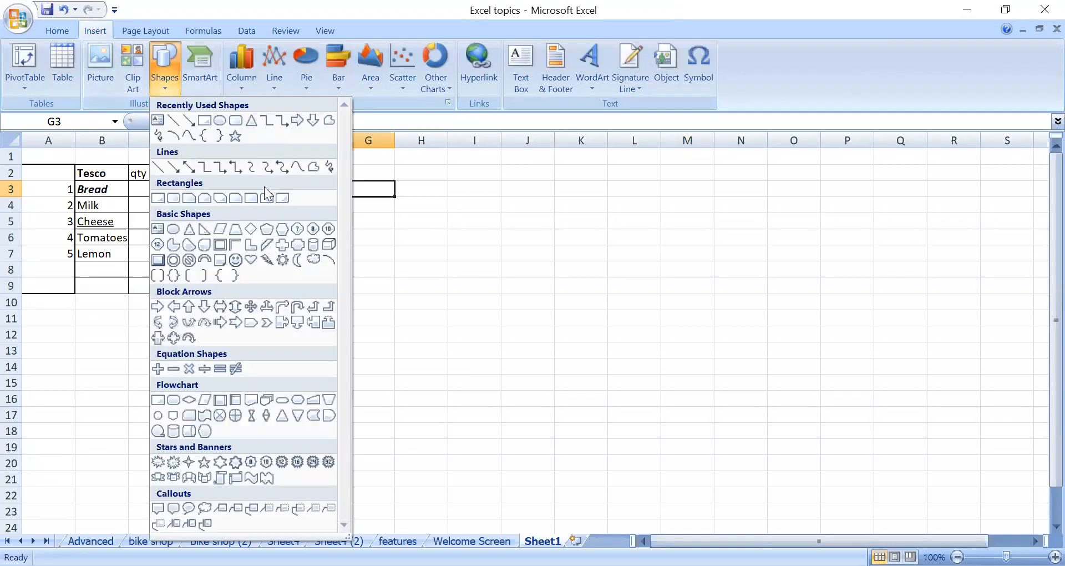
click(204, 121)
drag(413, 181, 464, 223)
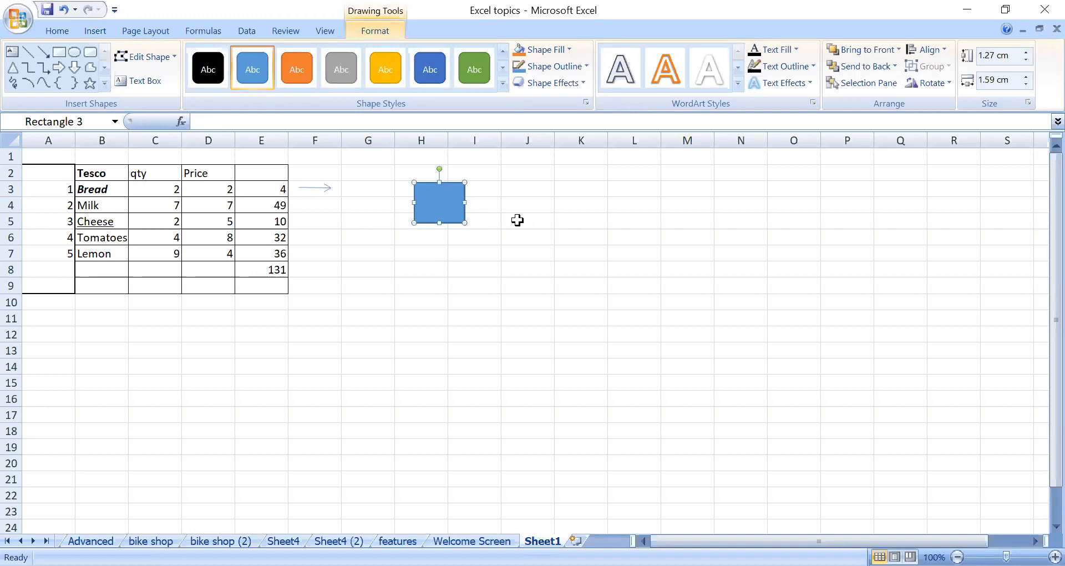
Step: Give the rectangle a light gold fill and a 3 pt outline, and deselect it
click(571, 47)
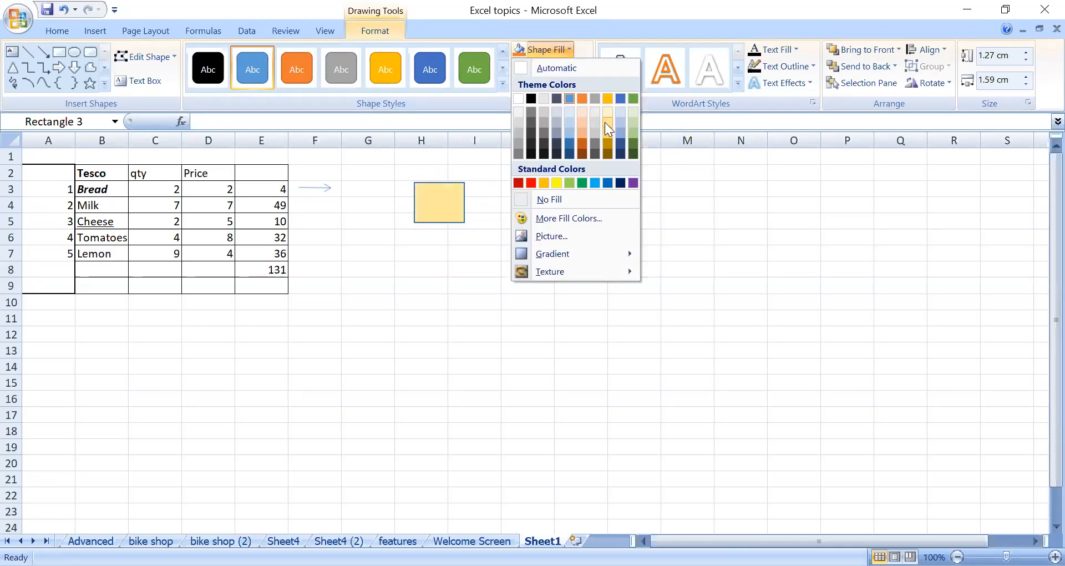
click(606, 123)
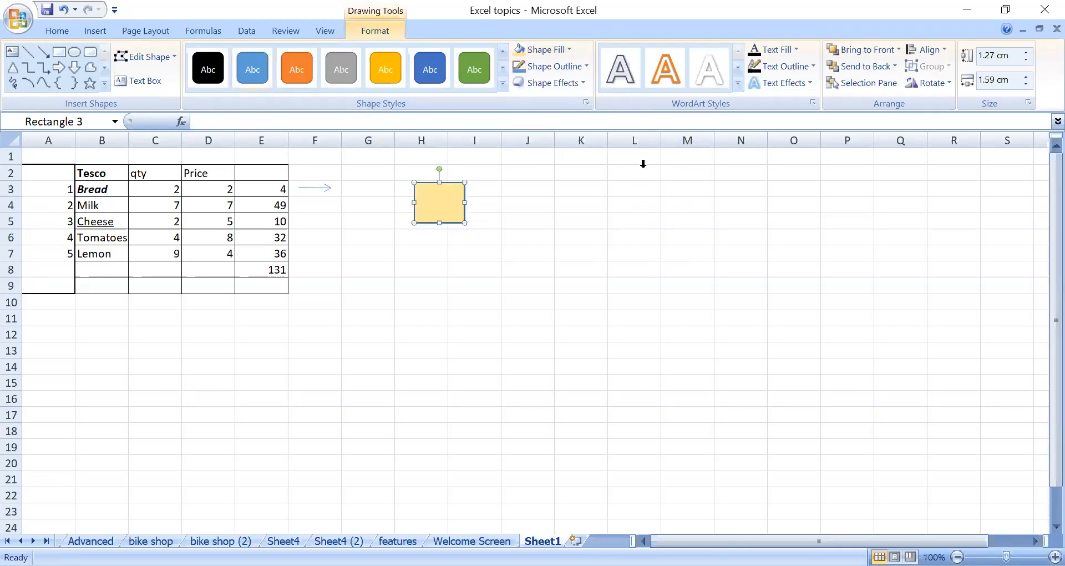
click(588, 64)
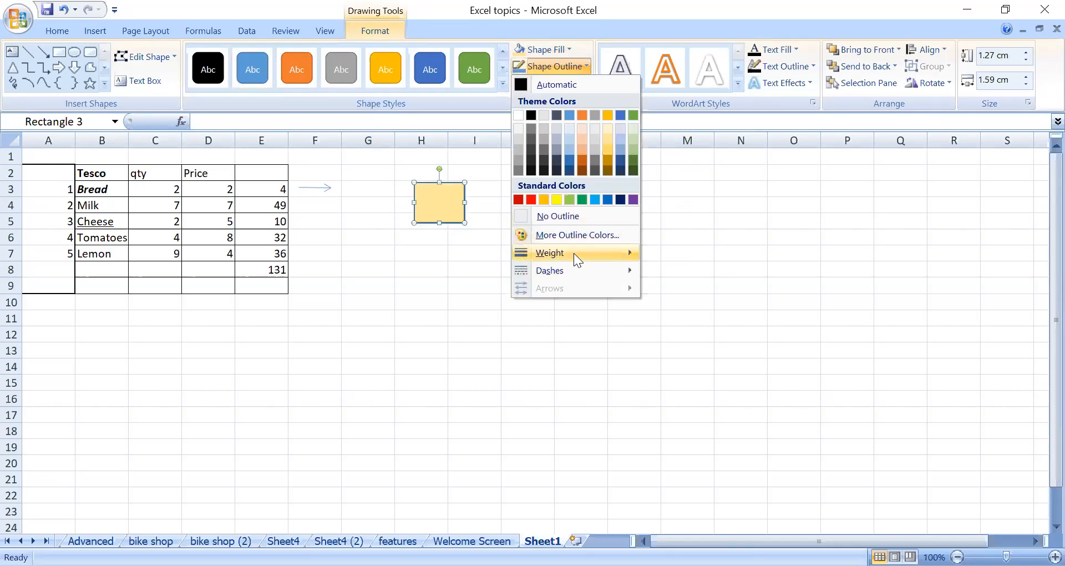
mouse_move(574, 253)
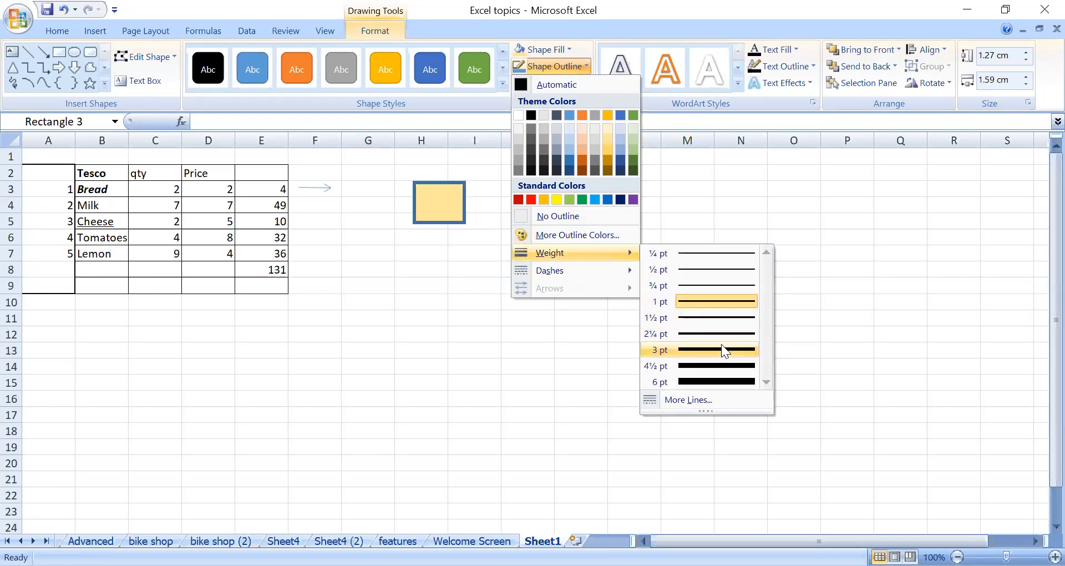
click(528, 301)
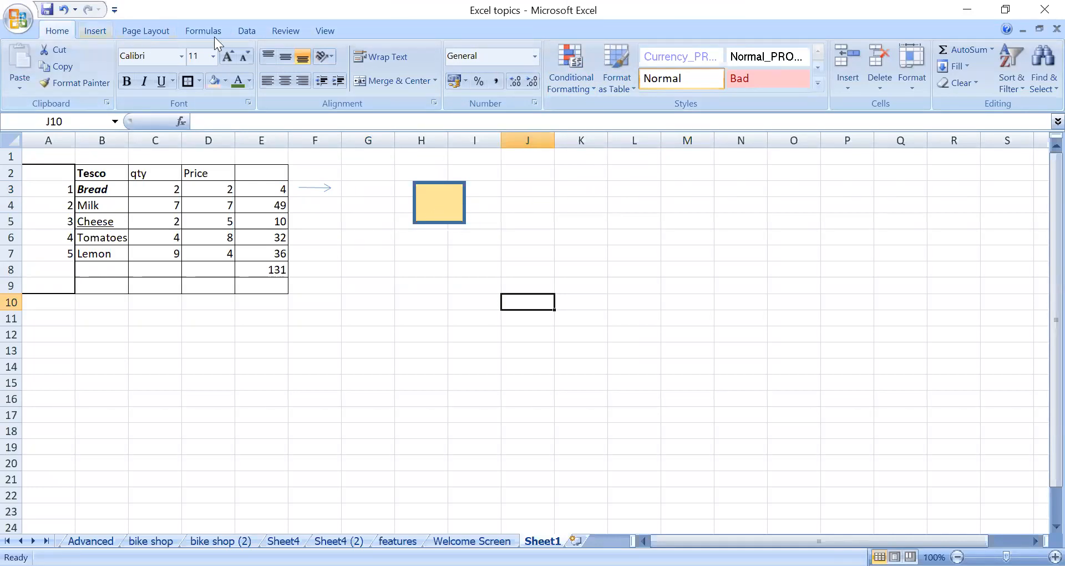
Step: Change the gold rectangle's shape to a regular pentagon and deselect it
click(444, 209)
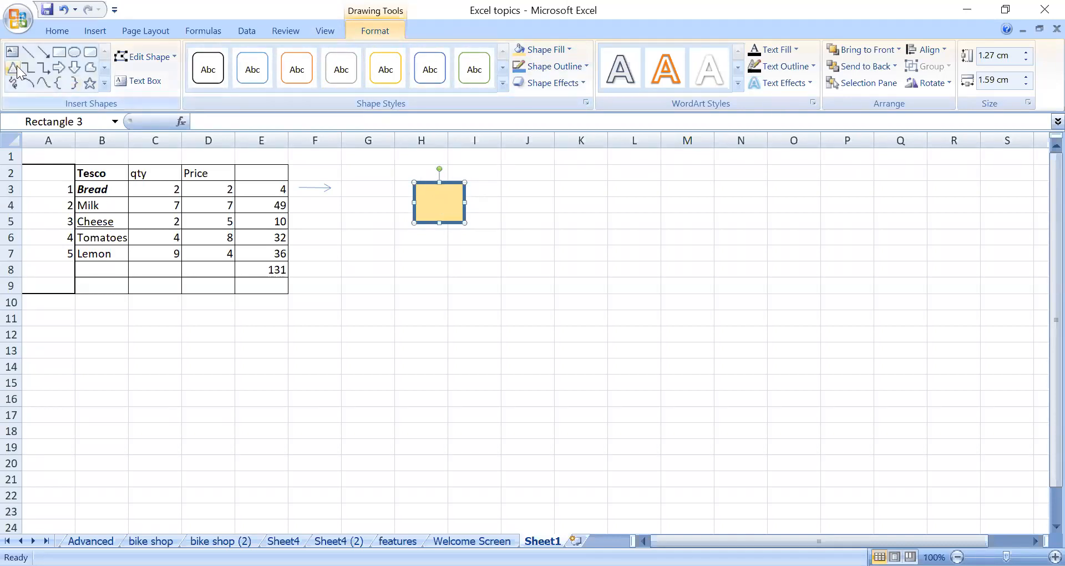
click(175, 56)
click(226, 80)
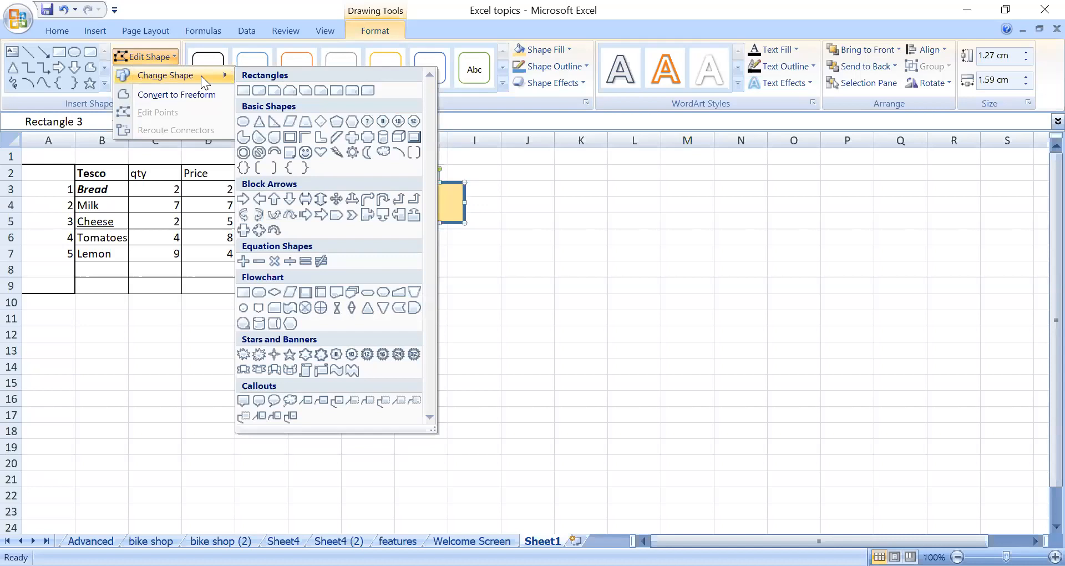
click(337, 123)
click(444, 249)
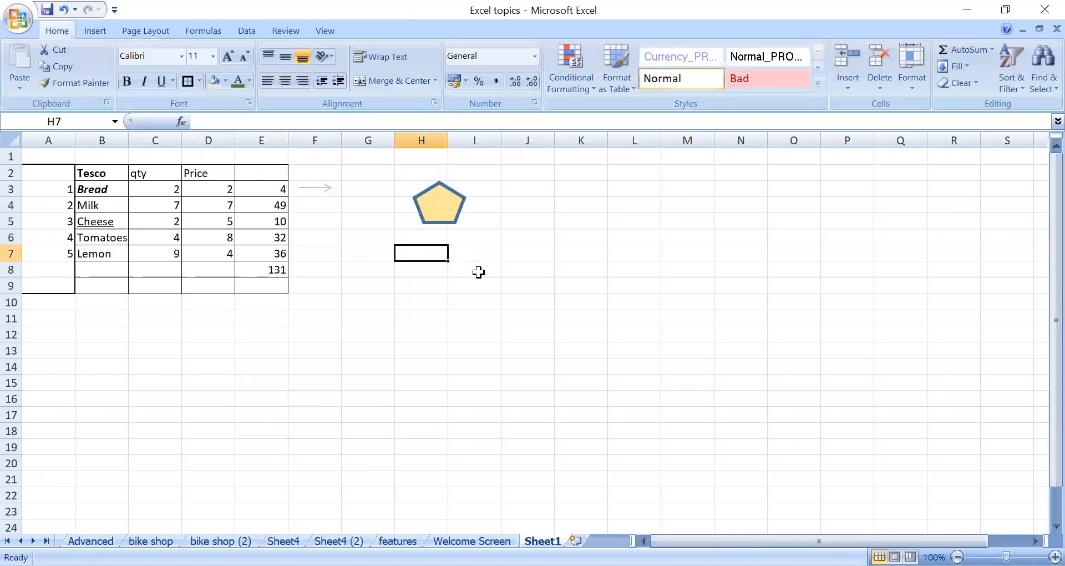
Step: Select the pentagon, and review the Insert commands and the preset page margins without changing them
double_click(436, 198)
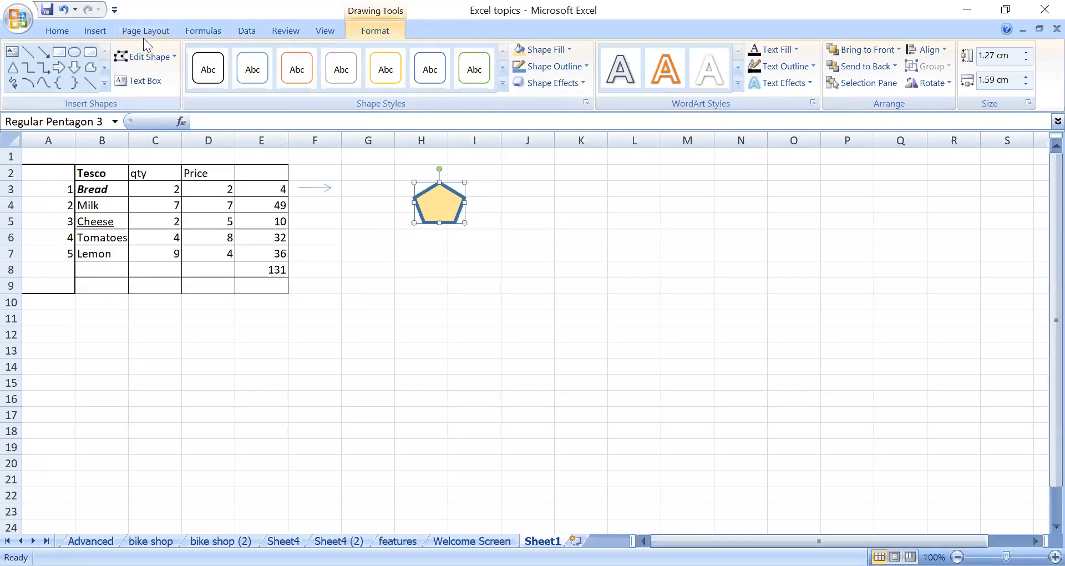
click(95, 31)
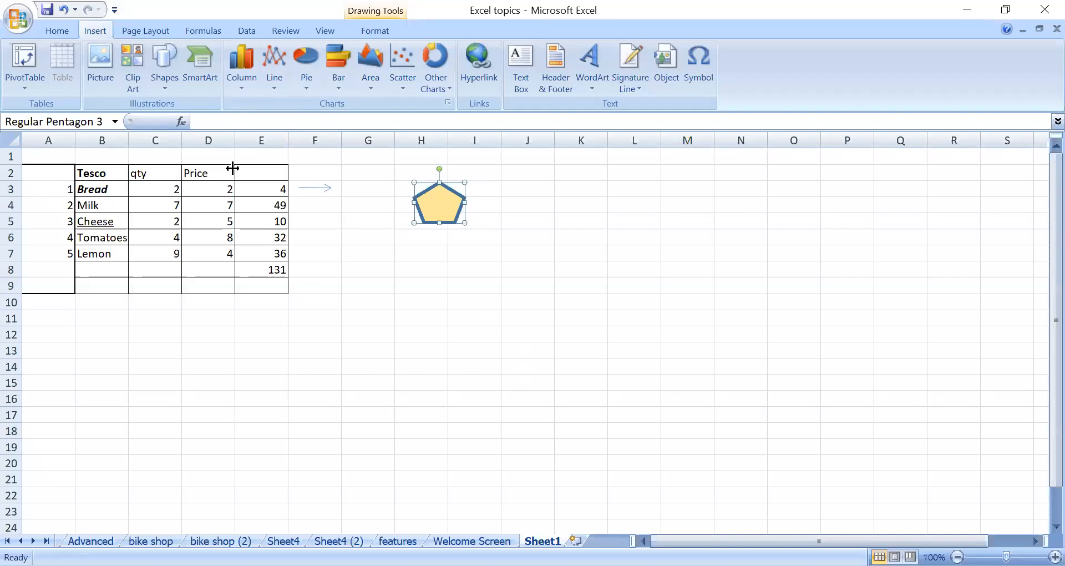
click(153, 30)
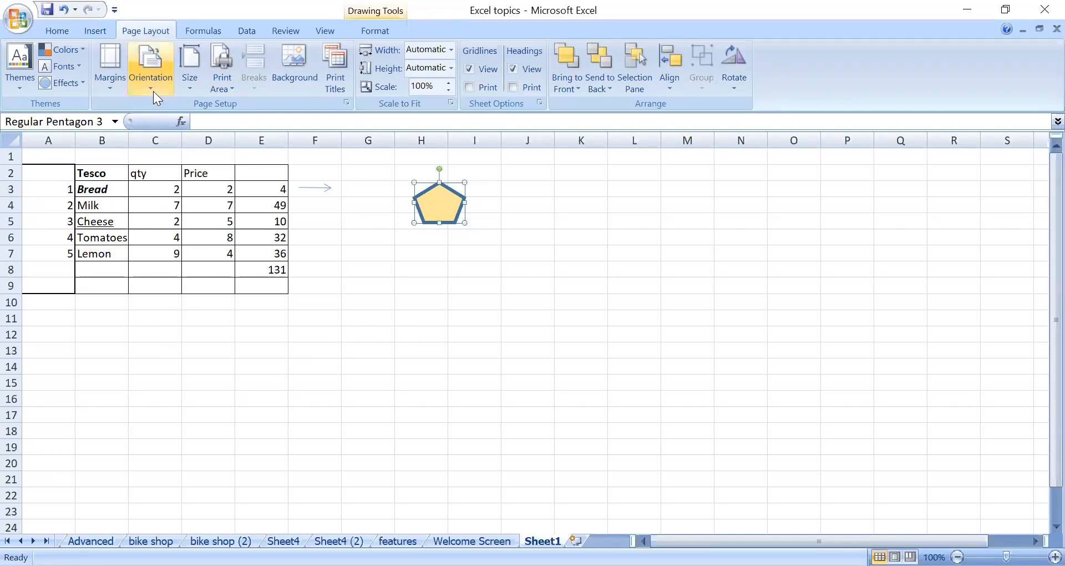
click(107, 87)
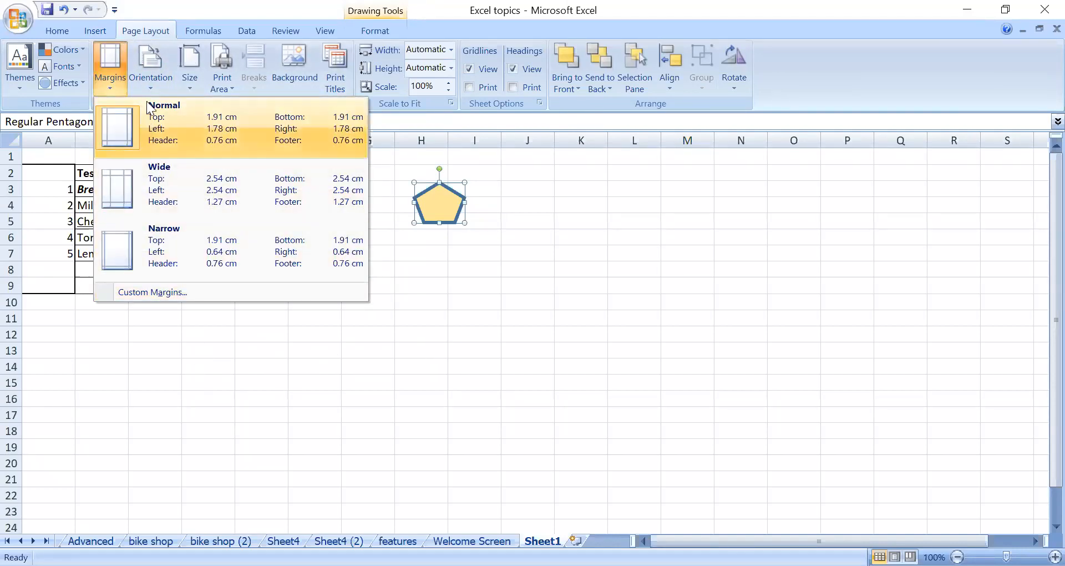
click(445, 347)
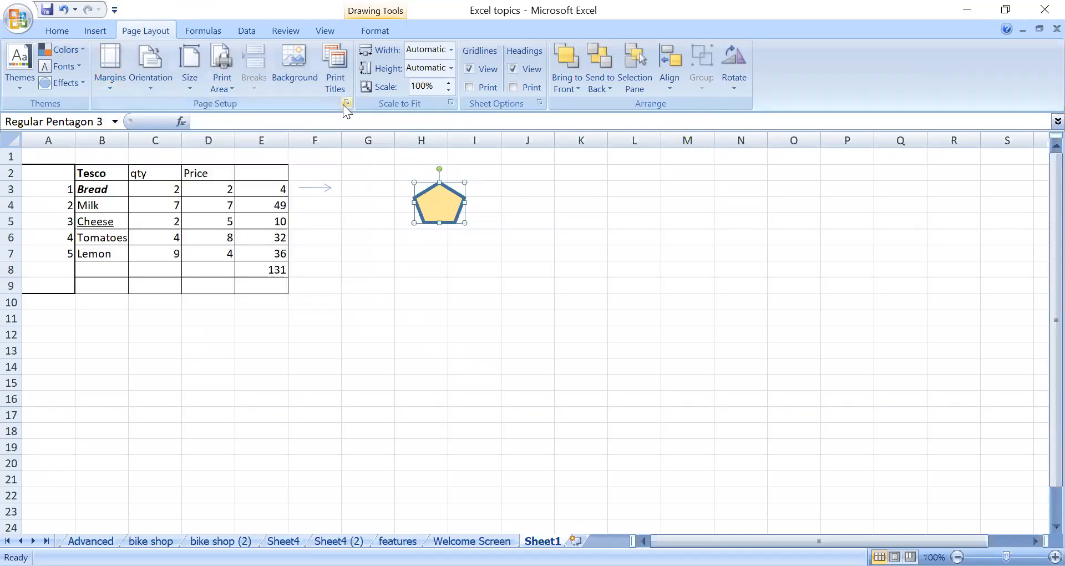
Step: Set the page scaling in Page Setup to fit 1 page wide by 4 pages tall
click(346, 102)
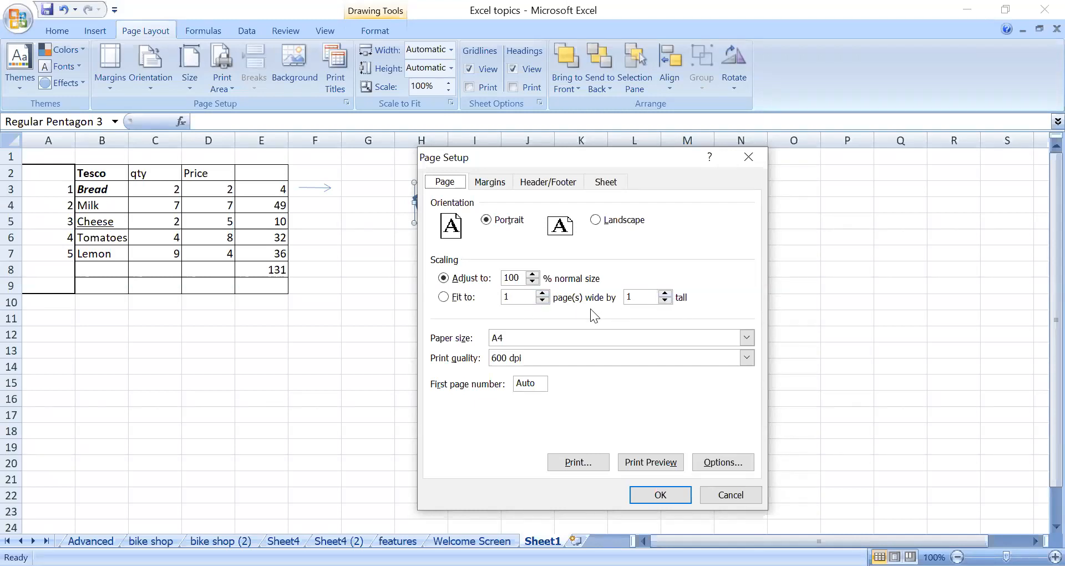
click(665, 294)
click(665, 293)
Step: Review the margins, header/footer and sheet settings in Page Setup, including the option to print gridlines
click(498, 183)
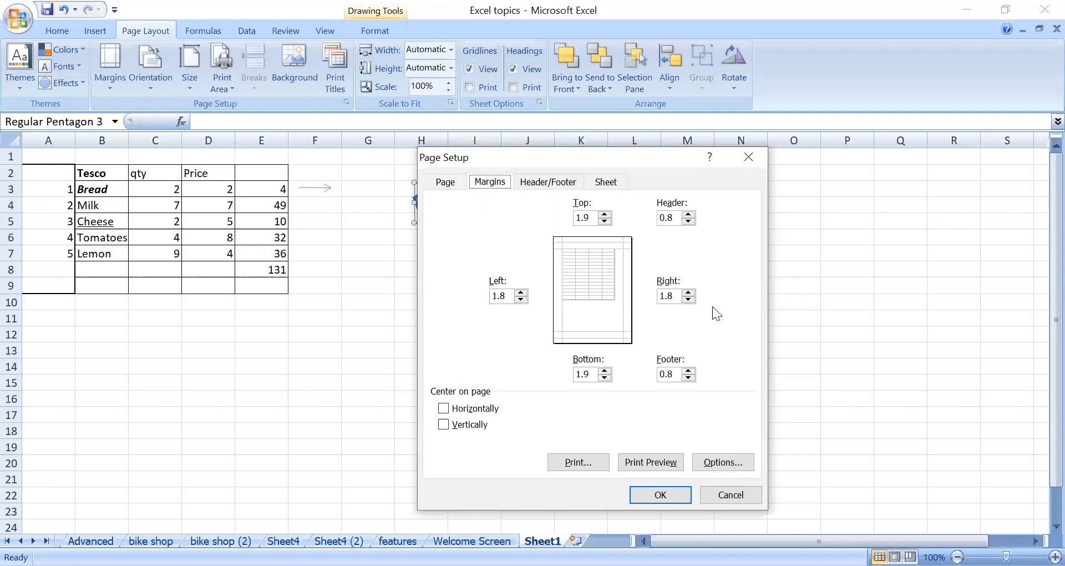
click(553, 183)
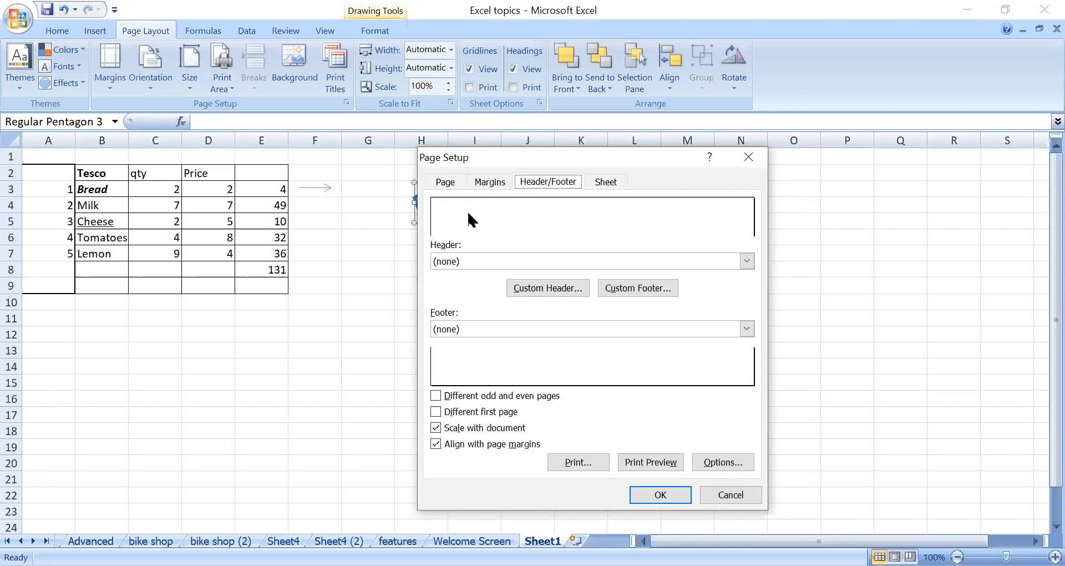
click(604, 185)
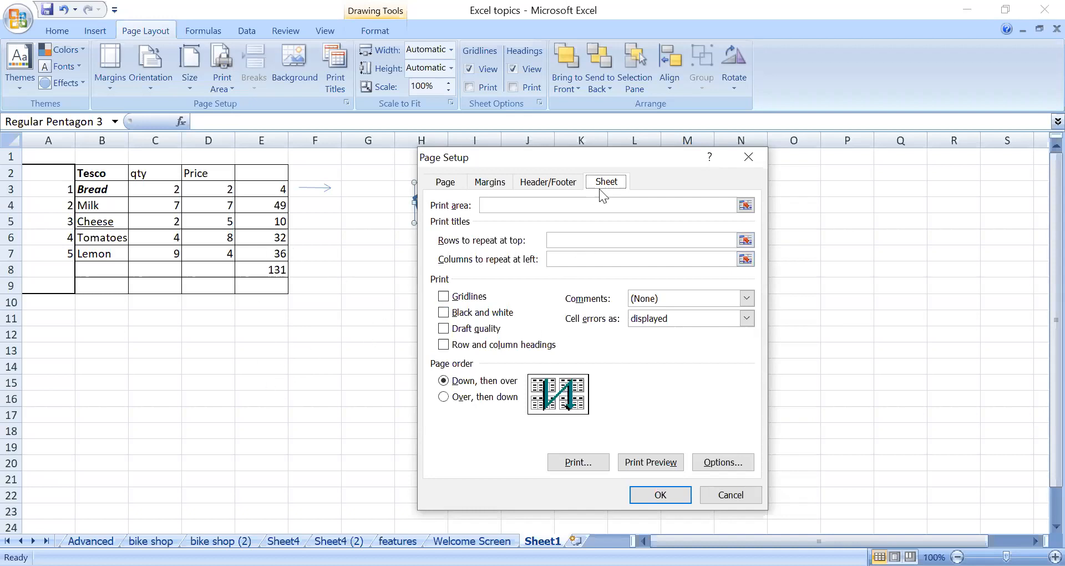
click(444, 297)
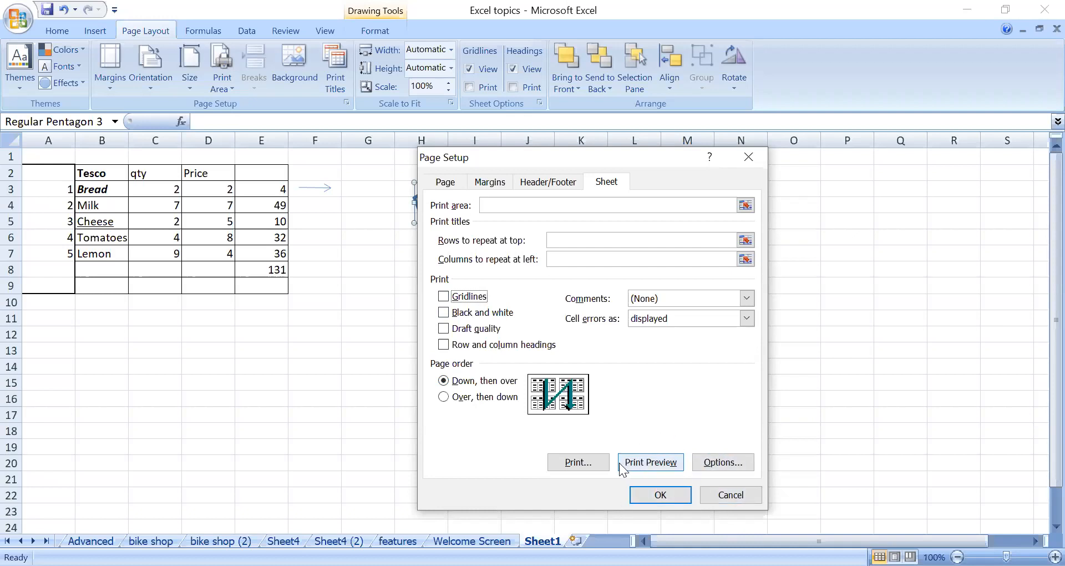
Step: Preview the printed page and close the preview, and review the available paper sizes without changing the size
click(652, 462)
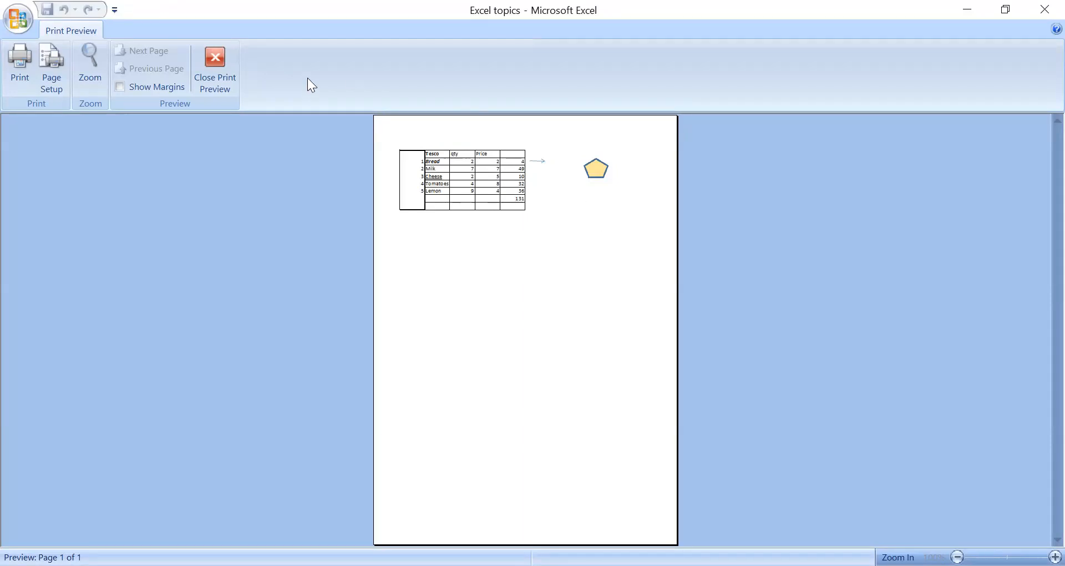
click(214, 56)
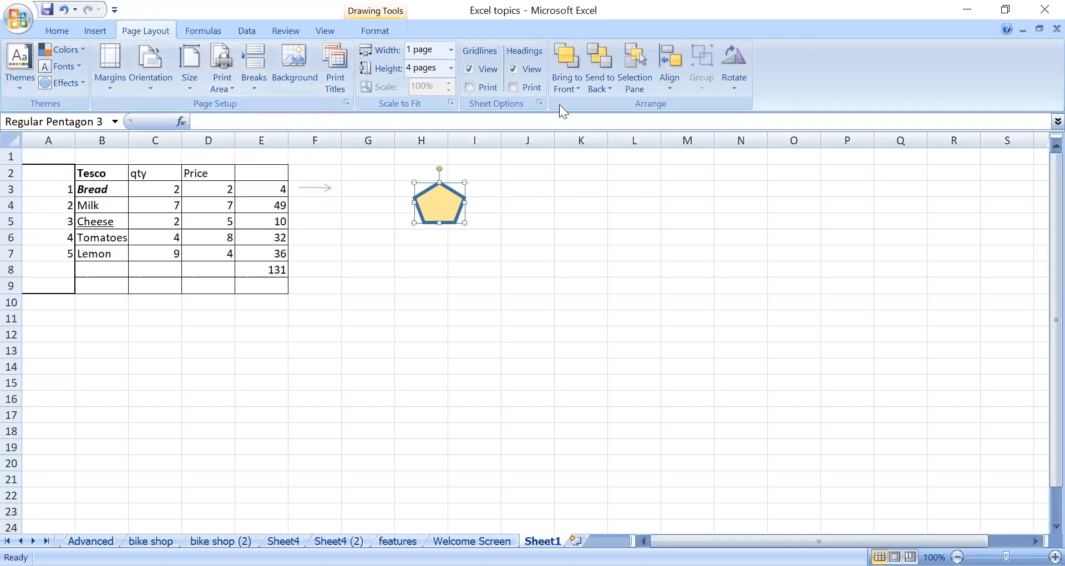
click(191, 87)
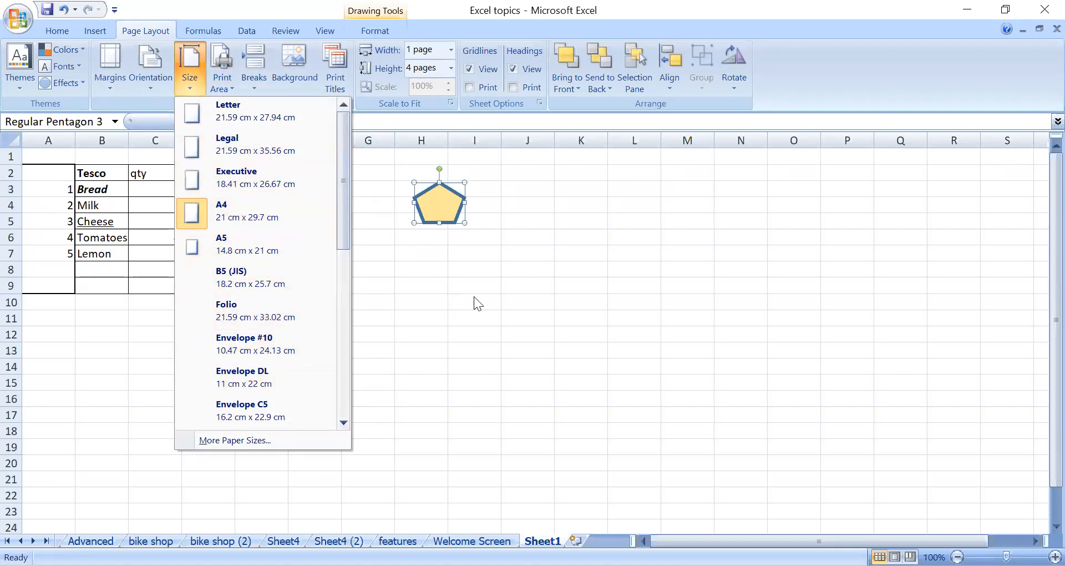
key(Escape)
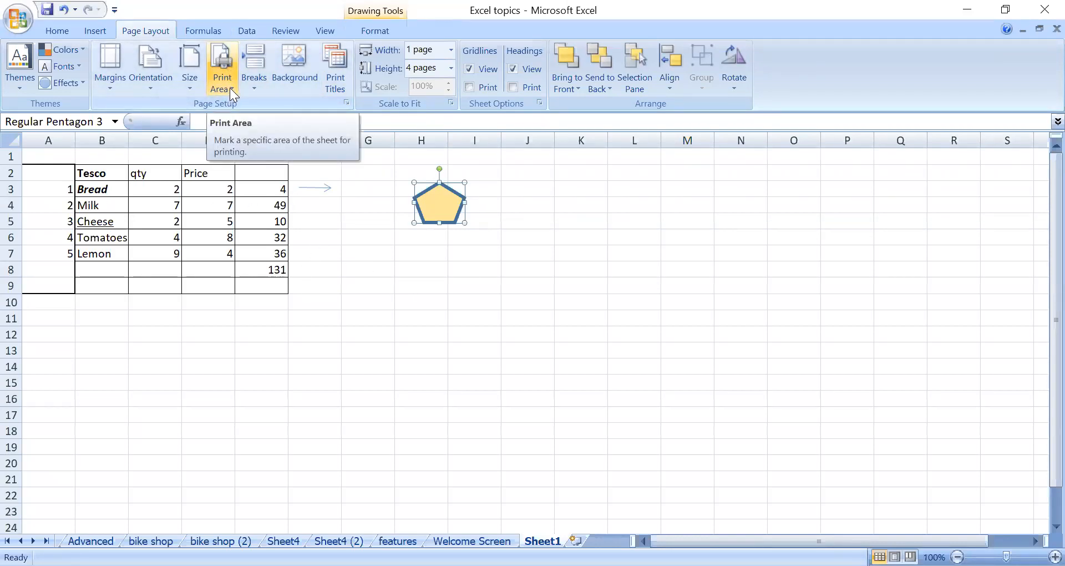
Step: Set the print area to cells G2:I7 around the pentagon
click(398, 270)
drag(368, 167, 492, 251)
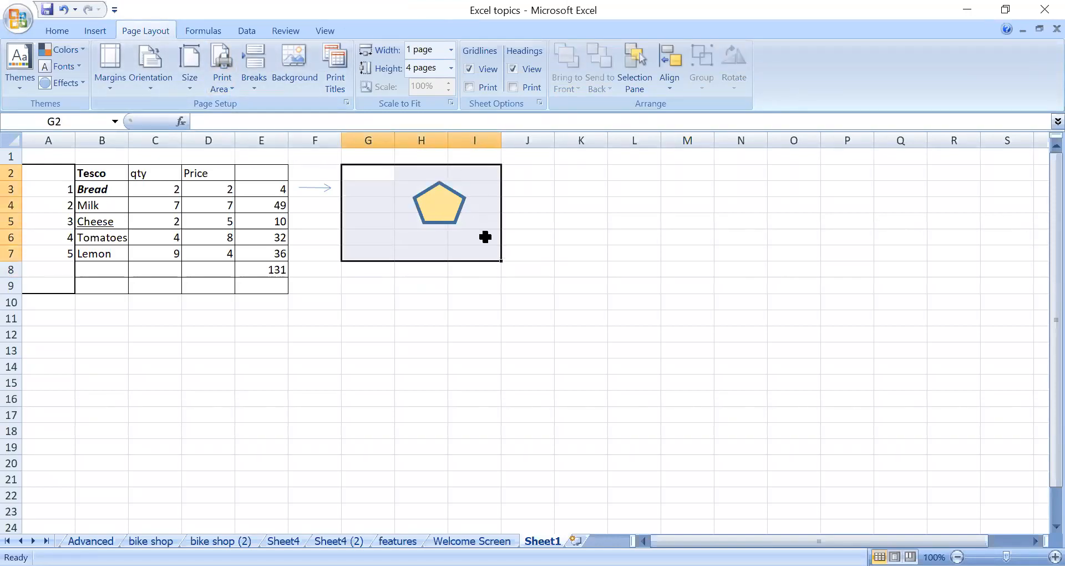
click(233, 87)
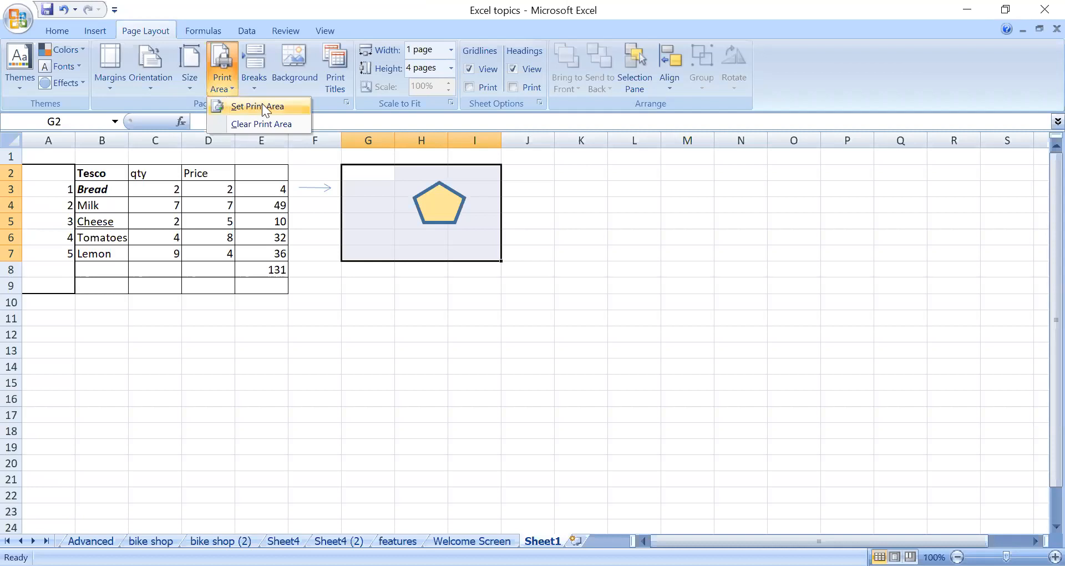
click(262, 105)
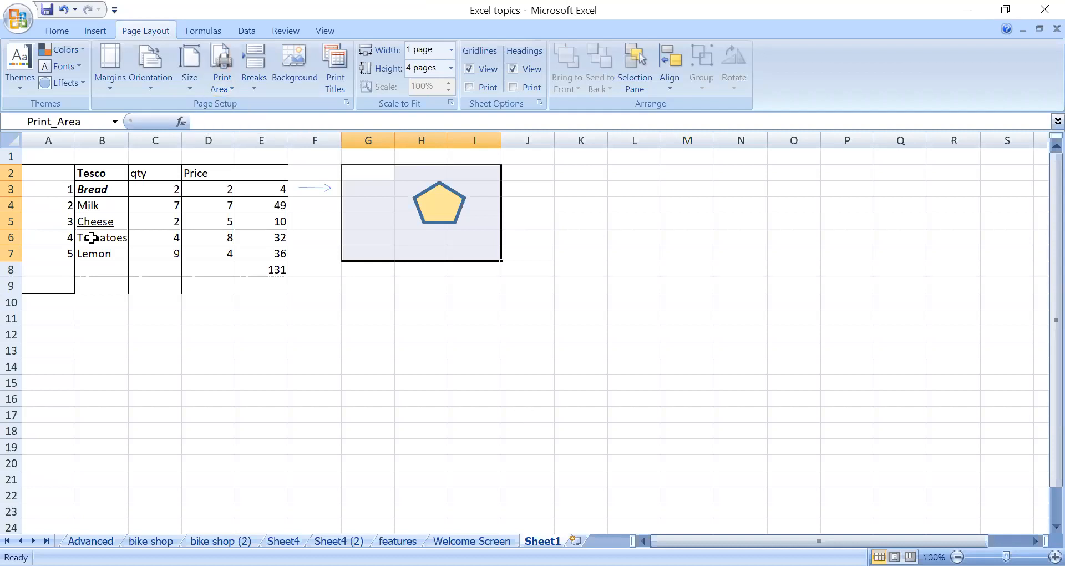
Step: Preview how the page prints with only the pentagon range as print area, and return to the worksheet
click(347, 100)
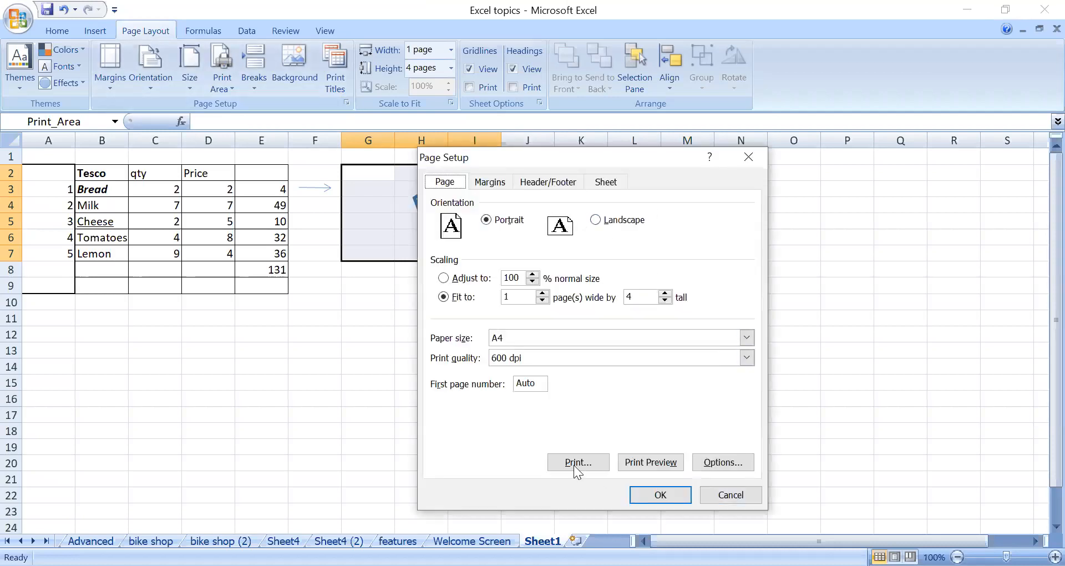
click(661, 463)
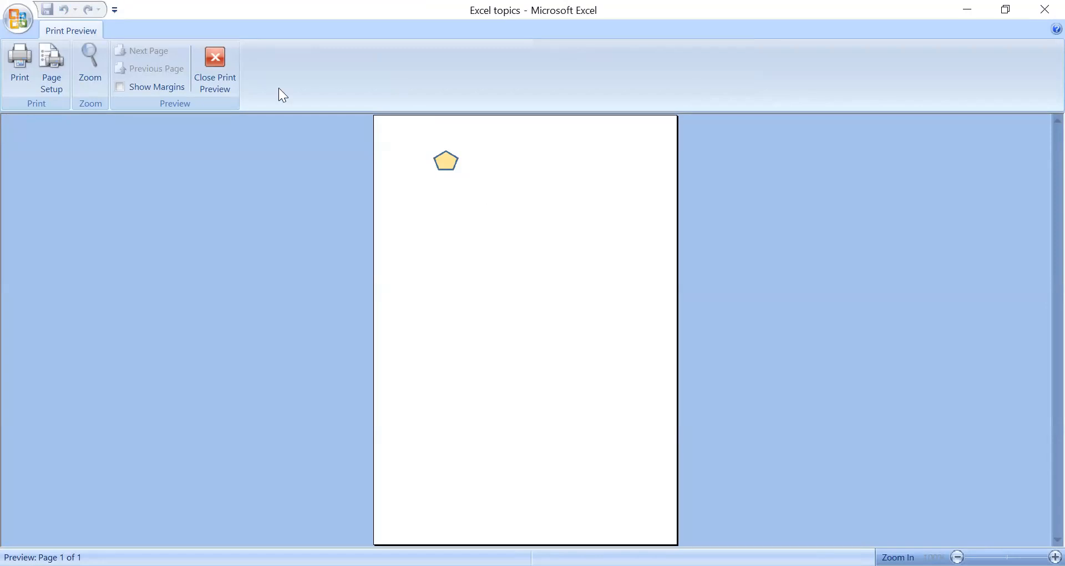
click(214, 59)
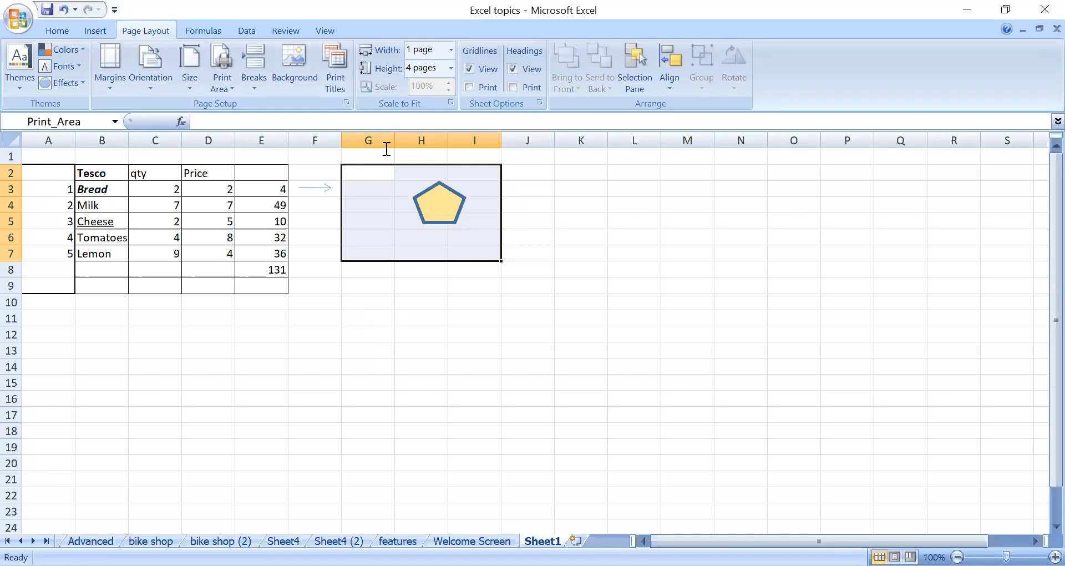
Step: Clear the worksheet's print area so the whole sheet prints, and deselect the range around the pentagon
drag(351, 156, 536, 282)
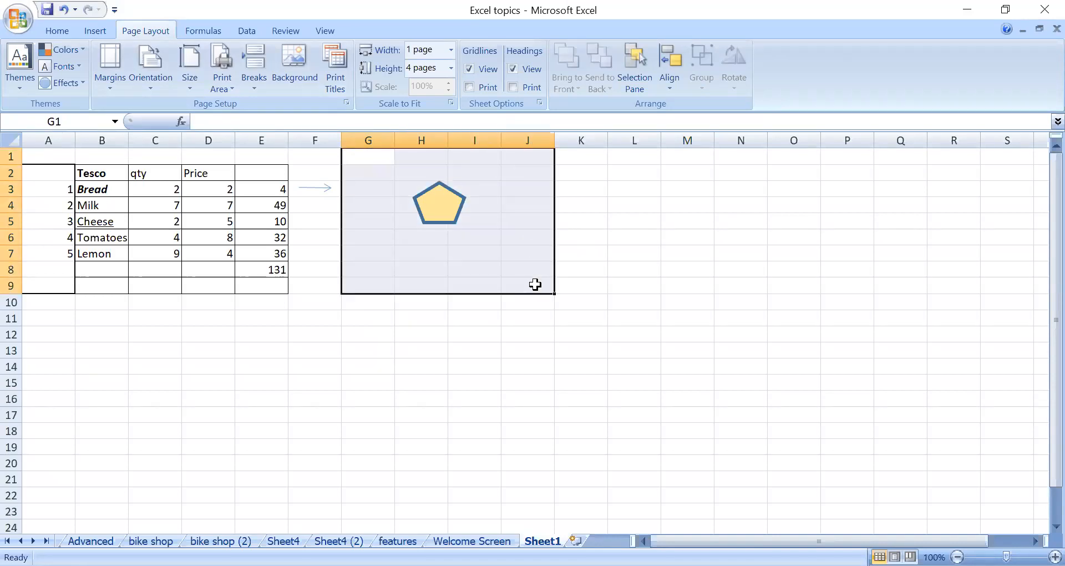
click(233, 94)
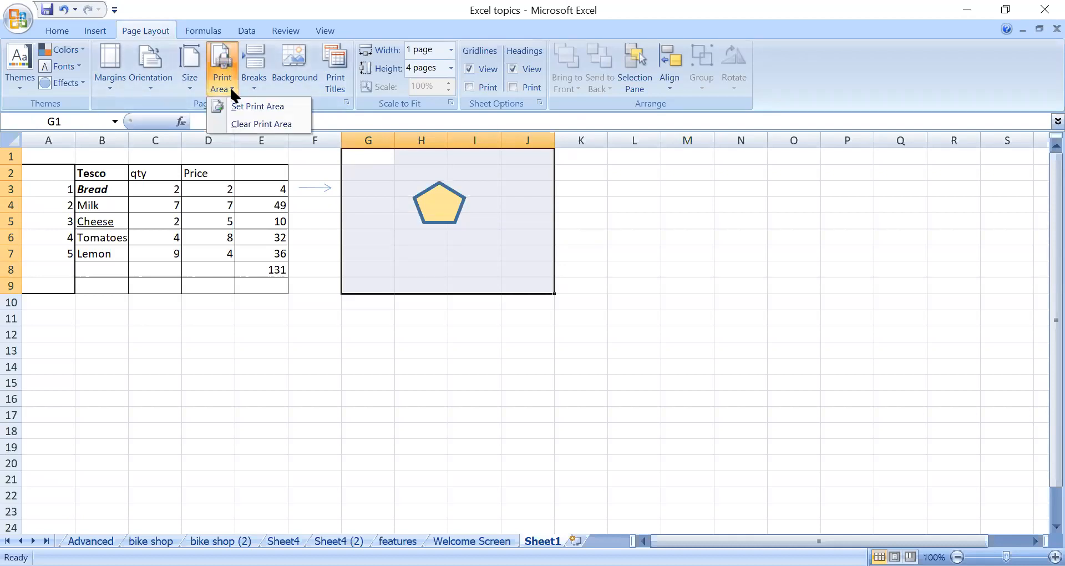
click(281, 123)
click(562, 414)
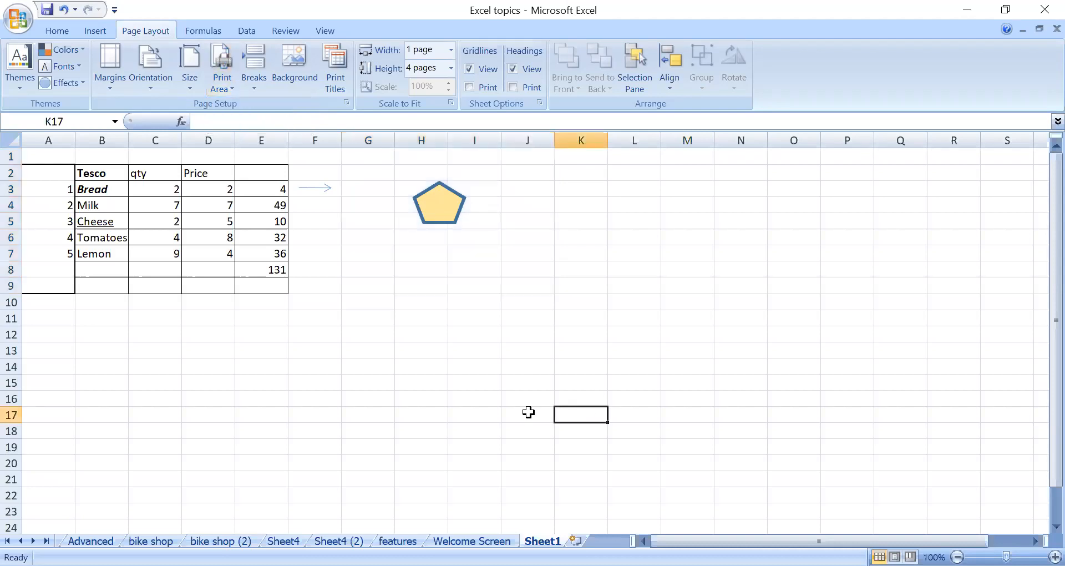
Step: Preview the printed page without a print area through Page Setup, and close the preview
click(347, 102)
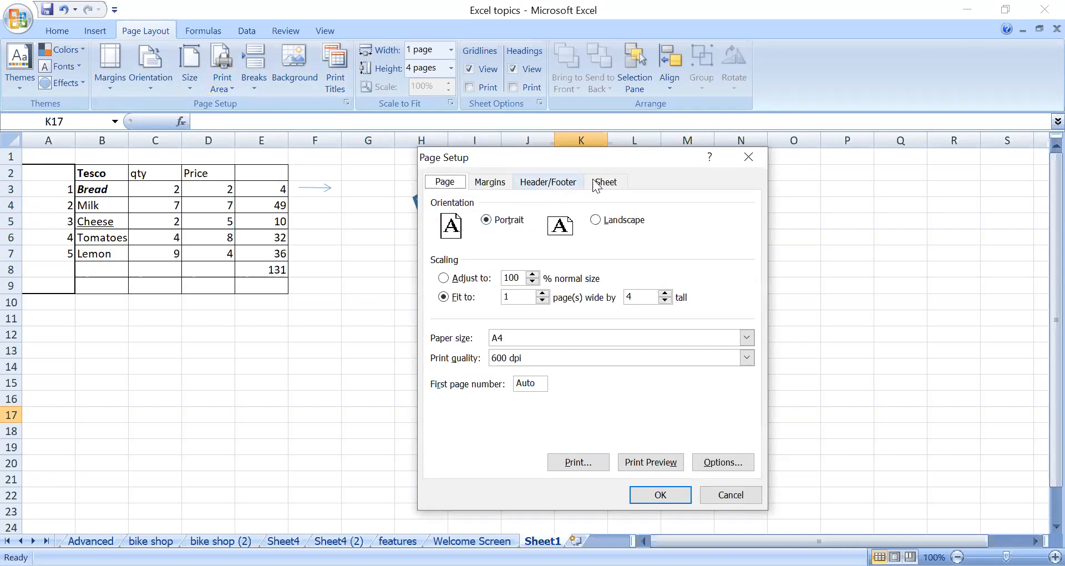
click(651, 462)
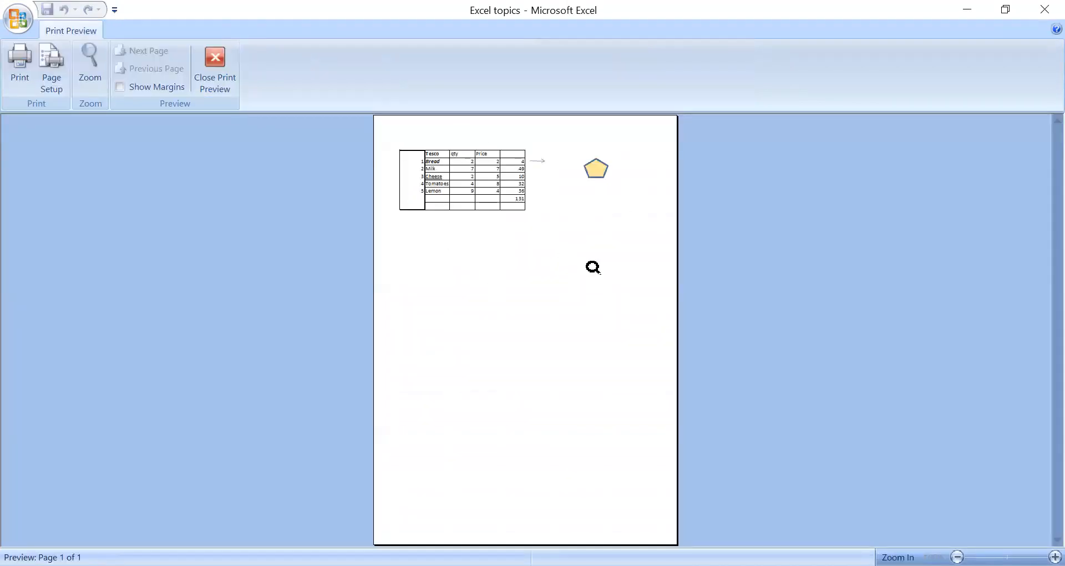
click(214, 58)
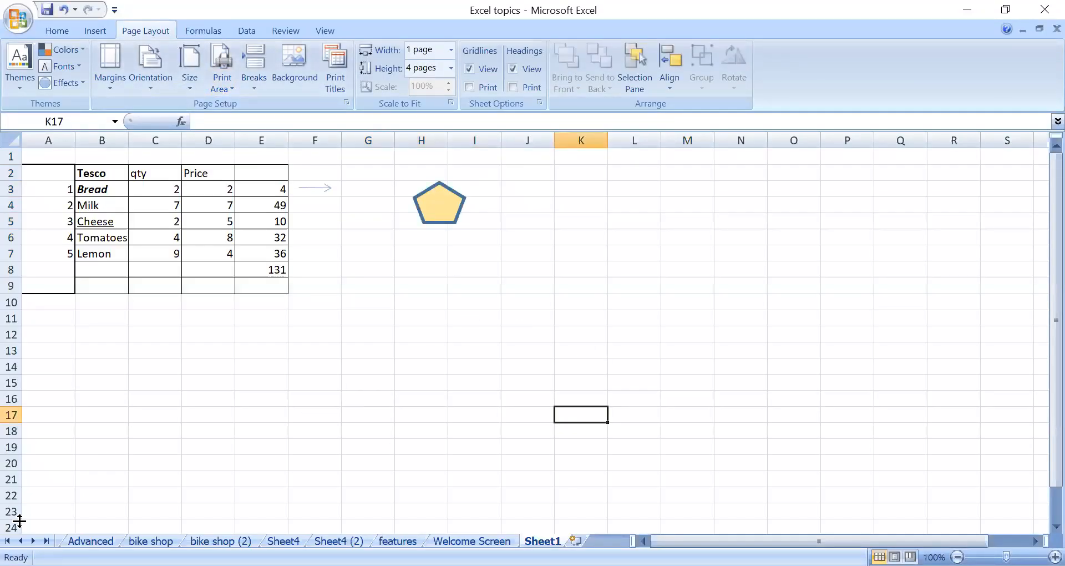
Step: Hide the Advanced worksheet and switch to the Basic topic worksheet
right_click(91, 541)
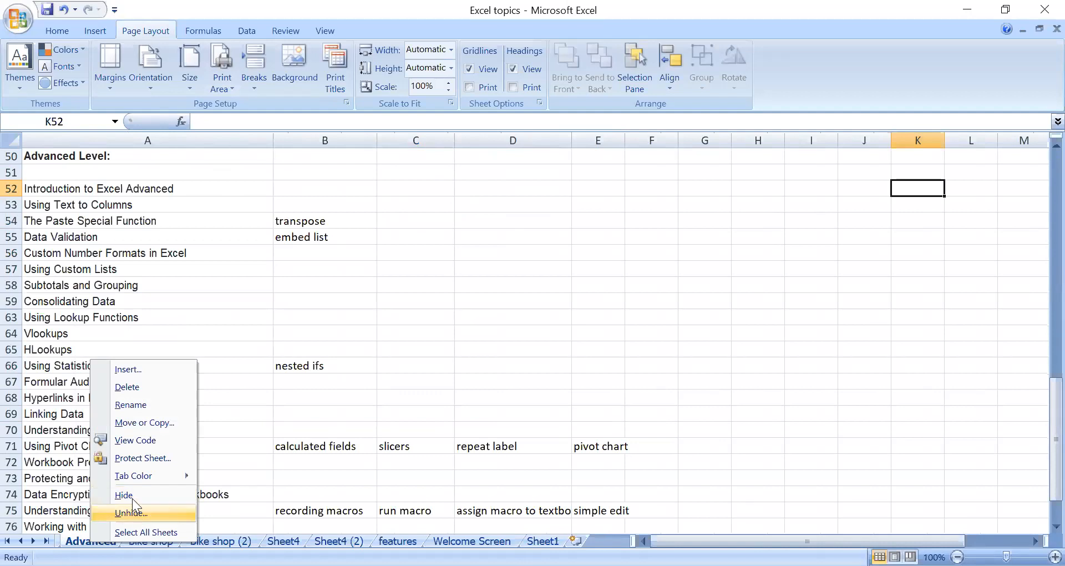
click(124, 495)
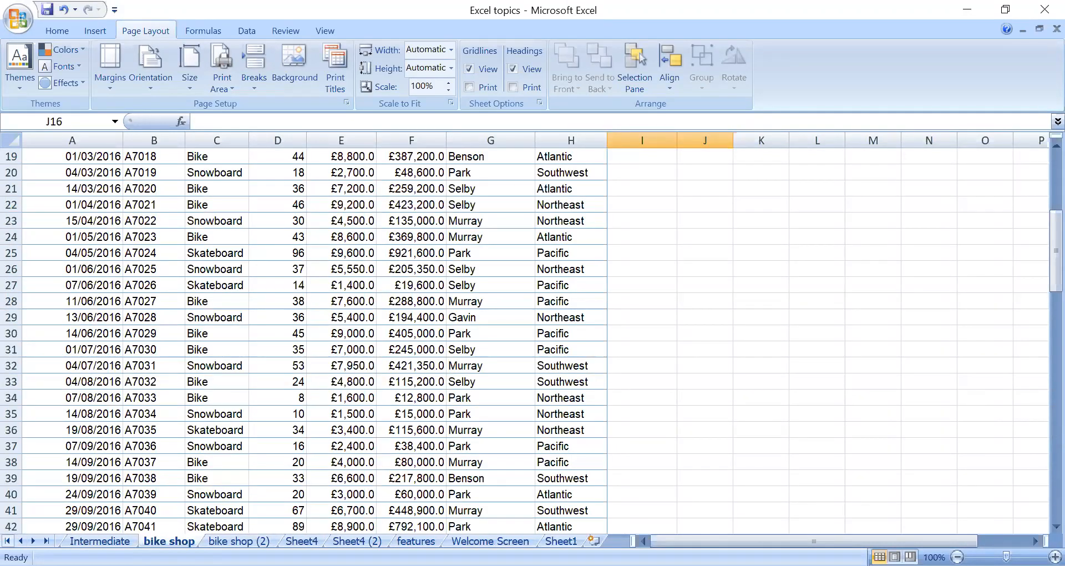
click(21, 541)
click(89, 540)
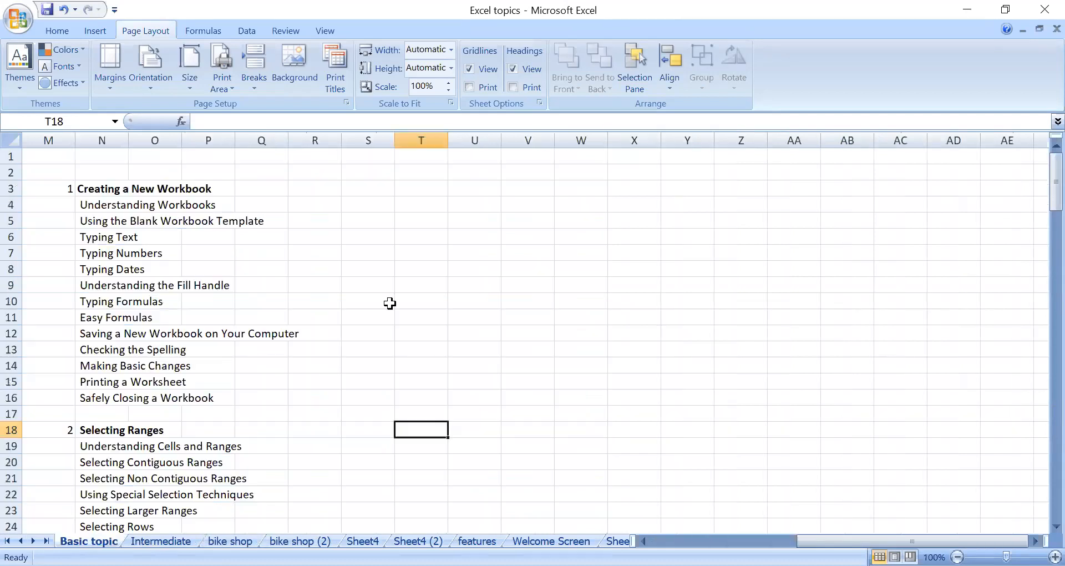
Step: Review the Selecting Ranges topics on the Basic topic worksheet, and switch to the sales data on Sheet4
scroll(370, 324, down, 4)
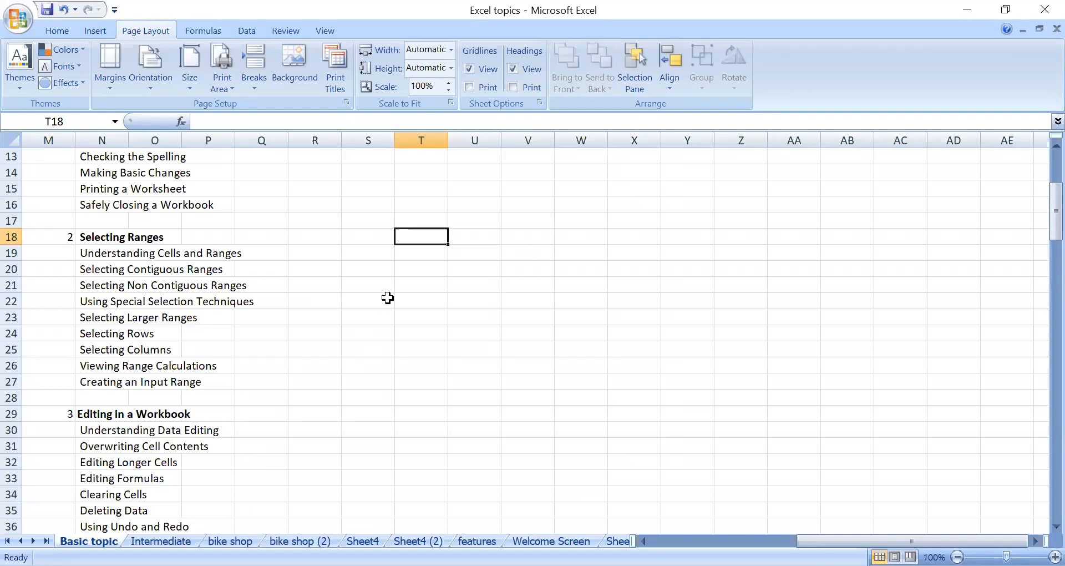
click(280, 318)
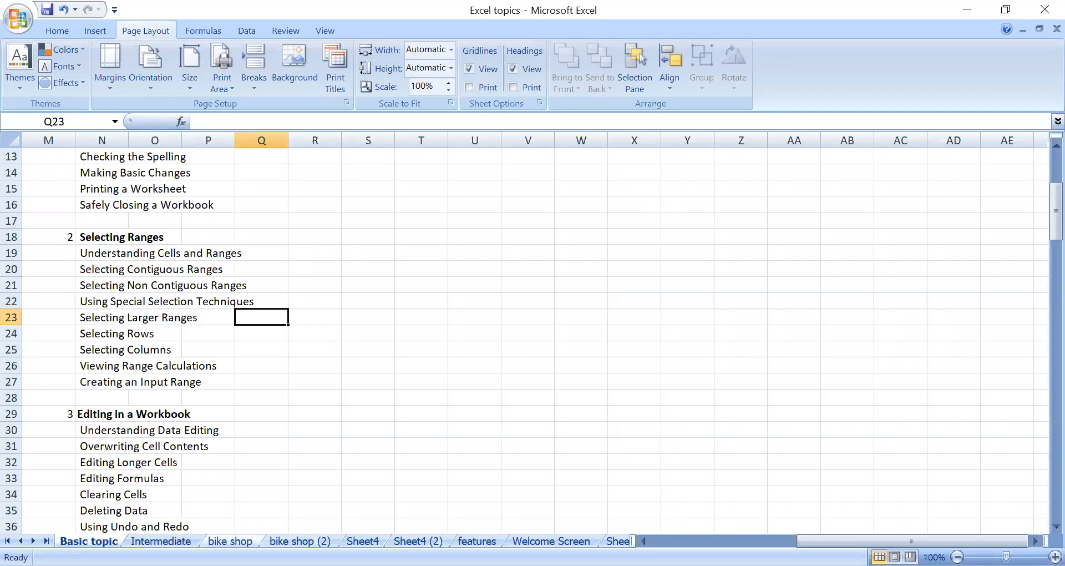
key(ctrl+Page_Down)
key(ctrl+Page_Down)
key(ctrl+Page_Down)
key(ctrl+Page_Down)
click(644, 299)
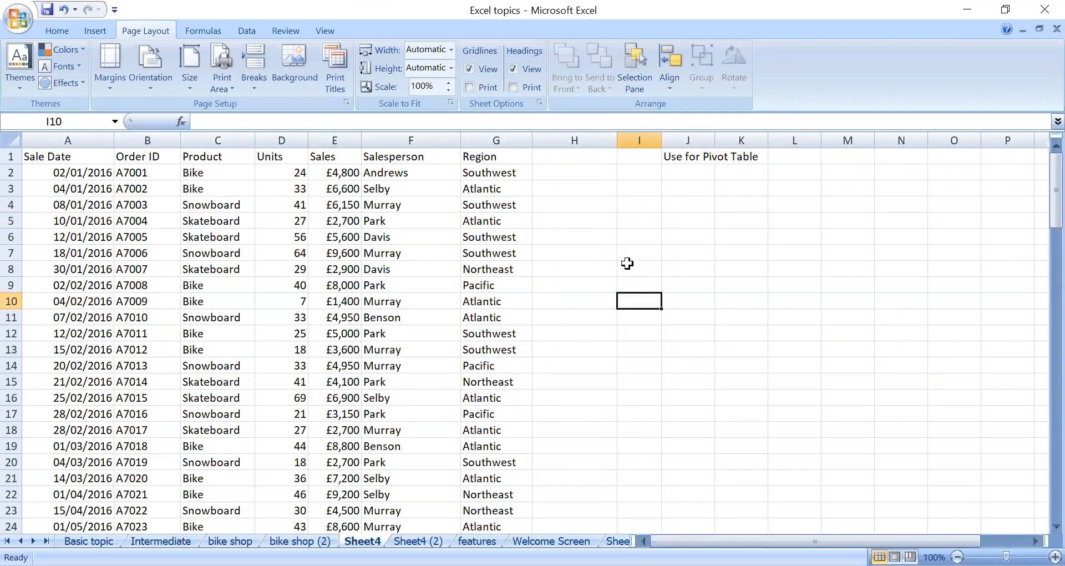
Step: Select all the region values below the Region header, G2:G116, and clear the selection
click(490, 210)
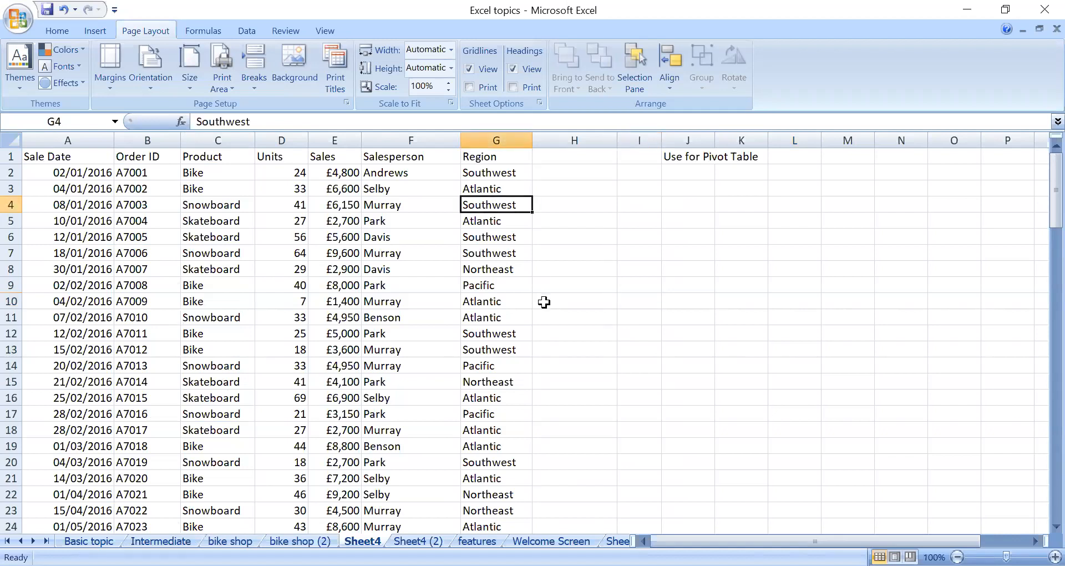
click(483, 174)
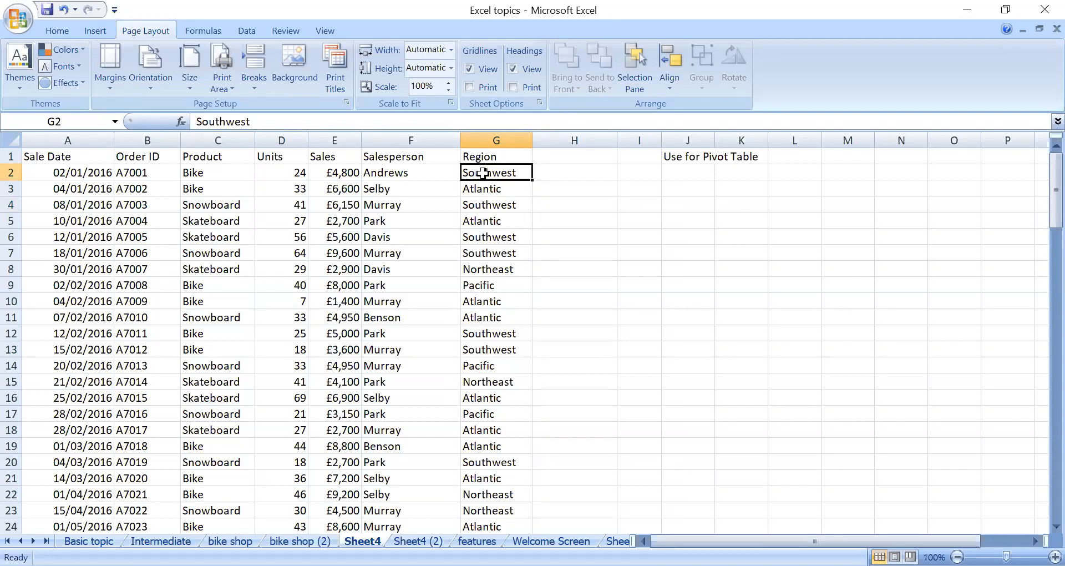
drag(483, 173, 502, 511)
scroll(603, 487, up, 20)
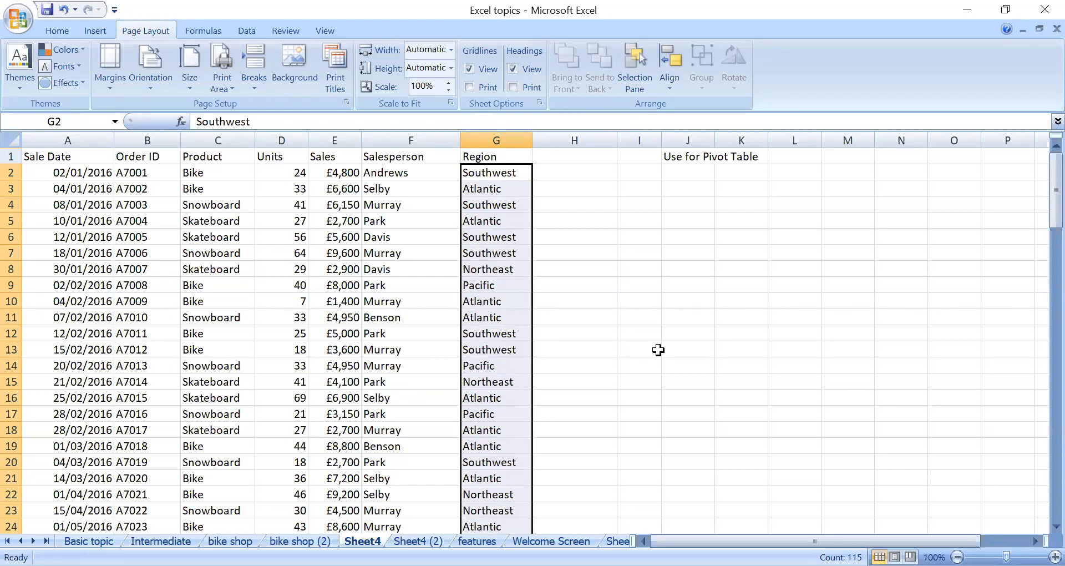
click(563, 252)
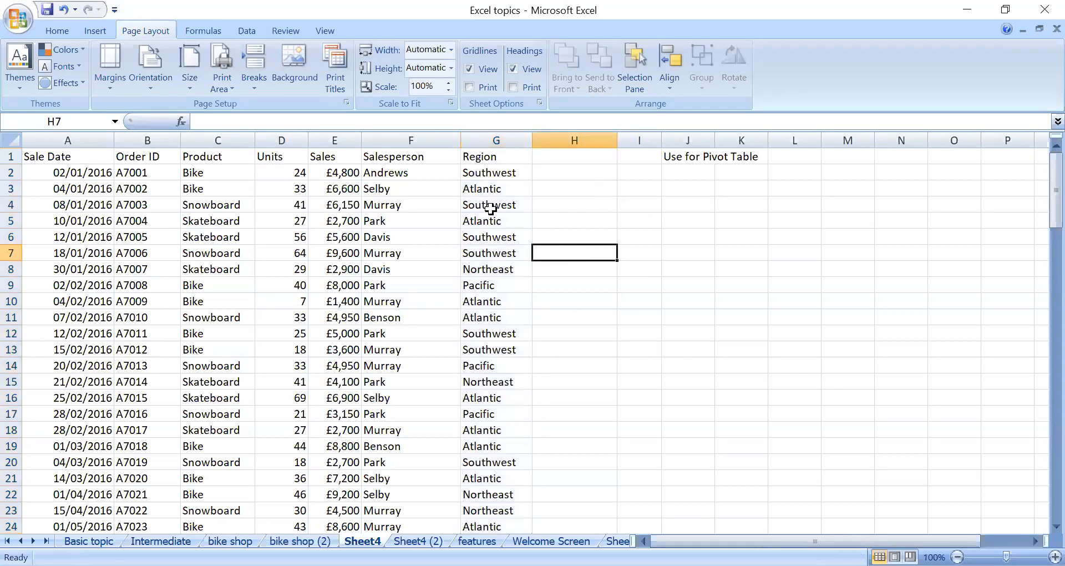
Step: Extend the selection from the Region header to the last data row, G1:G116, twice, clearing it each time
click(488, 157)
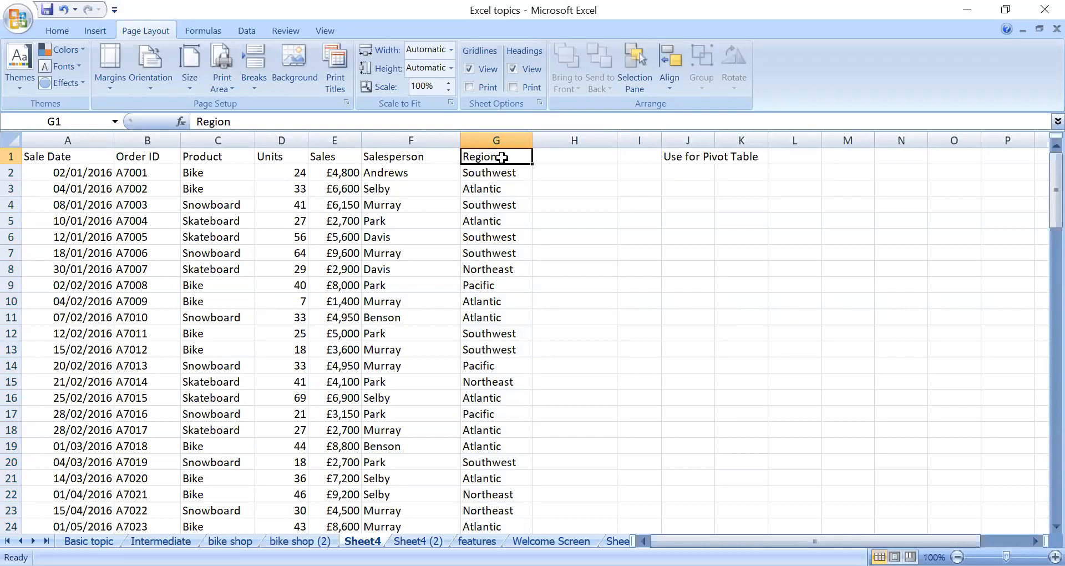
mouse_move(502, 157)
mouse_down()
mouse_move(504, 500)
mouse_move(487, 153)
mouse_up()
key(ctrl+shift+Down)
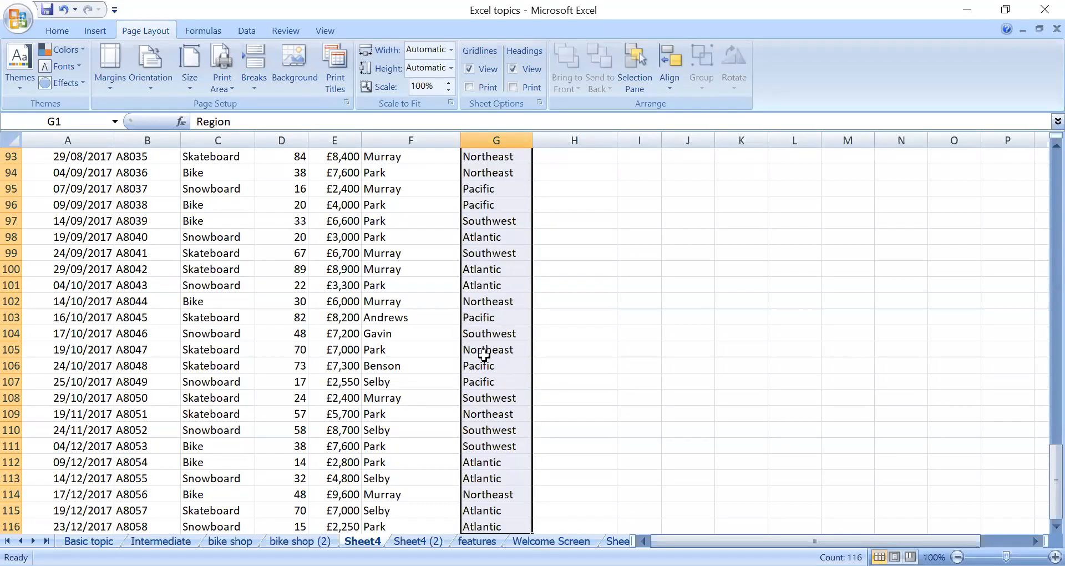
scroll(595, 371, up, 15)
scroll(595, 372, up, 16)
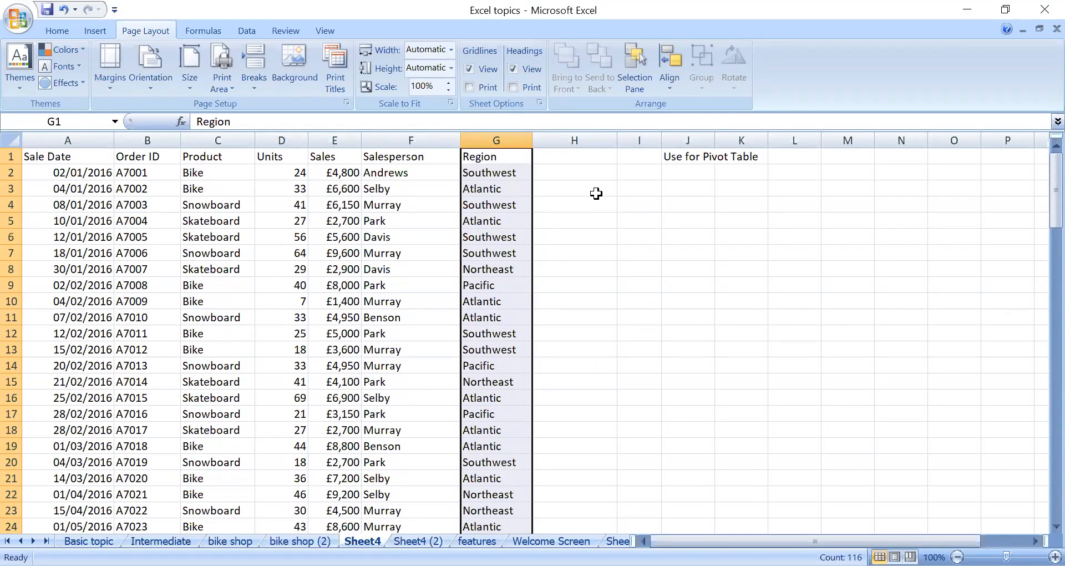
click(632, 205)
click(488, 157)
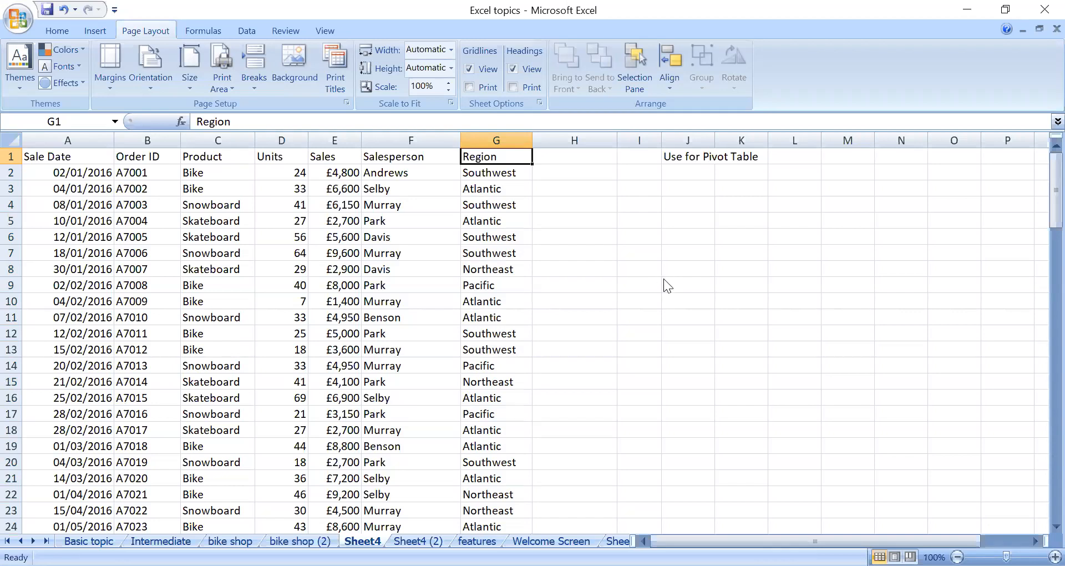
key(ctrl+shift+Down)
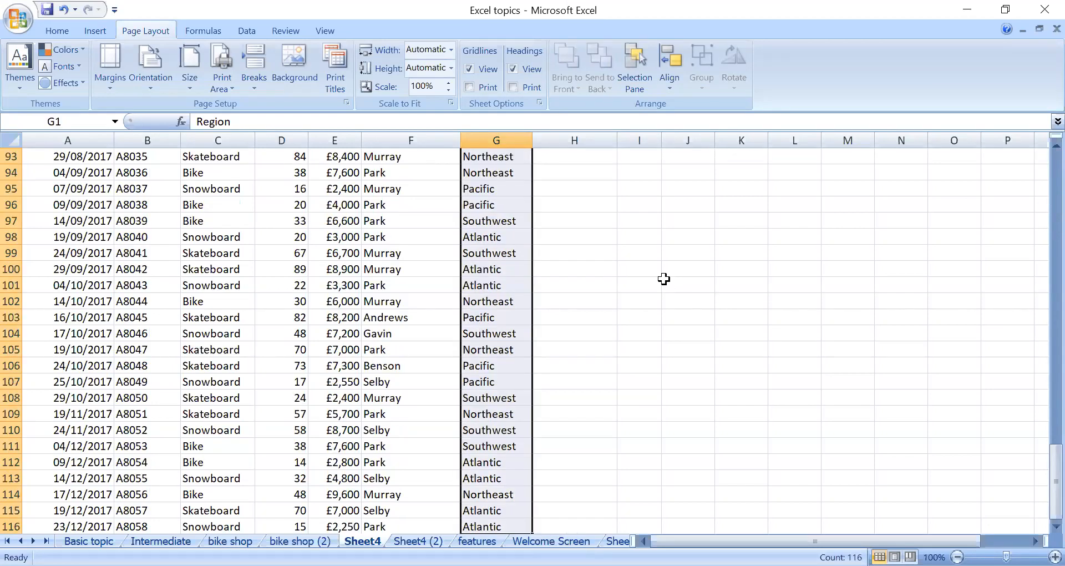
scroll(663, 279, up, 20)
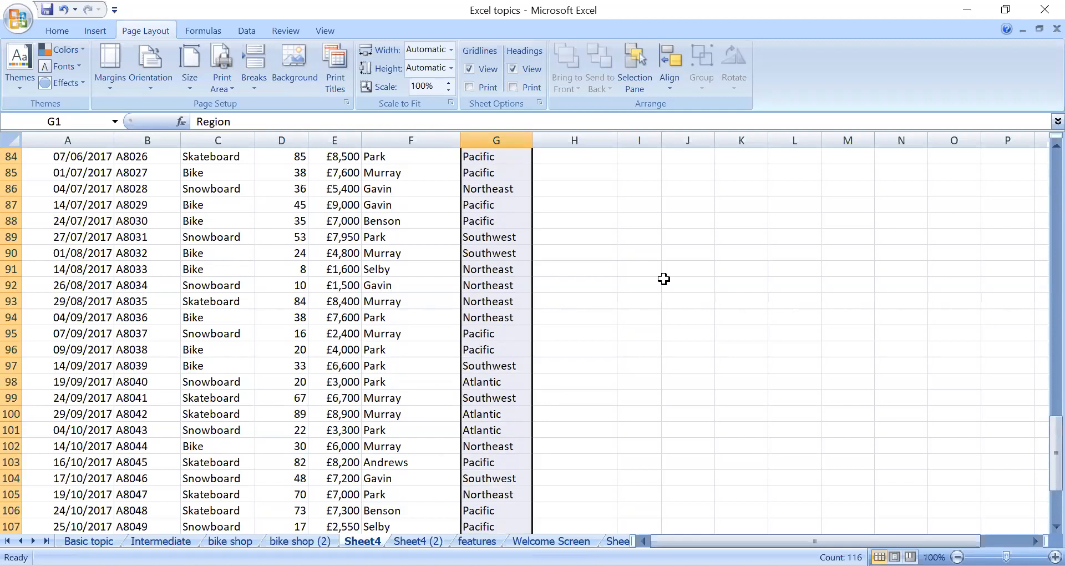
click(607, 264)
scroll(607, 264, up, 5)
scroll(608, 264, up, 7)
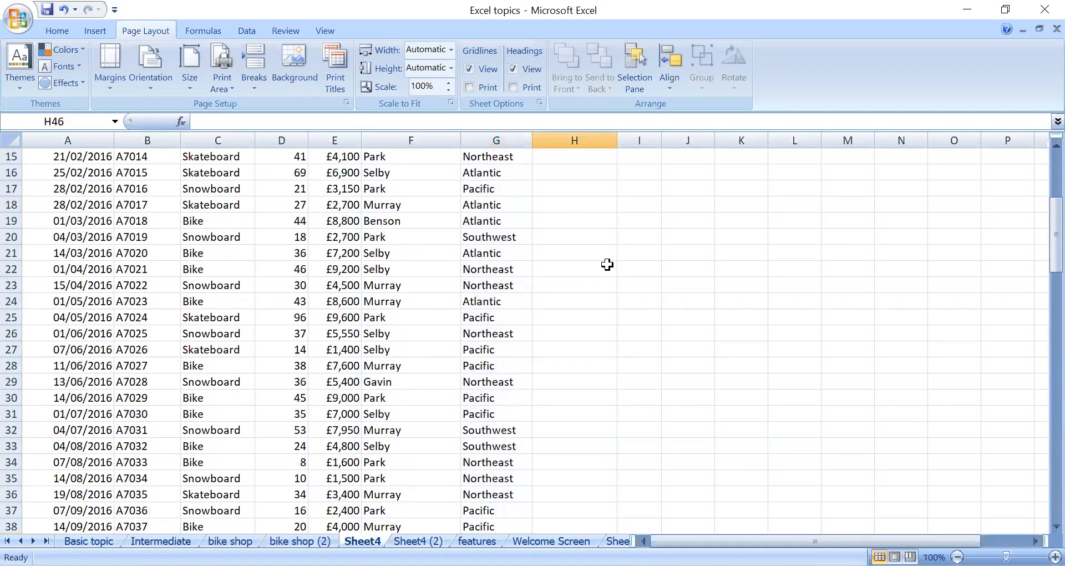
Step: Select the entire sales table A1:G116 starting from the Region header, clear the selection, and select the first product cell C2
click(478, 160)
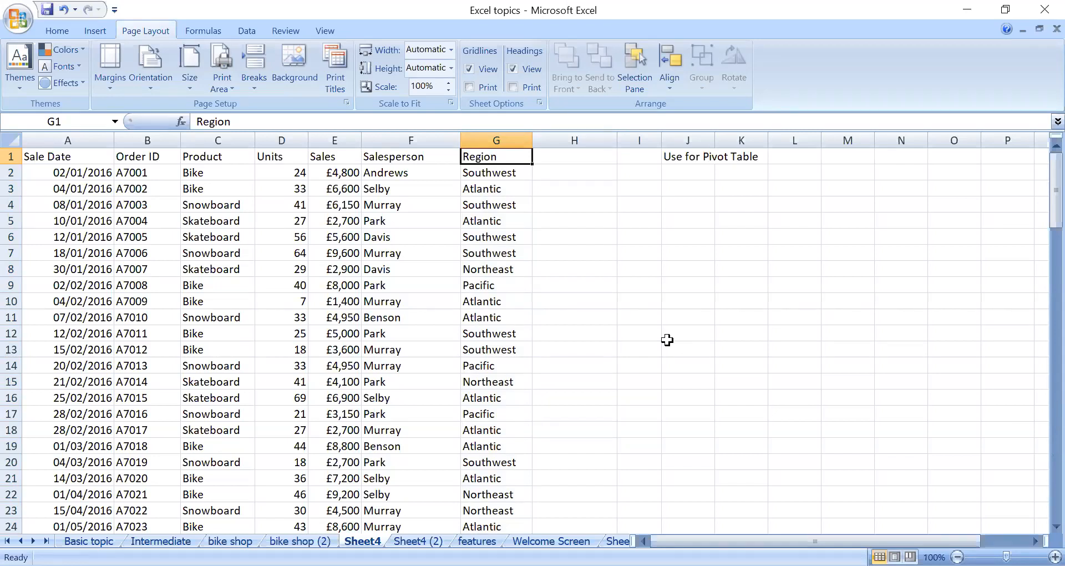
key(ctrl+shift+Left)
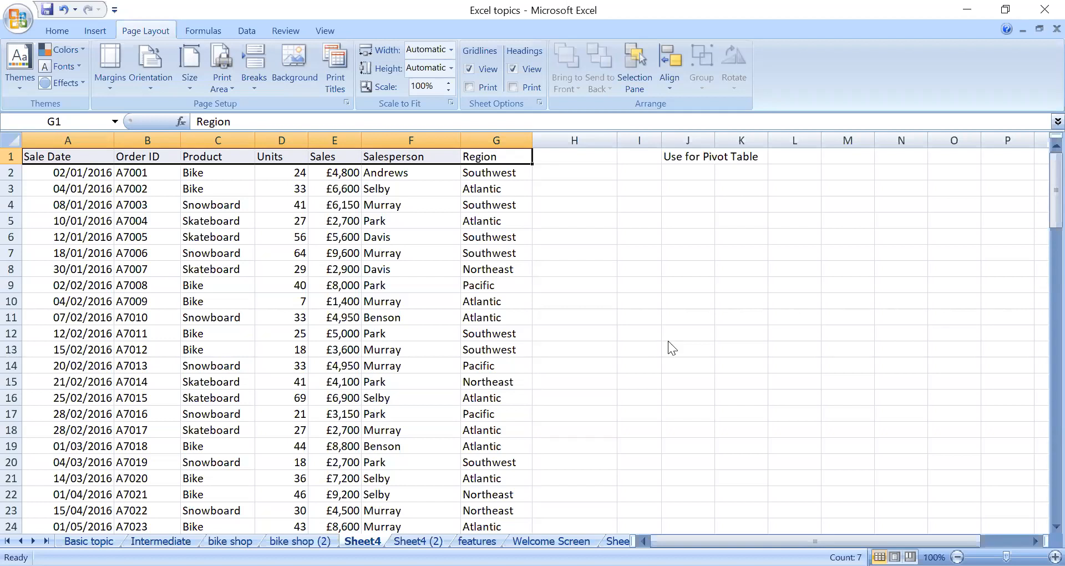
key(ctrl+shift+Down)
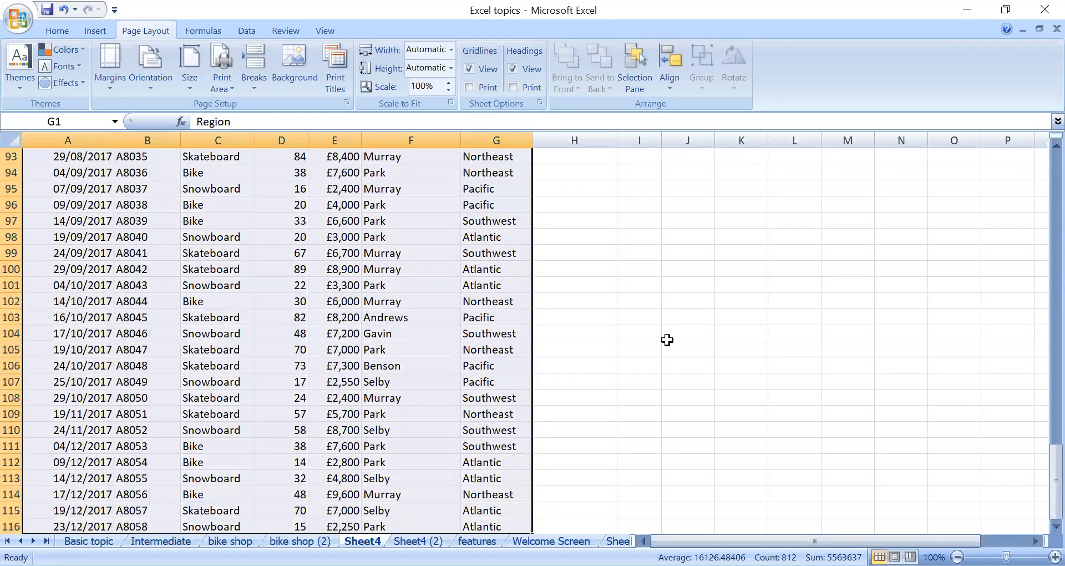
scroll(377, 507, up, 17)
scroll(377, 507, up, 14)
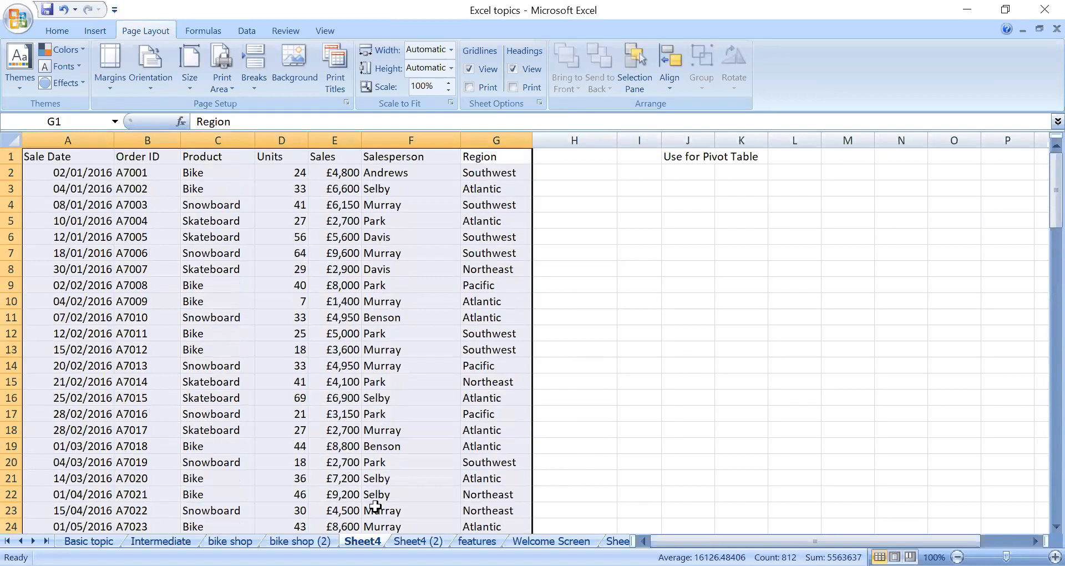
click(368, 349)
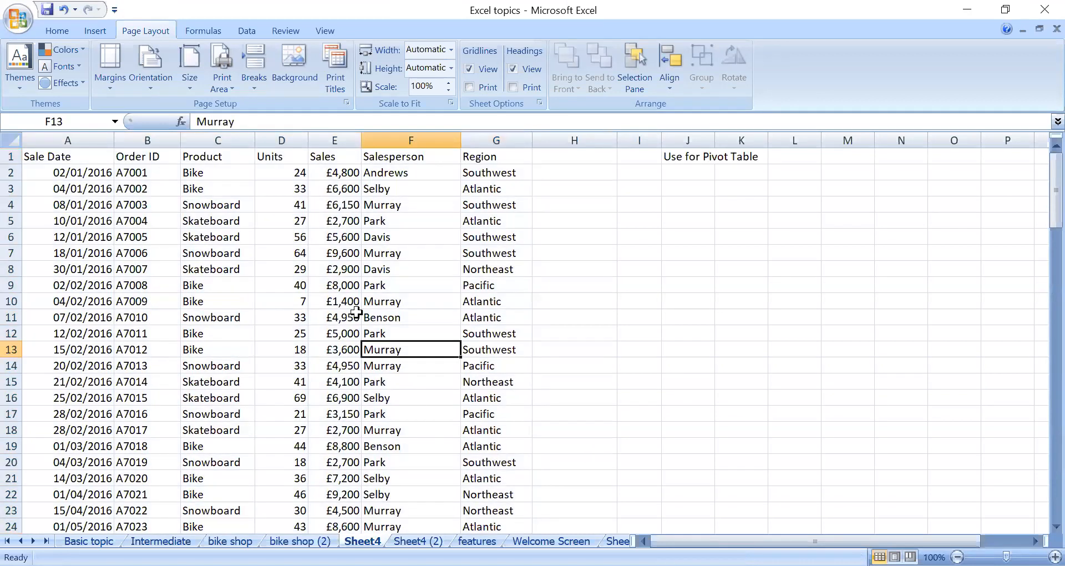
click(217, 170)
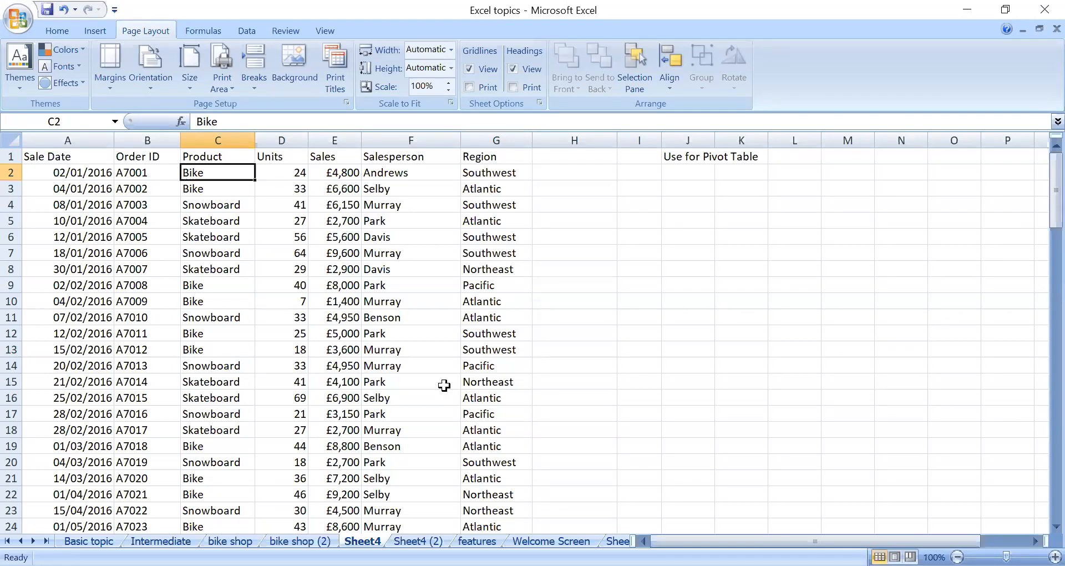
Step: Select the entire sales table A1:G116 from product cell C2, and again from sales cell E4, clearing the selection each time
key(ctrl+a)
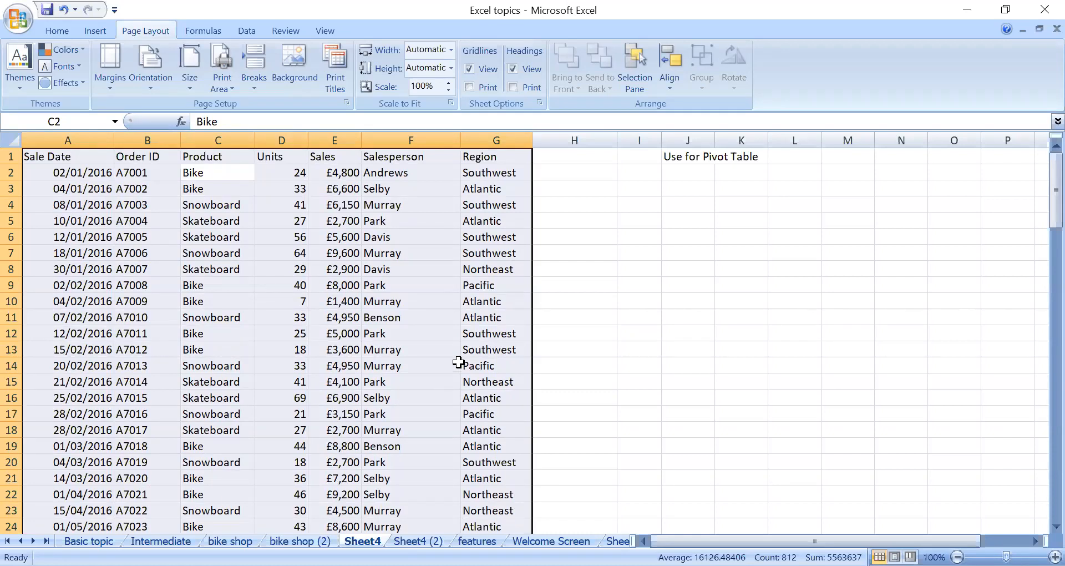
click(441, 364)
click(307, 296)
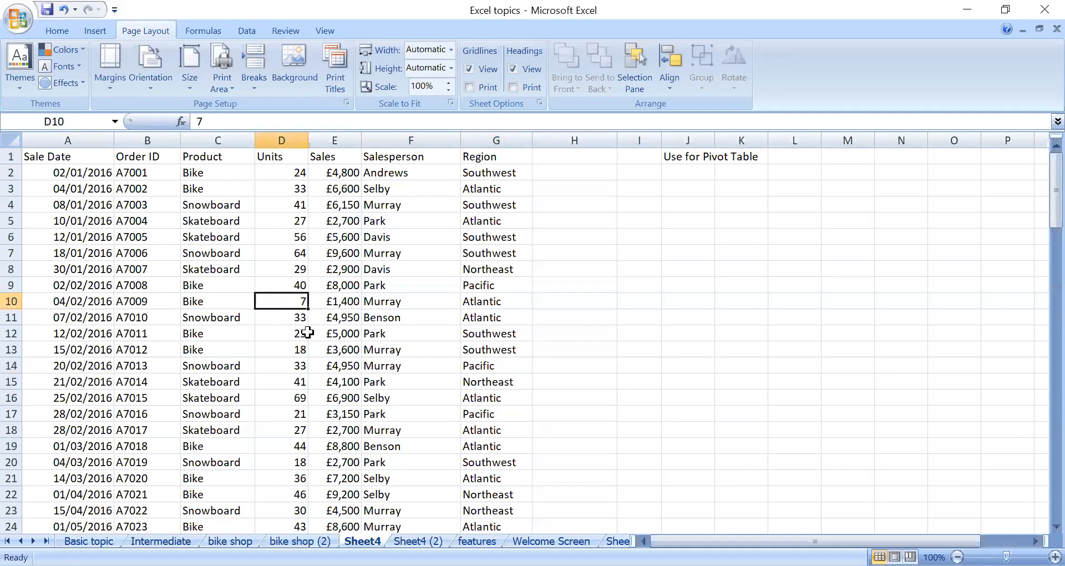
click(10, 139)
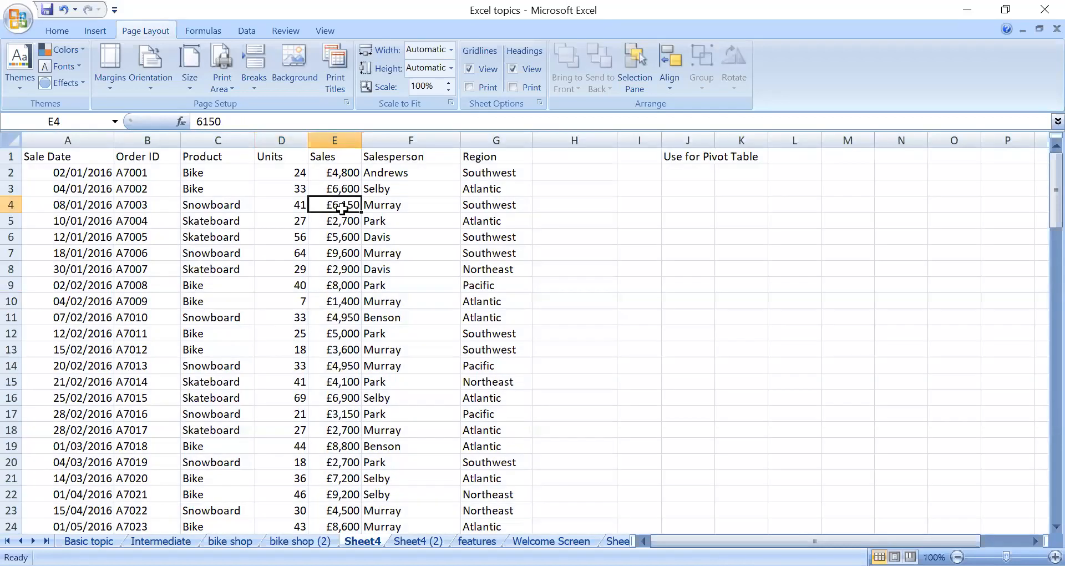
click(341, 206)
key(ctrl+a)
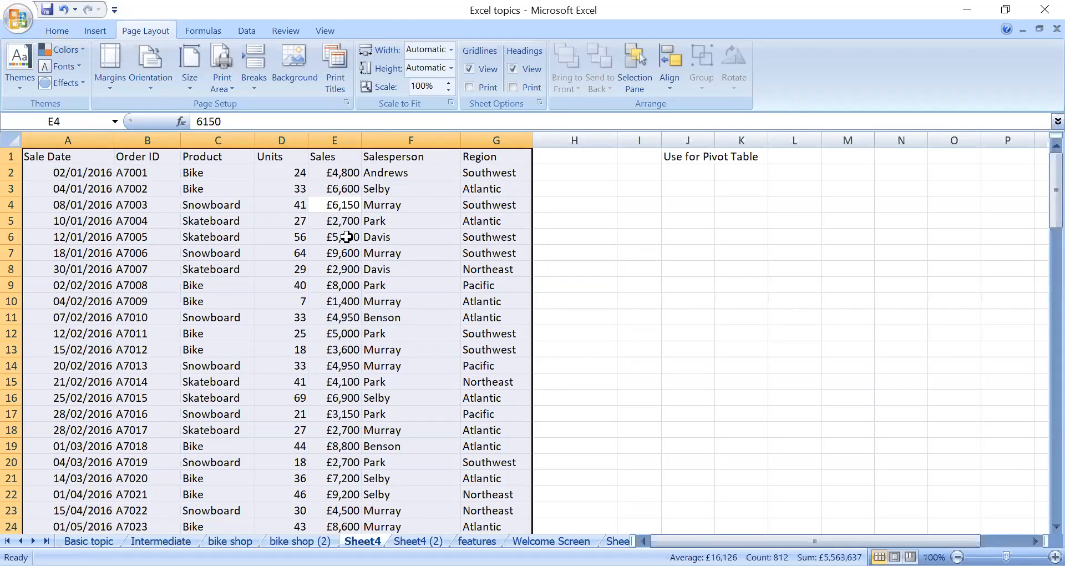
click(355, 274)
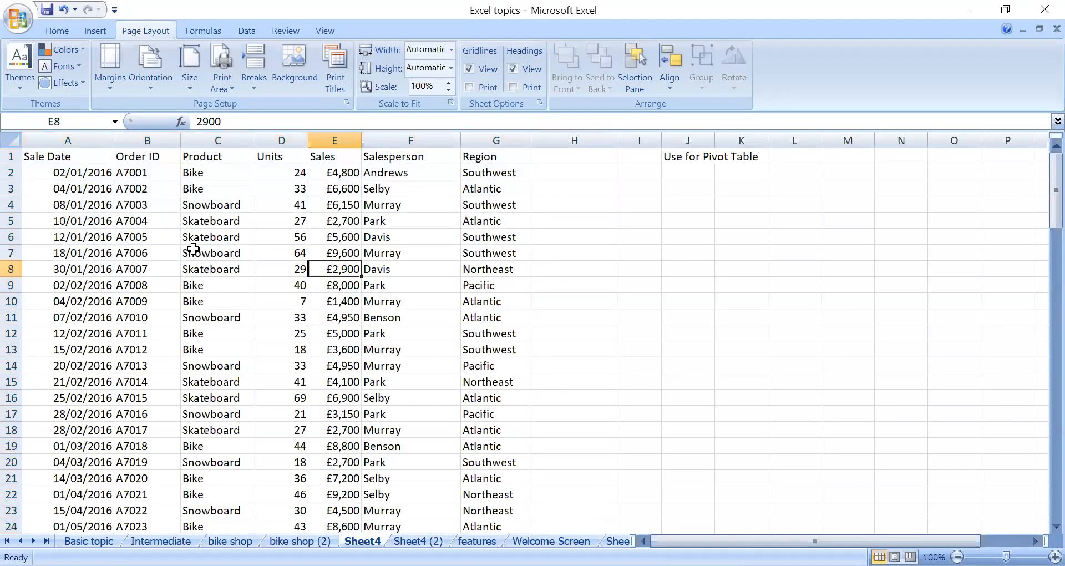
Step: Select the header row A1:G1, extend it down to A1:G116, reselect that whole range, and return to cell A1
drag(47, 157, 480, 156)
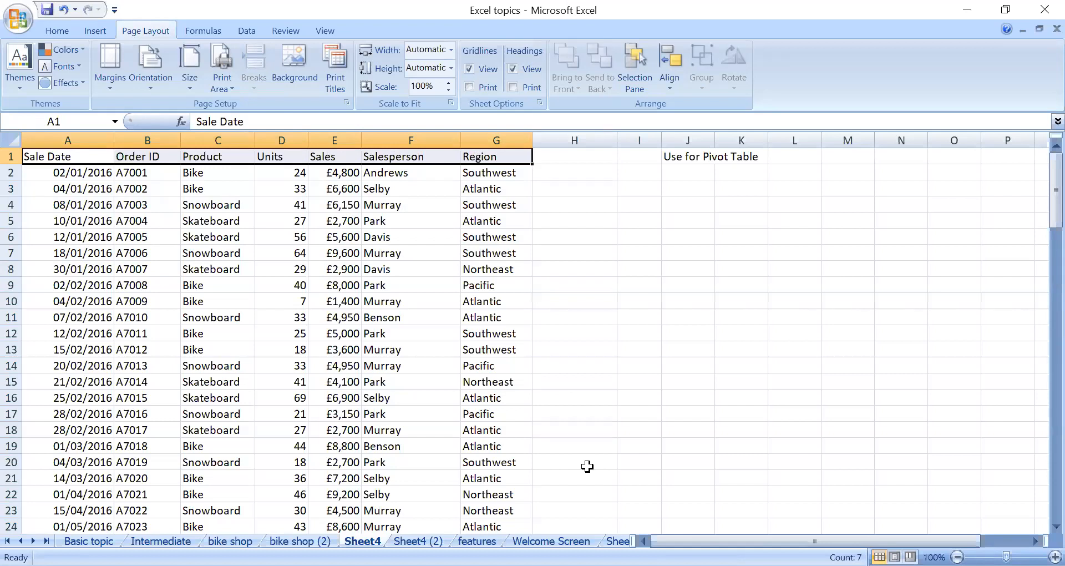
key(ctrl+shift+Down)
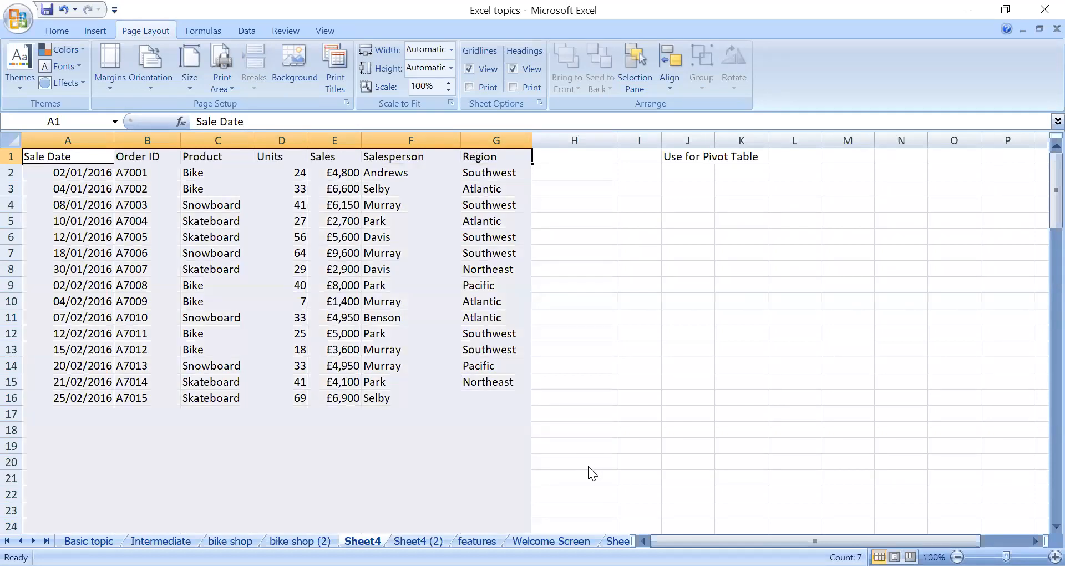
scroll(629, 381, up, 20)
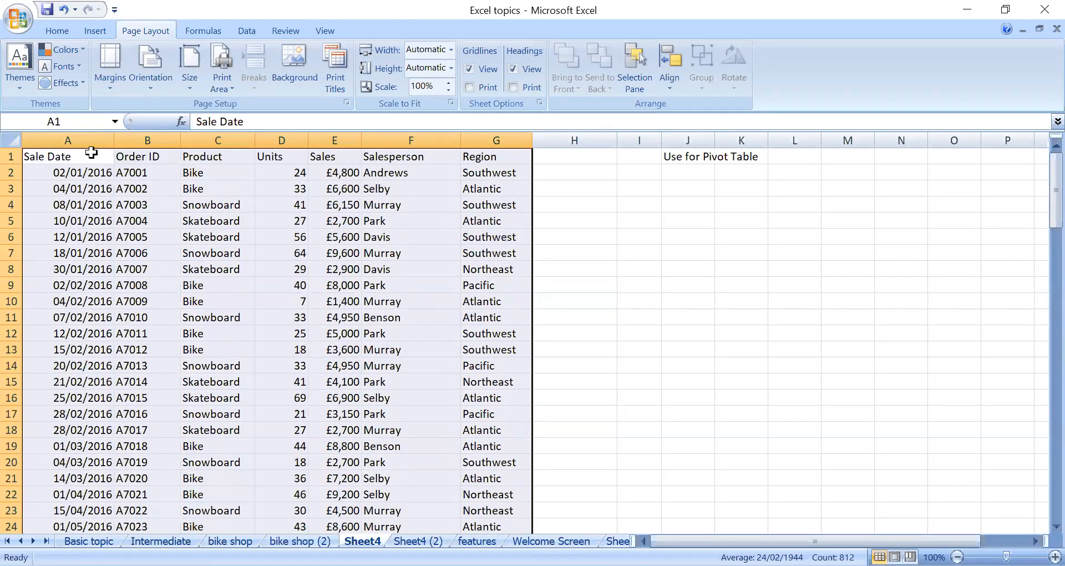
drag(60, 157, 491, 493)
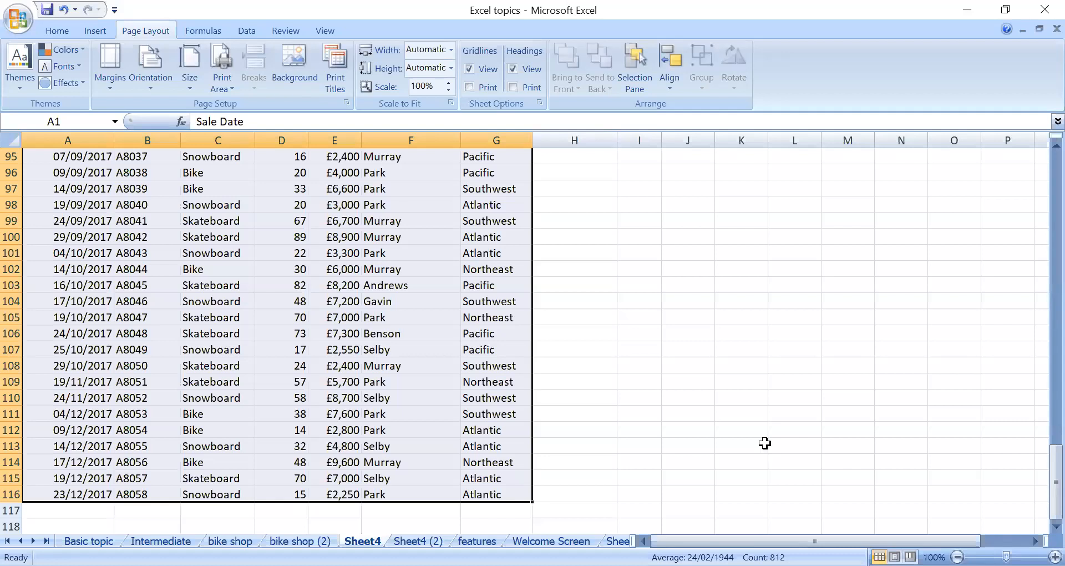
key(ctrl+Home)
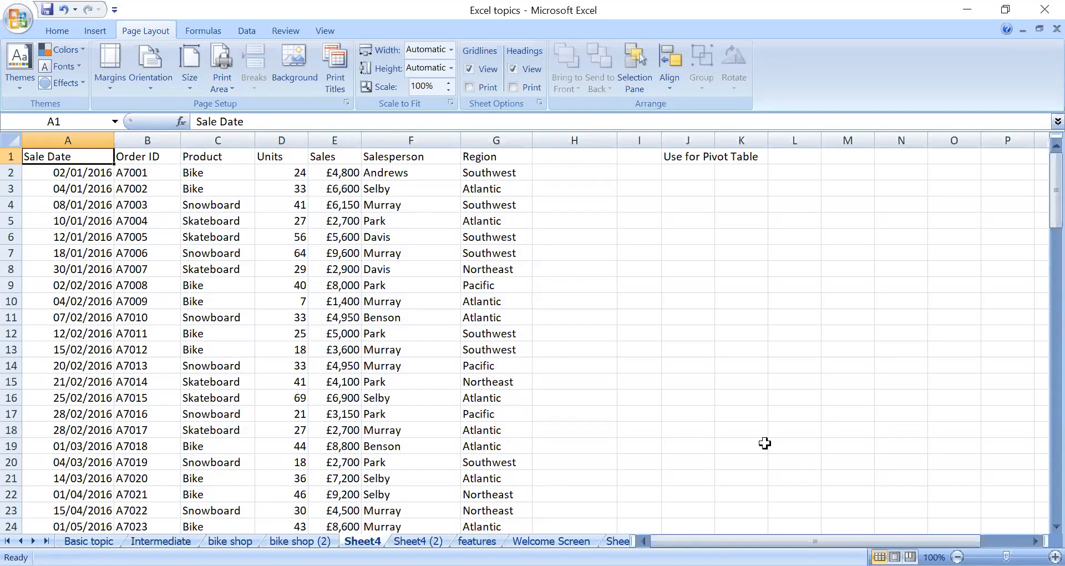
Step: Select the whole sales table starting from cell A1, and reduce the selection by one row to A1:G115
key(ctrl+shift+Right)
key(ctrl+shift+Down)
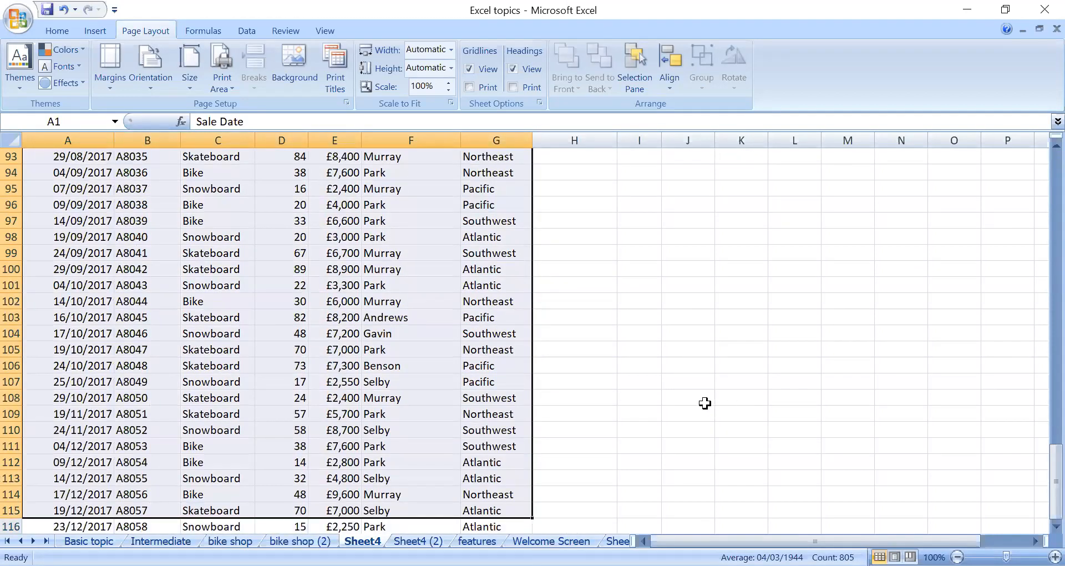
scroll(704, 400, down, 2)
key(shift+Up)
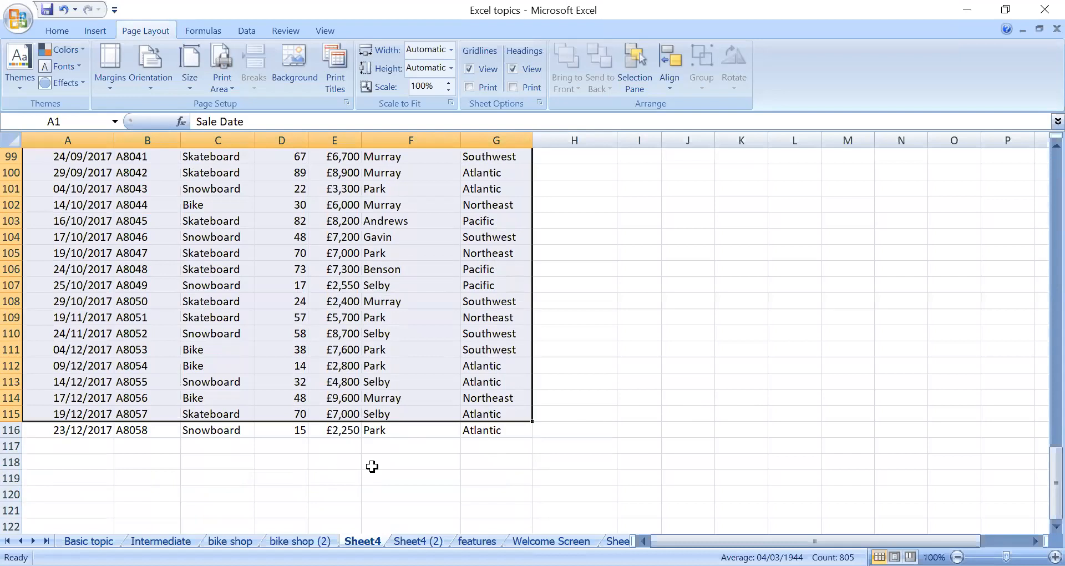
scroll(371, 464, up, 18)
scroll(372, 465, down, 19)
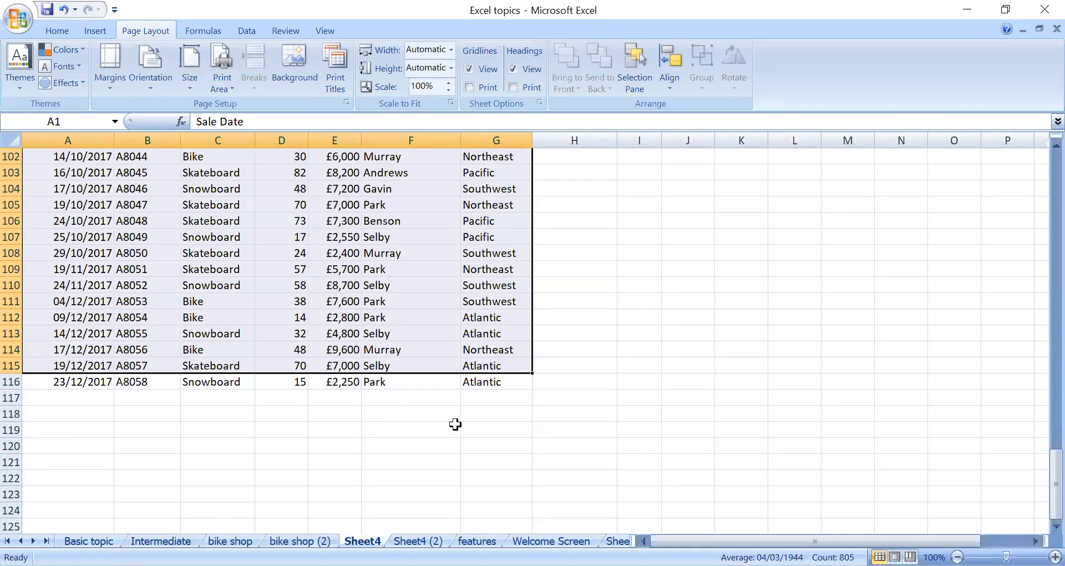
scroll(455, 424, up, 4)
scroll(455, 424, up, 16)
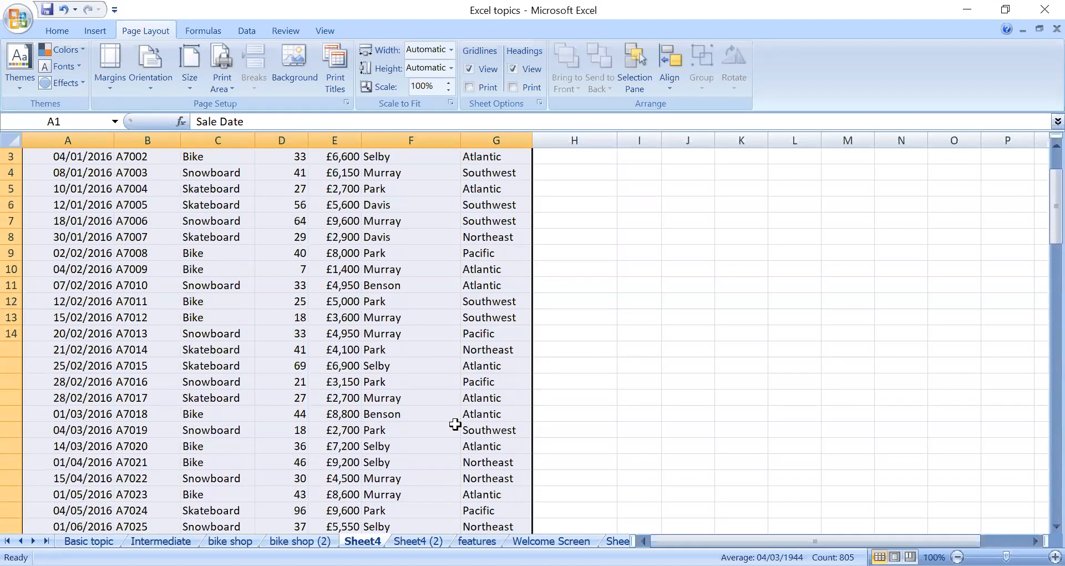
Step: Select A1:G11, and replace that selection with the header row A1:G1 extended down to row 116
drag(89, 160, 483, 313)
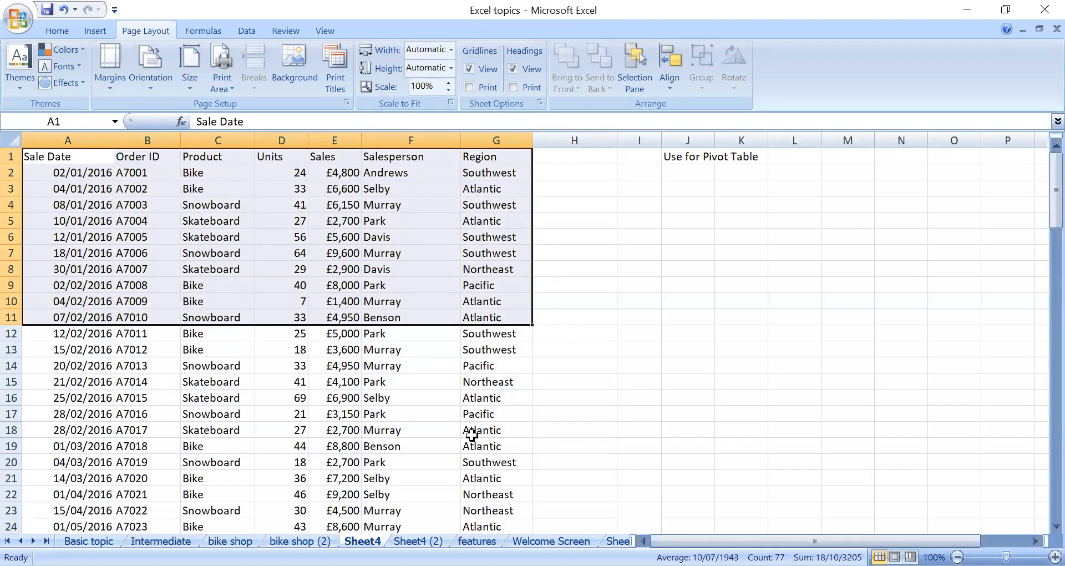
drag(55, 157, 488, 157)
key(ctrl+shift+Down)
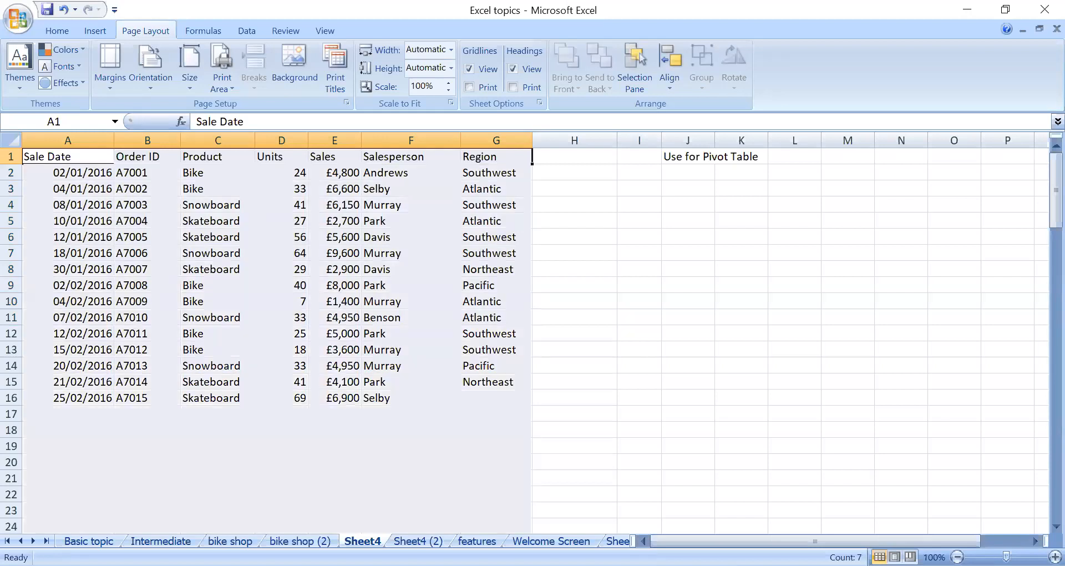
scroll(799, 447, down, 3)
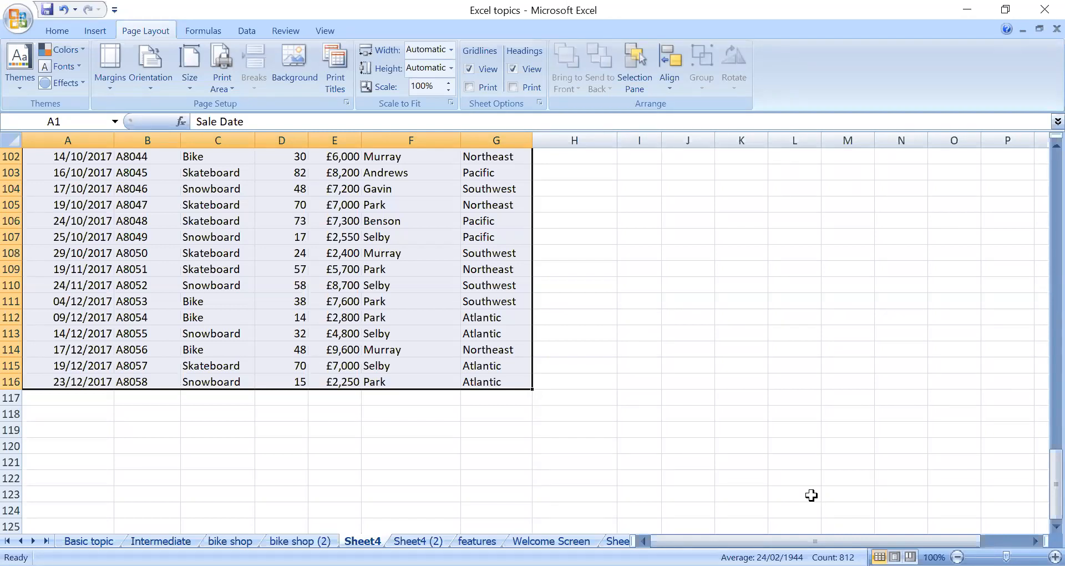
Step: Shrink the sales table selection row by row from its last row to A1:G110, and clear it
key(shift+Up)
key(shift+Up)
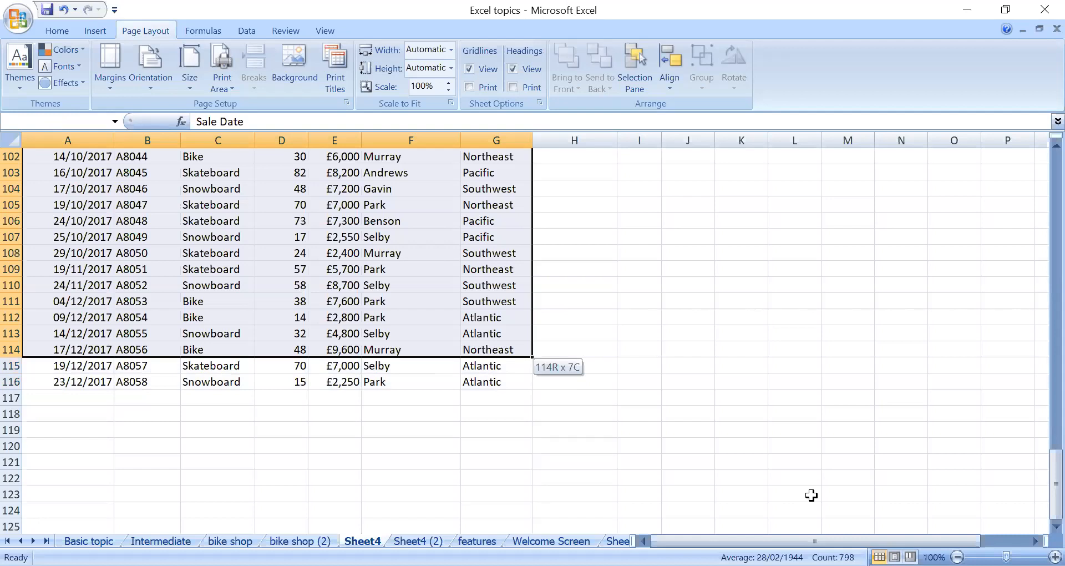
key(shift+Up)
key(shift+Up)
key(shift+Up)
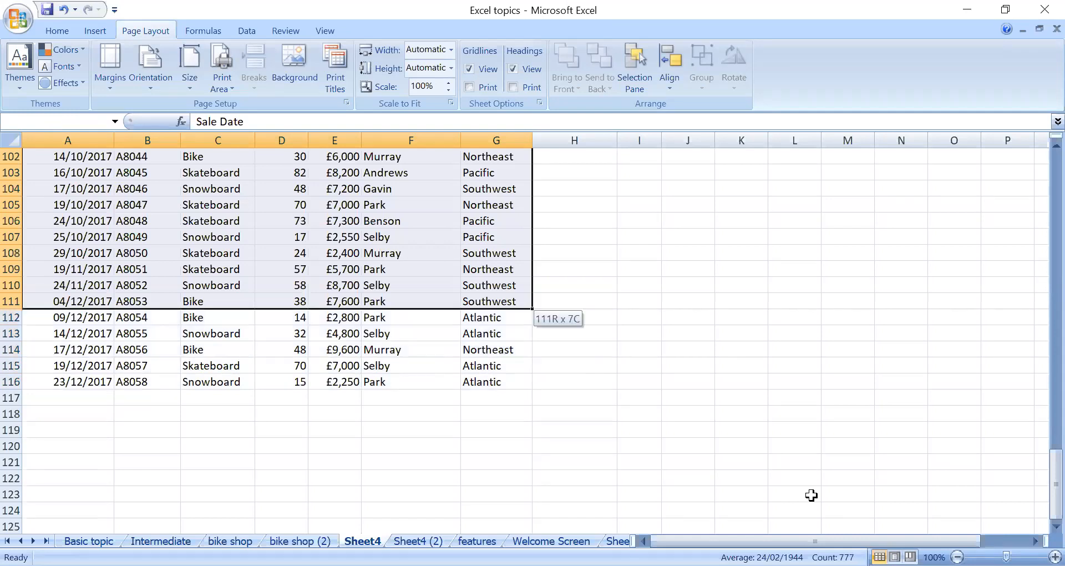
key(shift+Up)
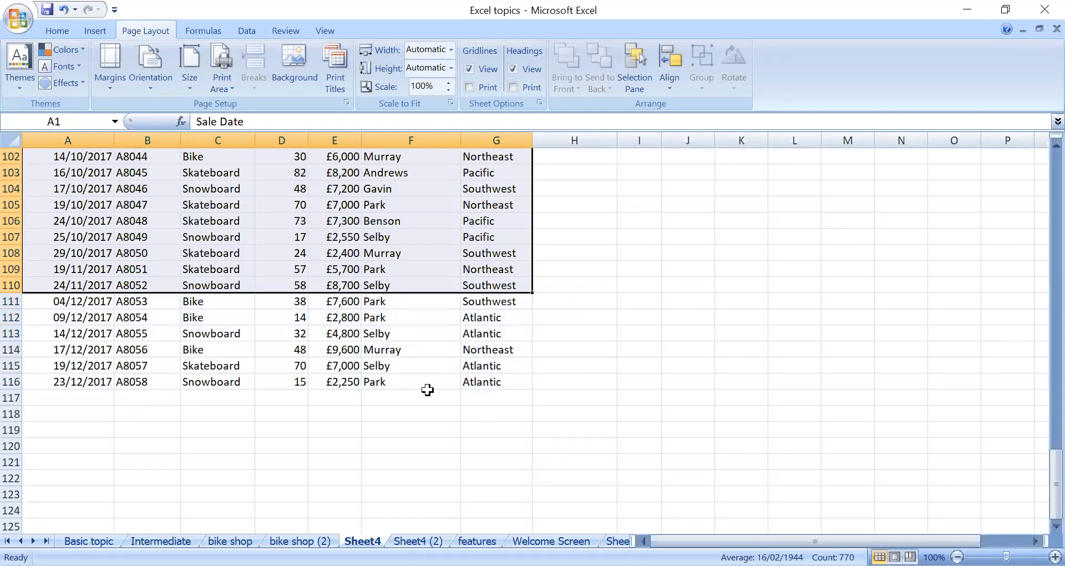
scroll(428, 390, up, 20)
scroll(427, 390, up, 2)
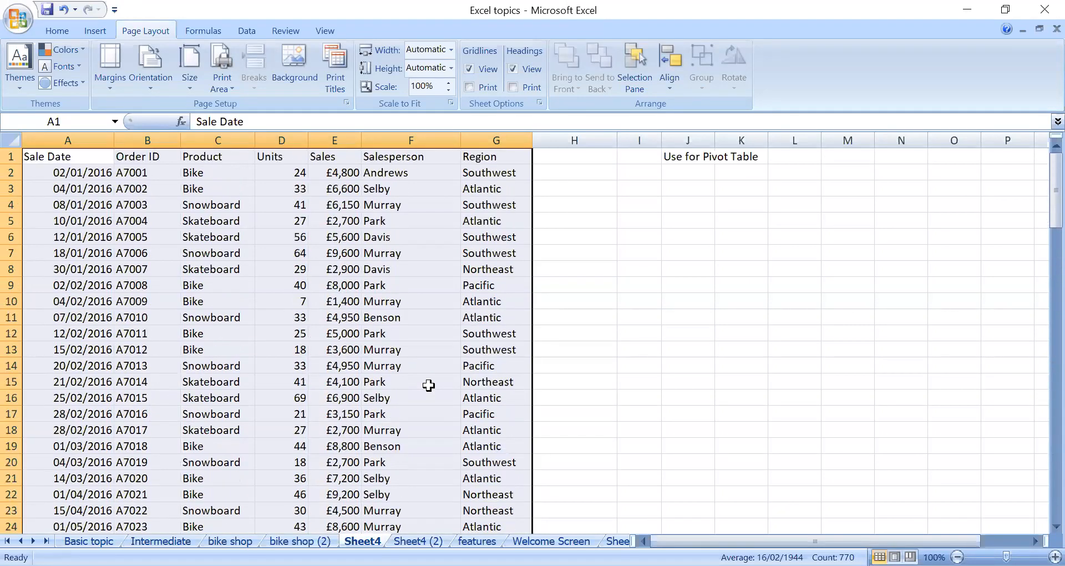
click(564, 331)
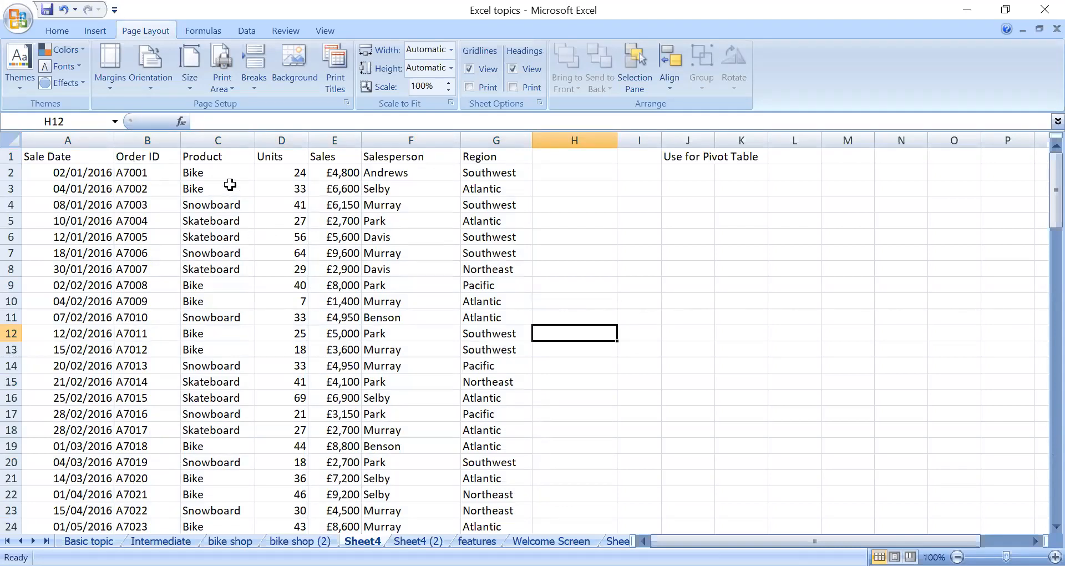
Step: Select the non-contiguous product ranges C2:C7 and C11:C18 together, and clear the selection
drag(216, 173, 215, 250)
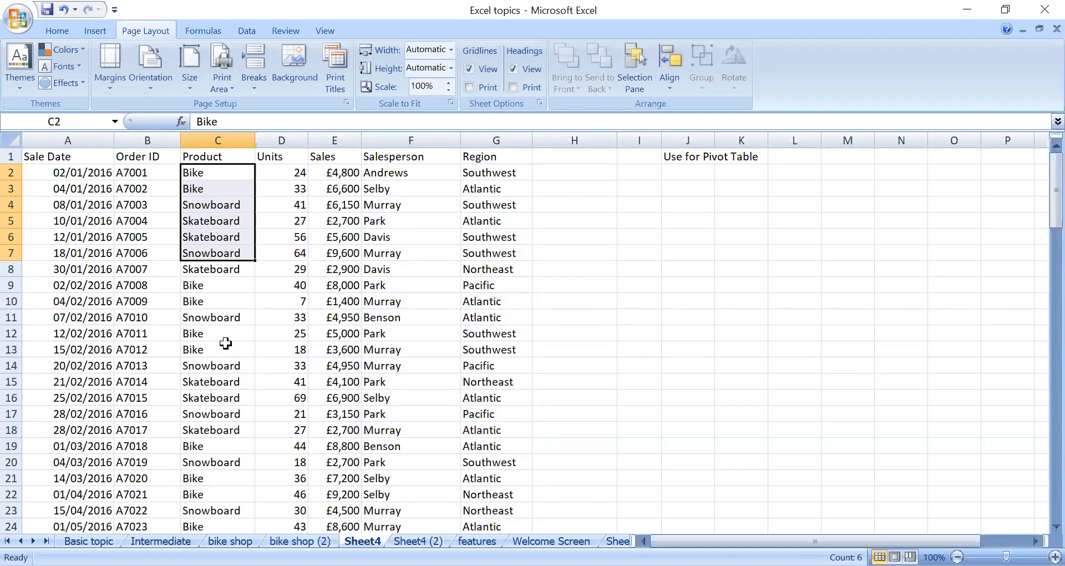
ctrl+click(213, 317)
drag(214, 316, 210, 427)
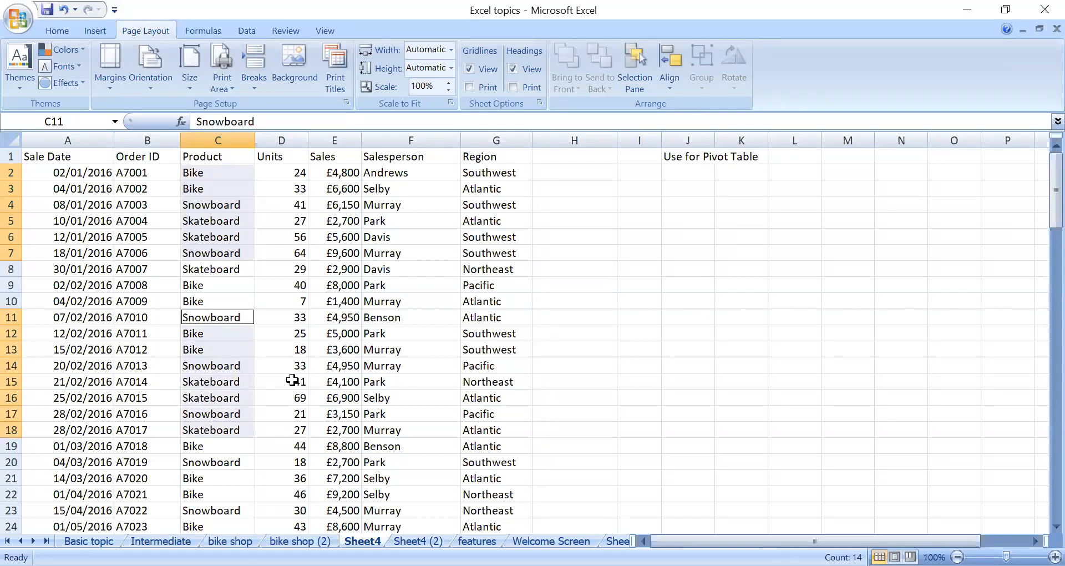
click(290, 379)
Step: Select the non-contiguous product ranges C2:C8 and C11:C17 together in the Product column
click(205, 172)
drag(204, 192, 214, 306)
drag(214, 173, 217, 265)
drag(213, 321, 213, 419)
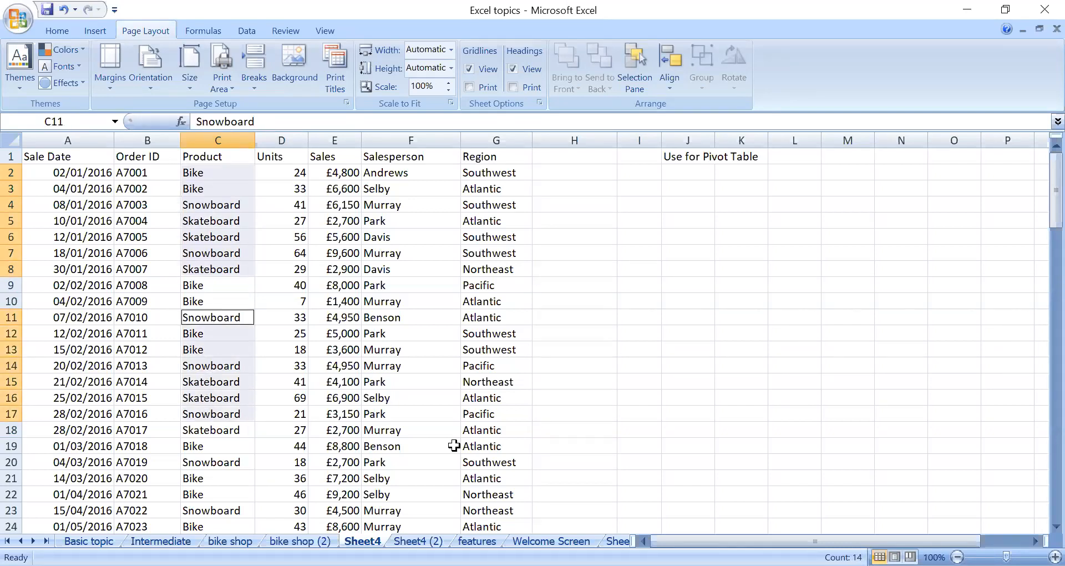
Step: Fill the non-contiguous salesperson ranges F2:F6 and F13:F18 together with Green, Accent 6, Lighter 80%
drag(384, 173, 393, 237)
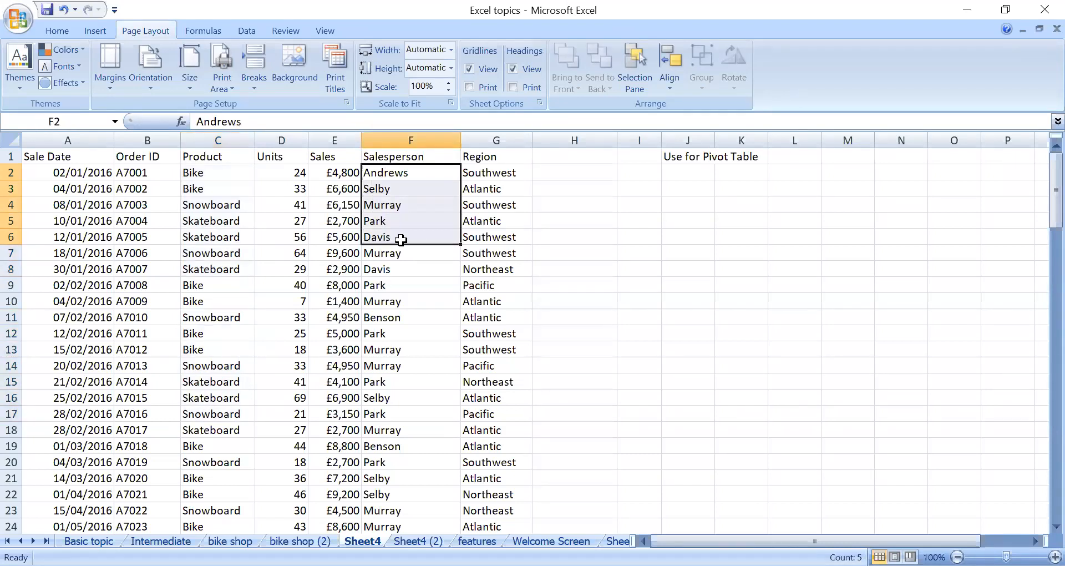
drag(398, 350, 397, 428)
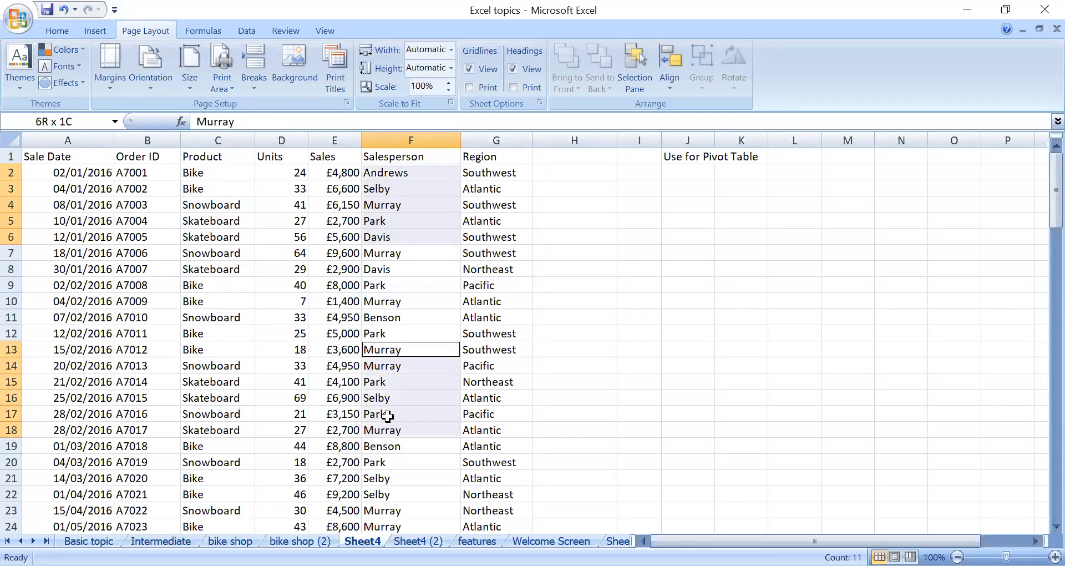
click(57, 31)
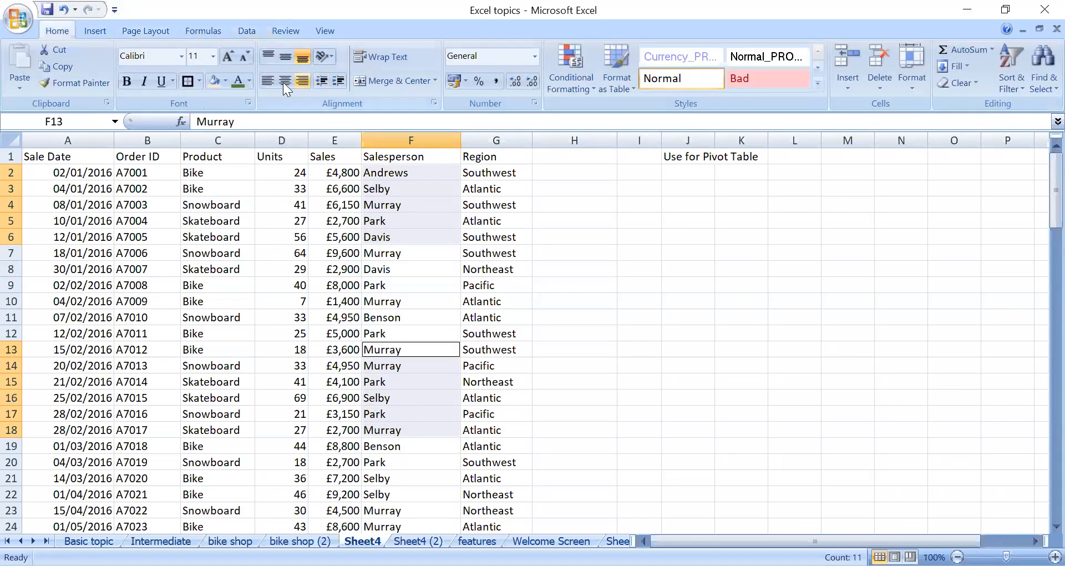
click(225, 77)
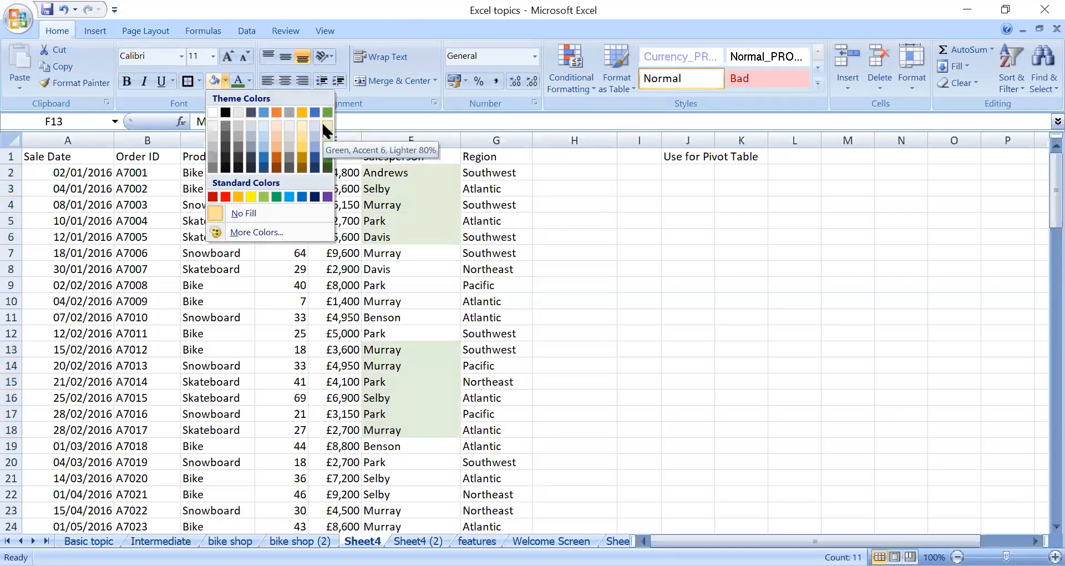
click(326, 126)
click(439, 494)
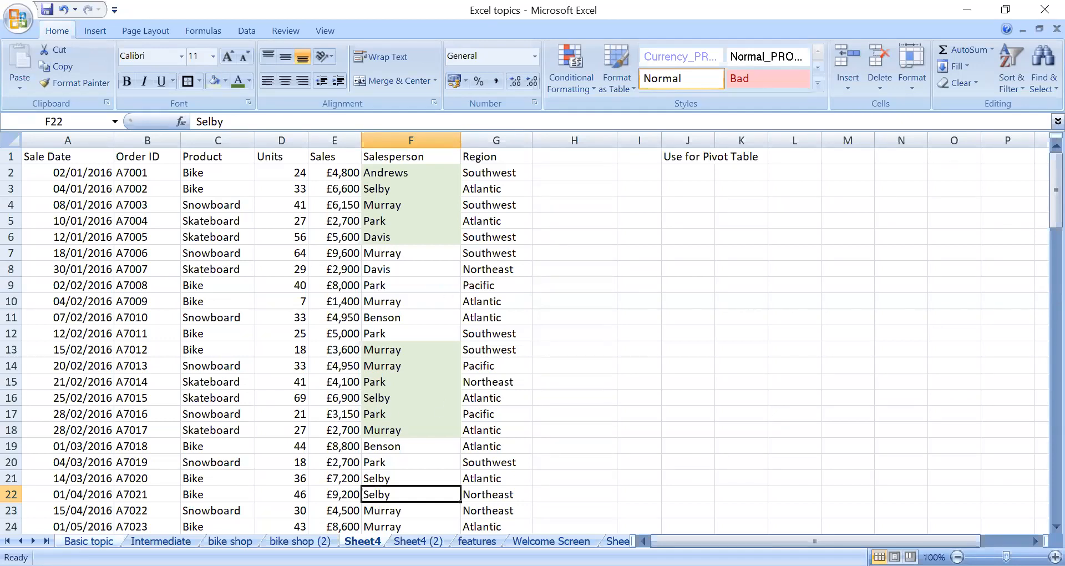
Step: Return from the sales data to the Selecting Ranges topics on the Basic topic worksheet
key(ctrl+Page_Up)
key(ctrl+Page_Up)
key(ctrl+Page_Up)
key(ctrl+Page_Up)
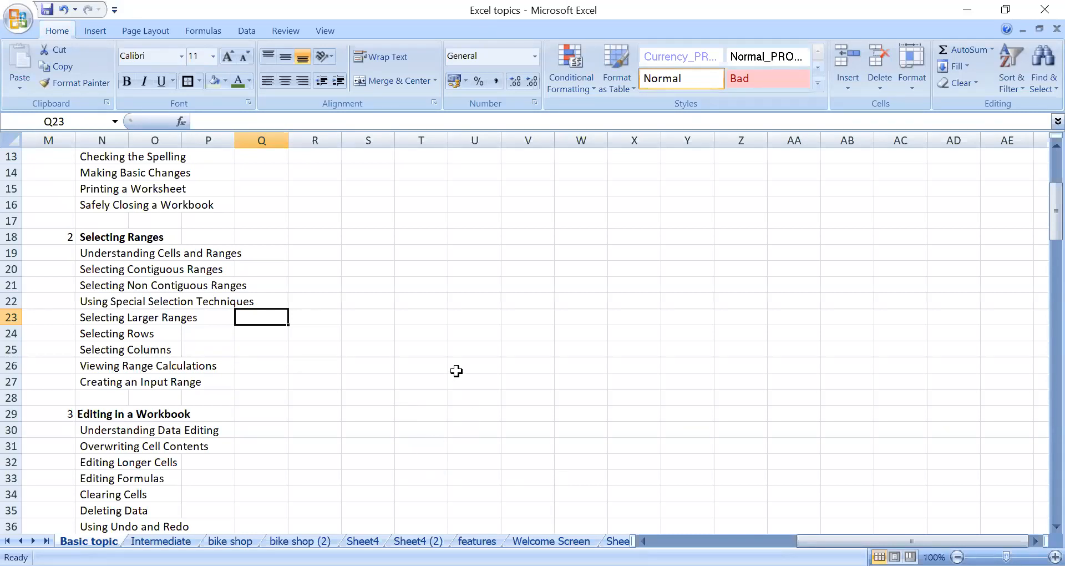
Step: Open Sheet1 and delete the content around cell H4, to the right of the Tesco table
scroll(363, 361, down, 1)
scroll(371, 371, down, 1)
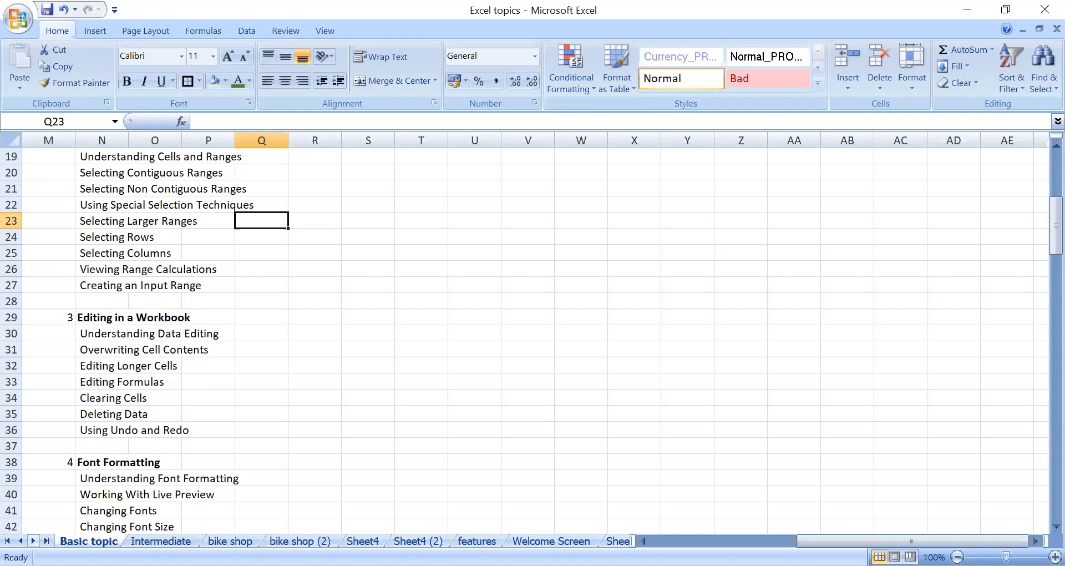
click(33, 540)
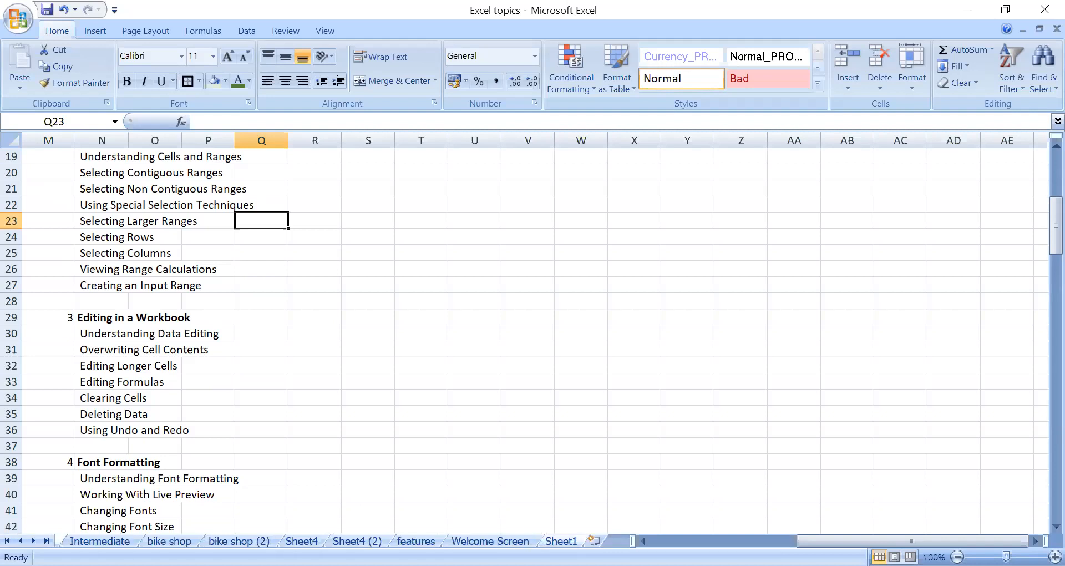
click(561, 540)
click(433, 202)
key(Delete)
click(329, 306)
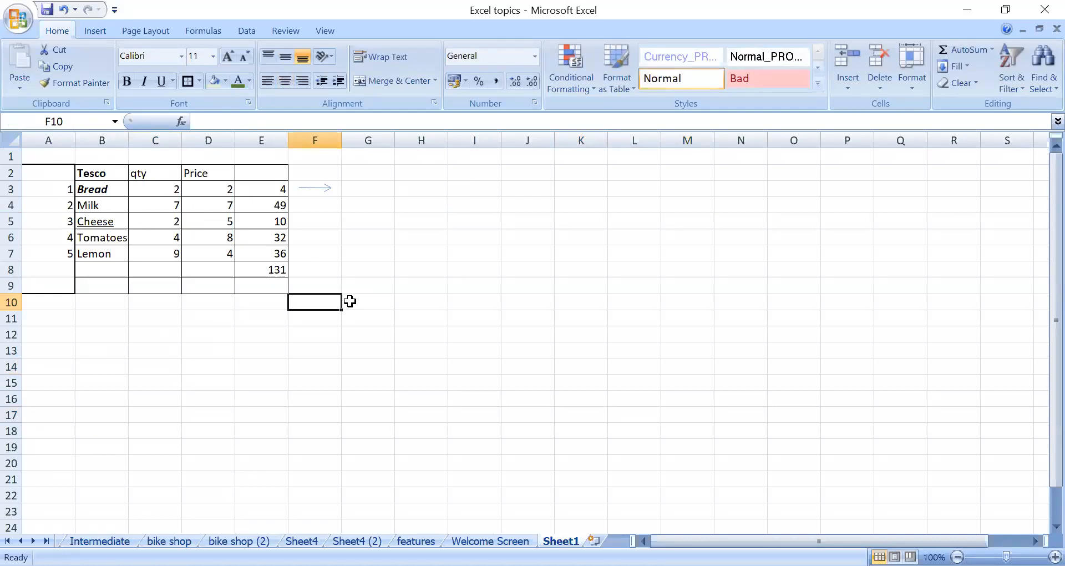
Step: Replace the item name in cell B3 with Water
click(99, 192)
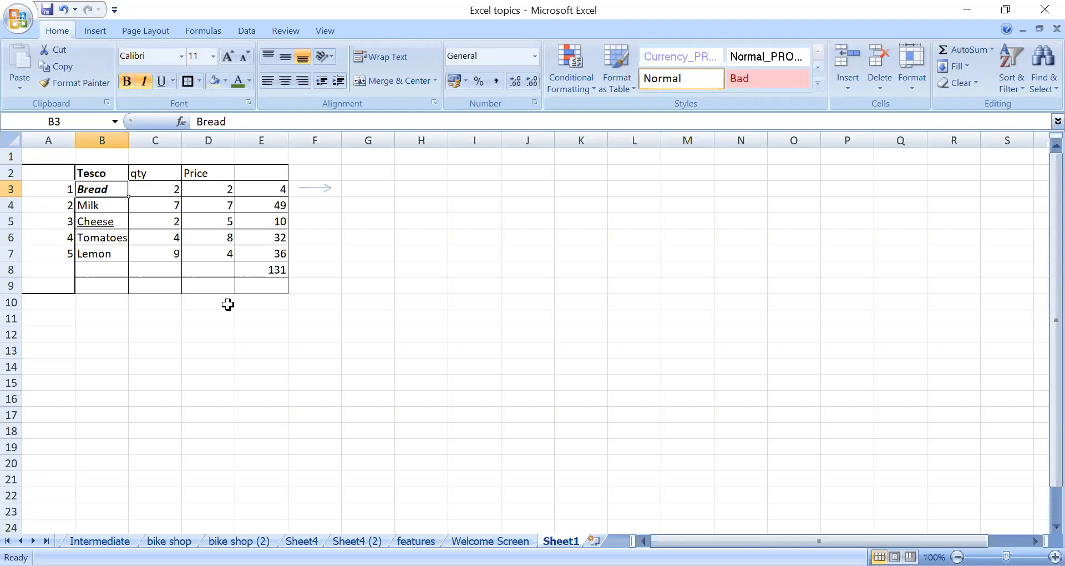
text(Wat)
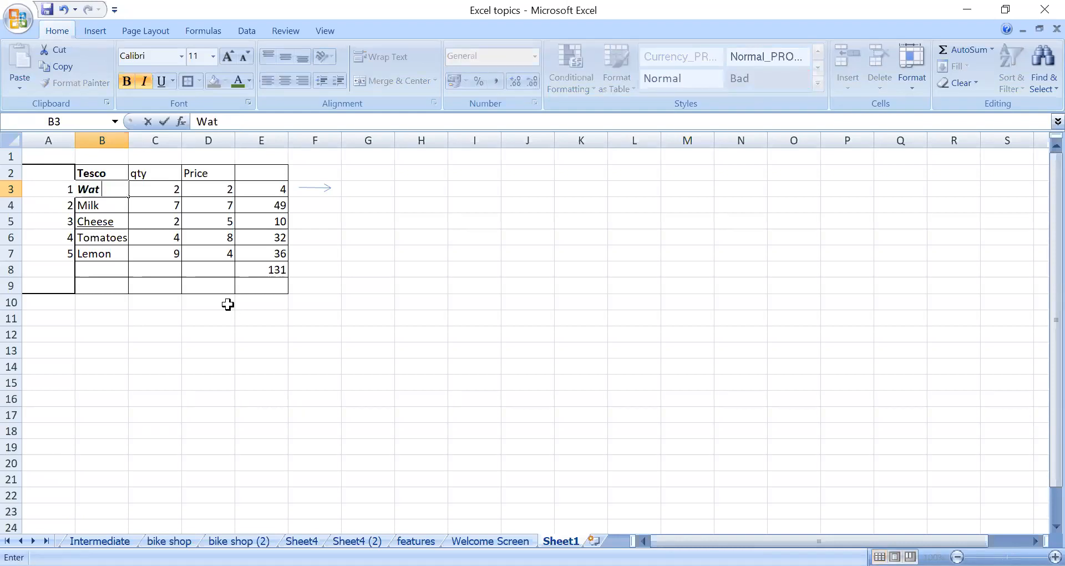
text(er)
key(Return)
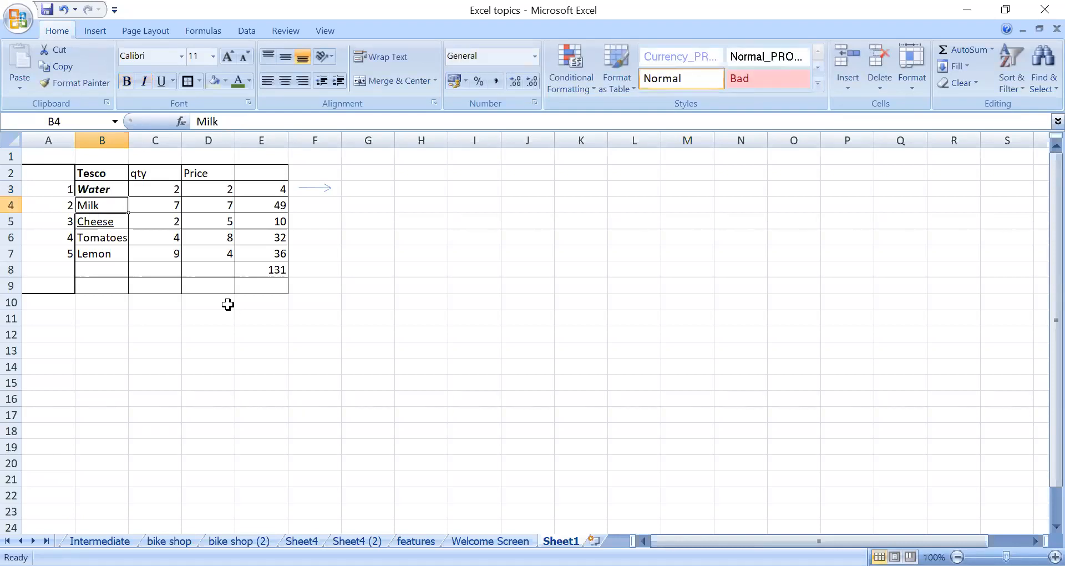
Step: Fill Water from B3 down through B7, and undo that fill
click(96, 190)
click(147, 203)
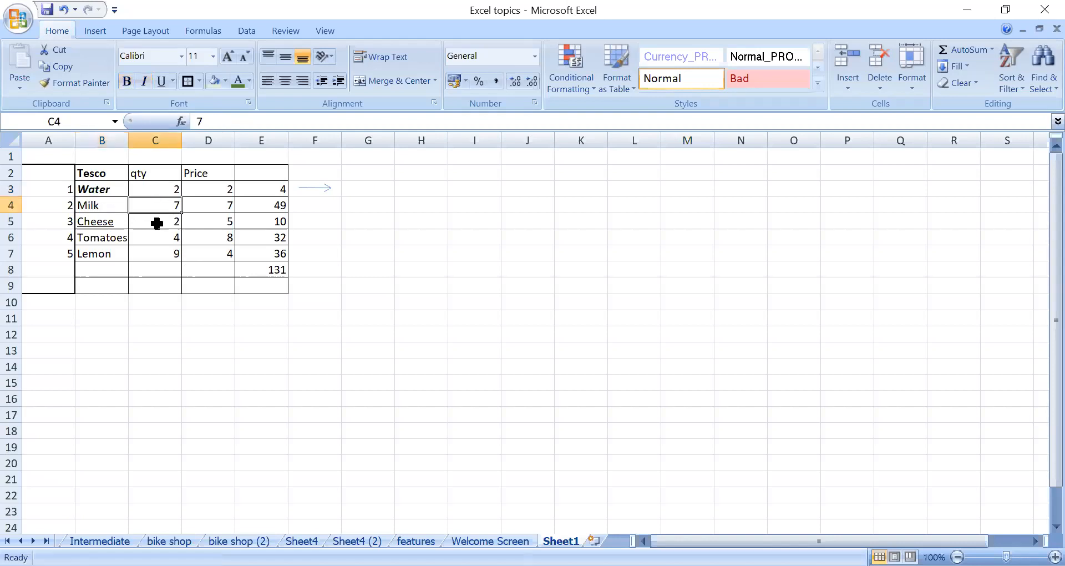
click(115, 190)
drag(129, 198, 129, 220)
drag(126, 253, 126, 256)
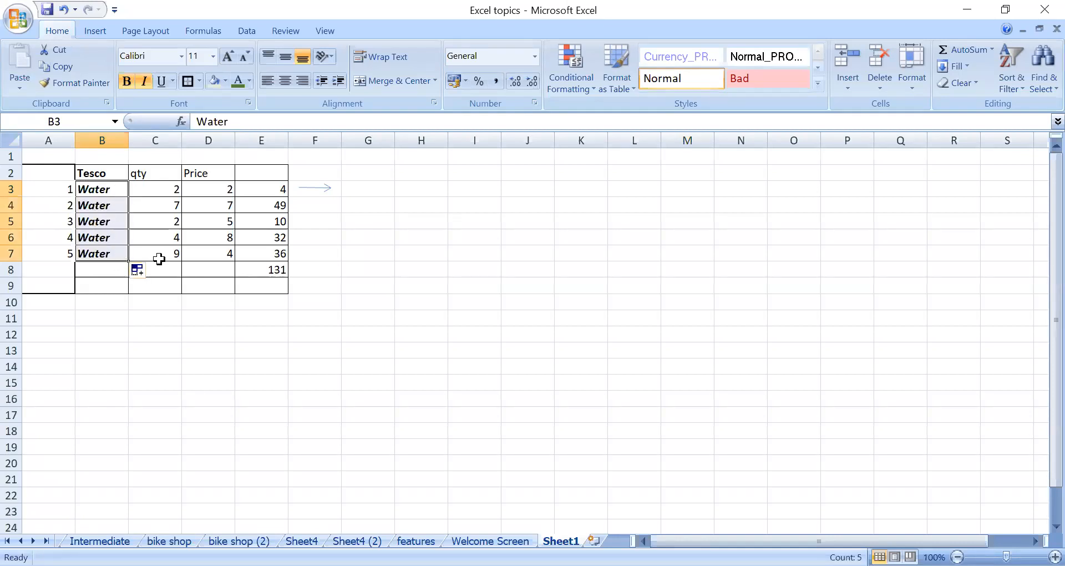
click(64, 10)
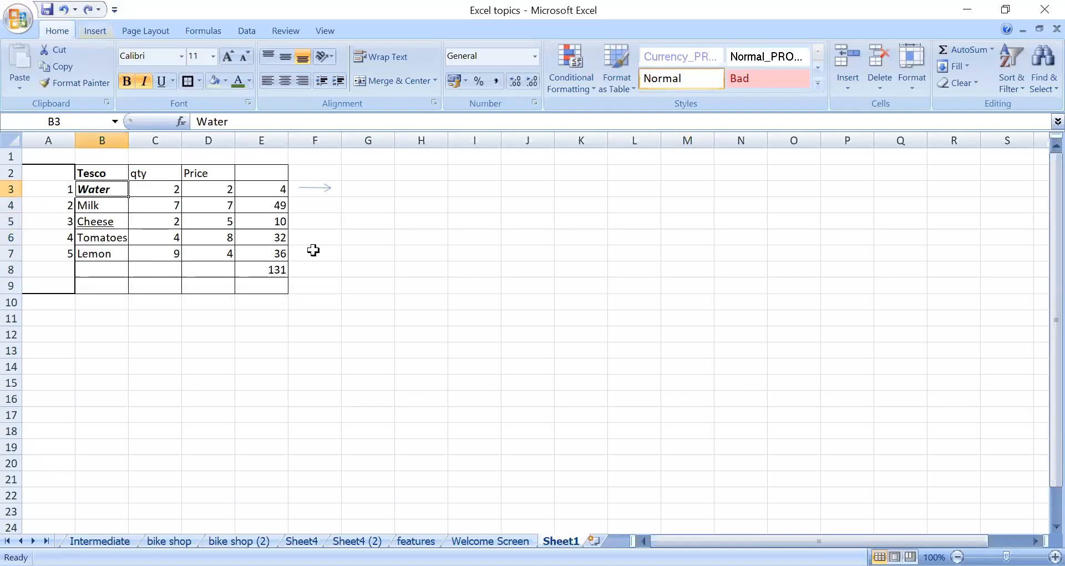
click(361, 224)
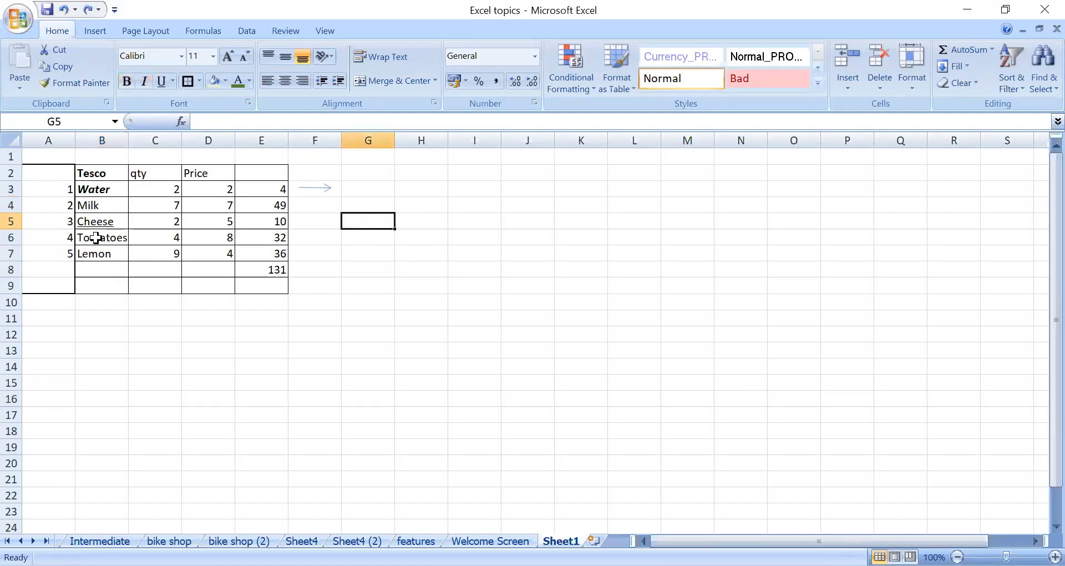
Step: Enter 1 in H3 and 2 in H4, and extend the number series down to H17
click(55, 190)
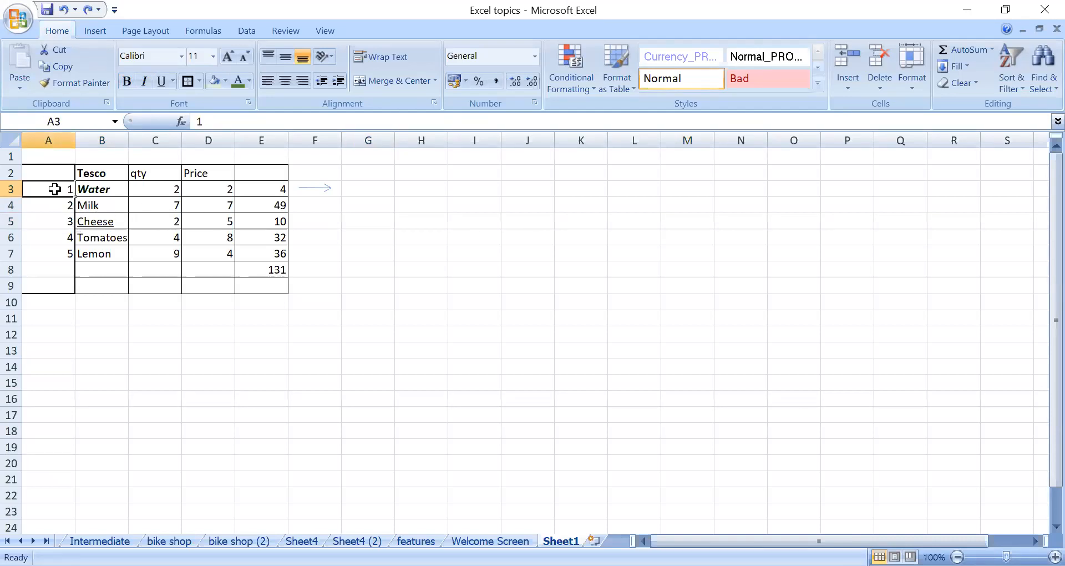
drag(57, 195, 58, 200)
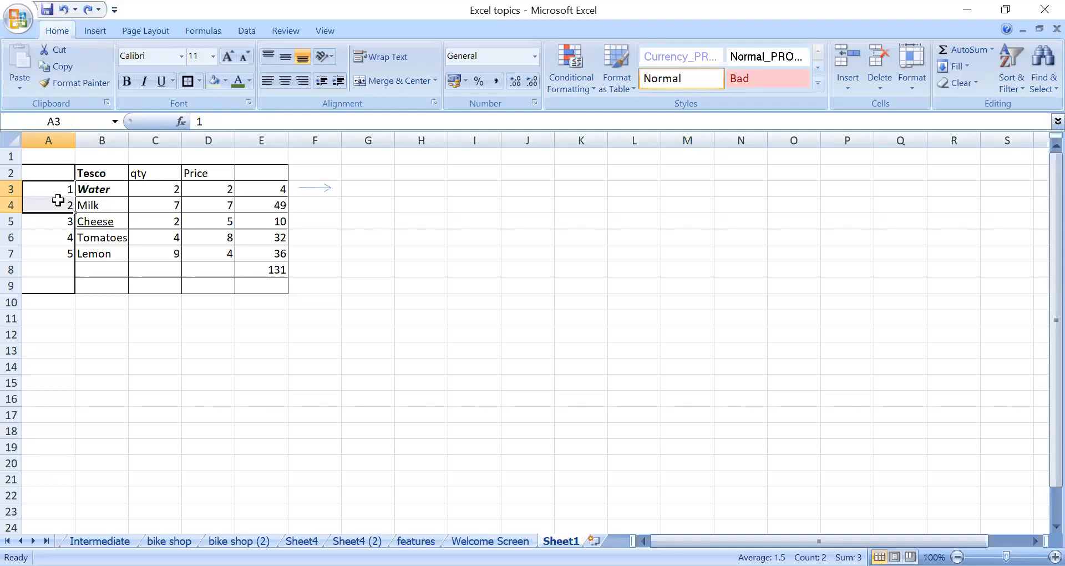
click(417, 192)
text(1)
key(Return)
text(2)
key(Return)
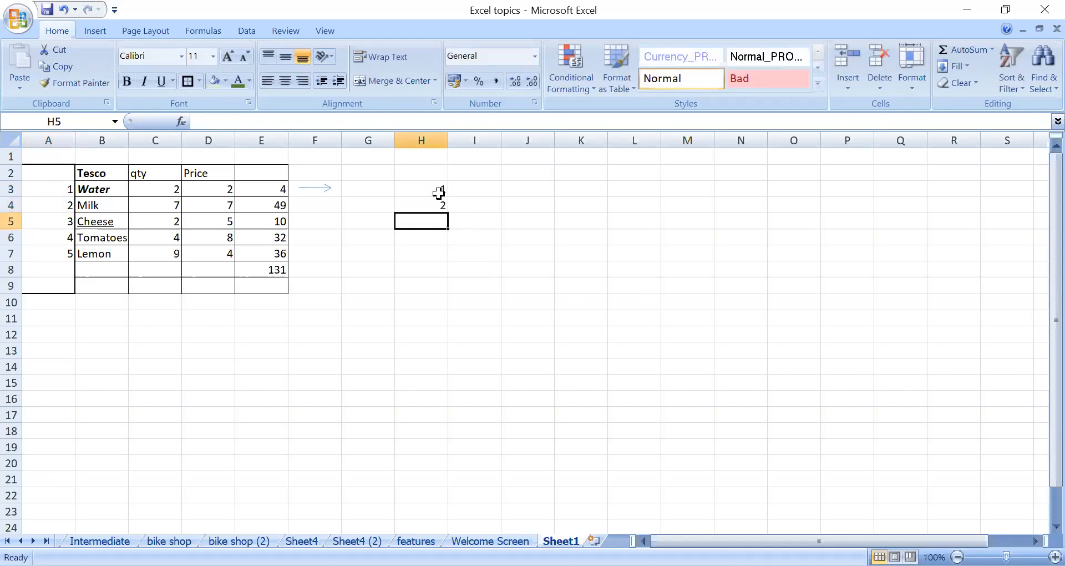
drag(438, 188, 448, 227)
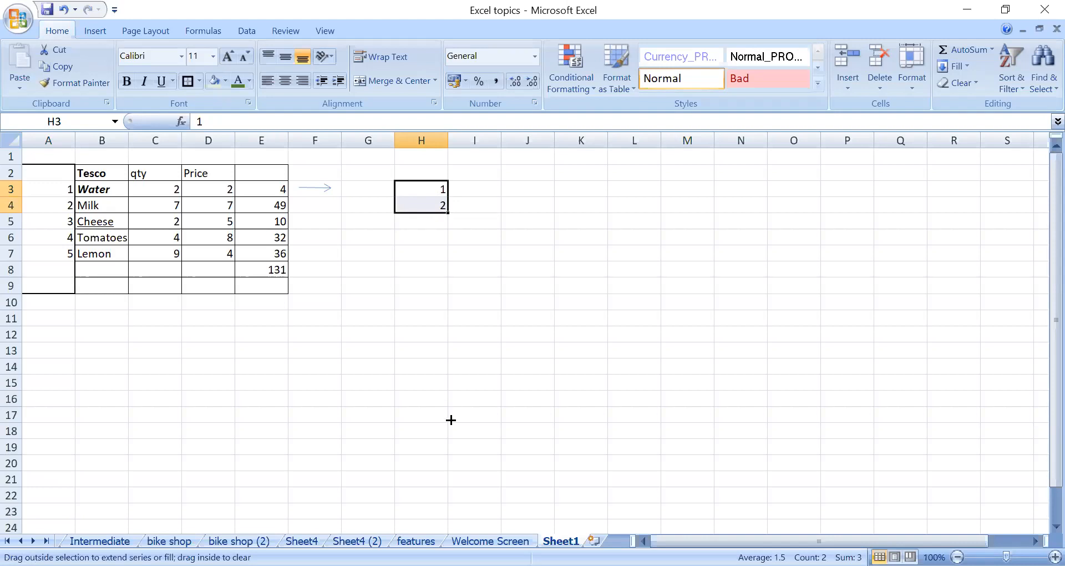
drag(450, 419, 450, 420)
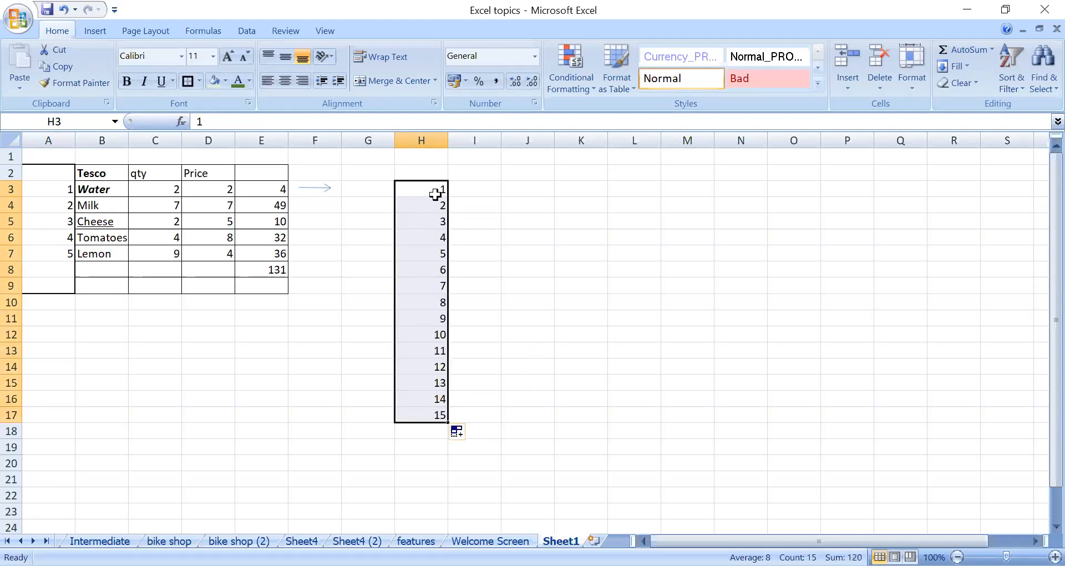
Step: Repeat the series fill from H3:H4 down to H17
drag(432, 190, 430, 206)
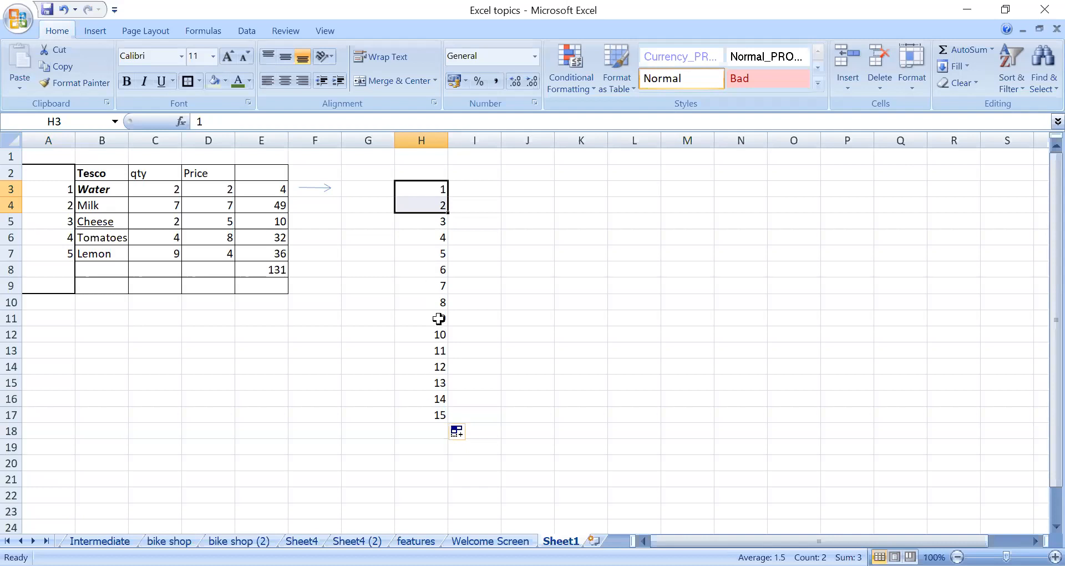
drag(435, 186, 450, 222)
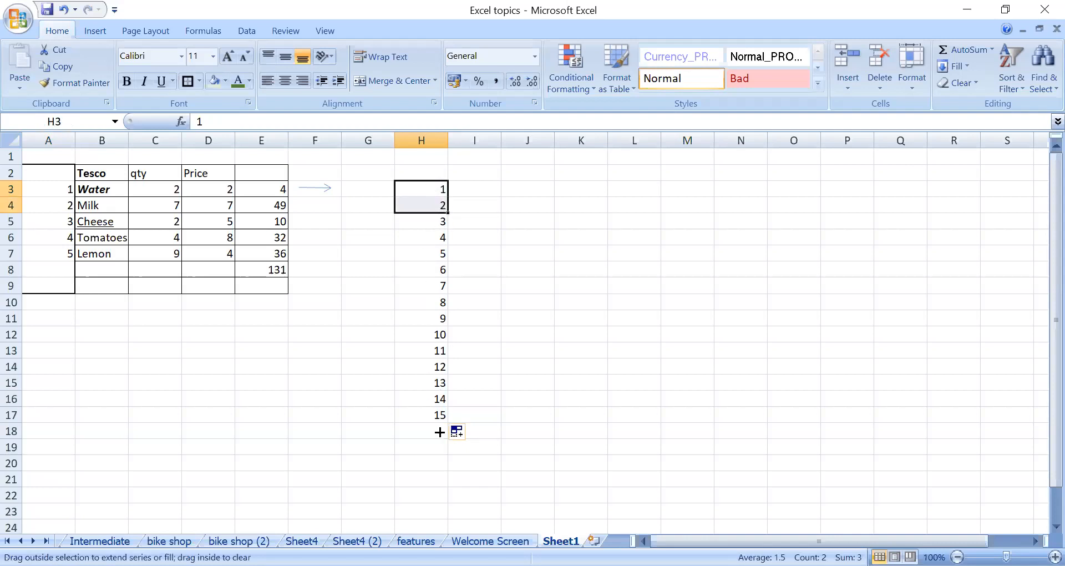
drag(440, 420, 441, 422)
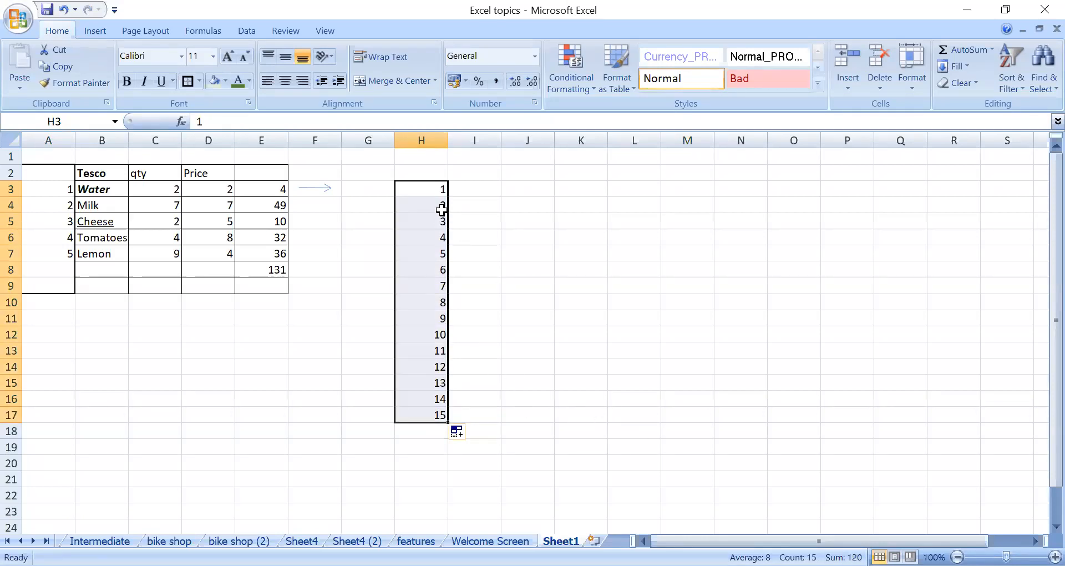
Step: Clear the numbers in H4:H17, keeping only the 1 in H3
drag(441, 207, 437, 223)
drag(436, 260, 421, 410)
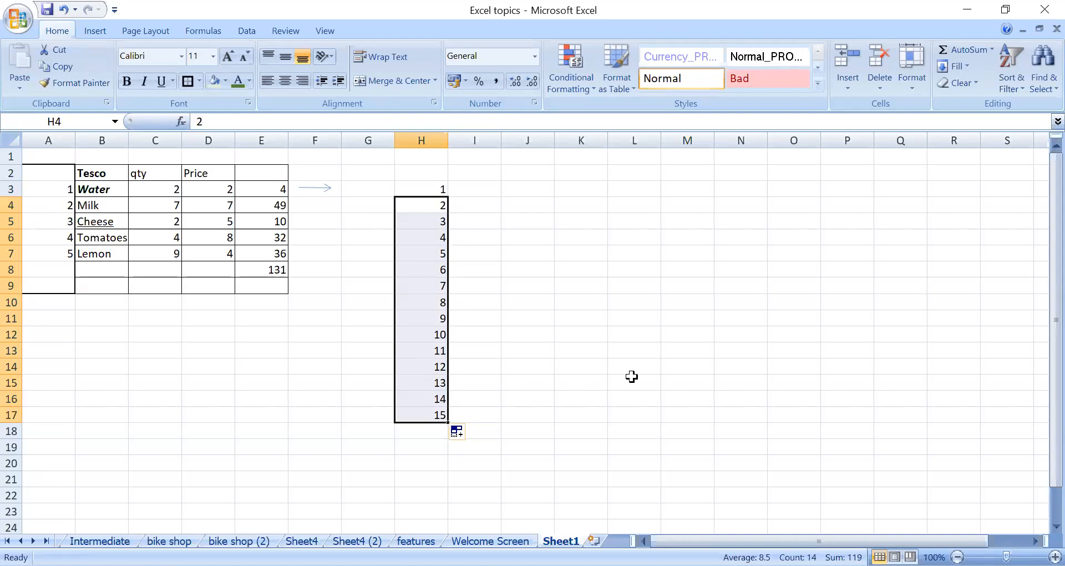
key(Delete)
Step: Fill from H3 down to H18 and change the fill option to Fill Series
click(444, 190)
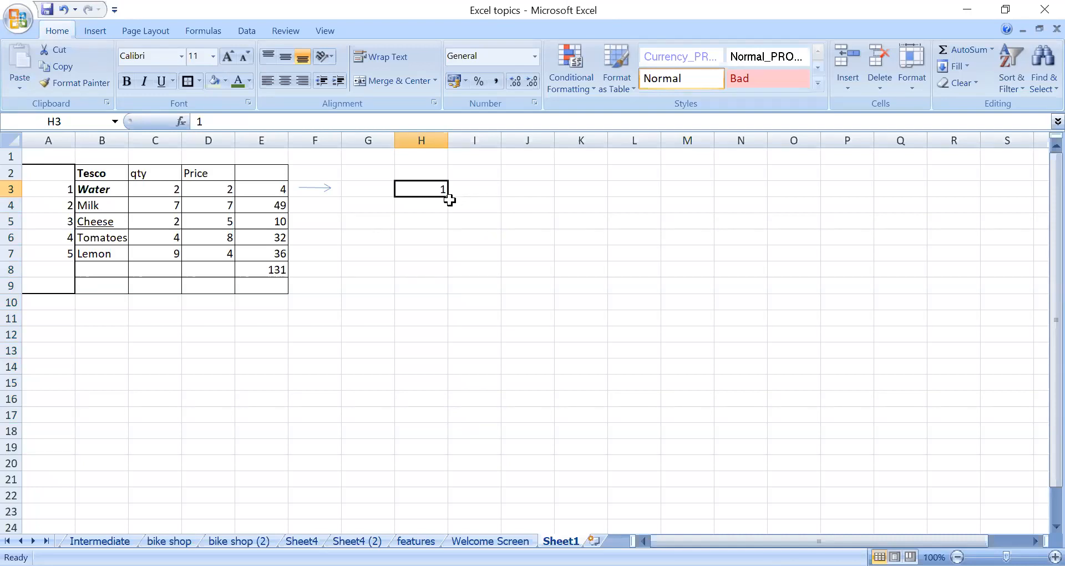
drag(449, 196, 448, 223)
drag(448, 443, 449, 437)
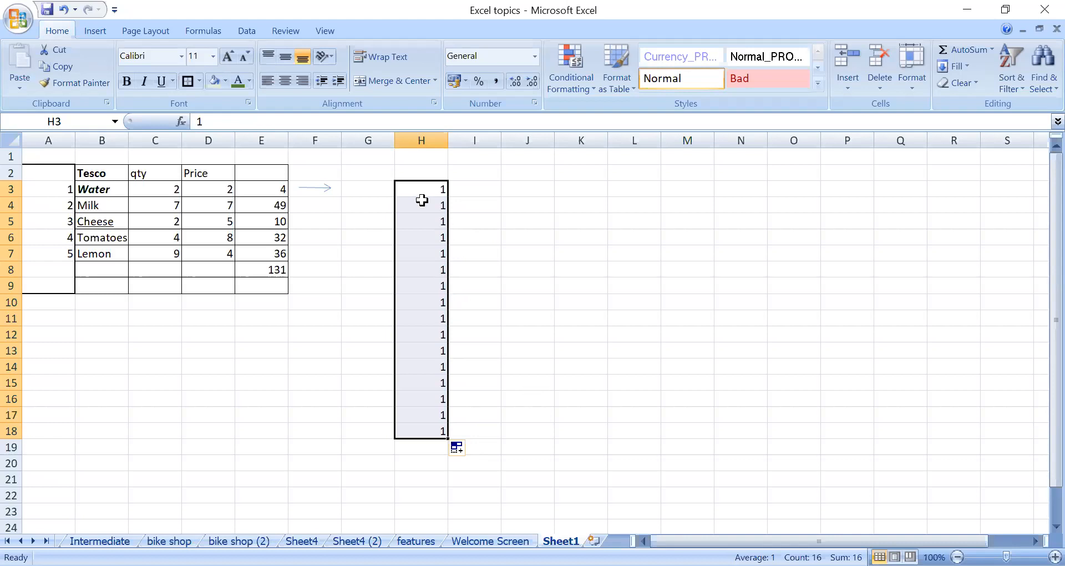
click(469, 447)
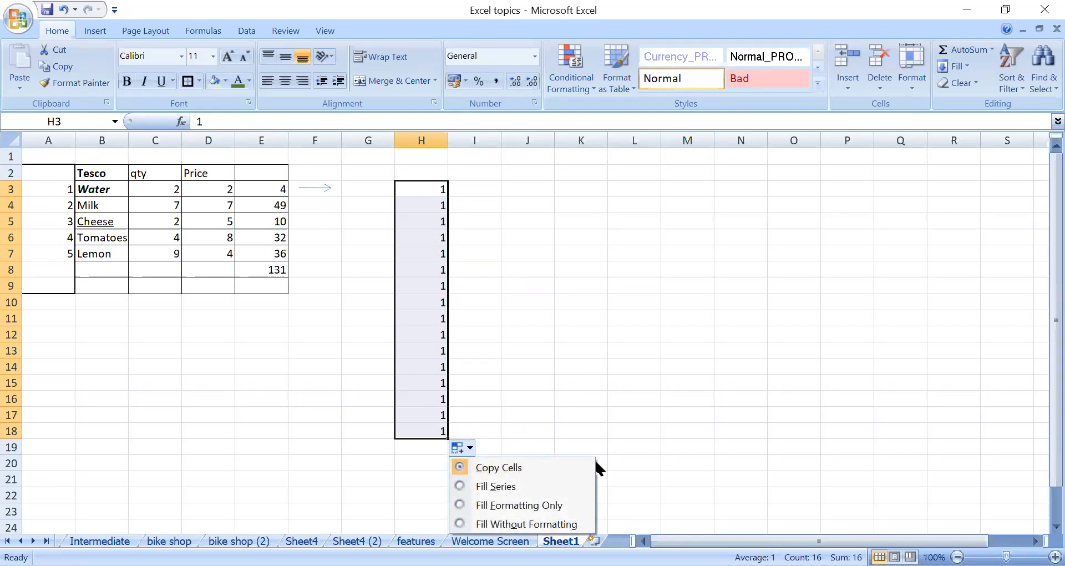
click(489, 485)
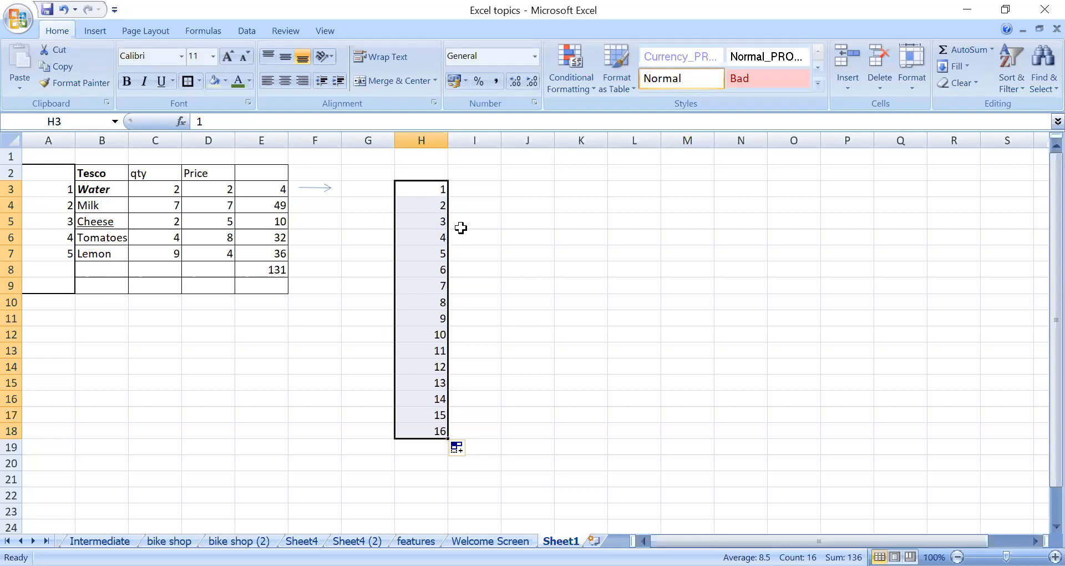
Step: Enter 1 in I3 and 2 in I4 beside the number series
drag(435, 189, 431, 207)
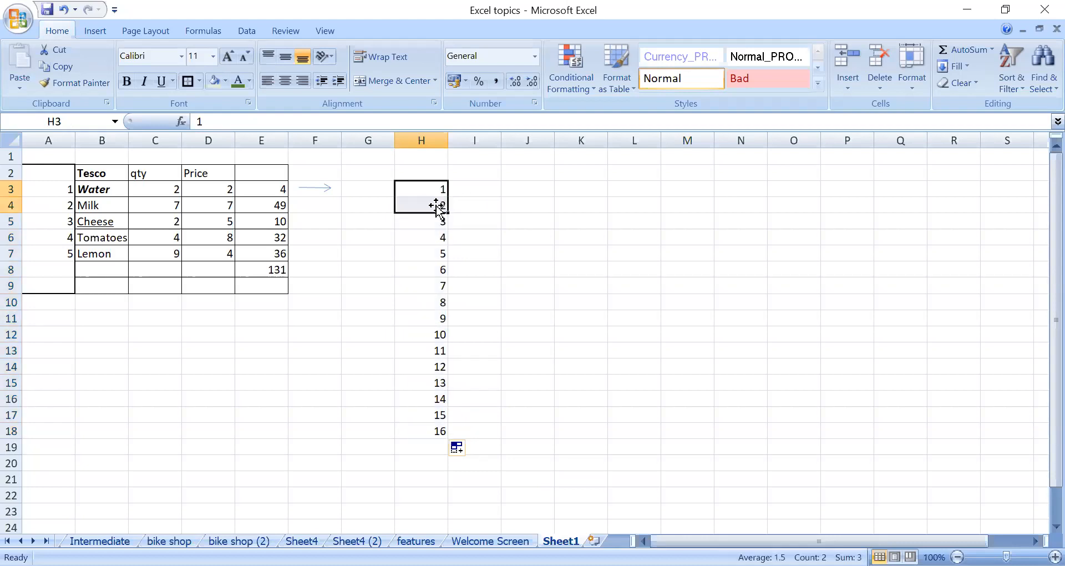
click(464, 189)
text(1)
key(Return)
text(2)
key(Return)
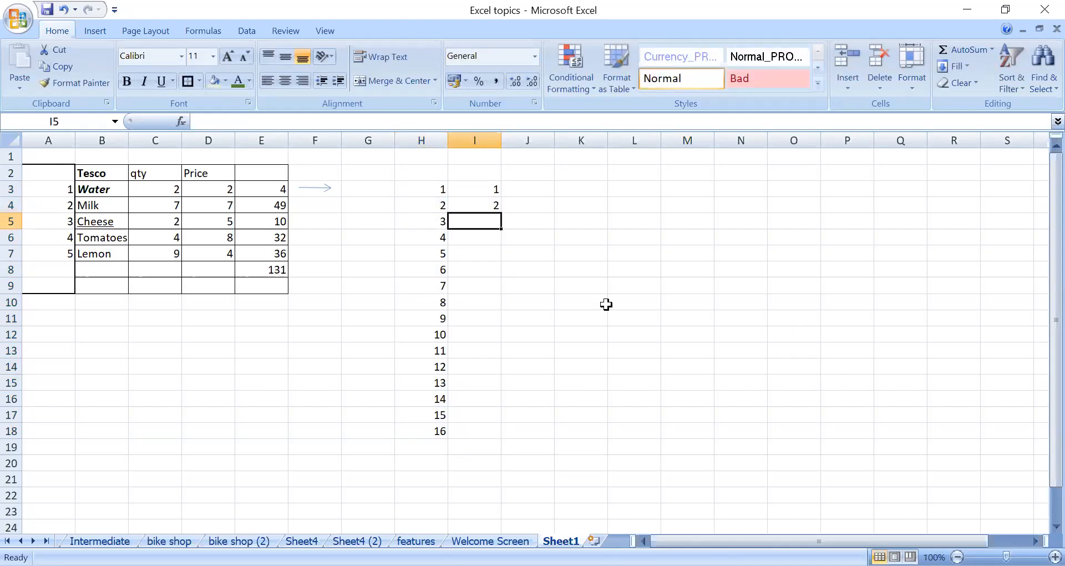
Step: Fill I3:I4 down to I18 and change the fill option to Copy Cells
drag(474, 189, 503, 236)
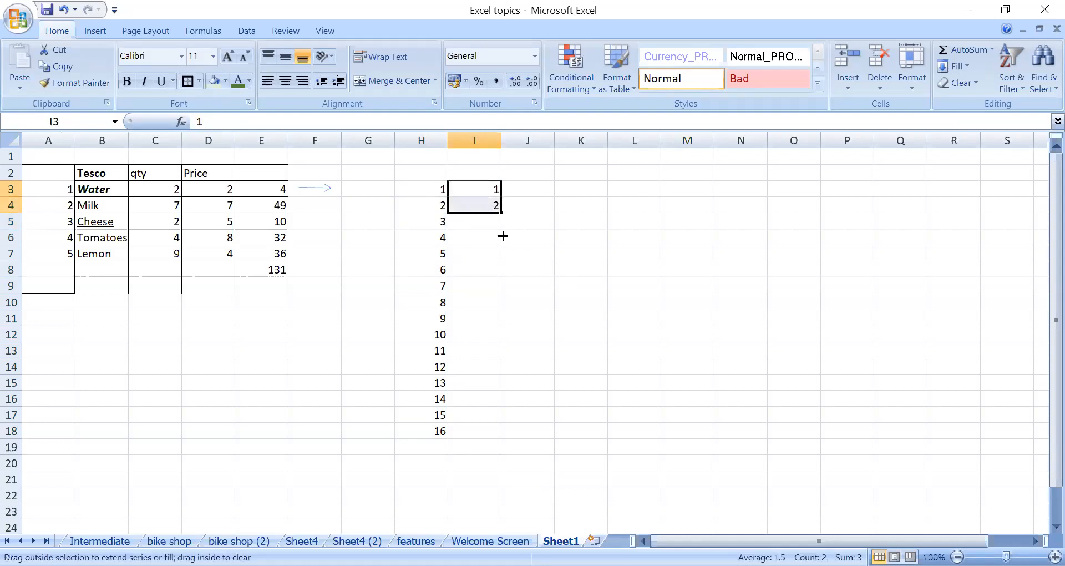
drag(491, 432, 492, 435)
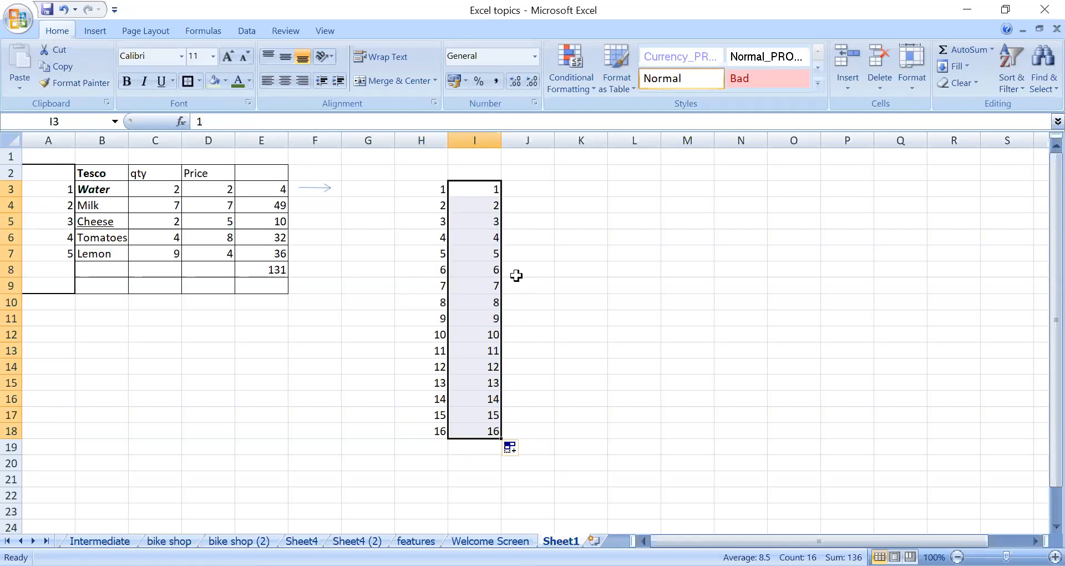
click(517, 448)
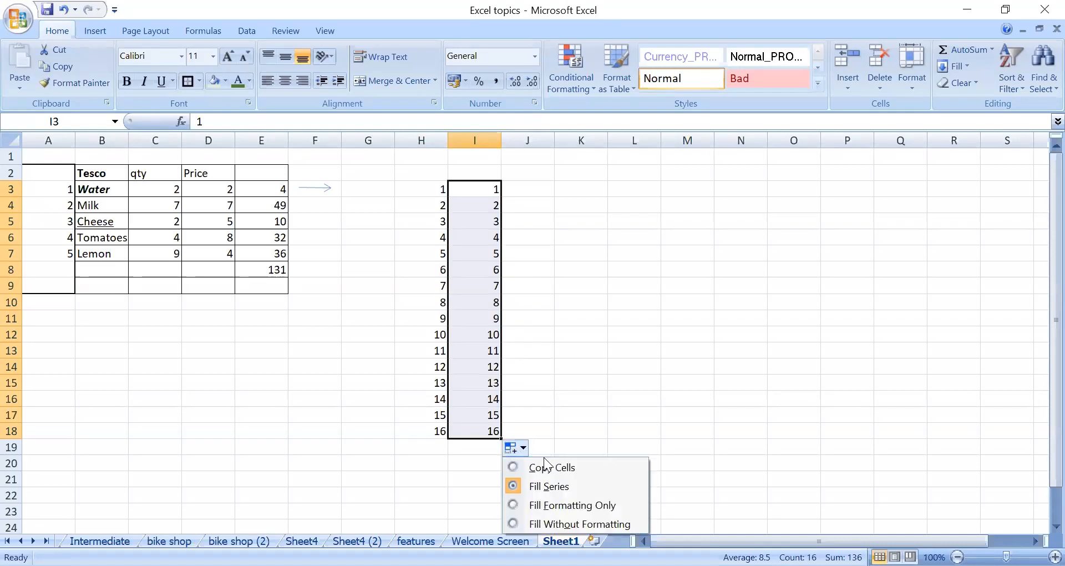
click(554, 465)
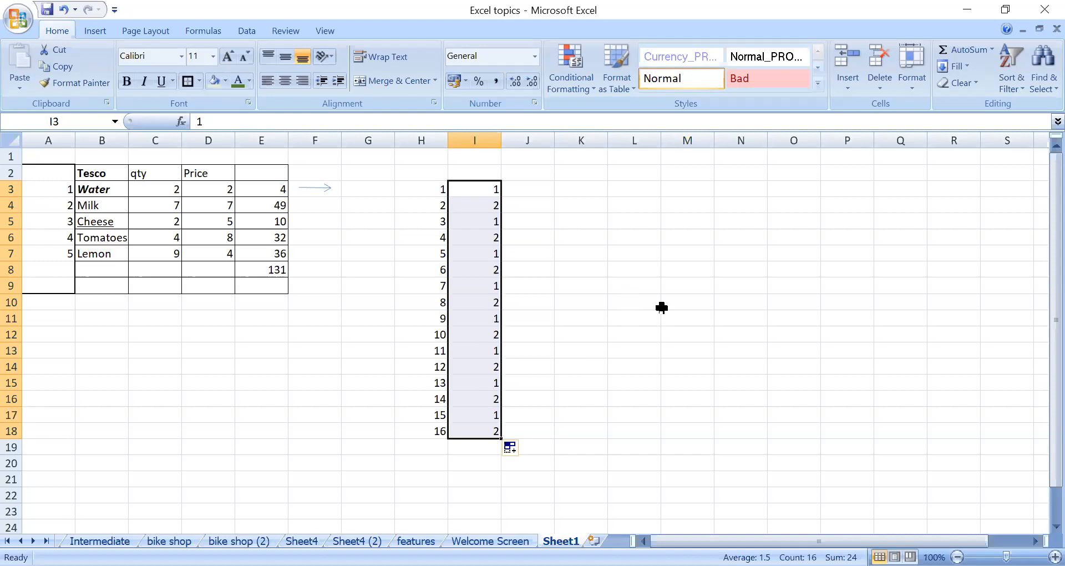
Step: Clear the numbers in H5:H18, keeping the 1 and 2 in H3:H4
click(429, 189)
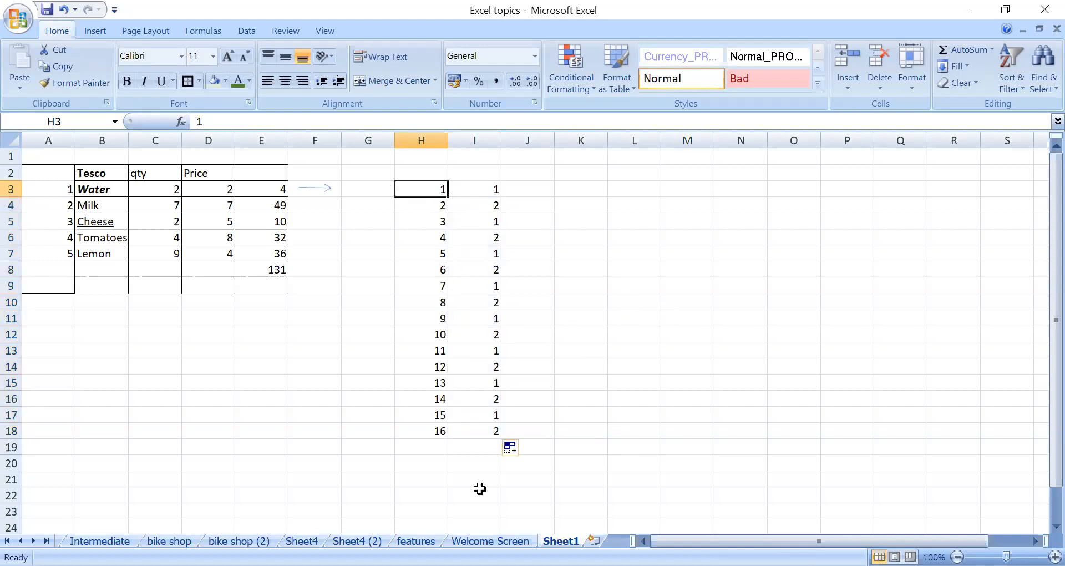
click(523, 447)
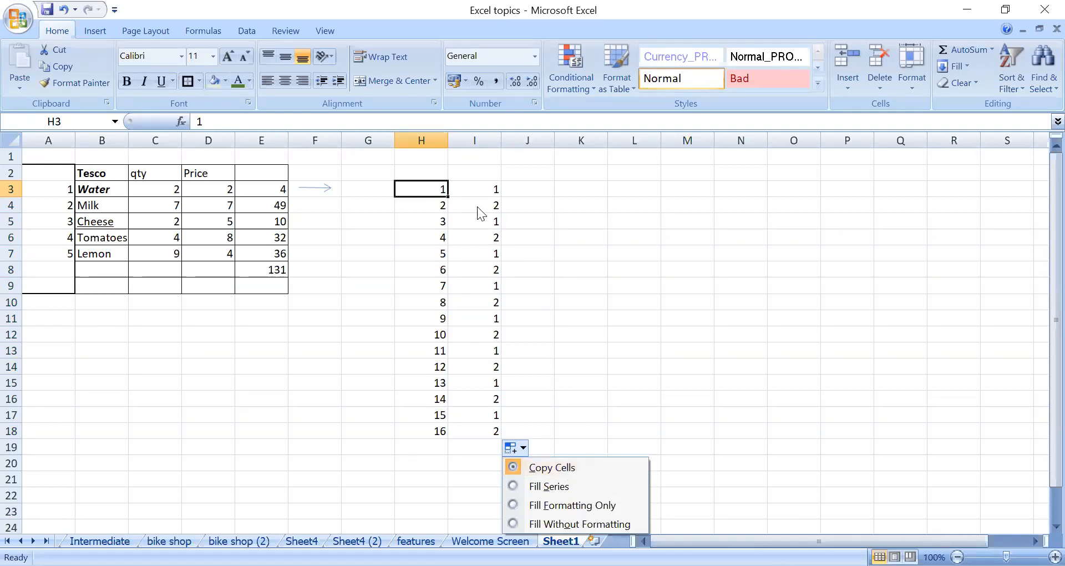
click(430, 207)
click(431, 222)
drag(431, 223, 420, 432)
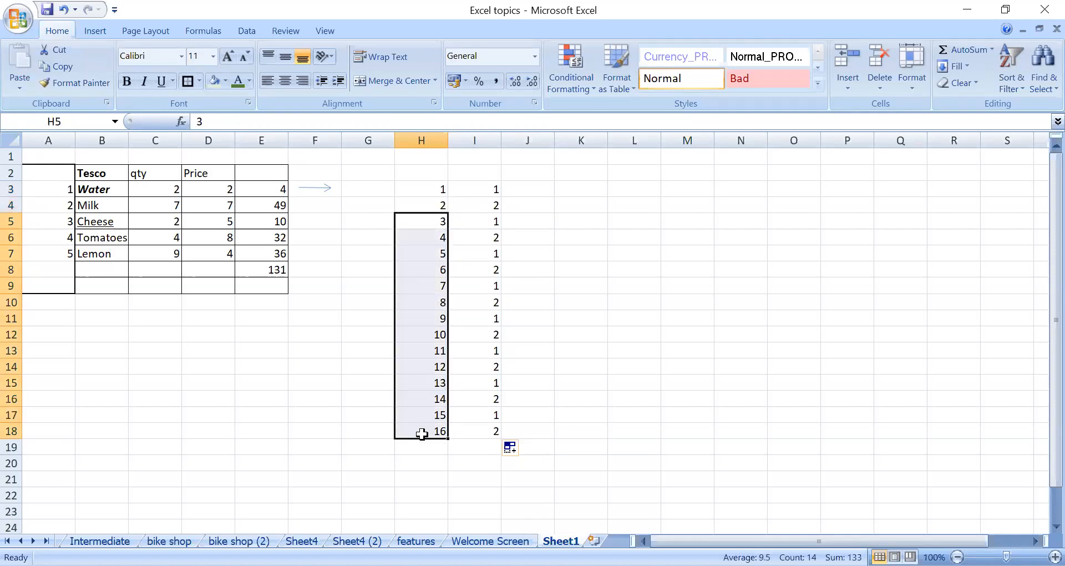
key(Delete)
Step: Fill H3:H4 down to H18 with the Copy Cells option, and refill the range as a number series
drag(436, 189, 447, 219)
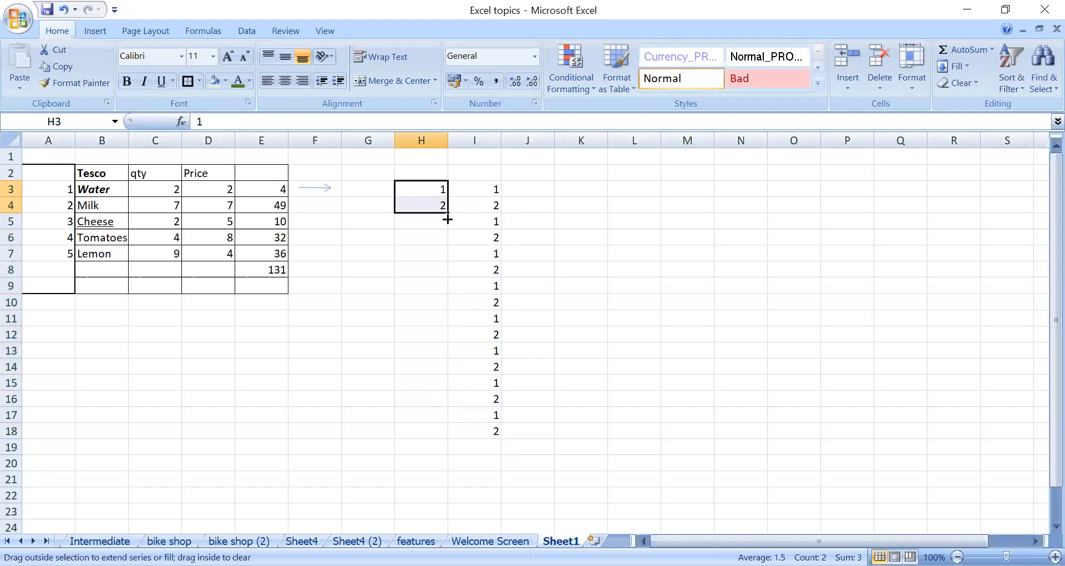
drag(443, 437, 442, 437)
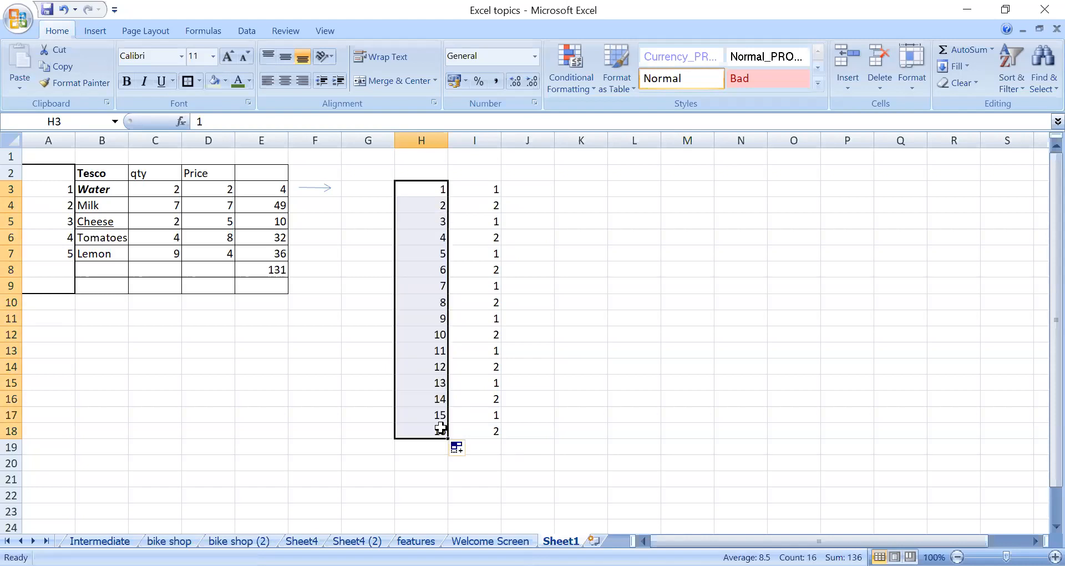
click(458, 449)
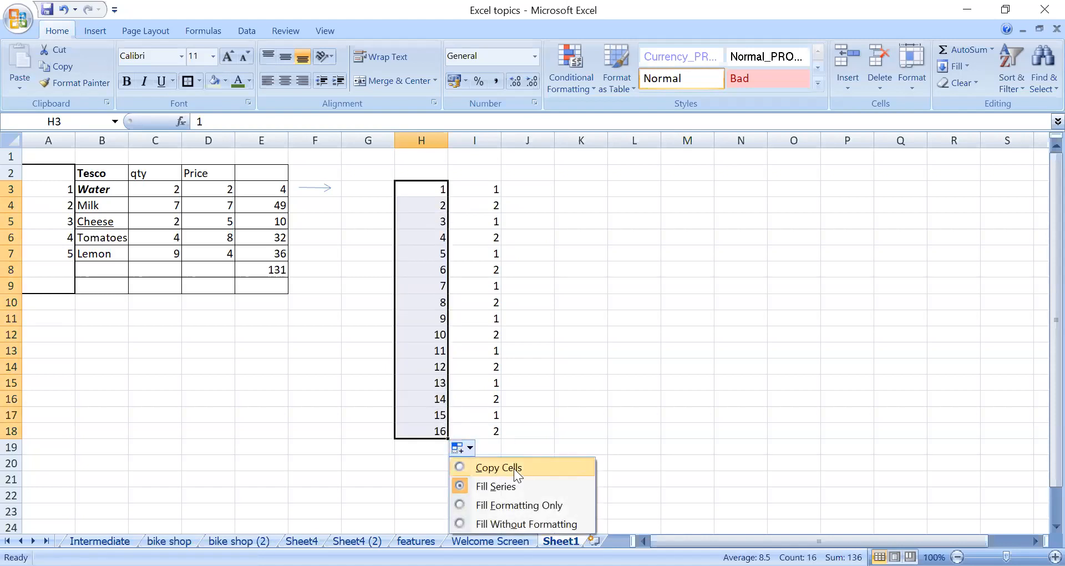
click(514, 468)
drag(435, 191, 449, 214)
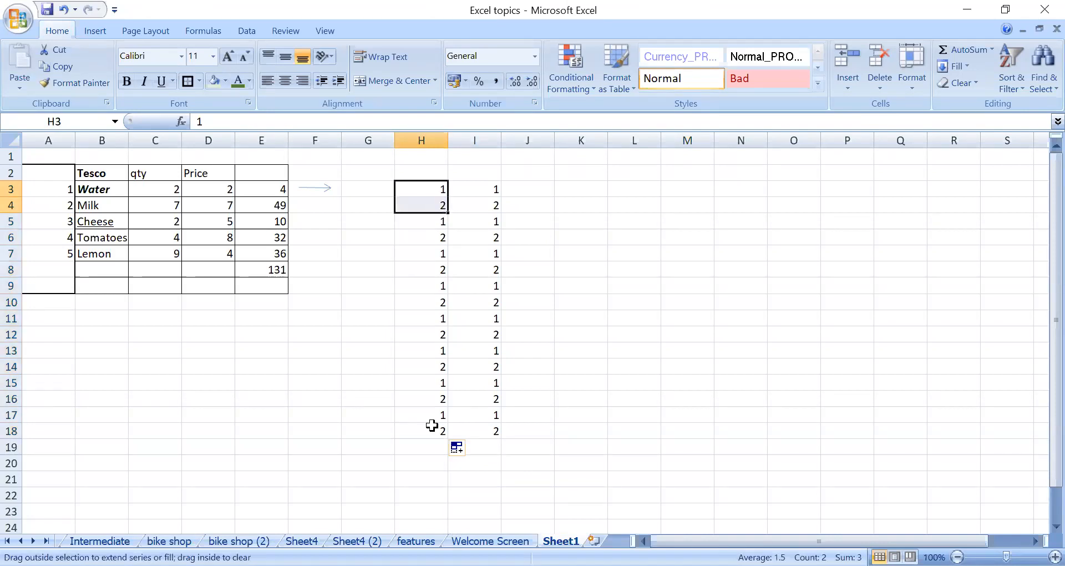
drag(432, 424, 432, 424)
Step: Apply a green font colour and a light orange cell fill to H3:H4
drag(434, 192, 436, 199)
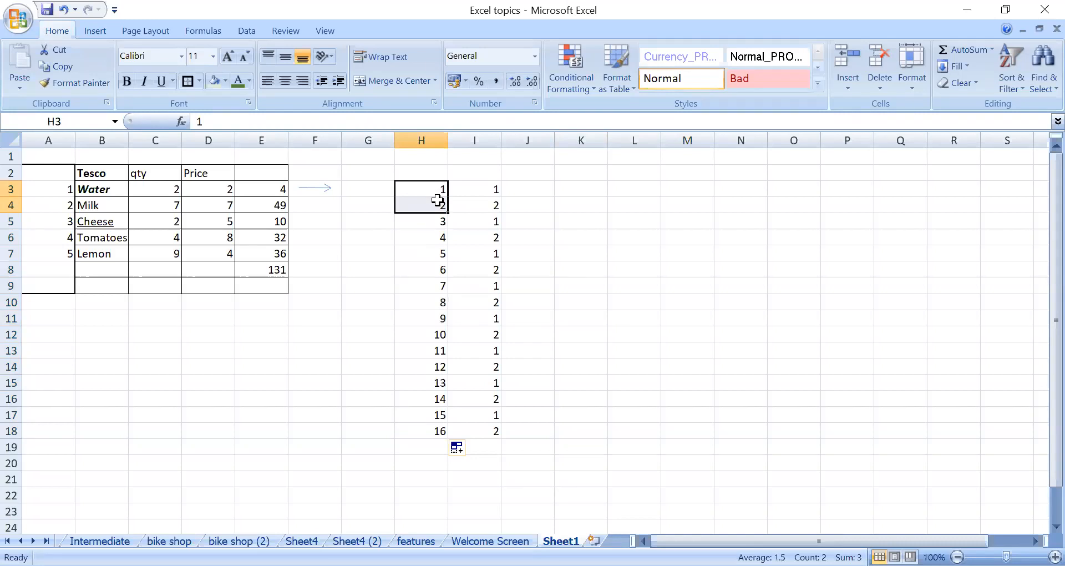
click(233, 79)
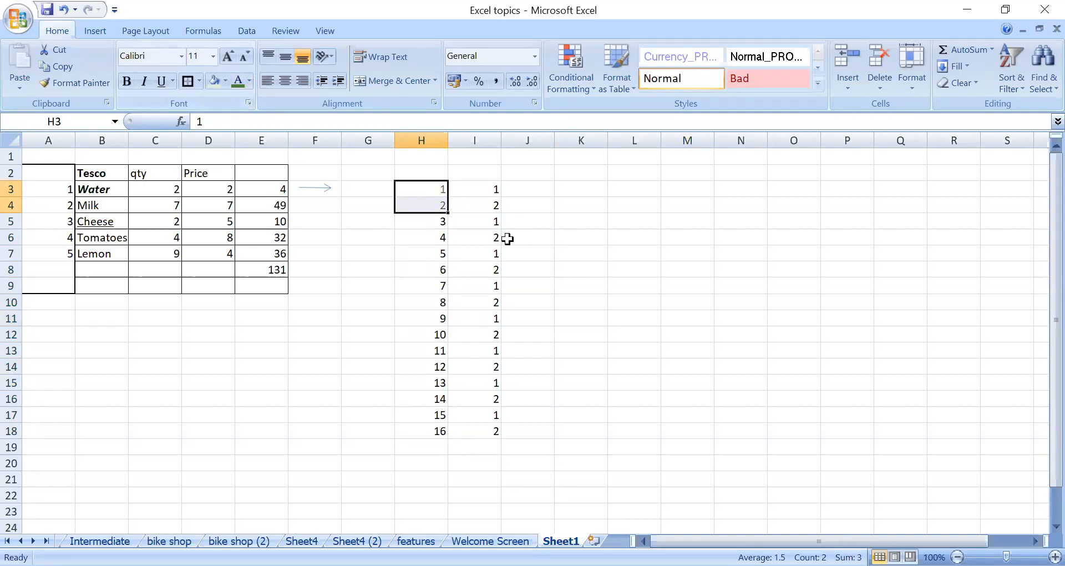
click(225, 81)
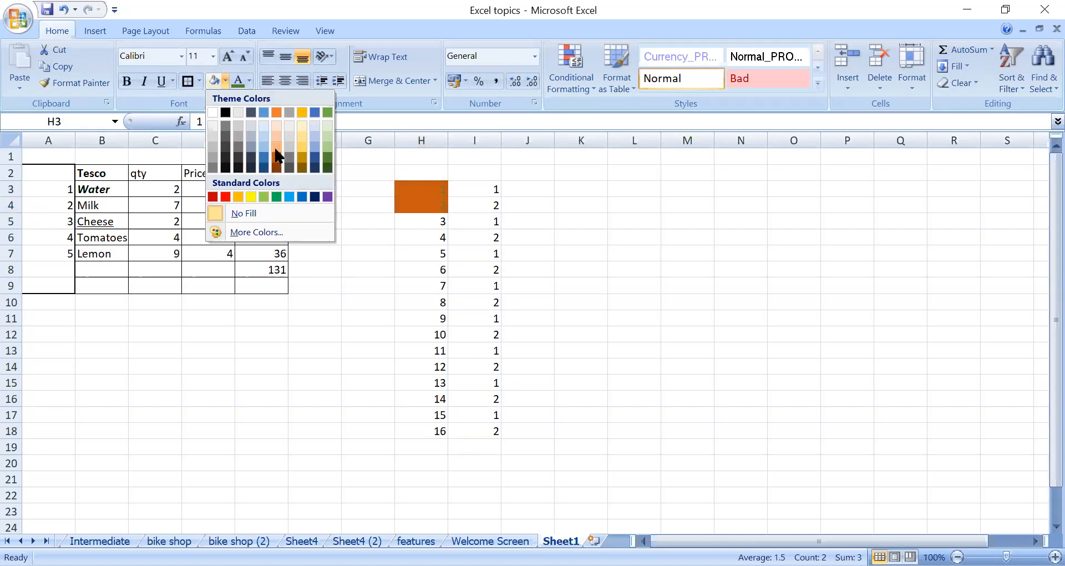
click(276, 150)
click(581, 269)
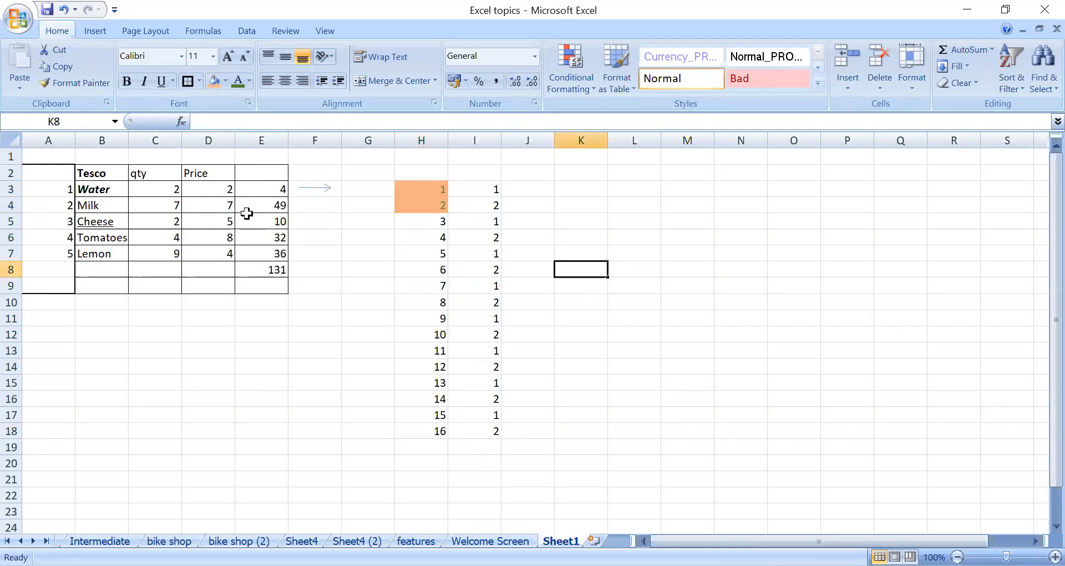
Step: Fill the coloured cells H3:H4 down to H18 and change the fill option to Fill Without Formatting
drag(423, 193, 449, 219)
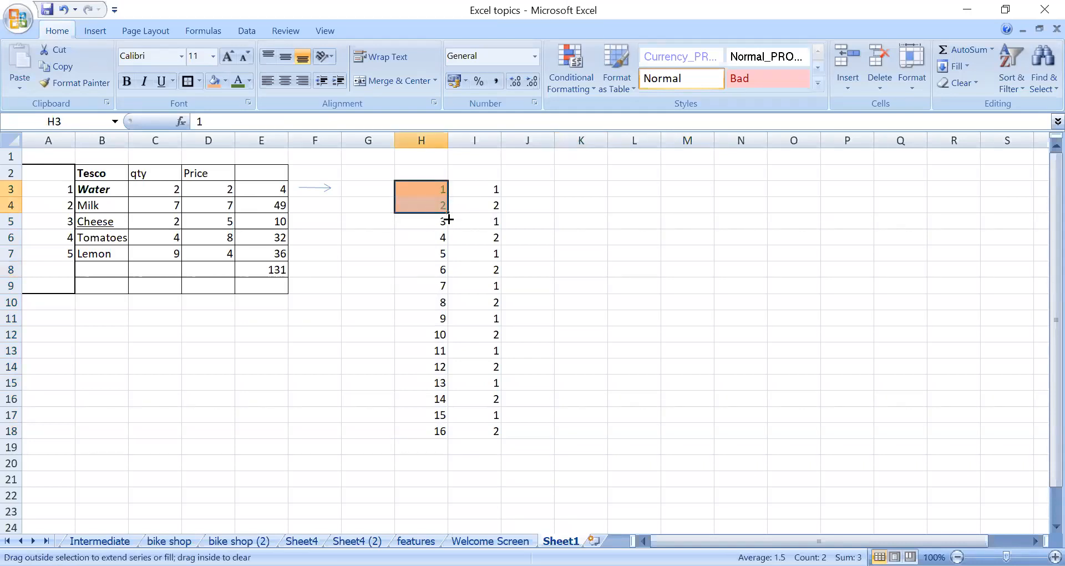
drag(424, 439, 423, 441)
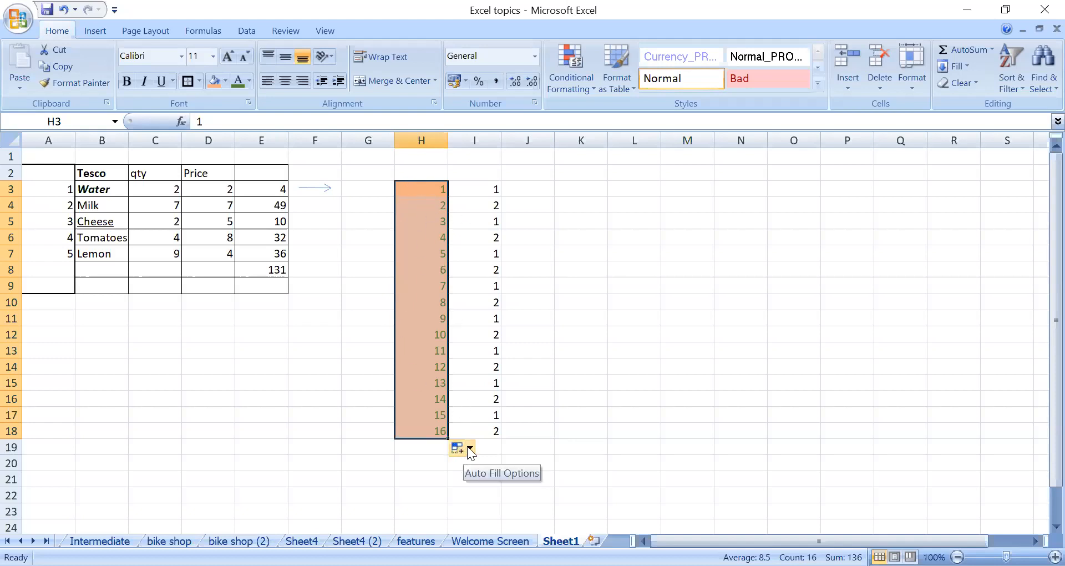
click(468, 447)
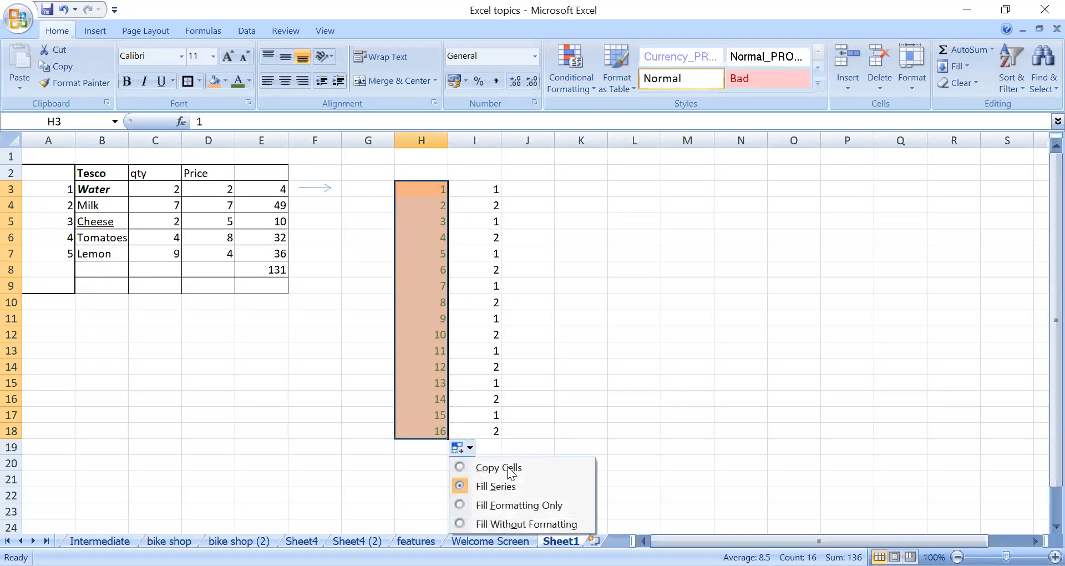
click(520, 524)
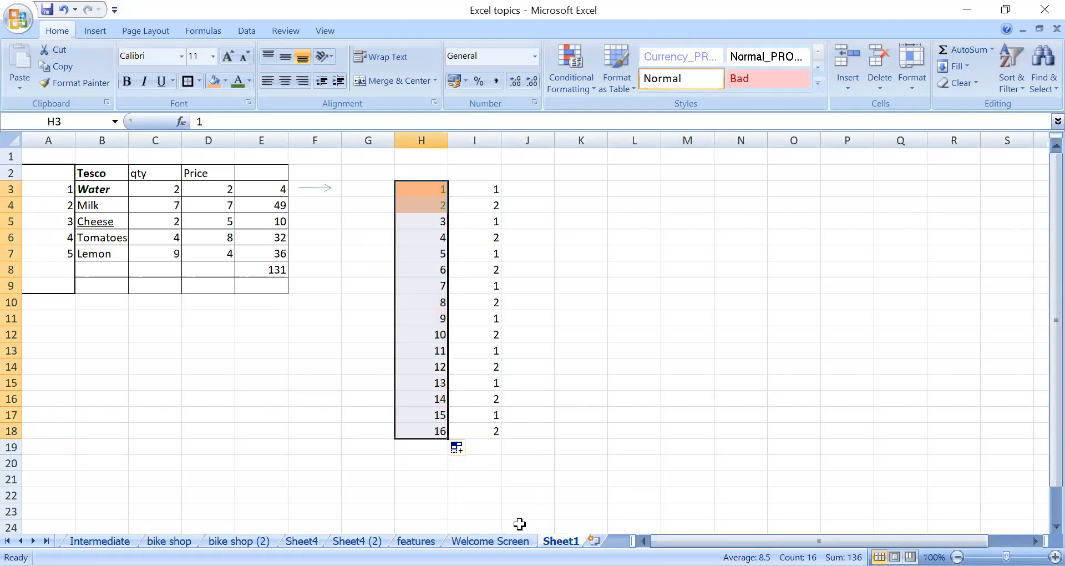
Step: Change the fill option for H3:H18 to Fill Formatting Only and check which fill option is active
drag(422, 190, 423, 204)
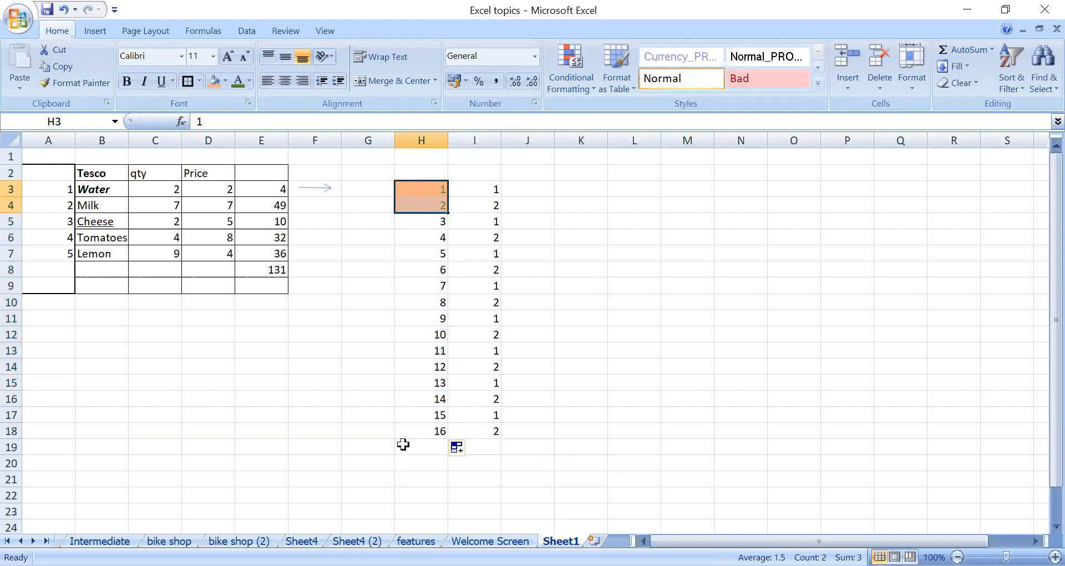
click(458, 446)
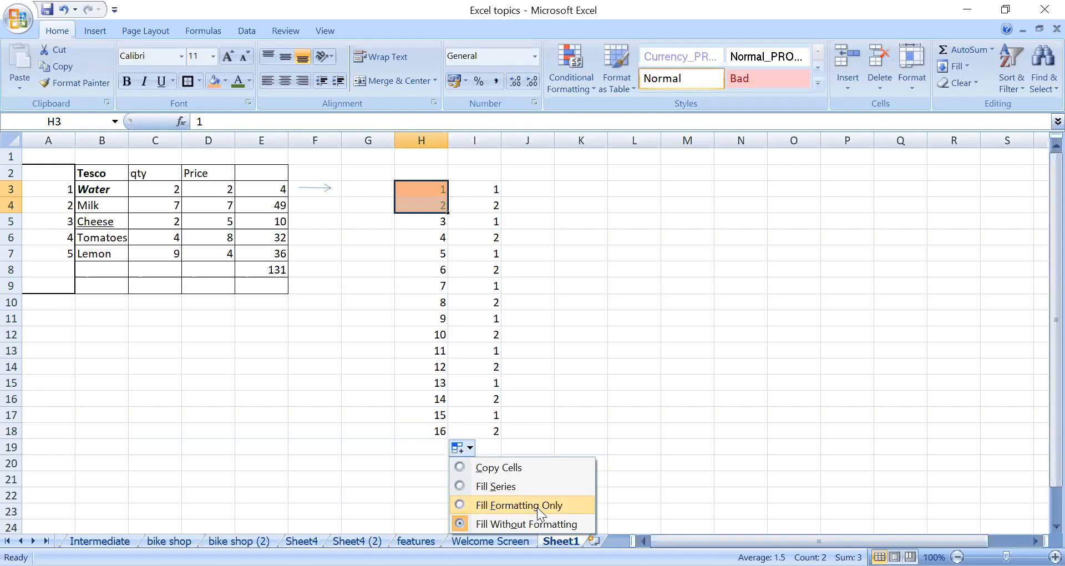
click(521, 506)
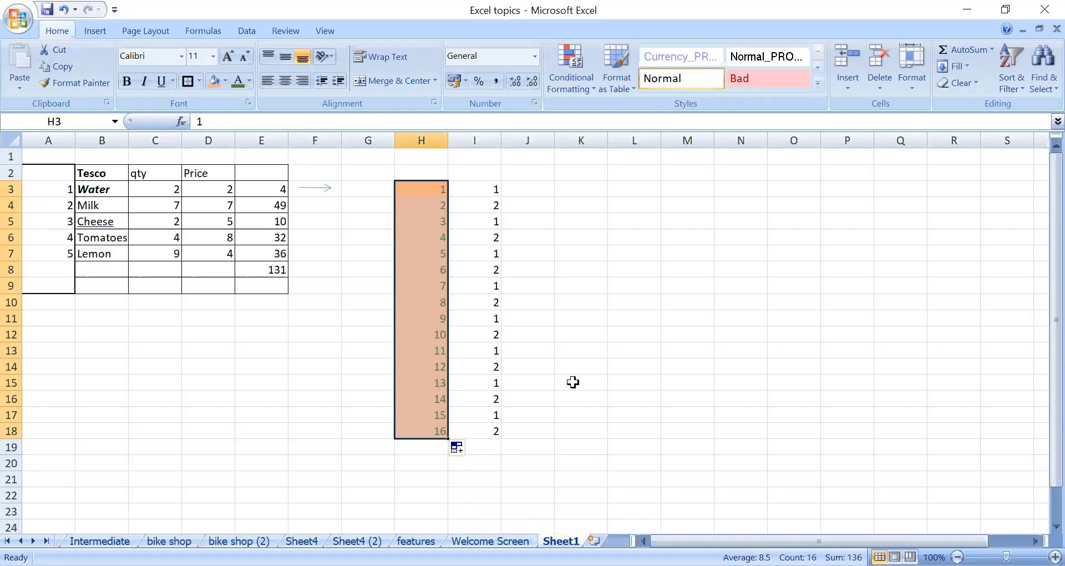
click(464, 447)
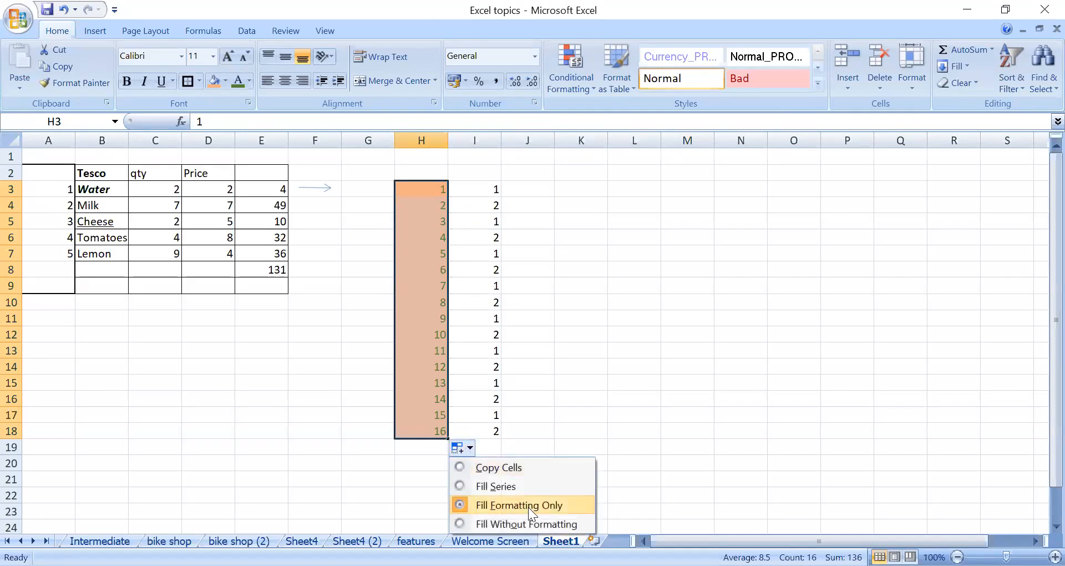
click(427, 413)
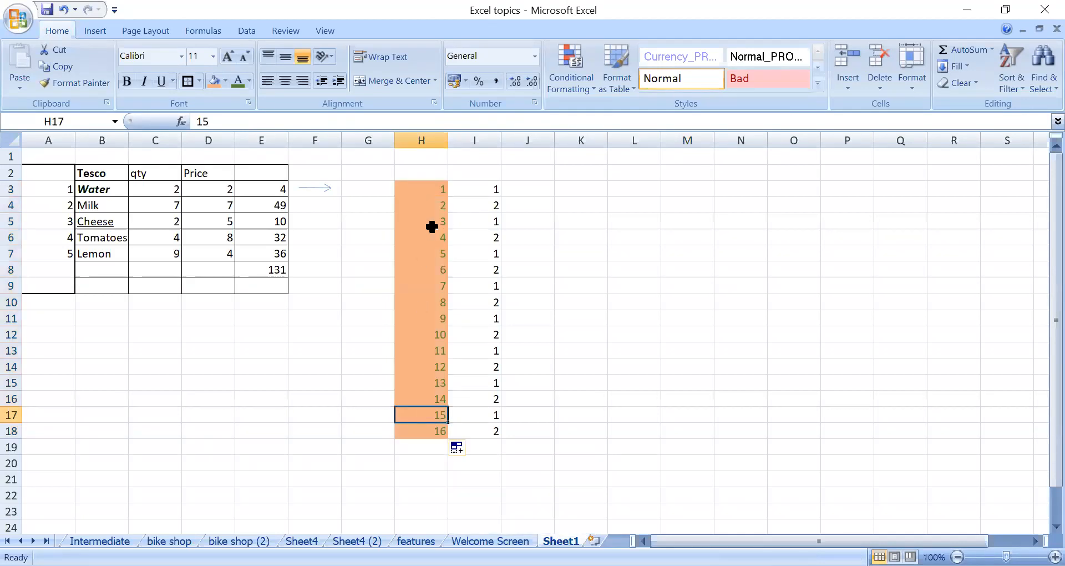
Step: Clear the numbers in H5:H18, keeping the 1 and 2 in H3:H4
drag(432, 220, 423, 438)
key(Delete)
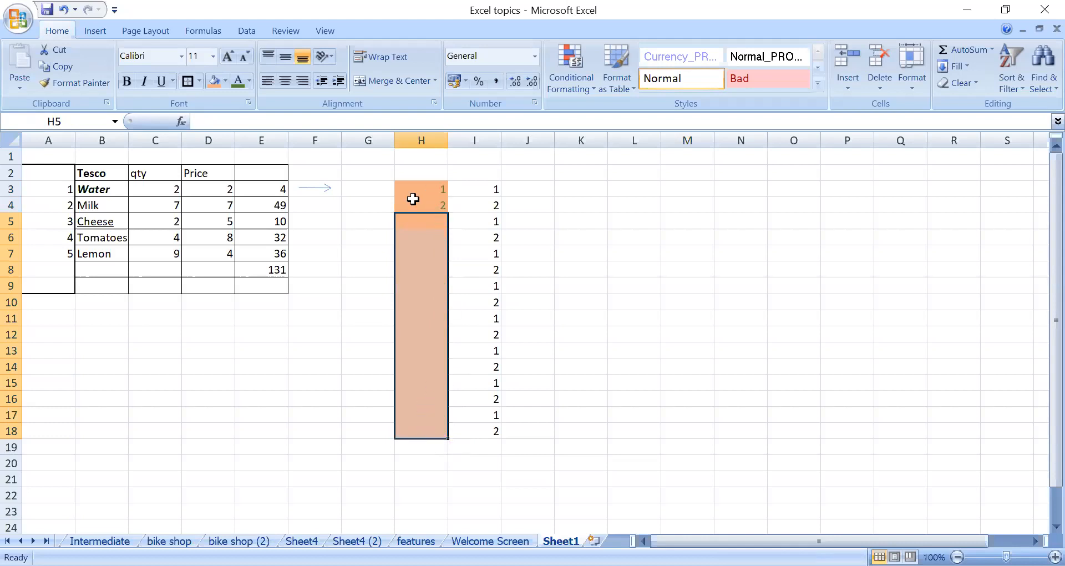
drag(423, 186, 423, 203)
click(247, 411)
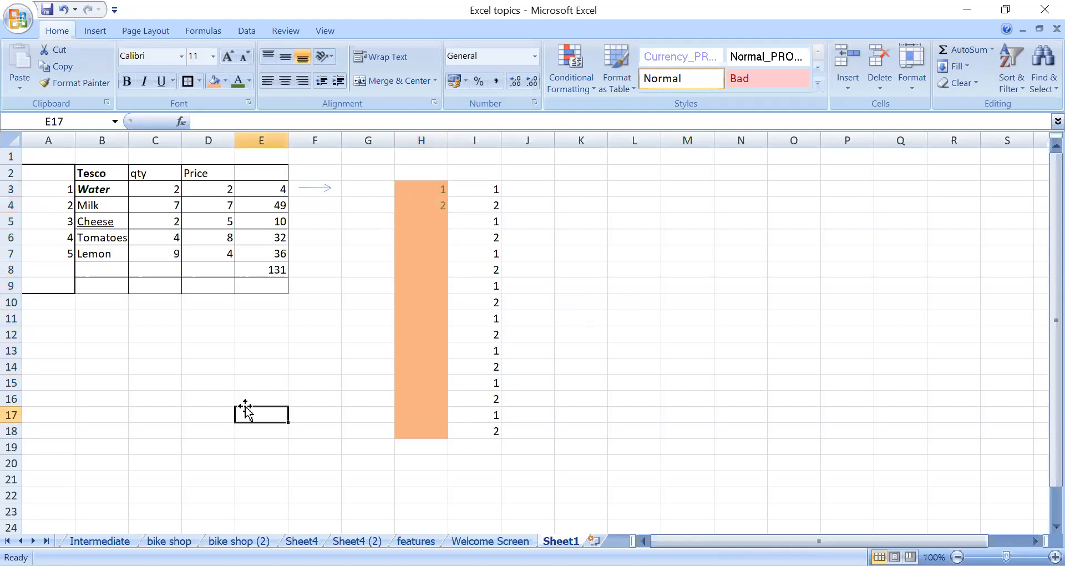
click(155, 138)
click(208, 135)
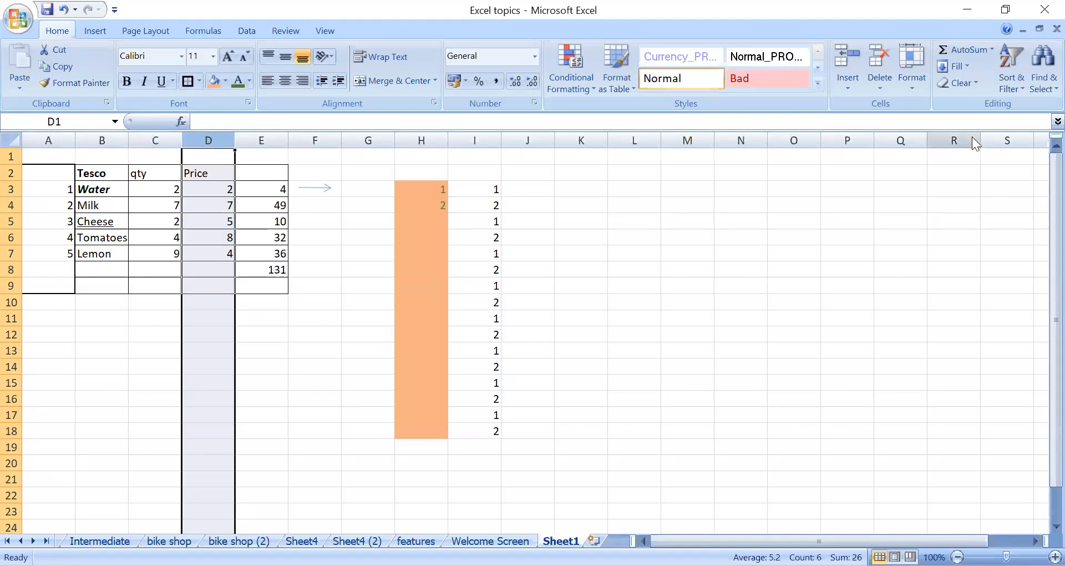
click(14, 156)
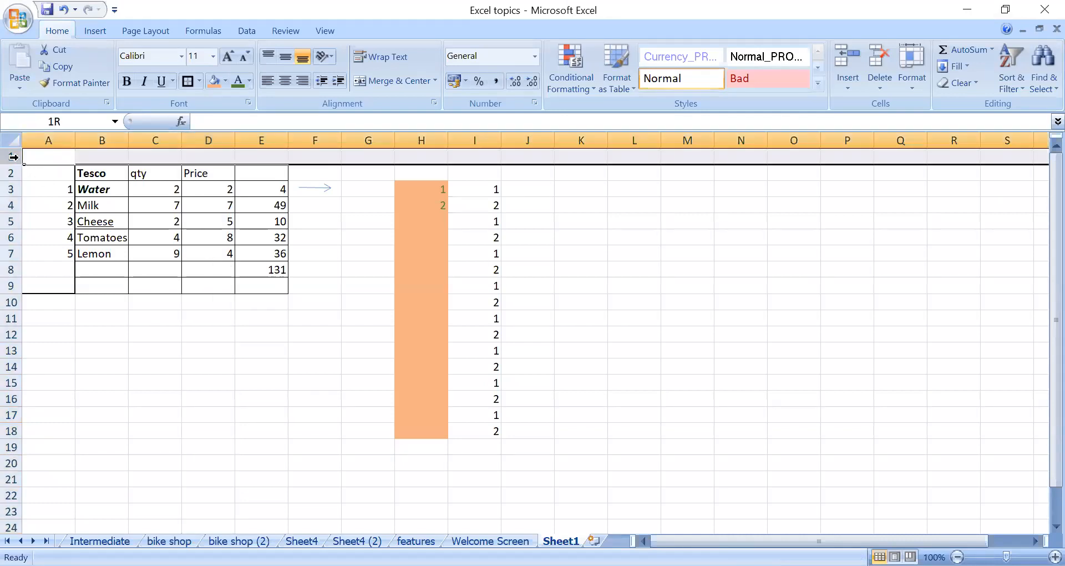
click(511, 311)
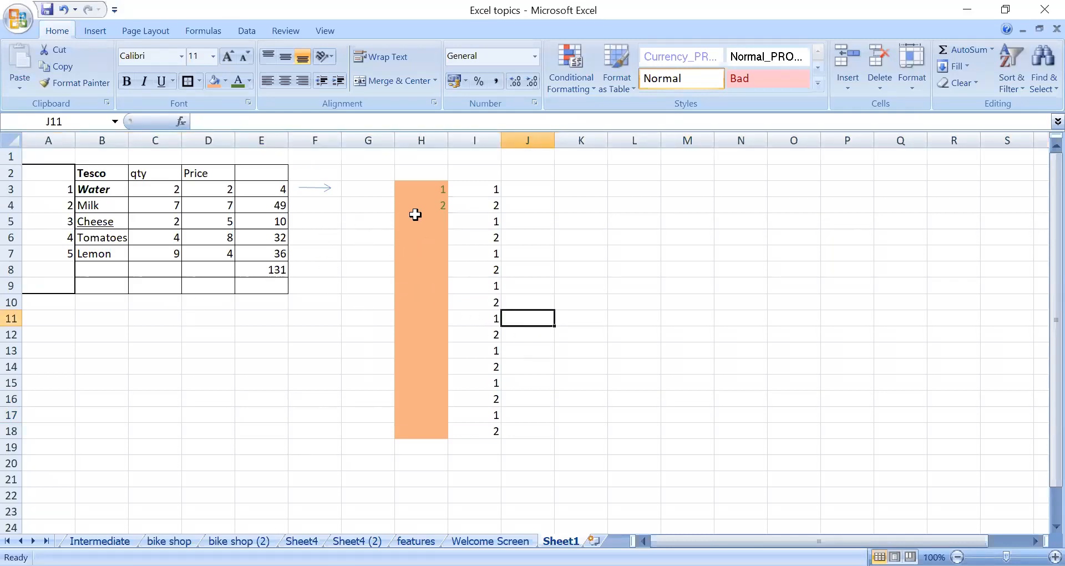
Step: Delete columns H and I with the AutoFill examples
drag(422, 139, 490, 136)
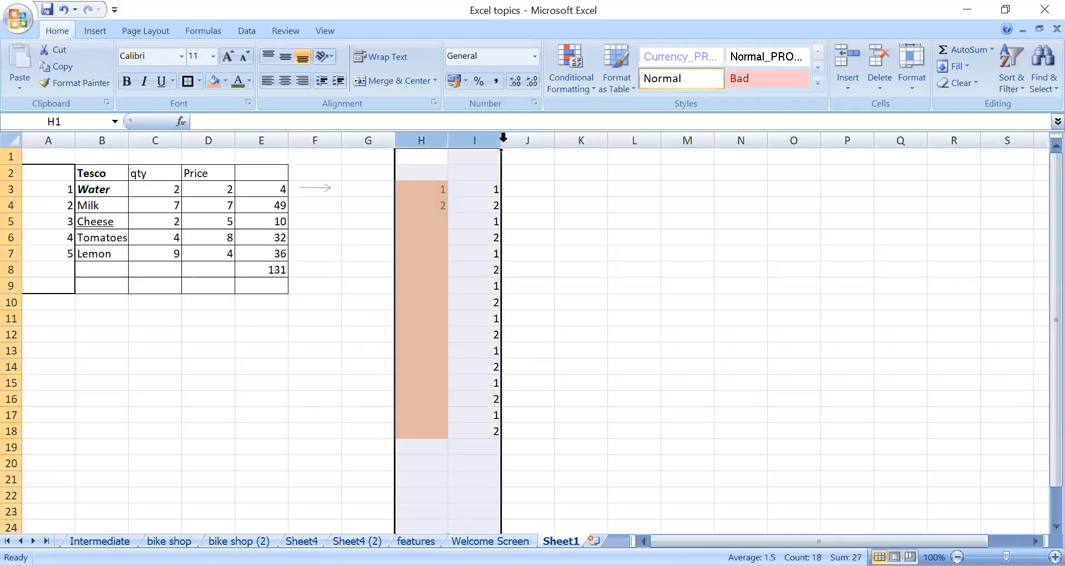
right_click(490, 135)
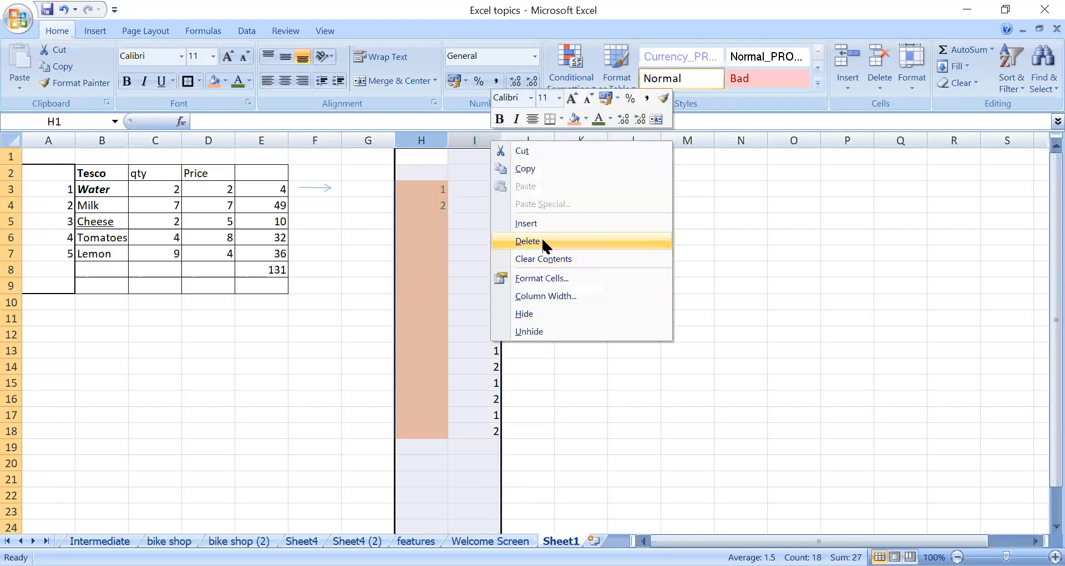
click(541, 237)
click(155, 382)
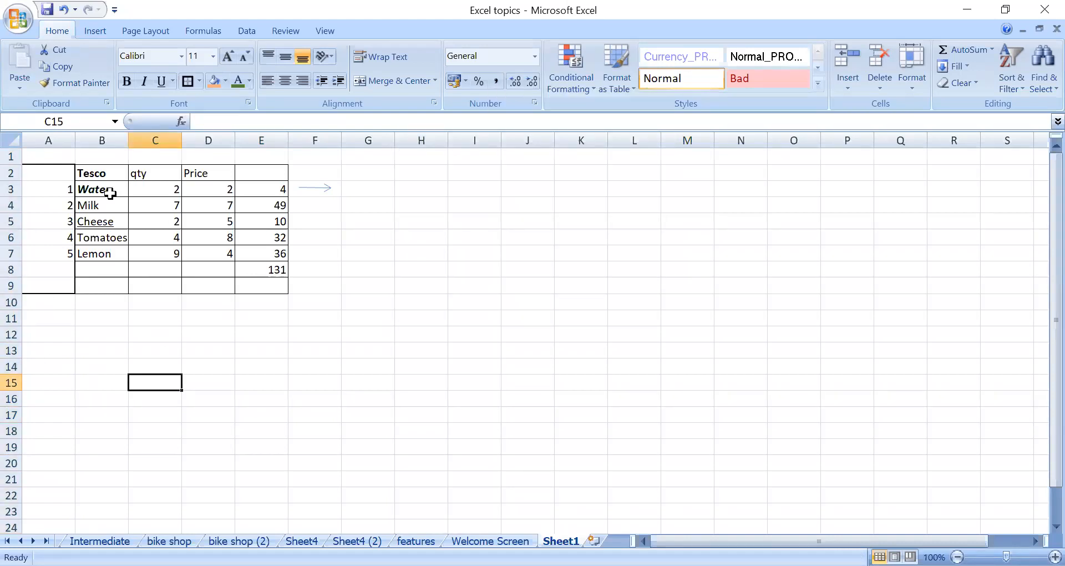
Step: Enter the header Total in E2, beside the Price header of the Tesco table
click(148, 173)
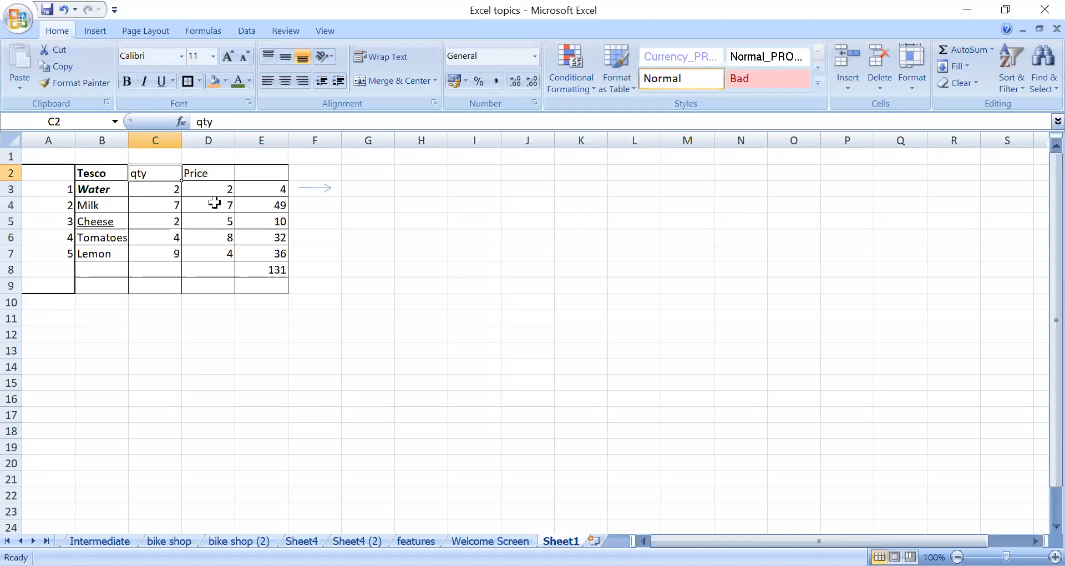
click(214, 172)
click(266, 173)
text(Tot)
key(Return)
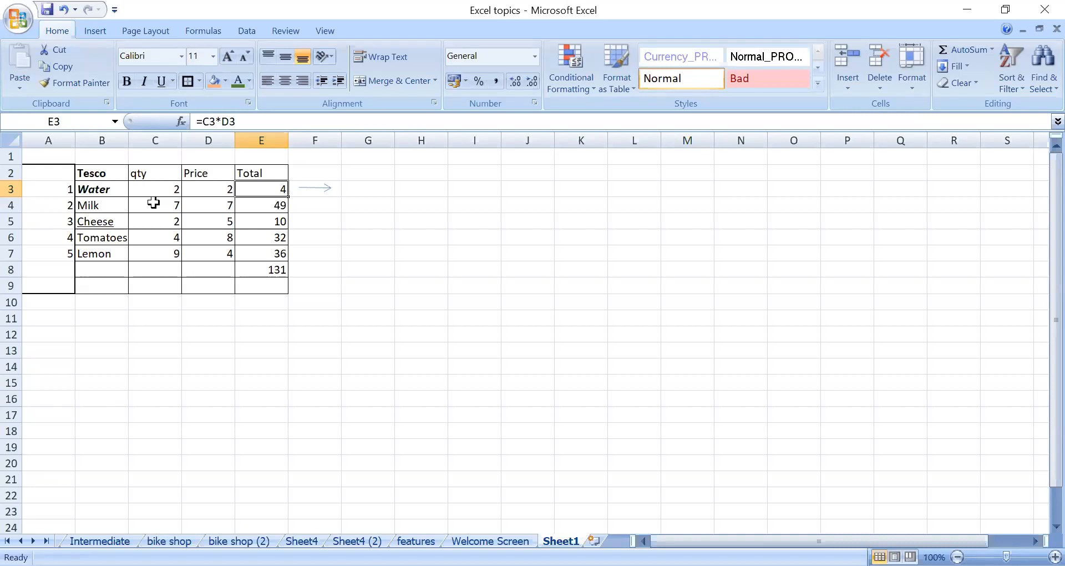
Step: Insert a new column before the qty column and enter the header Brand in C2
click(145, 136)
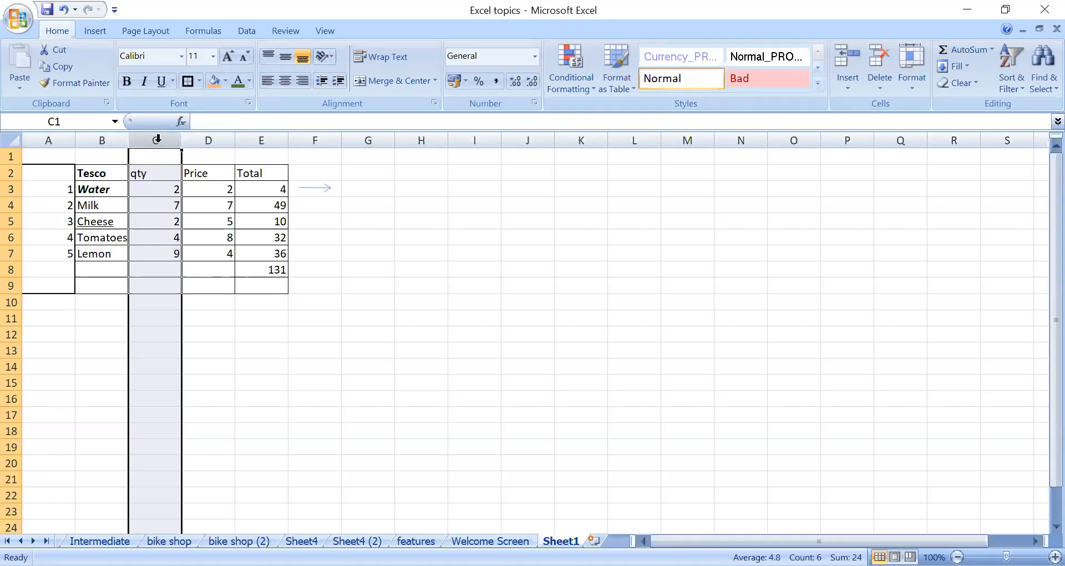
right_click(157, 139)
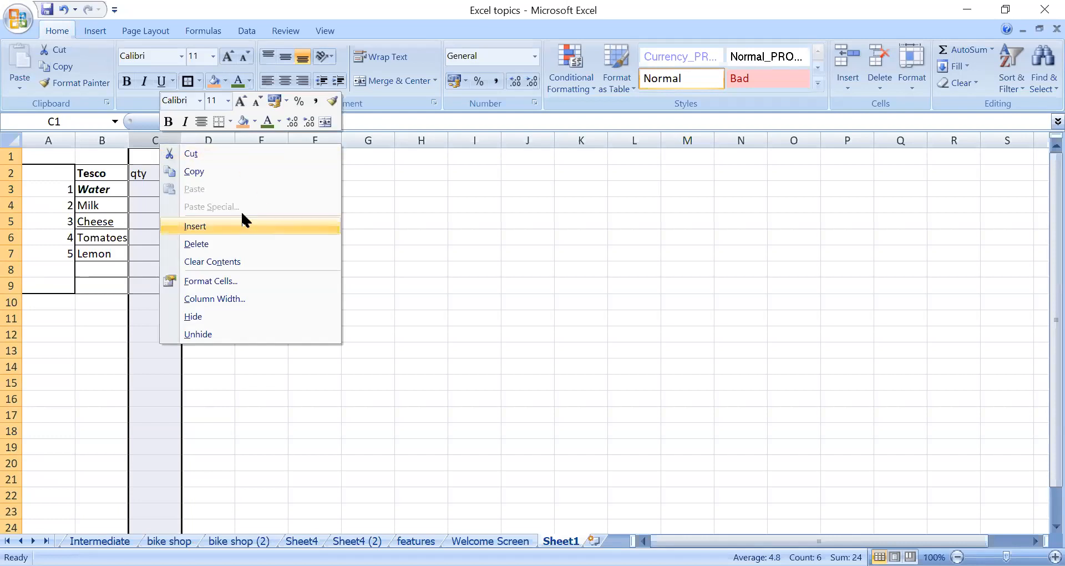
click(207, 225)
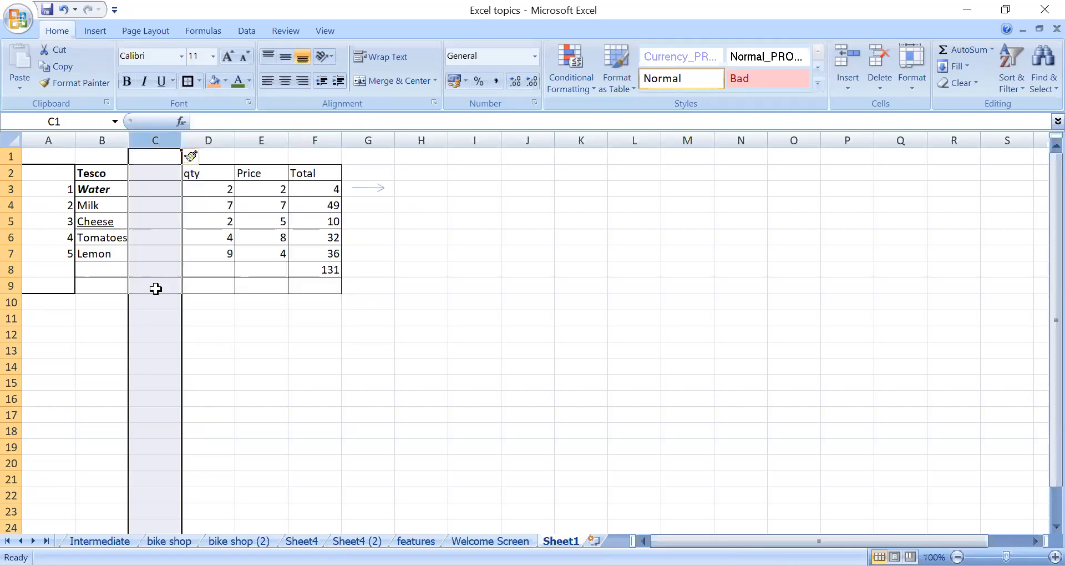
click(148, 168)
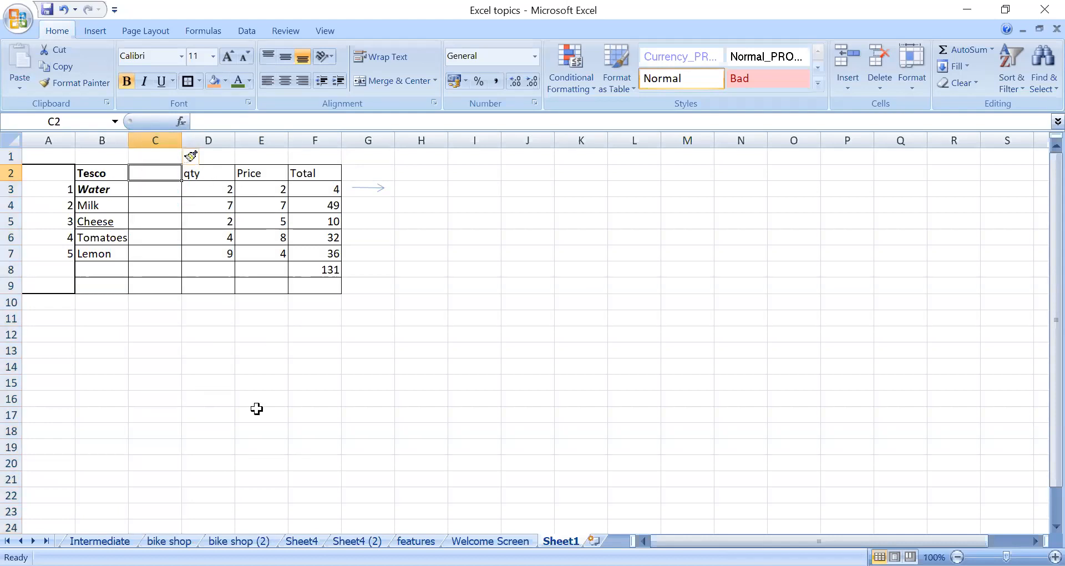
text(Brand)
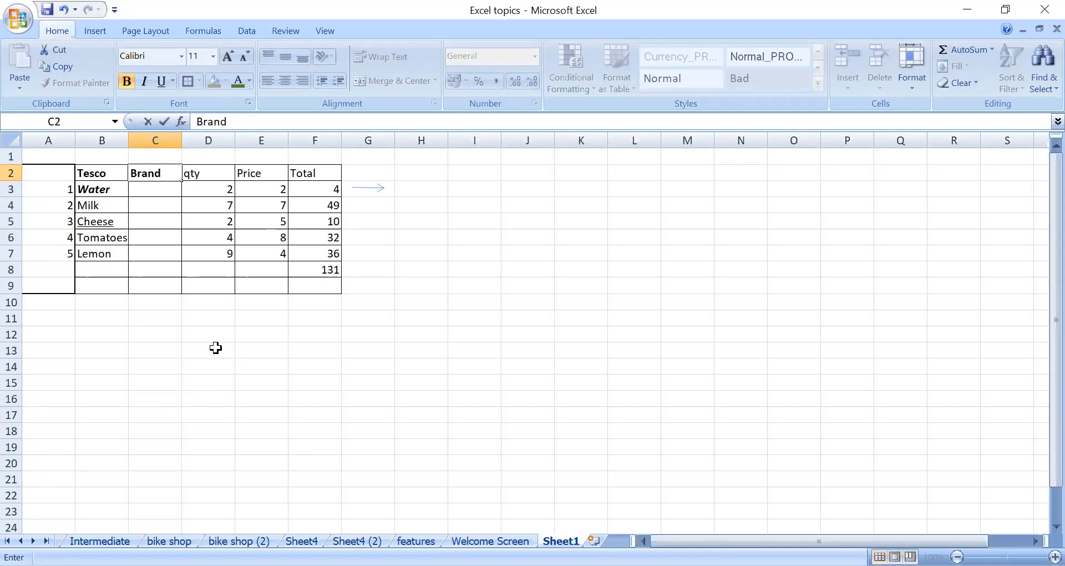
key(Return)
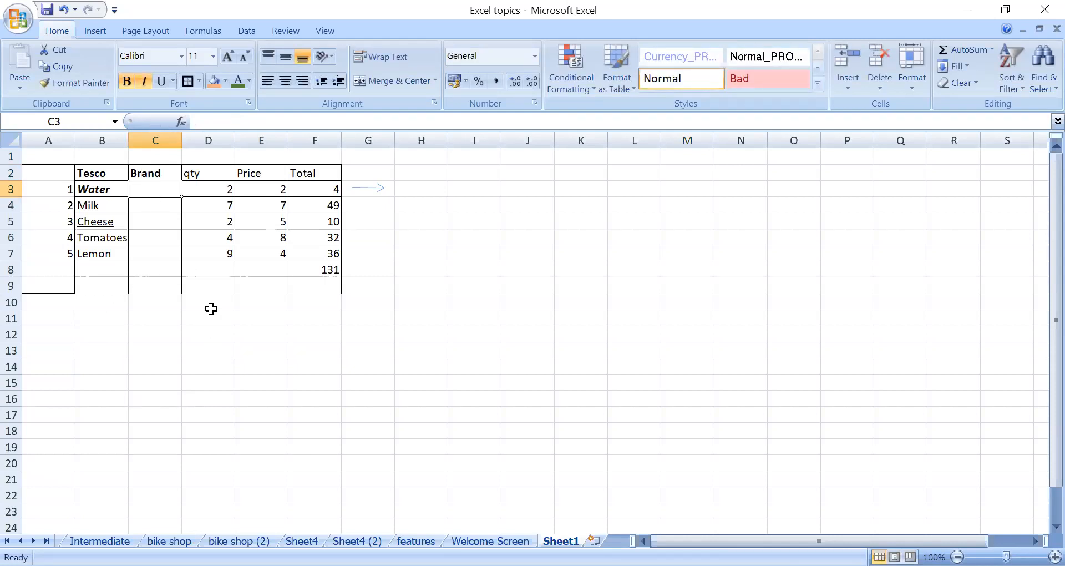
Step: Enter the brands Nestle in C3 for Water and Tesco in C4 for Milk
text(Nestle)
key(Return)
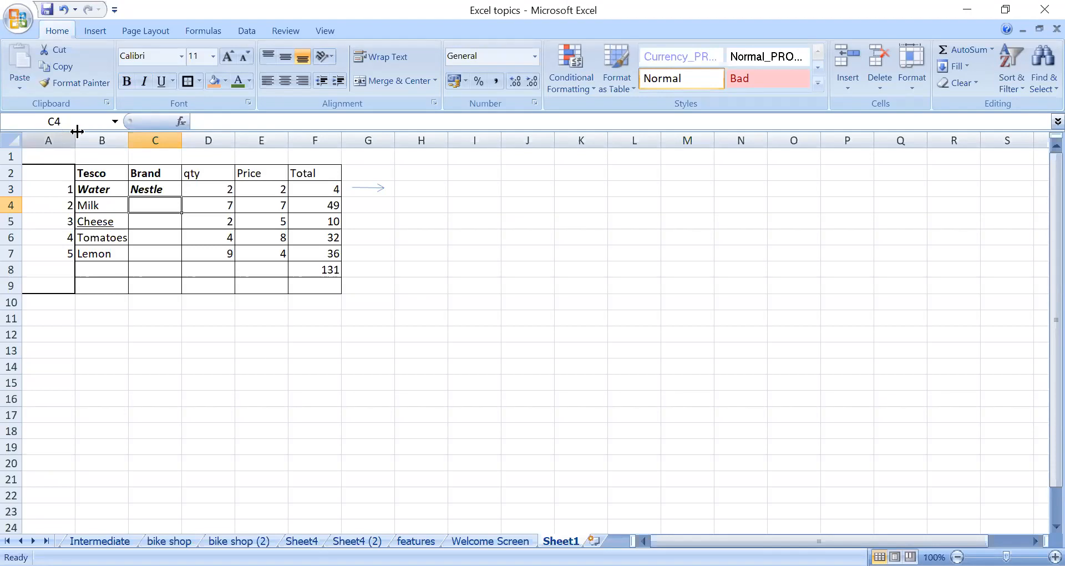
text(Tesc)
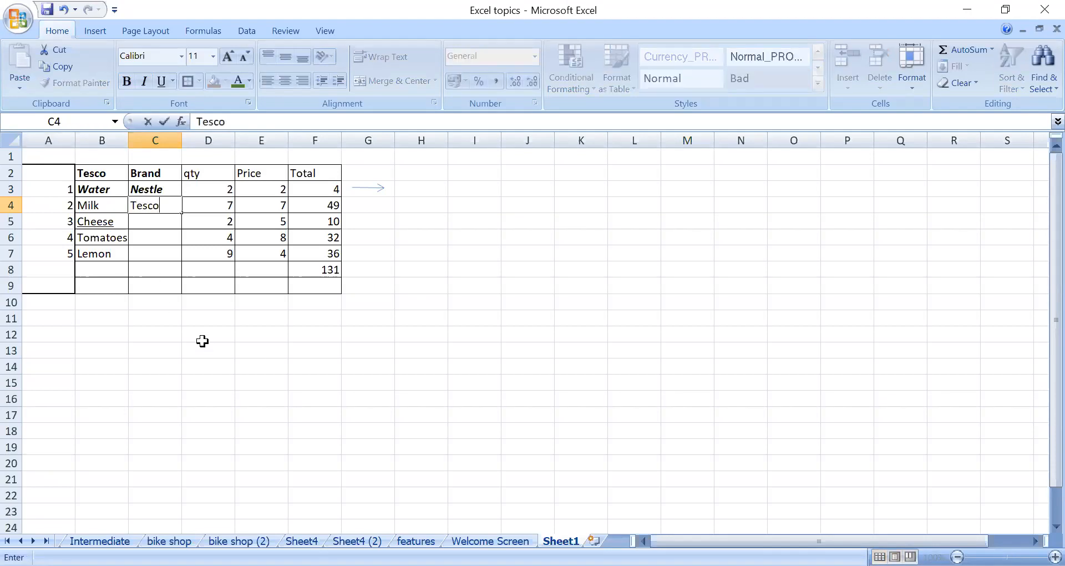
text(o)
key(Return)
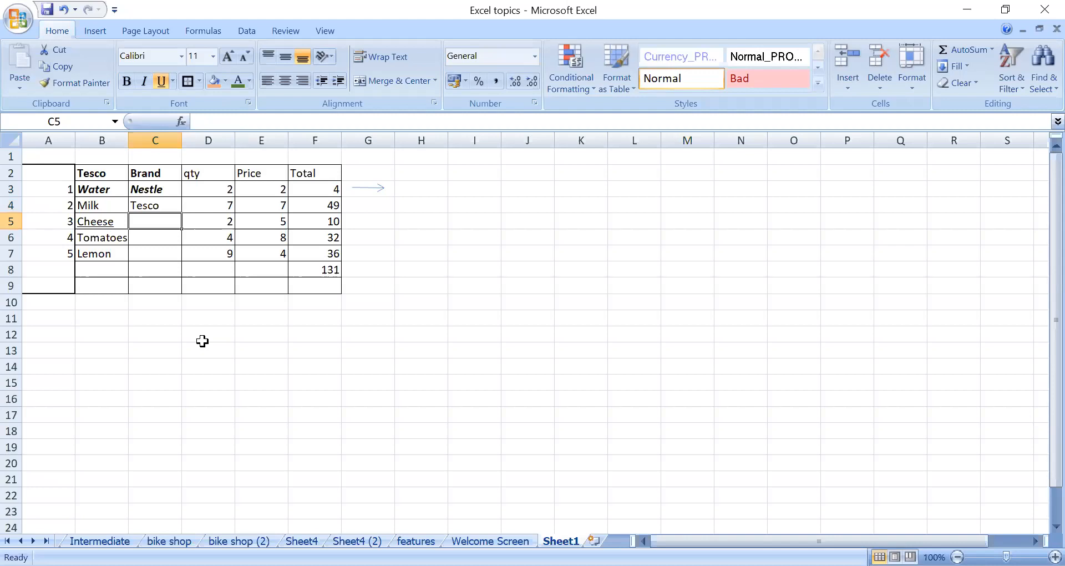
Step: Undo the Tesco entry in C4 and redo it
click(158, 140)
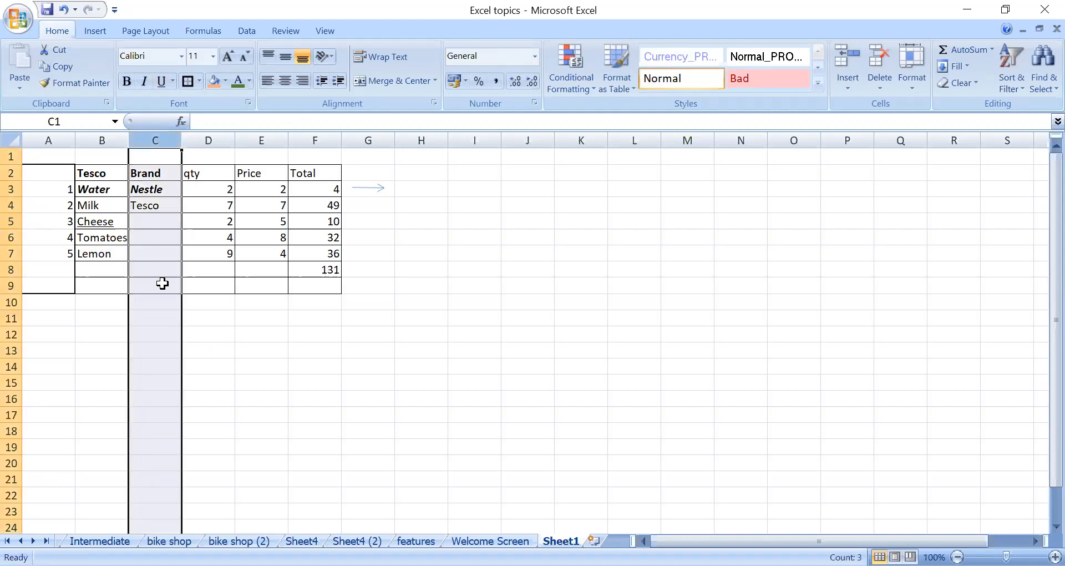
click(264, 321)
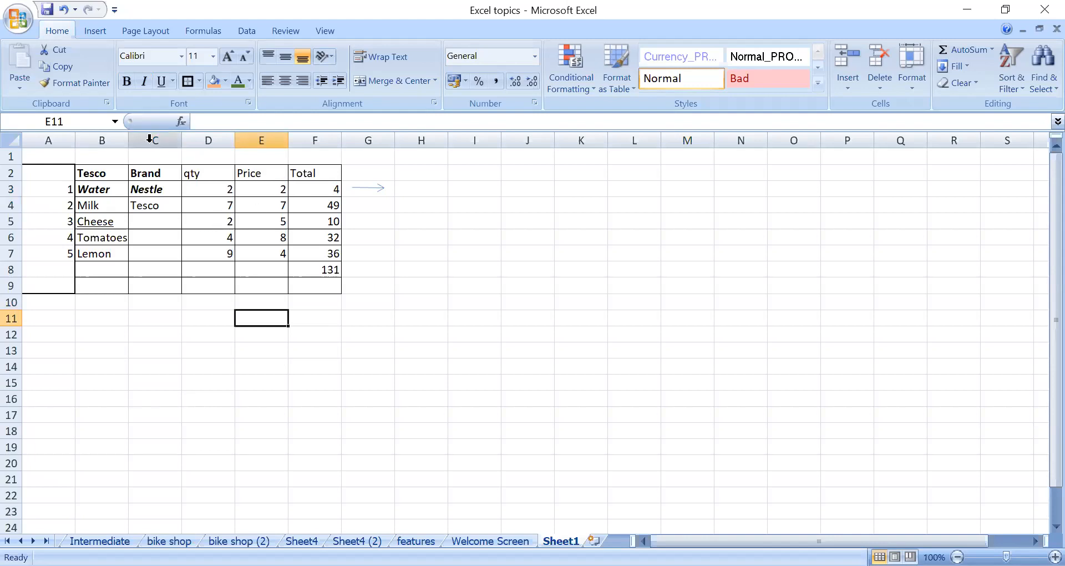
click(64, 11)
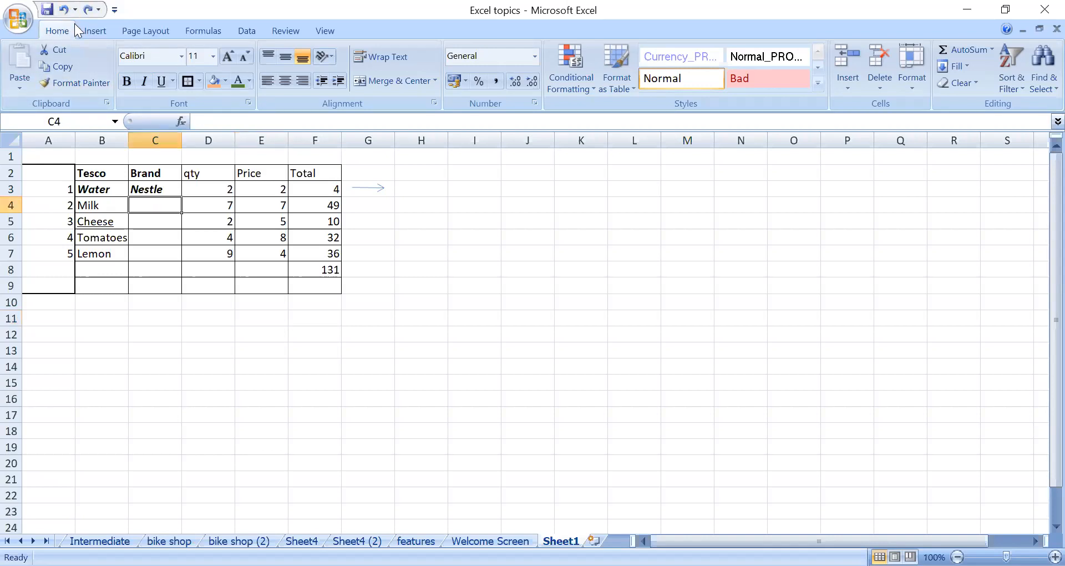
click(88, 10)
click(209, 328)
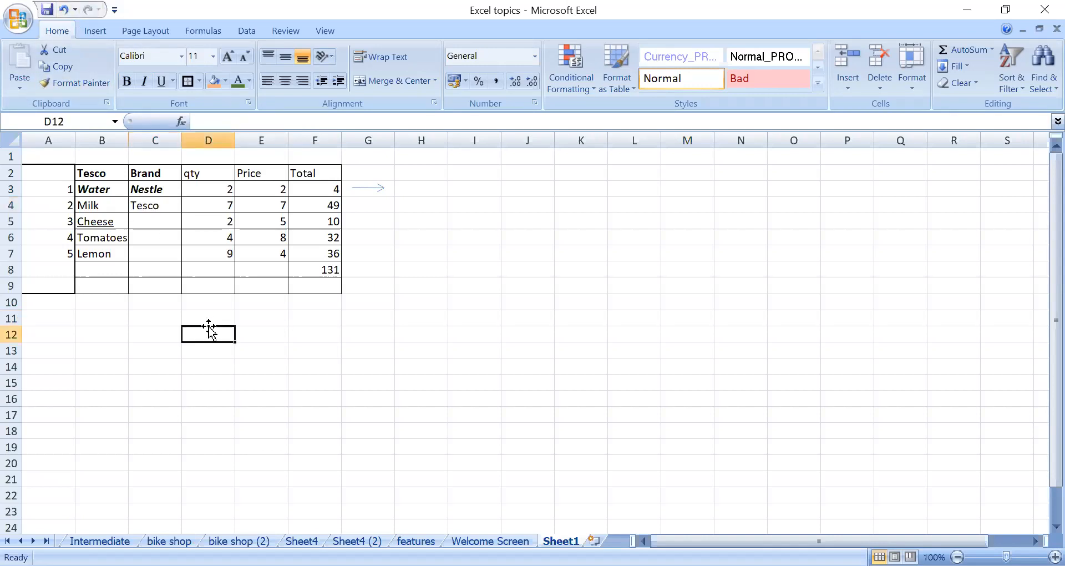
Step: Copy the Brand header and its two entries in C2:C4 to the clipboard
click(150, 172)
drag(152, 170, 148, 207)
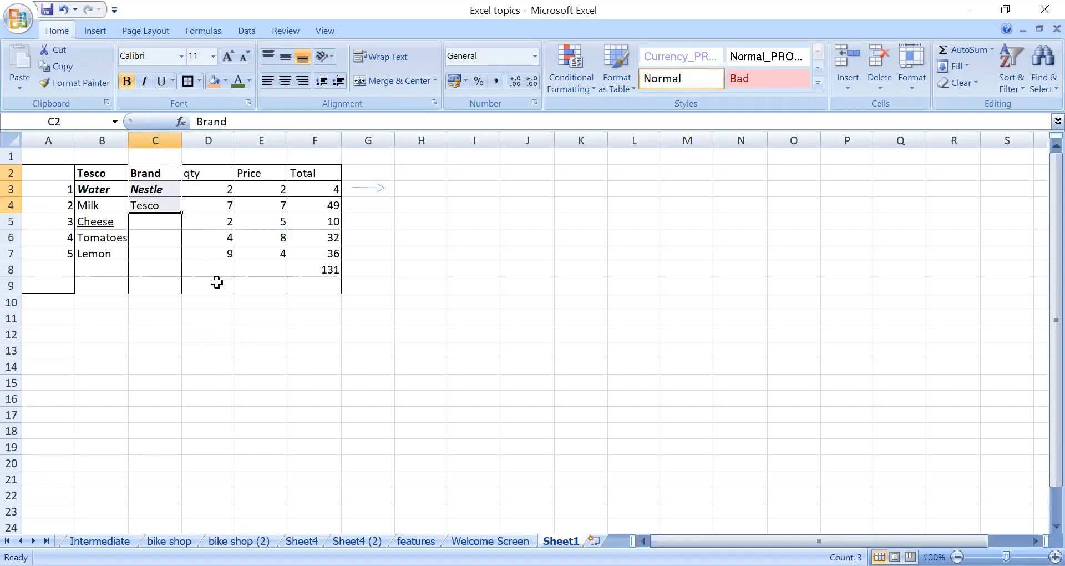
key(ctrl+c)
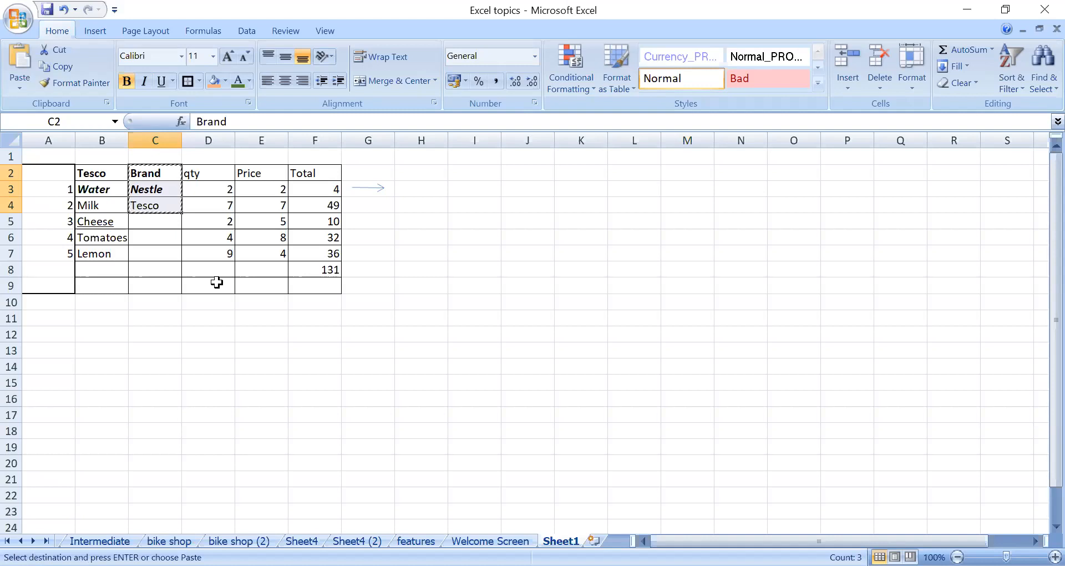
key(Escape)
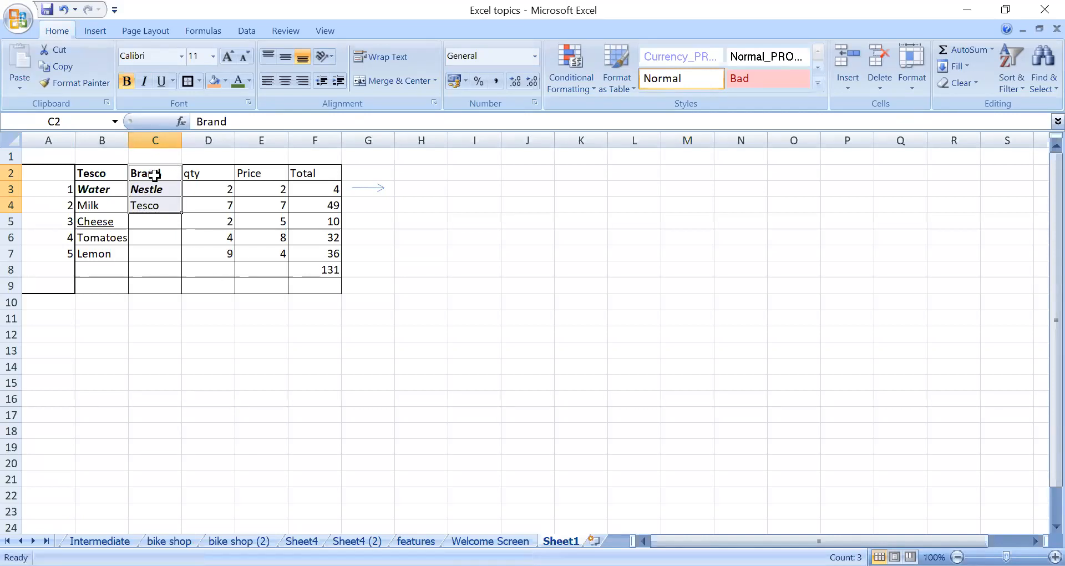
drag(156, 172, 158, 199)
click(63, 67)
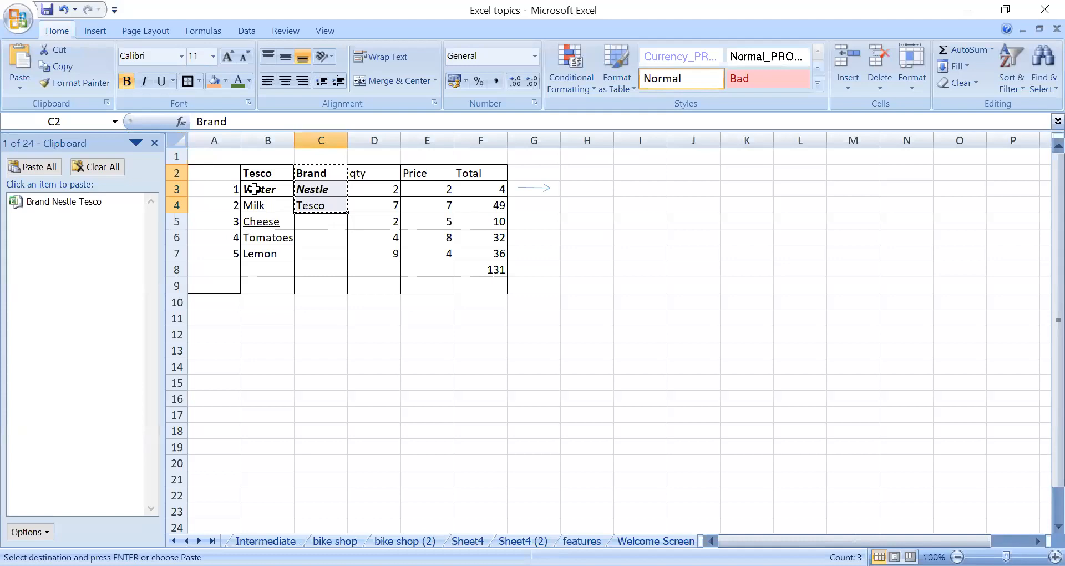
Step: Delete the Brand column C from the Tesco table
click(315, 365)
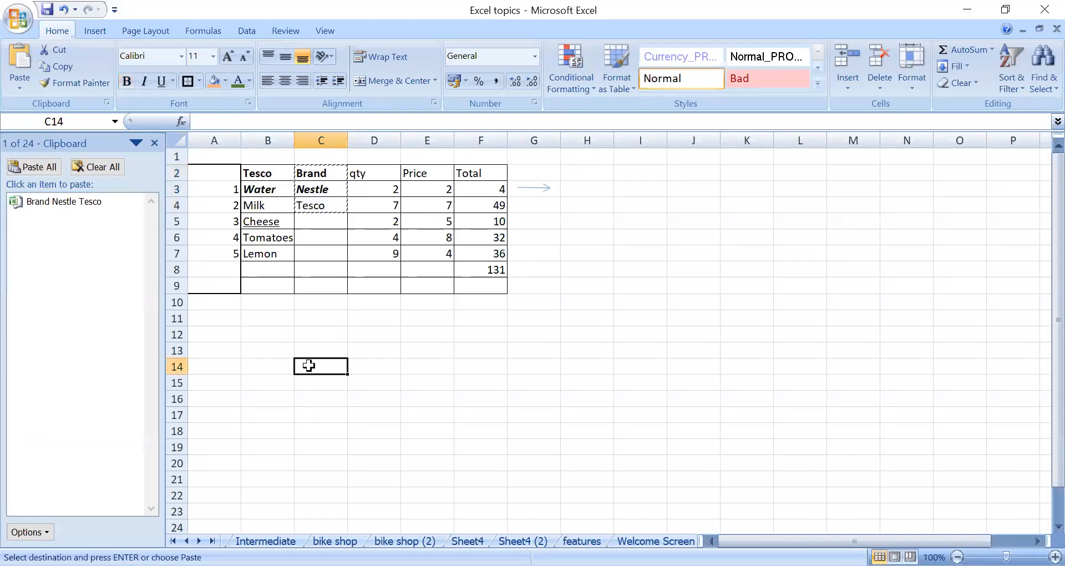
right_click(321, 146)
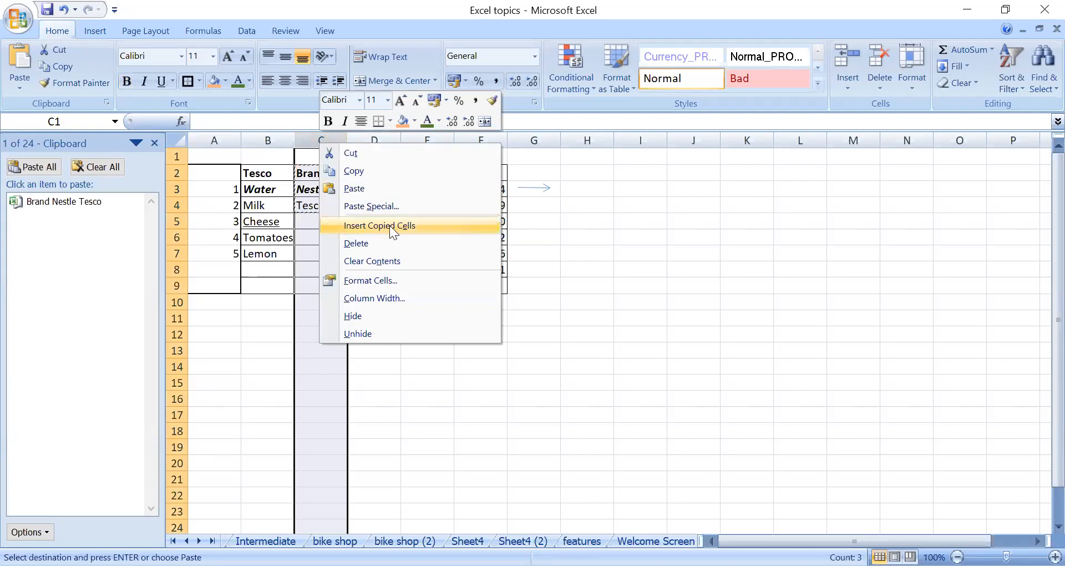
click(357, 240)
click(425, 356)
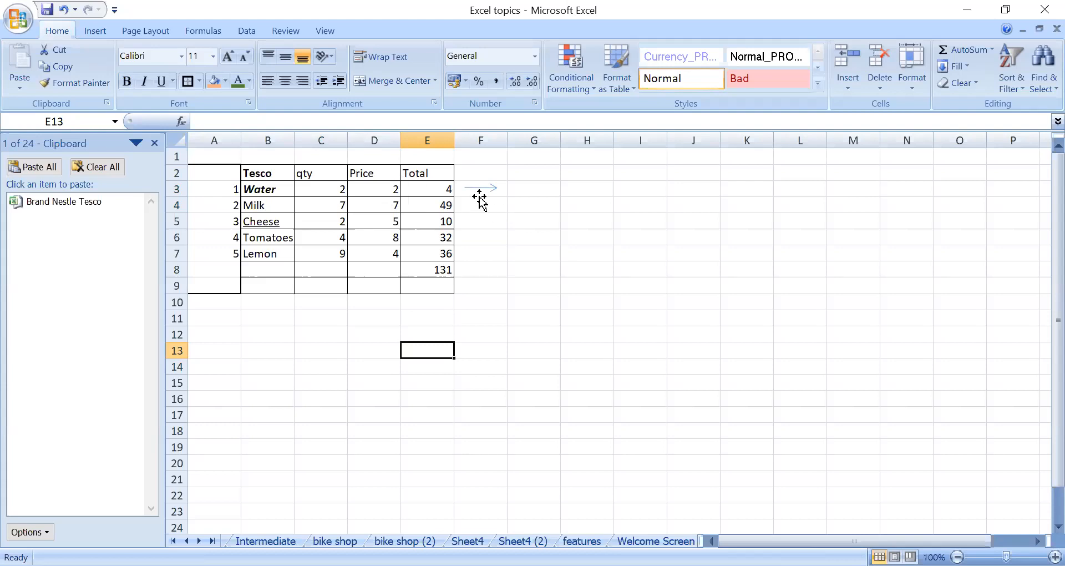
Step: Insert a new column before Total and paste the collected Brand, Nestle and Tesco clipboard item starting at E2
right_click(428, 147)
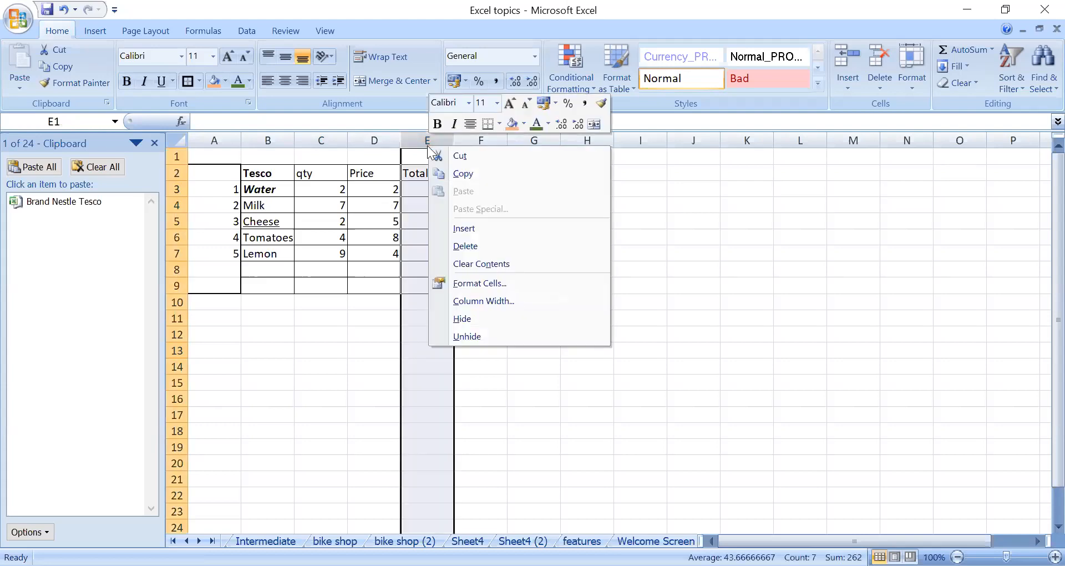
click(463, 228)
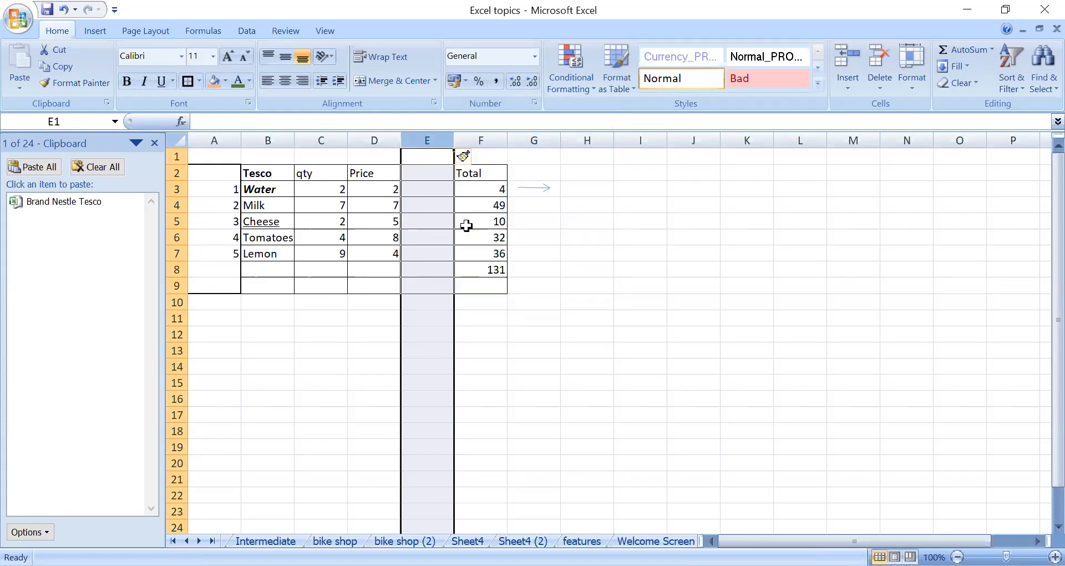
click(515, 329)
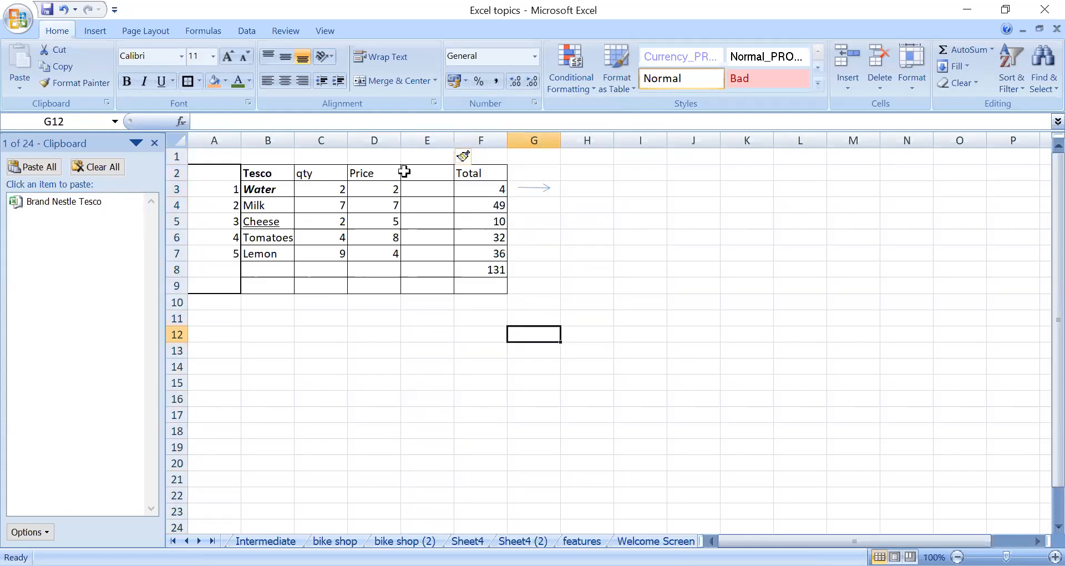
click(422, 173)
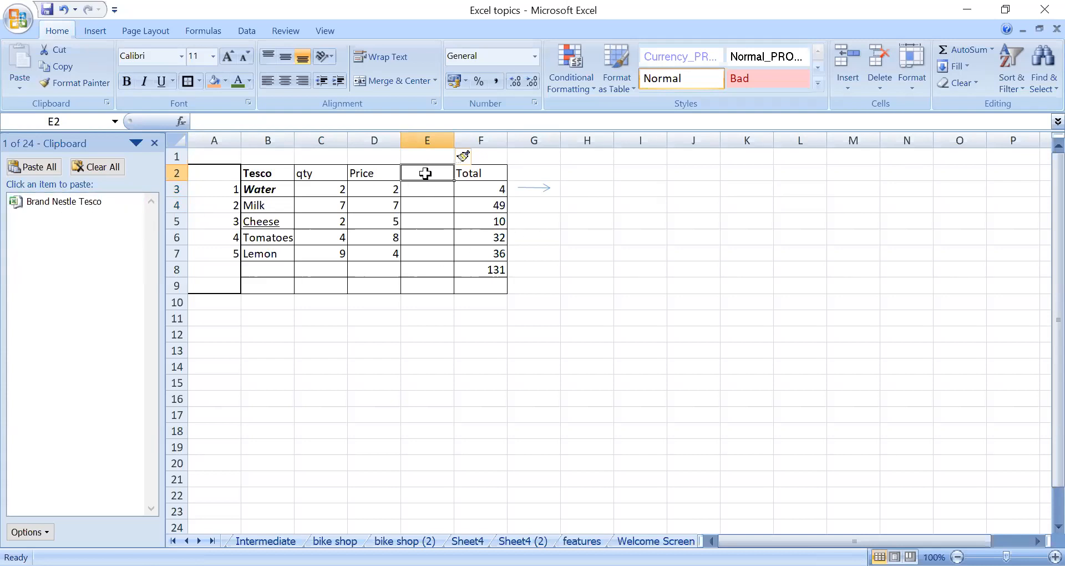
click(64, 206)
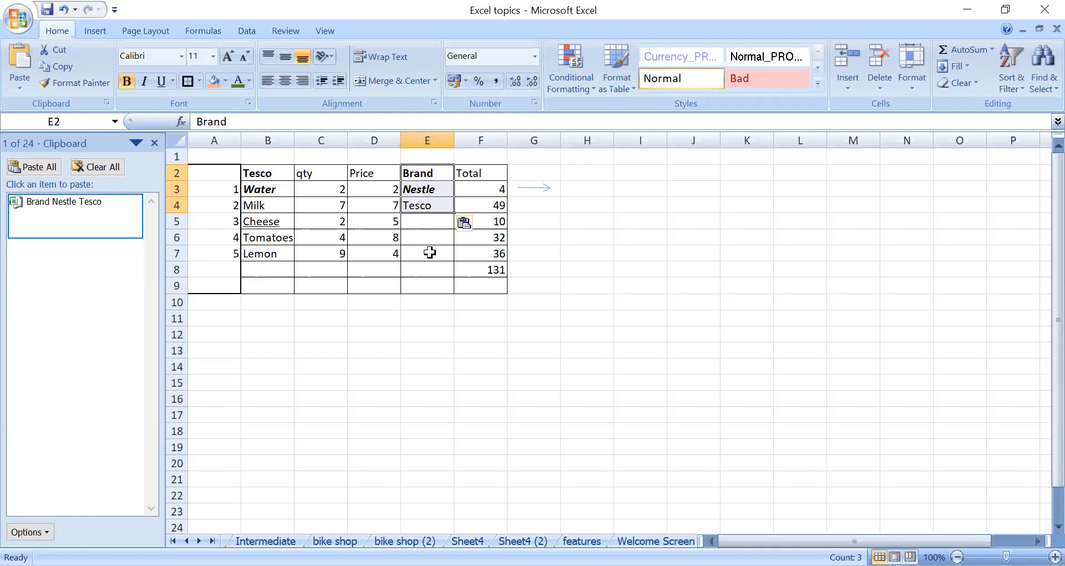
Step: Copy the whole Tesco item column B so it is collected as another clipboard item, and end the copy mode
click(268, 141)
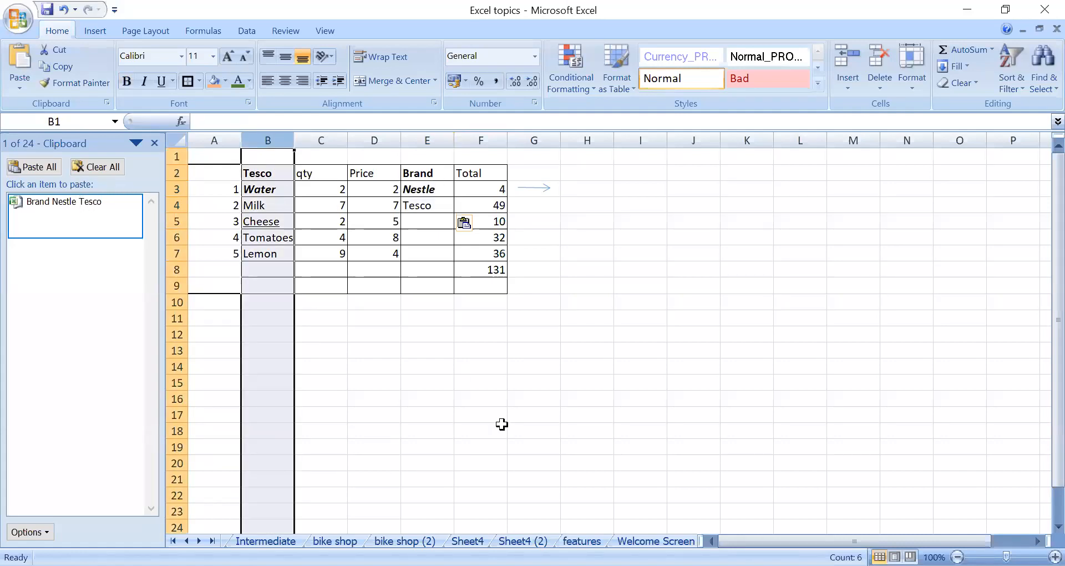
key(ctrl+c)
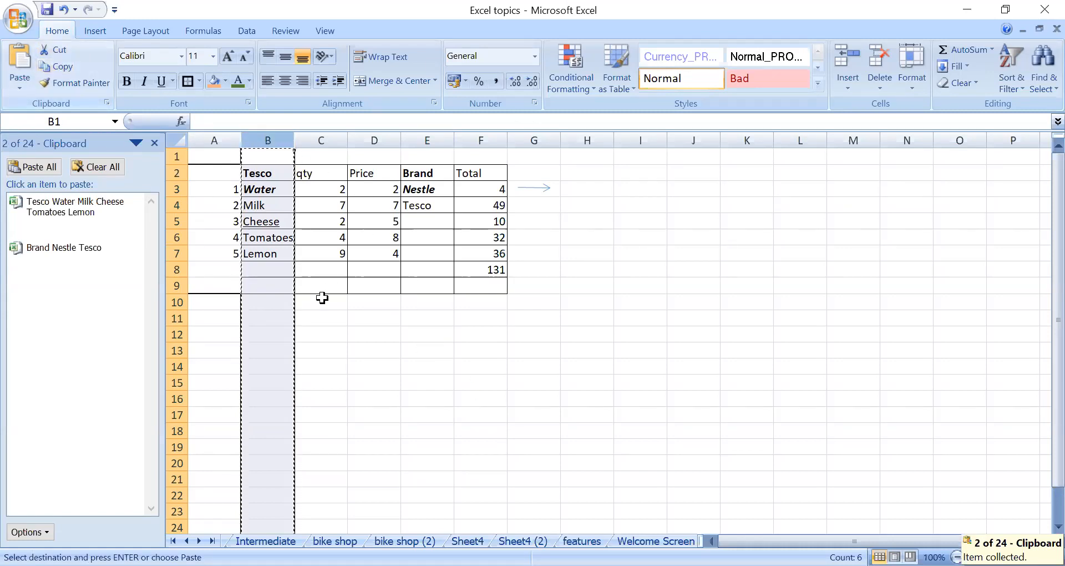
key(Escape)
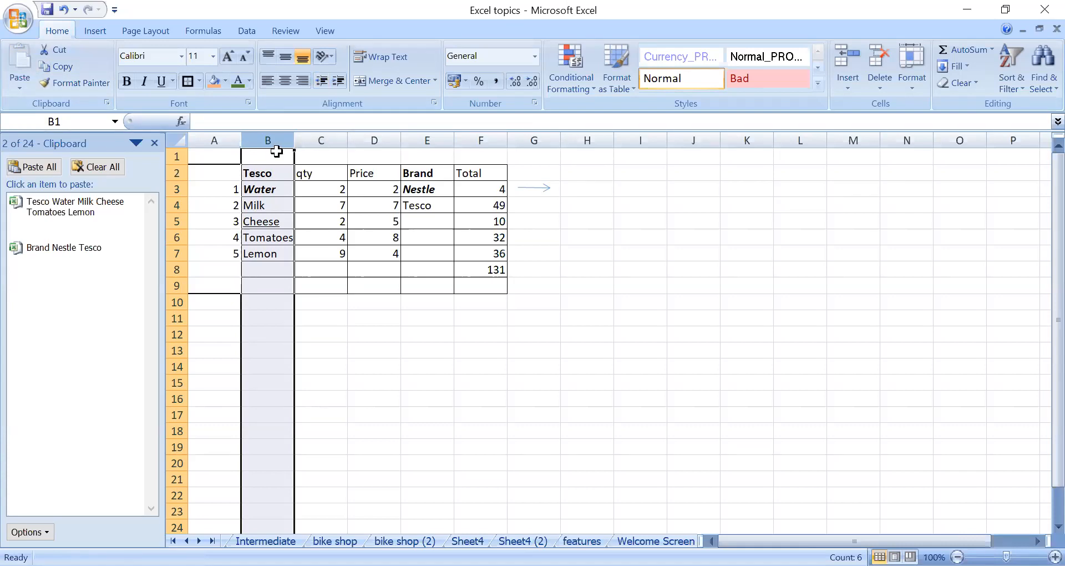
click(322, 139)
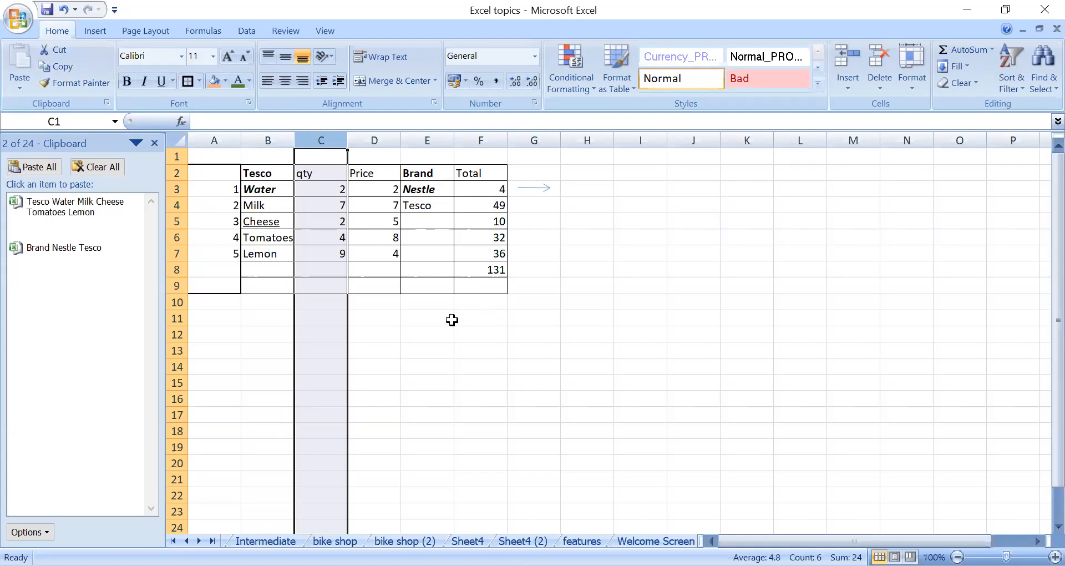
click(419, 300)
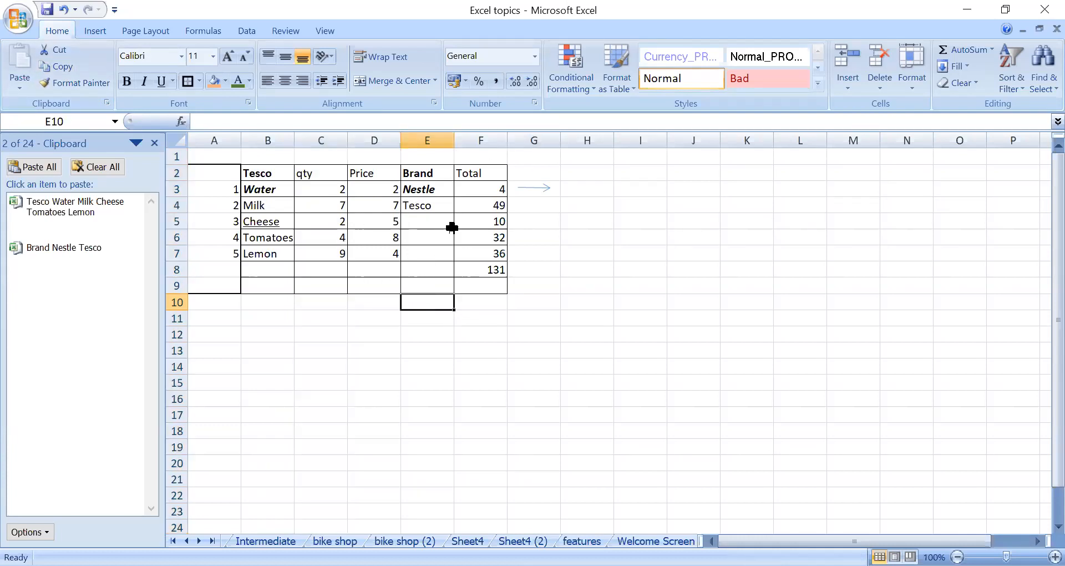
click(421, 205)
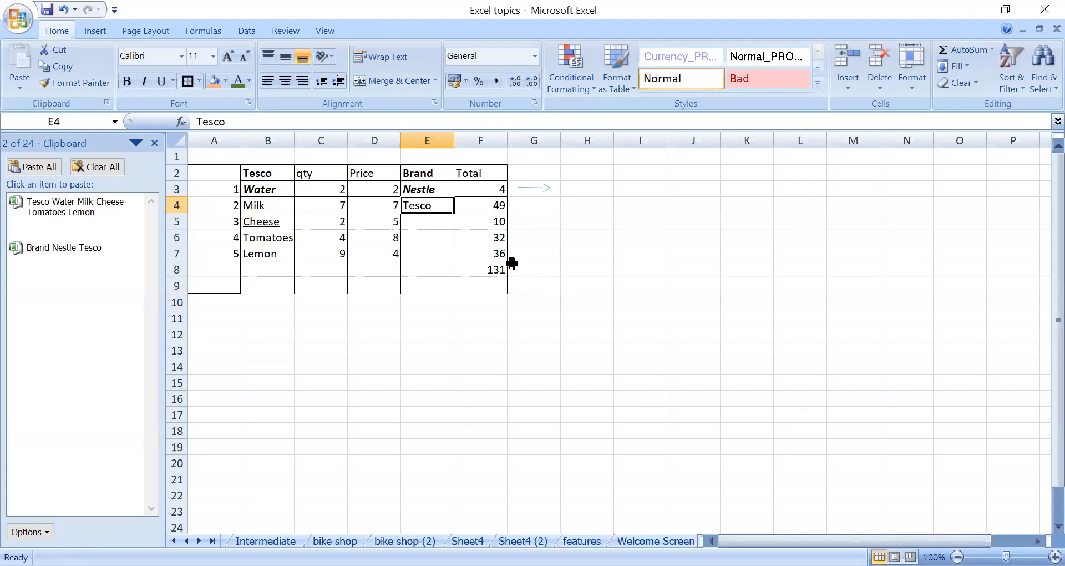
Step: Apply the £ English (U.K.) accounting format to the Price cells D3:D8 and the Total cells F3:F8
click(487, 187)
click(377, 190)
drag(381, 200, 388, 268)
ctrl+drag(488, 189, 490, 269)
click(466, 78)
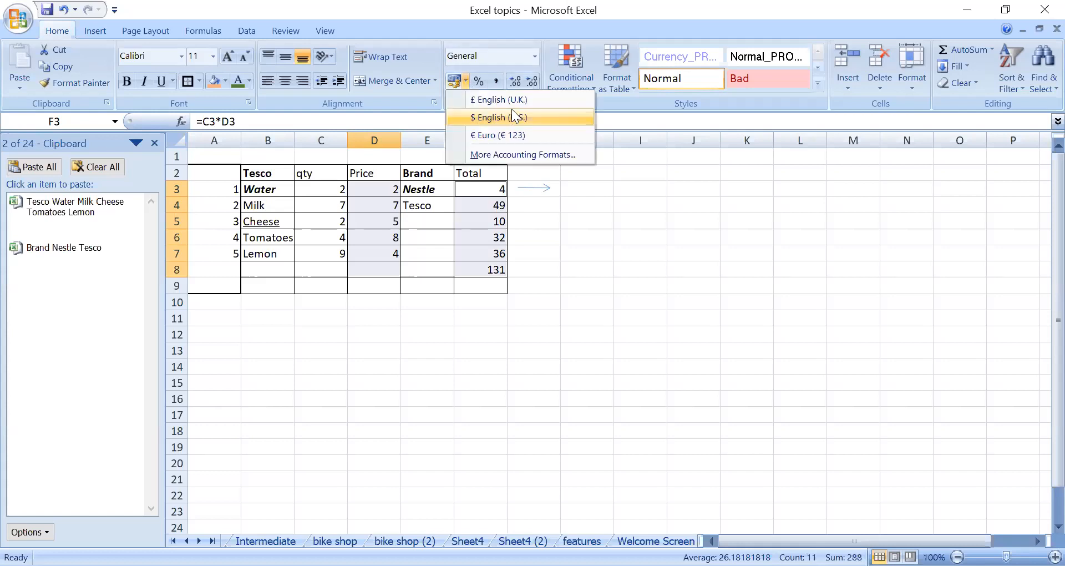
click(509, 99)
click(579, 269)
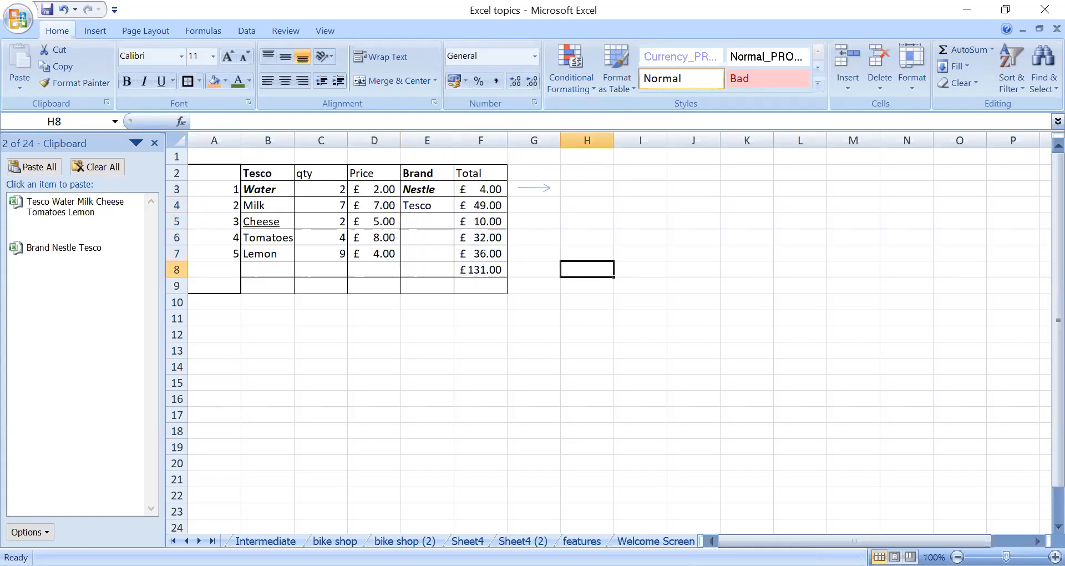
Step: Look at the topic list on the Basic topic sheet and return to Sheet1
click(186, 541)
click(256, 541)
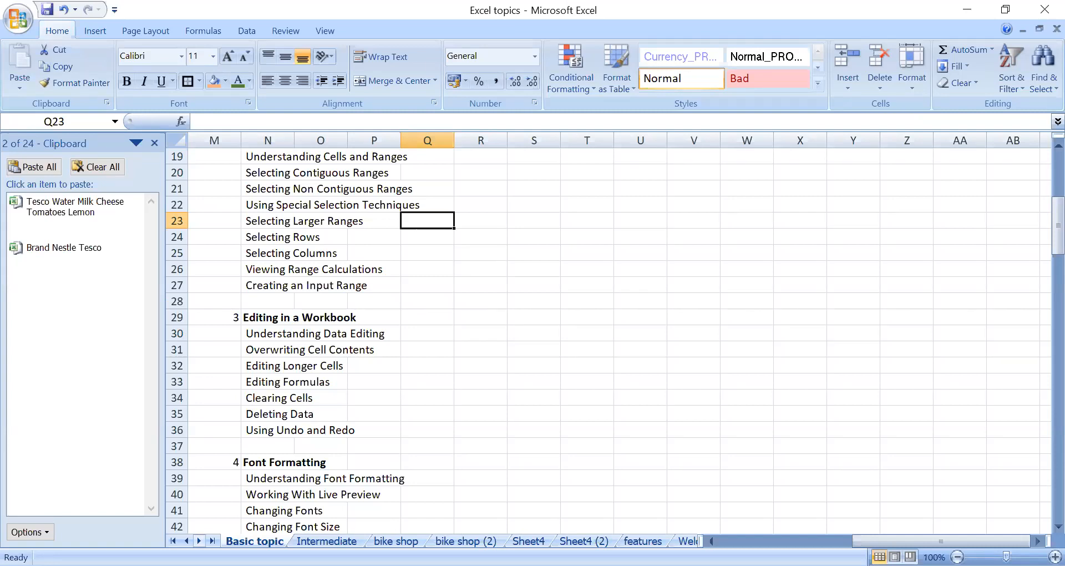
click(198, 541)
click(199, 540)
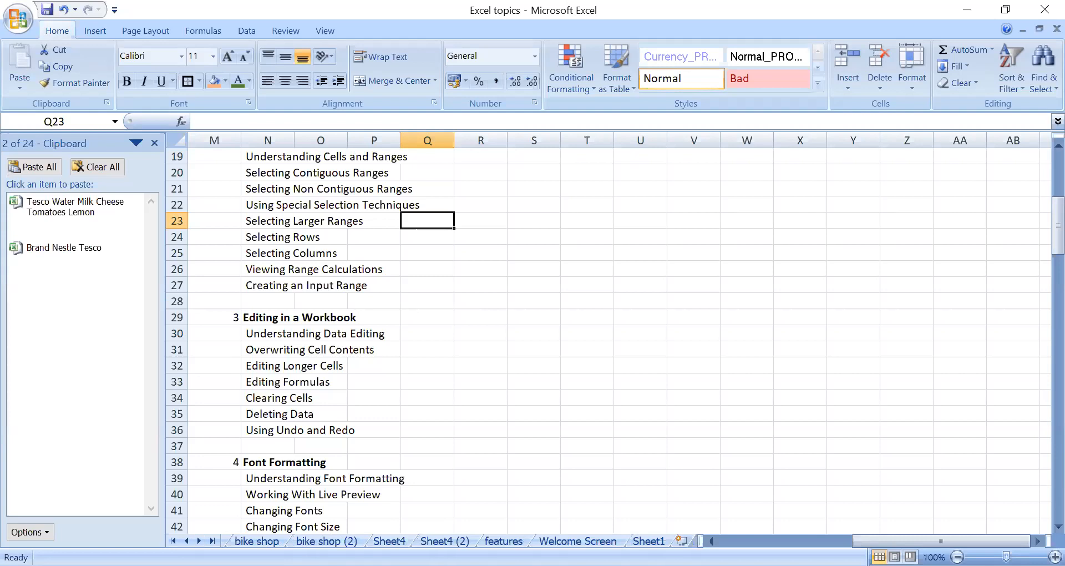
click(647, 540)
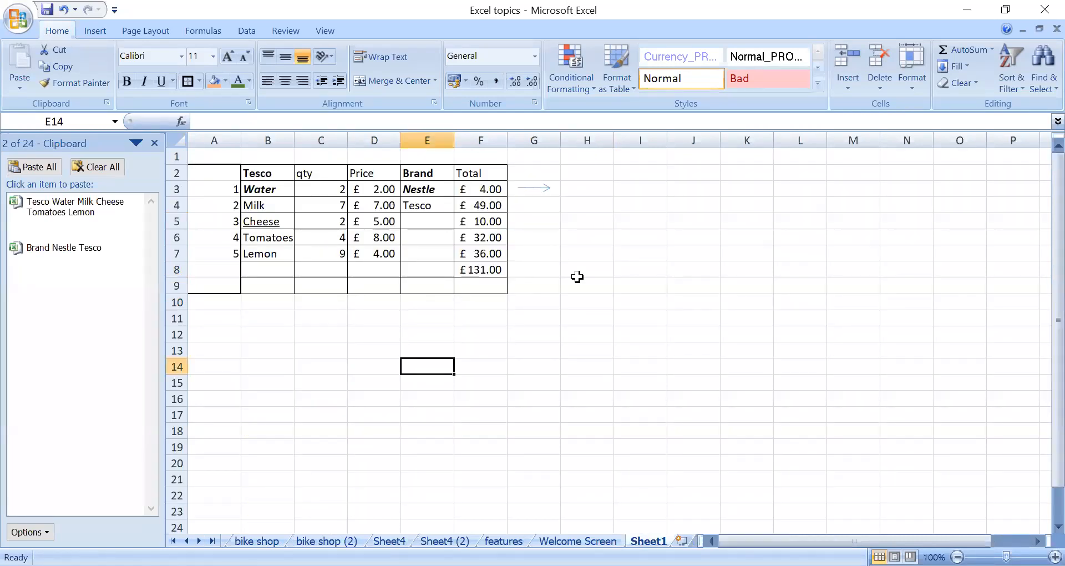
Step: Select the Water total in F3 and close the Clipboard pane
click(479, 188)
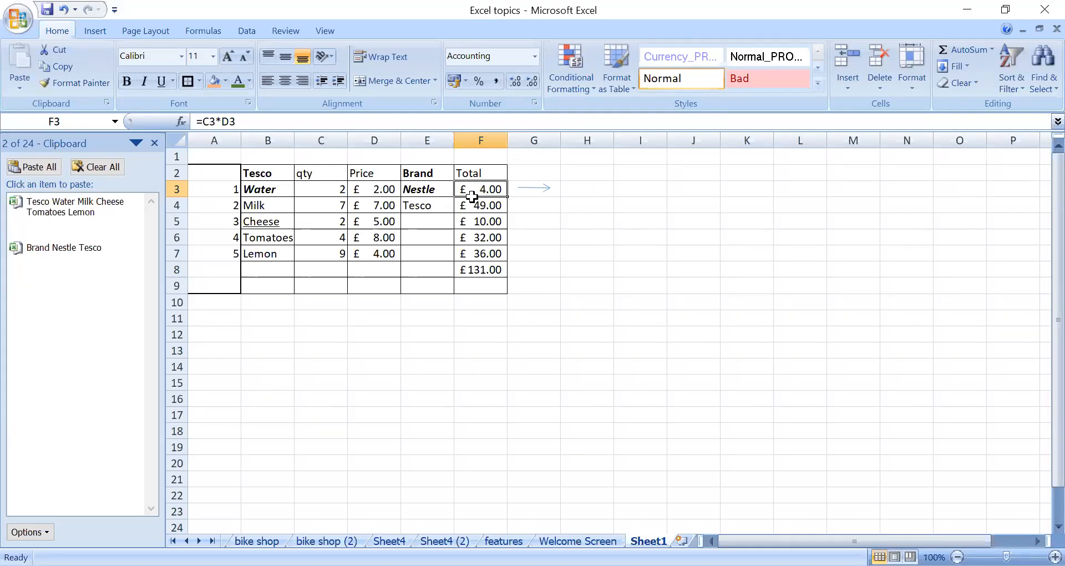
click(636, 189)
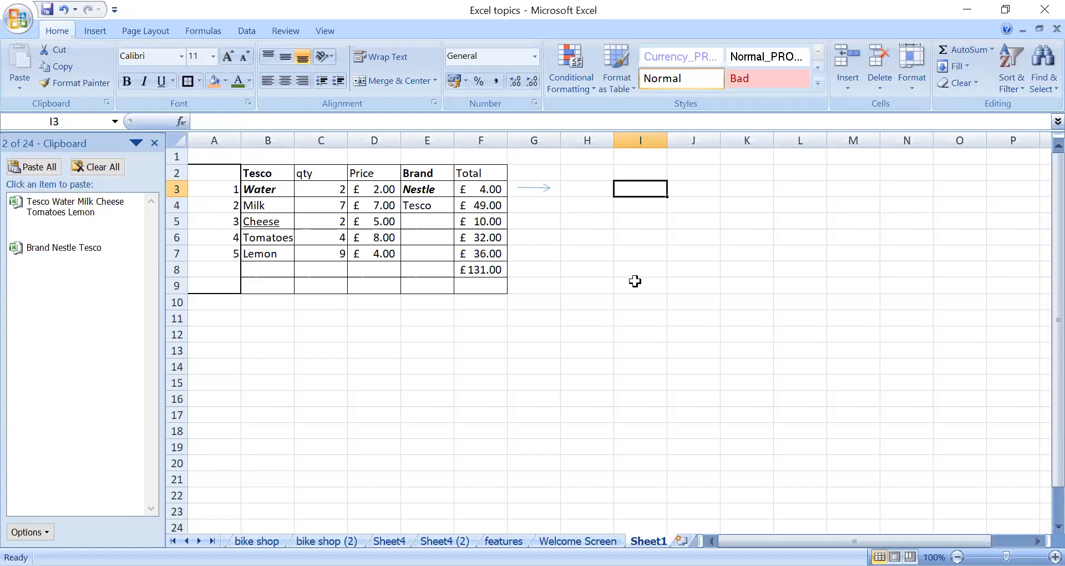
click(485, 192)
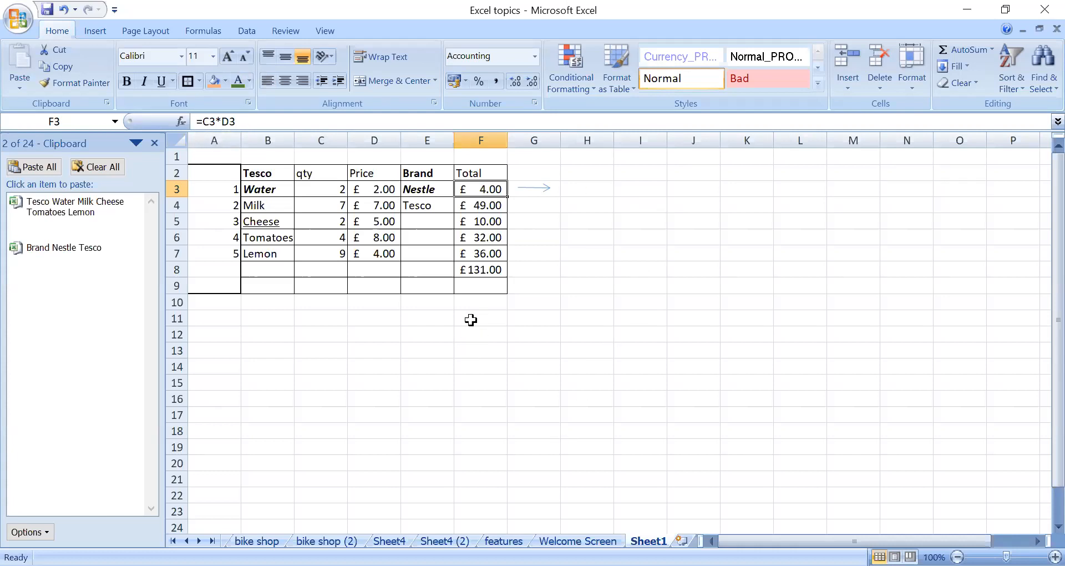
click(154, 143)
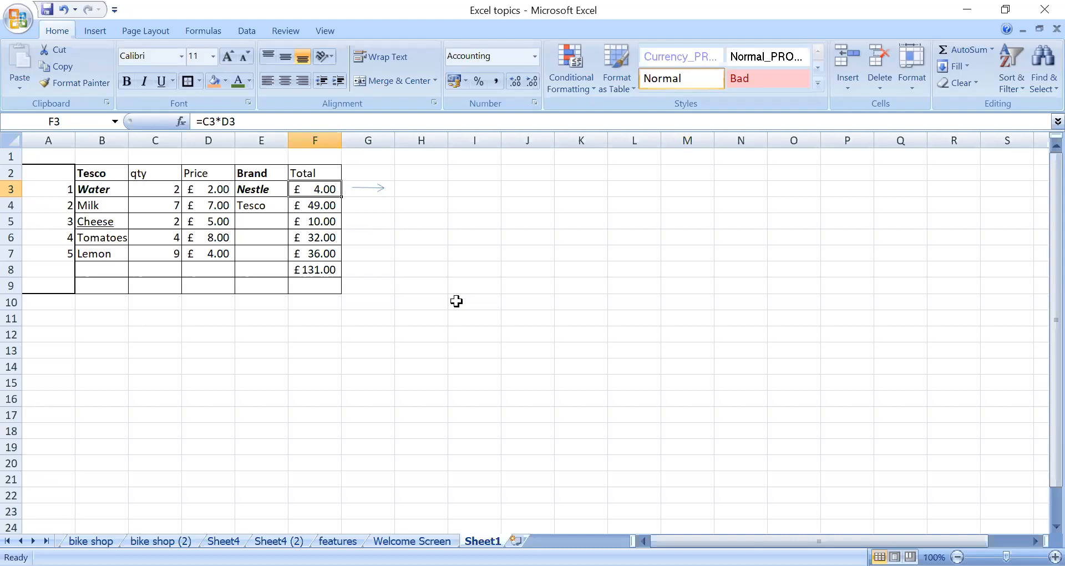
Step: Copy the Water total in F3 and paste it with its formula into J3
click(55, 67)
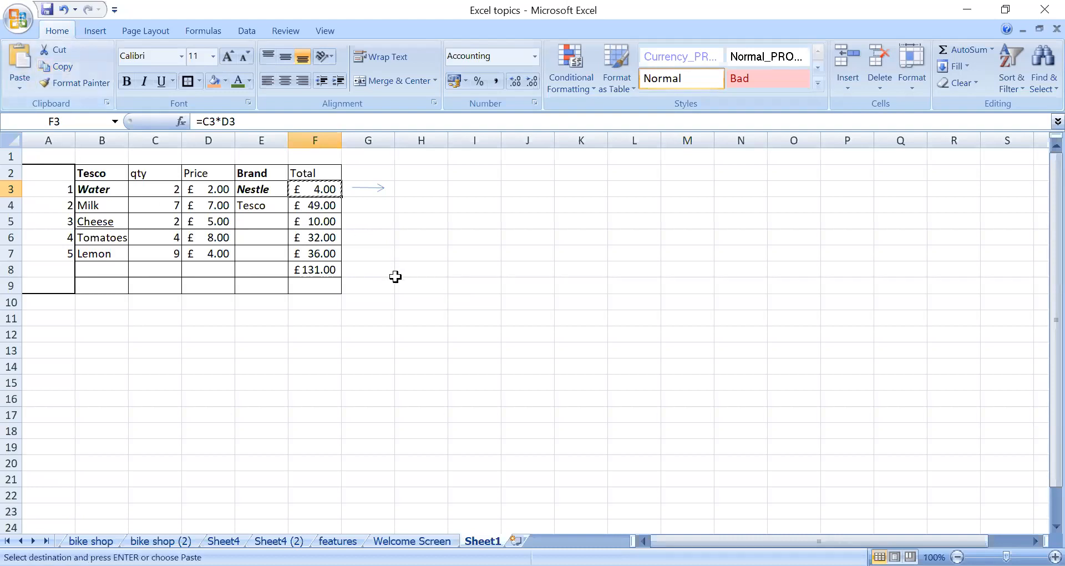
click(525, 190)
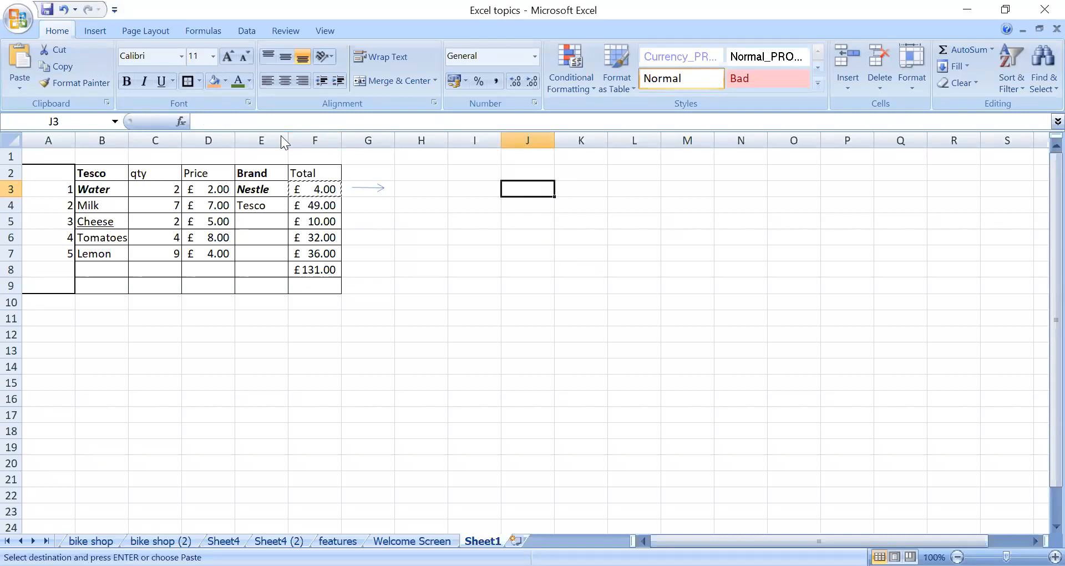
click(19, 77)
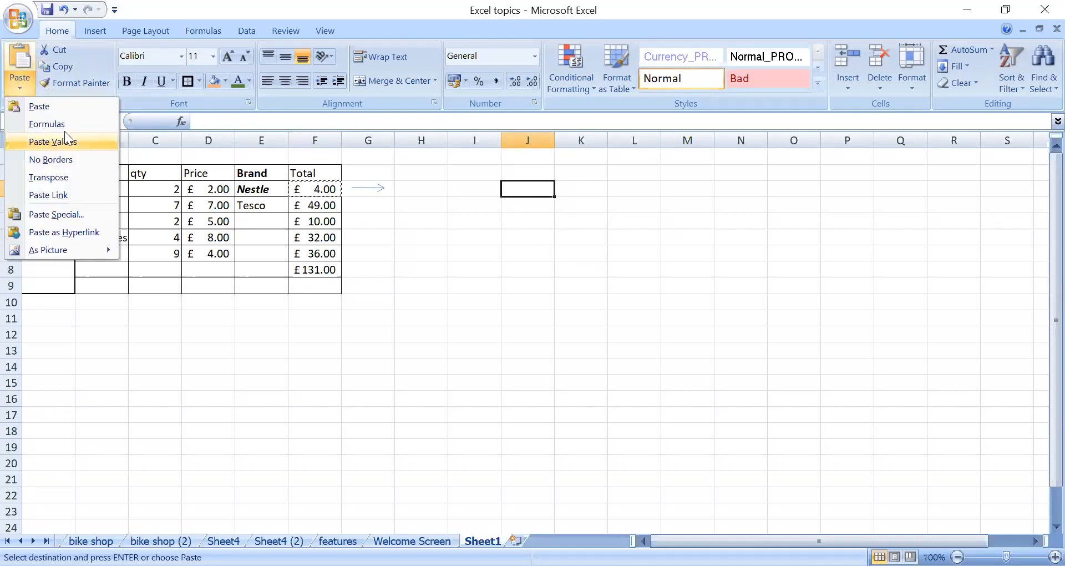
click(41, 108)
click(524, 234)
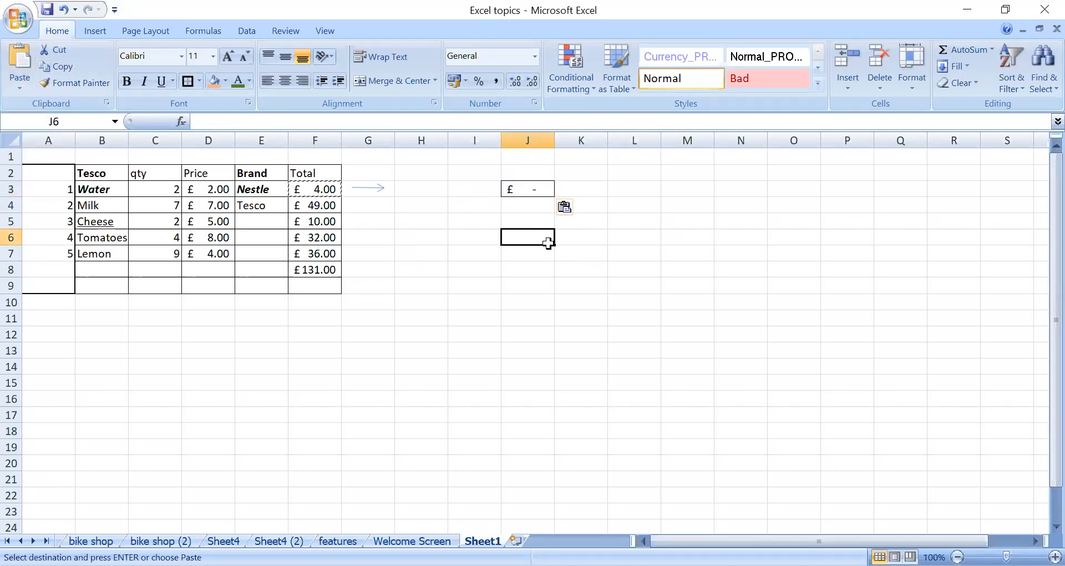
Step: Examine which cells the pasted formula in J3 refers to, and delete the arrow shape over G3
click(524, 189)
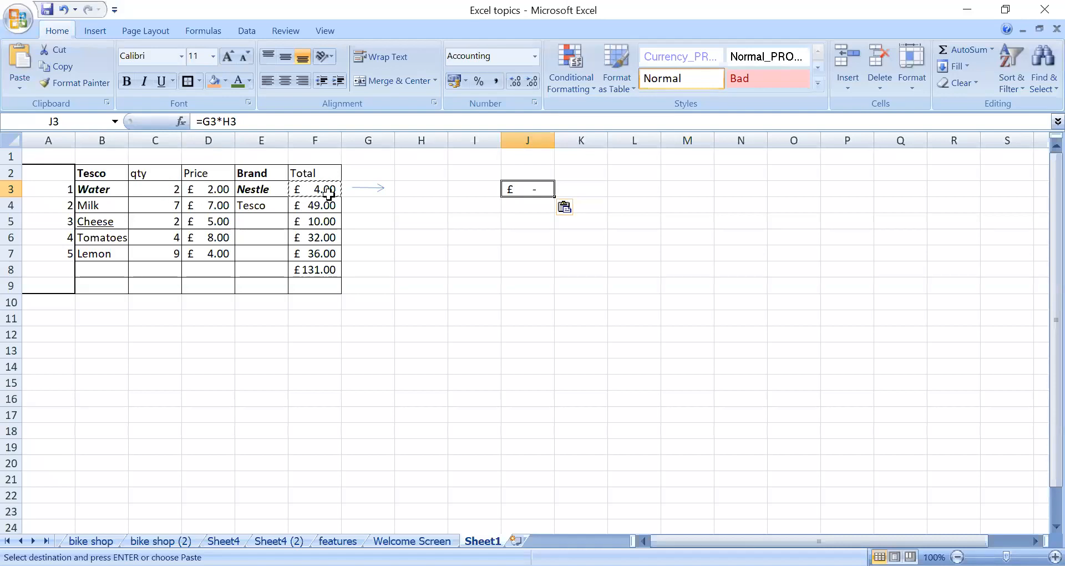
click(248, 121)
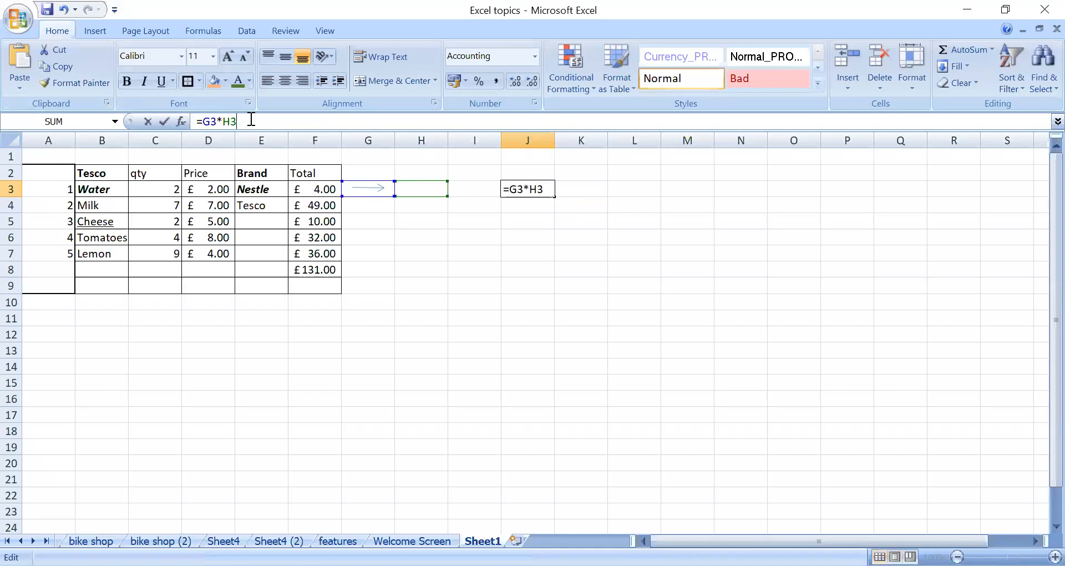
click(372, 216)
key(Up)
key(Up)
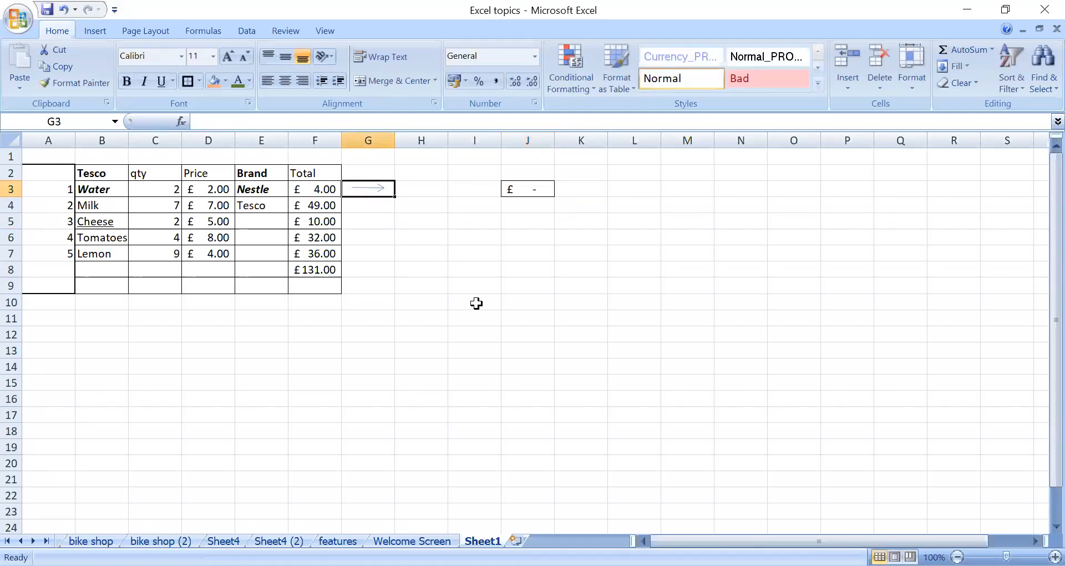
click(372, 188)
key(Delete)
Step: Compare the formula references in J3 with those in F3, and delete the Brand column E
click(516, 188)
click(267, 125)
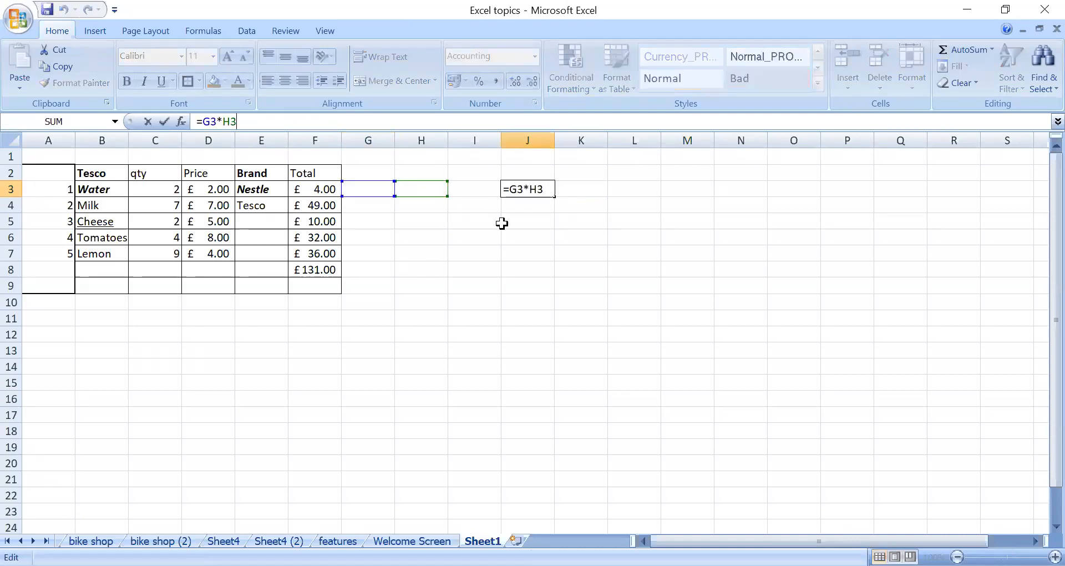
click(314, 193)
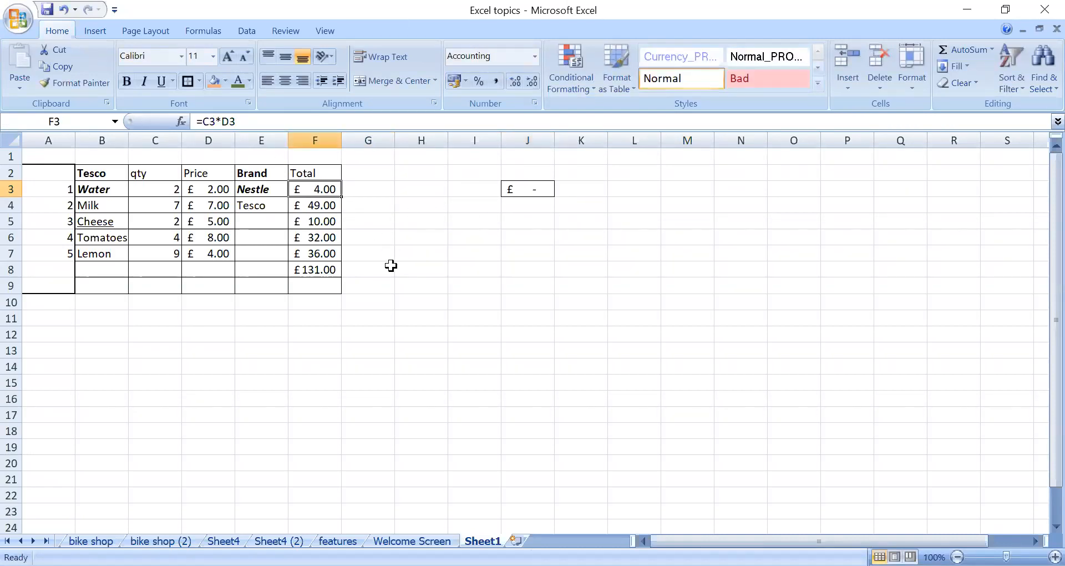
right_click(264, 137)
click(303, 244)
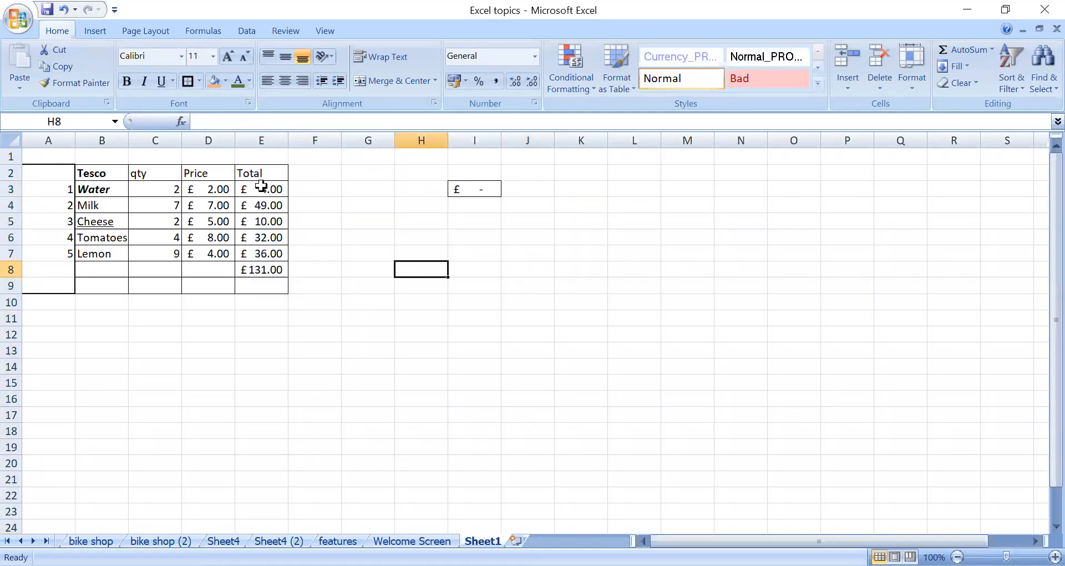
Step: Copy the Water total formula from E3, paste it over I3, and end the copy mode
click(261, 185)
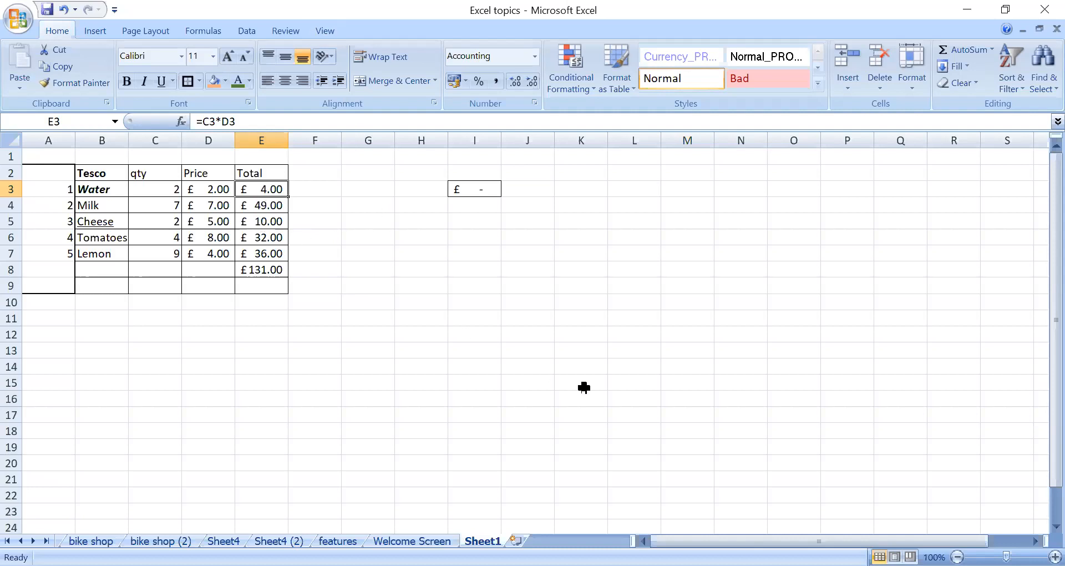
key(ctrl+c)
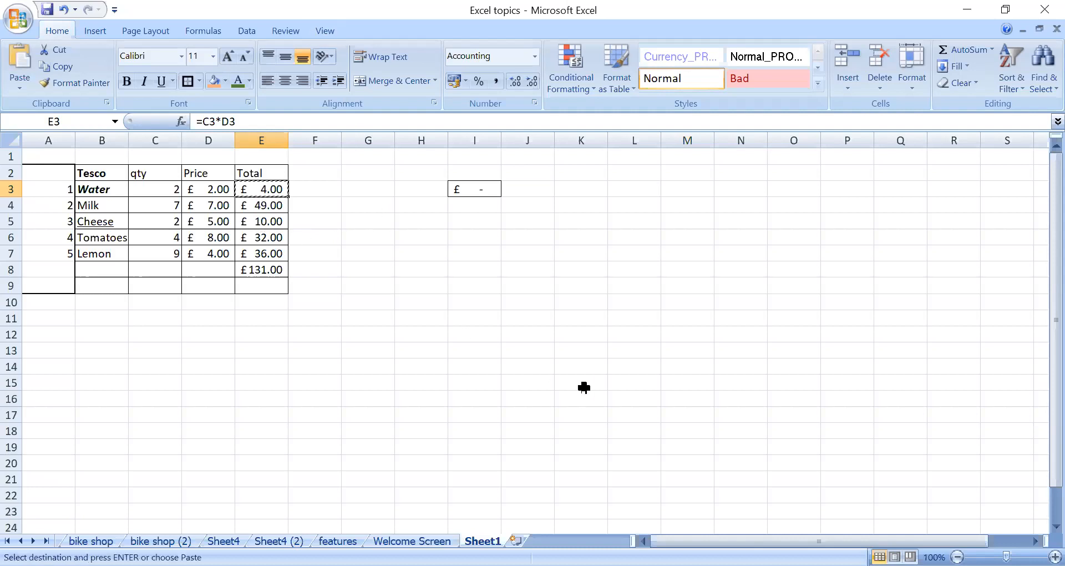
click(474, 189)
key(ctrl+v)
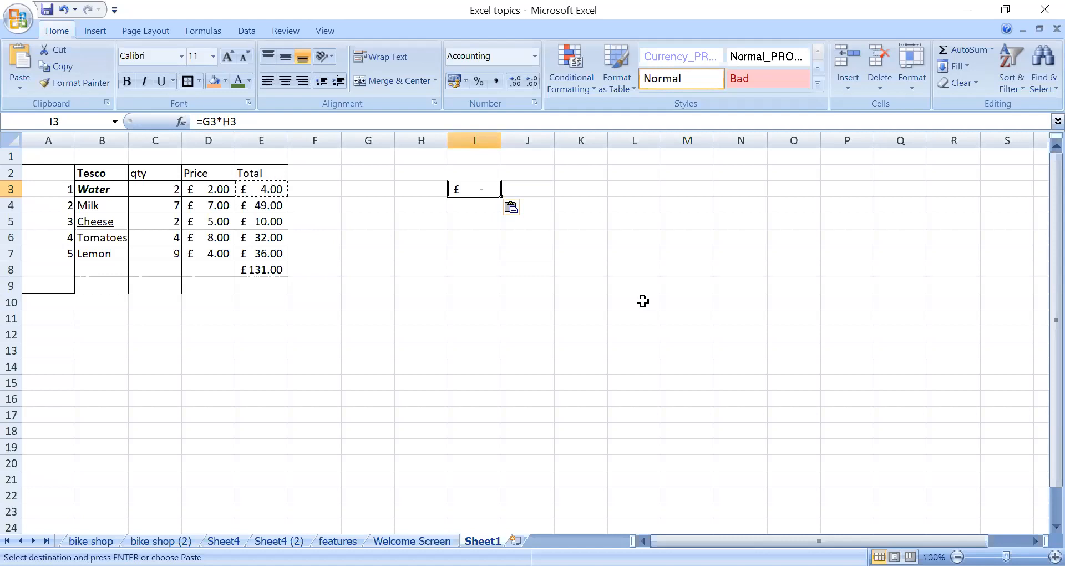
key(Escape)
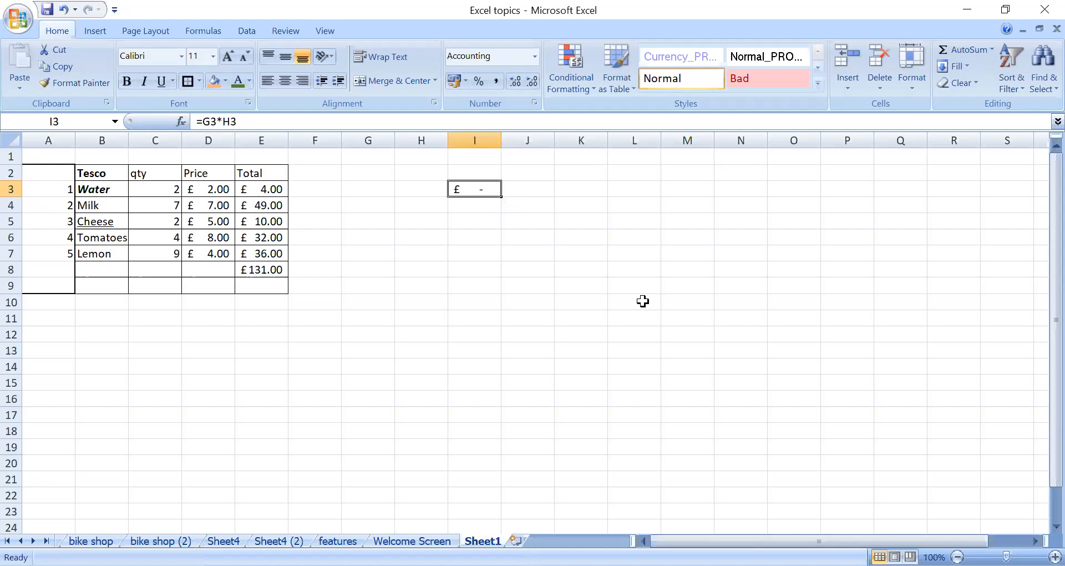
Step: Examine the formula in I3 and the blank cells it refers to
click(412, 193)
click(476, 187)
click(249, 121)
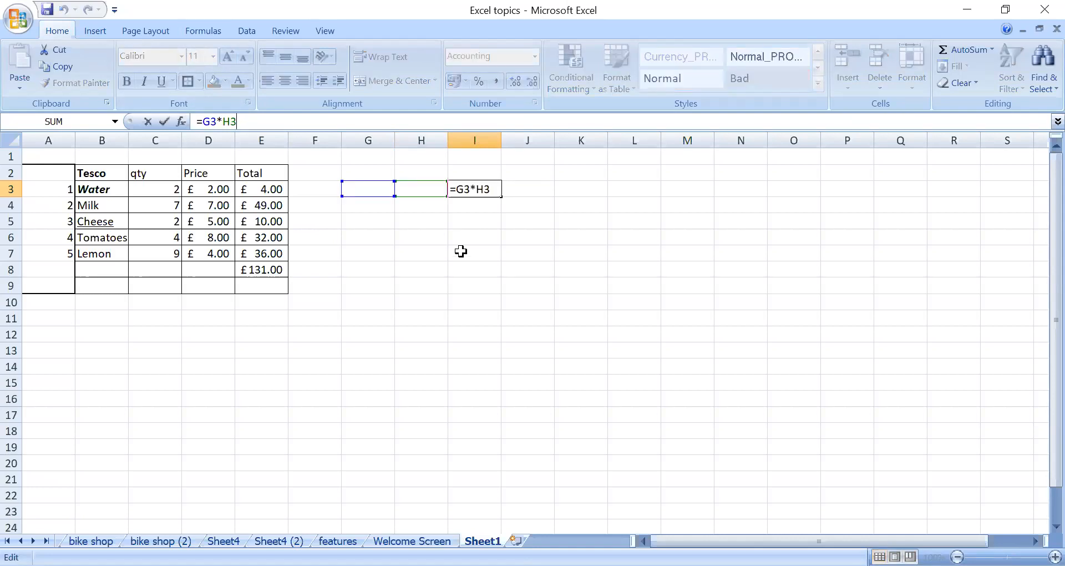
click(465, 287)
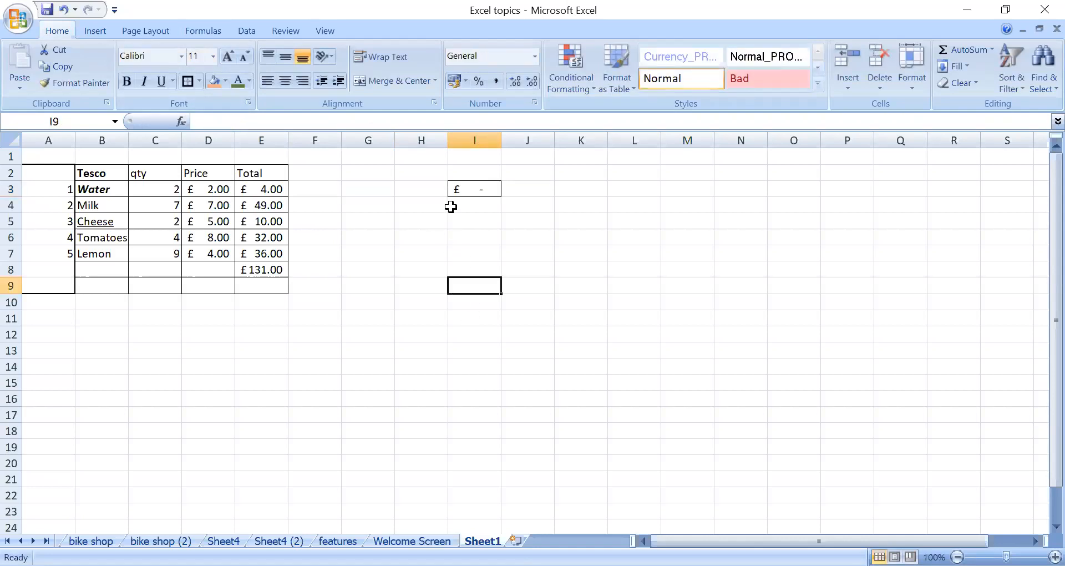
click(477, 190)
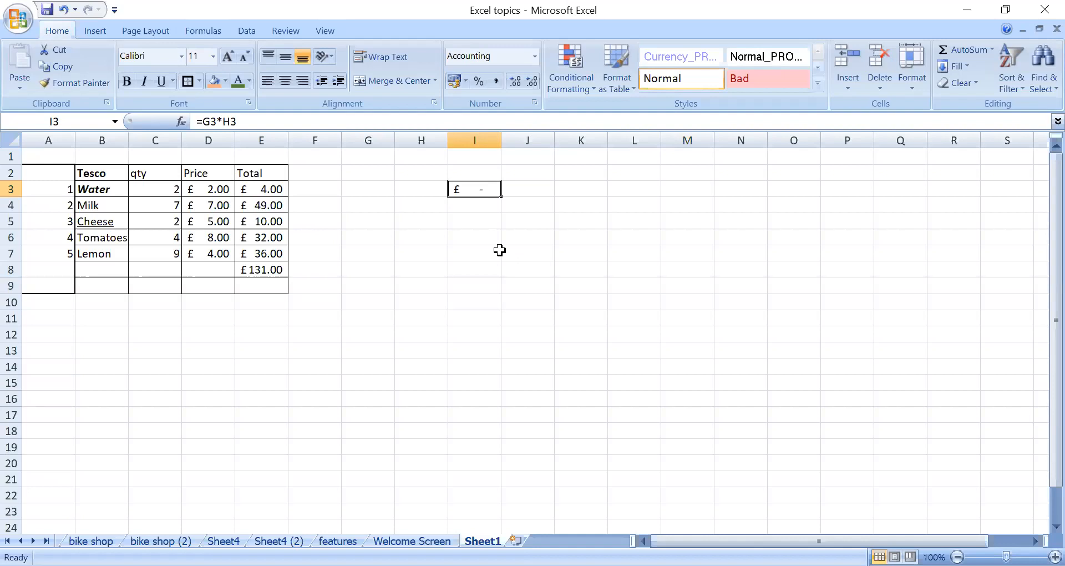
click(370, 187)
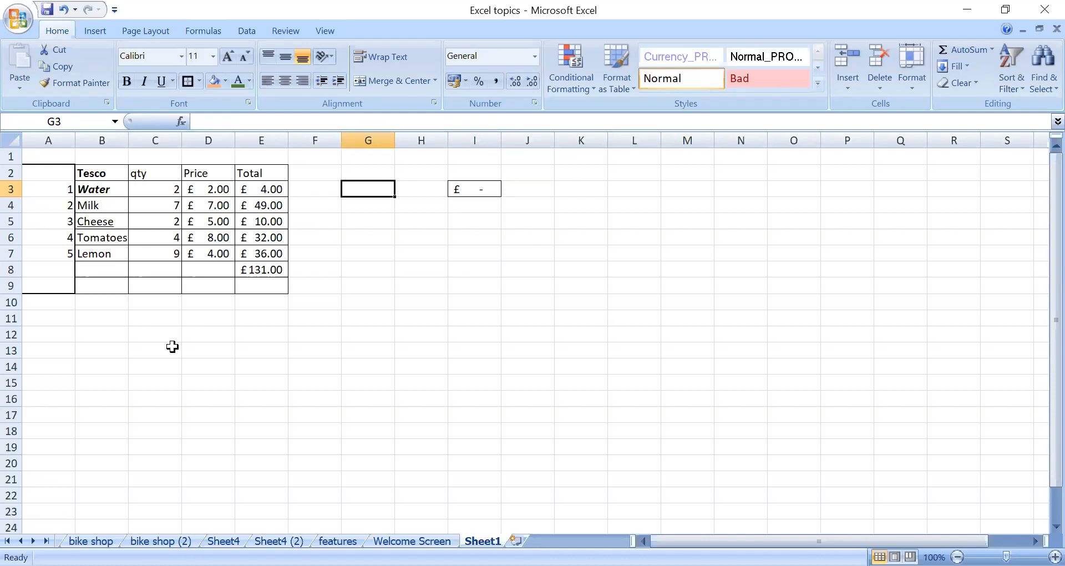
click(108, 354)
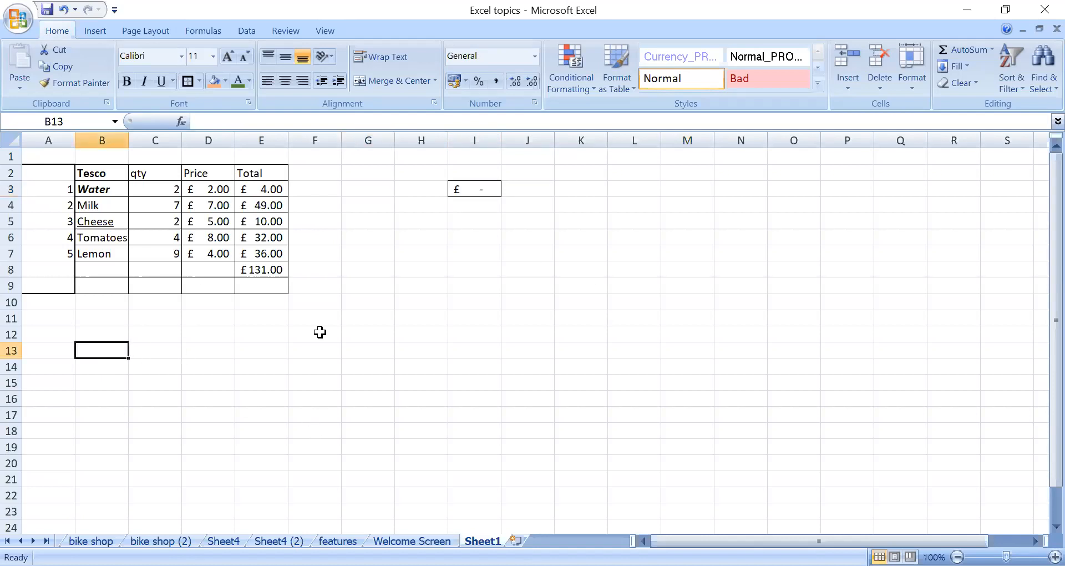
click(359, 167)
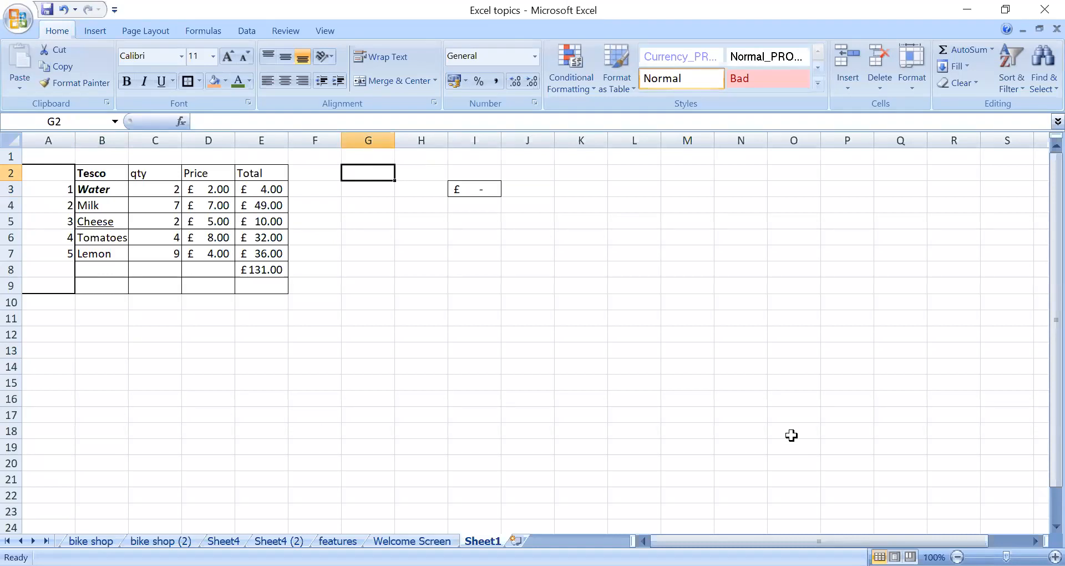
Step: Enter 5 in both G3 and H3 as the numbers multiplied by the I3 formula
click(357, 189)
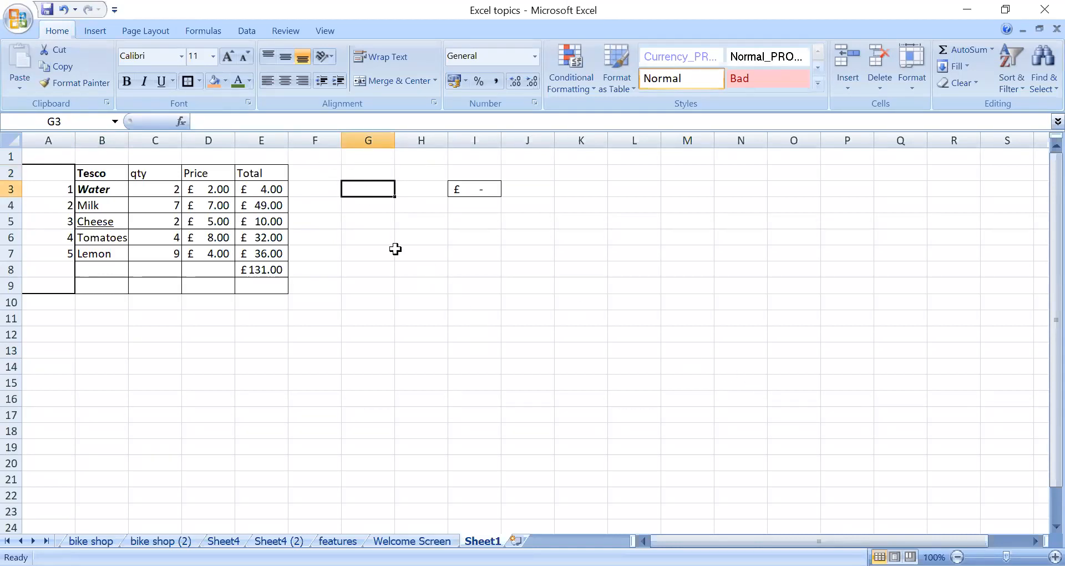
text(5)
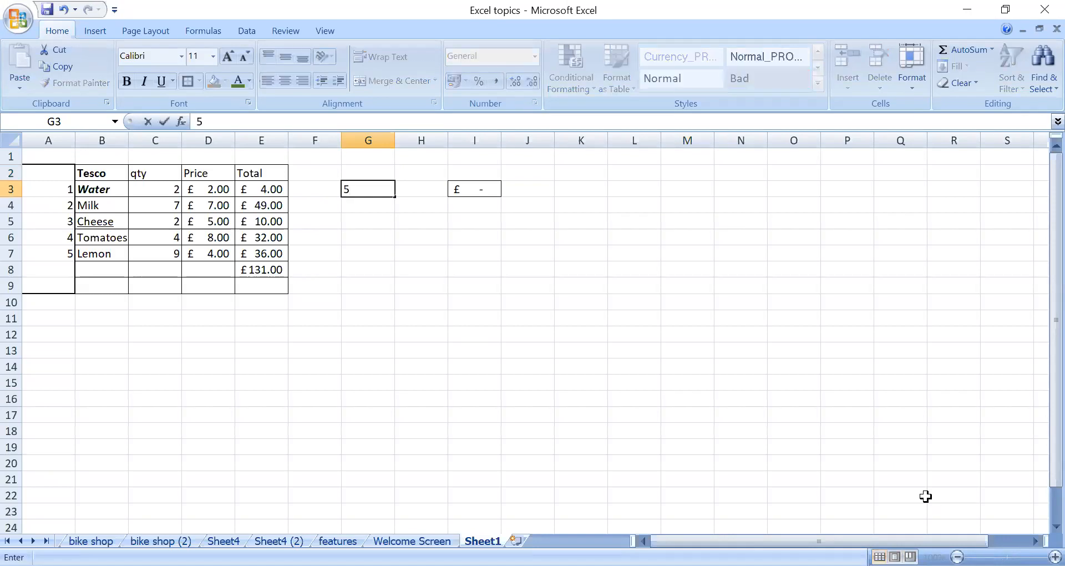
key(Tab)
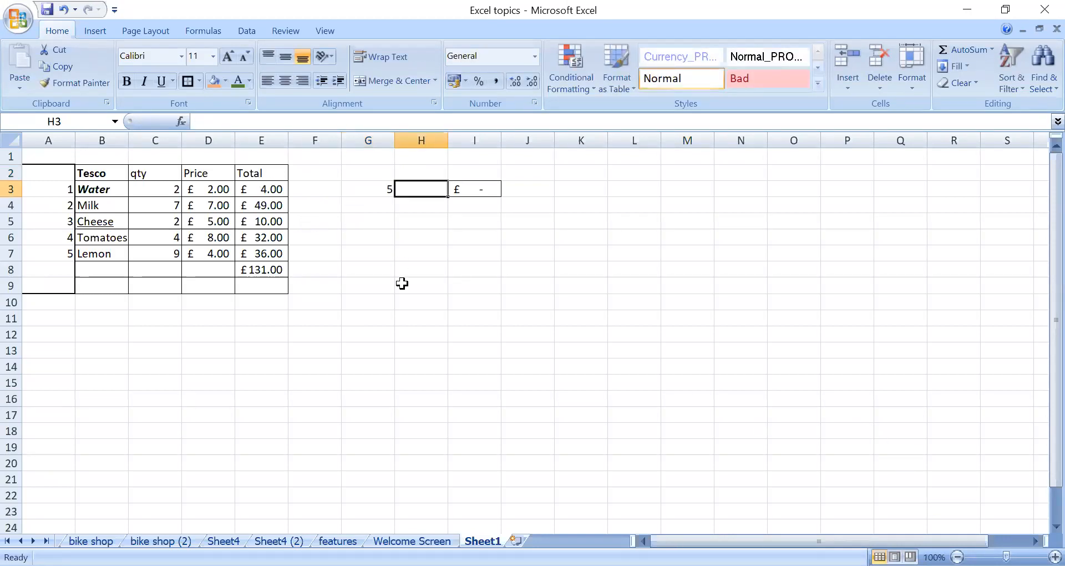
text(5)
key(Return)
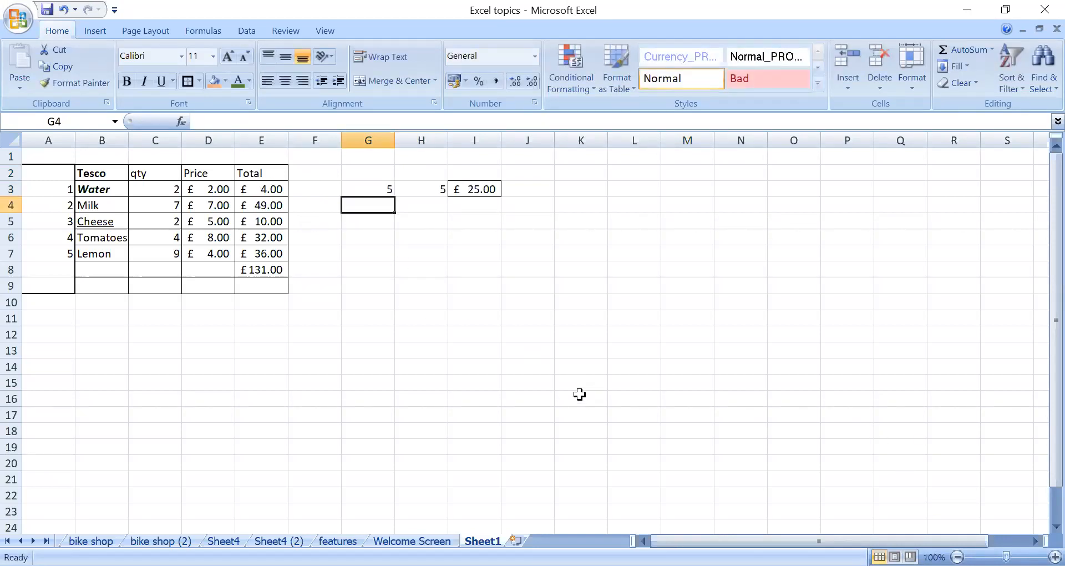
Step: Check the I3 formula against G3 and H3, and fill it down through I8
click(478, 188)
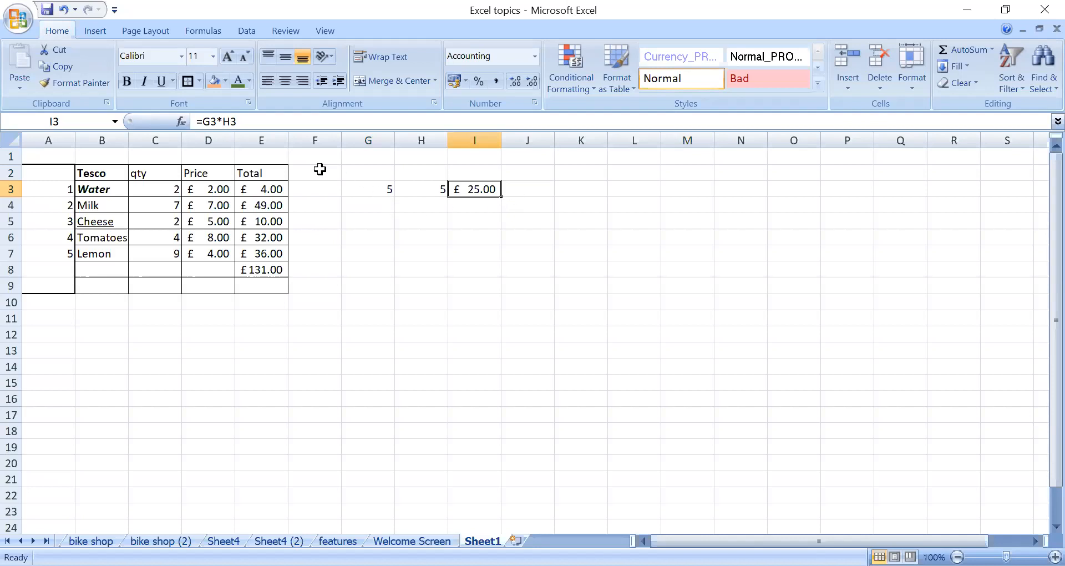
click(370, 190)
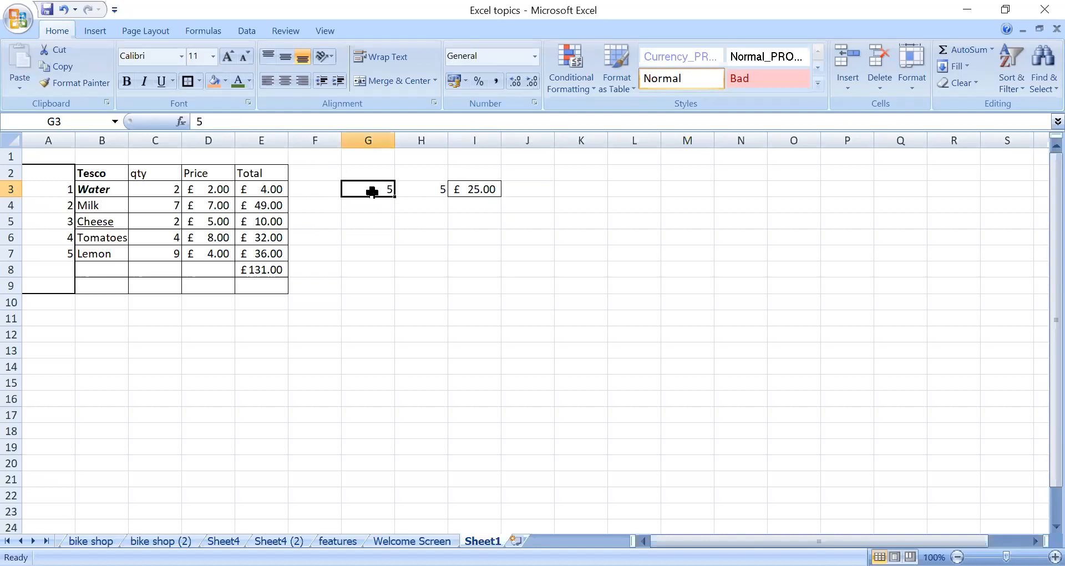
click(429, 189)
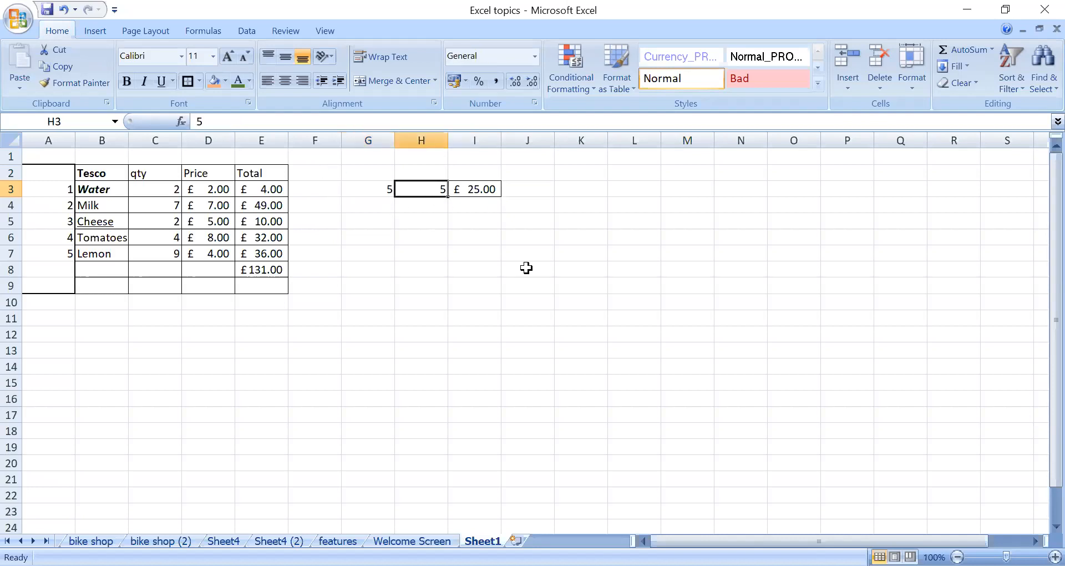
click(471, 186)
drag(503, 194, 495, 277)
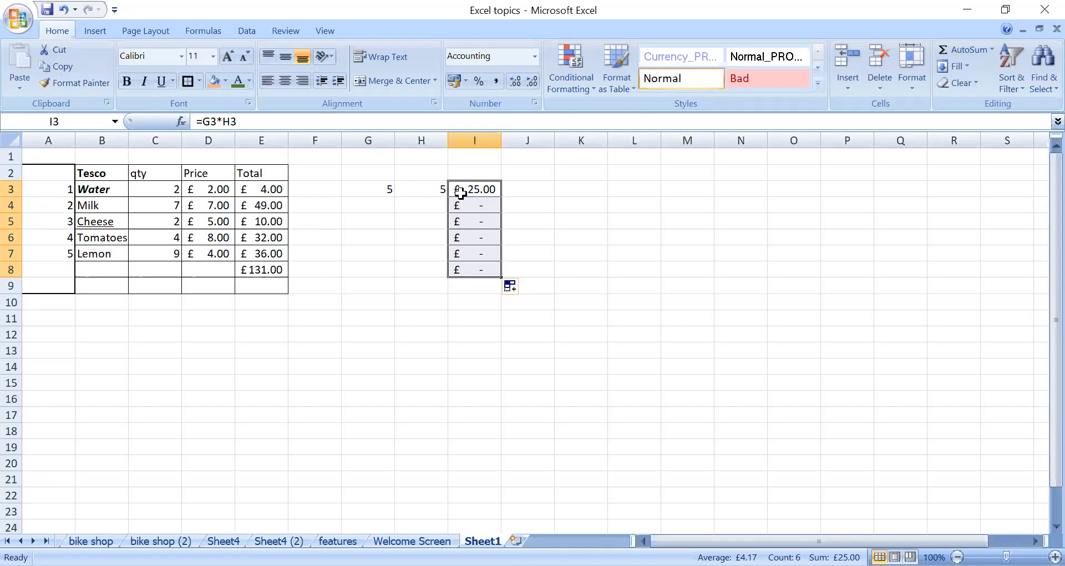
Step: Compare the relative references in I4 with those in I3
click(487, 193)
click(473, 204)
click(419, 205)
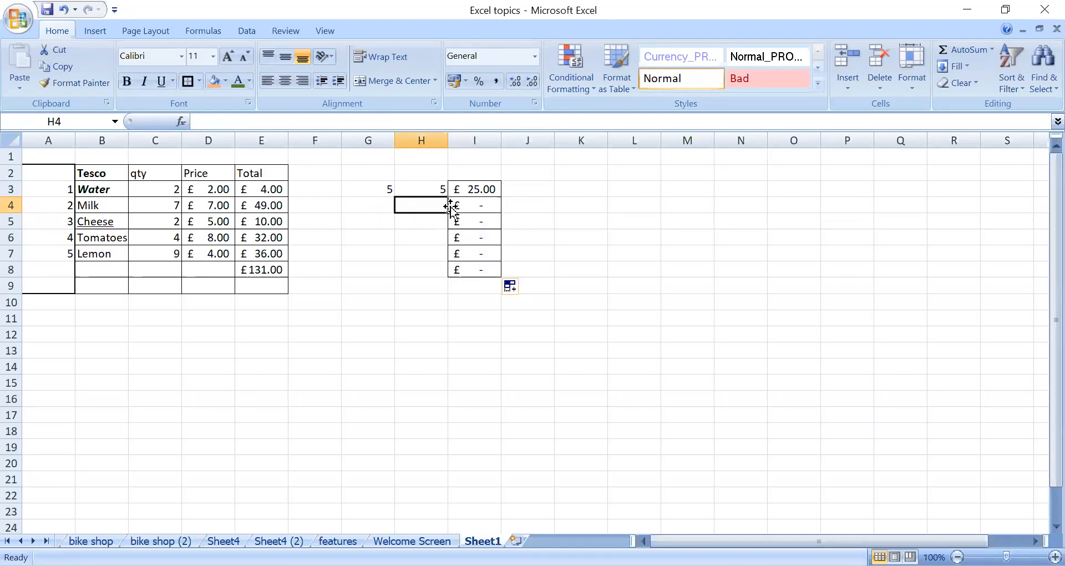
click(476, 205)
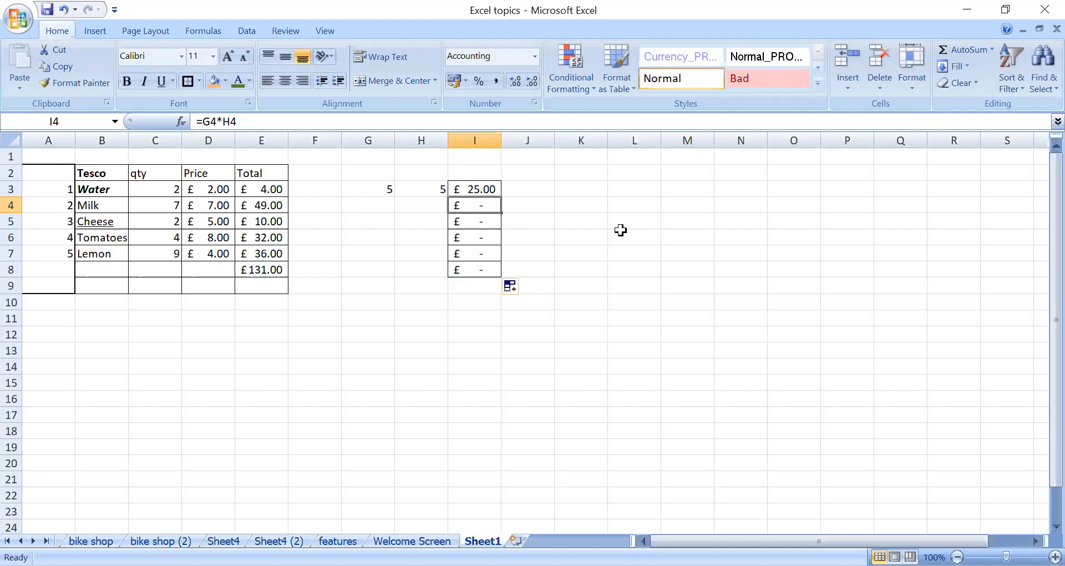
click(479, 188)
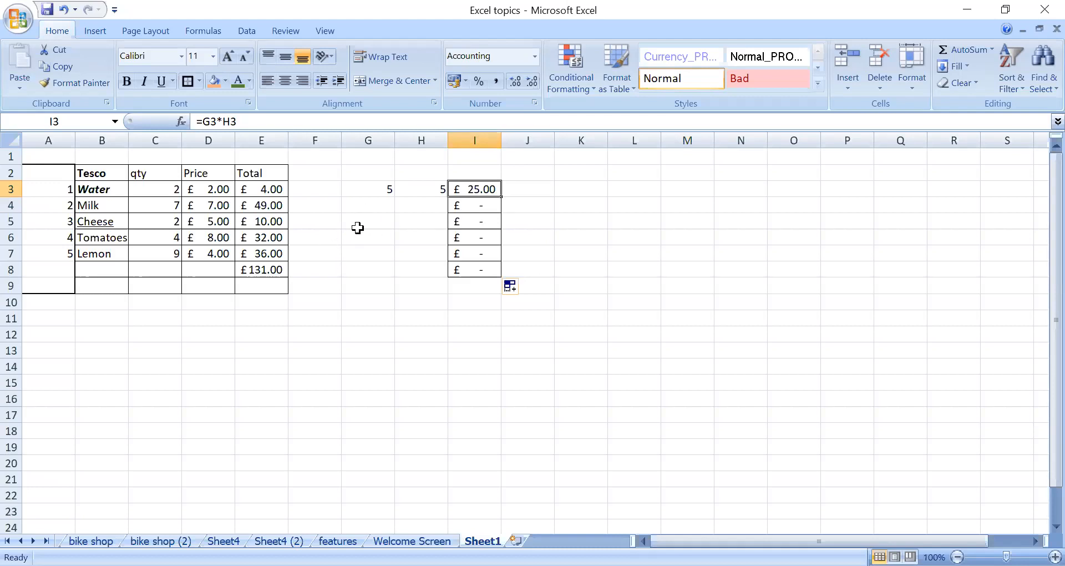
Step: Review the range G3:I8, and examine which quantity and price cells the E3 total formula multiplies
drag(383, 189, 485, 268)
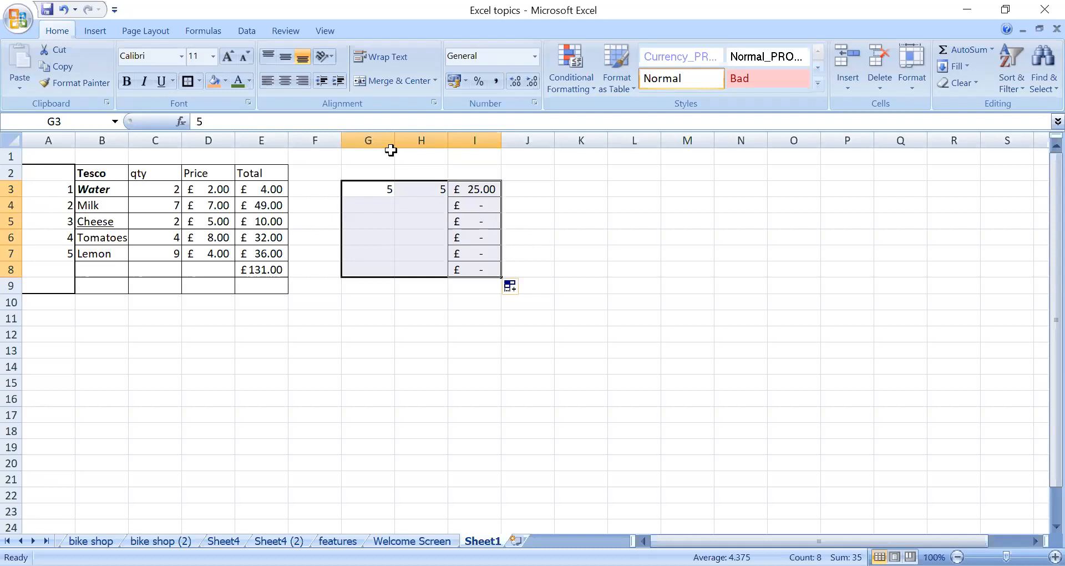
click(536, 222)
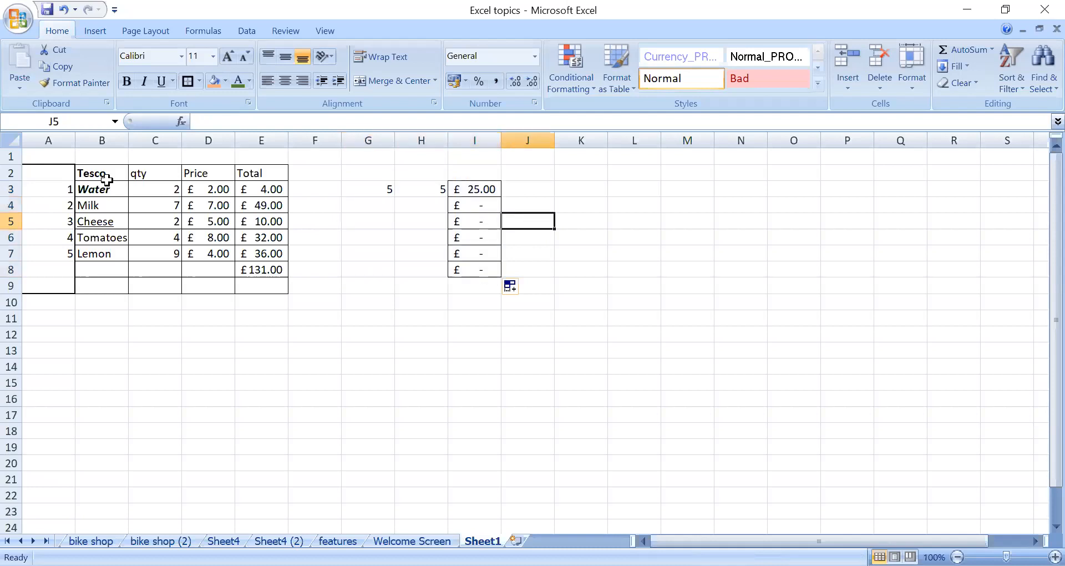
click(249, 188)
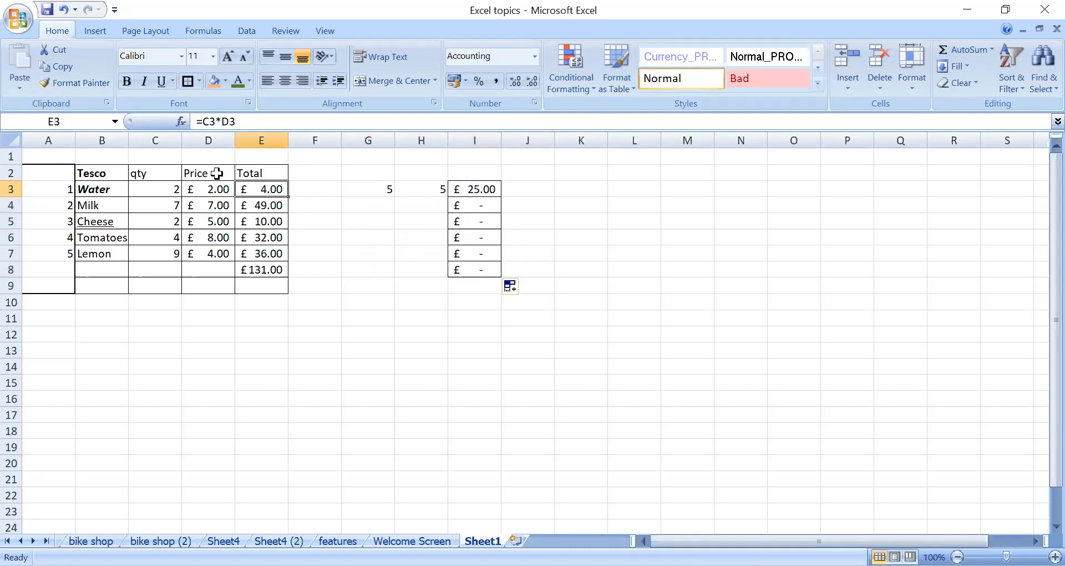
click(265, 122)
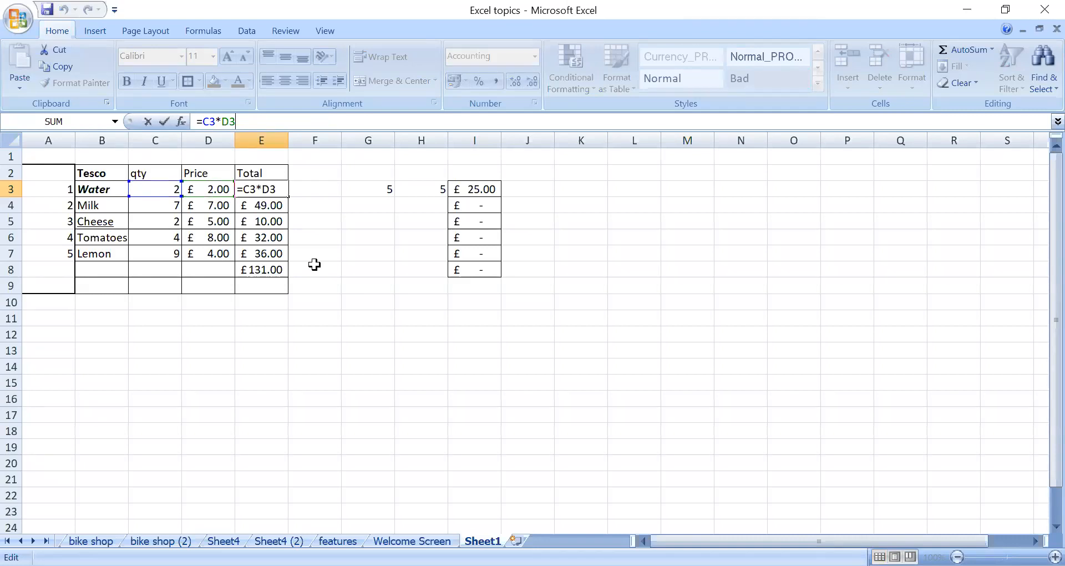
click(362, 316)
click(260, 189)
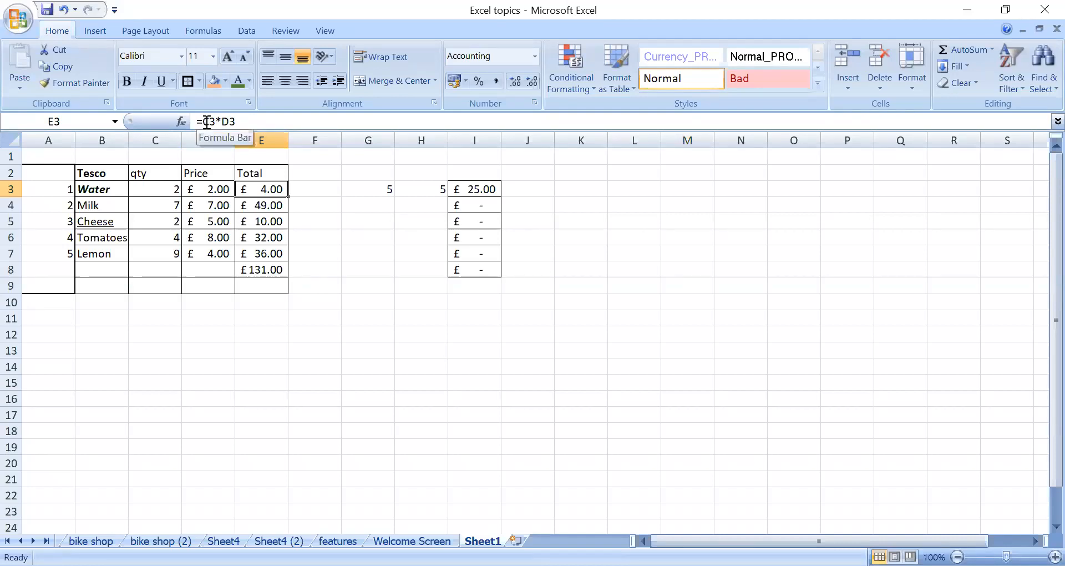
click(210, 121)
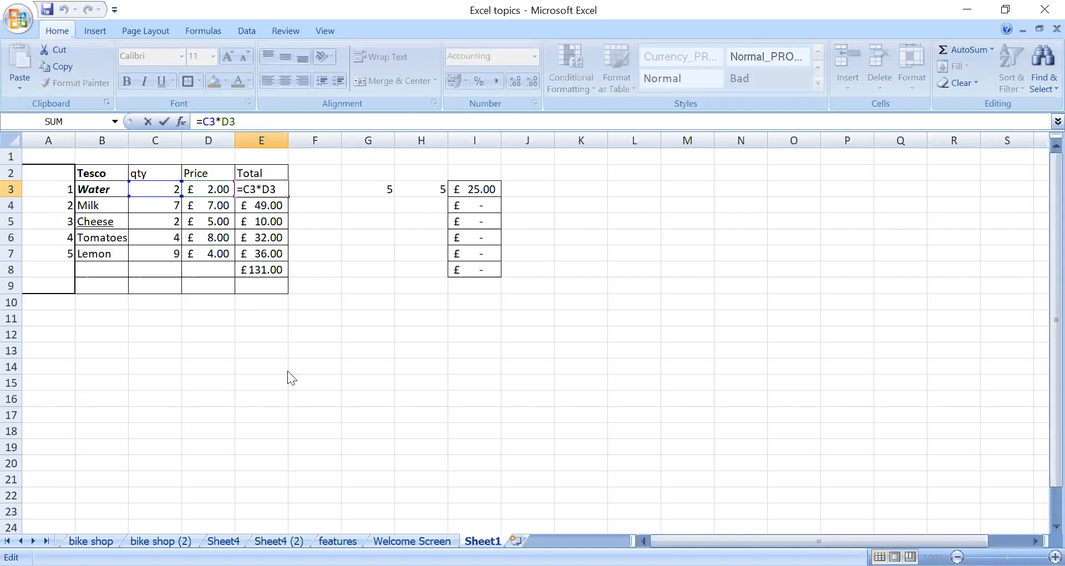
key(F4)
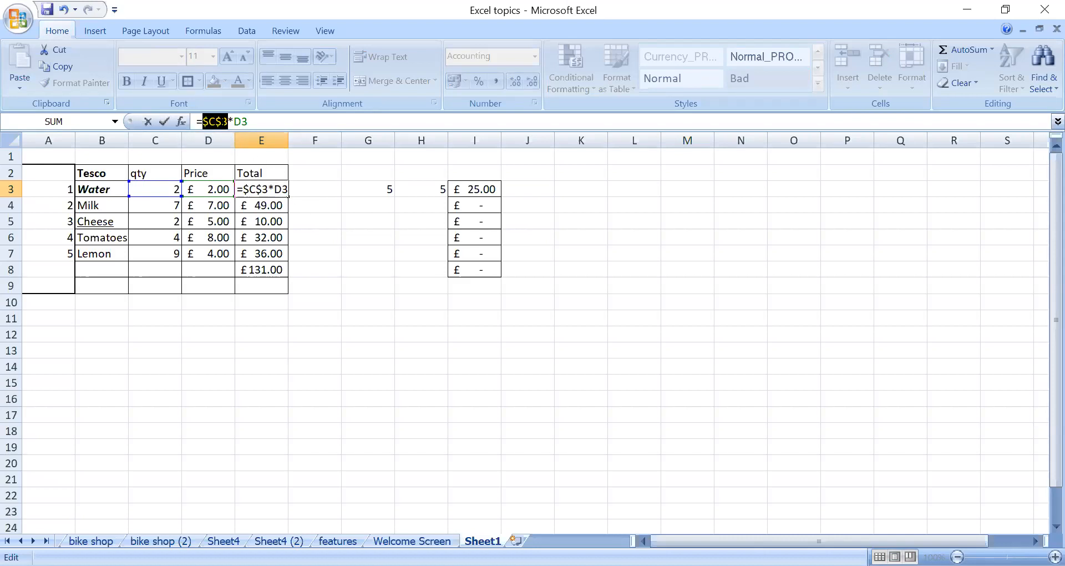
click(243, 122)
key(shift+Left)
key(shift+Left)
click(342, 220)
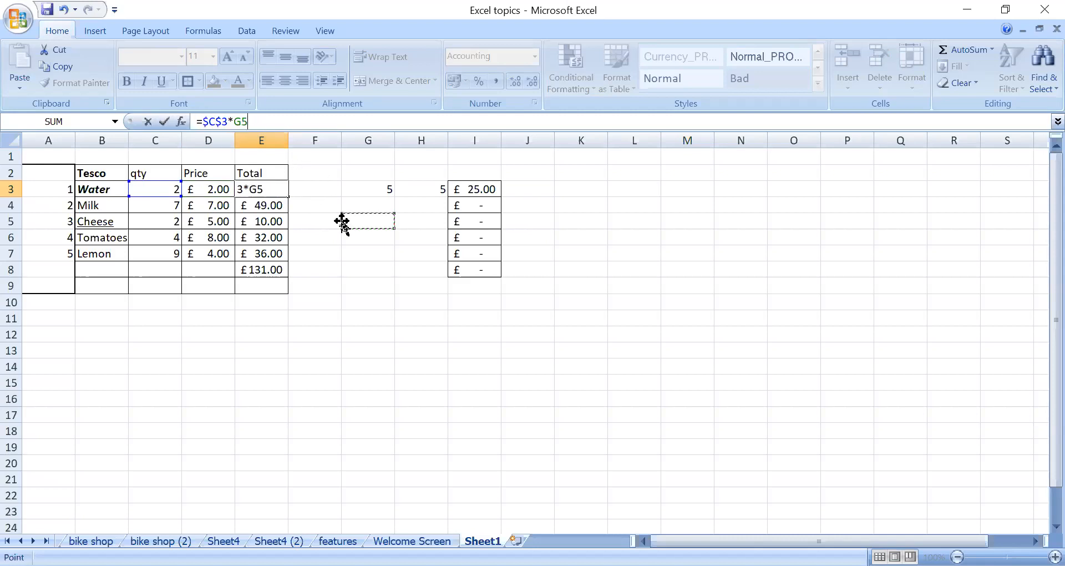
key(Escape)
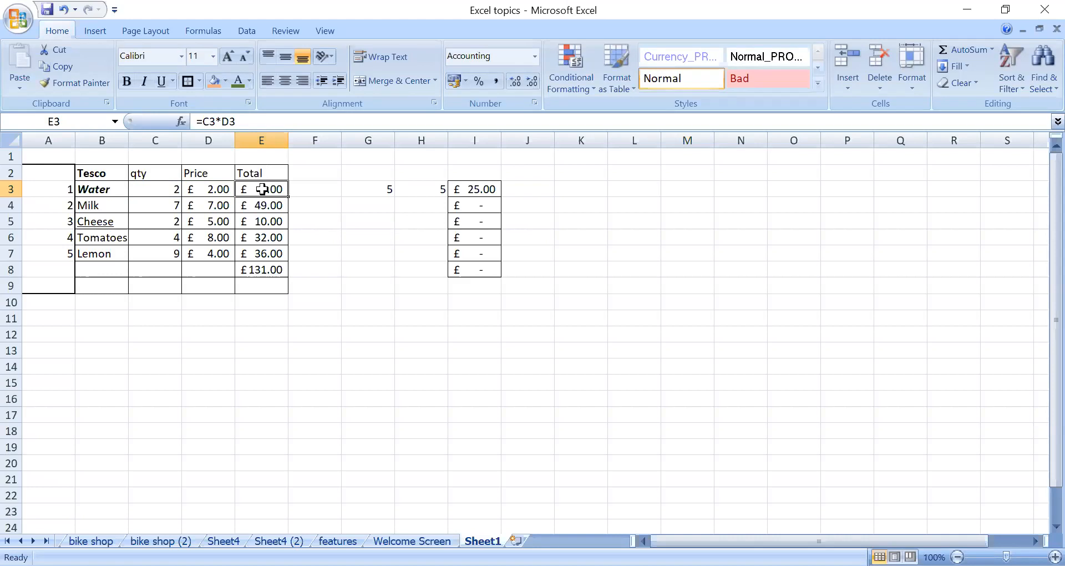
Step: Make both references in the Water total formula in E3 absolute, giving =$C$3*$D$3
click(213, 123)
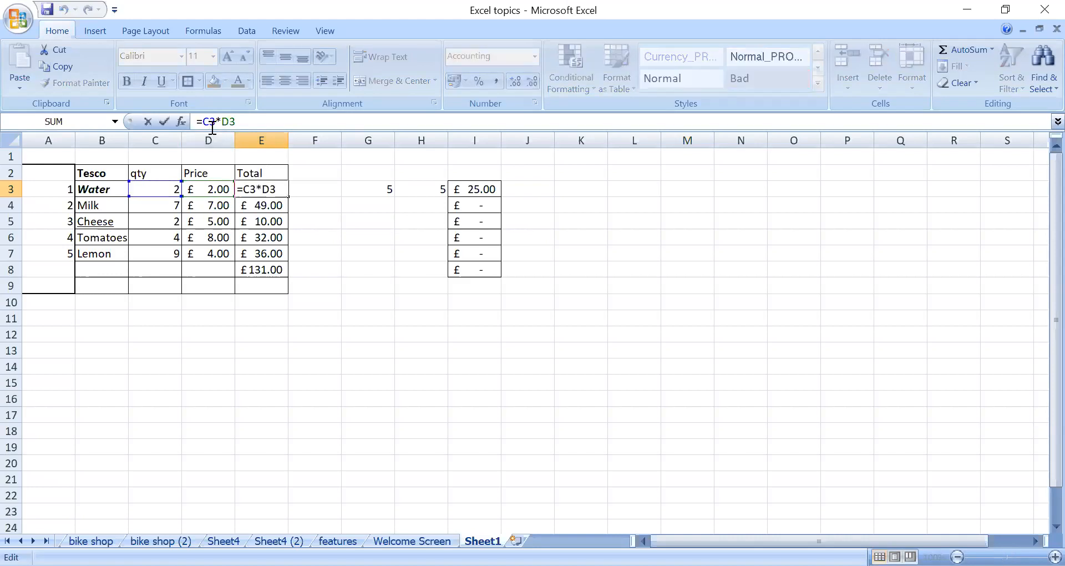
key(F4)
click(235, 121)
key(F4)
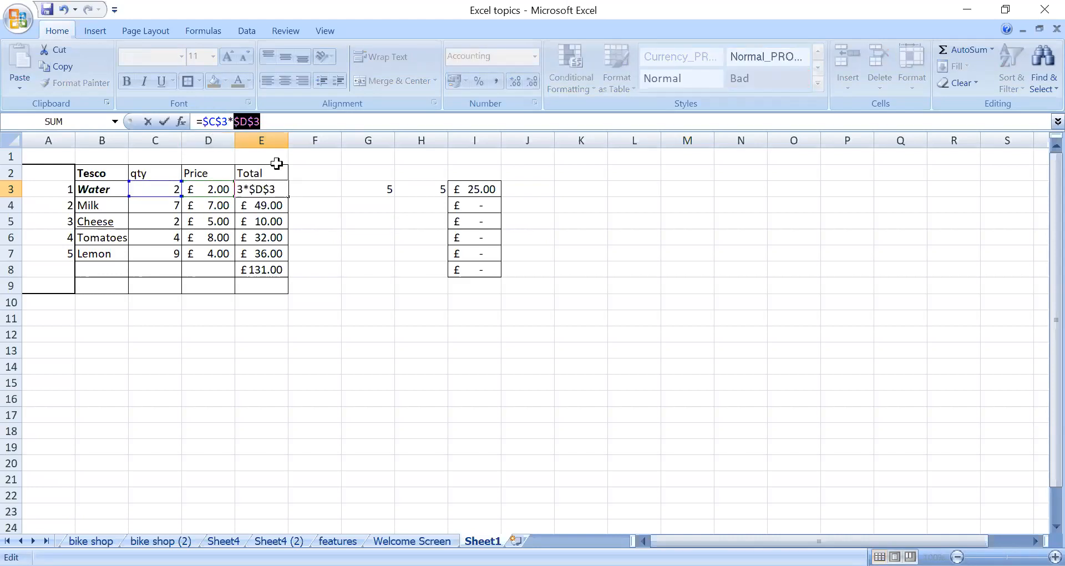
key(Return)
Step: Examine the absolute quantity and price references in the E3 formula
click(279, 187)
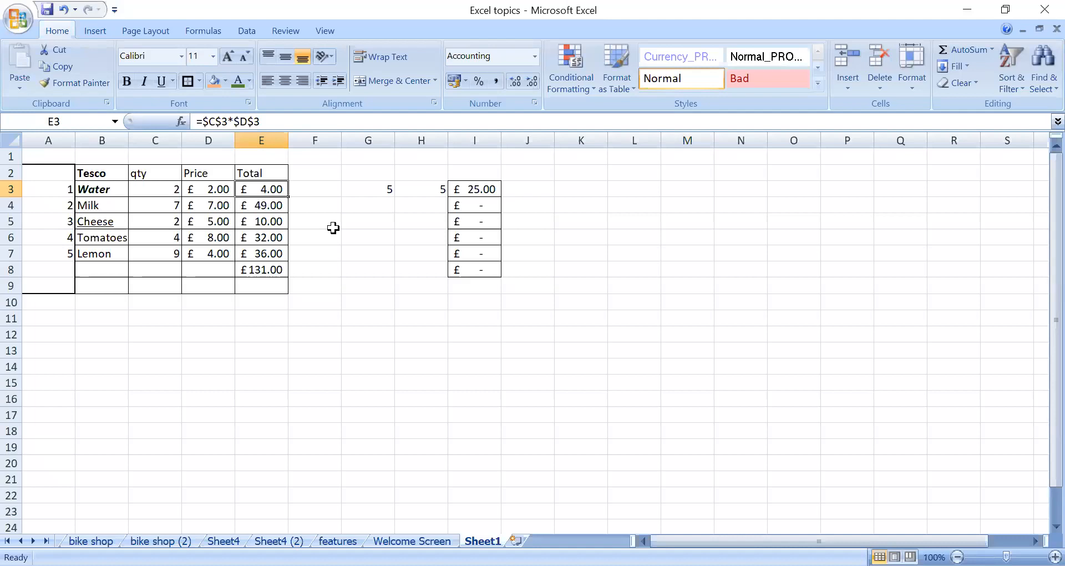
click(278, 121)
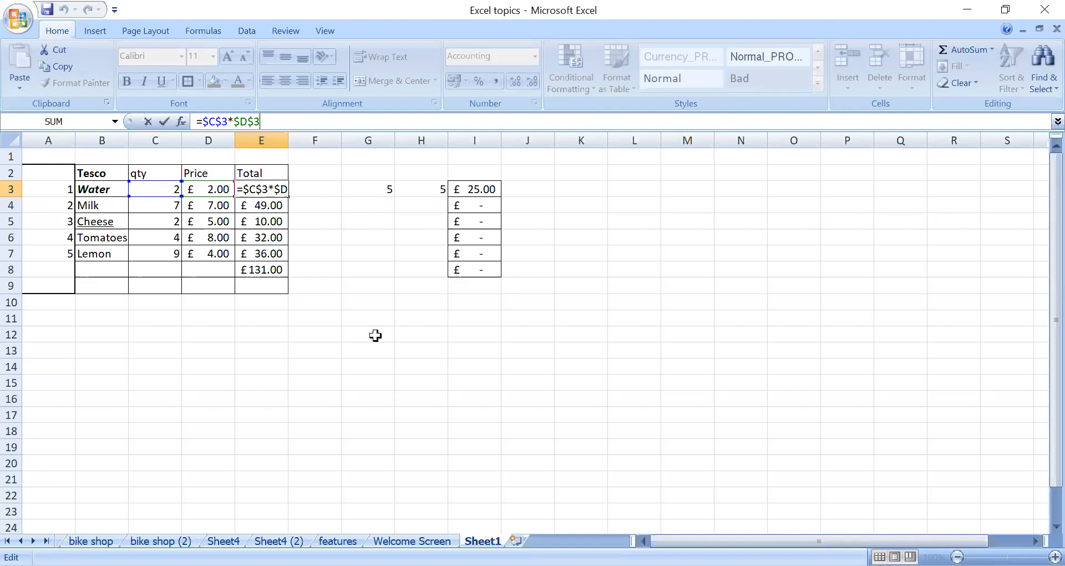
click(306, 317)
Step: Copy the absolute formula from E3 into I3 and check which cells the pasted formula refers to
click(256, 194)
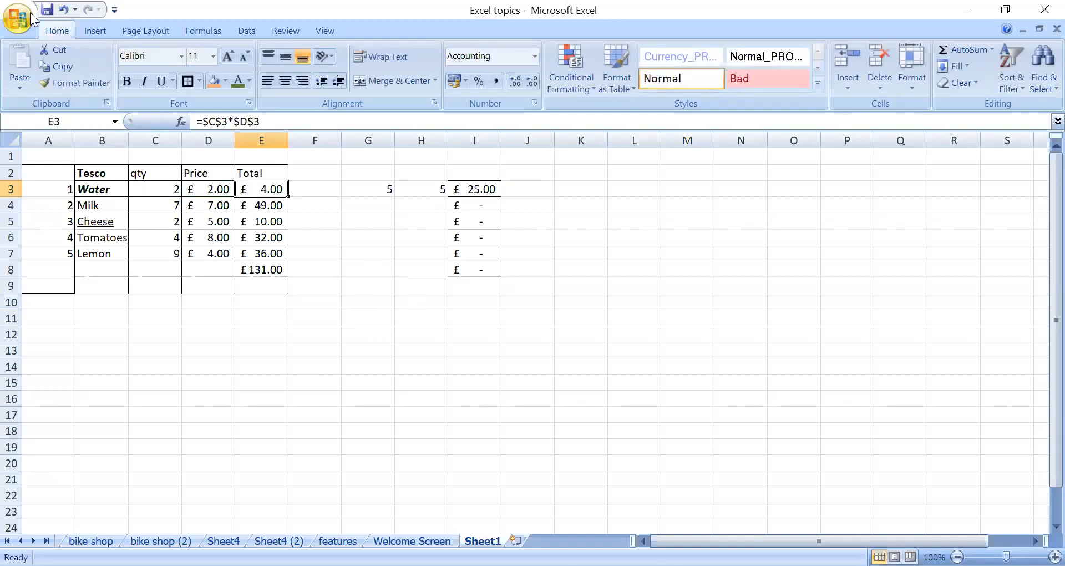
click(71, 66)
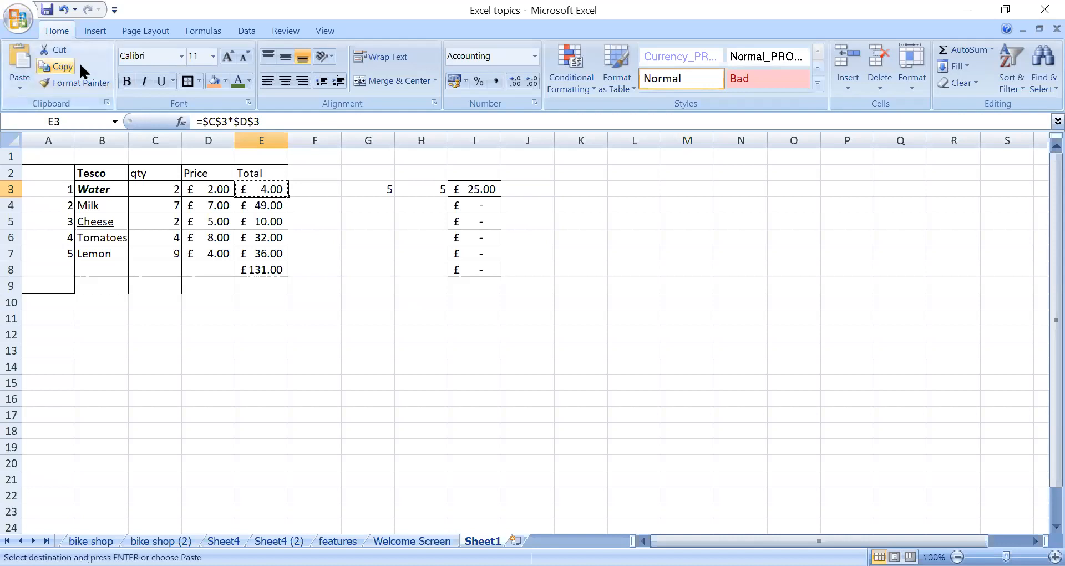
click(475, 189)
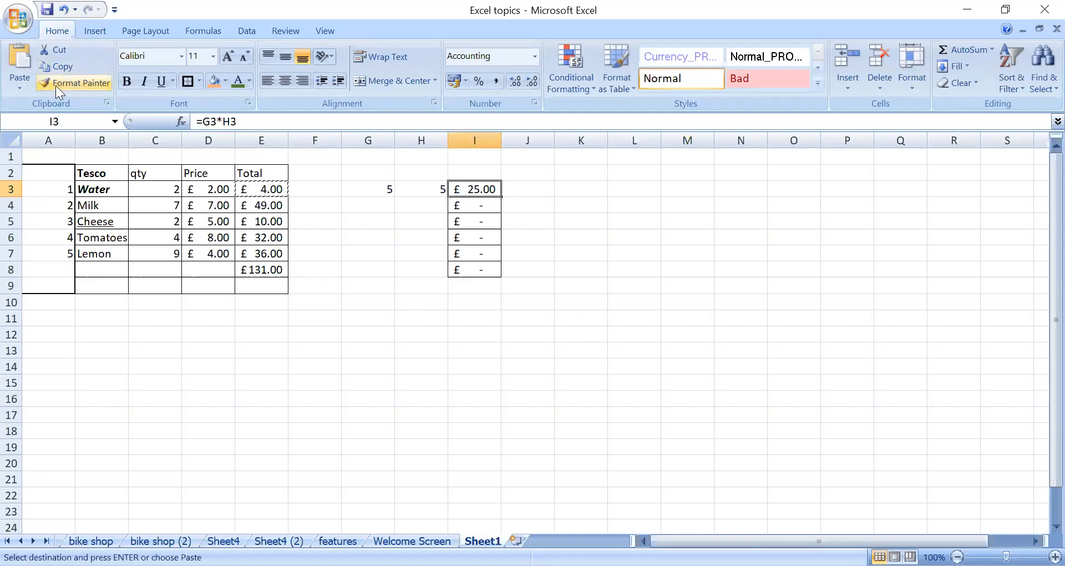
click(20, 61)
click(494, 398)
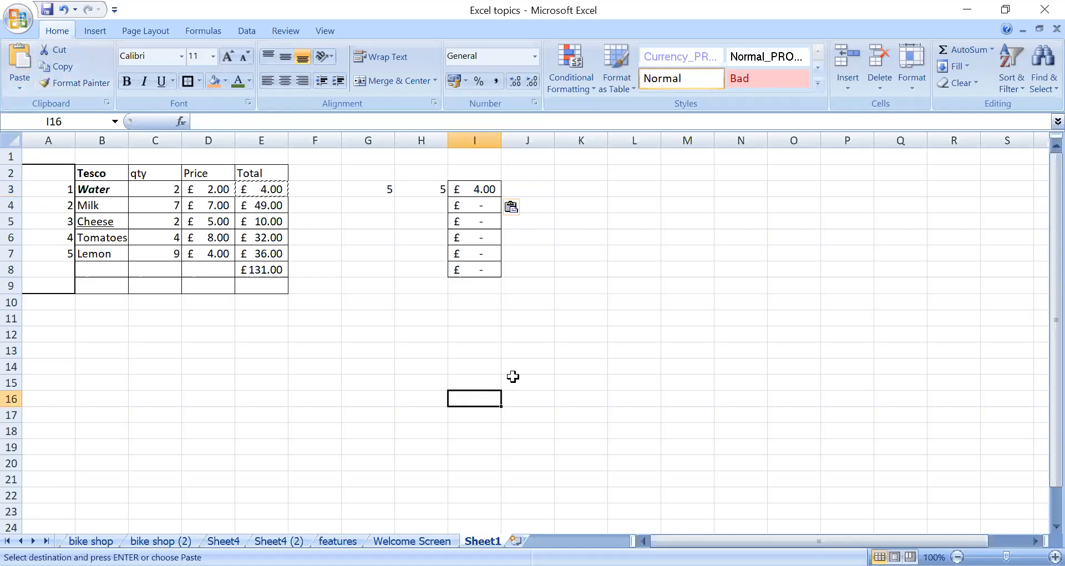
click(482, 191)
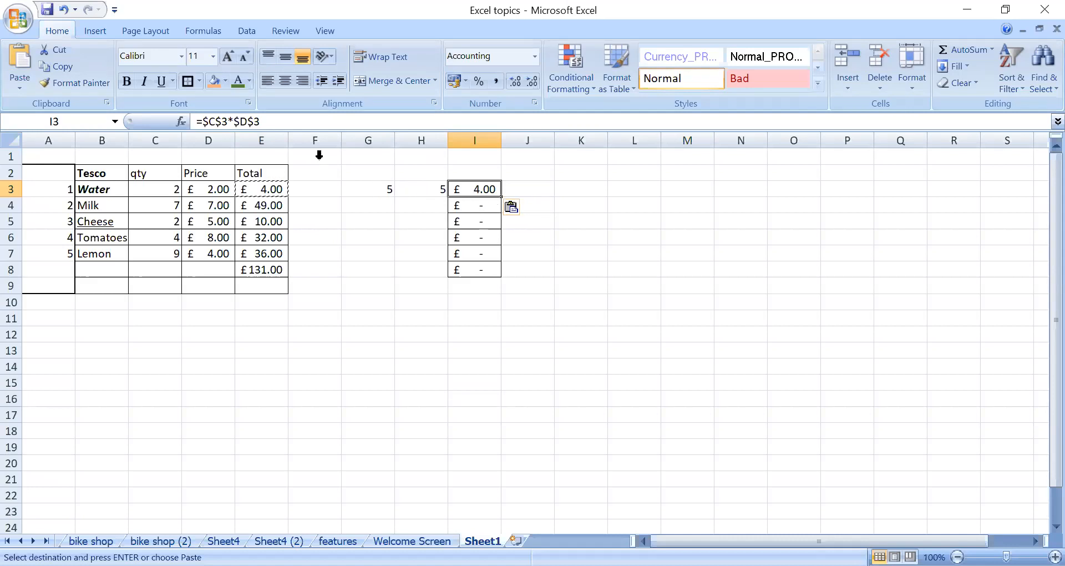
click(273, 121)
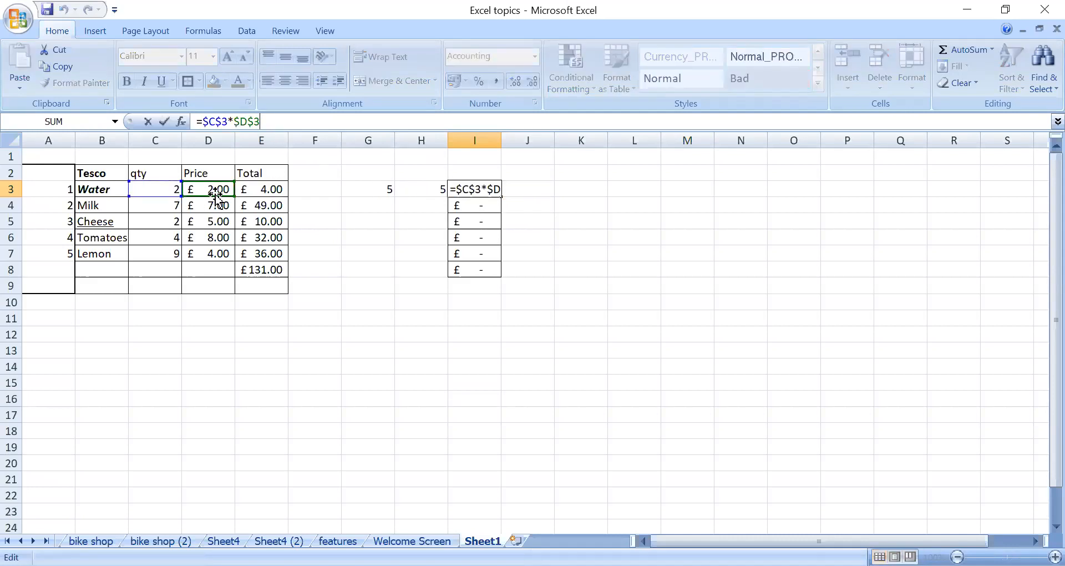
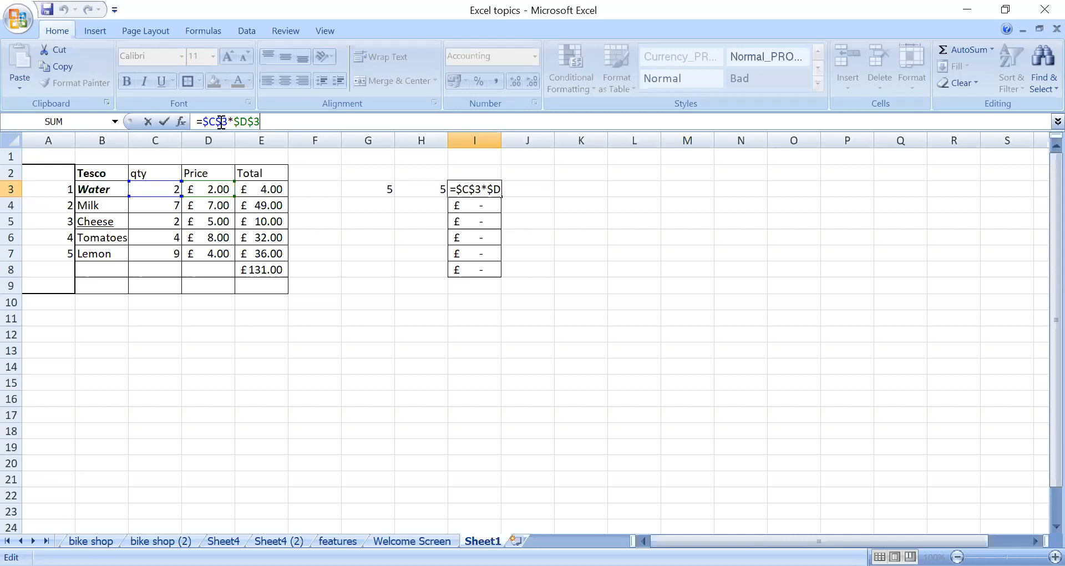
Step: Edit the dollar signs in the I3 formula to give =C$3*D3, locking only the row of the quantity reference
key(BackSpace)
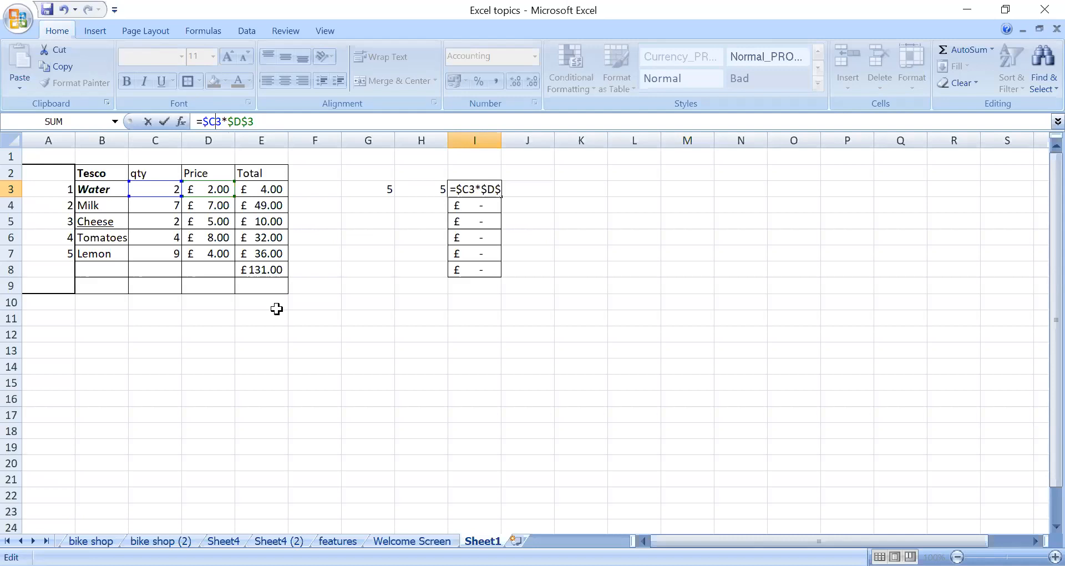
click(248, 121)
click(215, 121)
text(4)
key(BackSpace)
text($)
click(207, 121)
key(BackSpace)
click(235, 121)
key(BackSpace)
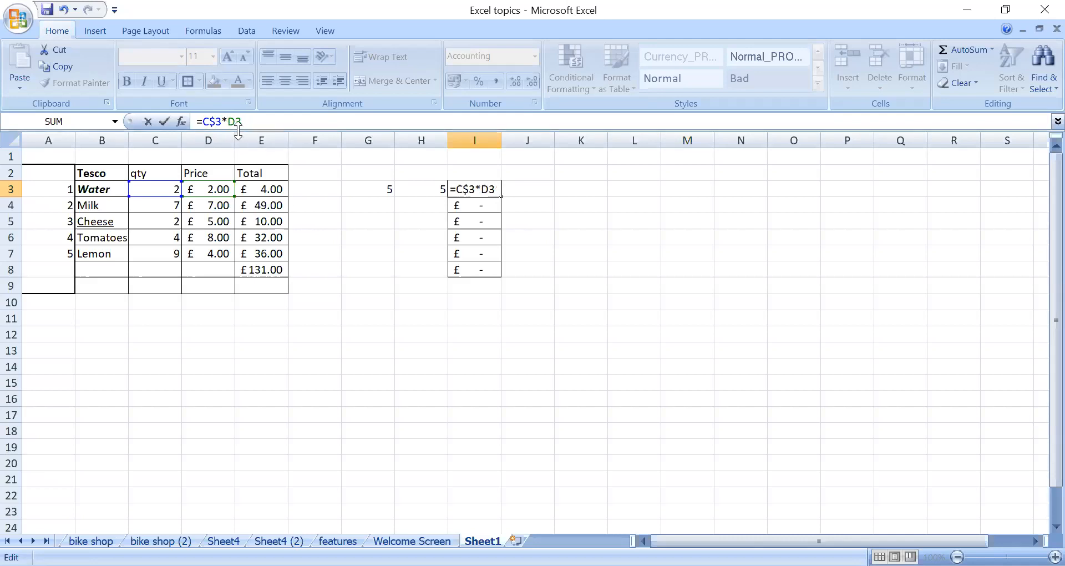
Step: Lock the row of the D3 reference in I3, and cycle the C3 reference through its relative, absolute and mixed forms
text($)
key(F4)
key(F4)
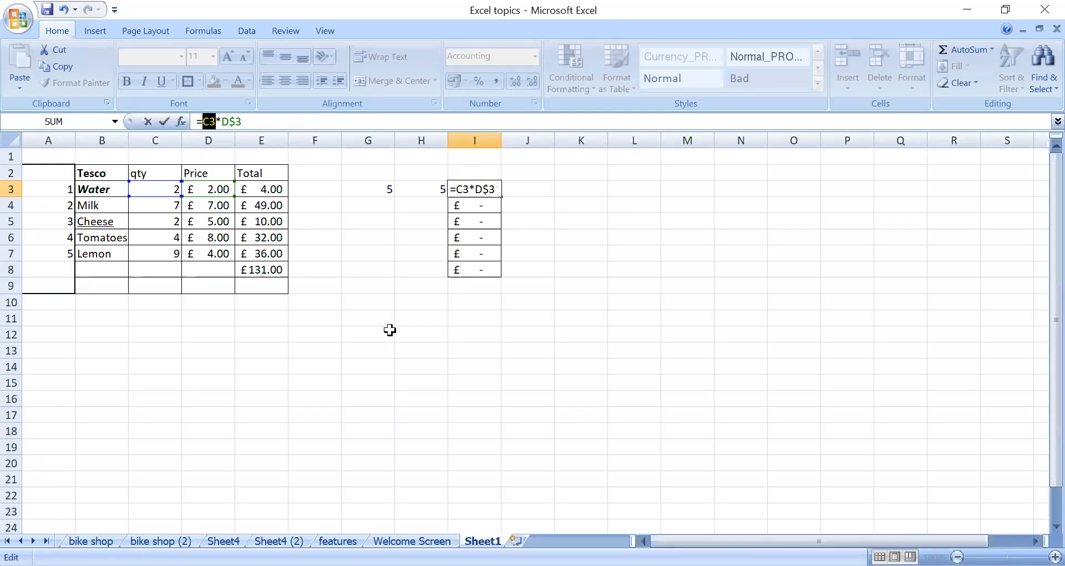
key(F4)
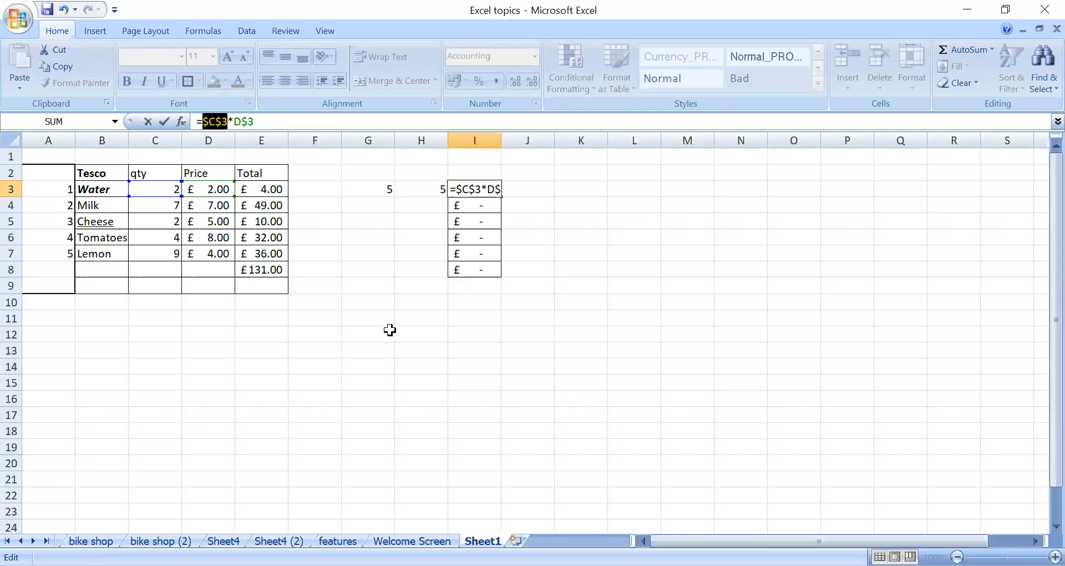
key(F4)
key(F4)
key(Return)
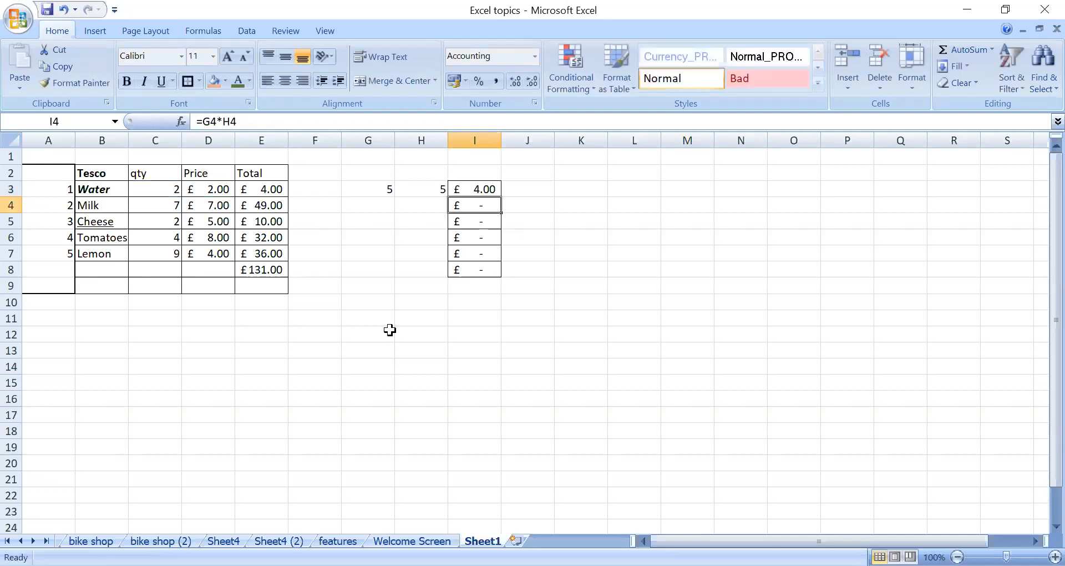
Step: Review the absolute formula in E3 and the cells it points to
click(423, 322)
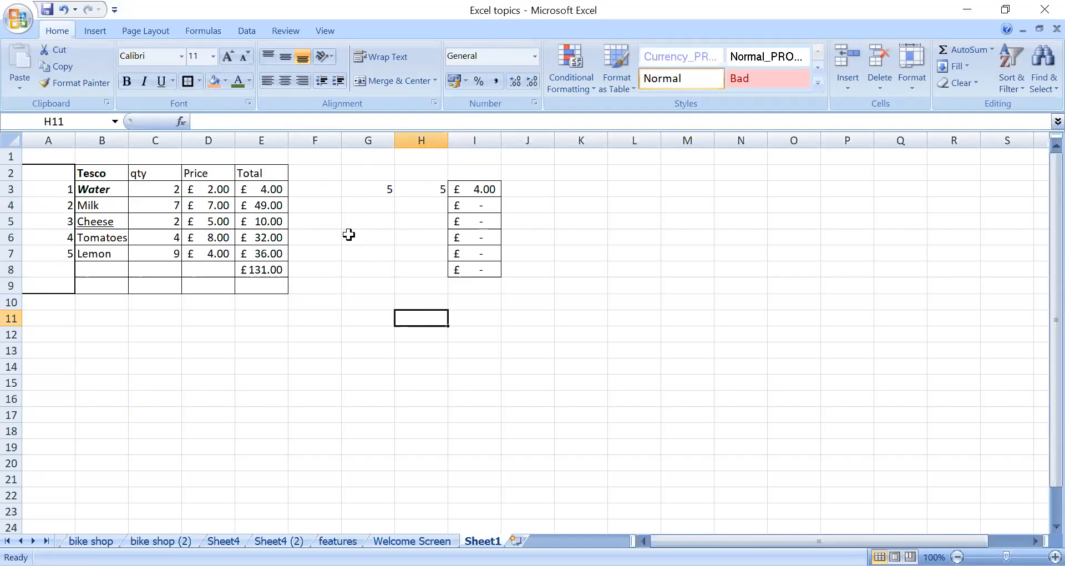
click(265, 191)
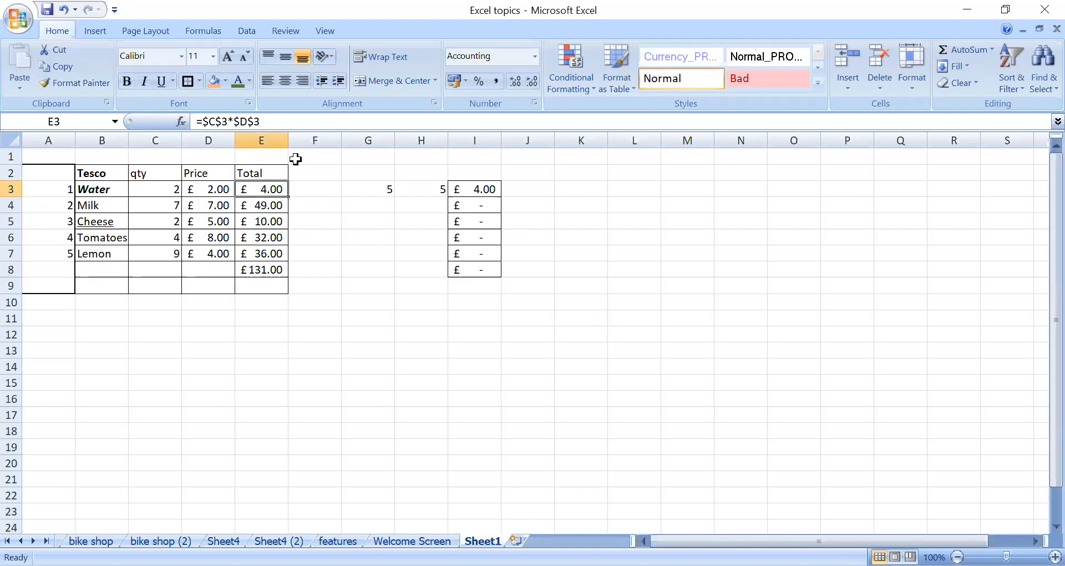
click(279, 117)
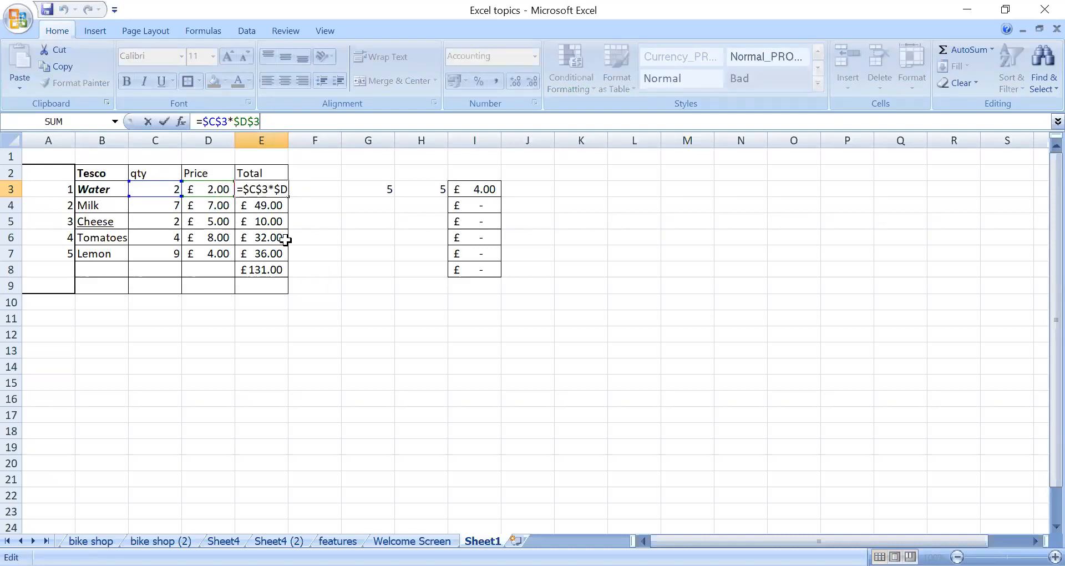
click(232, 141)
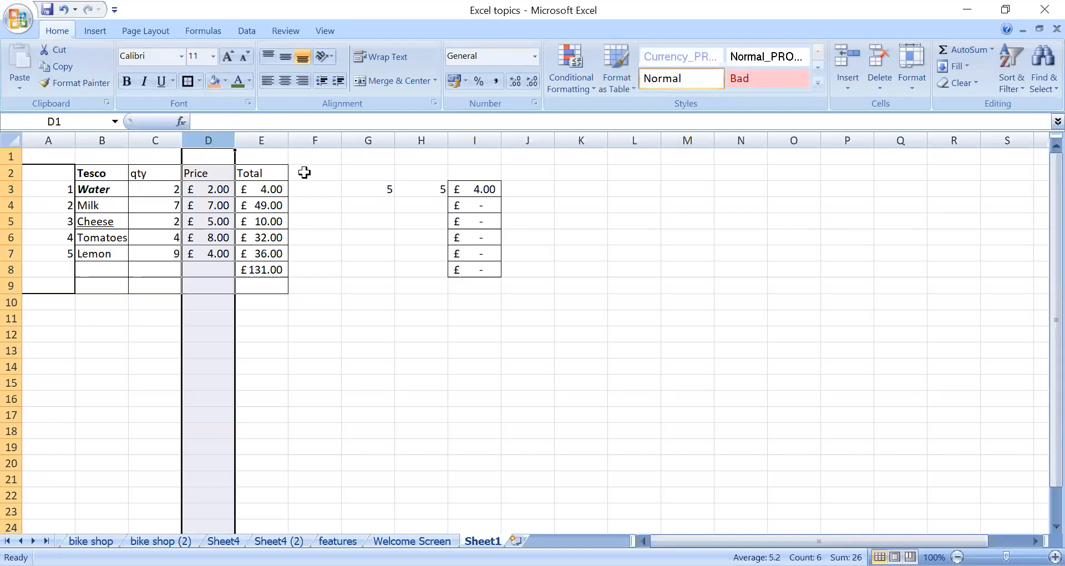
Step: Move both references of the E3 formula to the Cheese row's quantity and price, giving =$C$5*$D$5
click(272, 189)
click(277, 119)
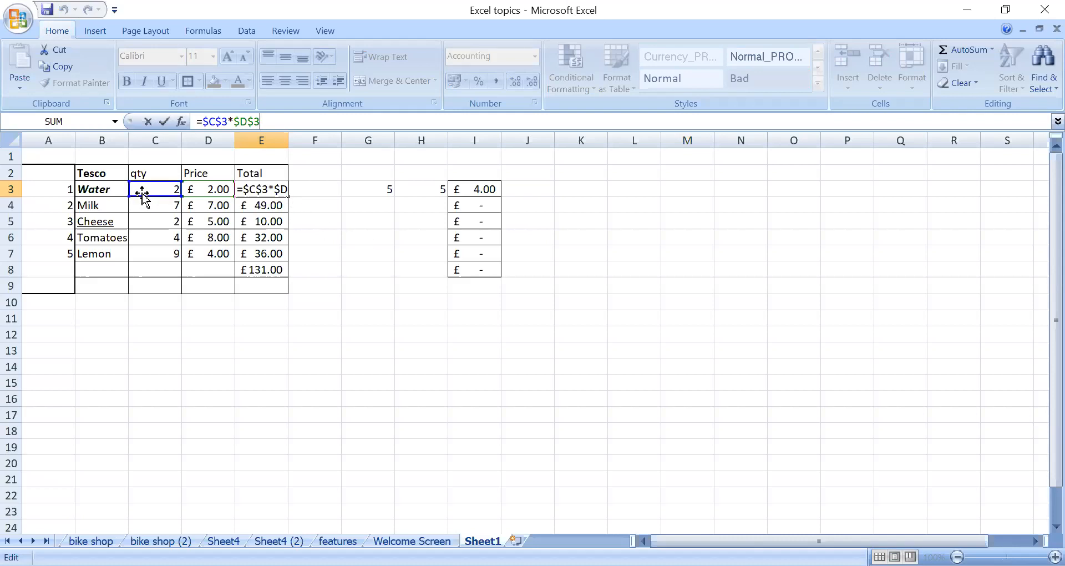
drag(149, 209, 149, 218)
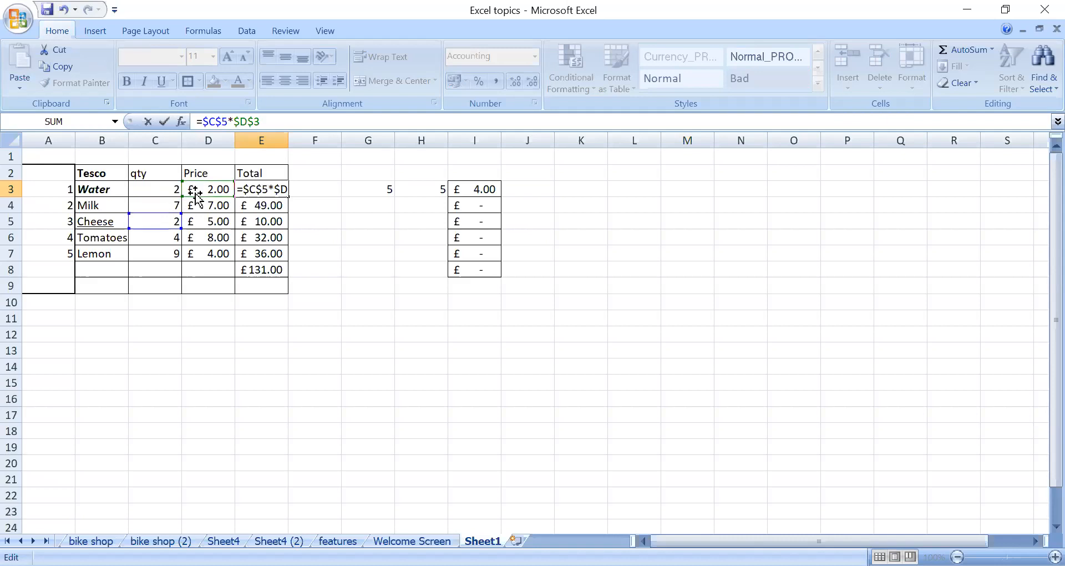
drag(198, 200, 201, 221)
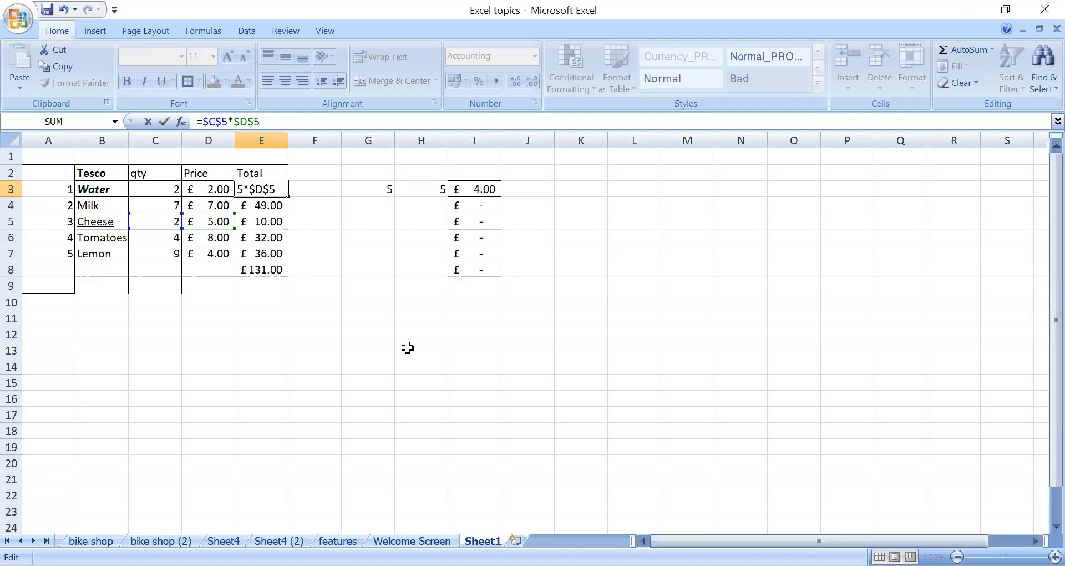
key(Return)
Step: Check the E3 formula against the Cheese row's quantity and price cells
click(256, 187)
click(273, 123)
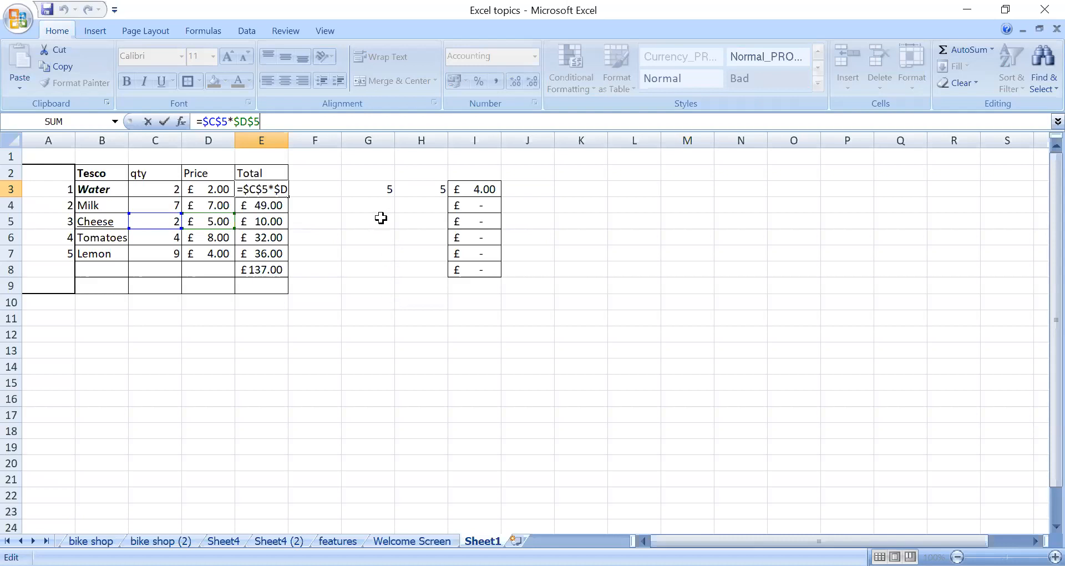
click(371, 256)
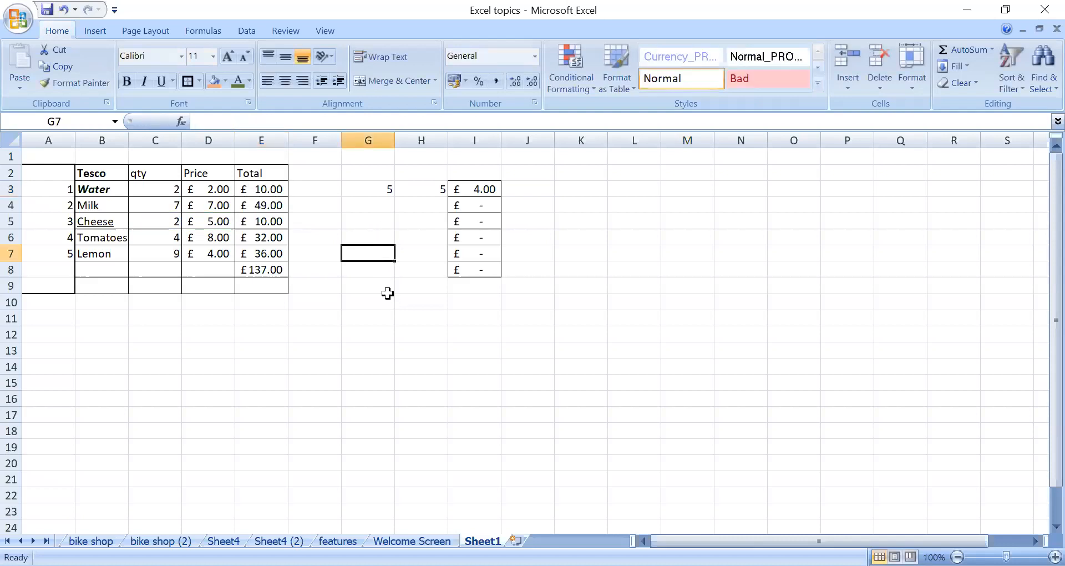
click(276, 191)
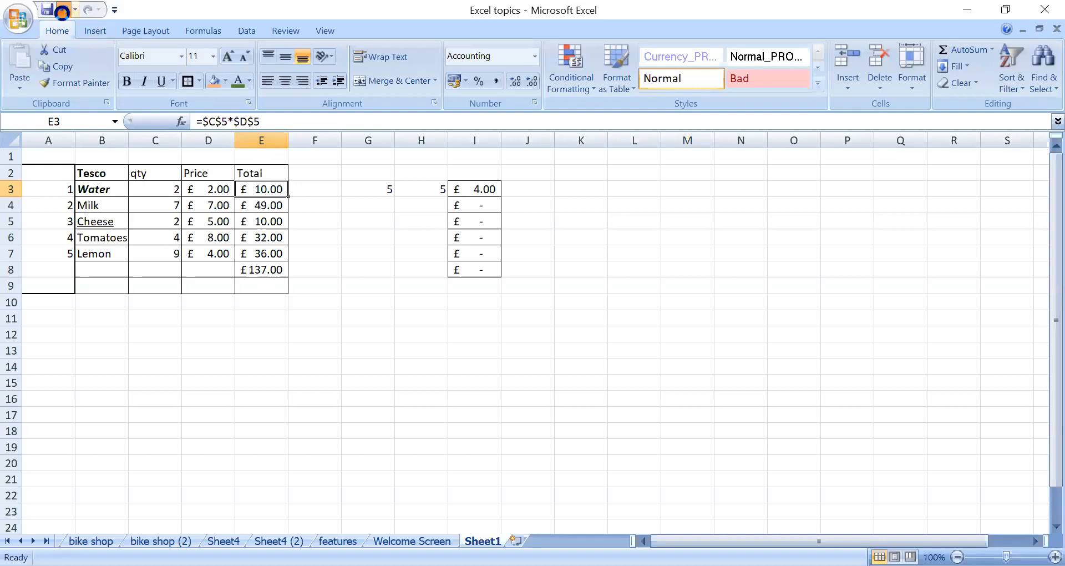
Step: Undo the last change to the E3 formula
click(334, 271)
click(65, 10)
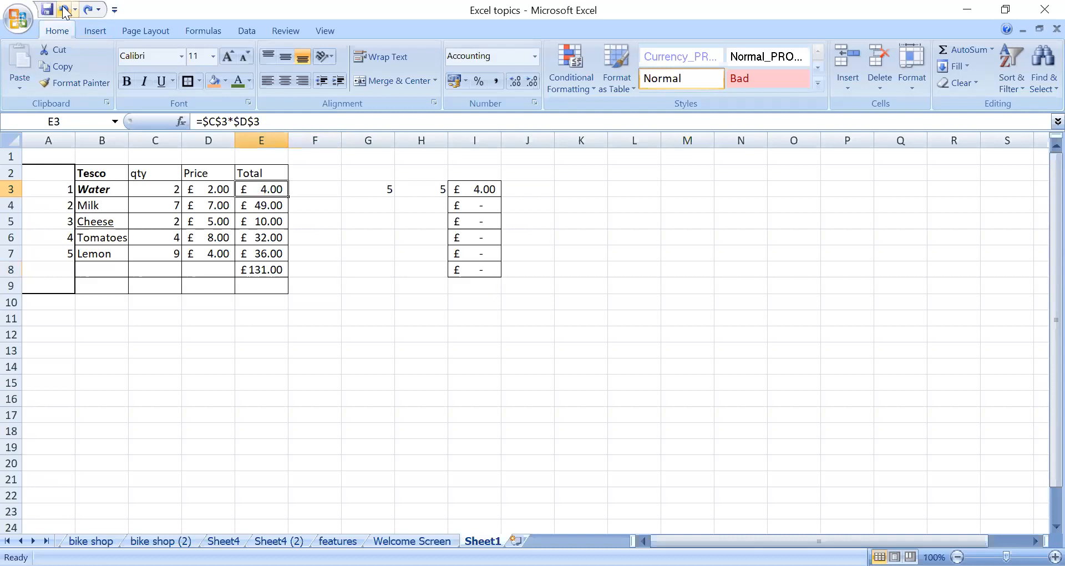
click(379, 345)
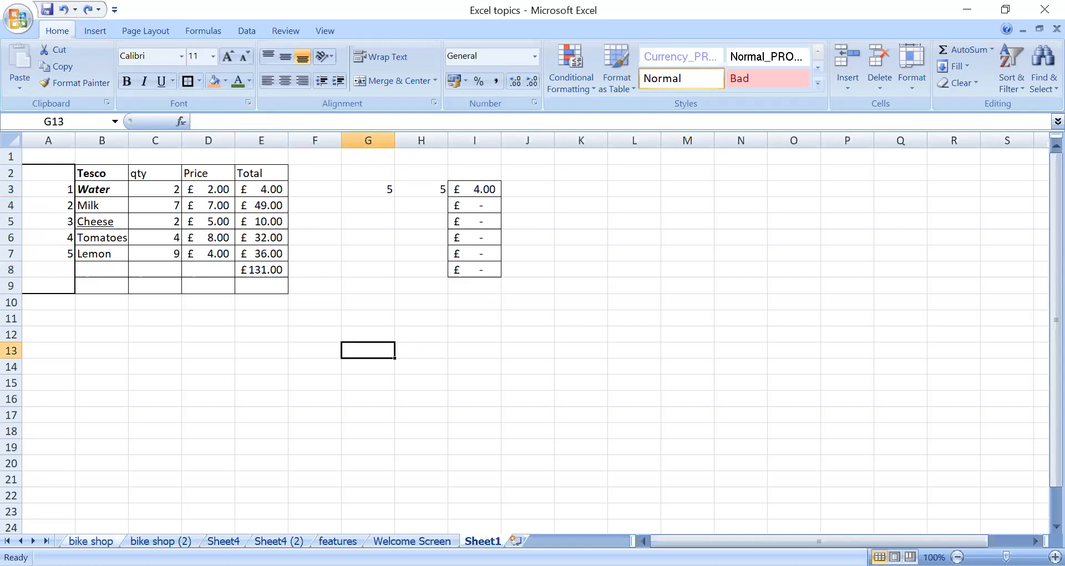
Step: Review the Basic topic sheet's outline from Editing in a Workbook through Font Formatting, Number Formatting Techniques and Applying Borders
click(7, 541)
click(89, 541)
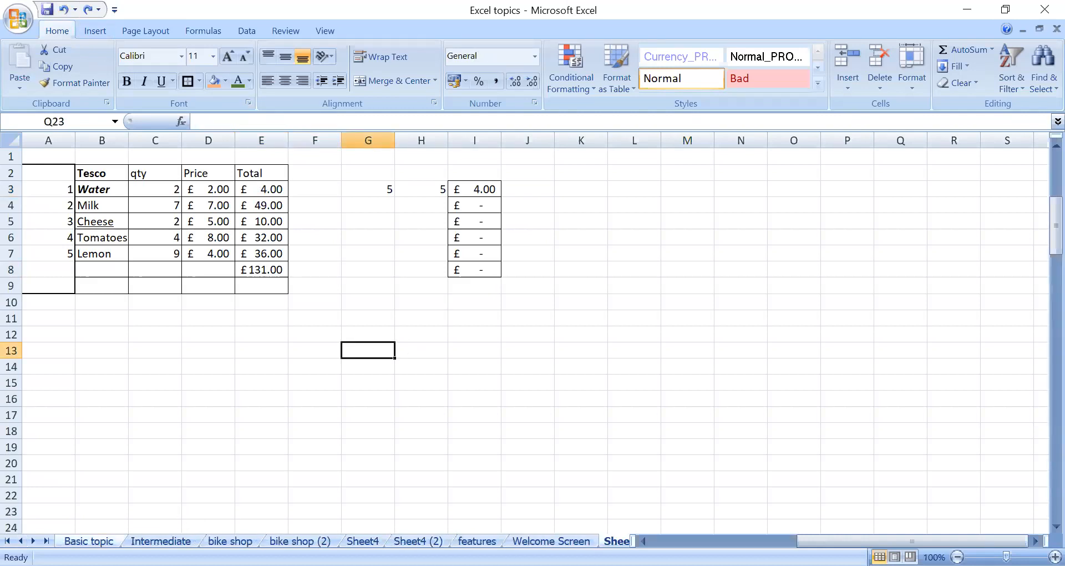
scroll(208, 380, down, 5)
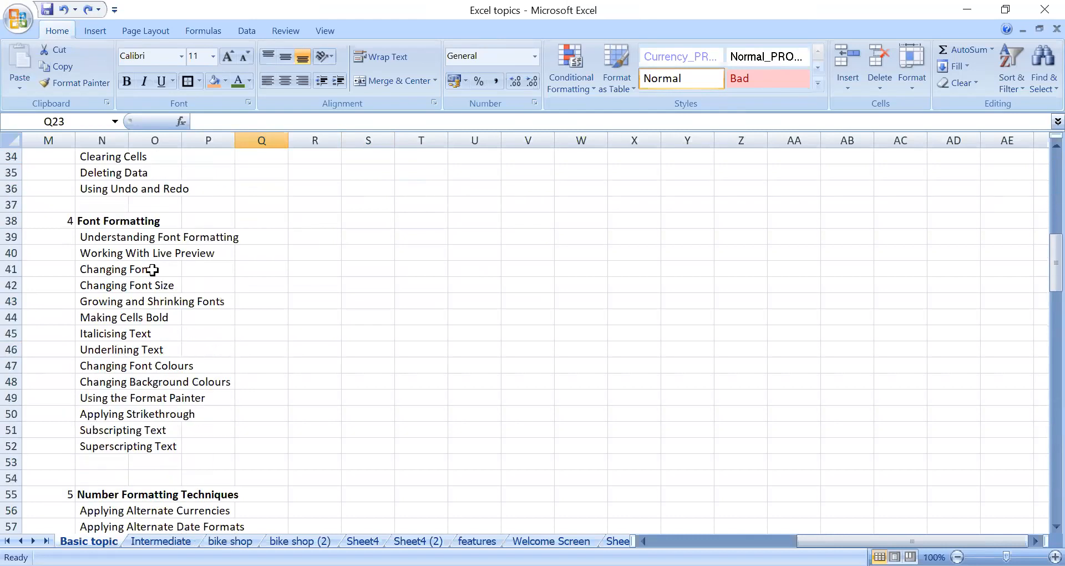
scroll(269, 311, up, 2)
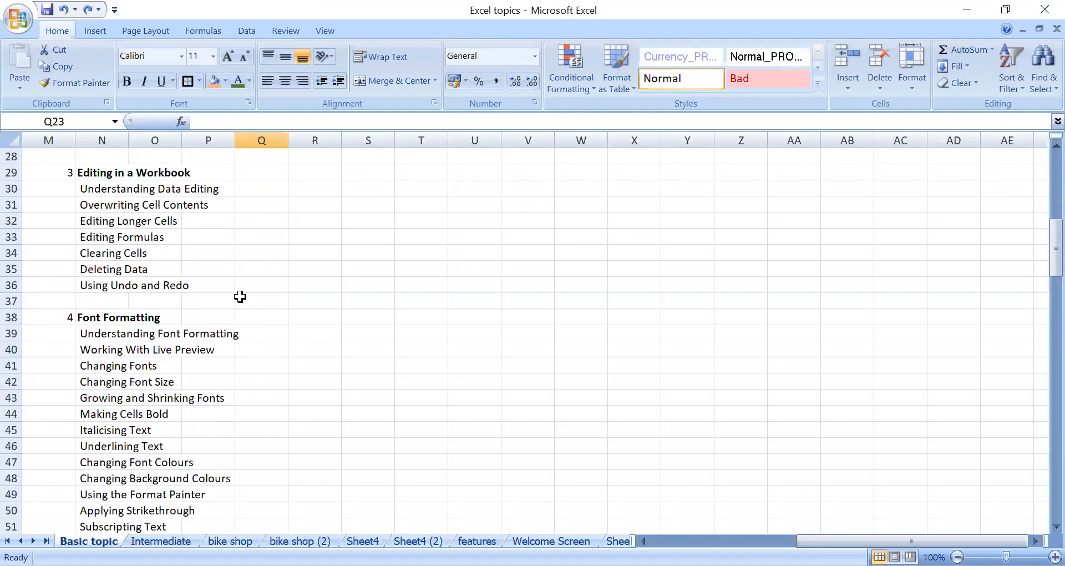
scroll(230, 267, down, 2)
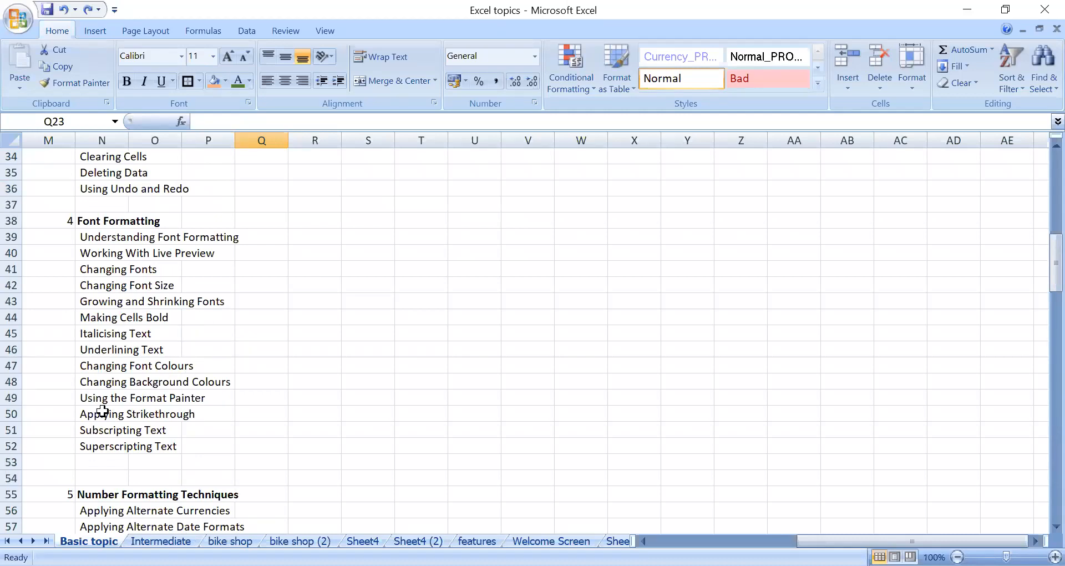
scroll(98, 339, down, 1)
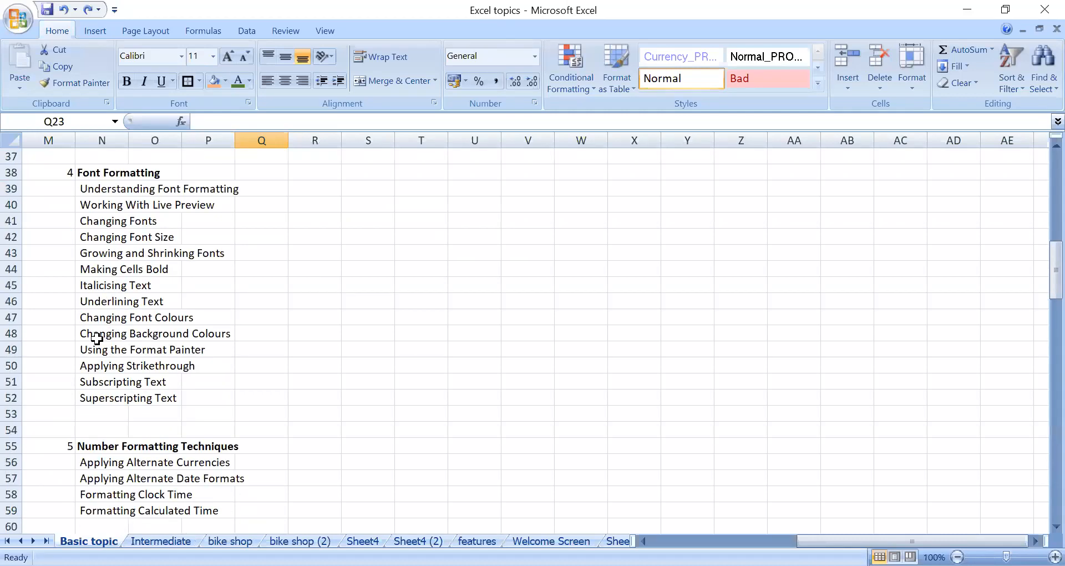
scroll(97, 338, down, 1)
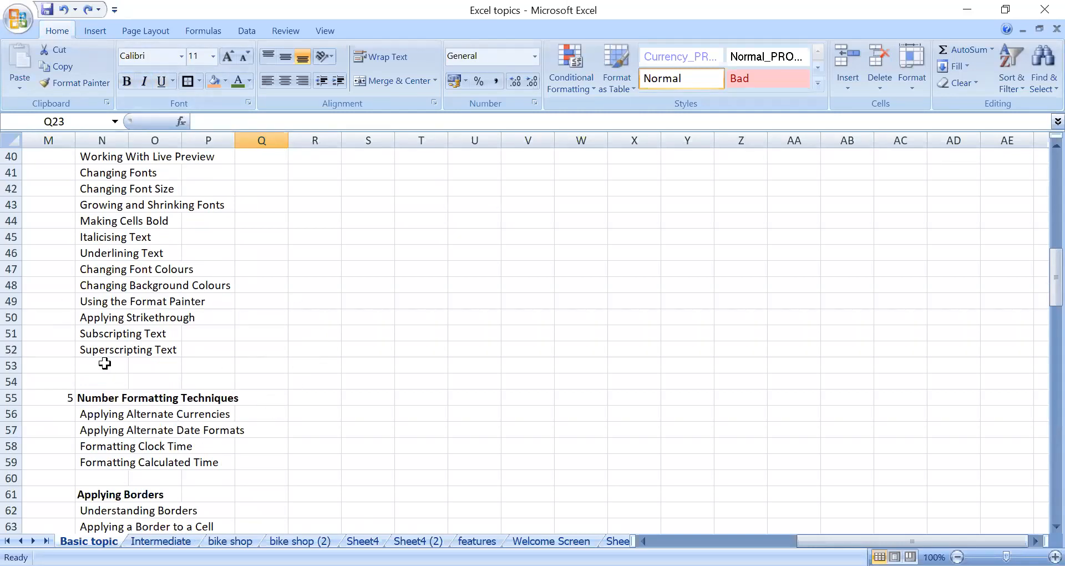
scroll(340, 364, down, 2)
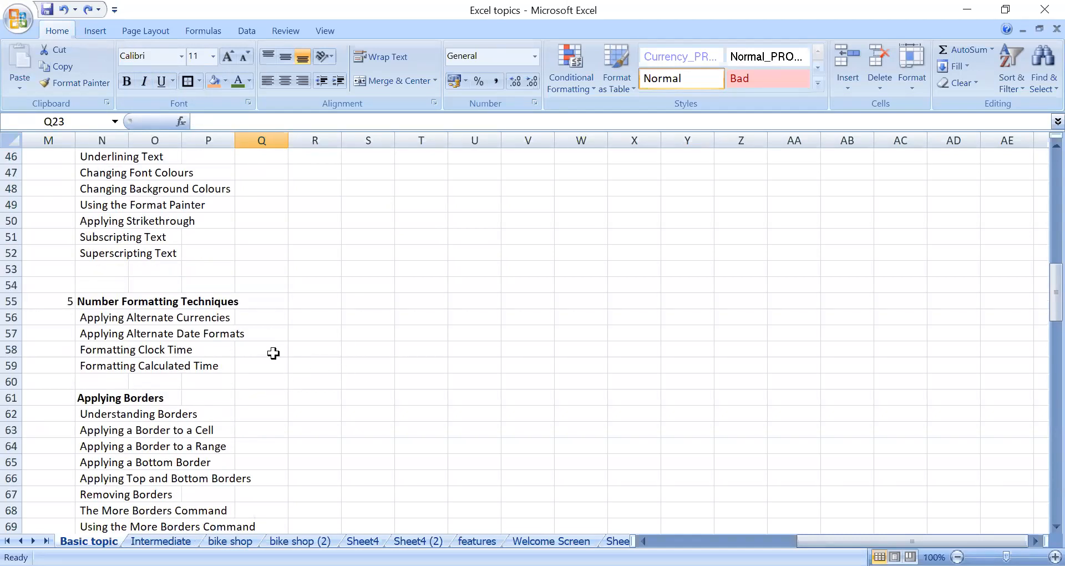
scroll(273, 353, down, 2)
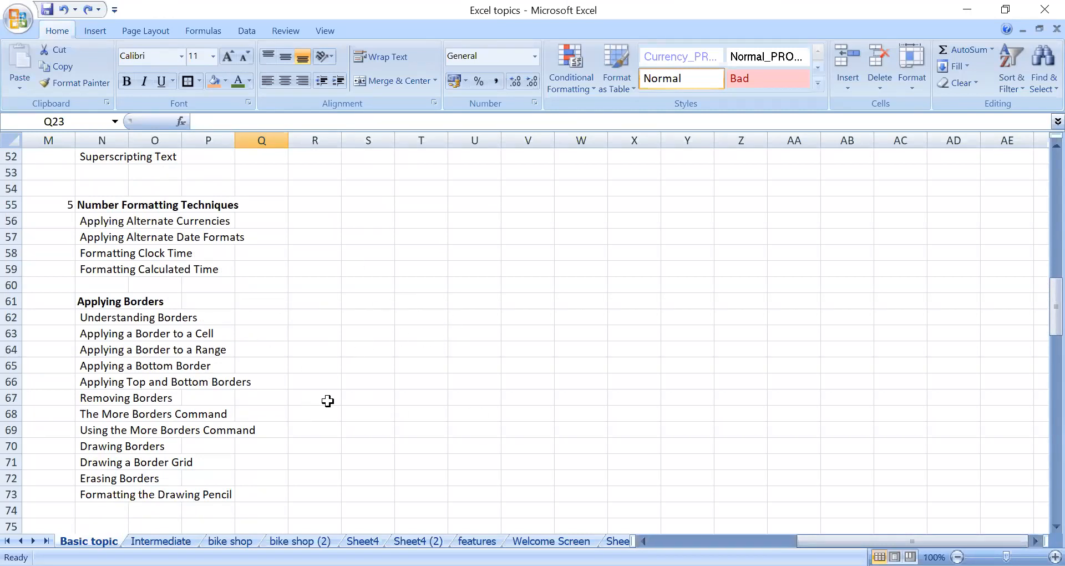
scroll(308, 385, down, 1)
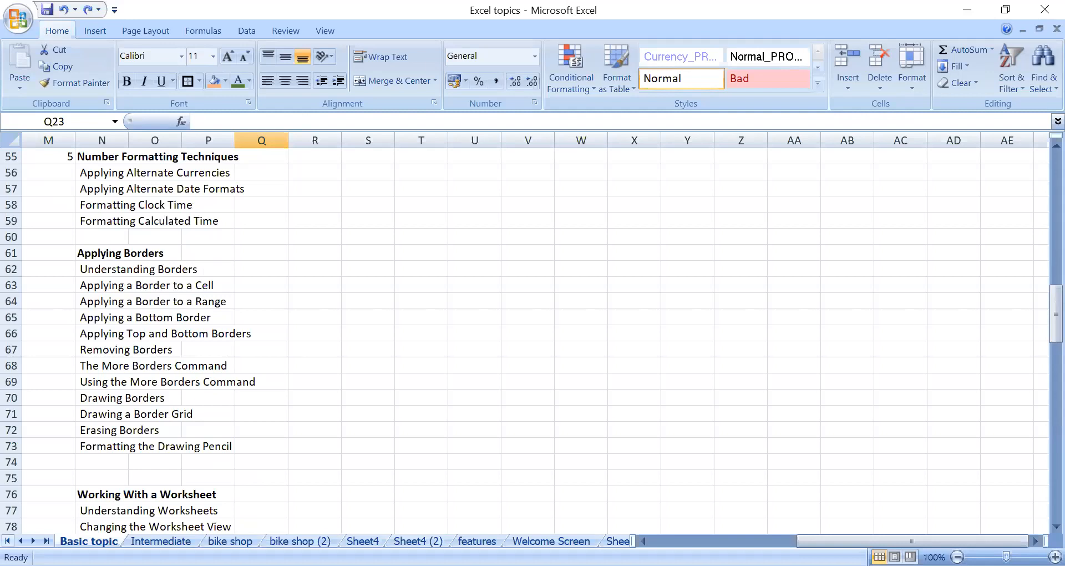
Step: Return to Sheet1 and widen columns B and F
click(33, 540)
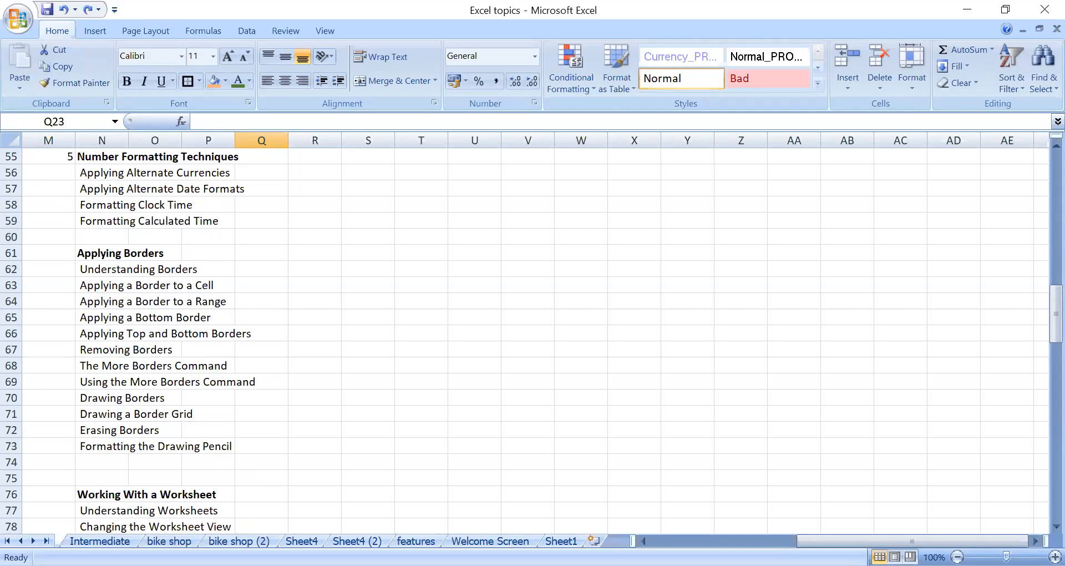
click(560, 540)
click(230, 337)
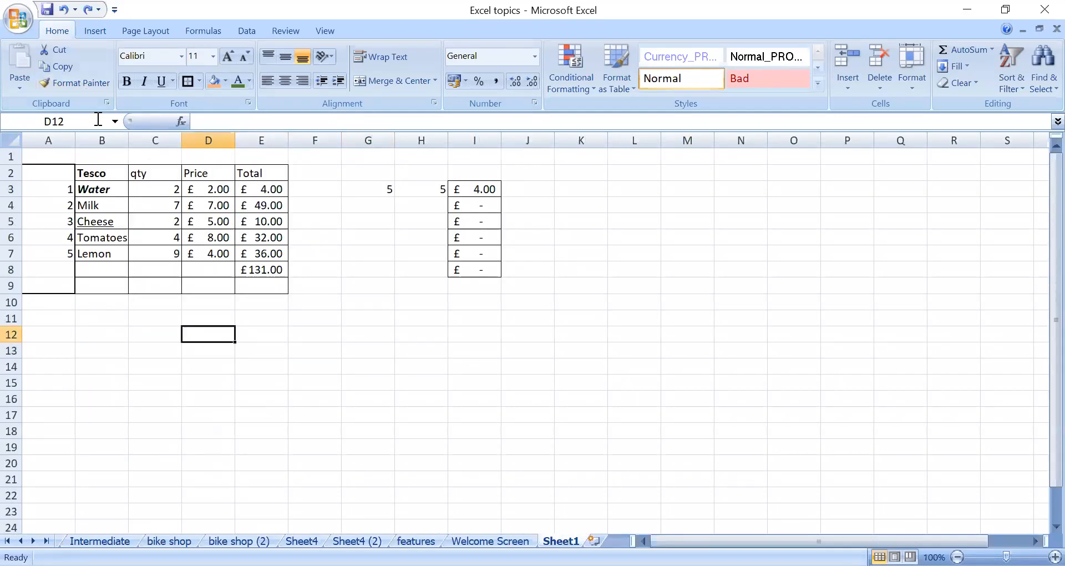
drag(120, 140, 148, 139)
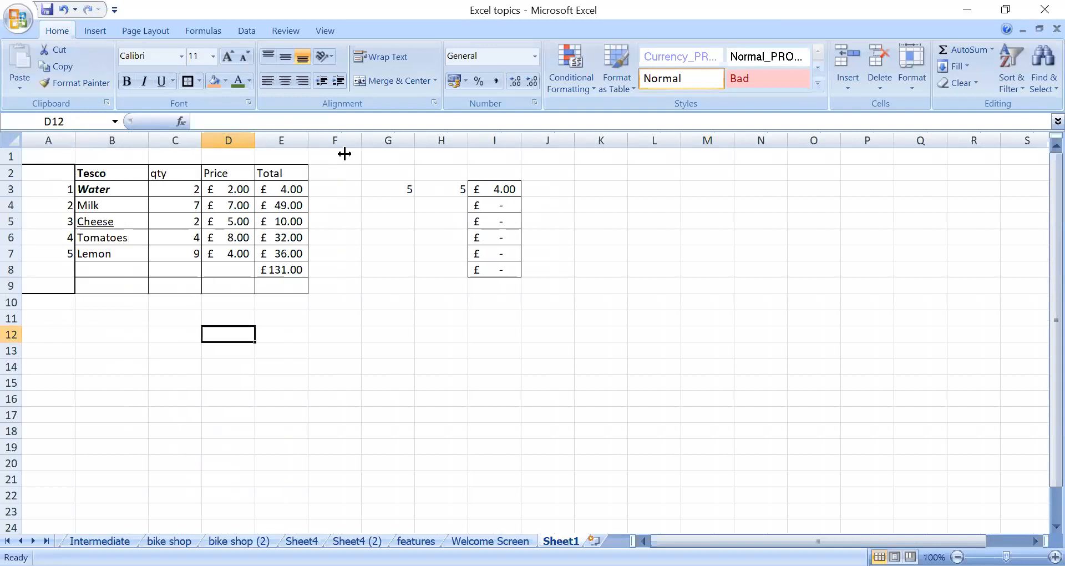
drag(362, 139, 380, 139)
click(335, 190)
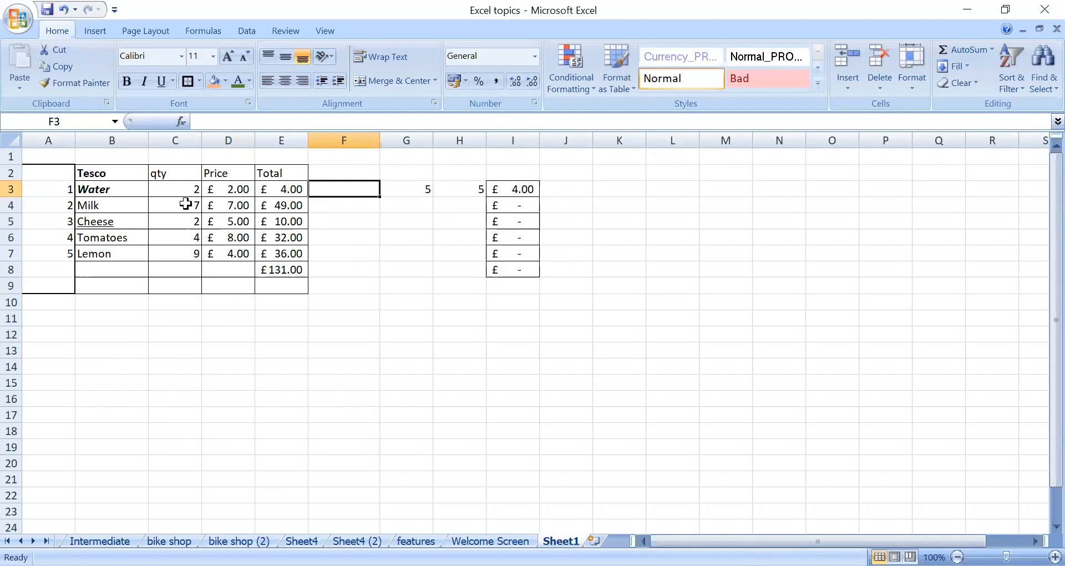
Step: Examine the General and Number format options for E3 in Format Cells without applying any
click(284, 189)
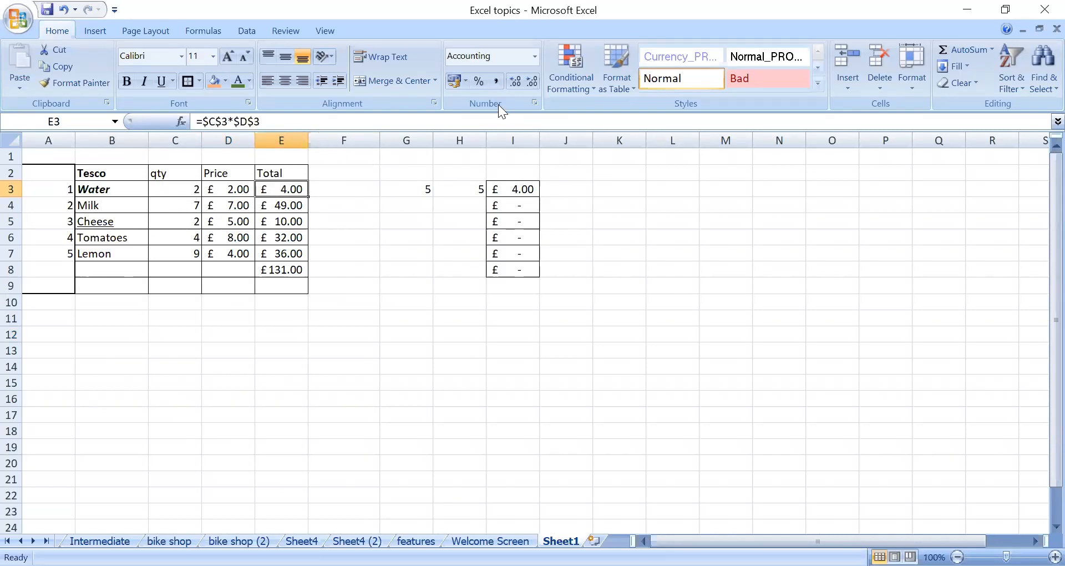
click(434, 102)
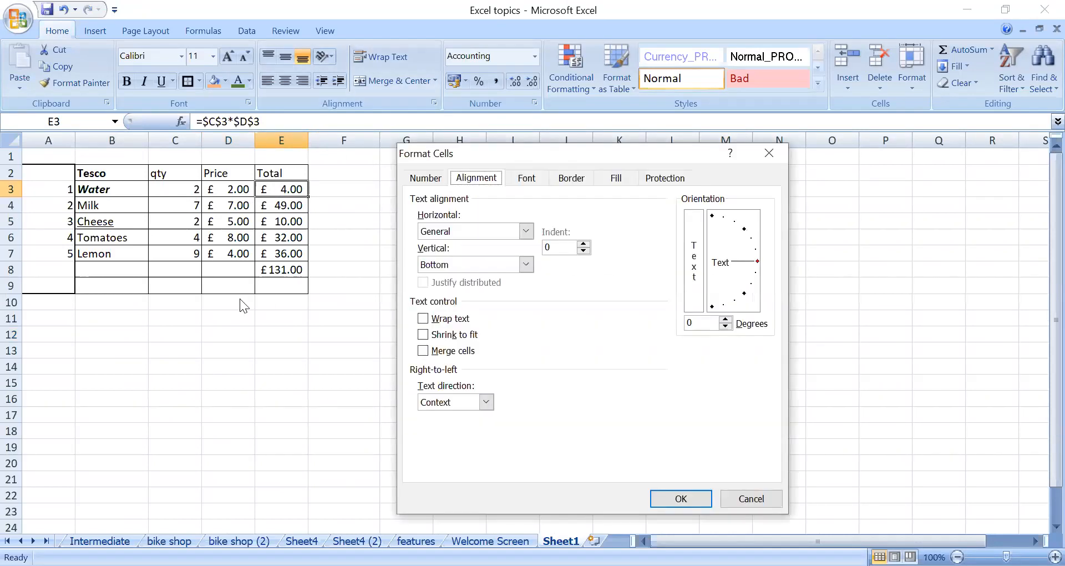
click(426, 178)
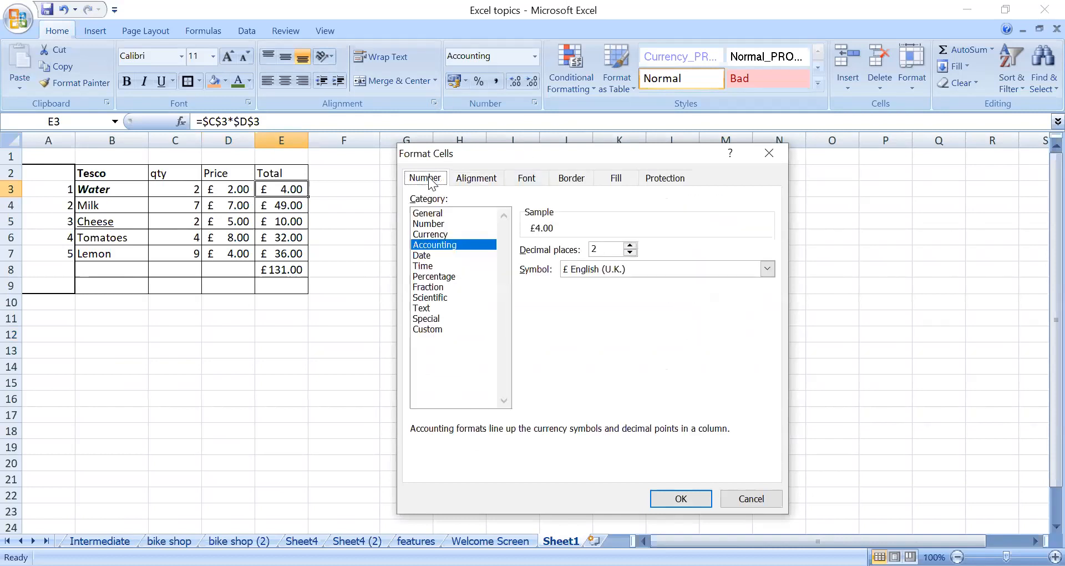
click(442, 213)
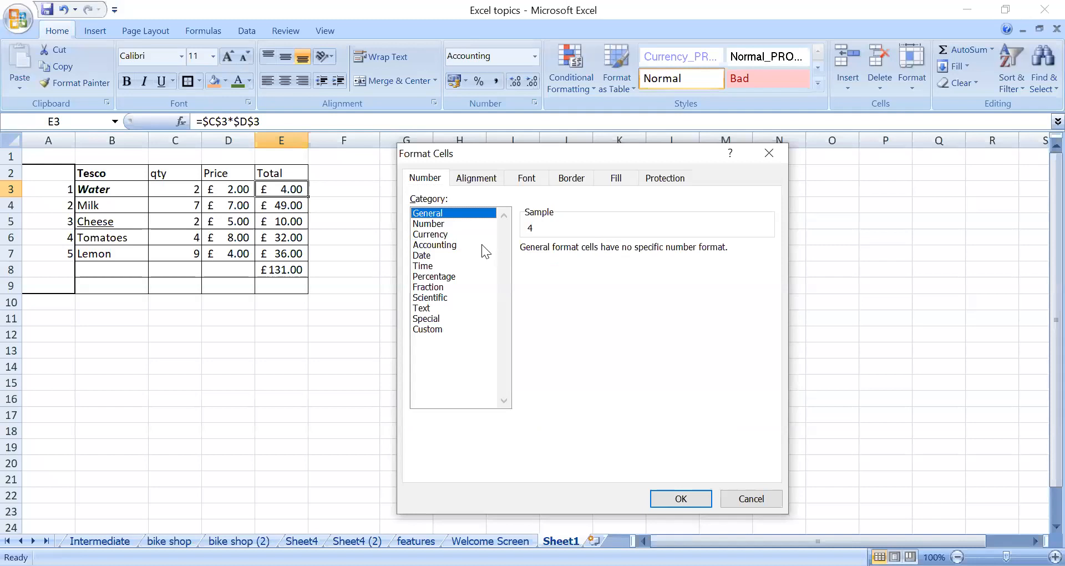
click(436, 224)
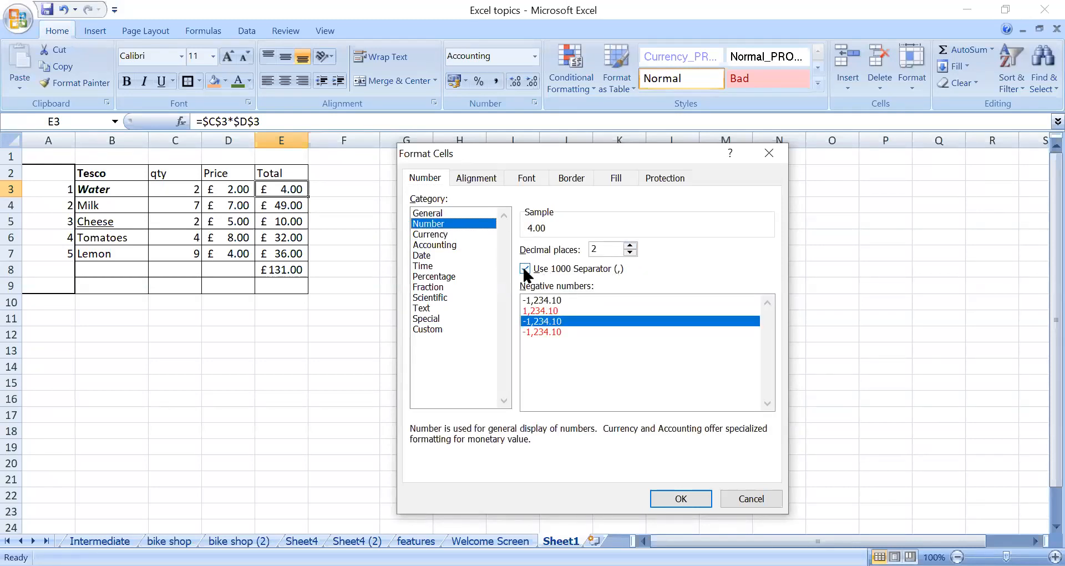
click(750, 498)
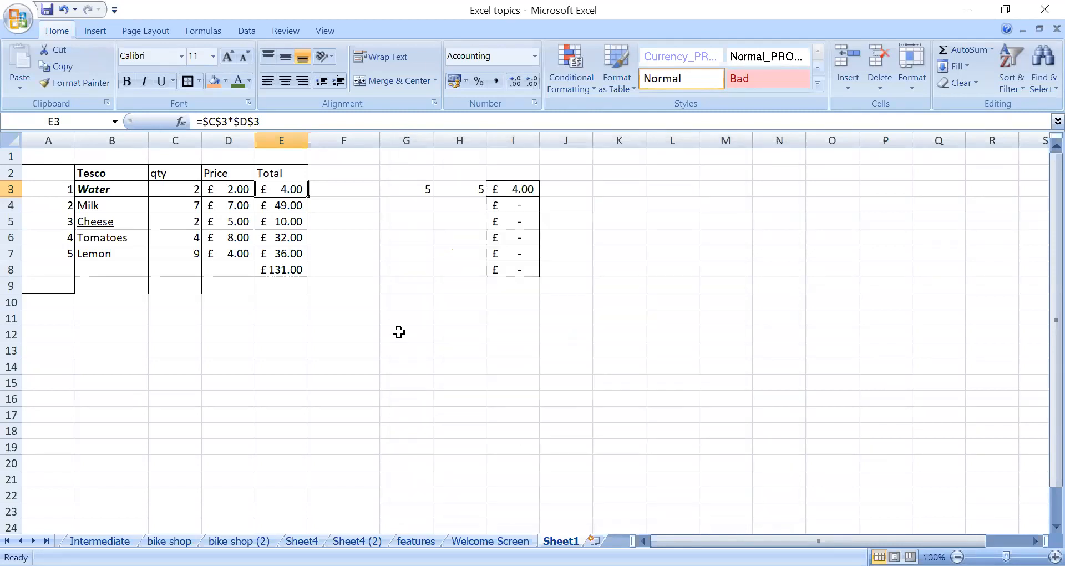
Step: Enter 1000 in the empty cell G12
click(397, 333)
text(1000)
key(Return)
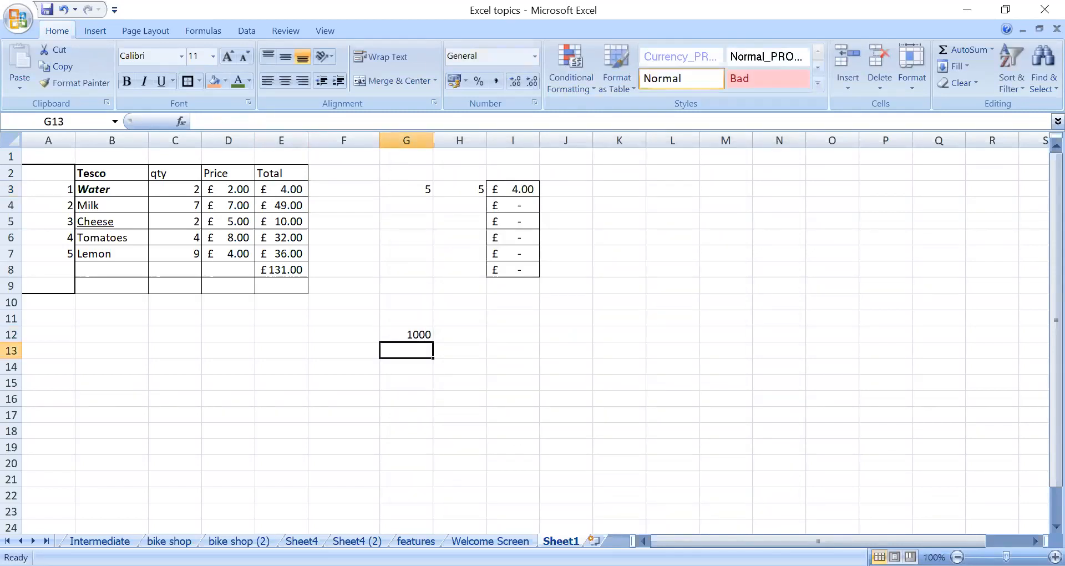
Step: Format G12 as Number with two decimal places and the 1000 separator
click(408, 333)
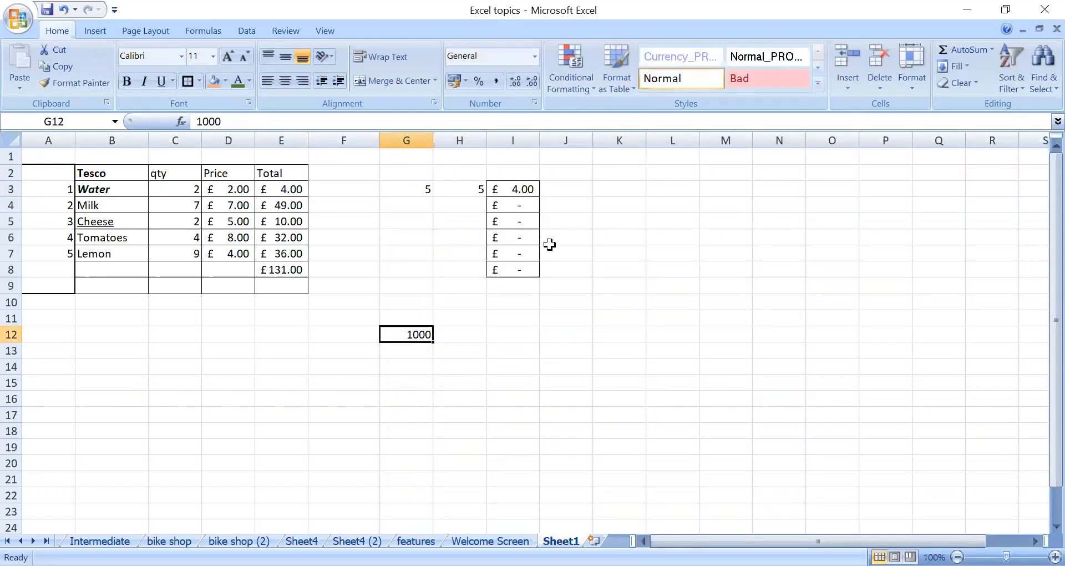
click(434, 102)
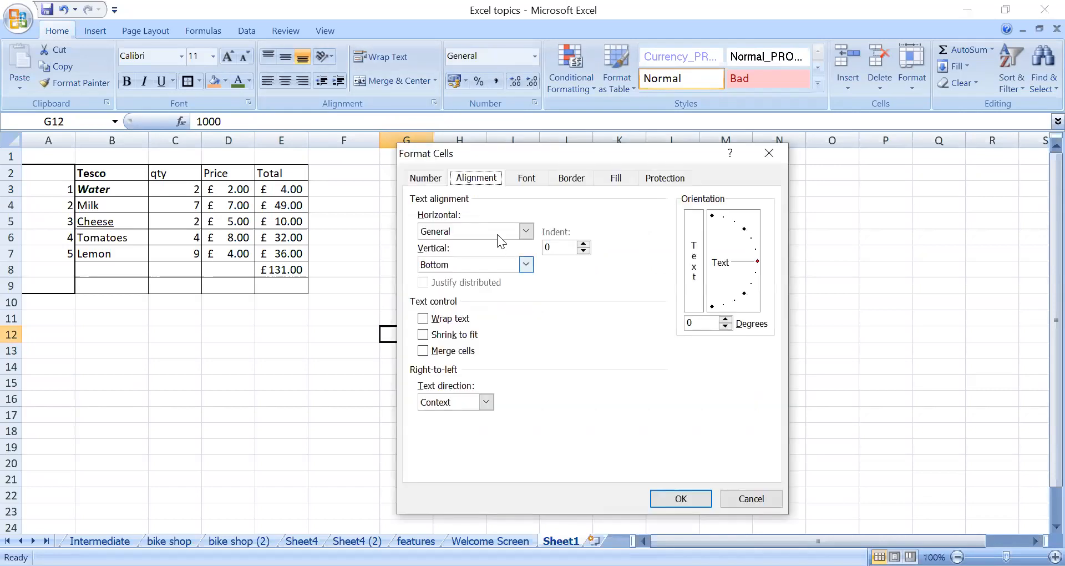
click(428, 178)
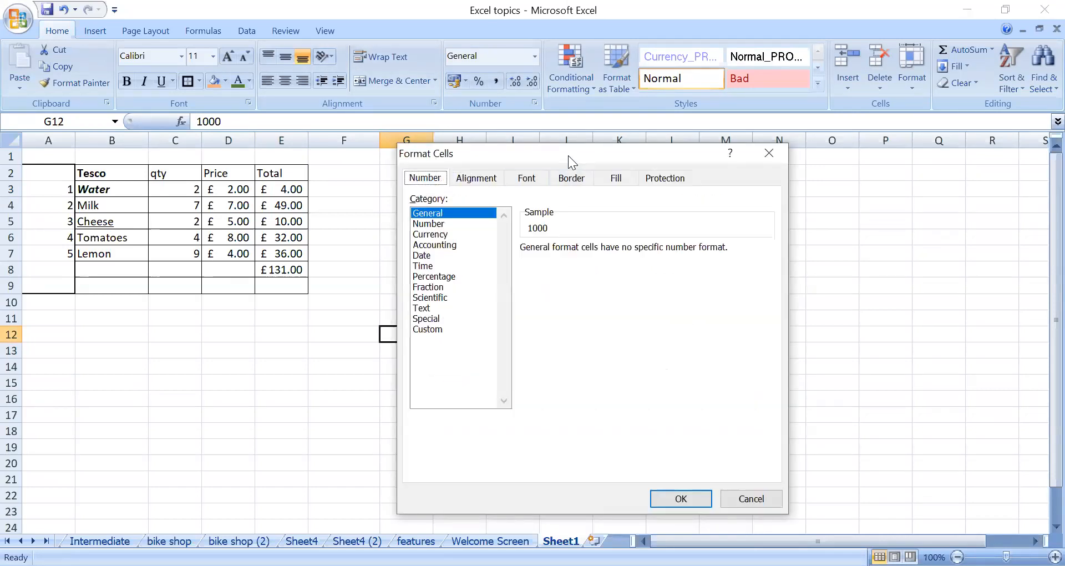
drag(572, 157, 705, 149)
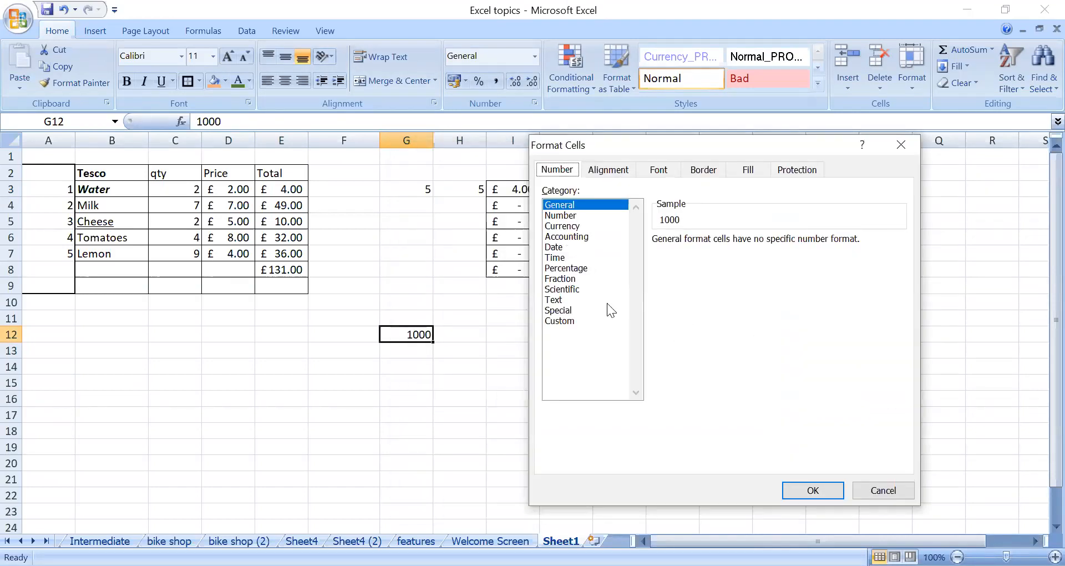
click(566, 215)
click(657, 260)
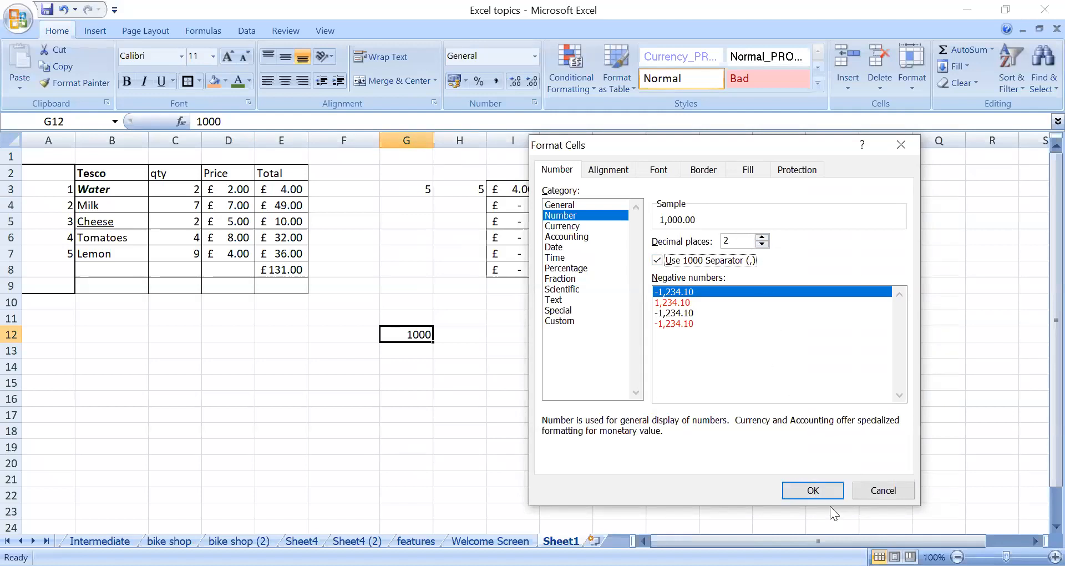
click(811, 490)
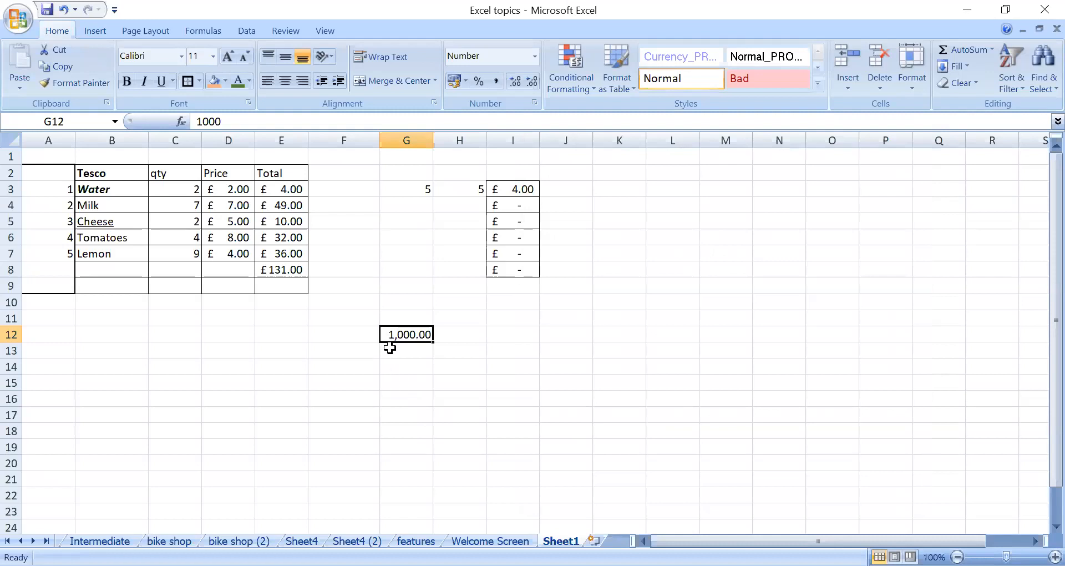
Step: Format G12 as Percentage with two decimal places, and delete the cell's contents
right_click(407, 334)
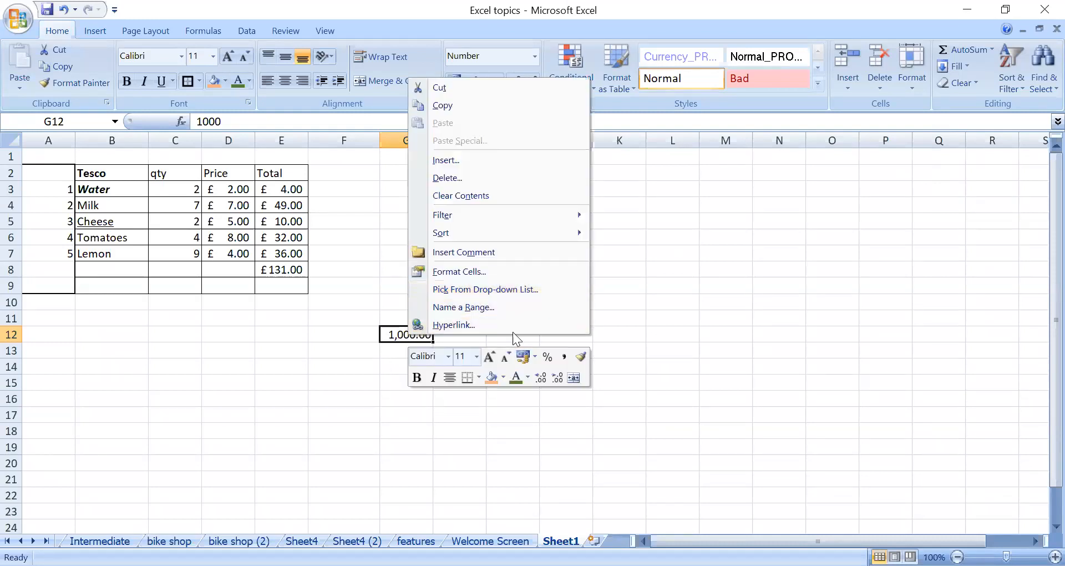
key(Escape)
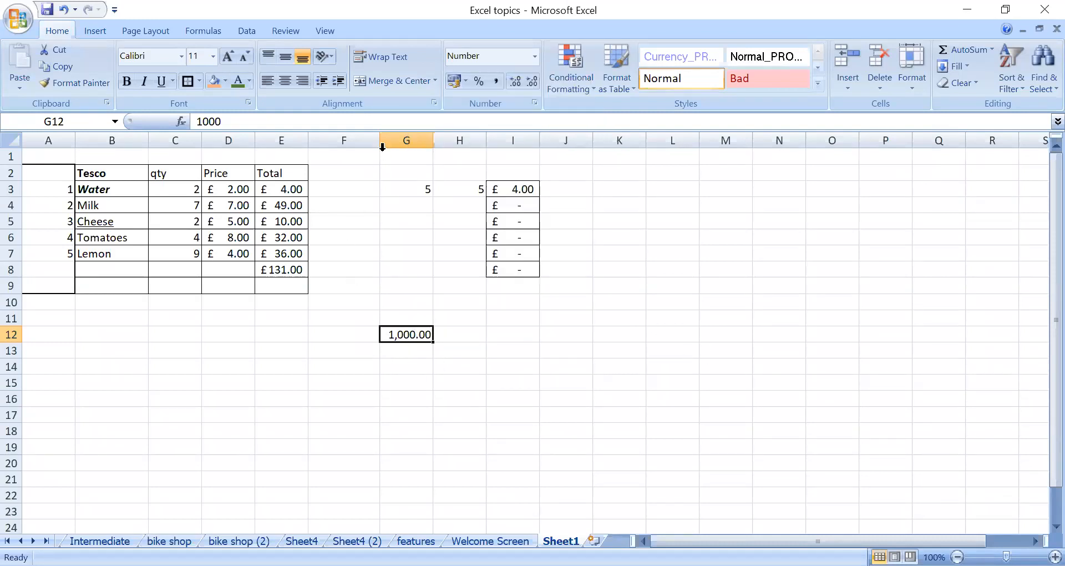
right_click(408, 337)
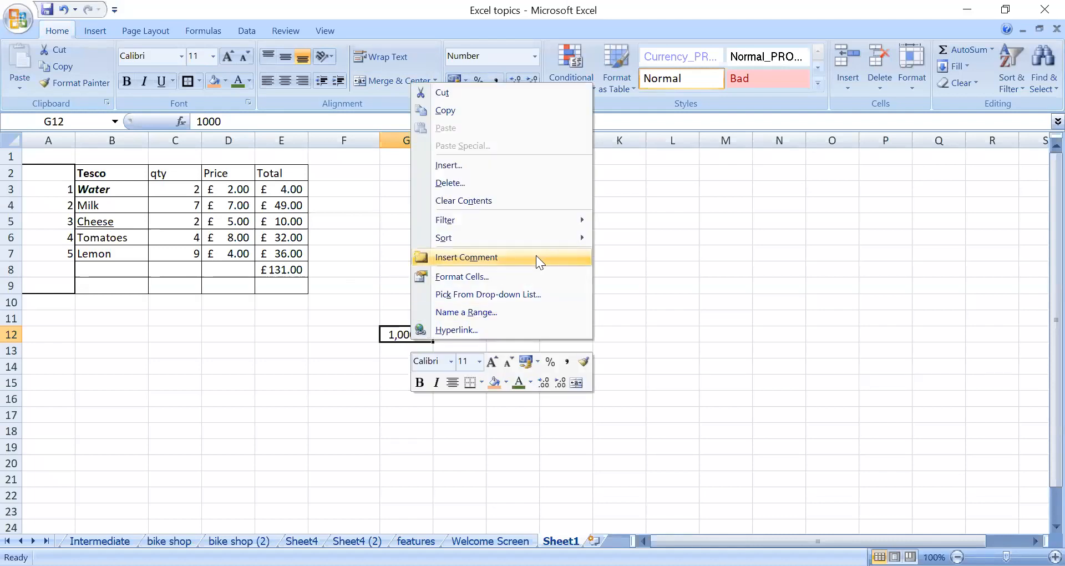
click(475, 276)
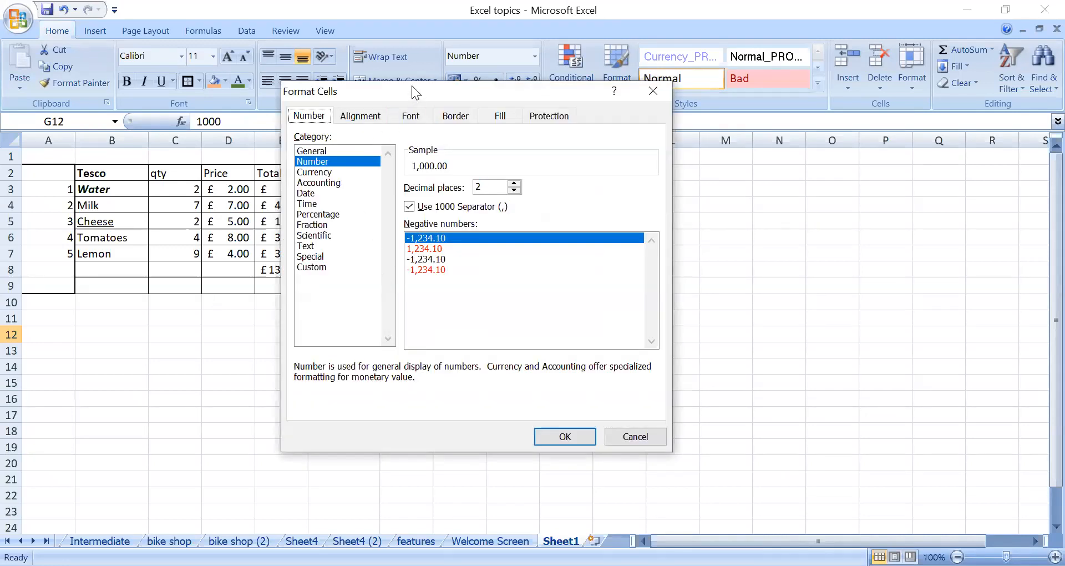
drag(411, 86, 593, 110)
click(514, 239)
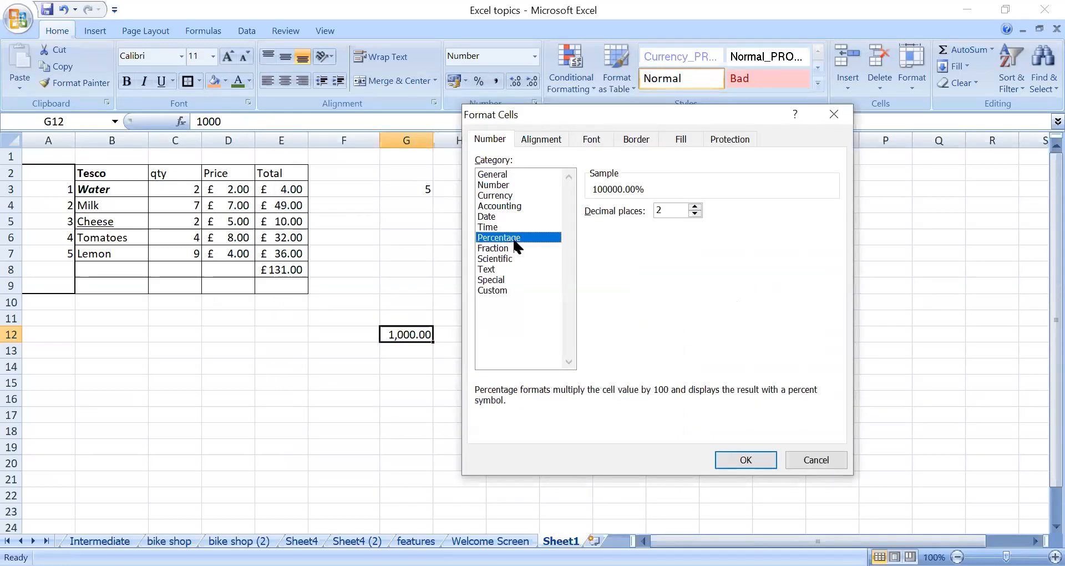
click(745, 459)
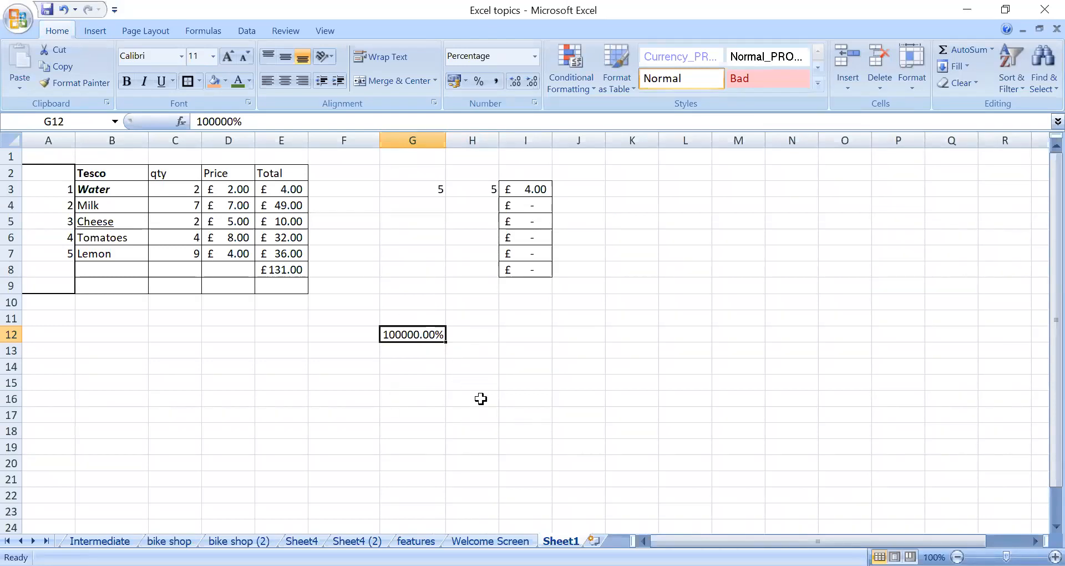
key(Delete)
click(272, 362)
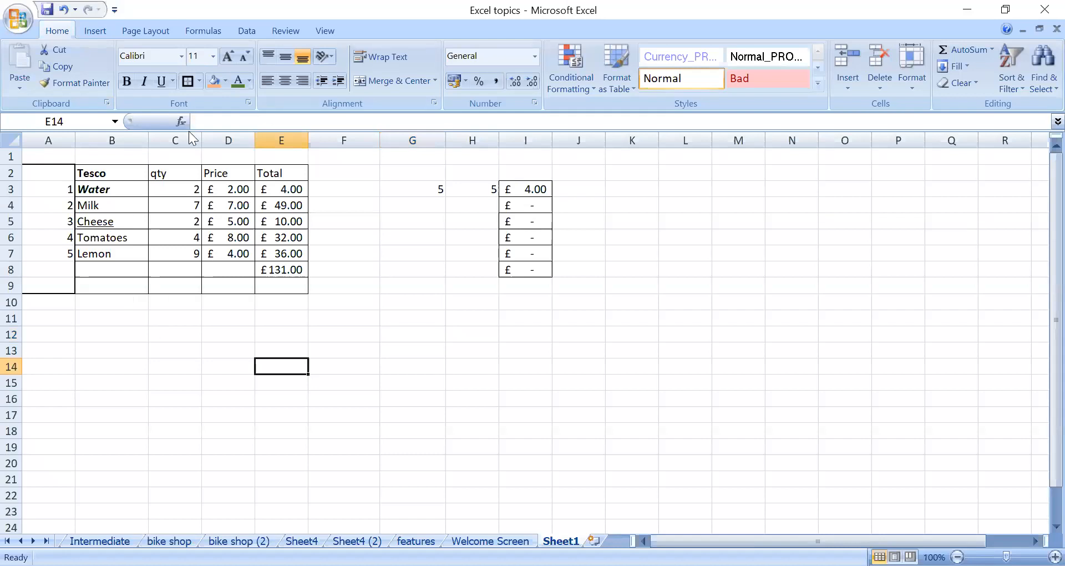
Step: Apply a thick box border around the Tesco table range B2:E9
drag(88, 173, 280, 285)
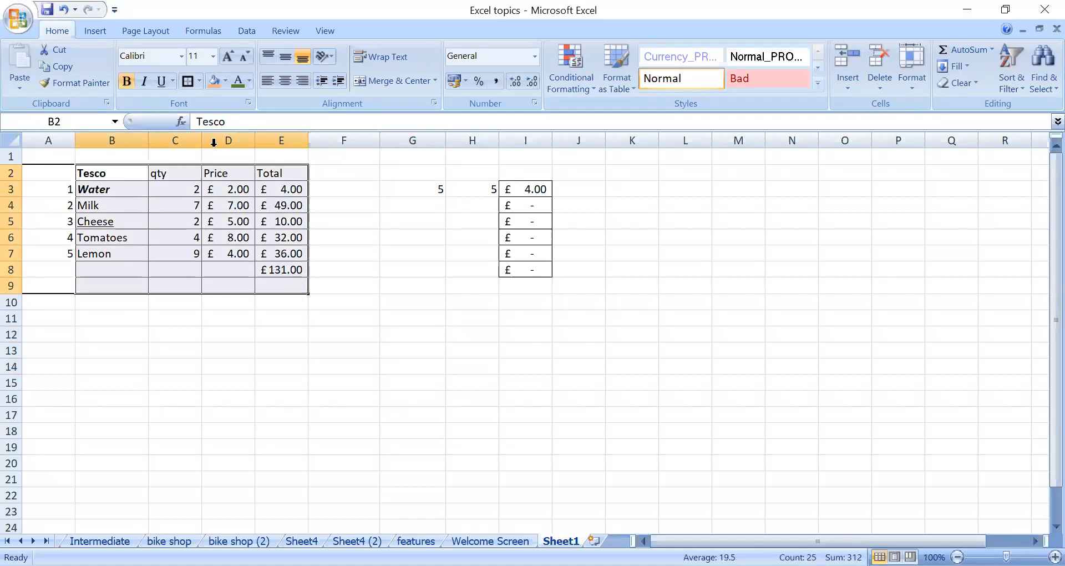
click(186, 81)
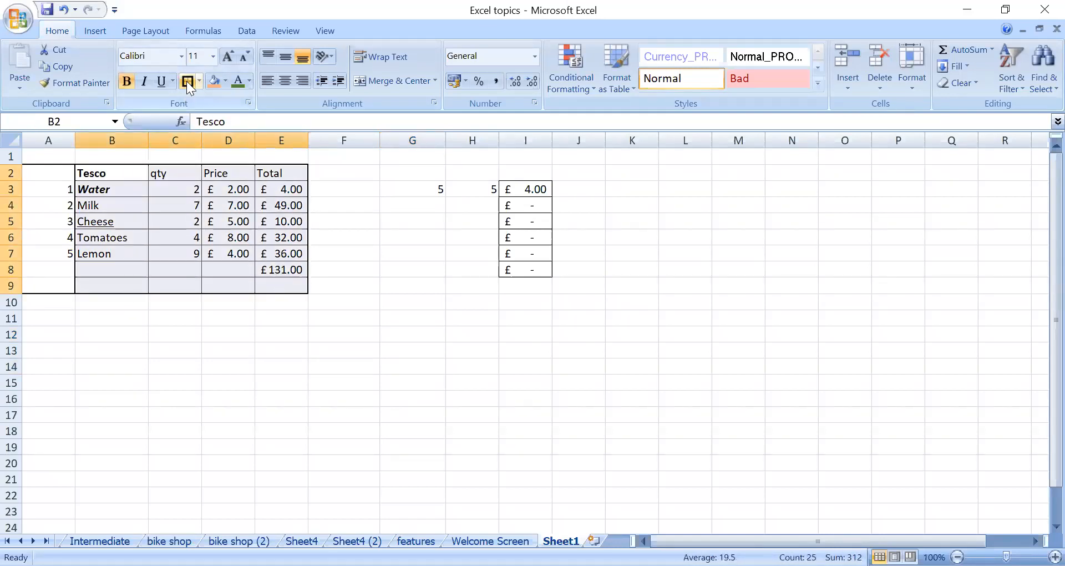
click(318, 254)
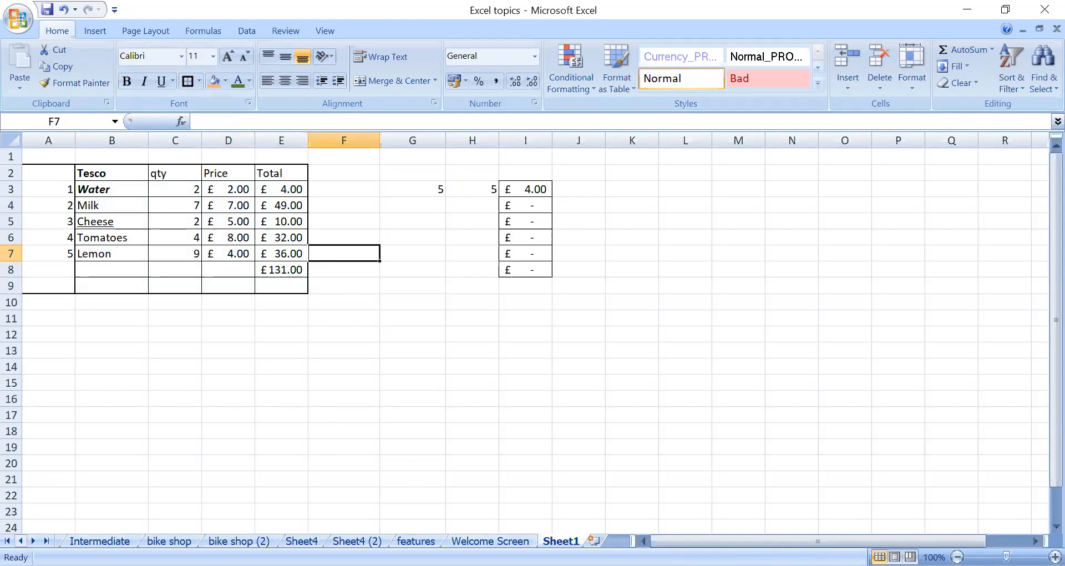
Step: Review the Applying Borders and Working With a Worksheet topics on the Basic topic sheet, and return to Sheet1
click(21, 540)
click(89, 540)
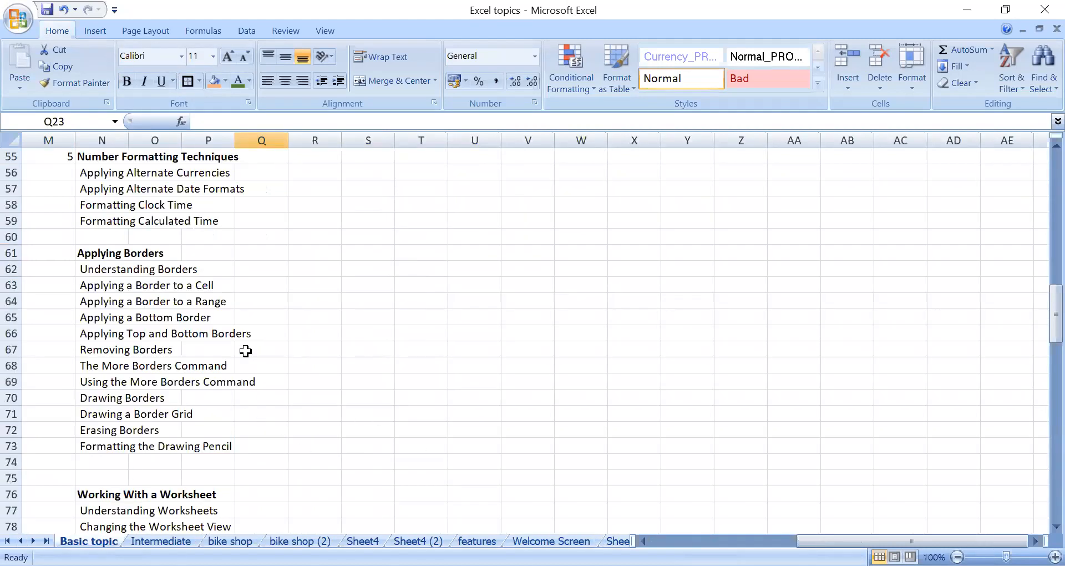
scroll(246, 338, down, 3)
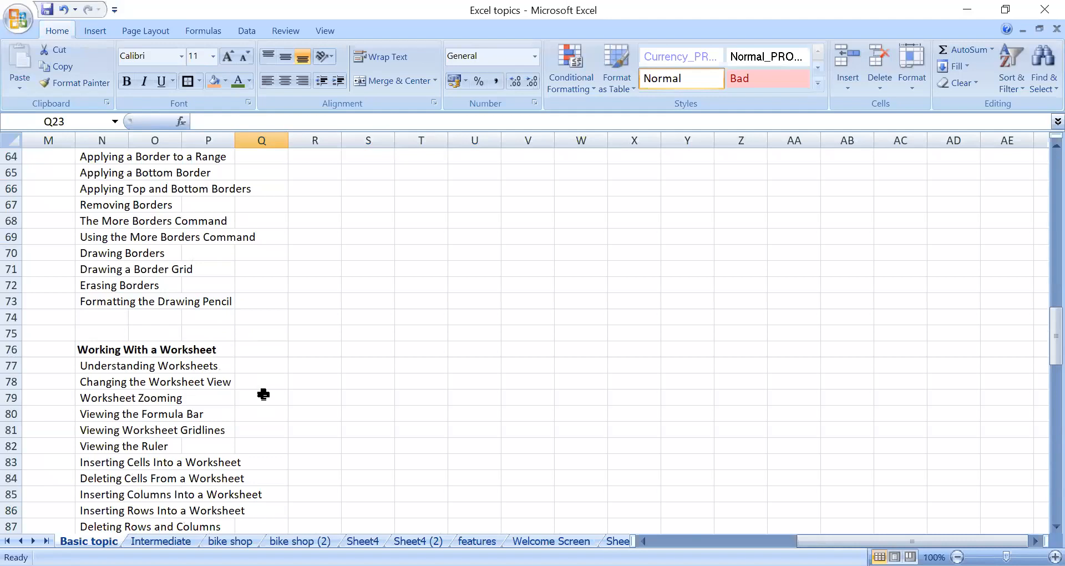
scroll(264, 397, down, 1)
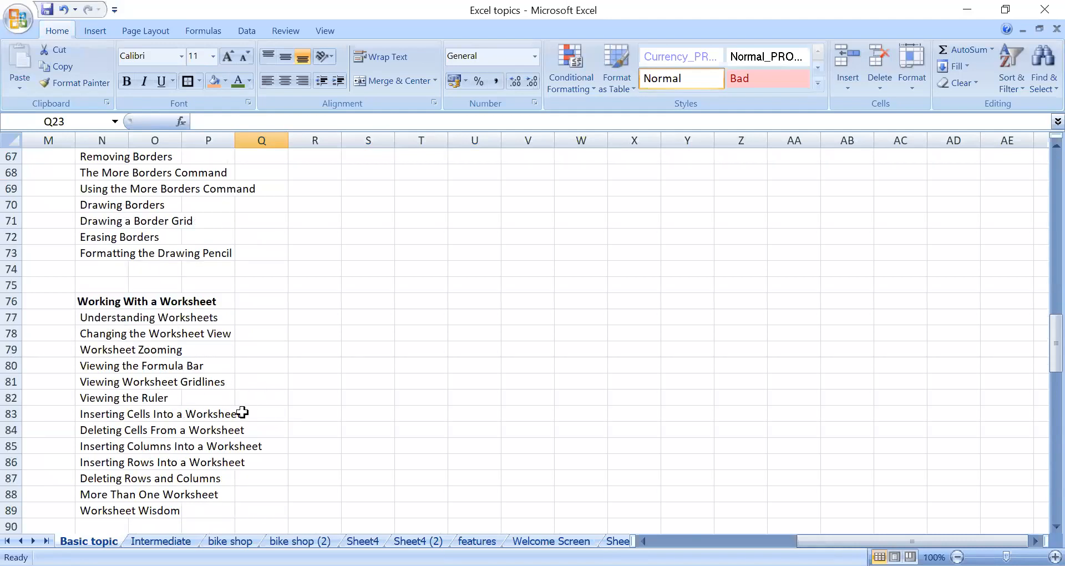
scroll(514, 483, up, 2)
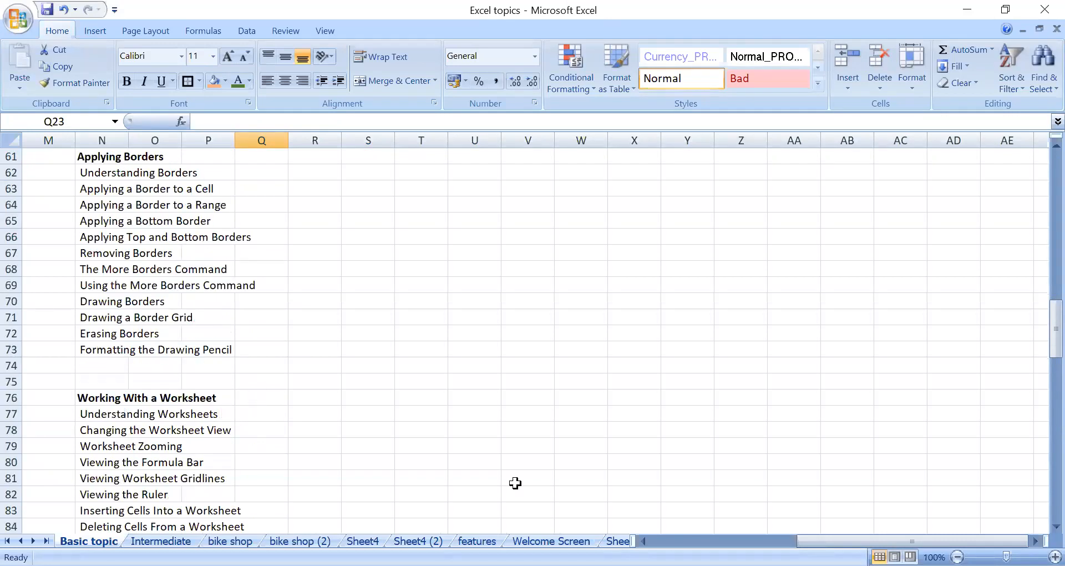
click(33, 540)
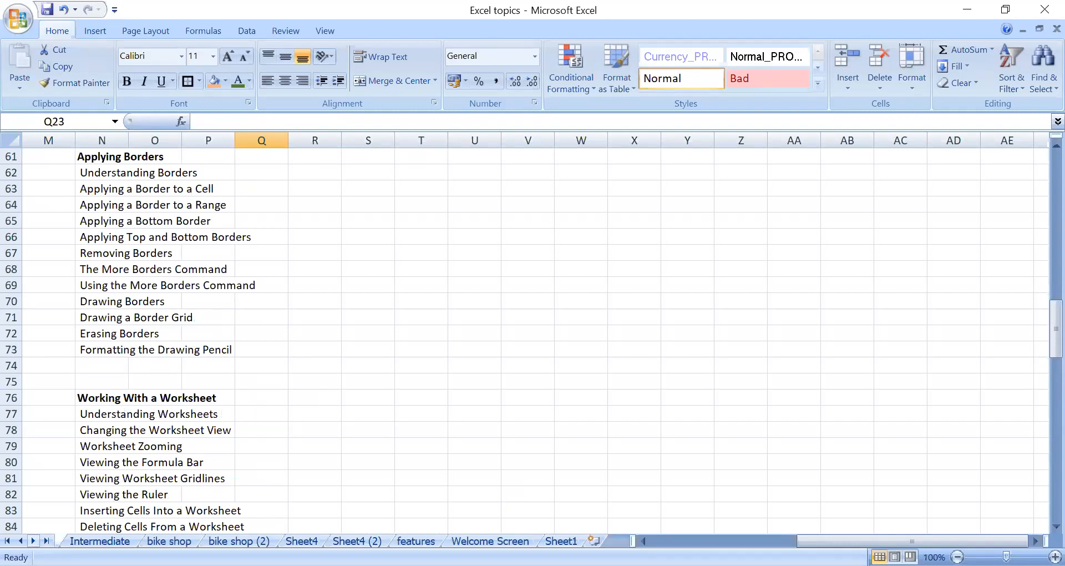
click(561, 541)
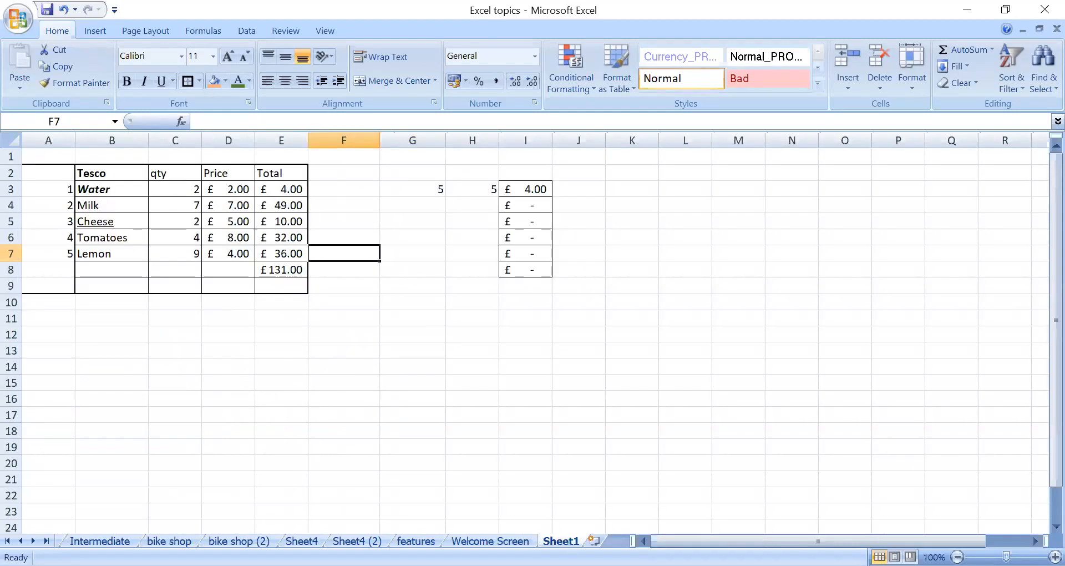
Step: Insert a blank column before the Price column of the Tesco table, and delete that blank column again
click(261, 383)
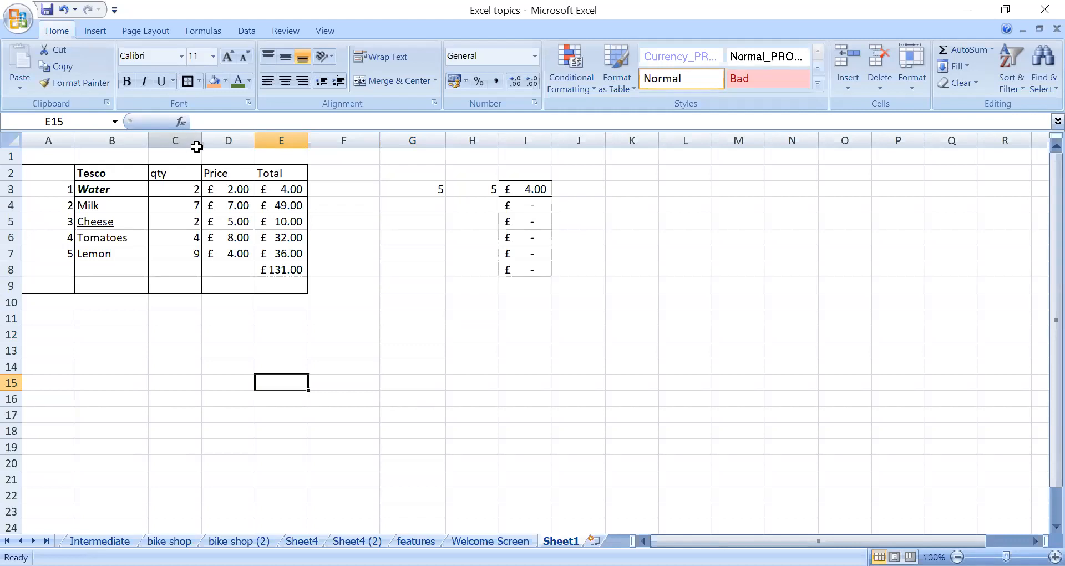
click(227, 140)
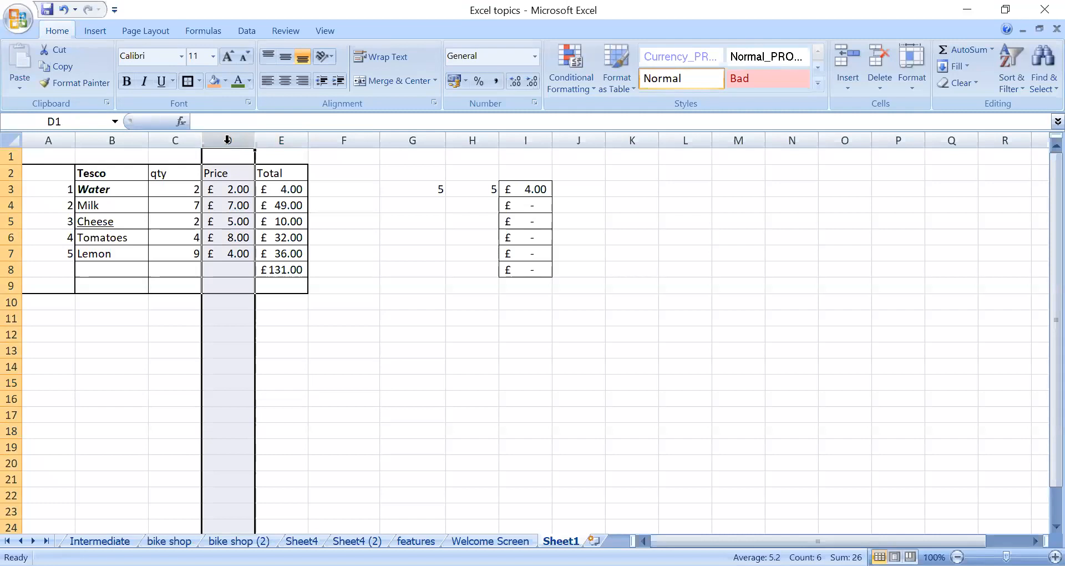
right_click(228, 141)
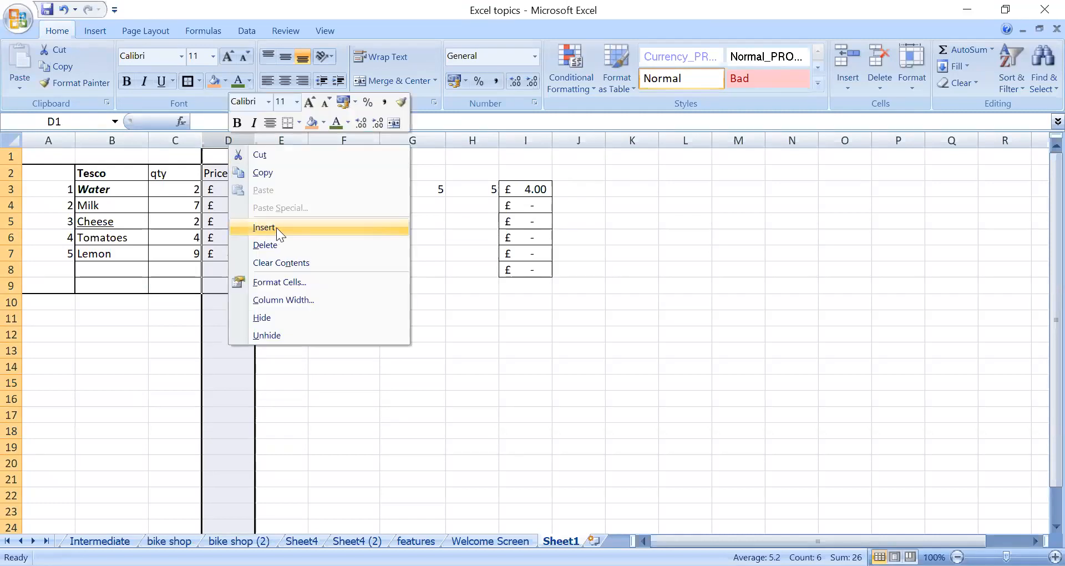
click(276, 227)
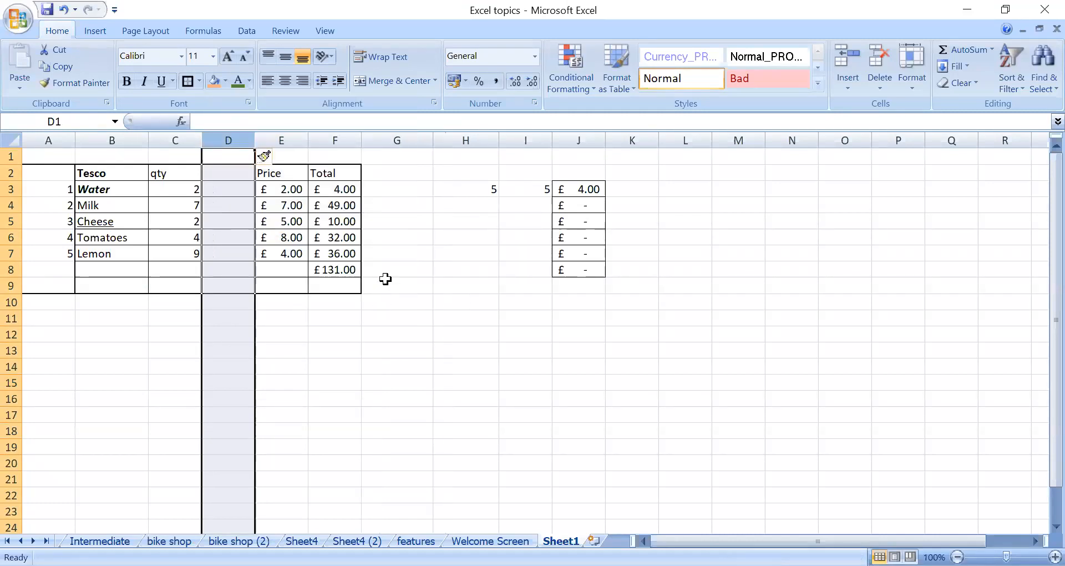
right_click(234, 139)
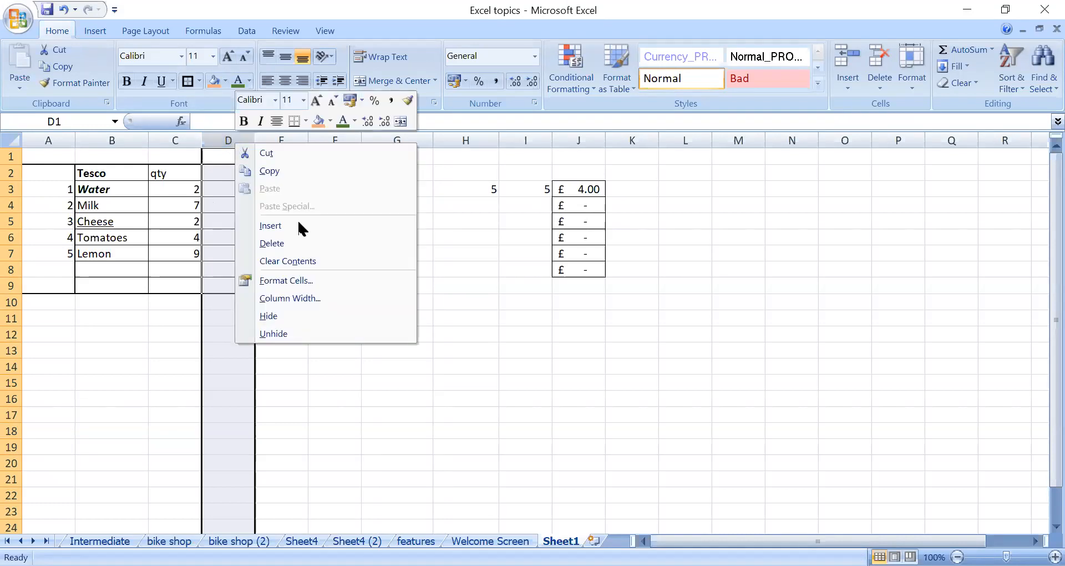
click(276, 244)
click(373, 378)
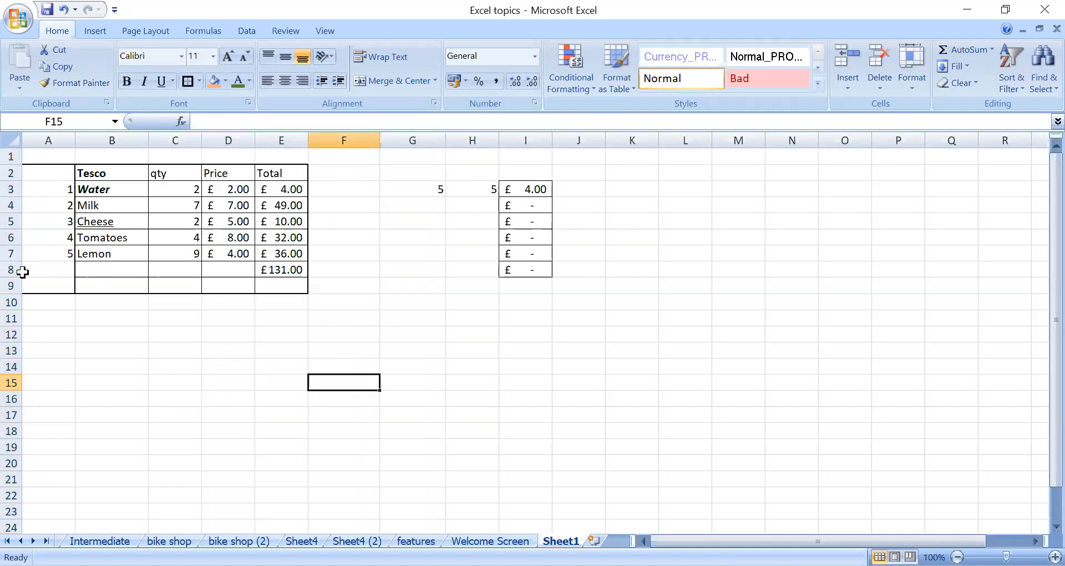
Step: Insert two blank rows between the Lemon row and the grand total row, and check the sum formula in E10
drag(12, 270, 12, 286)
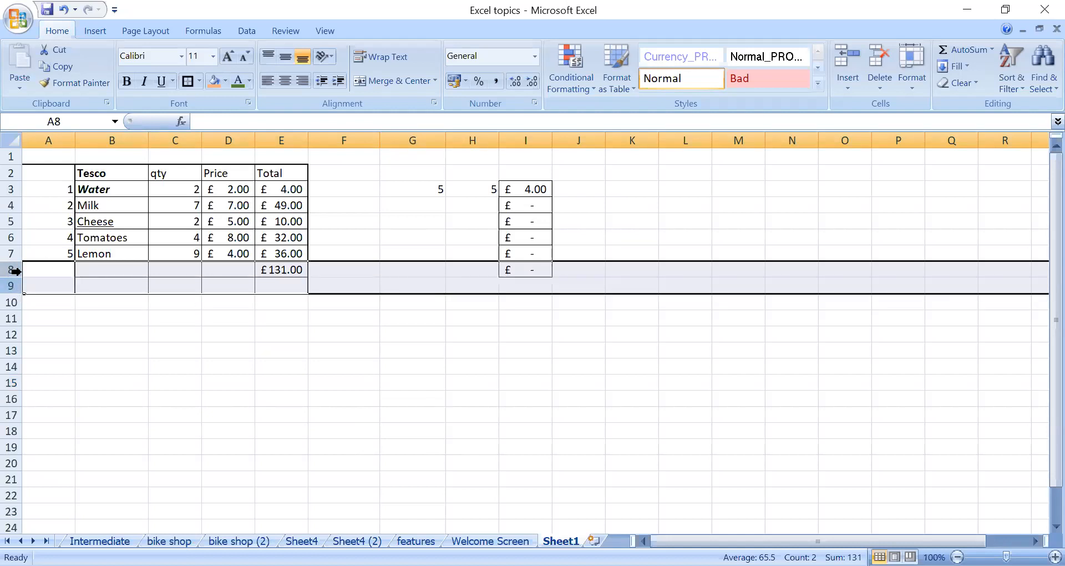
right_click(20, 272)
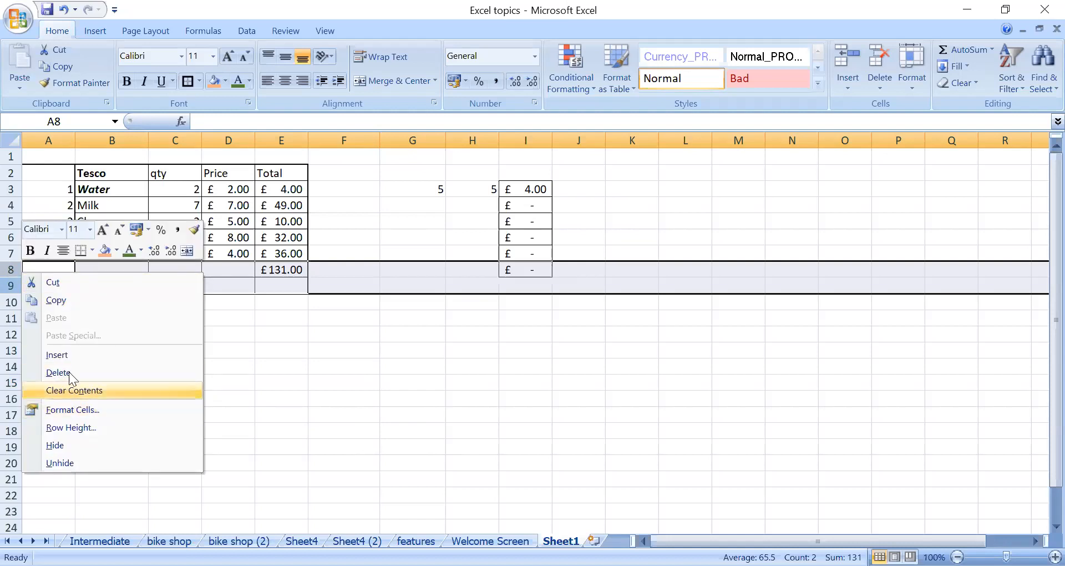
click(66, 355)
click(321, 363)
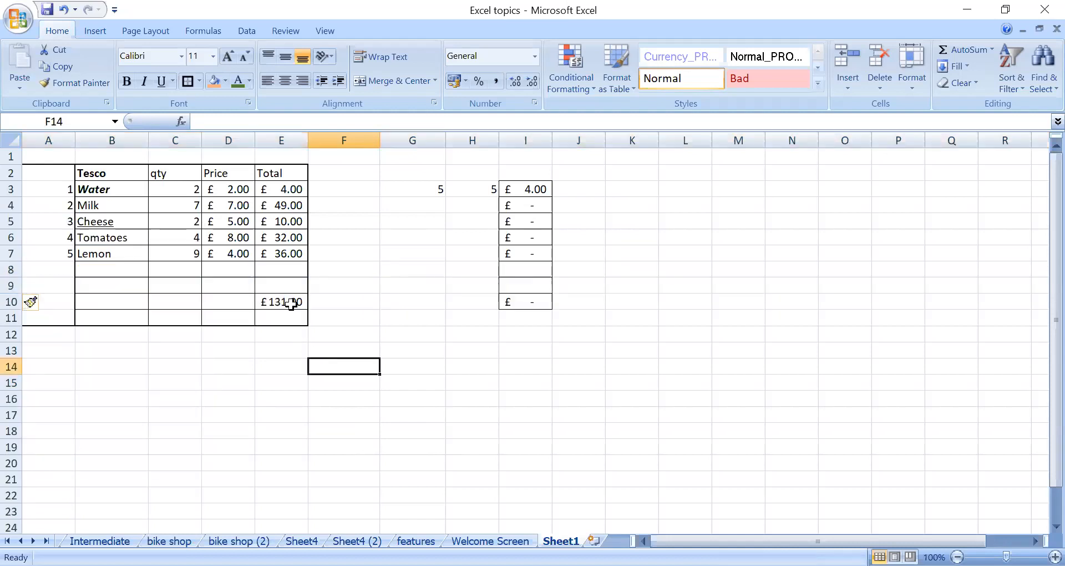
click(292, 305)
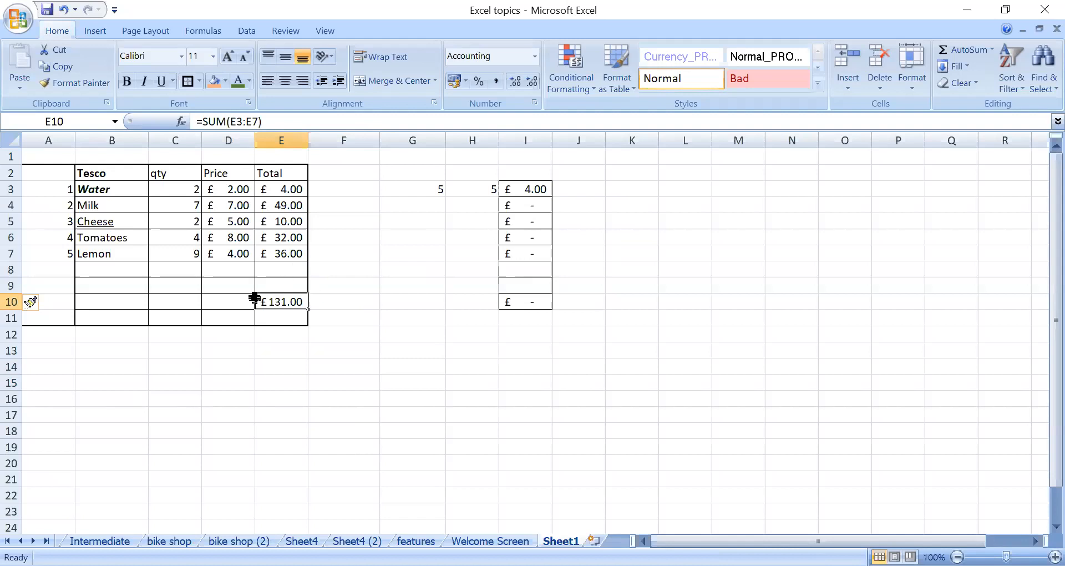
click(98, 268)
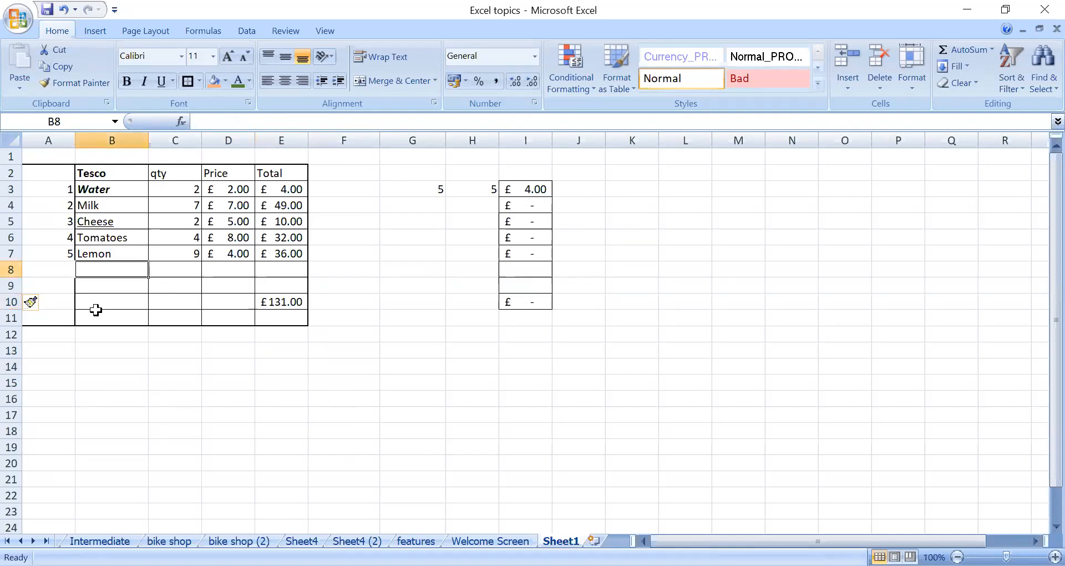
Step: Delete blank row 8 directly below the Lemon row
click(12, 269)
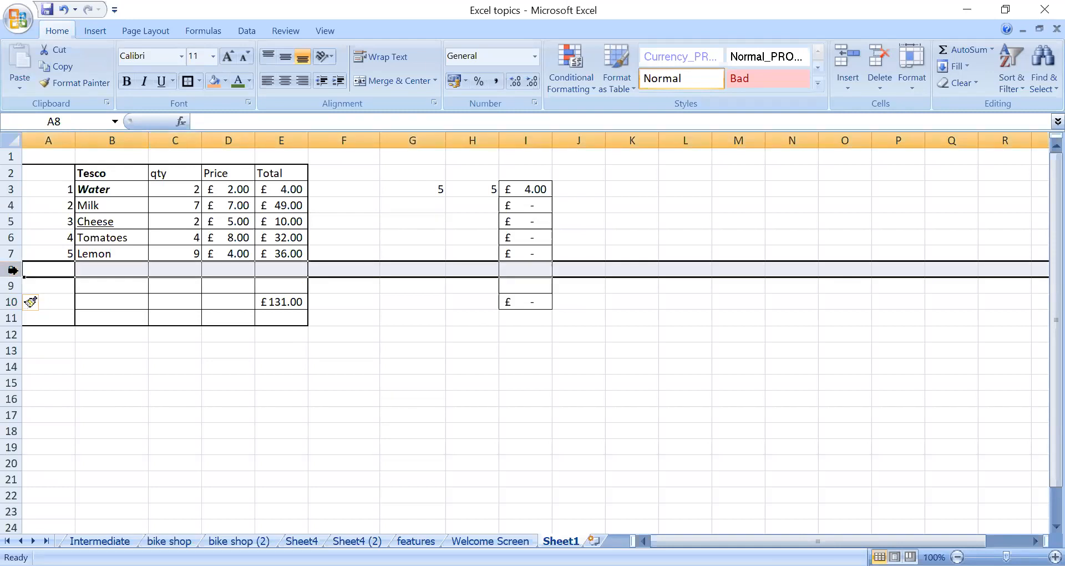
right_click(12, 269)
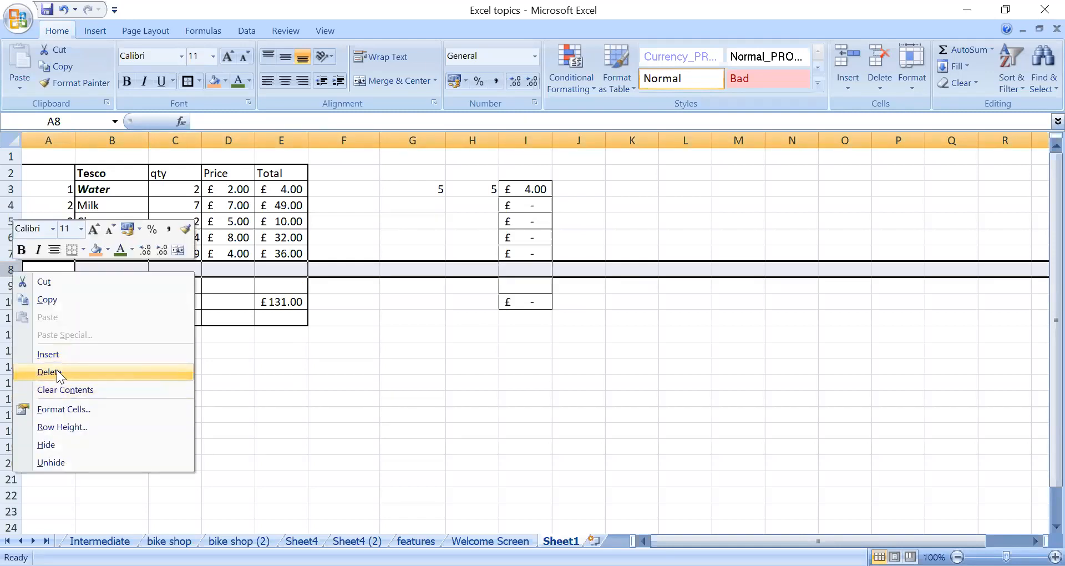
click(57, 371)
click(232, 381)
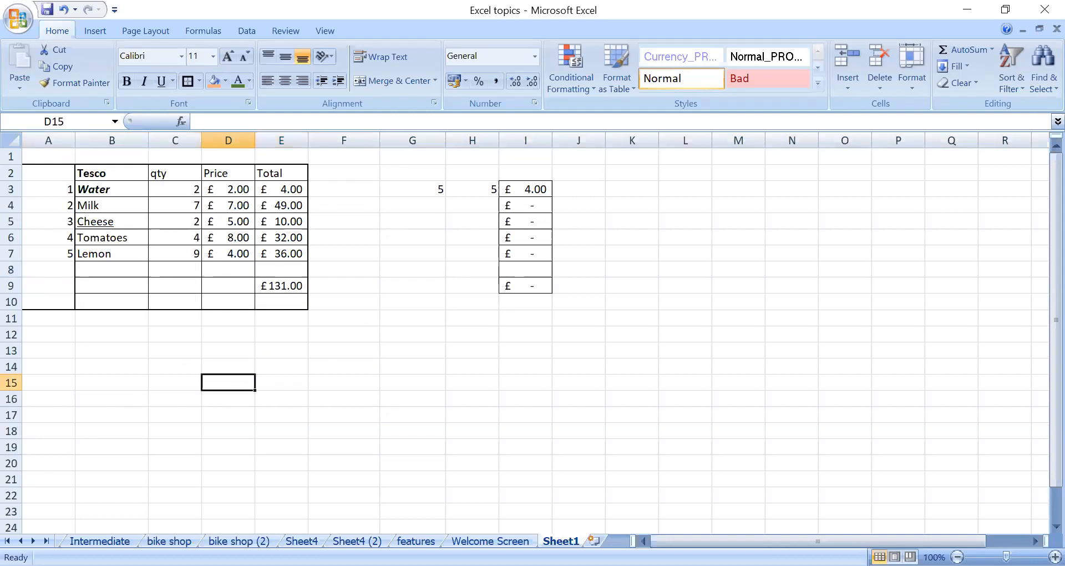
Step: Insert a new blank worksheet at the end of the workbook
click(345, 353)
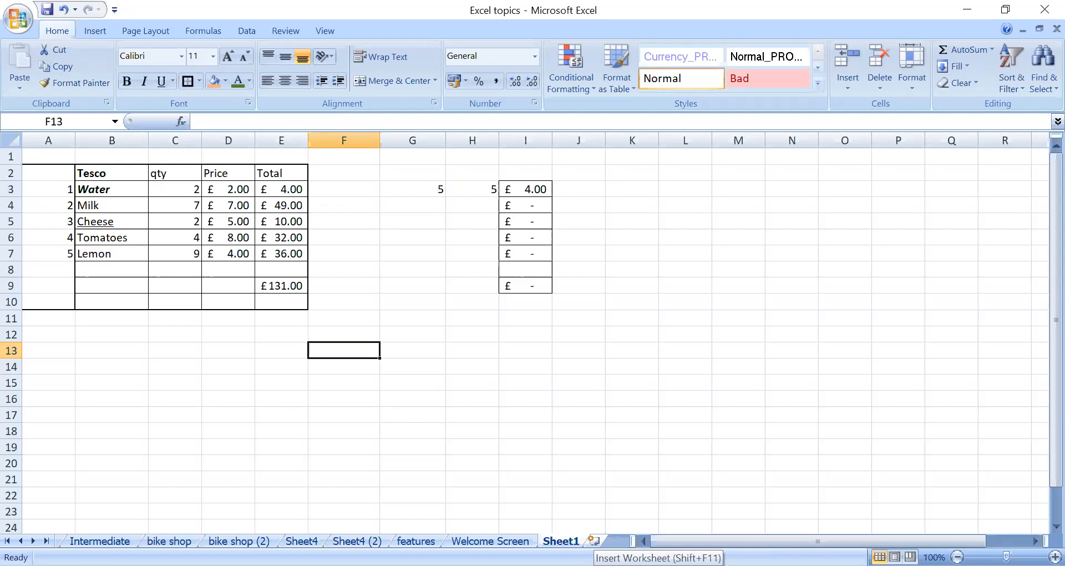
key(shift+F11)
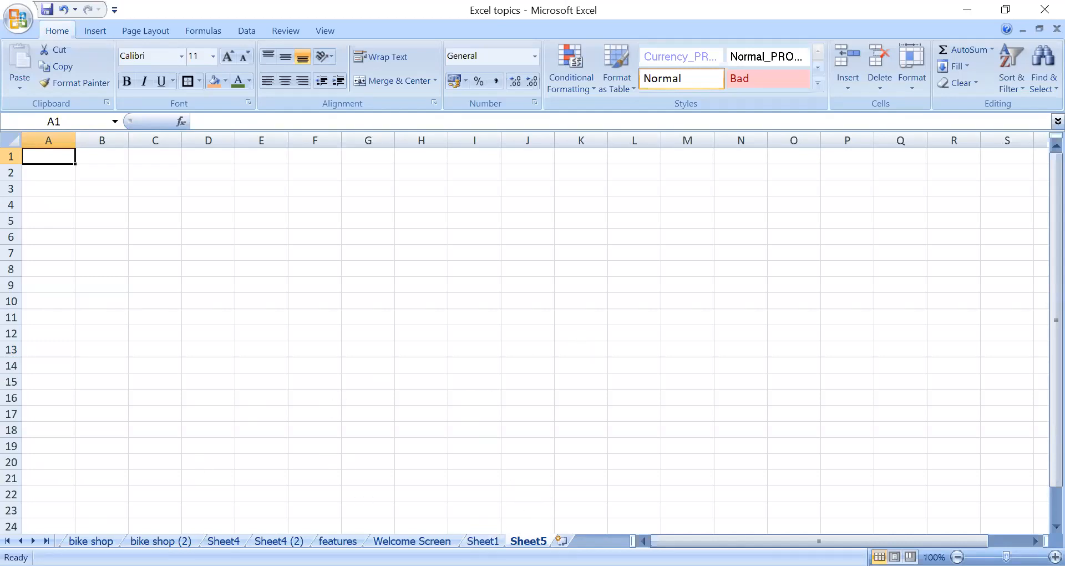
click(20, 541)
click(21, 541)
key(shift+F11)
Step: Move Sheet1 between the bike shop and bike shop (2) sheets
key(ctrl+Page_Up)
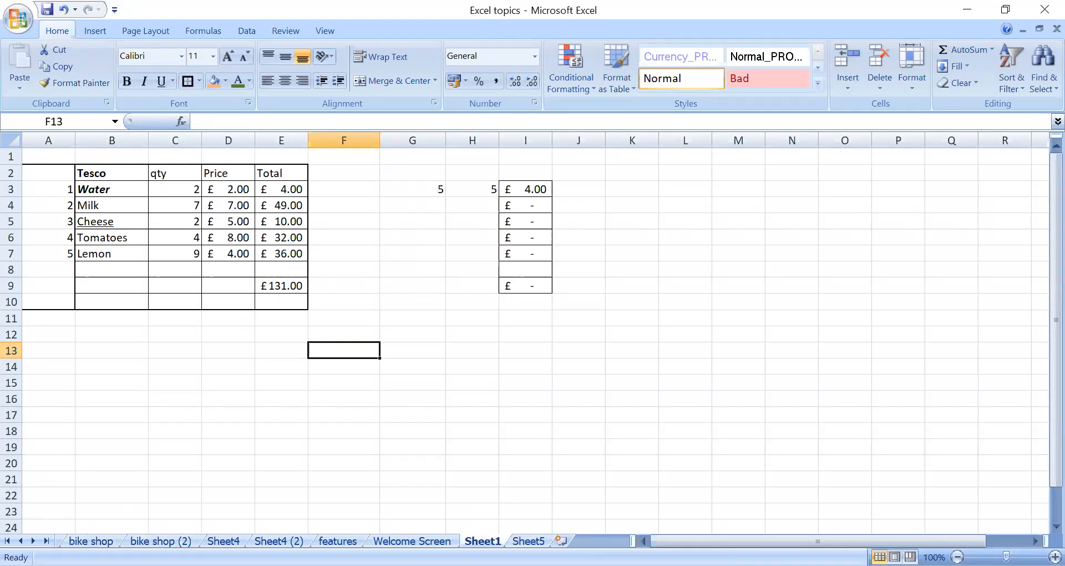
mouse_move(483, 539)
mouse_down()
mouse_move(483, 524)
mouse_move(367, 465)
mouse_up()
mouse_move(368, 465)
mouse_down()
mouse_move(351, 453)
mouse_move(235, 446)
mouse_move(166, 476)
mouse_move(125, 512)
mouse_move(133, 537)
mouse_up()
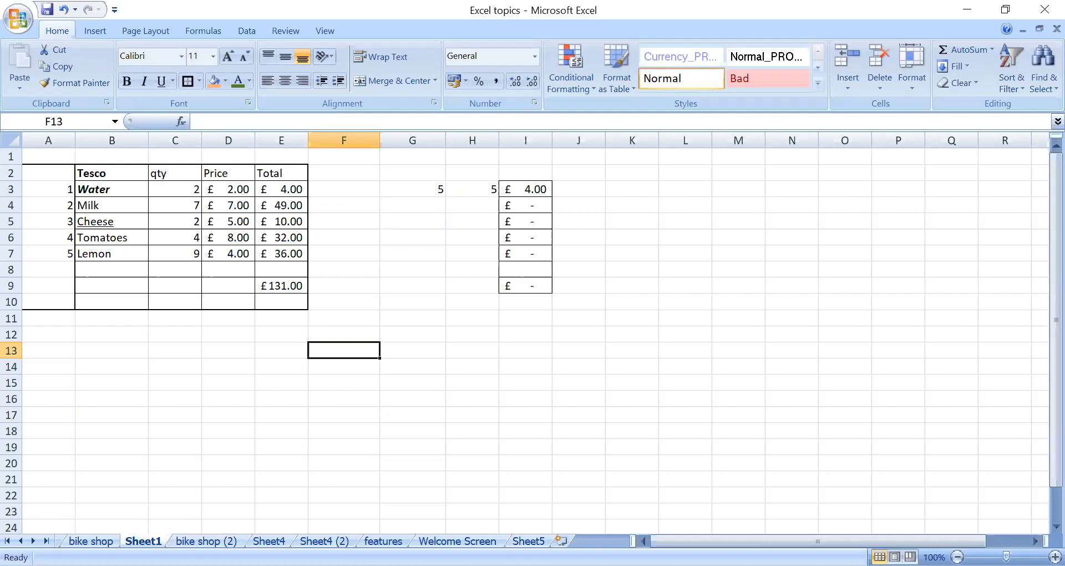
Step: Set Sheet1's tab color to a dark green theme color, and check it by switching to bike shop (2) and back
right_click(151, 541)
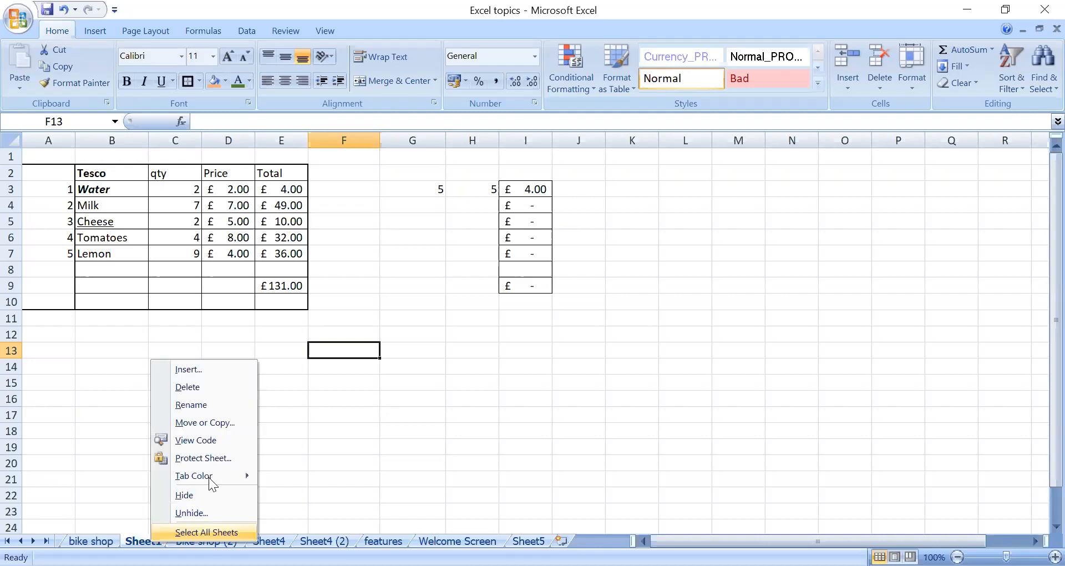
mouse_move(215, 474)
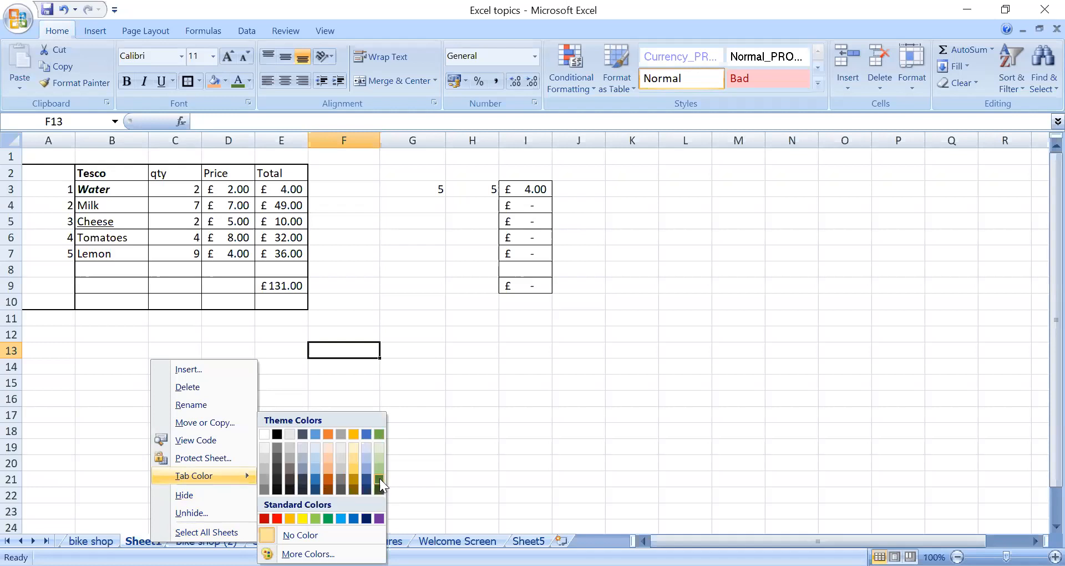
click(81, 465)
click(206, 541)
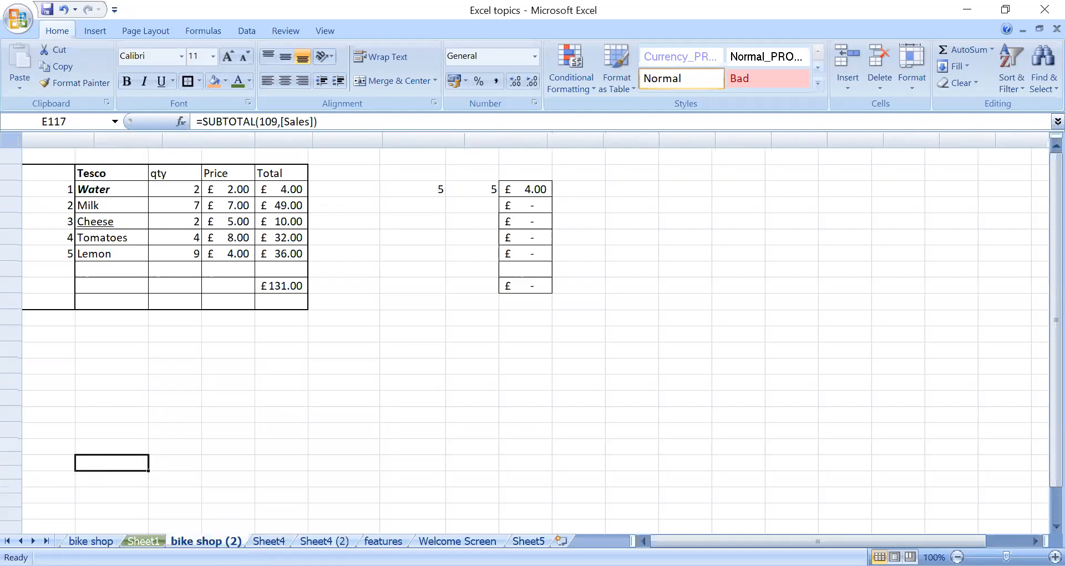
click(143, 541)
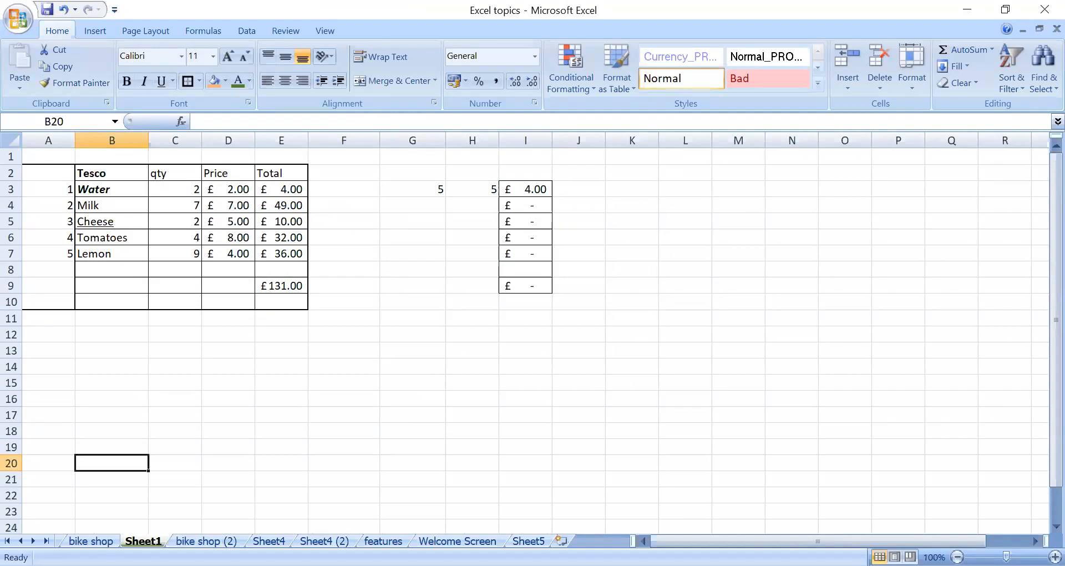
Step: Look through the workbook's sheet tabs, open the blank worksheet Sheet5 and select cell B3
click(20, 541)
click(20, 540)
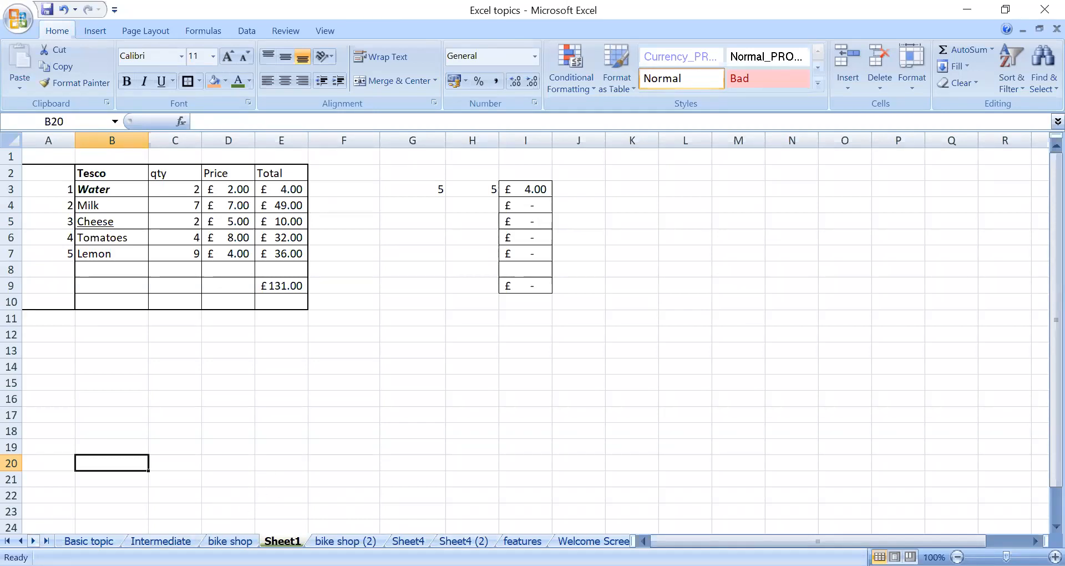
click(34, 541)
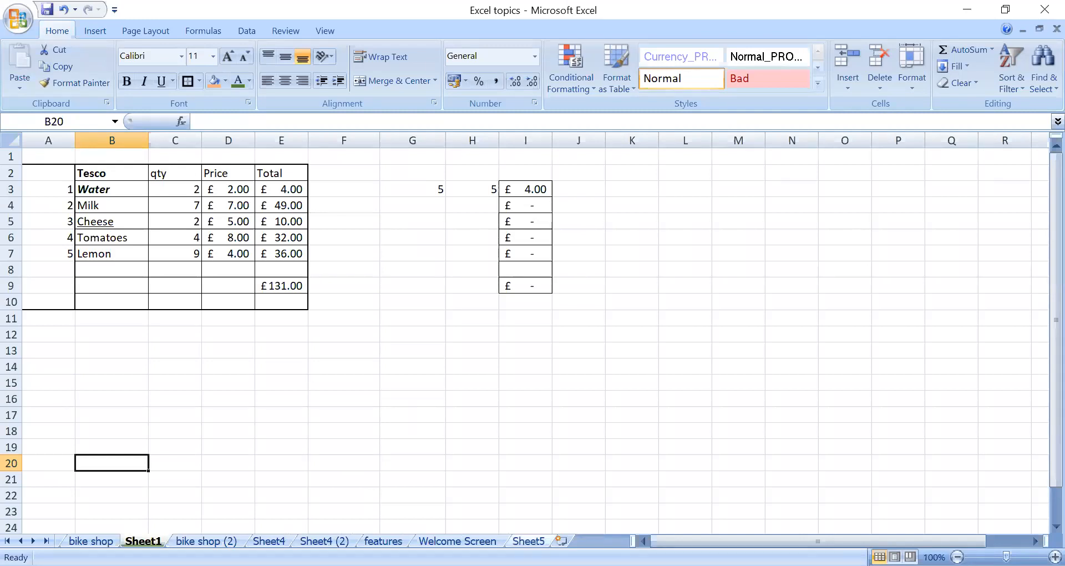
click(519, 539)
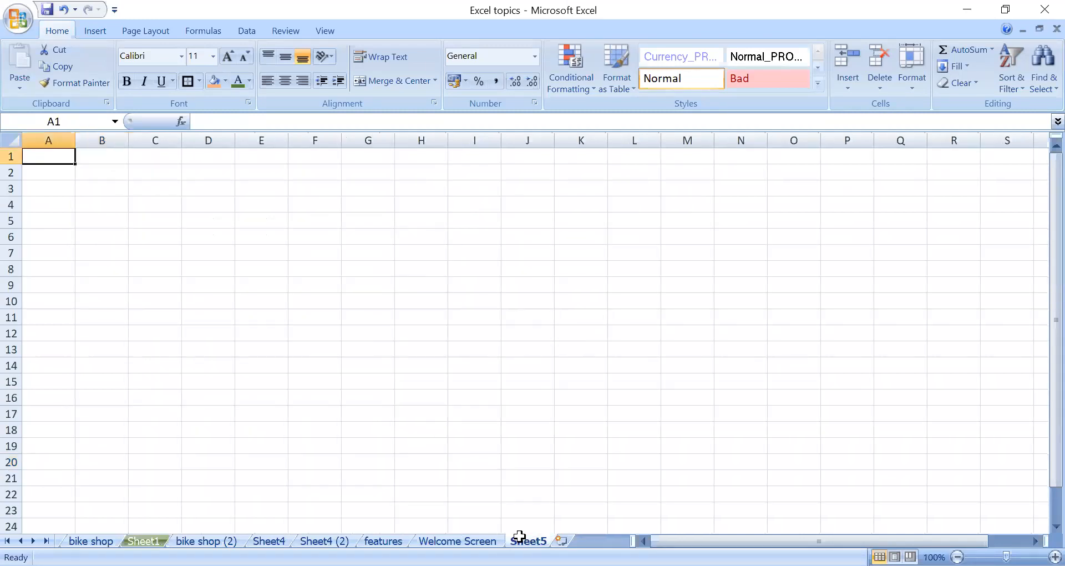
click(119, 194)
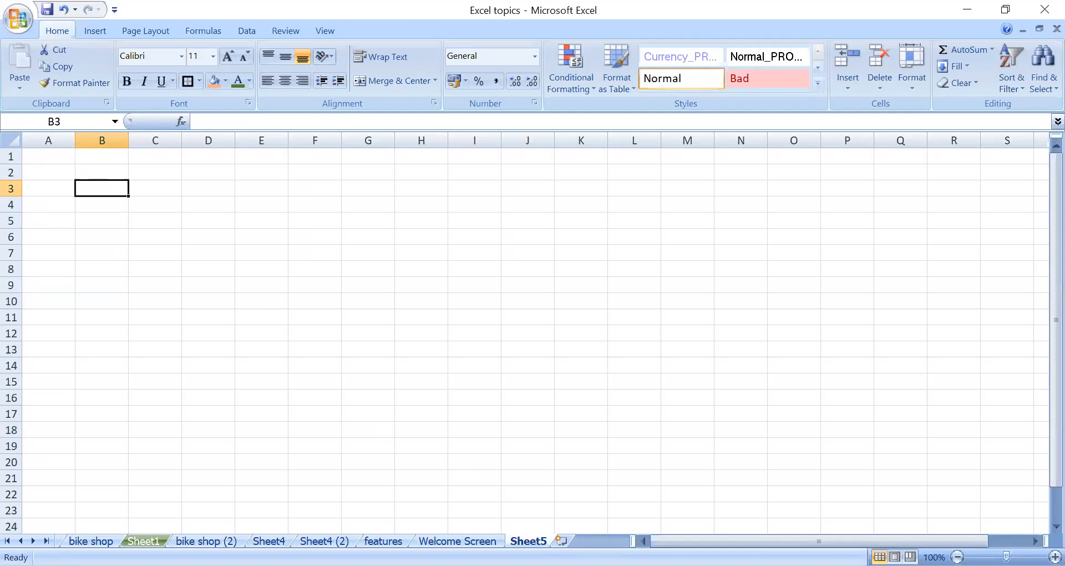
Step: Delete the blank Sheet5 worksheet and return to Sheet1
right_click(526, 540)
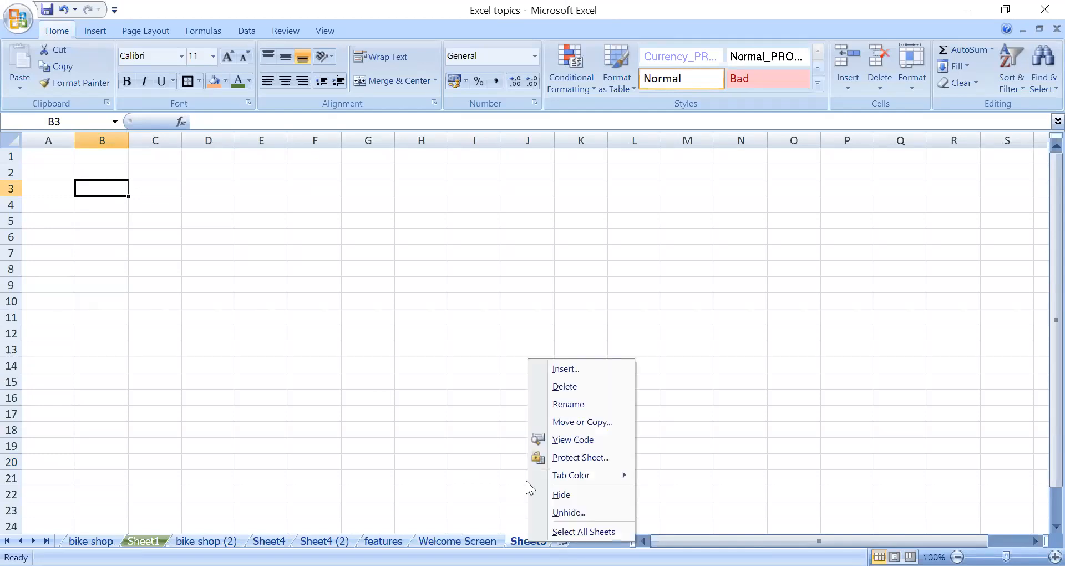
click(571, 386)
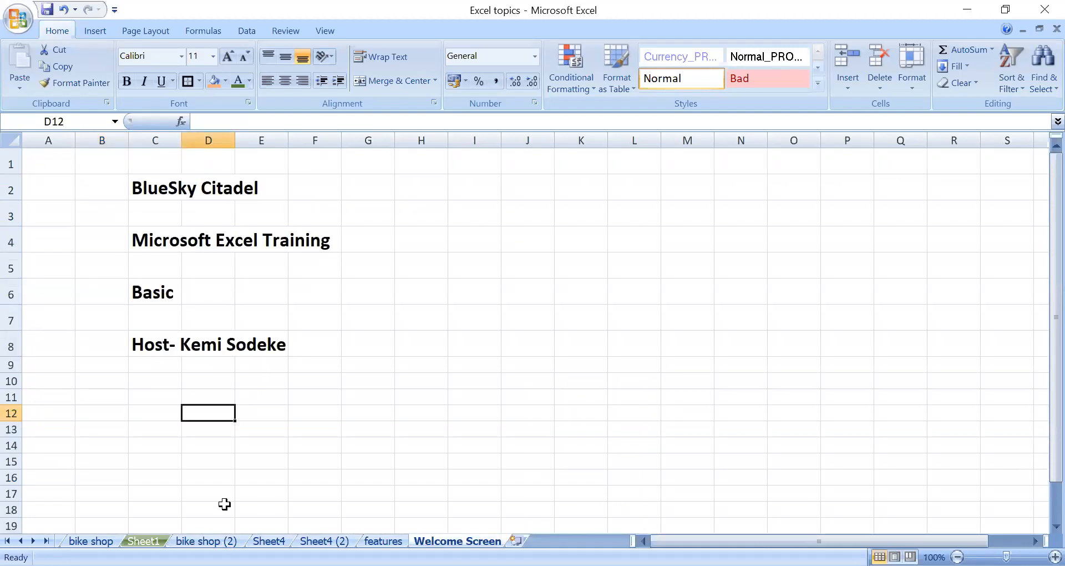
click(143, 540)
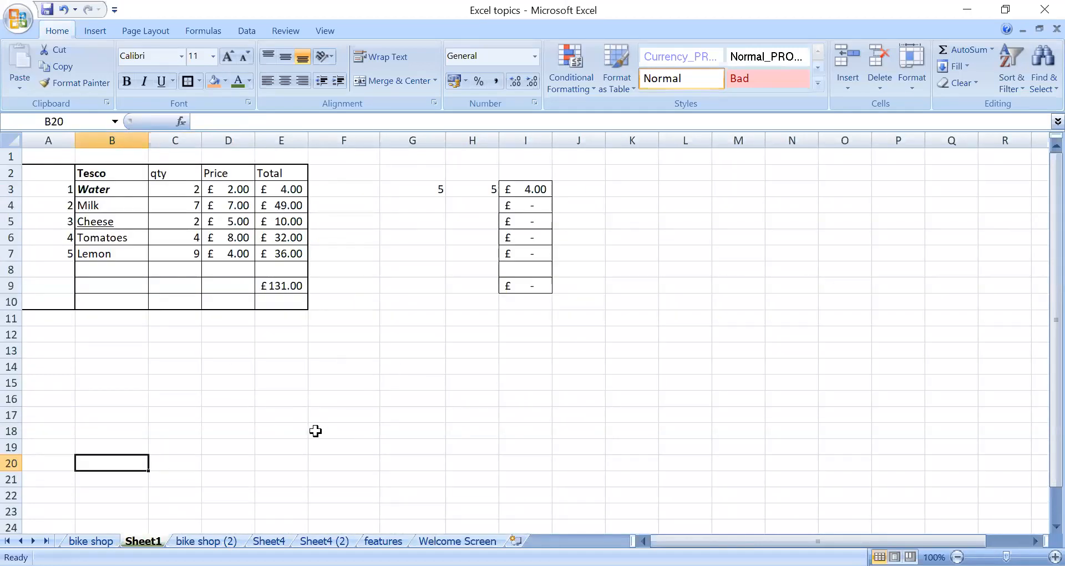
Step: Review the Working With a Worksheet topics in the outline on the Basic topic sheet
click(21, 541)
click(20, 541)
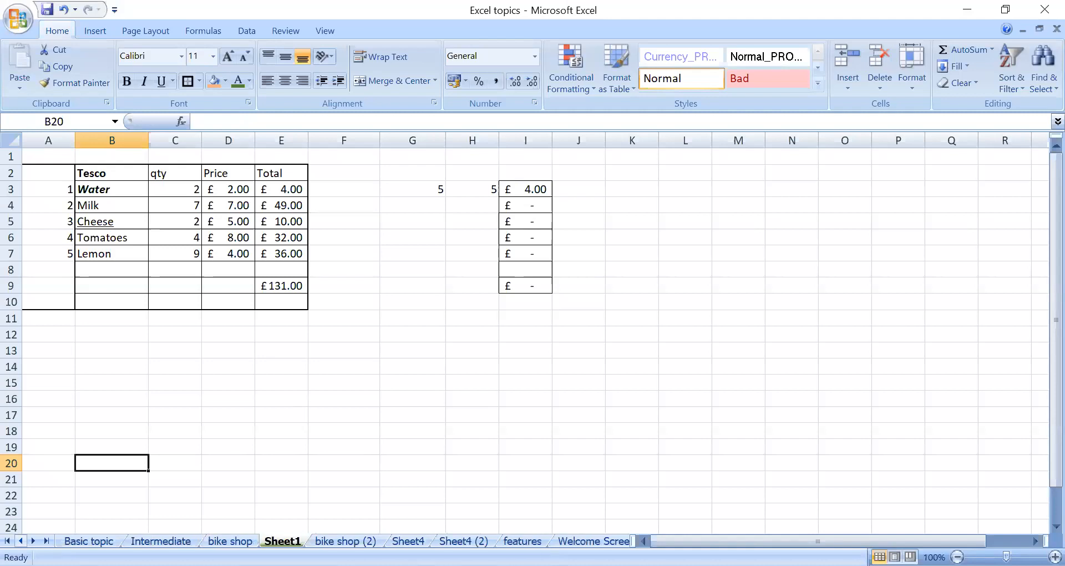
click(91, 540)
scroll(268, 370, down, 3)
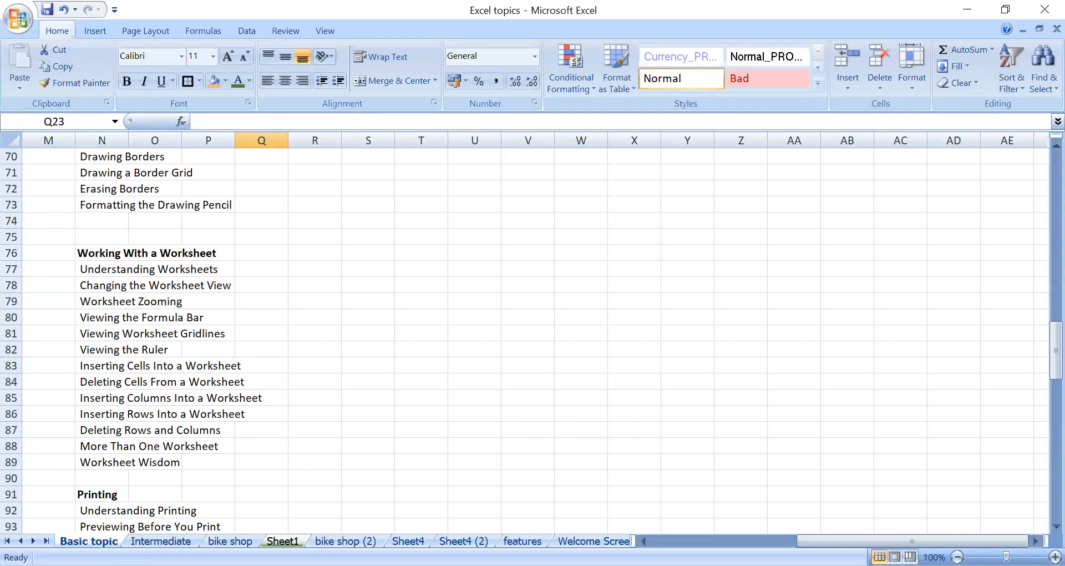
Step: Show Sheet1 in Page Break Preview and dismiss the welcome message with the option not to show it again
click(282, 541)
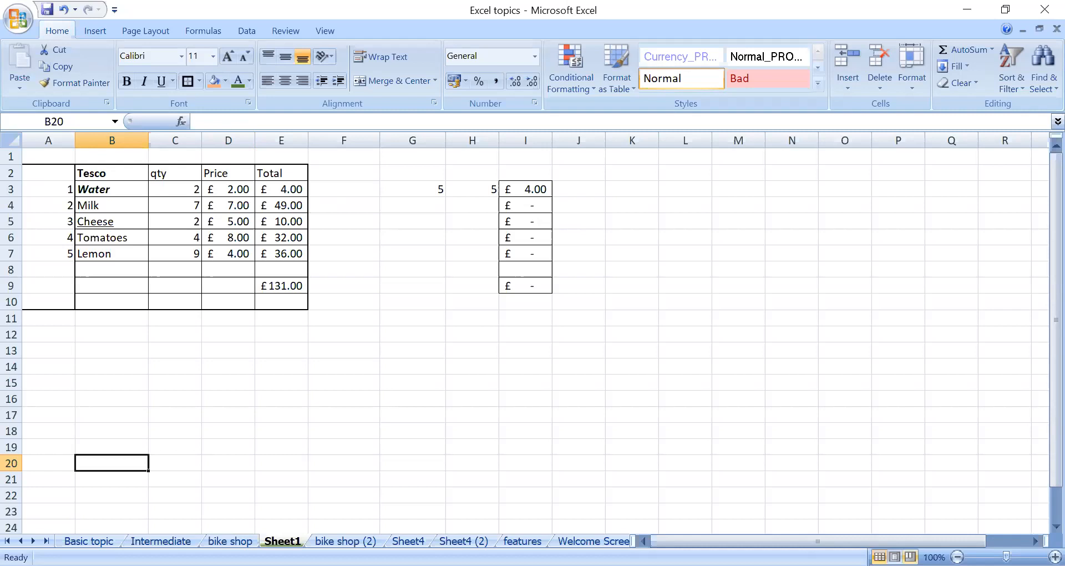
key(alt+w)
key(i)
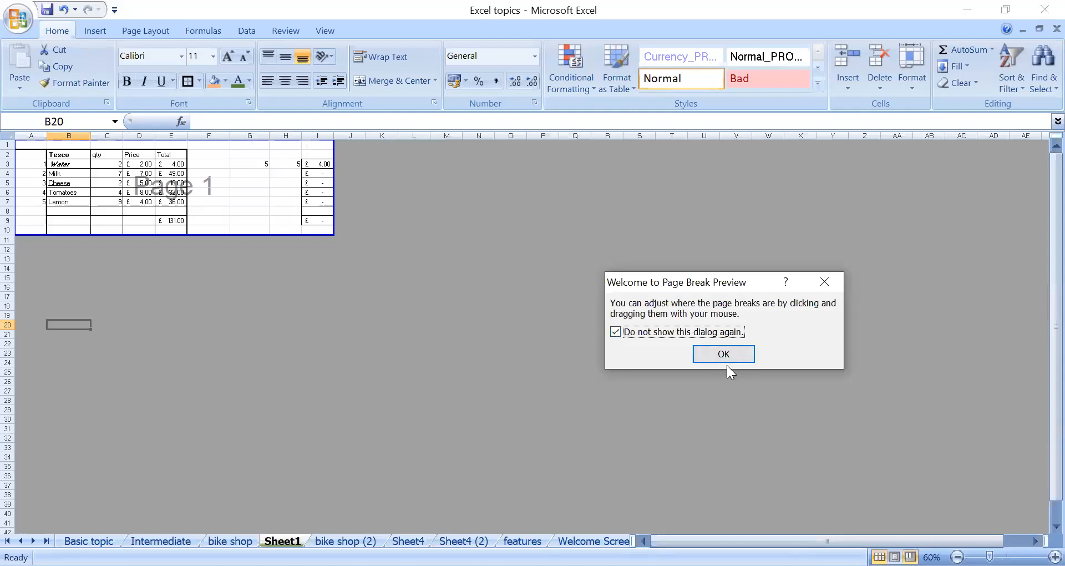
click(728, 356)
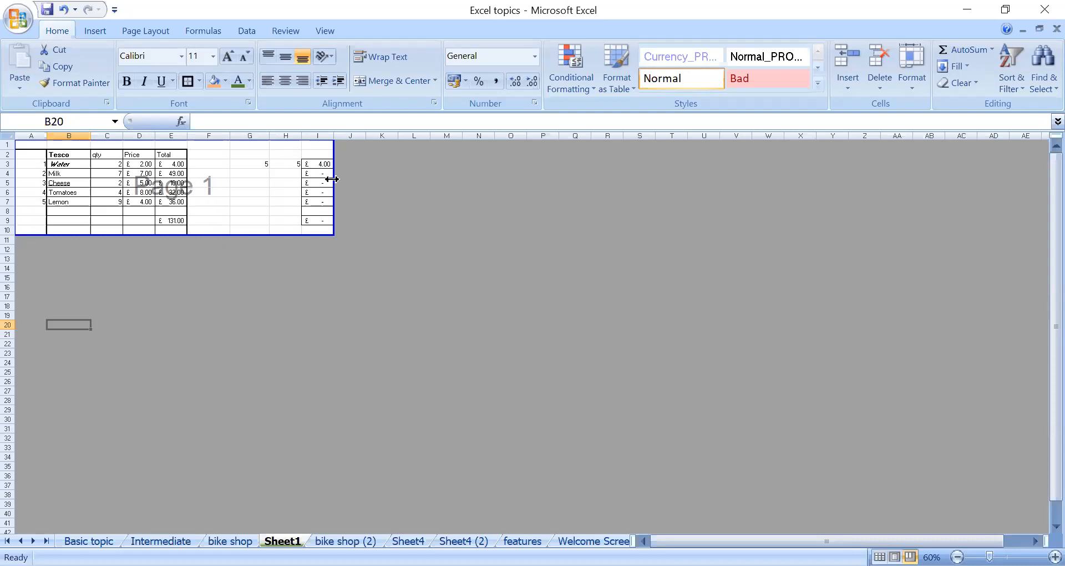
Step: Try excluding columns G to I from the printed page by moving its boundary to column F, and restore the boundary after column I
drag(331, 152, 232, 157)
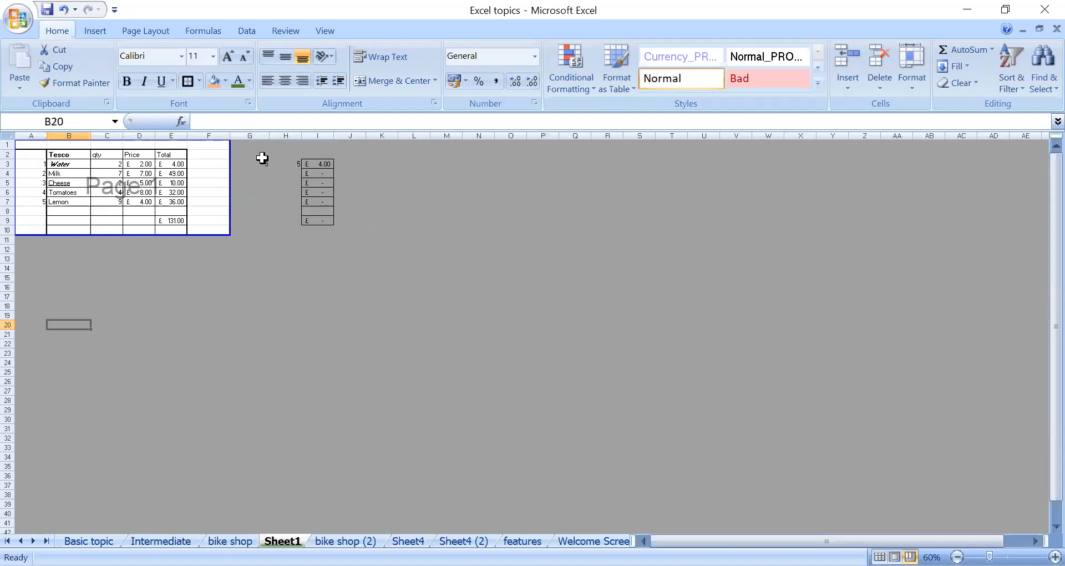
drag(253, 148, 331, 231)
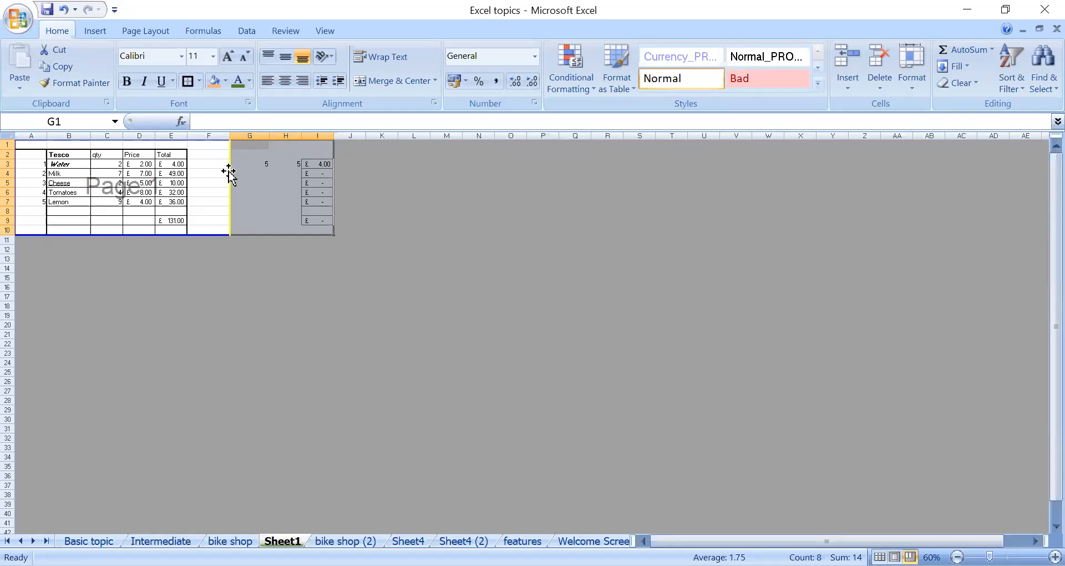
drag(226, 162, 327, 162)
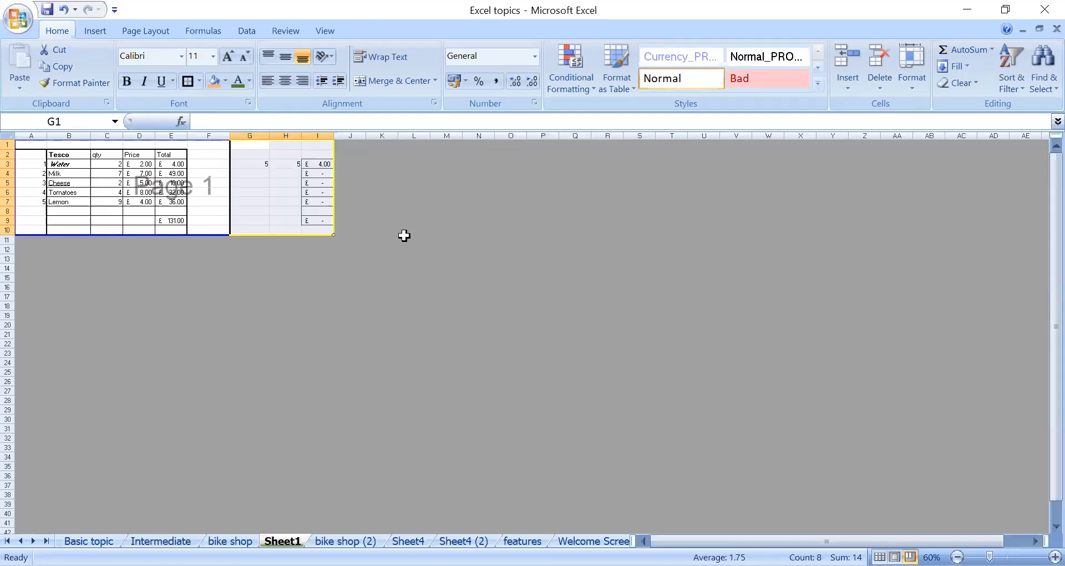
click(230, 276)
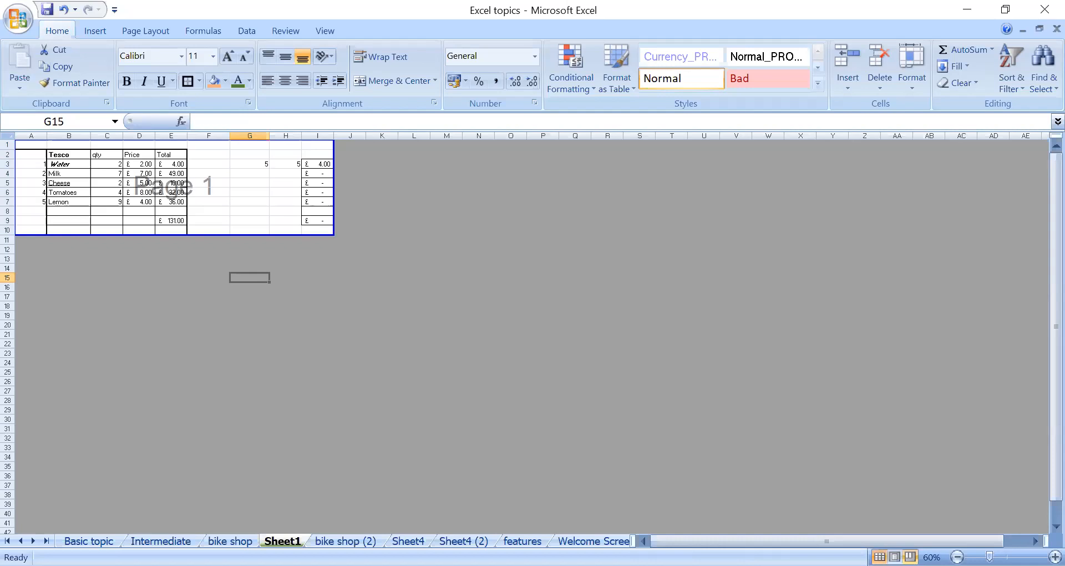
Step: Return Sheet1 to Normal view and try zoom levels of 112%, 94% and 82% before restoring 100%
key(alt+w)
key(l)
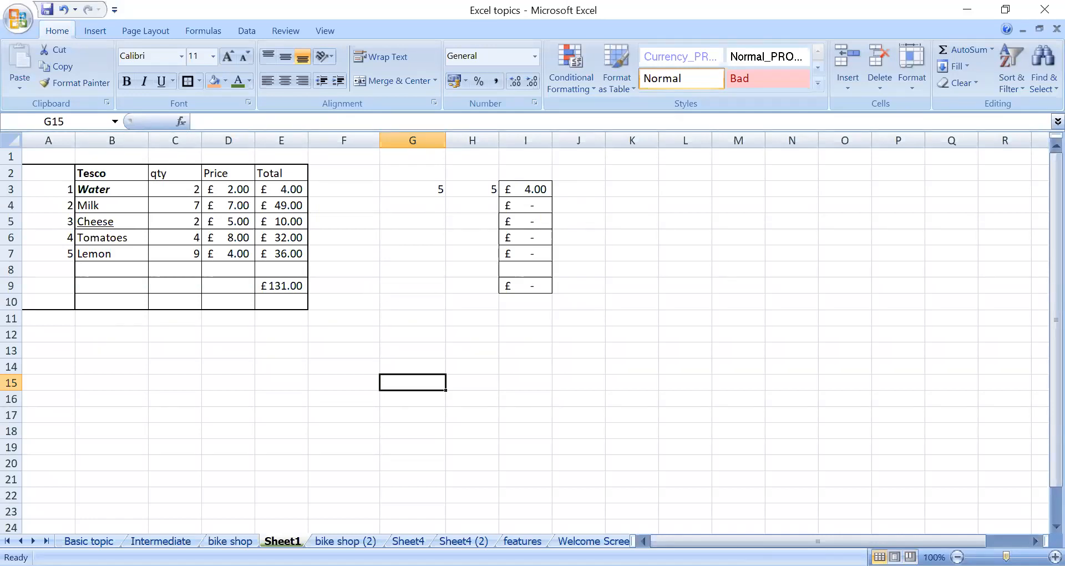
drag(1005, 556, 1006, 556)
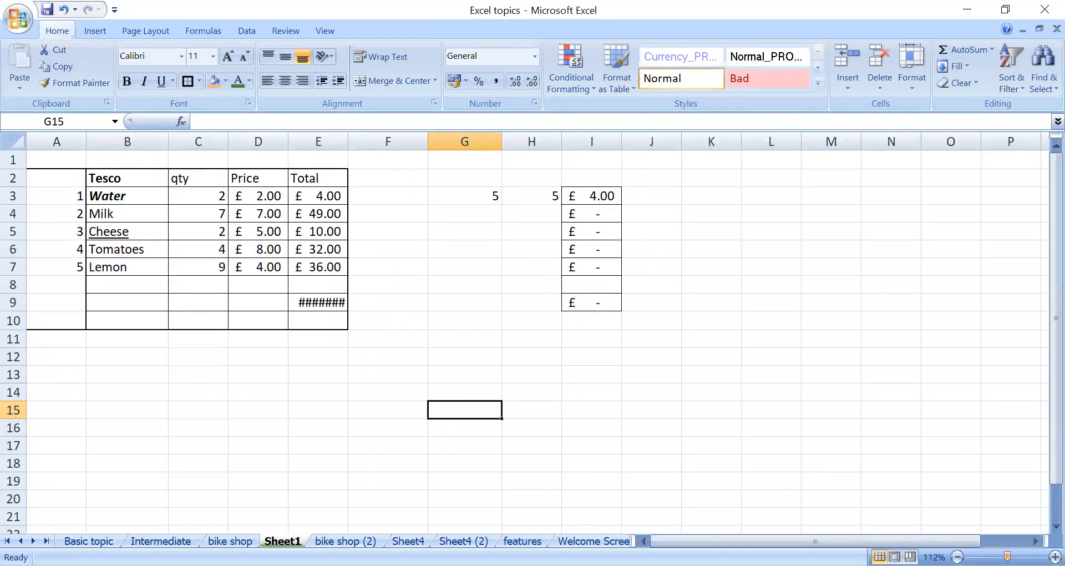
mouse_move(1006, 556)
mouse_down()
mouse_move(994, 556)
mouse_move(1003, 556)
mouse_up()
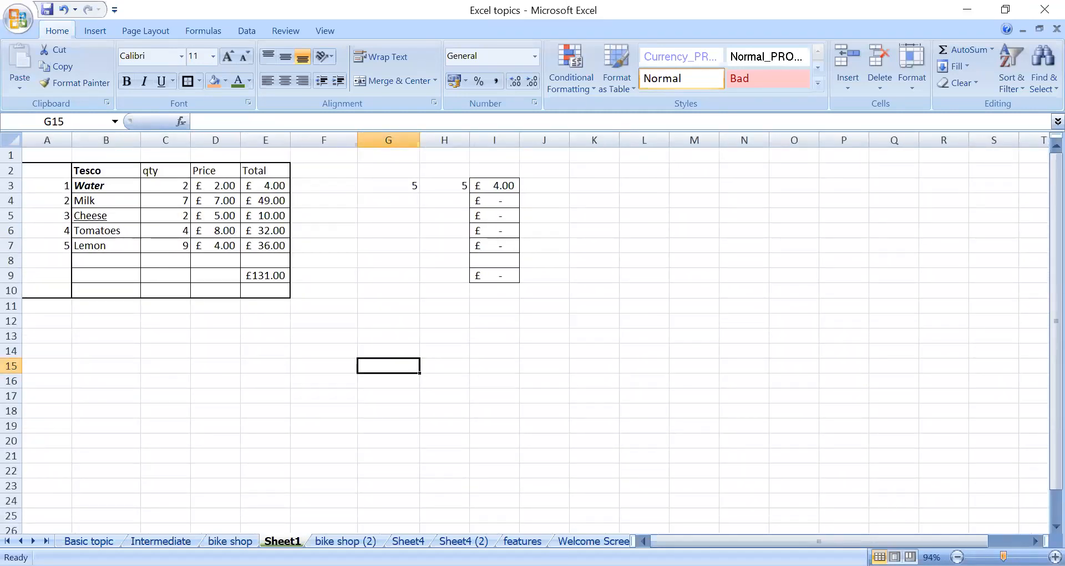
drag(1002, 556, 998, 556)
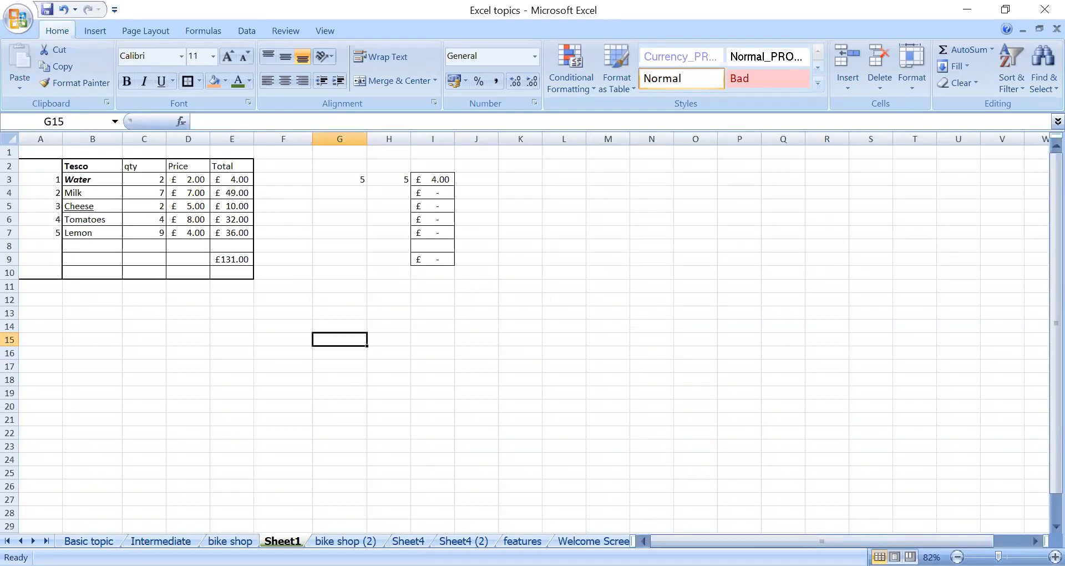
scroll(554, 463, up, 2)
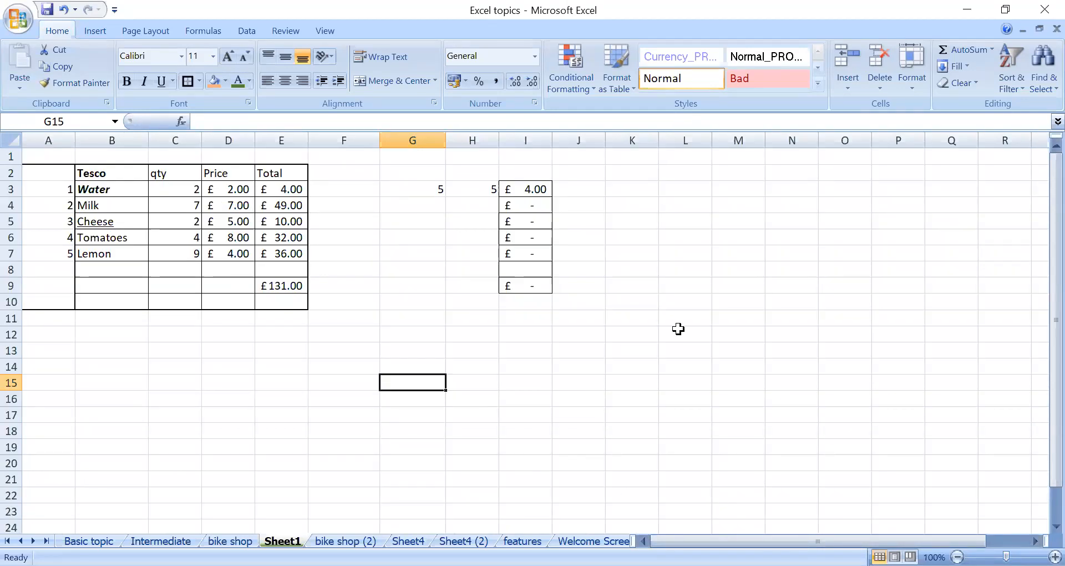
Step: Check the average, count and sum of the totals in E3:E7 and look through the status bar customization options
click(211, 400)
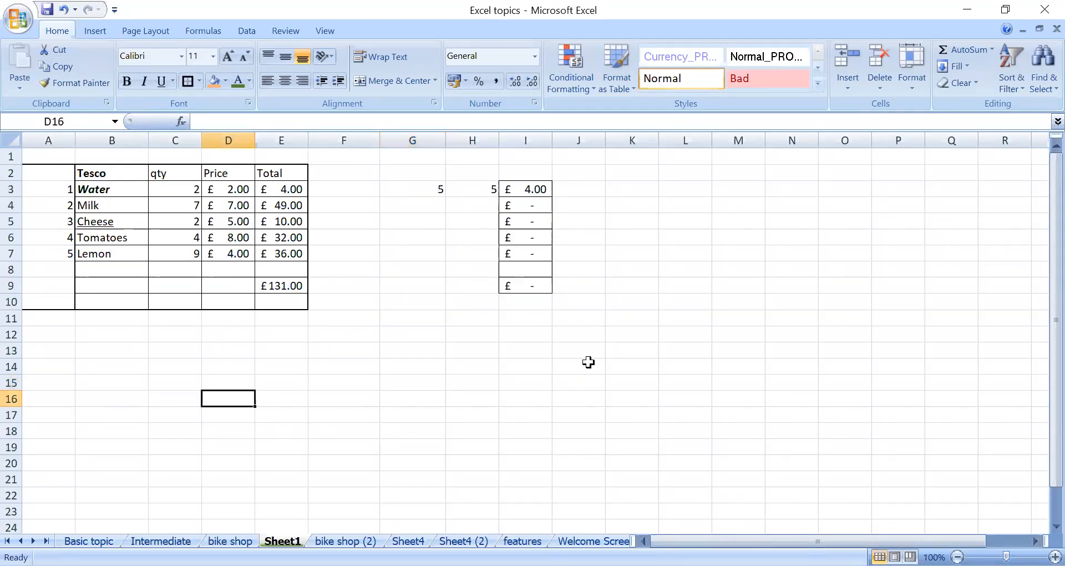
drag(292, 191, 299, 253)
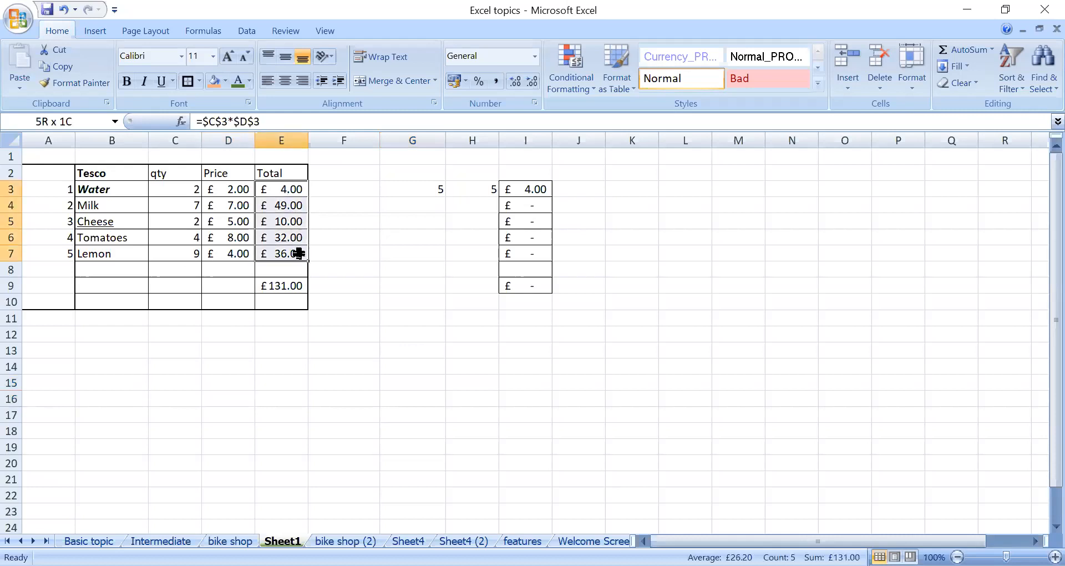
click(381, 242)
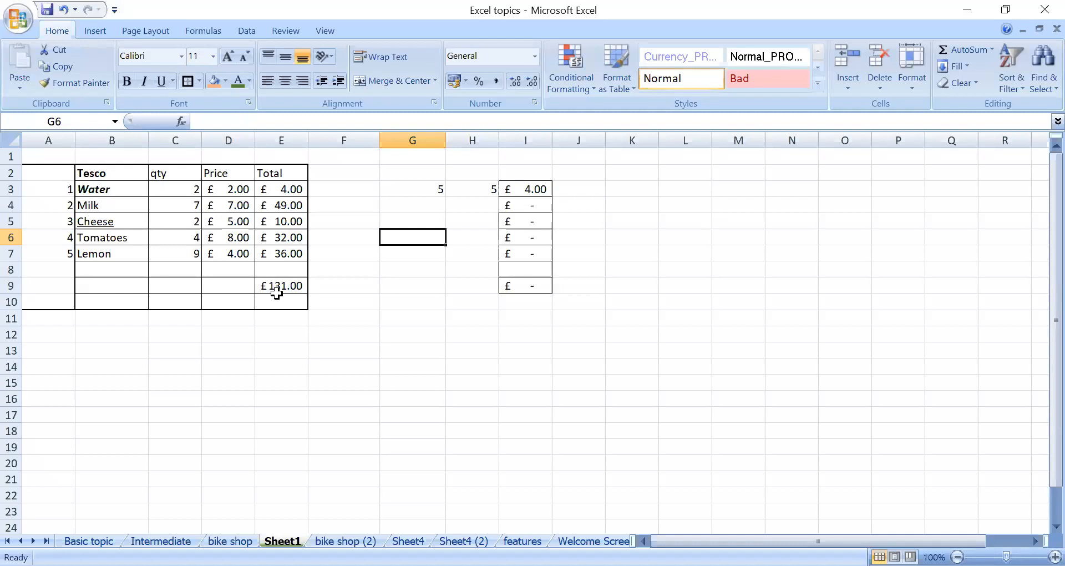
click(284, 188)
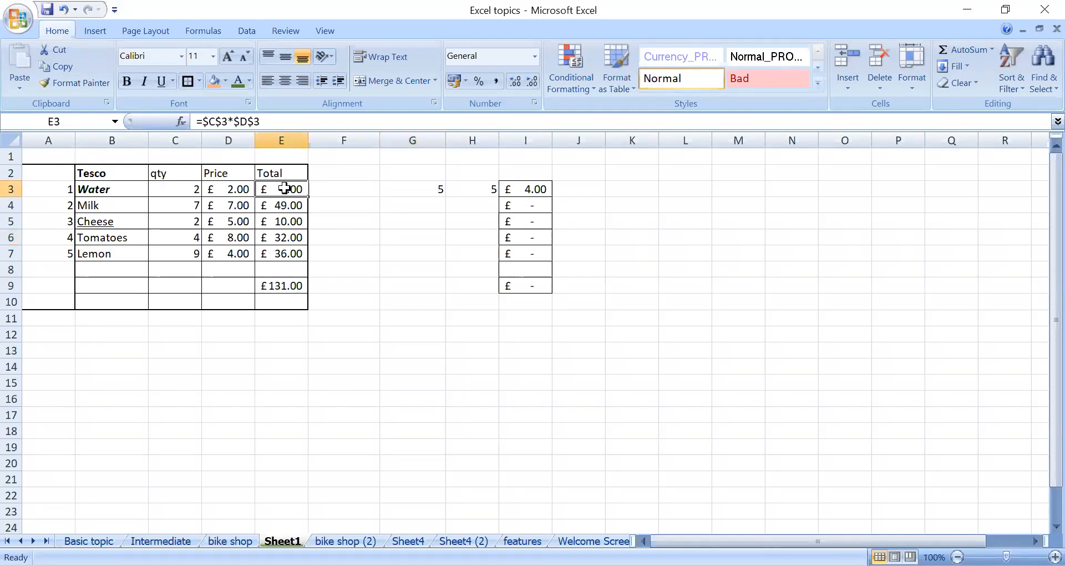
drag(284, 188, 281, 252)
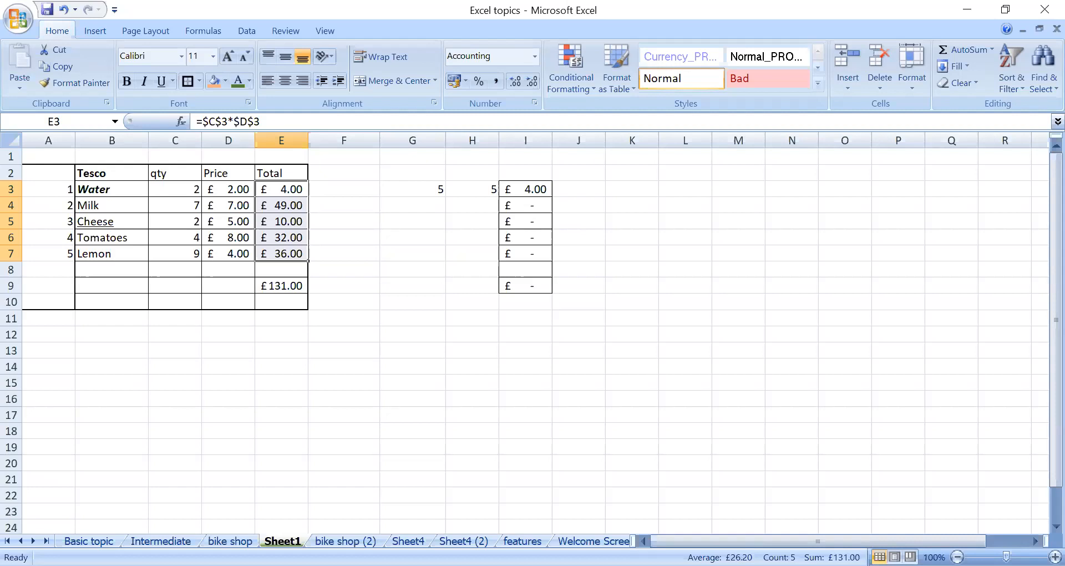
right_click(639, 557)
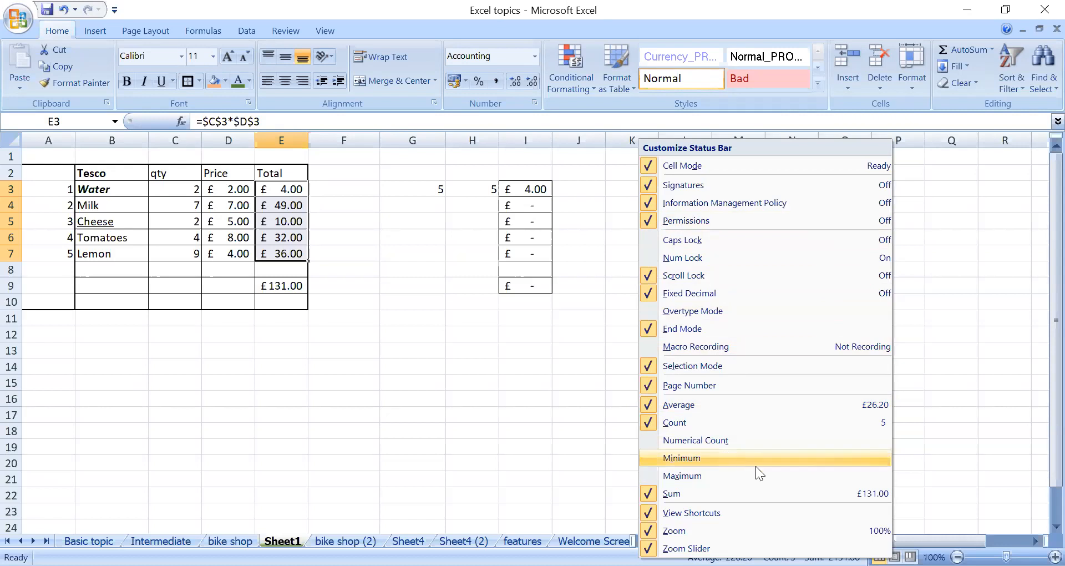
click(527, 453)
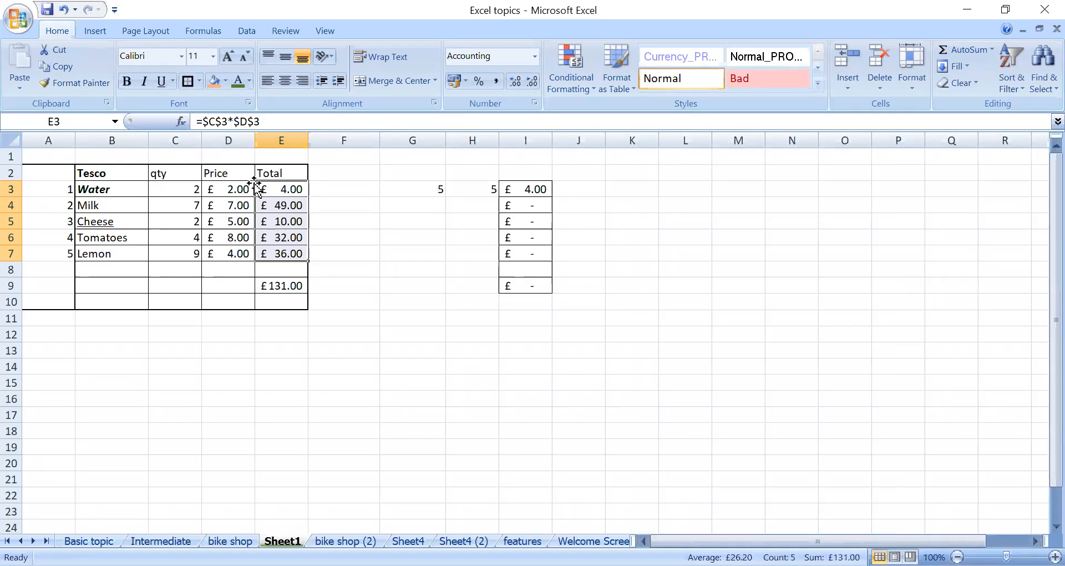
Step: Compare the average, count and sum of the prices in D3:D7 with those of the totals in E3:E7
drag(240, 190, 240, 255)
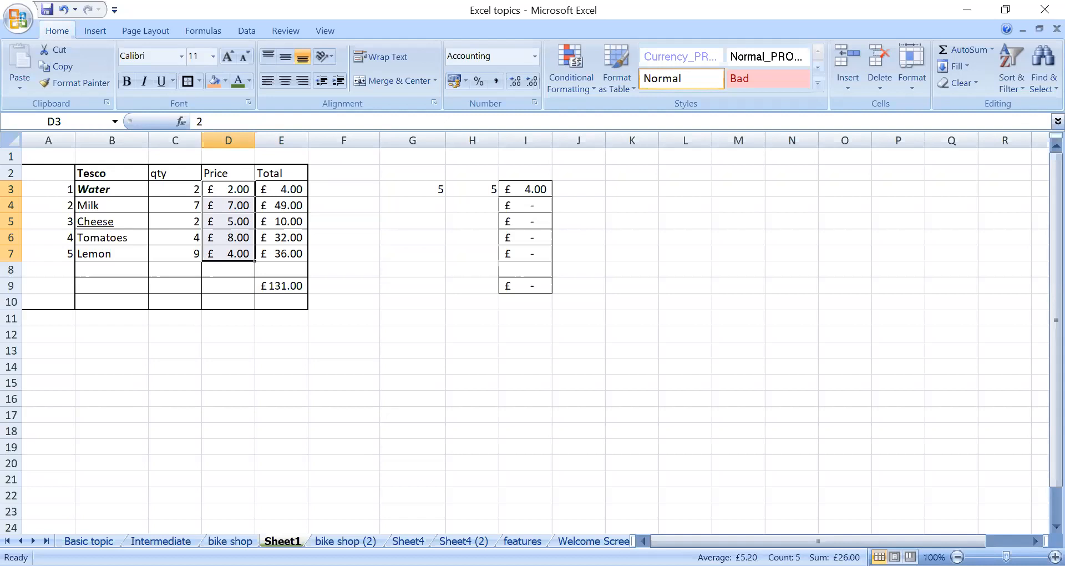
click(391, 380)
drag(280, 184, 281, 254)
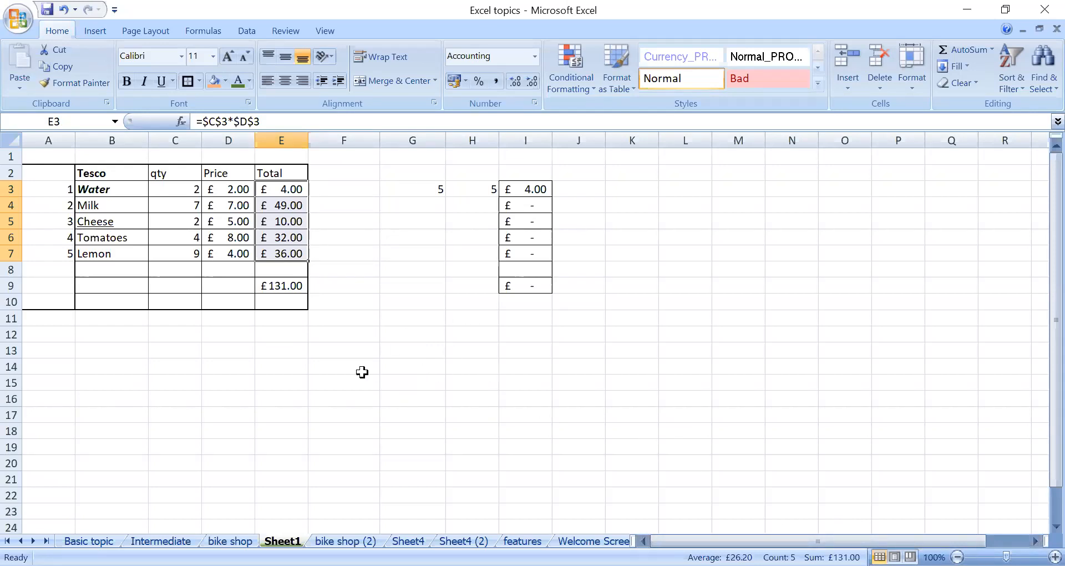
click(301, 366)
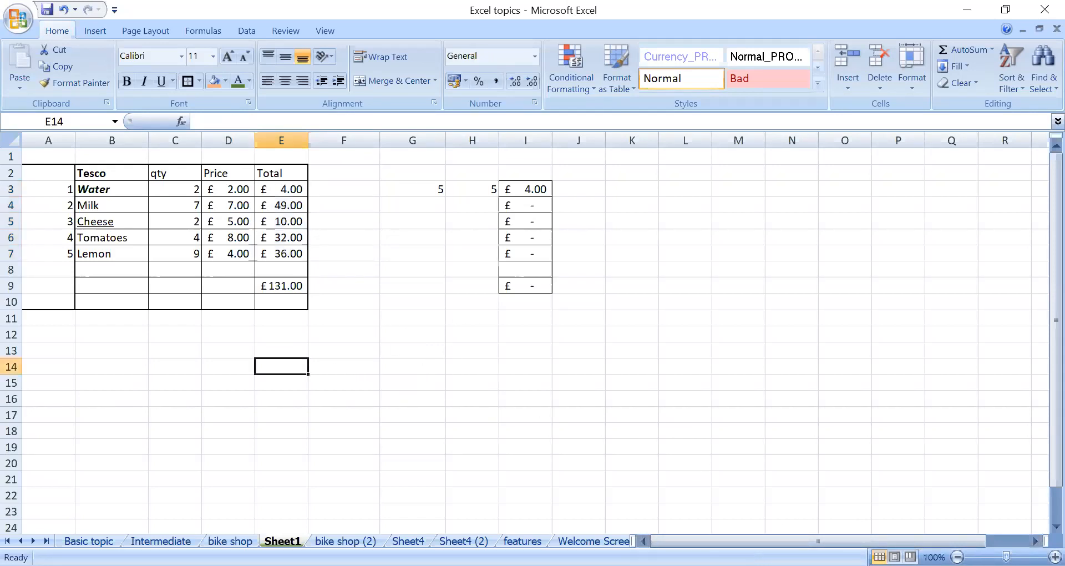
Step: Review the Printing and Page Setup topics in the outline on the Basic topic sheet
click(89, 540)
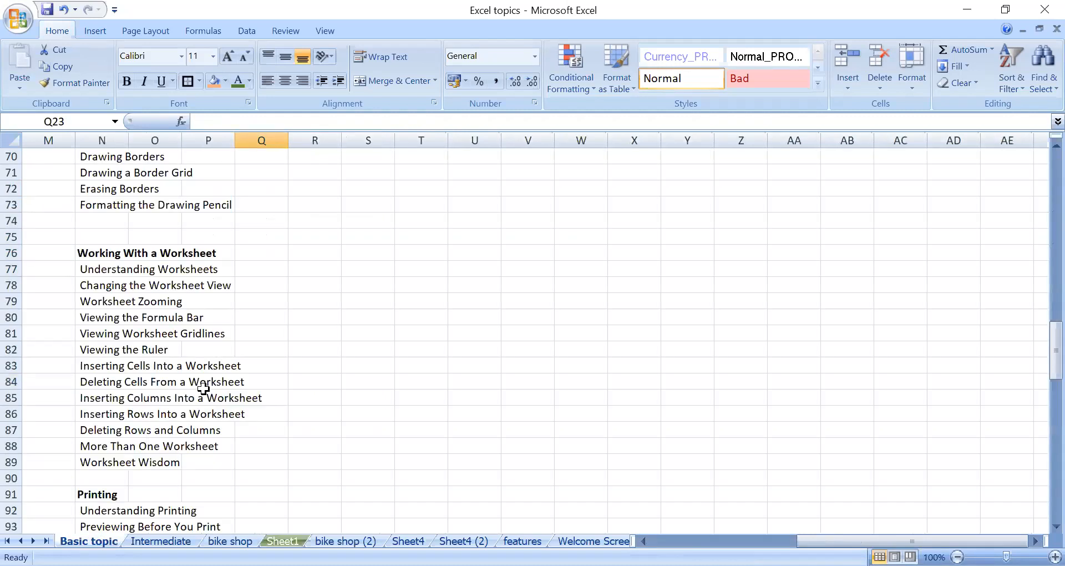
scroll(203, 388, down, 4)
scroll(203, 388, down, 1)
scroll(174, 375, up, 1)
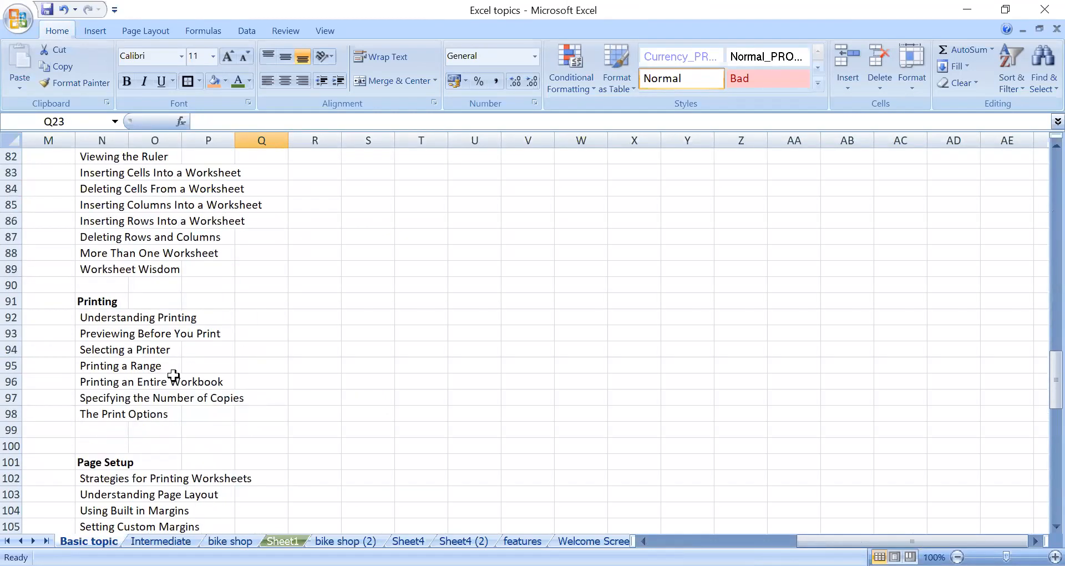
scroll(172, 373, down, 2)
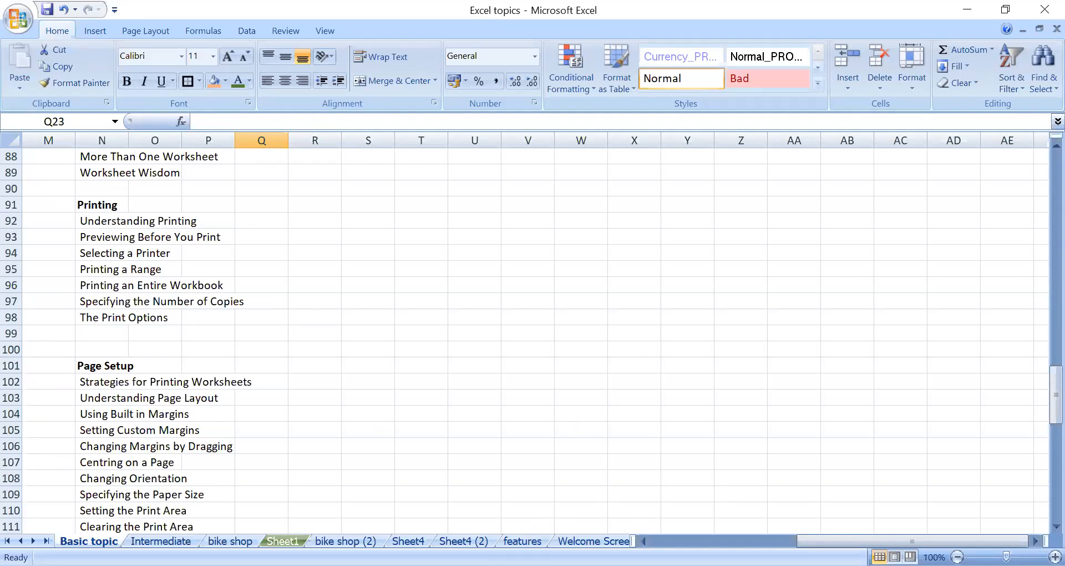
click(311, 363)
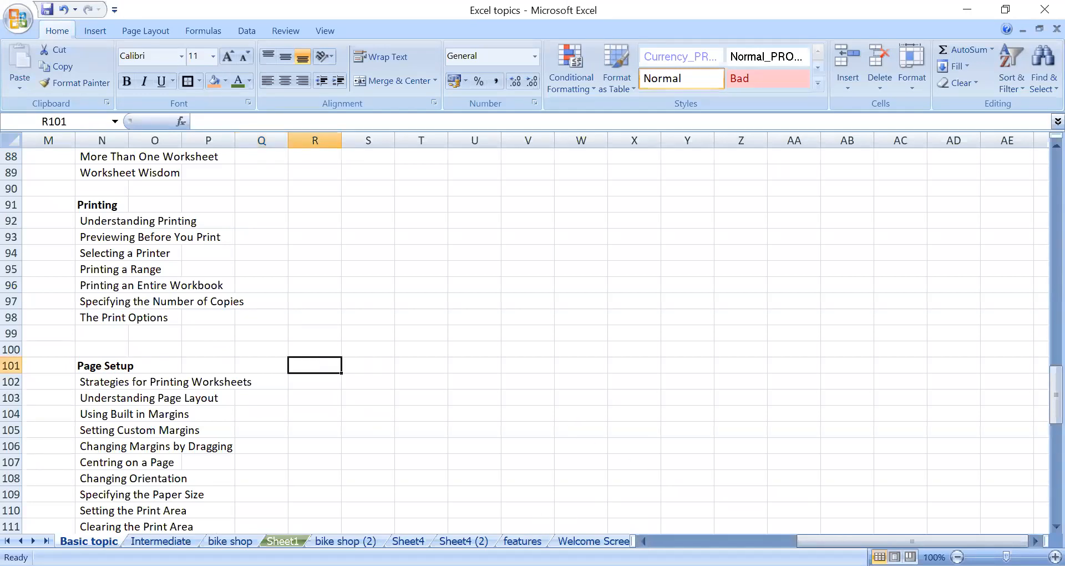
Step: Open the bike shop (2) sheet, look through its sales table and select cell C4 with the insert commands displayed
click(345, 541)
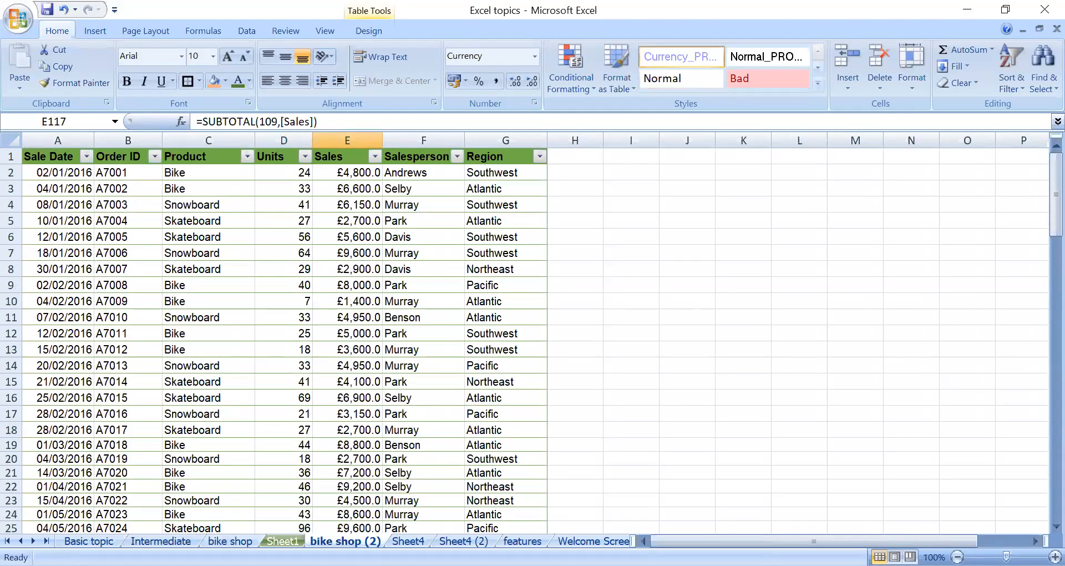
click(596, 262)
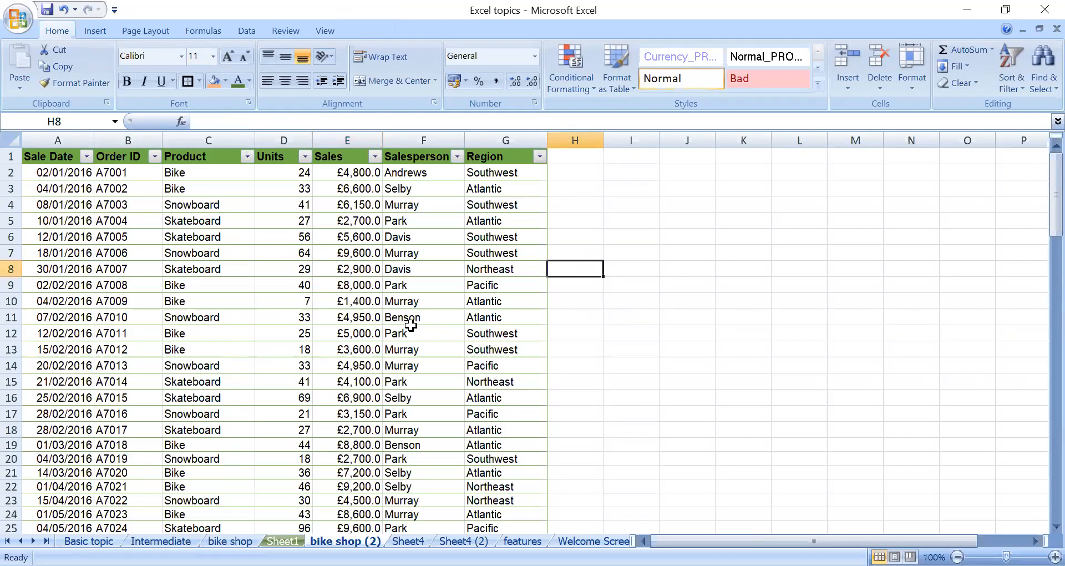
scroll(332, 310, down, 6)
scroll(332, 311, up, 6)
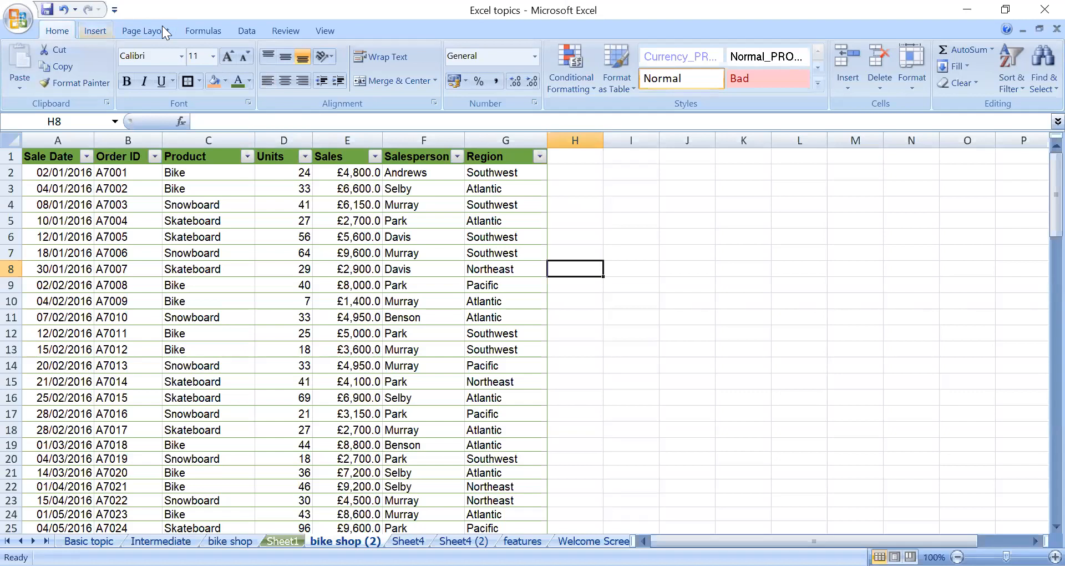
click(97, 31)
click(163, 205)
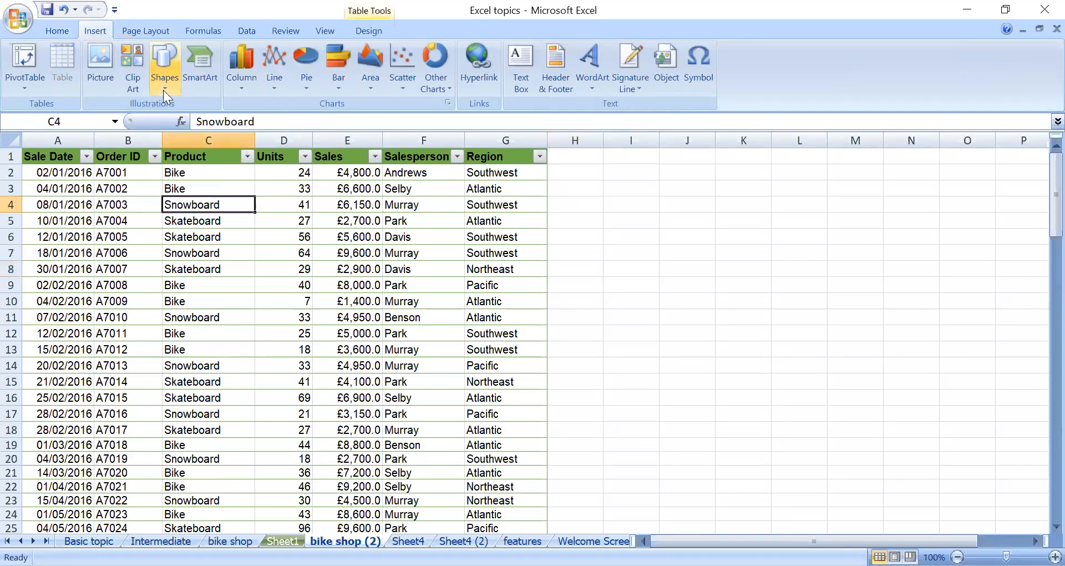
click(58, 31)
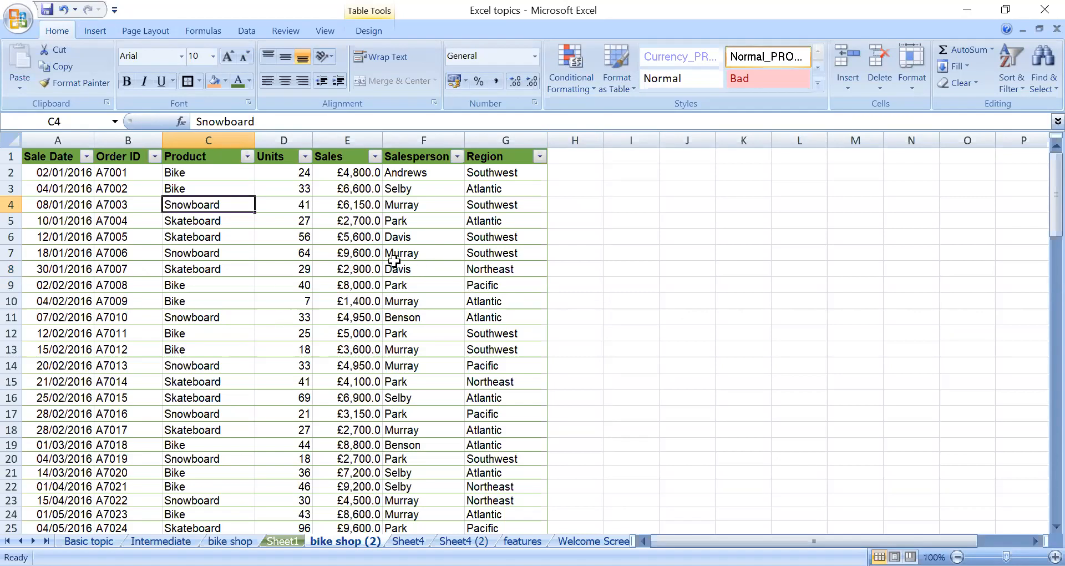
click(259, 252)
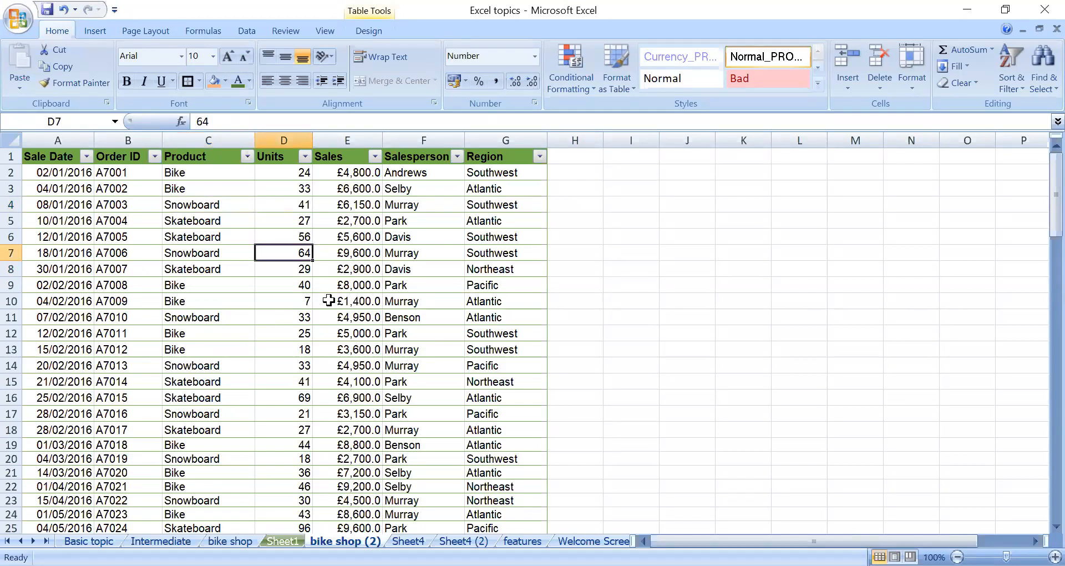
key(ctrl+a)
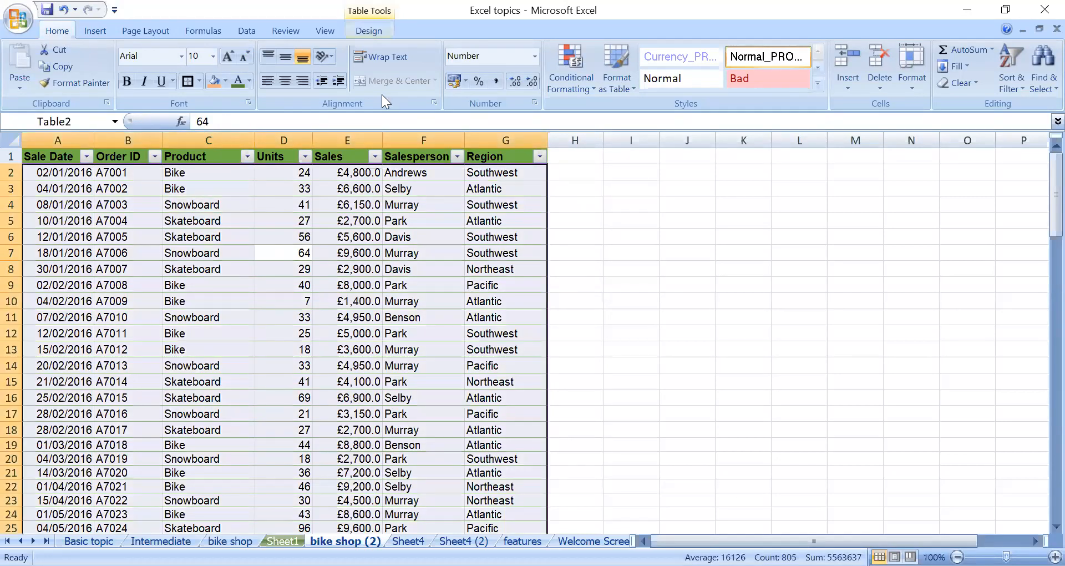
click(336, 318)
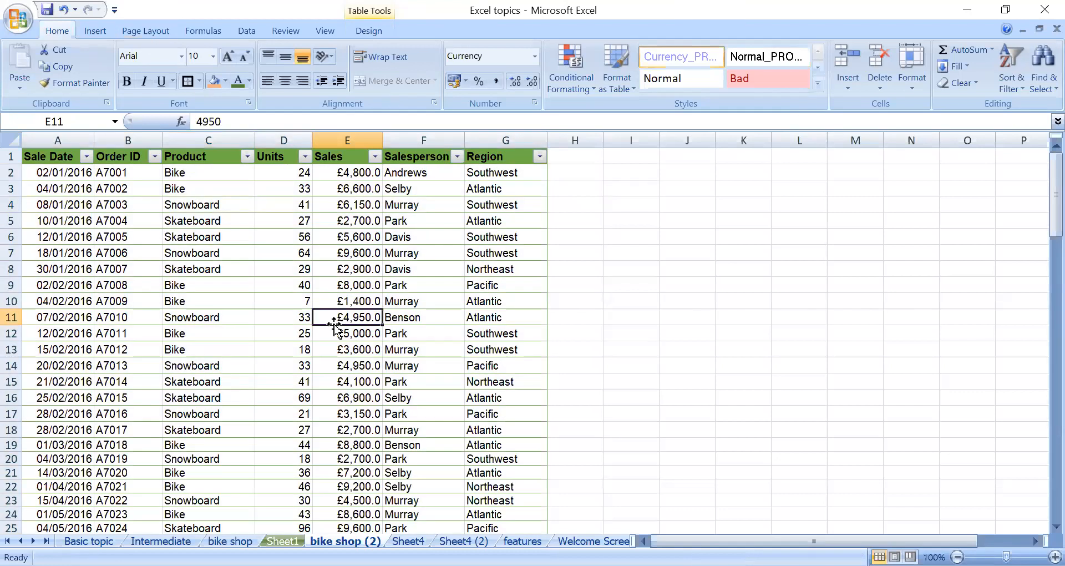
Step: Look through the print area options and the Page and Margins settings in Page Setup, leaving them unchanged
click(145, 32)
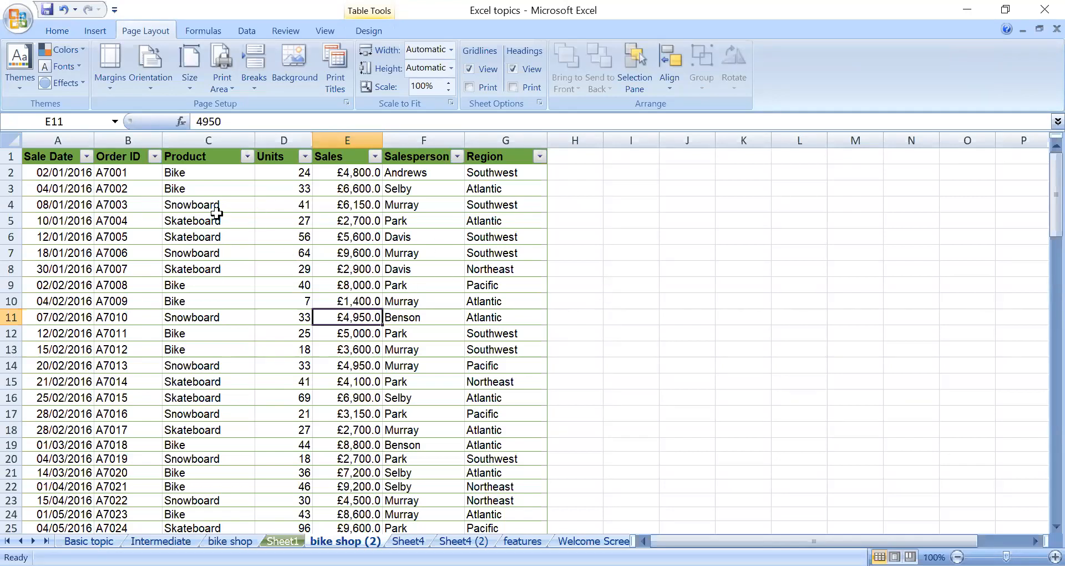
click(229, 85)
click(238, 166)
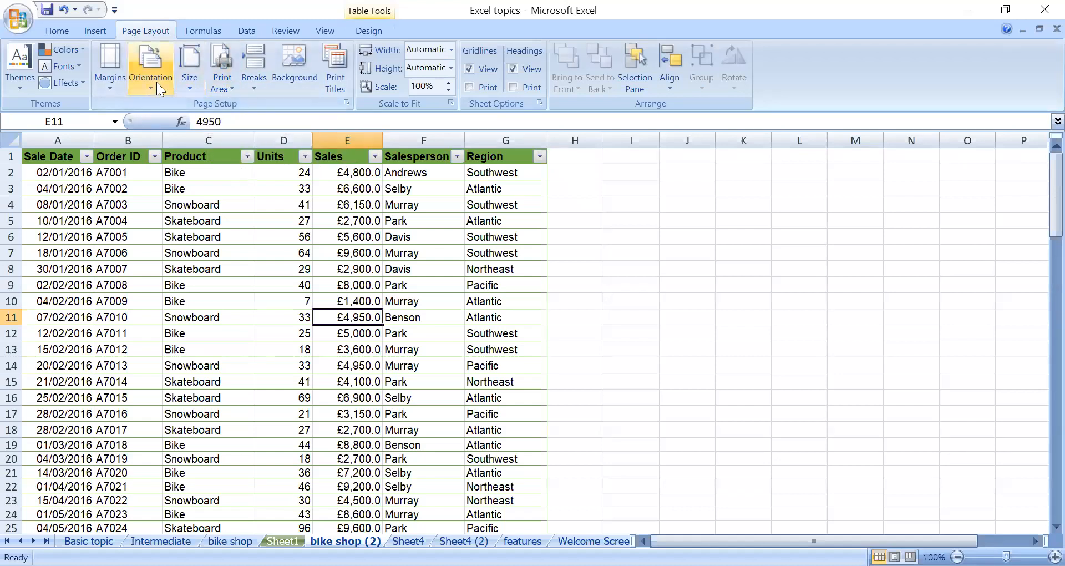
click(346, 103)
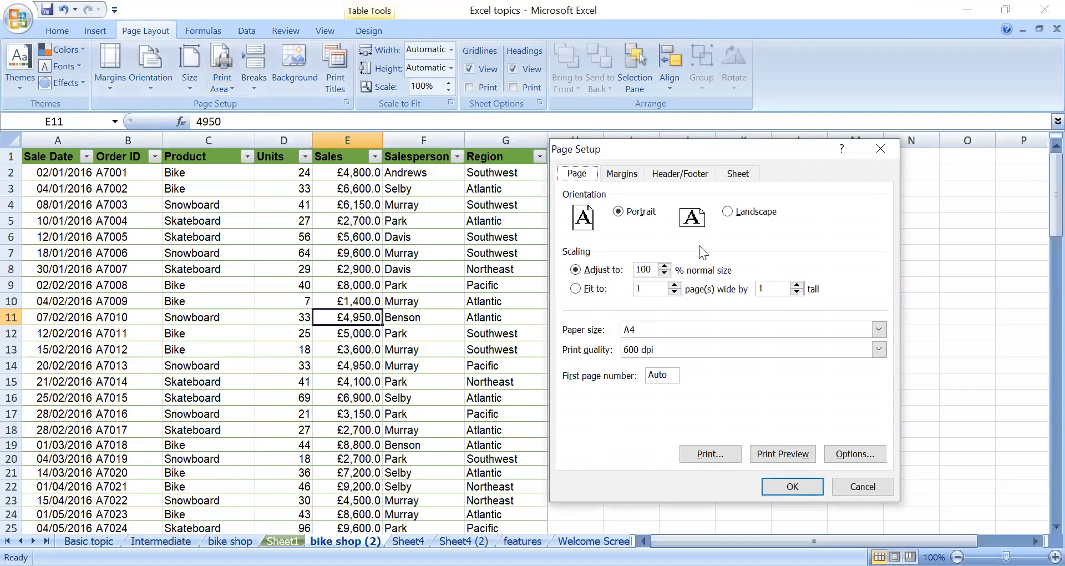
drag(690, 143, 767, 134)
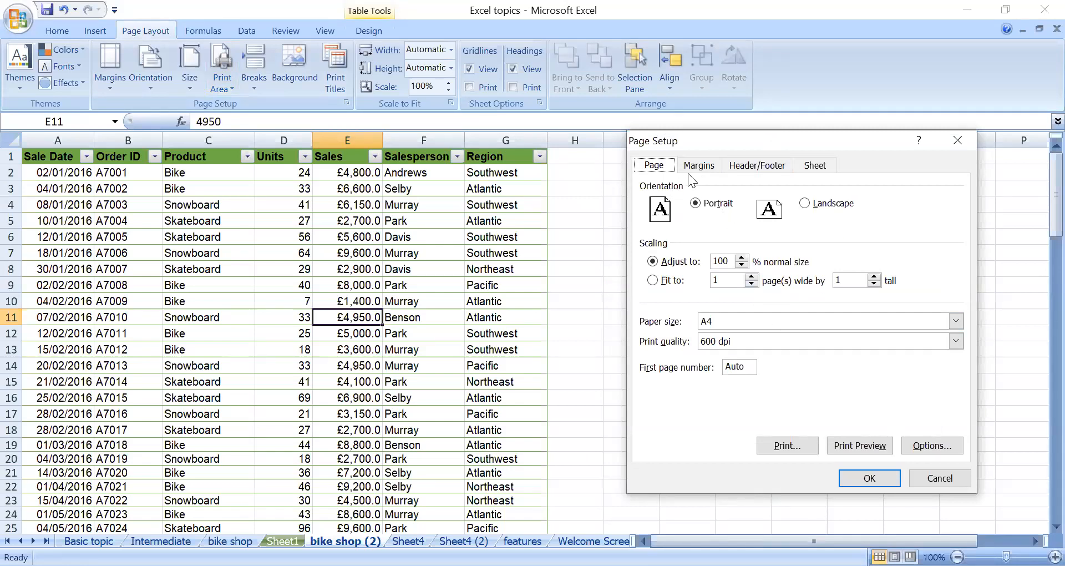
click(702, 165)
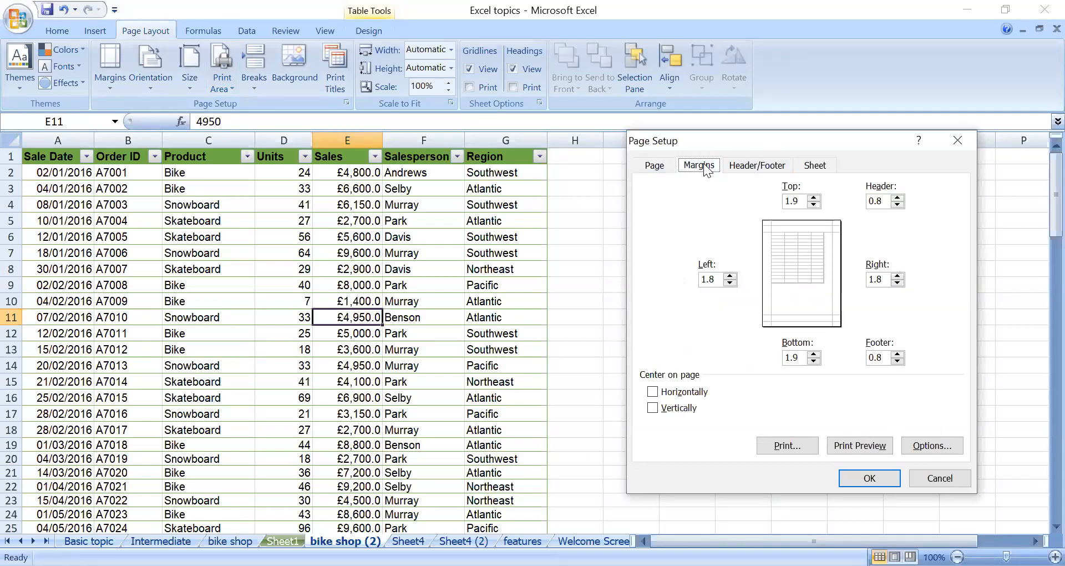
click(656, 167)
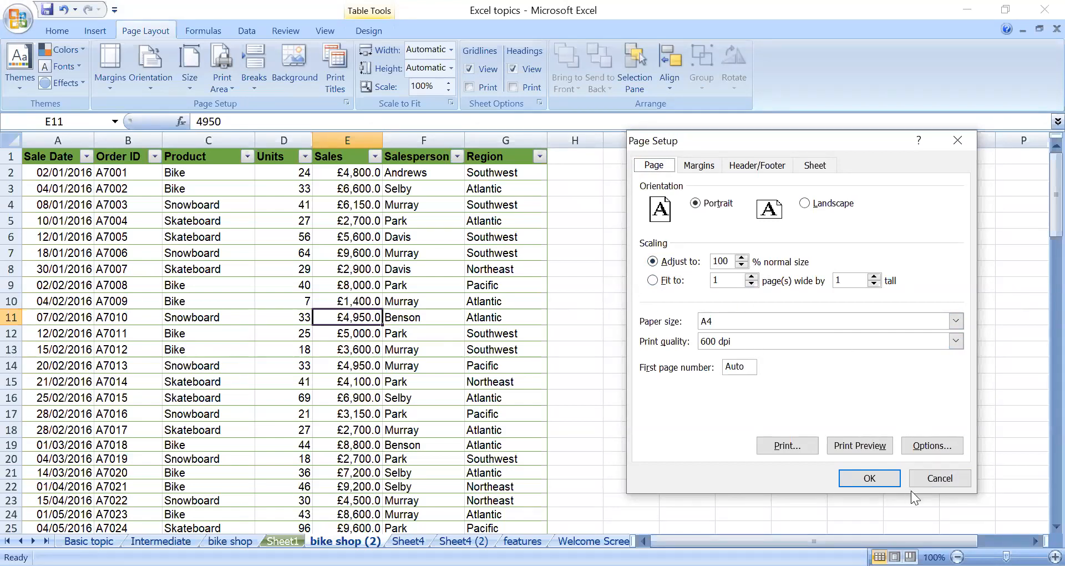
click(946, 480)
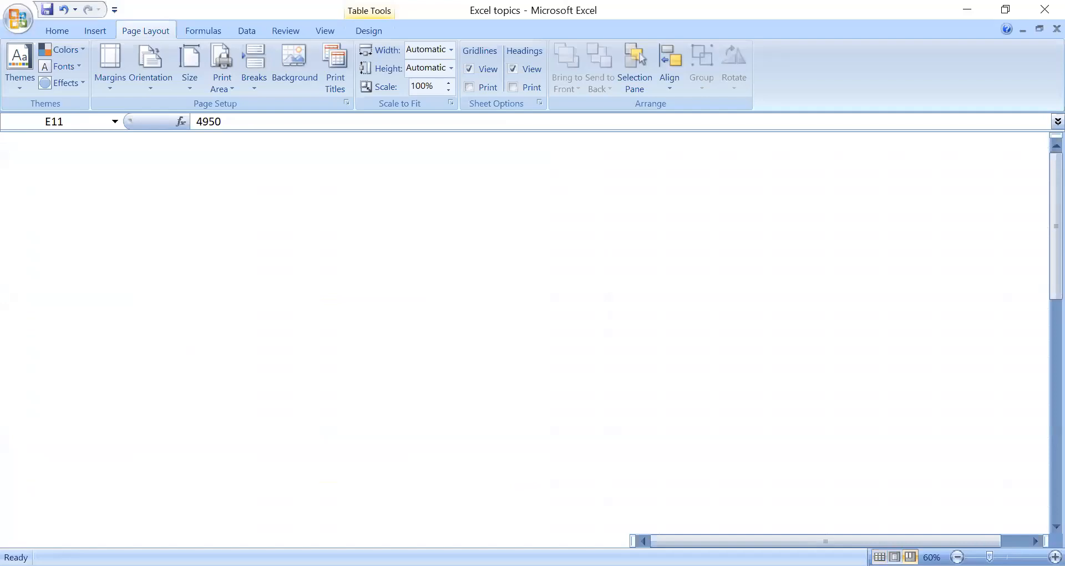
Step: Show the sheet in Page Break Preview and examine where the sales table splits into printed pages
scroll(243, 377, down, 4)
scroll(242, 377, down, 20)
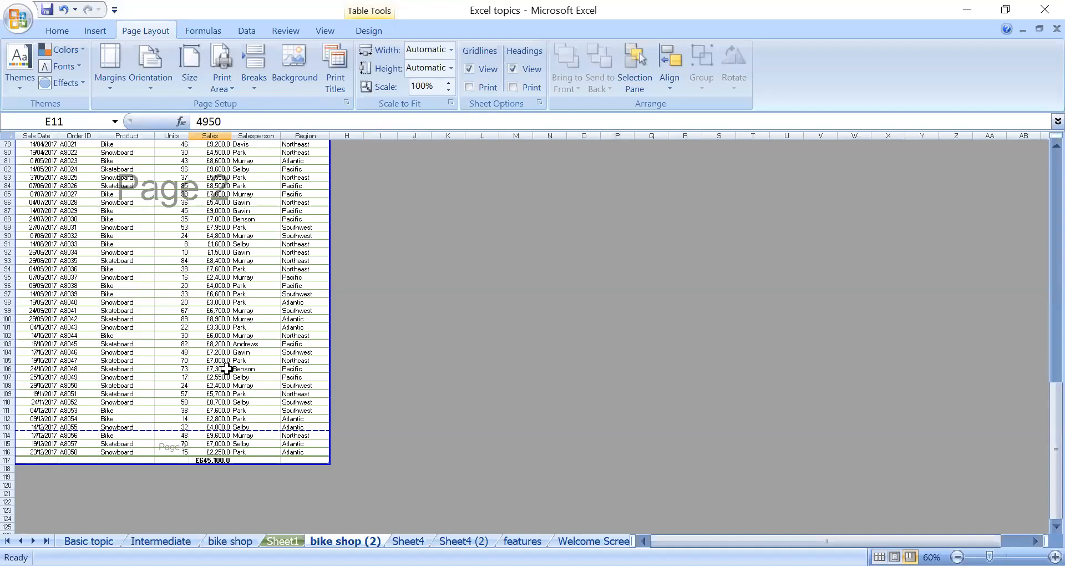
scroll(226, 368, up, 18)
scroll(221, 363, up, 5)
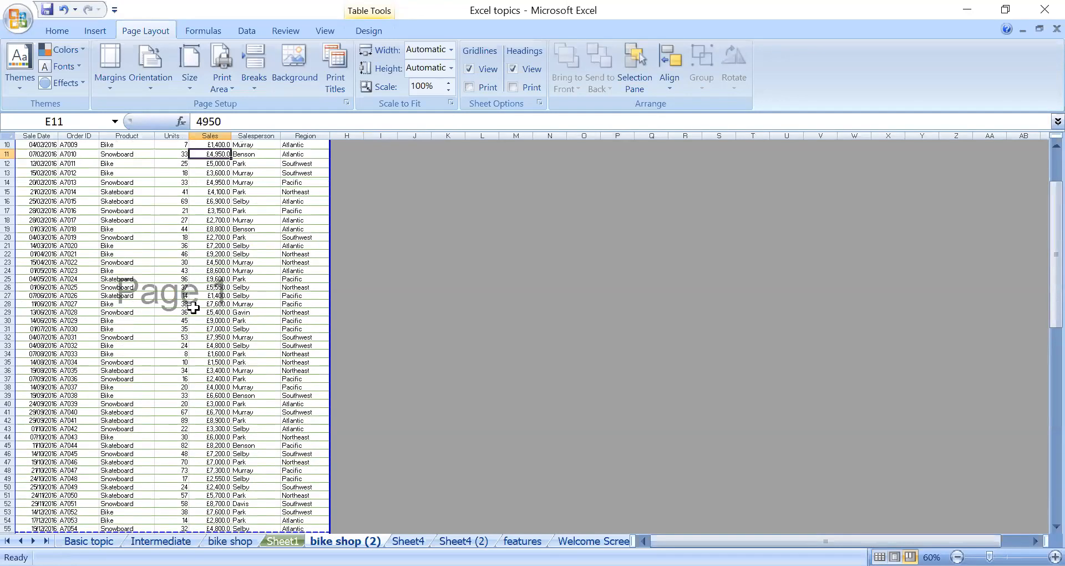
scroll(204, 317, up, 3)
scroll(204, 321, down, 5)
scroll(204, 320, down, 20)
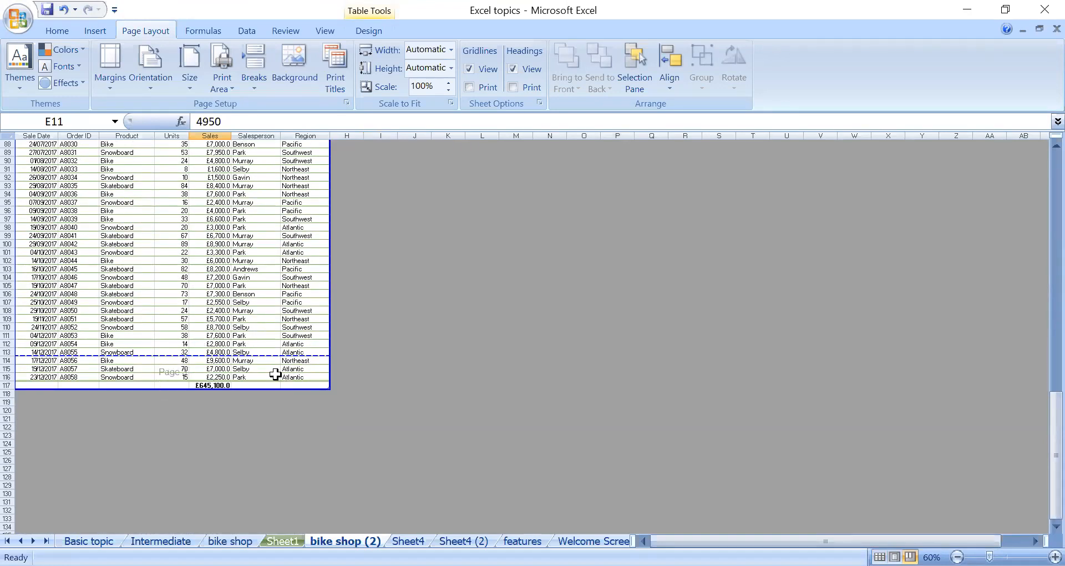
scroll(275, 374, up, 11)
scroll(275, 374, up, 18)
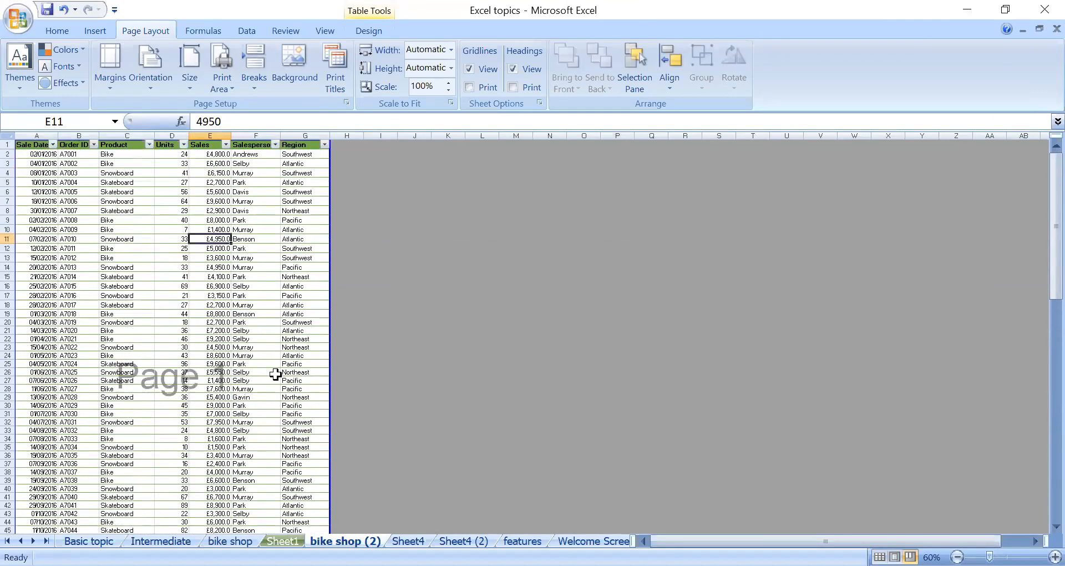
scroll(209, 368, down, 6)
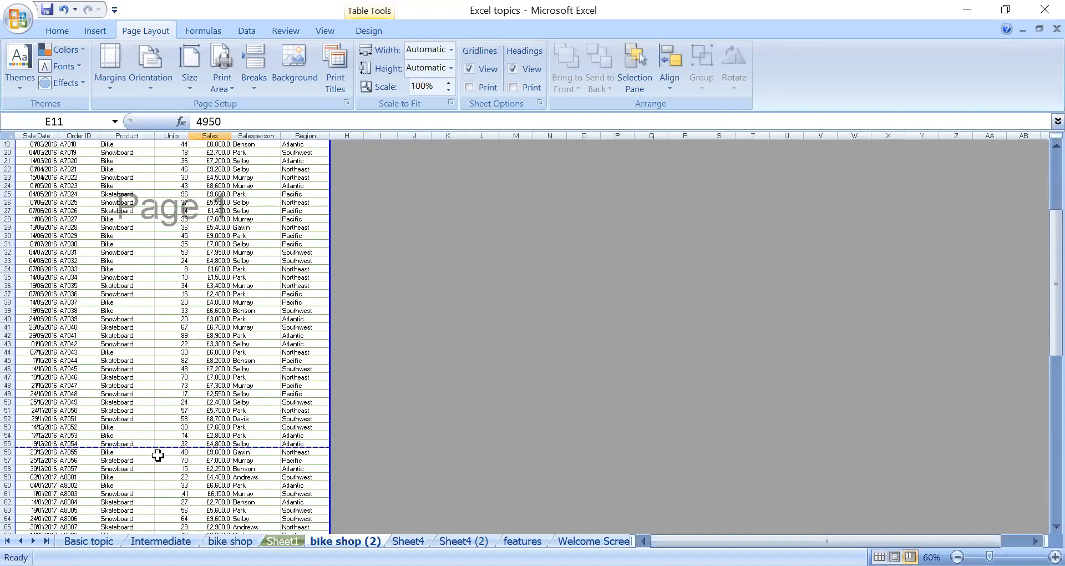
Step: Move the first page break up to just below row 35 and the second page break up to just below row 70
drag(157, 447, 136, 278)
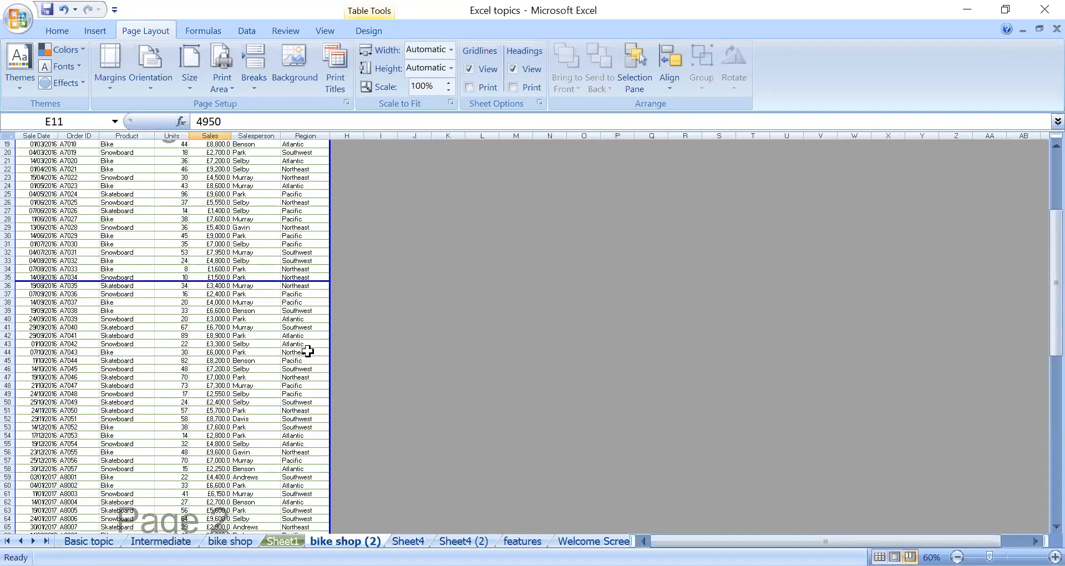
scroll(308, 347, up, 6)
scroll(268, 337, down, 19)
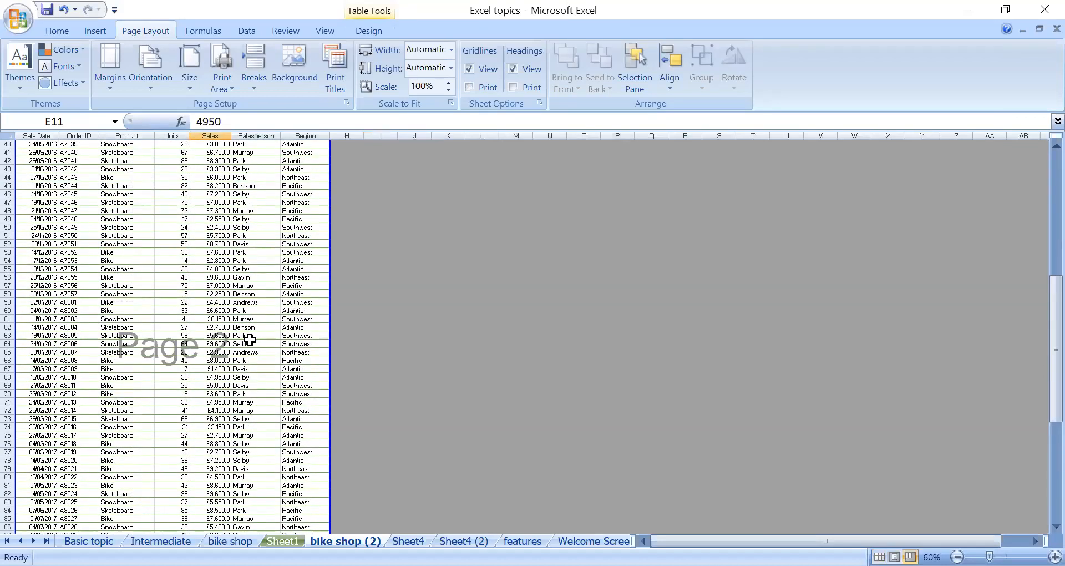
drag(174, 438, 155, 247)
scroll(276, 380, down, 3)
scroll(275, 381, down, 2)
Step: Move the page break below row 70 a few rows further down the sales table
scroll(202, 330, up, 6)
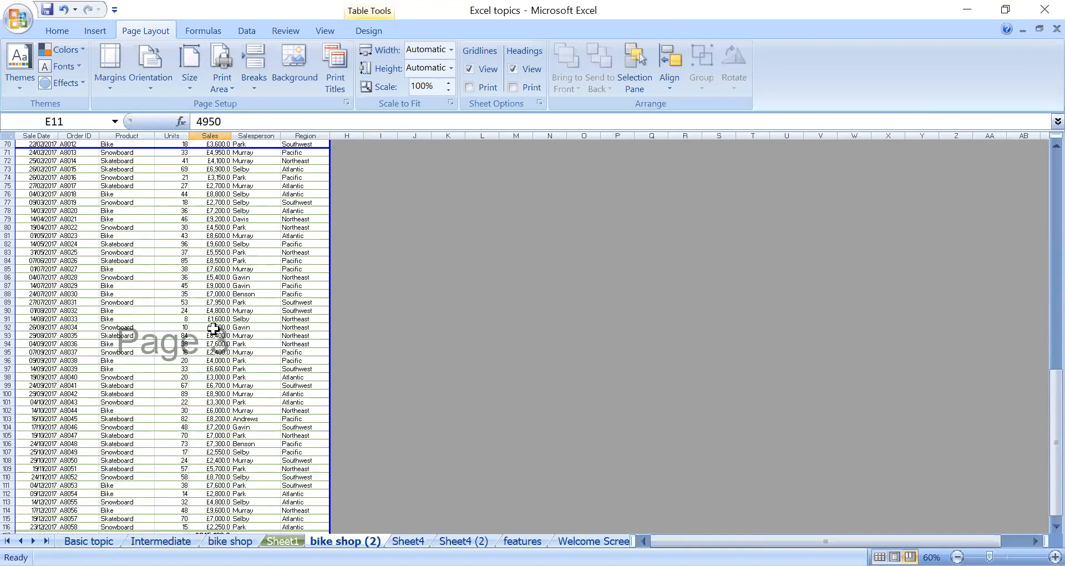
drag(162, 271, 221, 358)
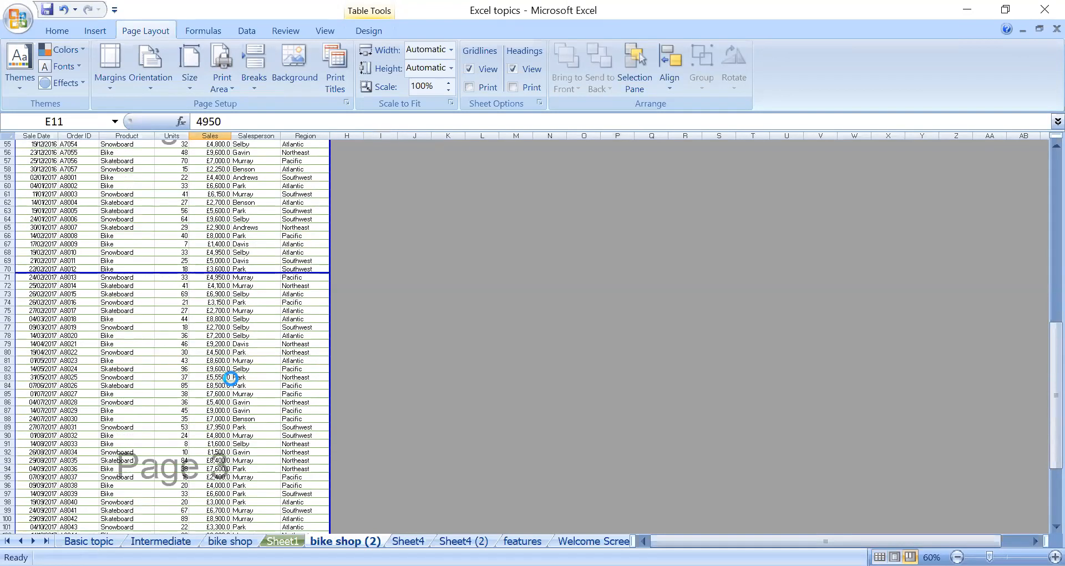
scroll(232, 399, up, 18)
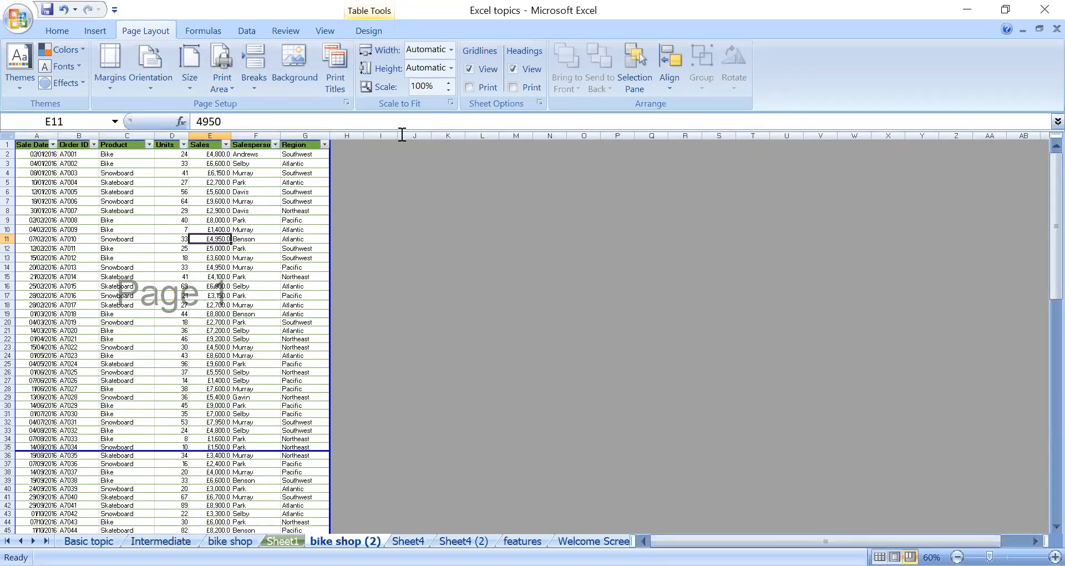
Step: Set the print scaling to fit 1 page wide by 3 tall and open the print preview
click(233, 89)
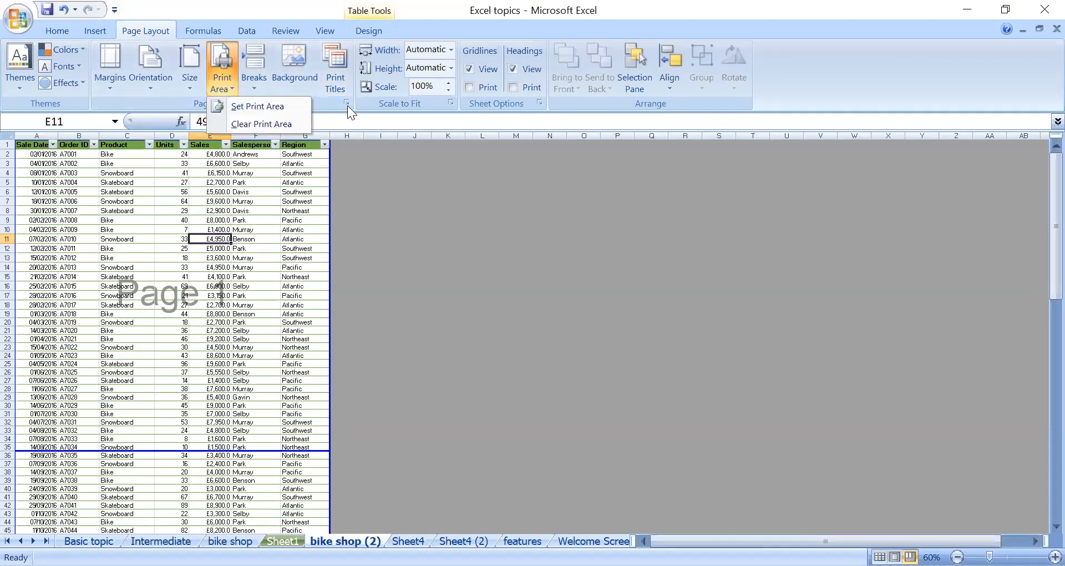
click(347, 102)
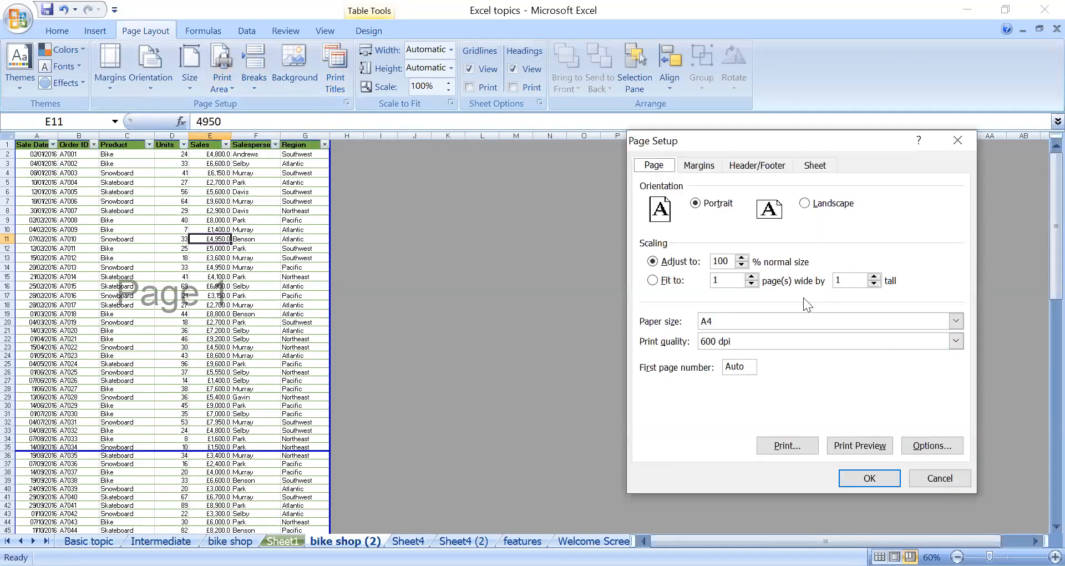
click(653, 280)
click(873, 277)
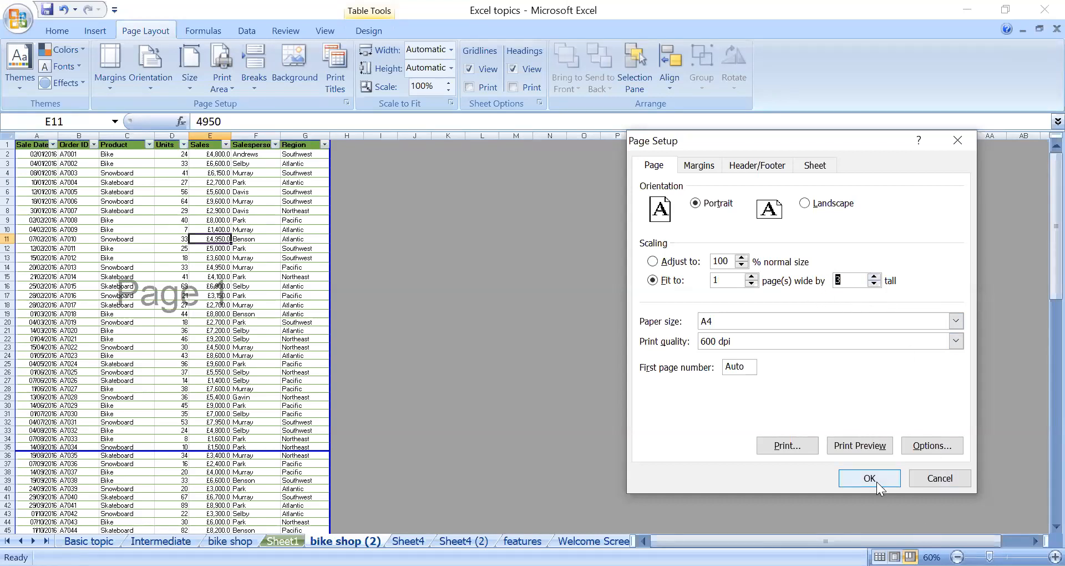
click(868, 447)
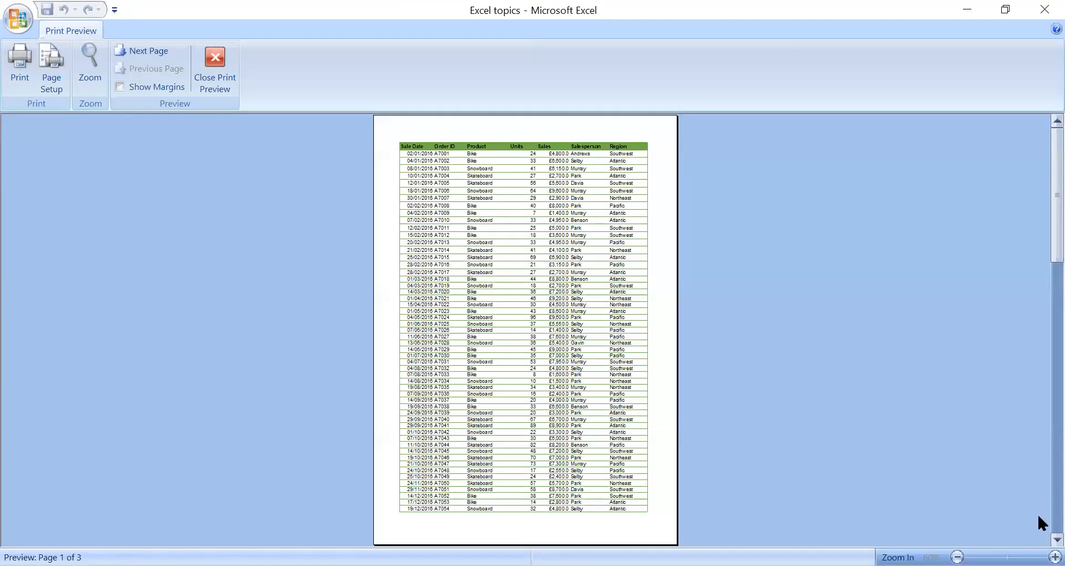
Step: Examine how the sales table is divided across the pages in the print preview, and close the preview
scroll(1038, 516, down, 2)
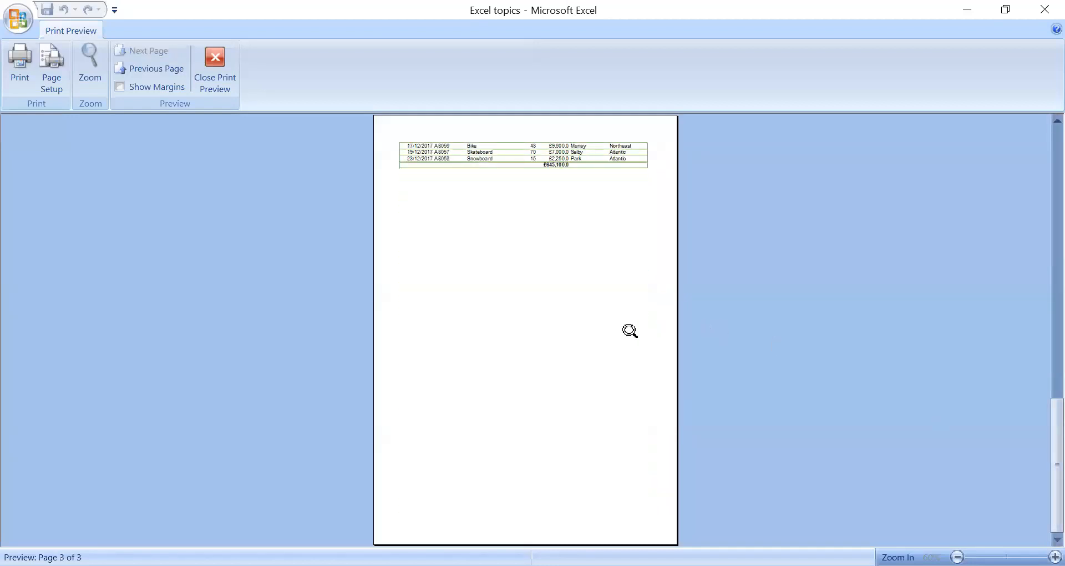
scroll(629, 330, up, 2)
scroll(630, 331, down, 2)
scroll(484, 191, up, 2)
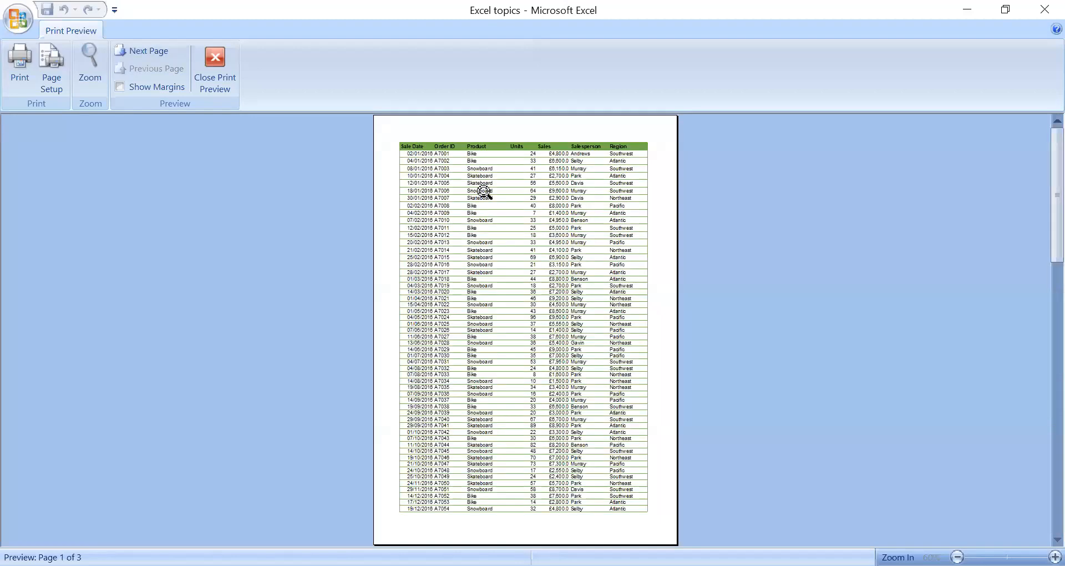
click(216, 61)
Step: Move the page break below row 113 up so that page 2 ends after row 76
scroll(253, 367, down, 9)
scroll(252, 367, down, 20)
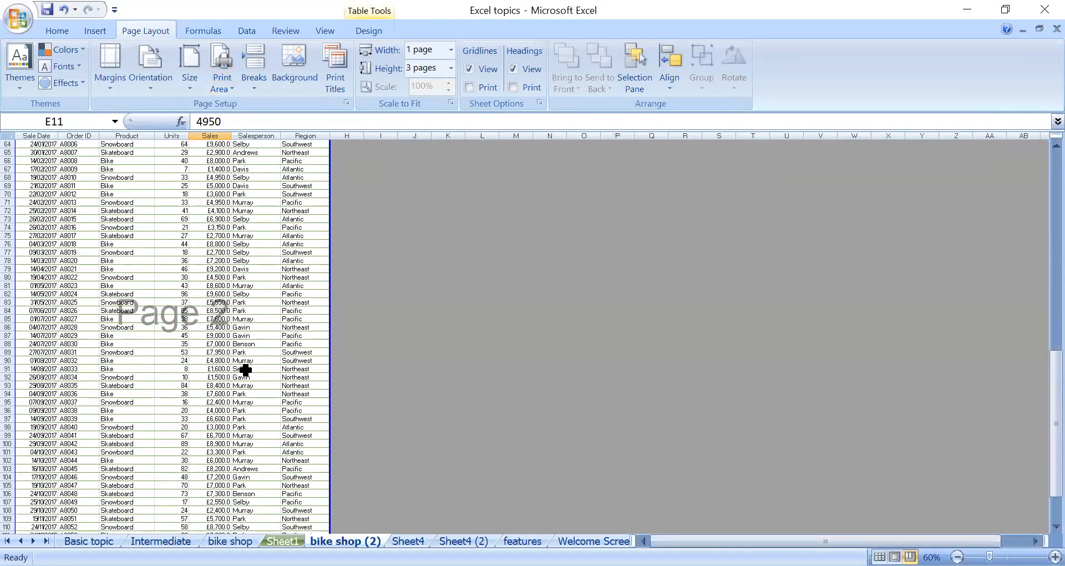
scroll(166, 294, up, 2)
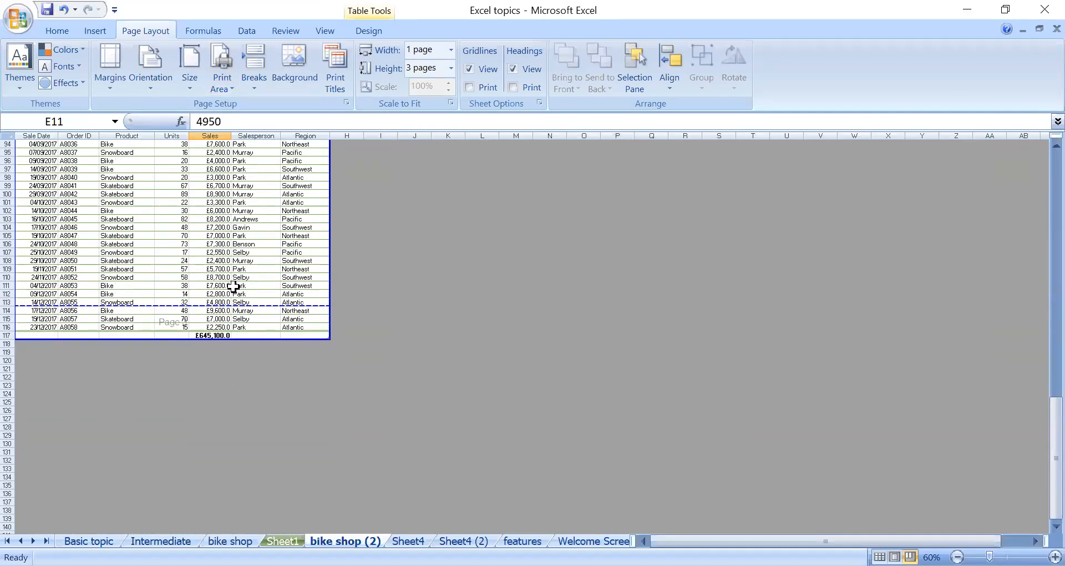
drag(188, 329, 188, 181)
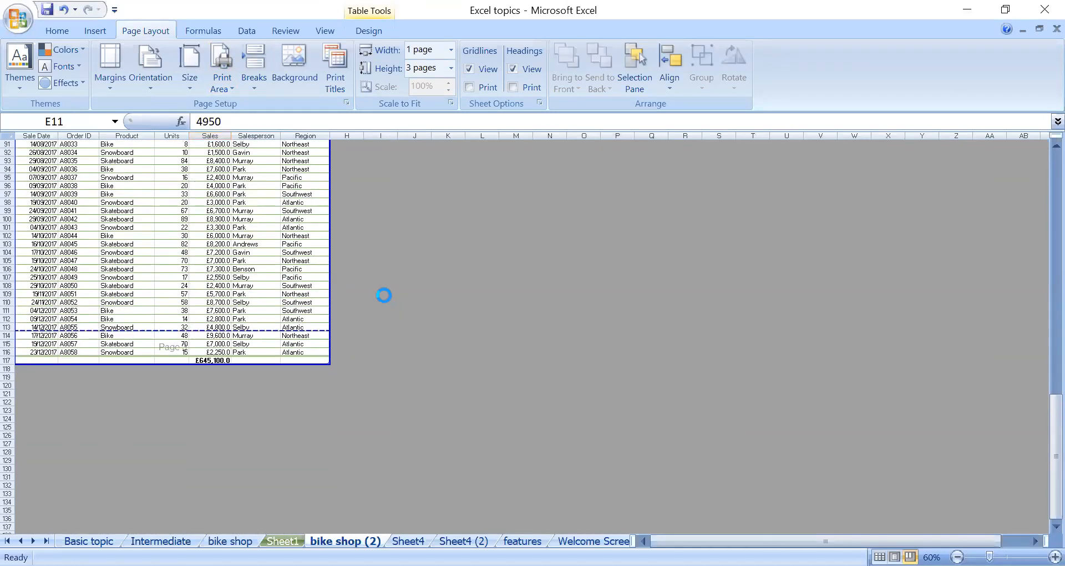
scroll(383, 292, up, 10)
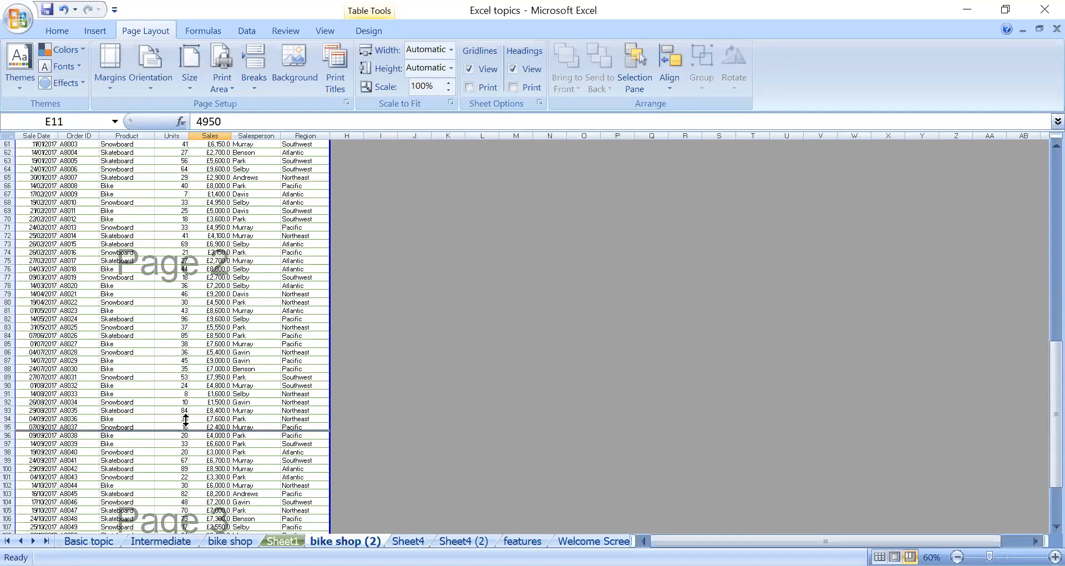
key(ctrl+z)
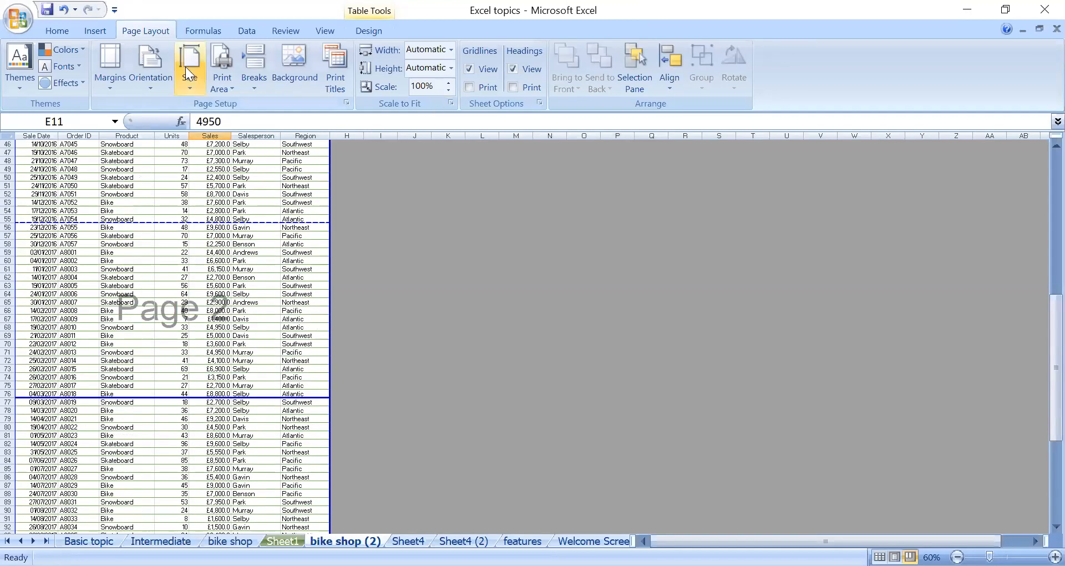
Step: Open the print preview again and check how the adjusted page break divides the sales table
click(17, 15)
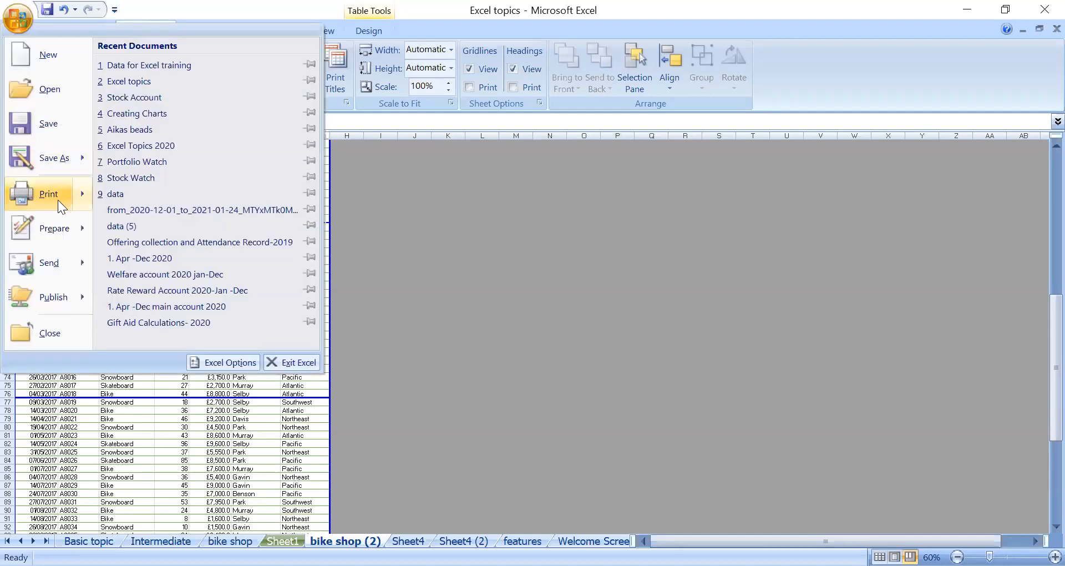
mouse_move(57, 200)
click(172, 160)
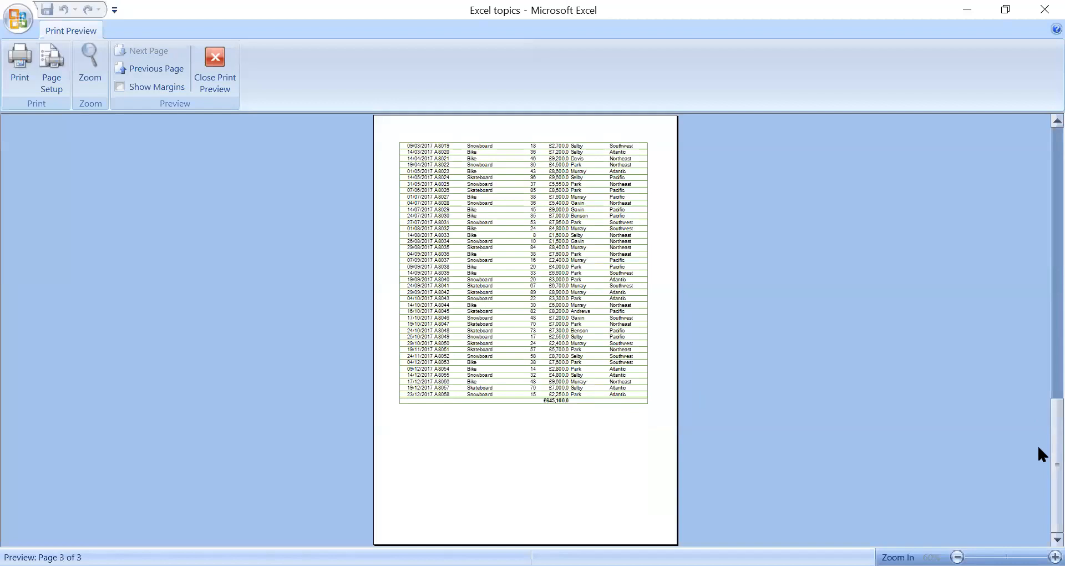
drag(1055, 431, 1055, 244)
scroll(1038, 173, up, 1)
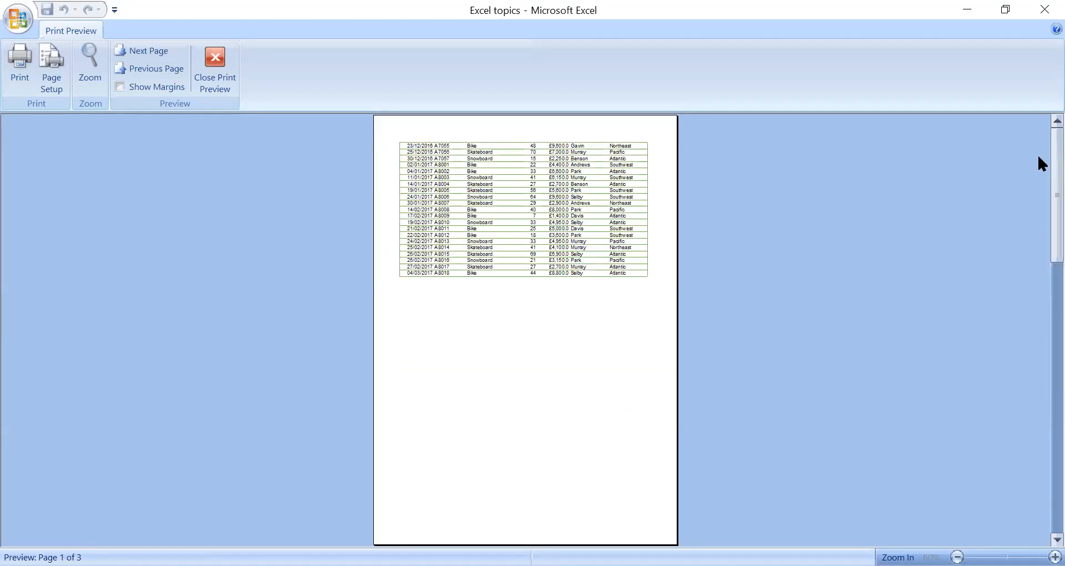
Step: Check the remaining pages of the sales table in the print preview, close it and select cell E20
scroll(1037, 516, down, 1)
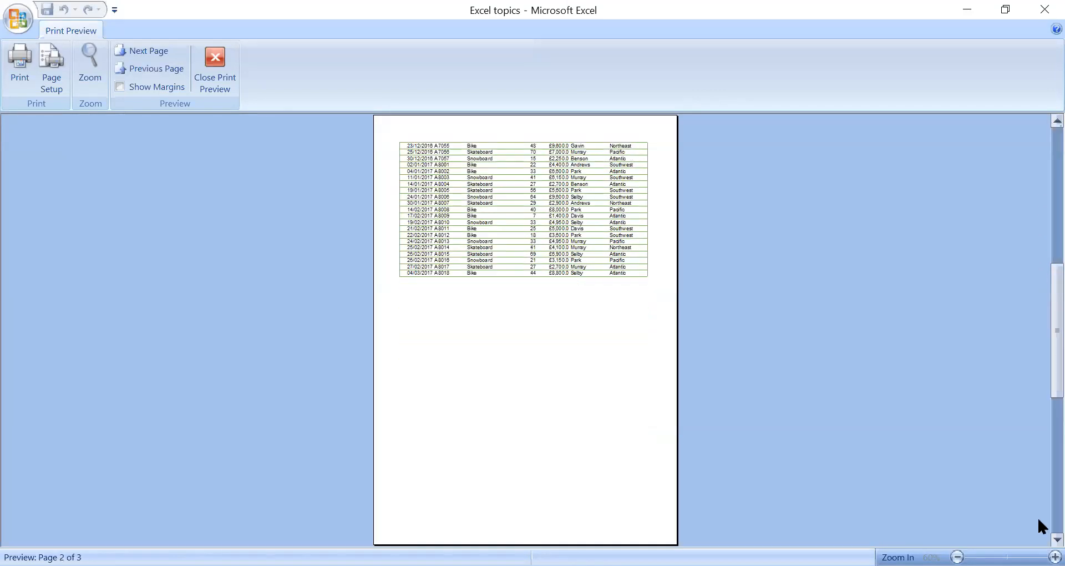
scroll(1037, 516, down, 1)
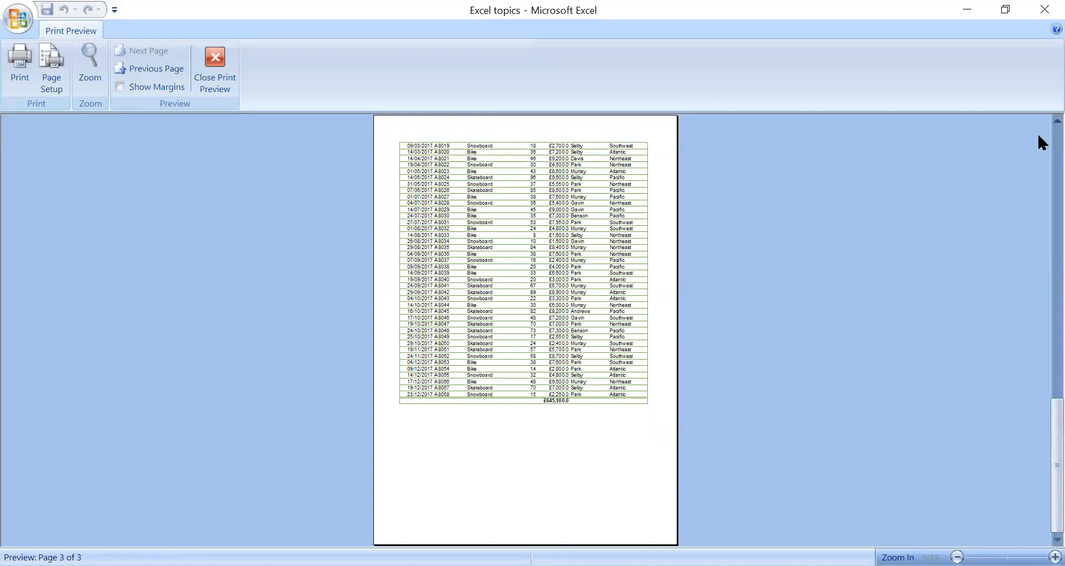
click(214, 61)
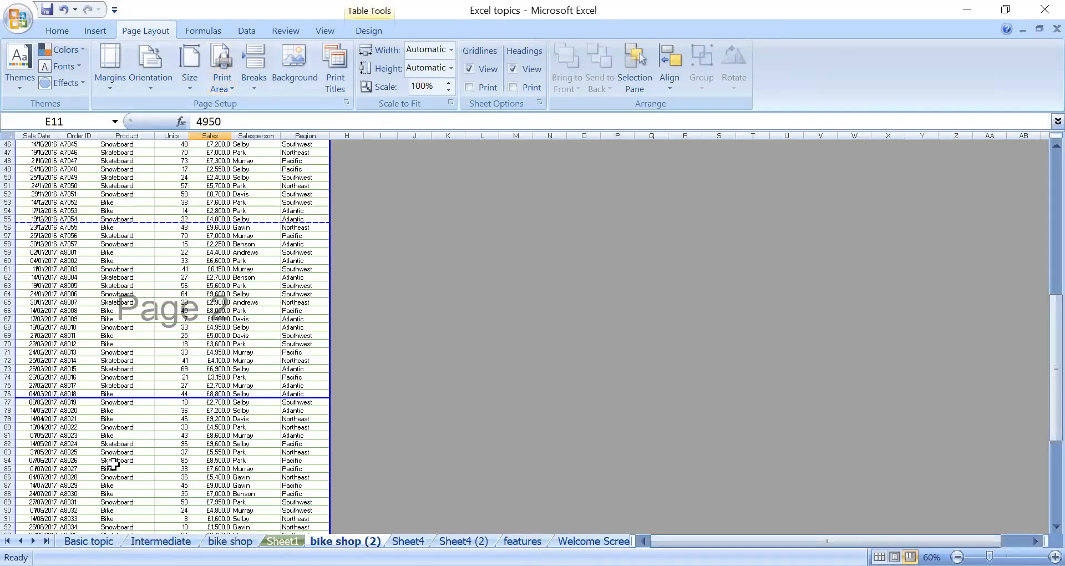
scroll(219, 368, up, 15)
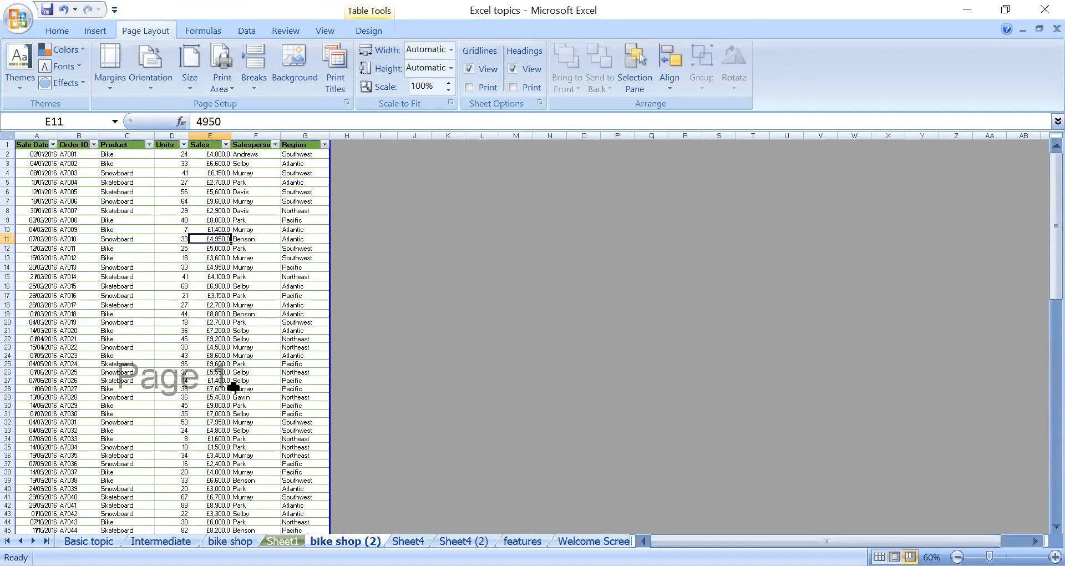
click(217, 322)
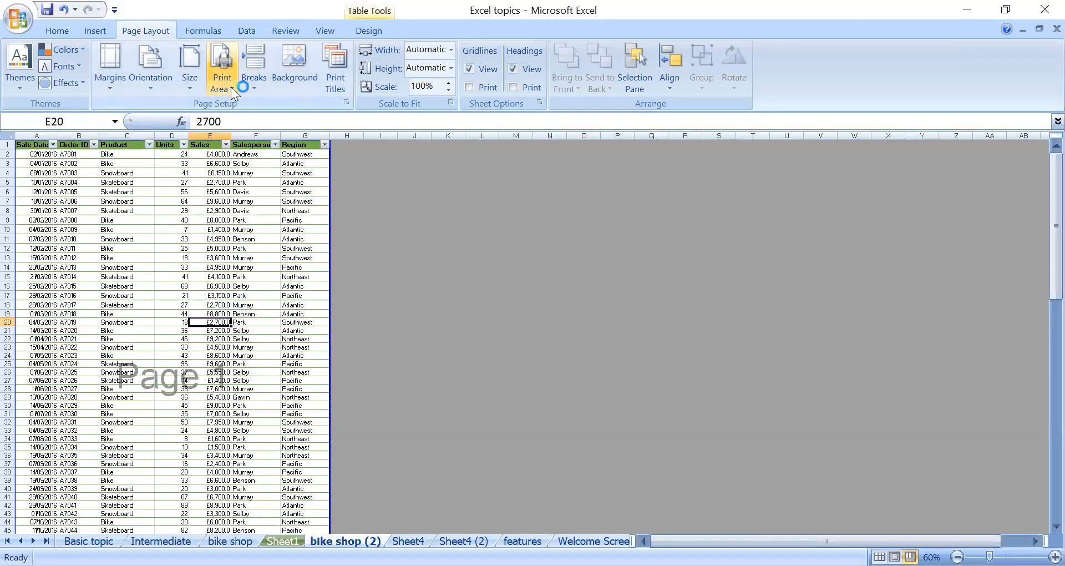
Step: Open the print settings for the active sheet and preview the sales table's pages from there
click(19, 21)
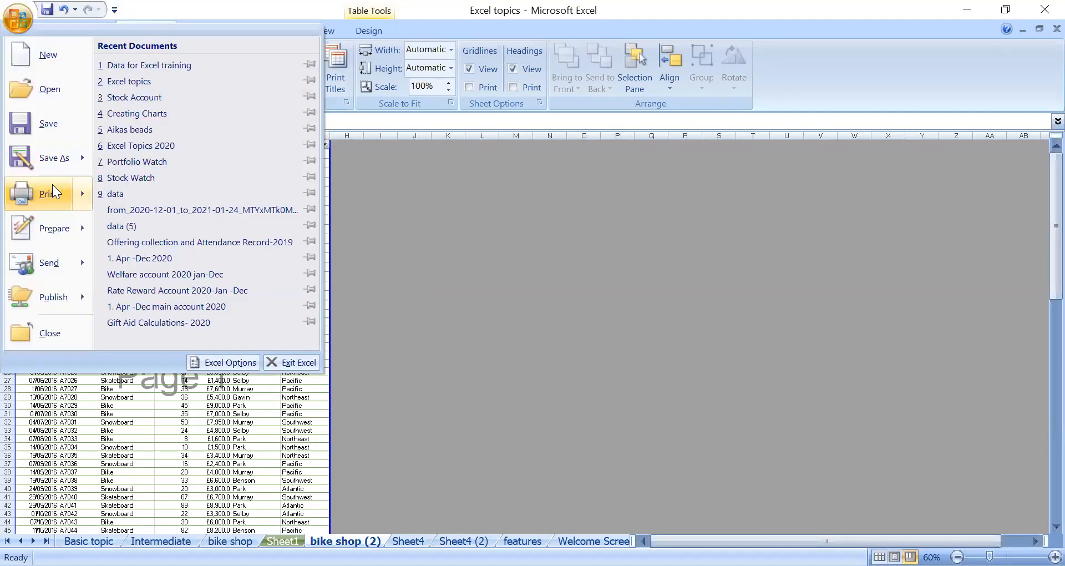
click(46, 193)
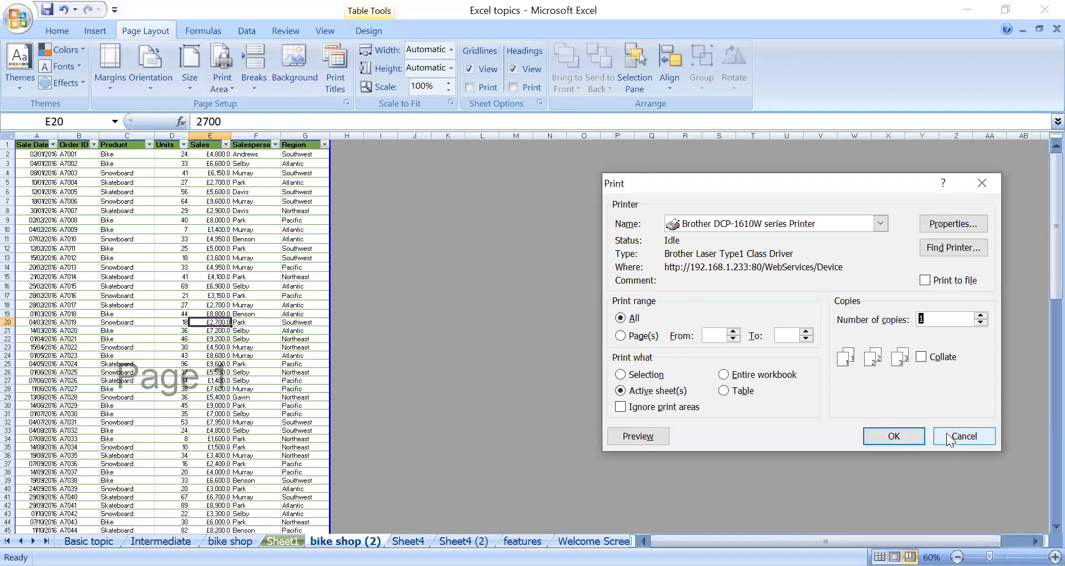
click(643, 436)
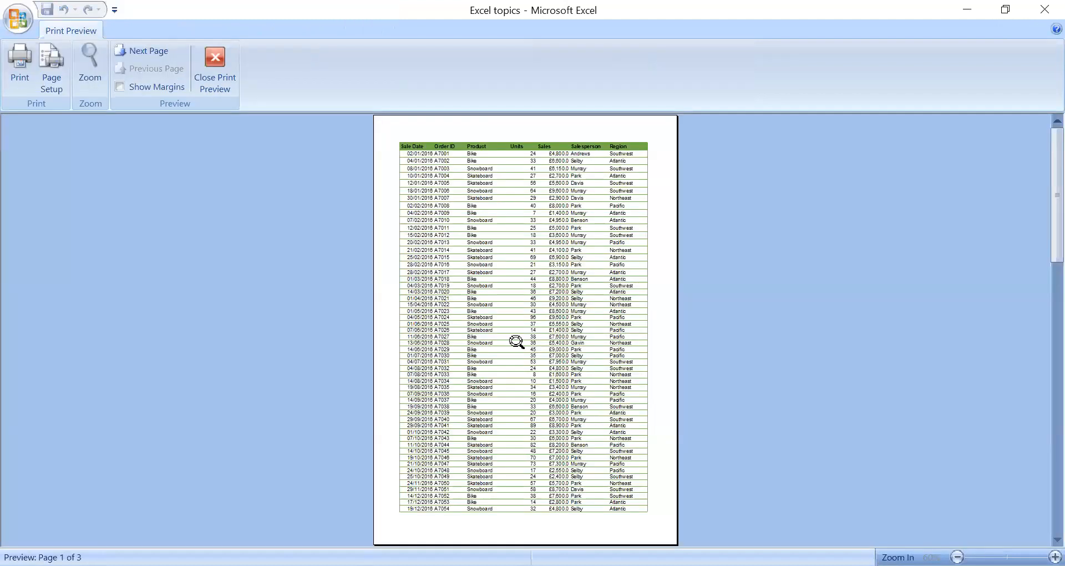
scroll(555, 341, down, 2)
scroll(552, 342, up, 2)
Step: Set the page scaling to fit the sales table on 1 page wide by 1 tall
click(43, 50)
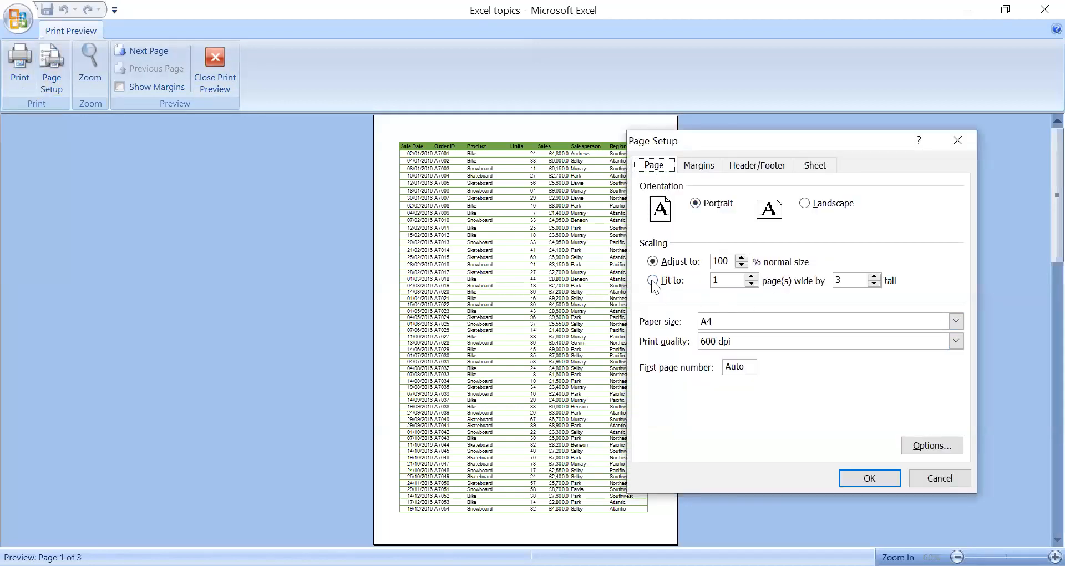
double_click(874, 276)
click(878, 480)
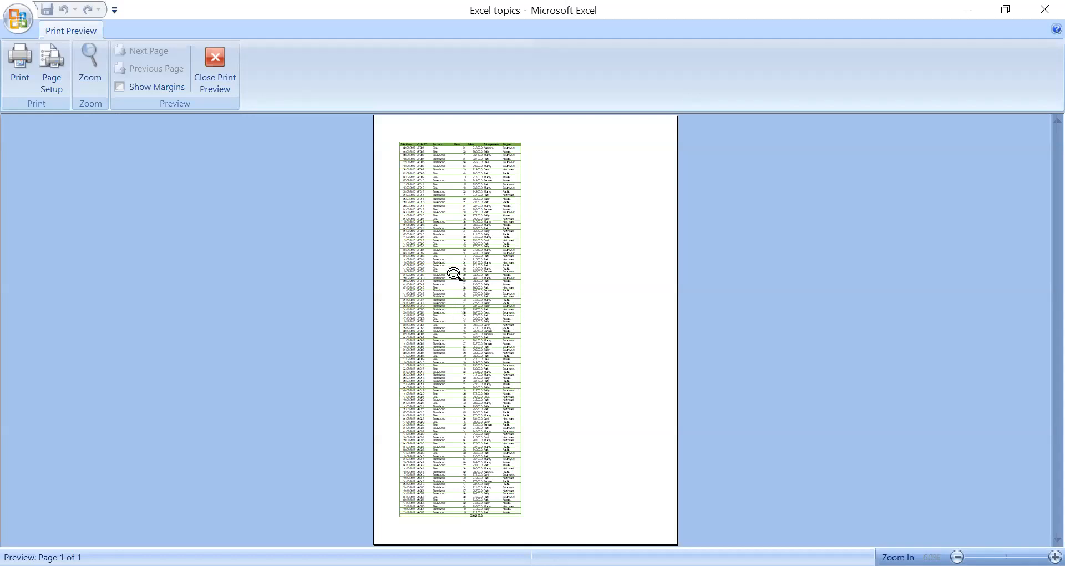
Step: Set the page scaling to 100% of normal size with landscape orientation, and look through the resulting preview pages
click(53, 62)
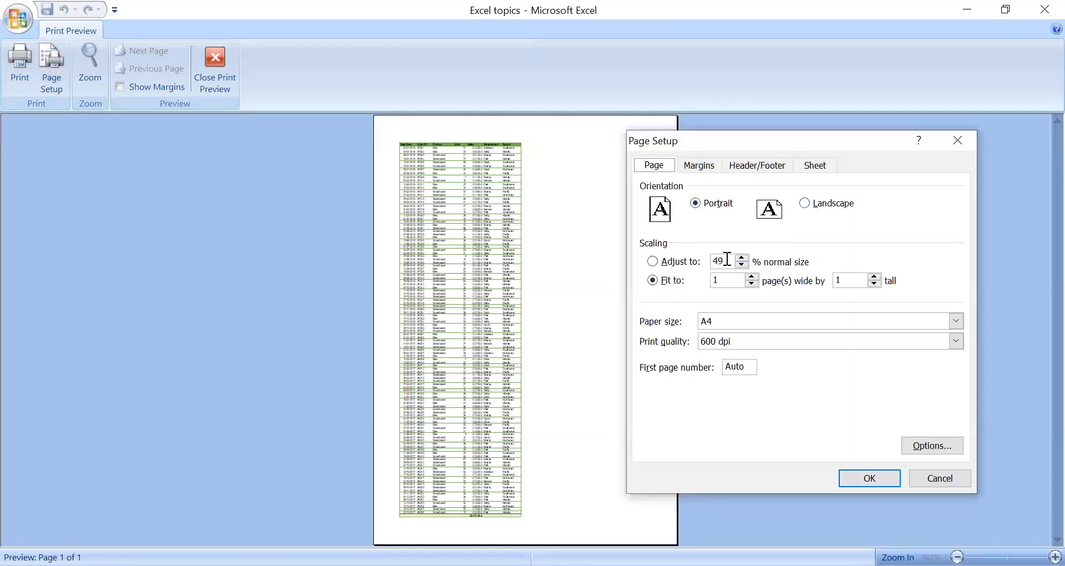
click(660, 264)
drag(742, 261, 744, 267)
click(805, 204)
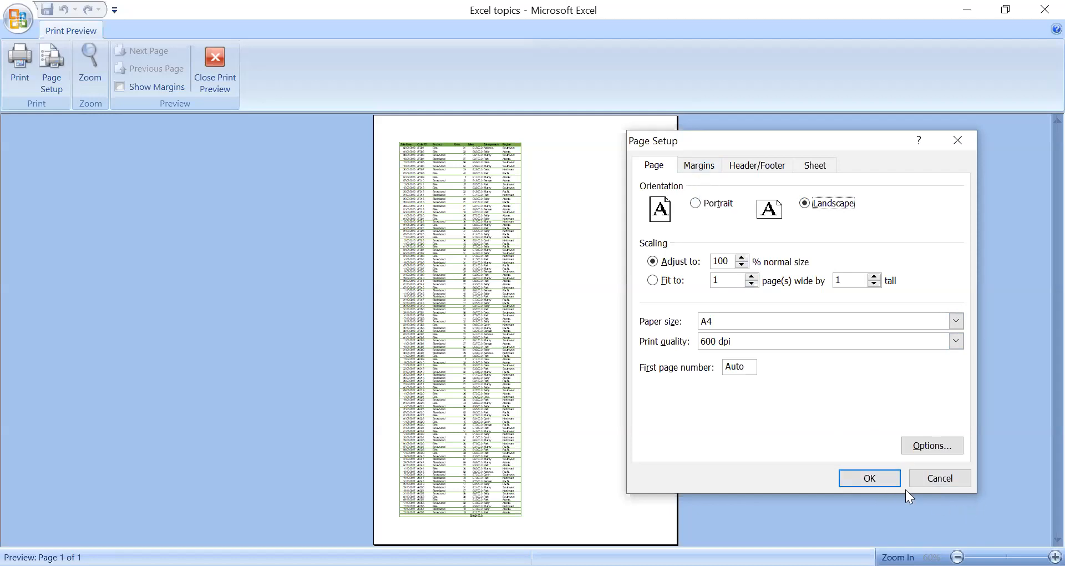
click(875, 481)
click(875, 481)
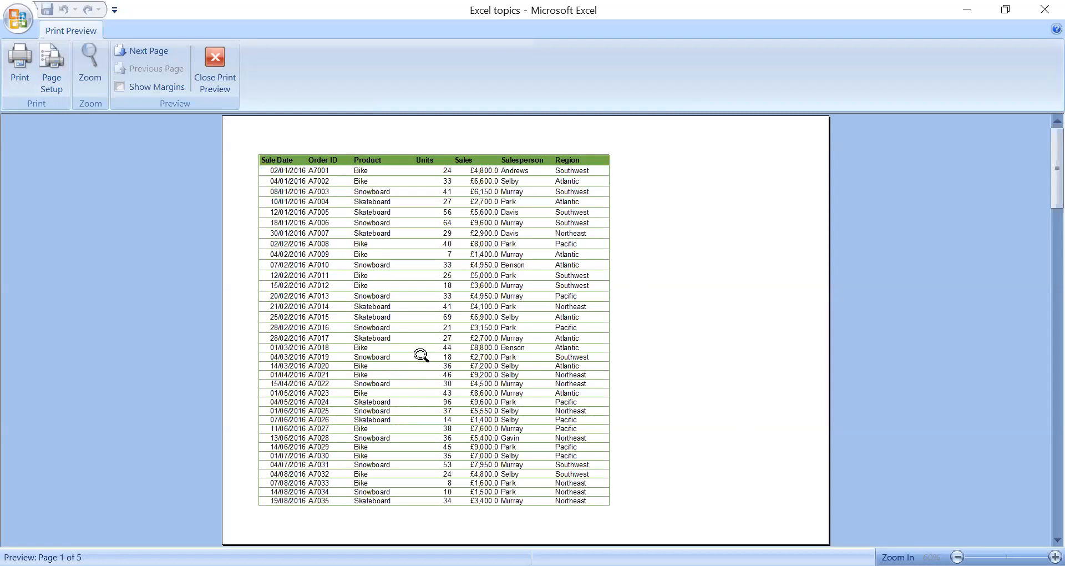
scroll(518, 280, down, 2)
scroll(537, 316, up, 2)
Step: Turn on gridline printing in the page setup for the sales sheet and close the print preview
click(57, 54)
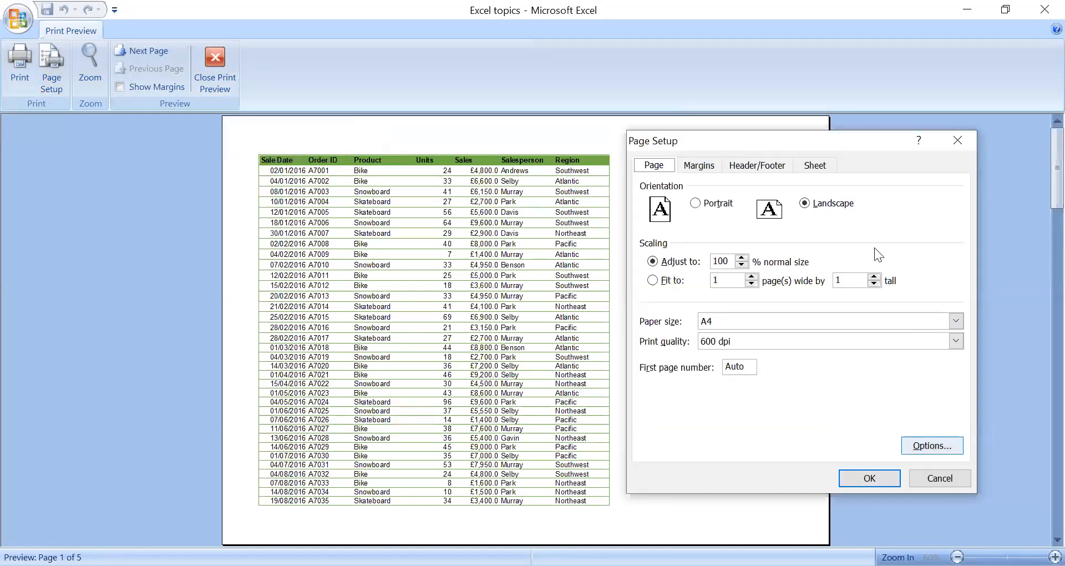
click(767, 168)
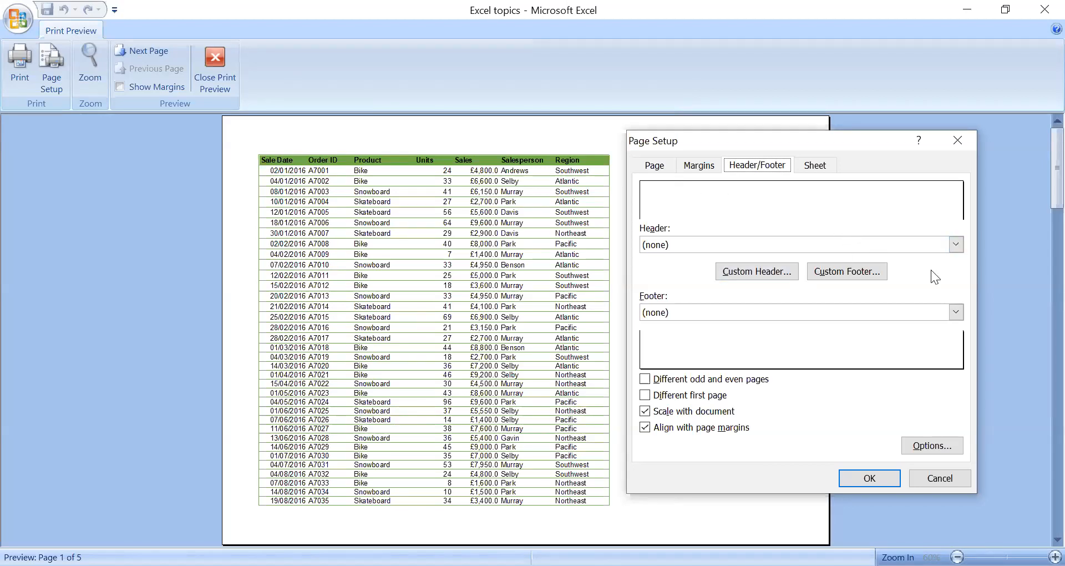
click(820, 164)
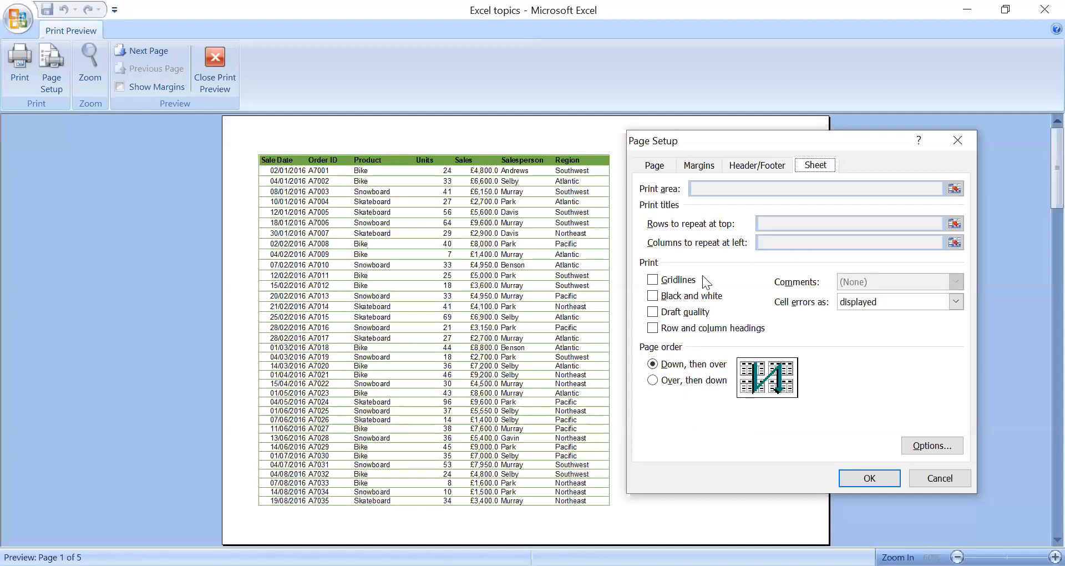
click(653, 280)
click(868, 478)
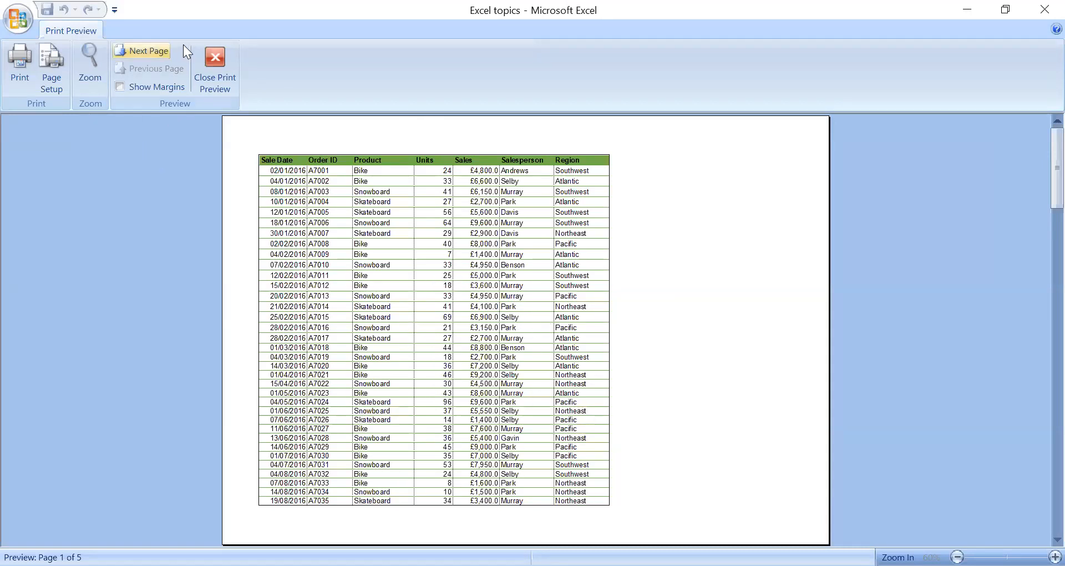
click(215, 60)
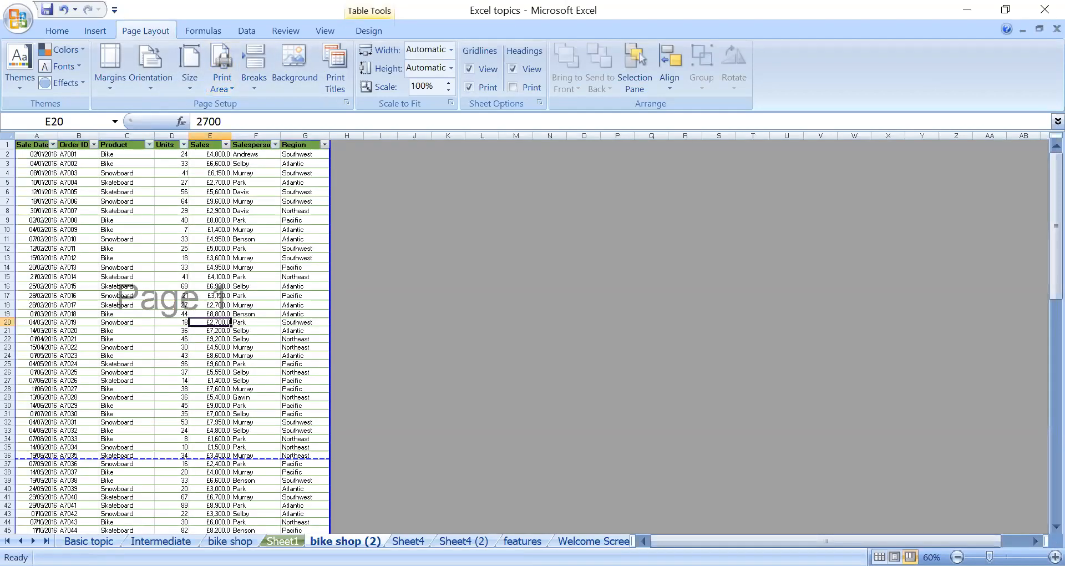
click(414, 438)
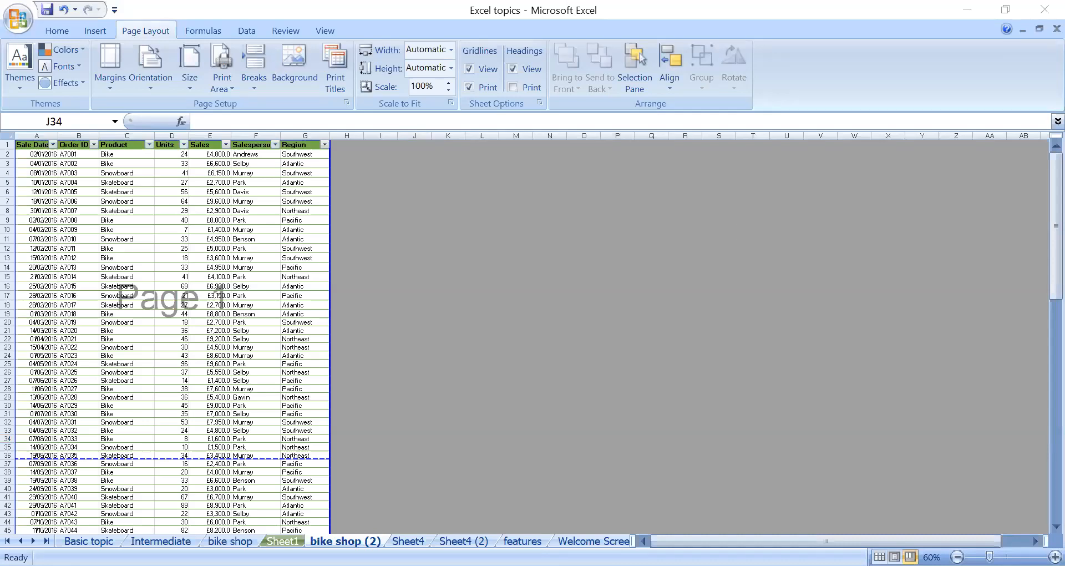
click(414, 438)
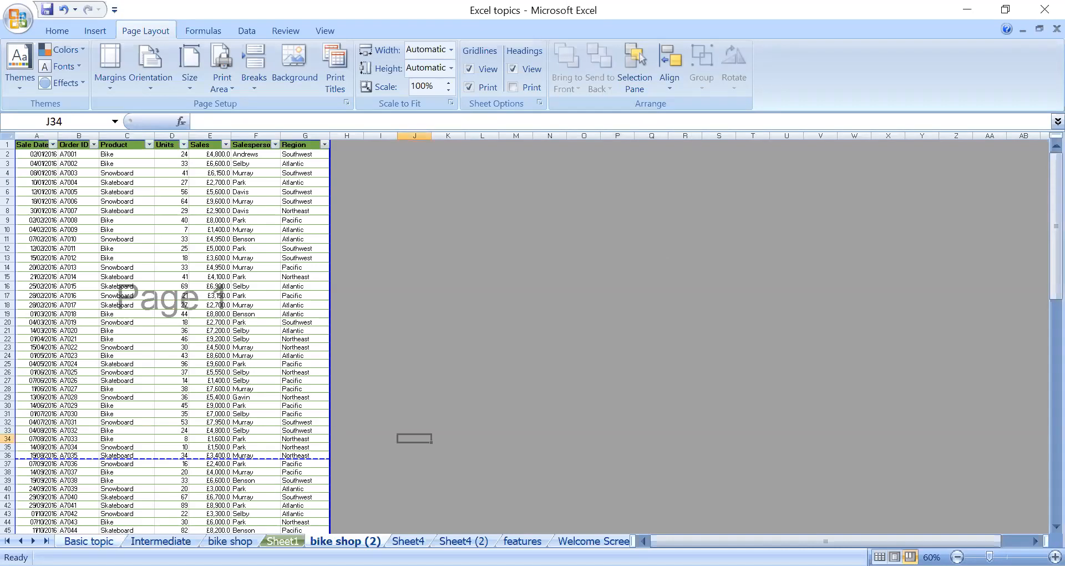
Step: Review the outline on the Basic topic sheet, covering filling data, page setup, printing, formatting, editing and selecting ranges
click(89, 540)
scroll(216, 349, up, 3)
scroll(215, 350, down, 14)
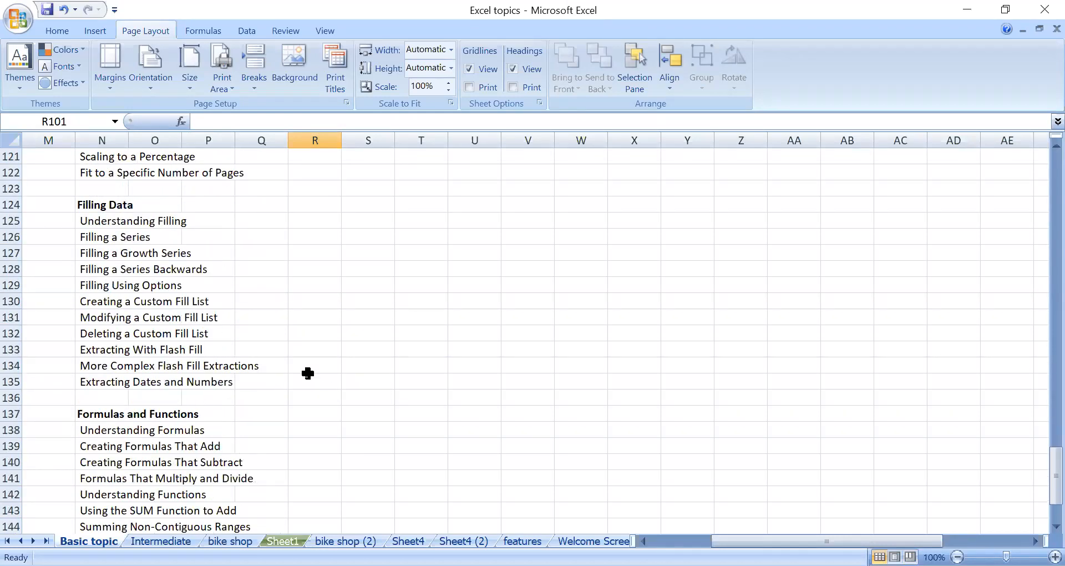
scroll(357, 364, up, 10)
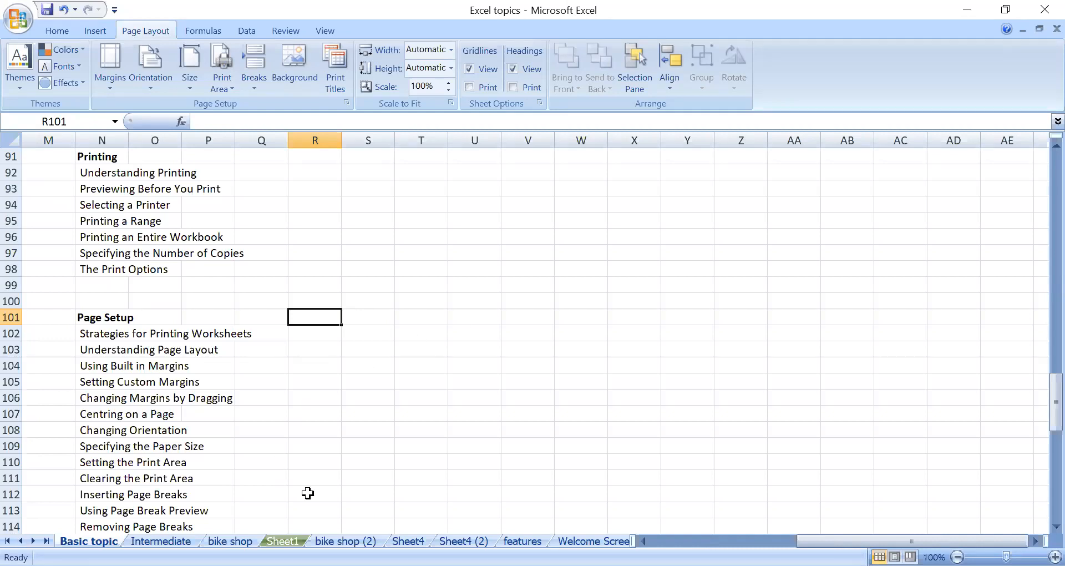
scroll(496, 393, up, 16)
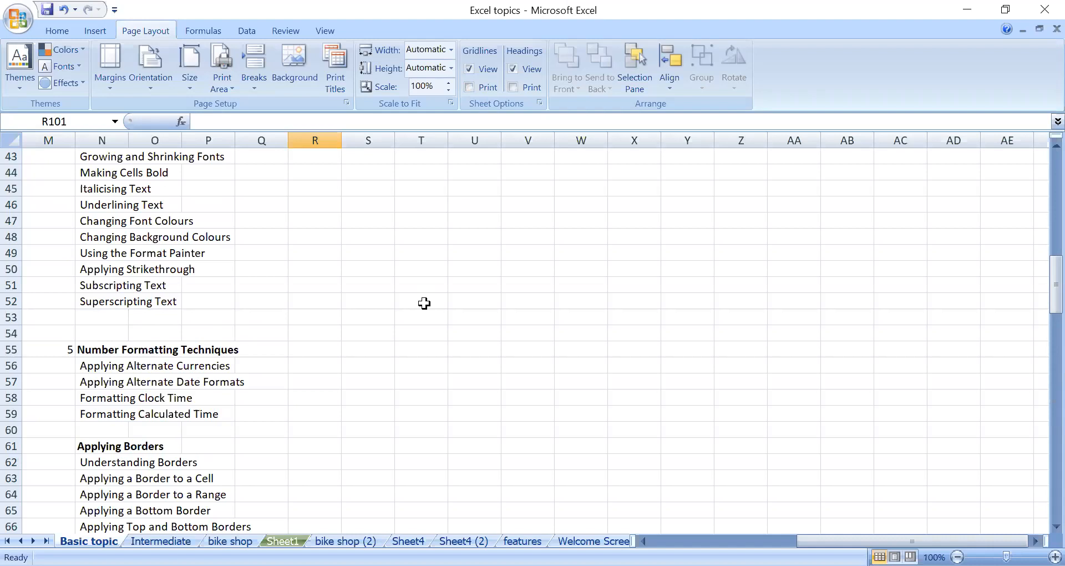
scroll(420, 300, up, 2)
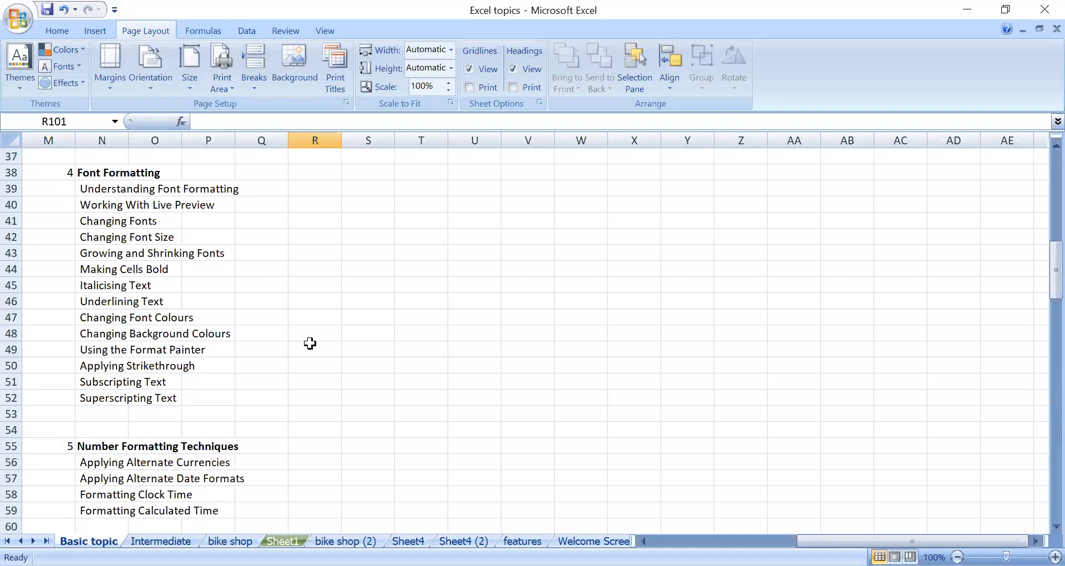
scroll(295, 361, up, 5)
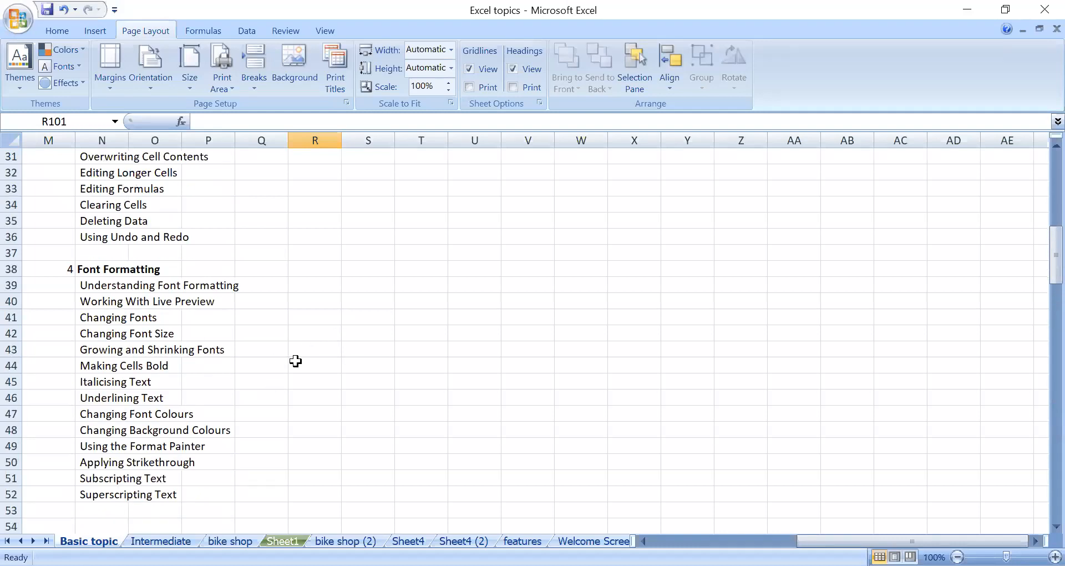
scroll(373, 373, up, 4)
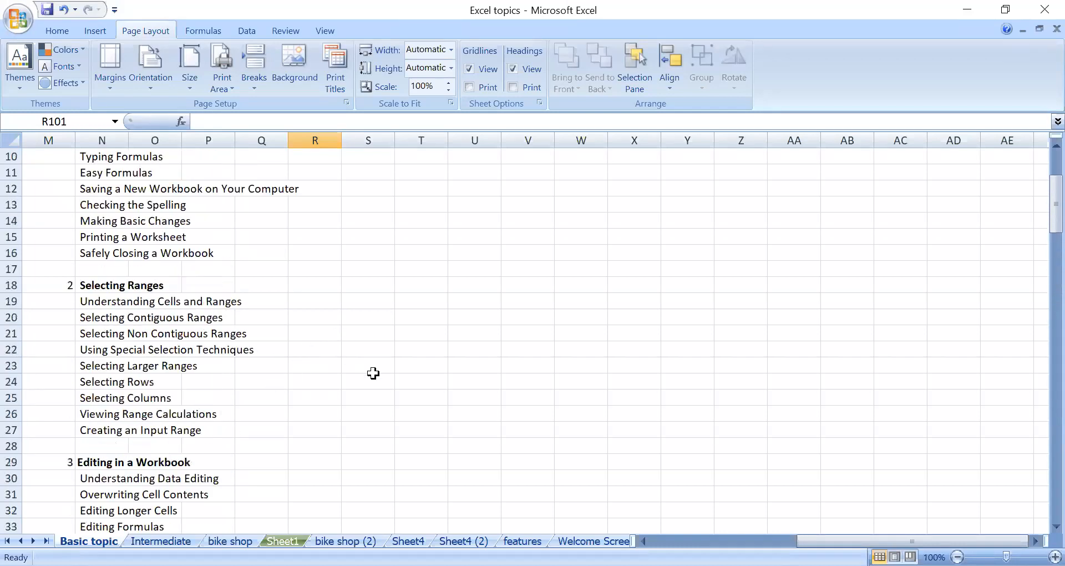
scroll(372, 373, down, 6)
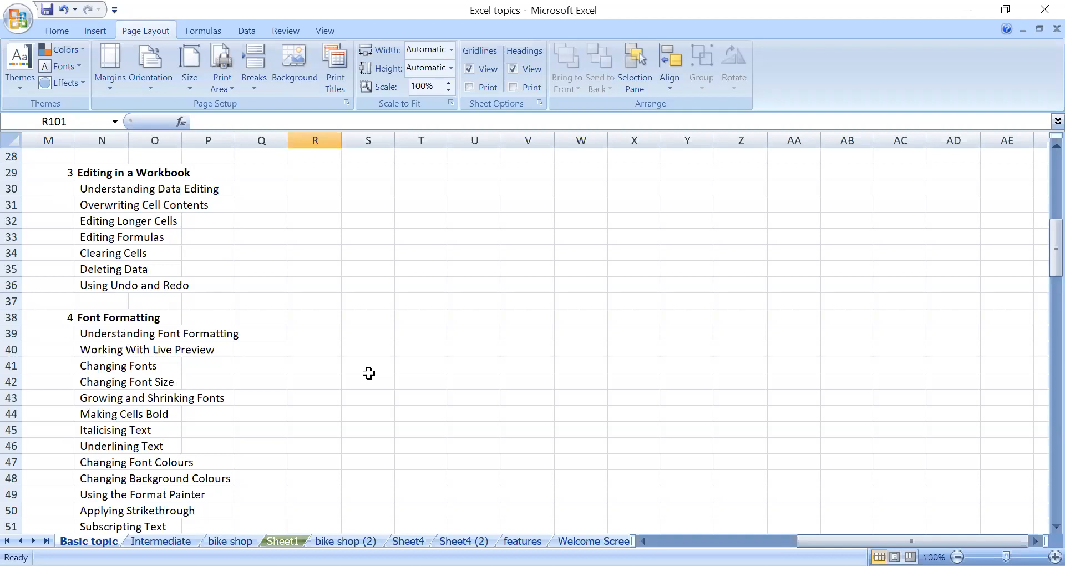
scroll(307, 394, down, 2)
scroll(306, 394, down, 6)
scroll(340, 373, up, 4)
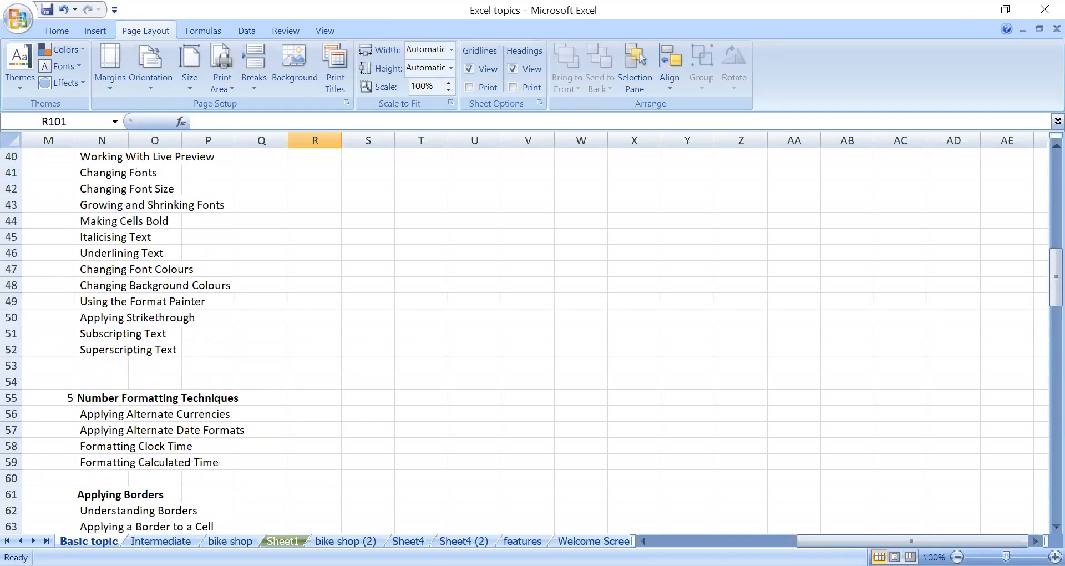
Step: Look through the Intermediate sheet's topics on sorting, charts, pivot tables and functions
click(161, 540)
scroll(221, 370, up, 4)
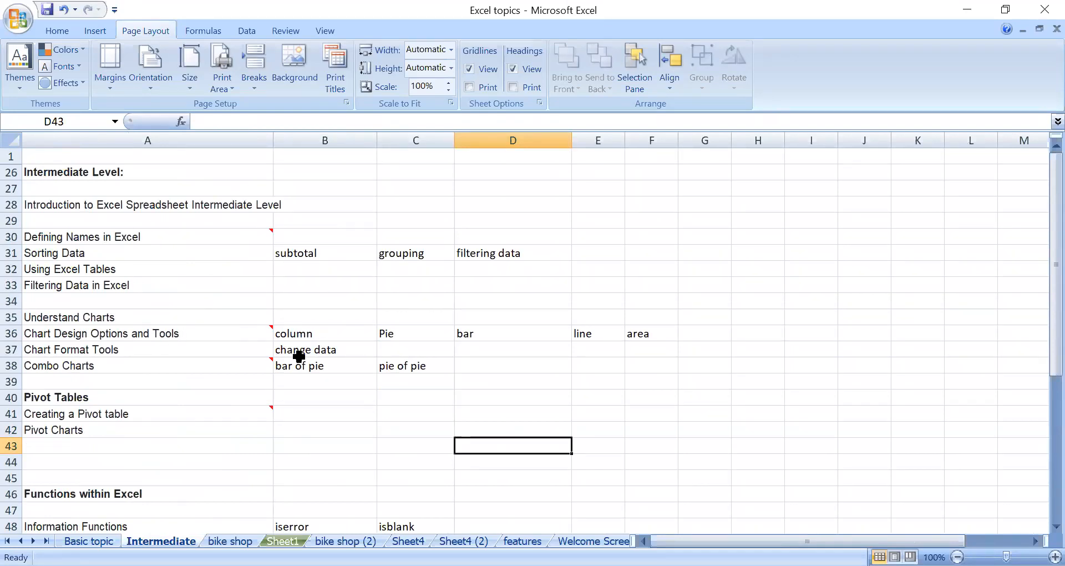
scroll(299, 354, down, 1)
scroll(252, 345, down, 2)
scroll(257, 277, up, 2)
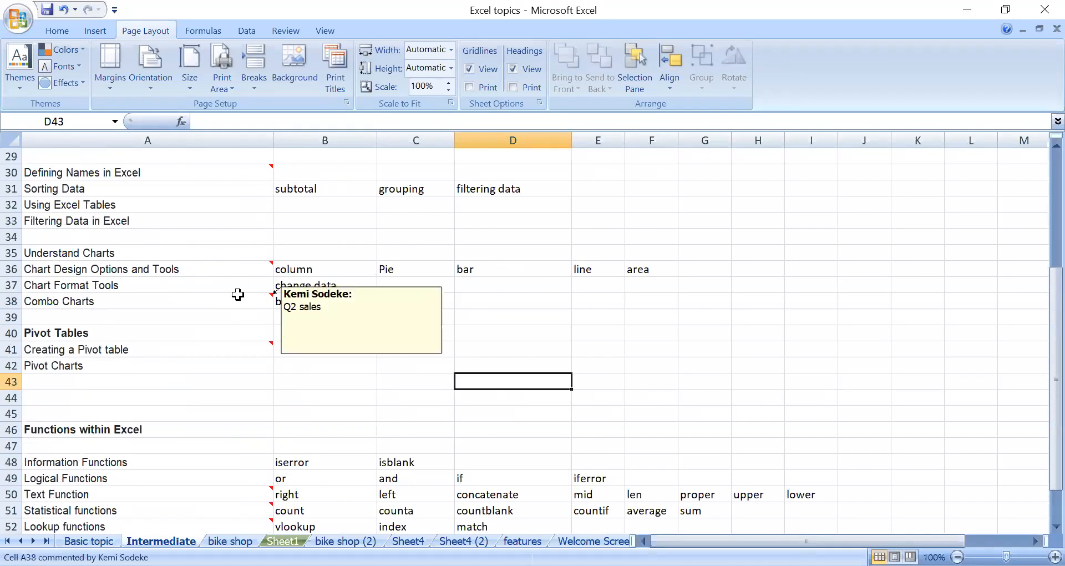
scroll(233, 284, down, 1)
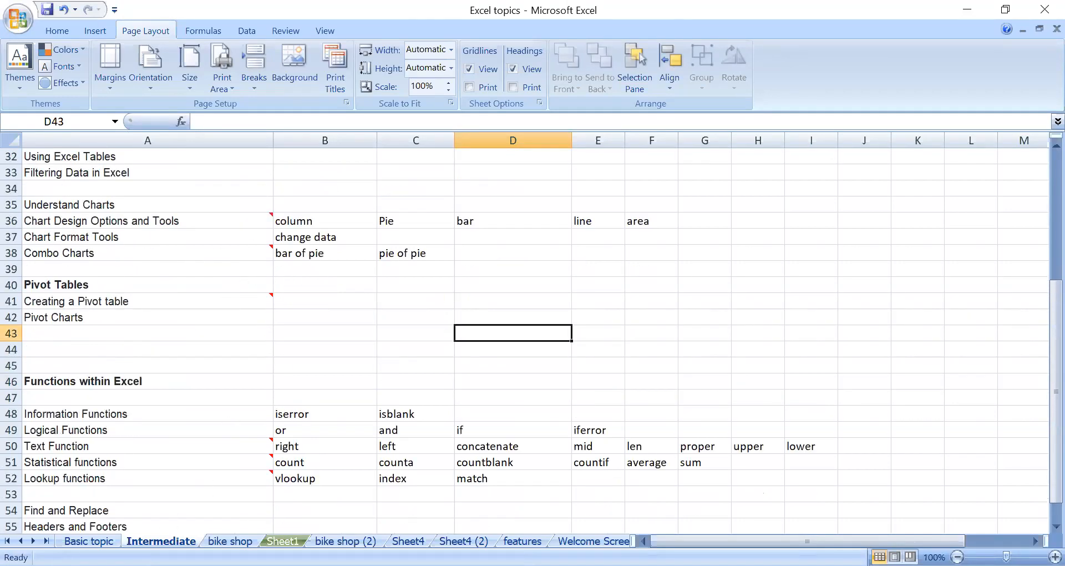
Step: Compare with the Basic topic sheet again and review its sections from creating a new workbook through number formatting
click(89, 541)
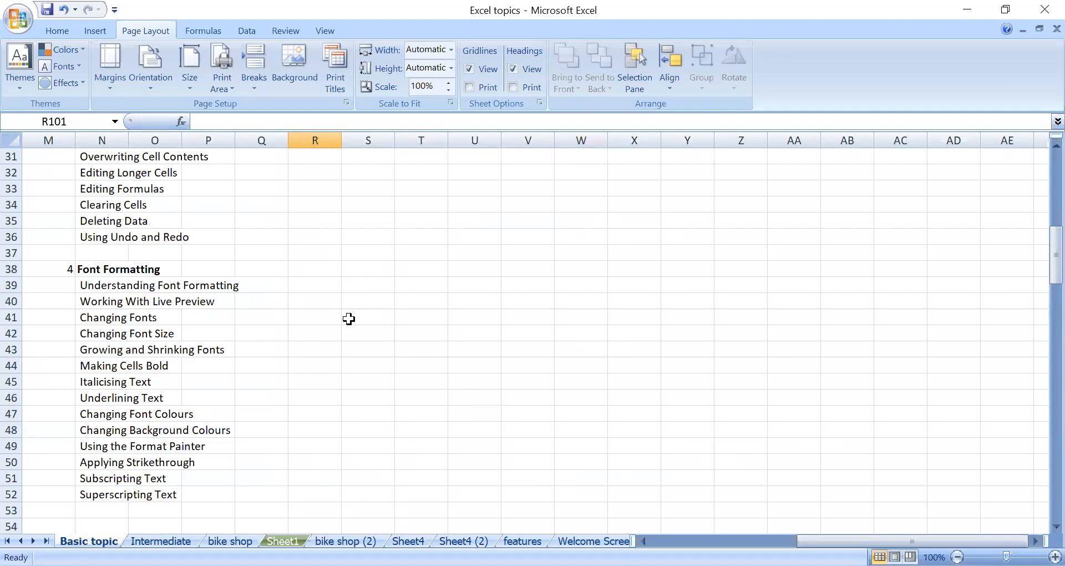
scroll(351, 330, up, 8)
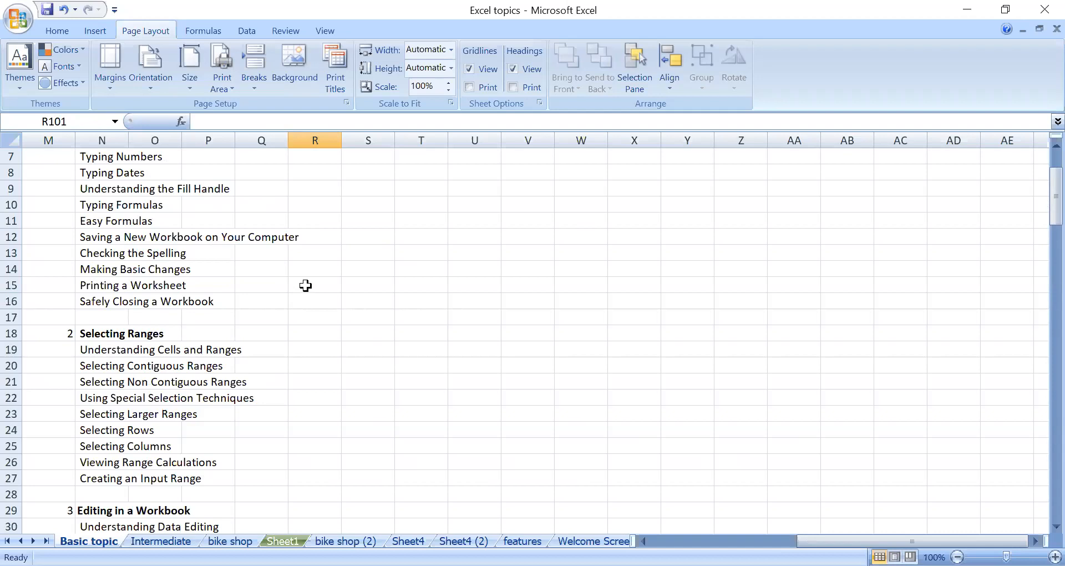
click(161, 540)
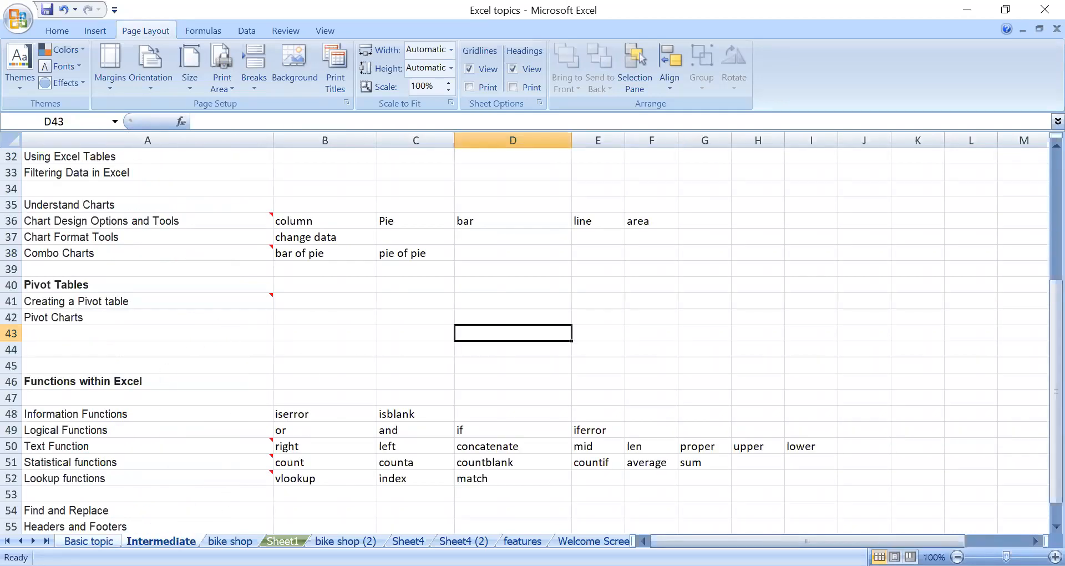
click(88, 540)
scroll(269, 347, up, 2)
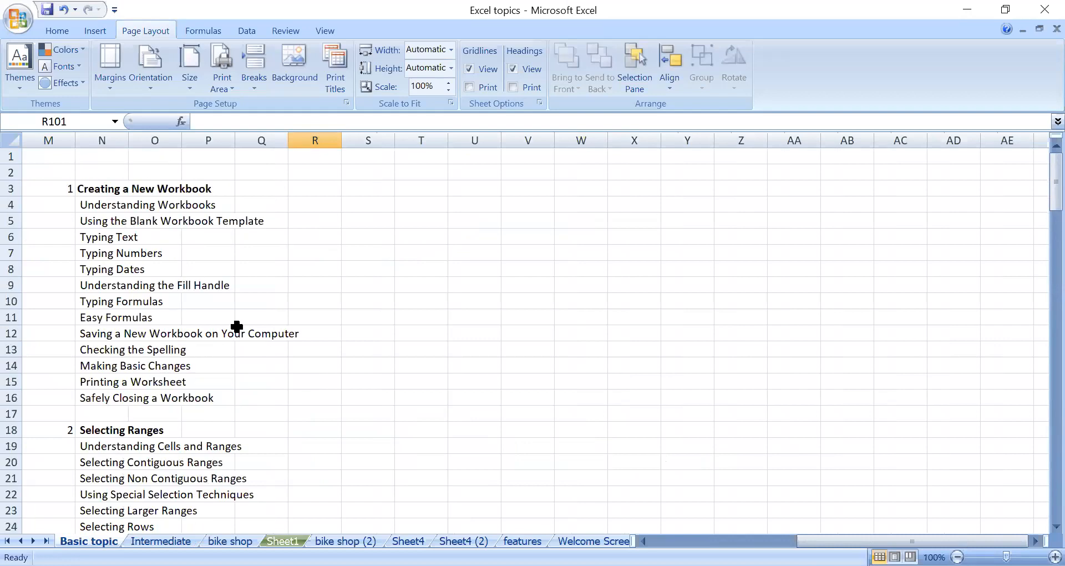
scroll(236, 327, down, 12)
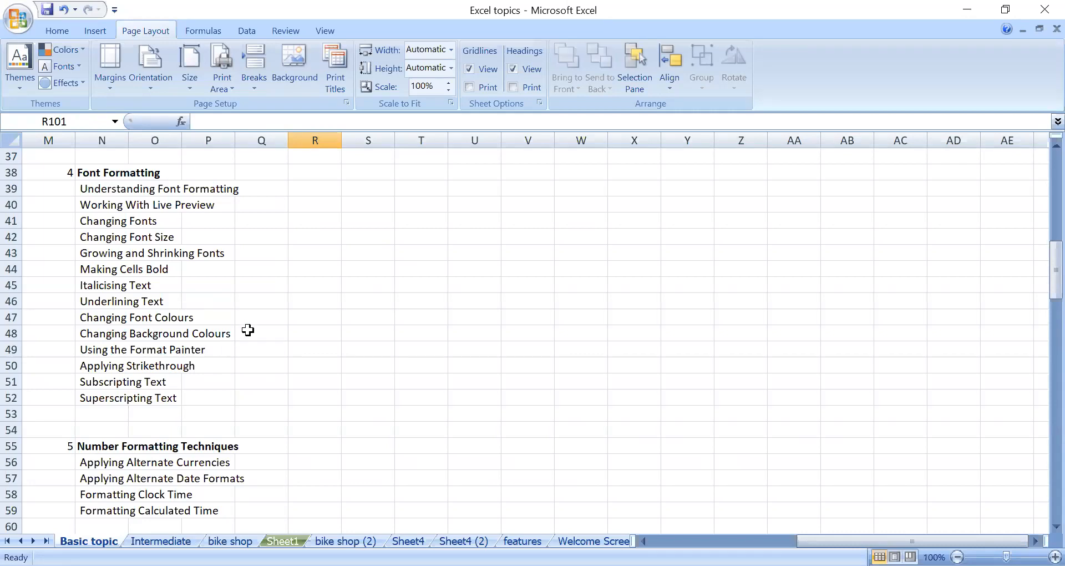
scroll(237, 387, down, 3)
scroll(245, 376, up, 7)
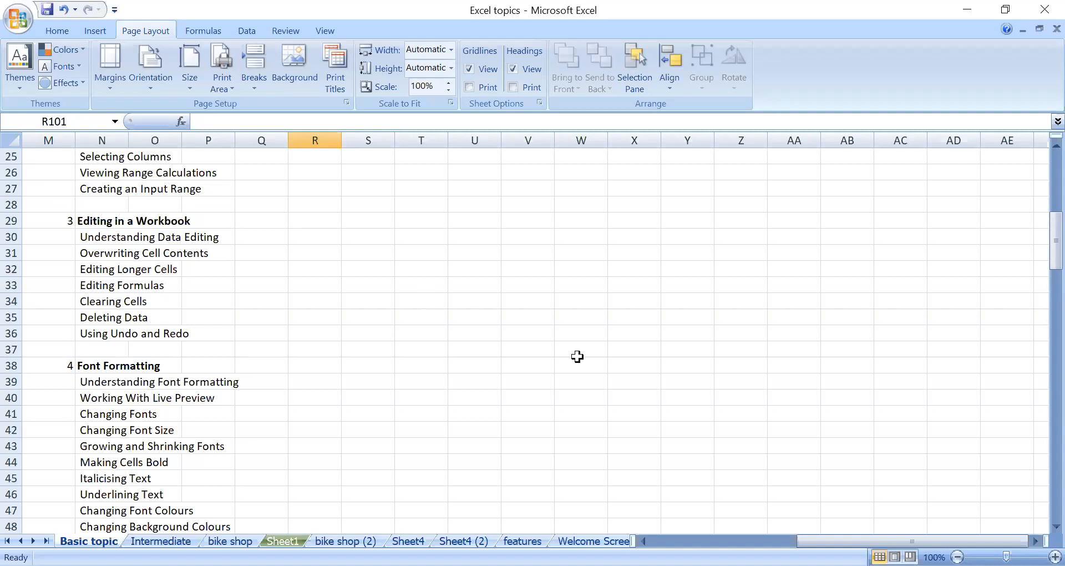
scroll(577, 357, up, 8)
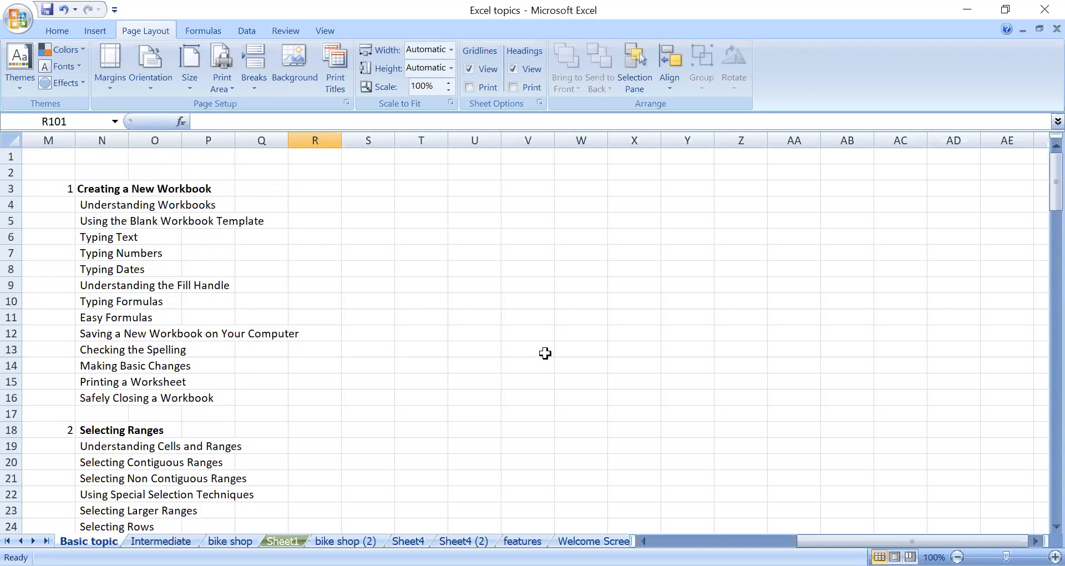